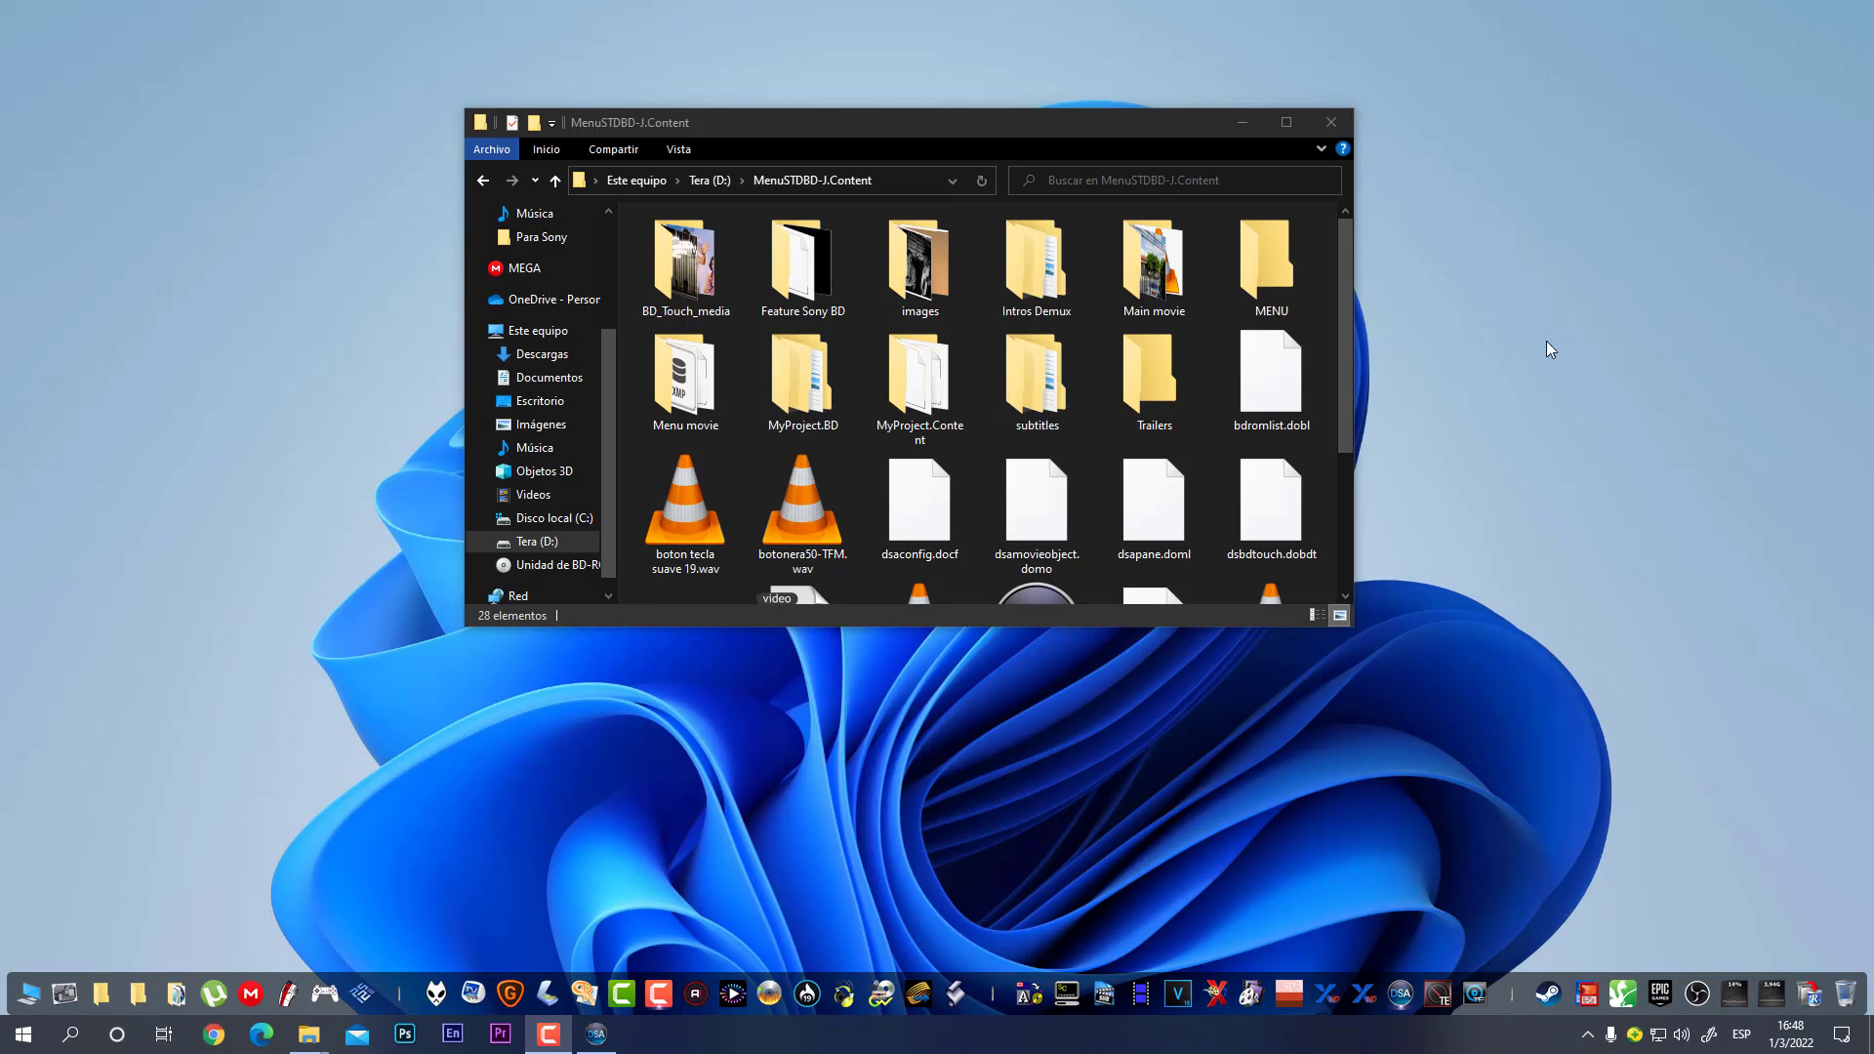
Step: Reposition the MenuSTDBD-J.Content folder window and enlarge it to fill the screen
left_click_drag(1040, 125, 1016, 166)
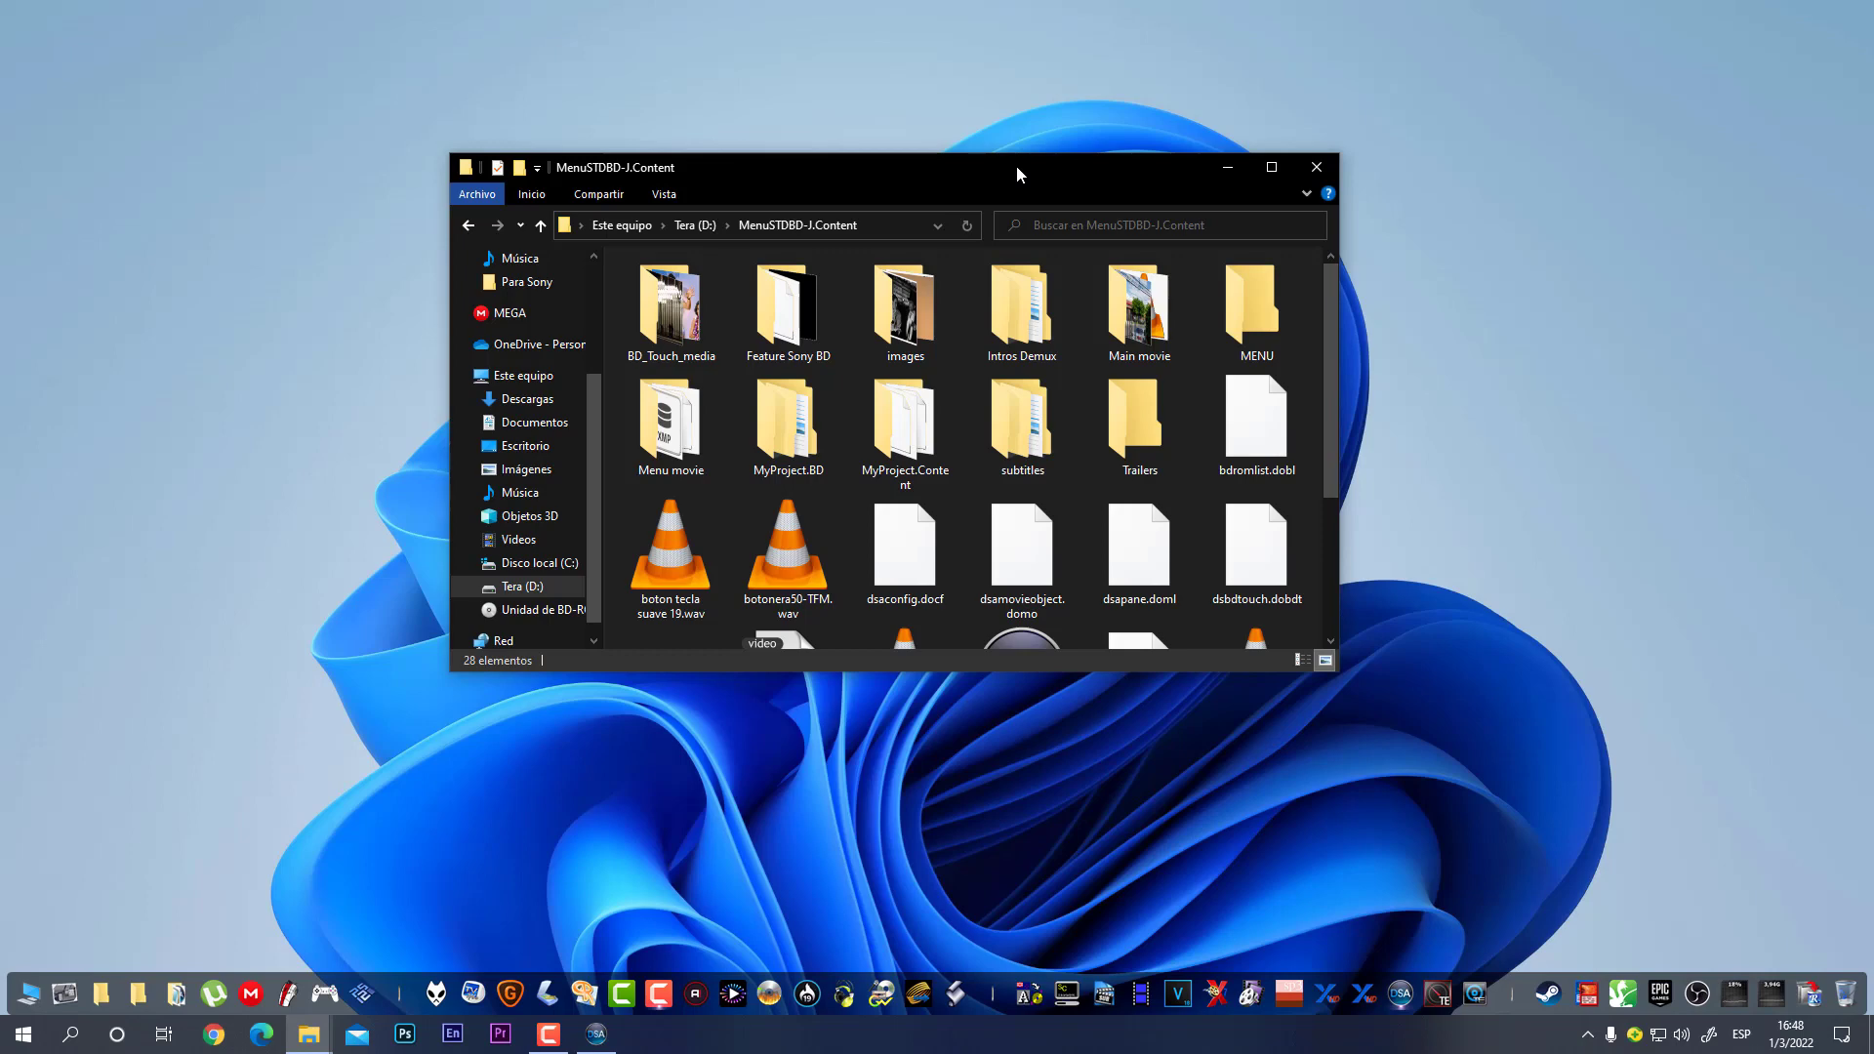
left_click_drag(1080, 171, 1036, 170)
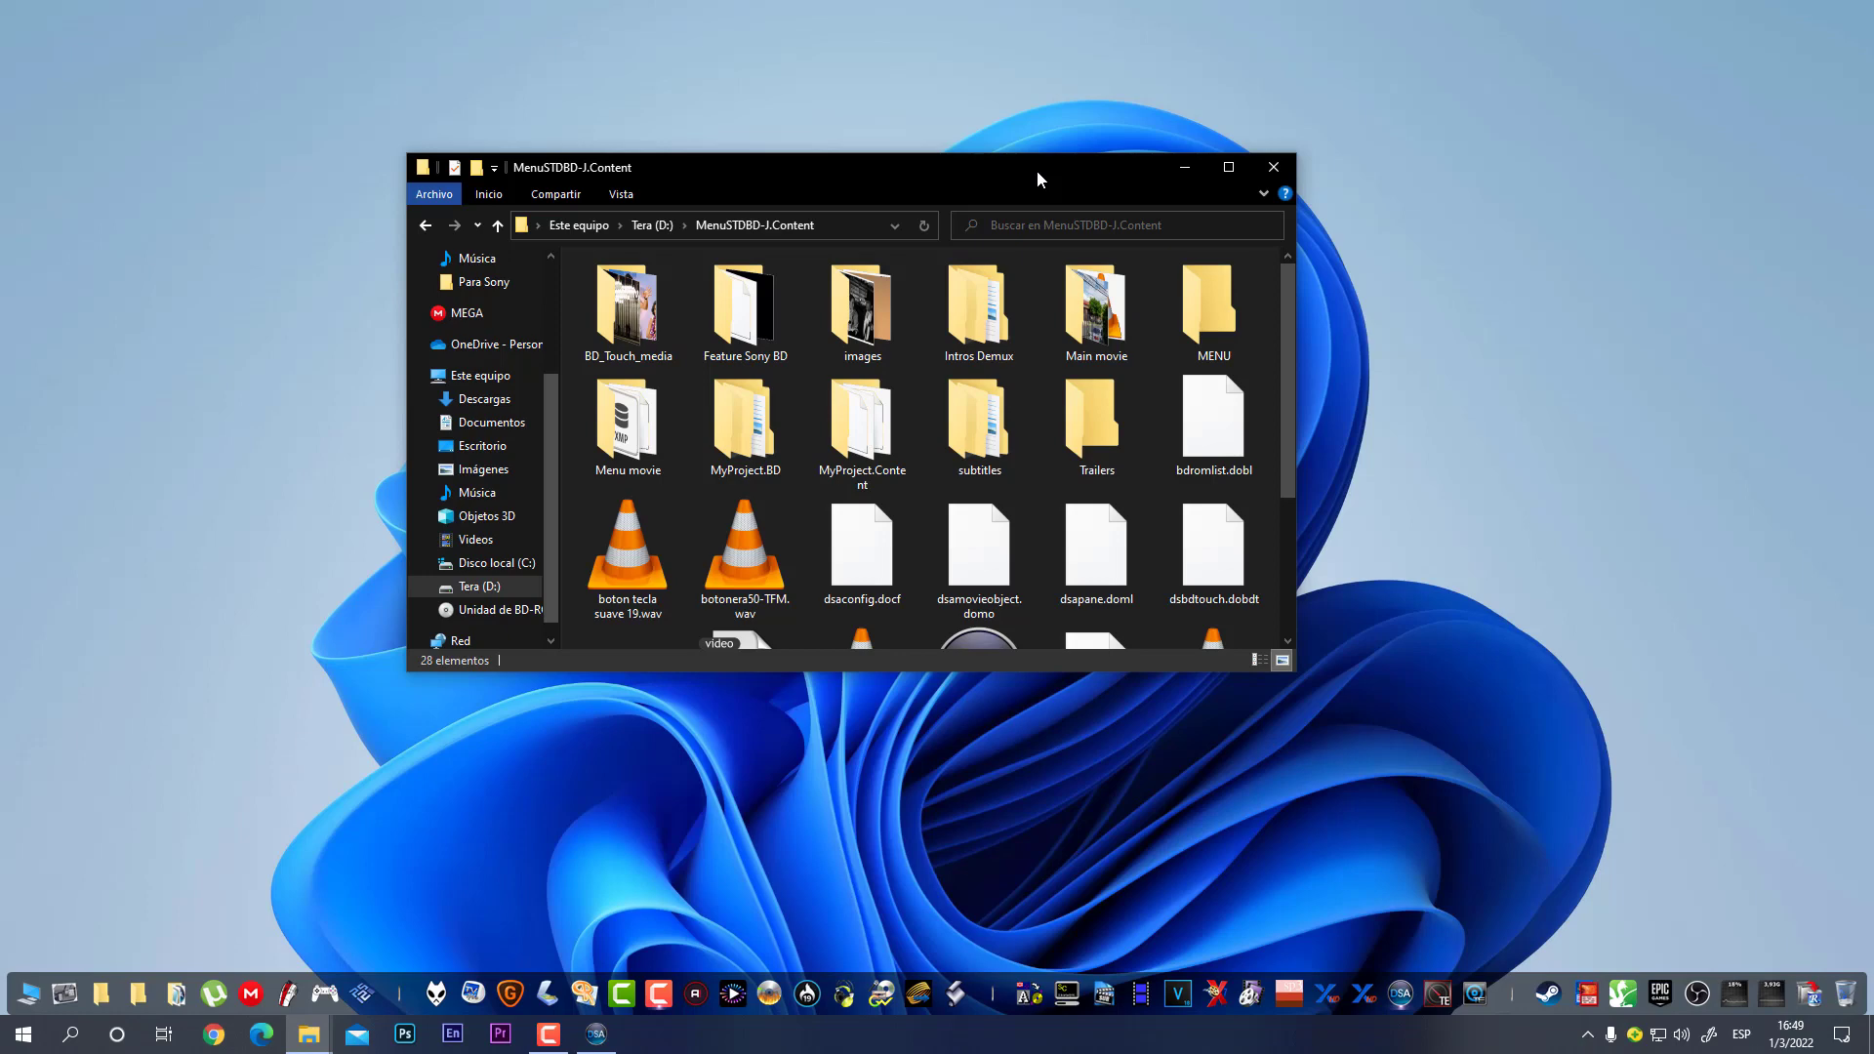
left_click(1229, 167)
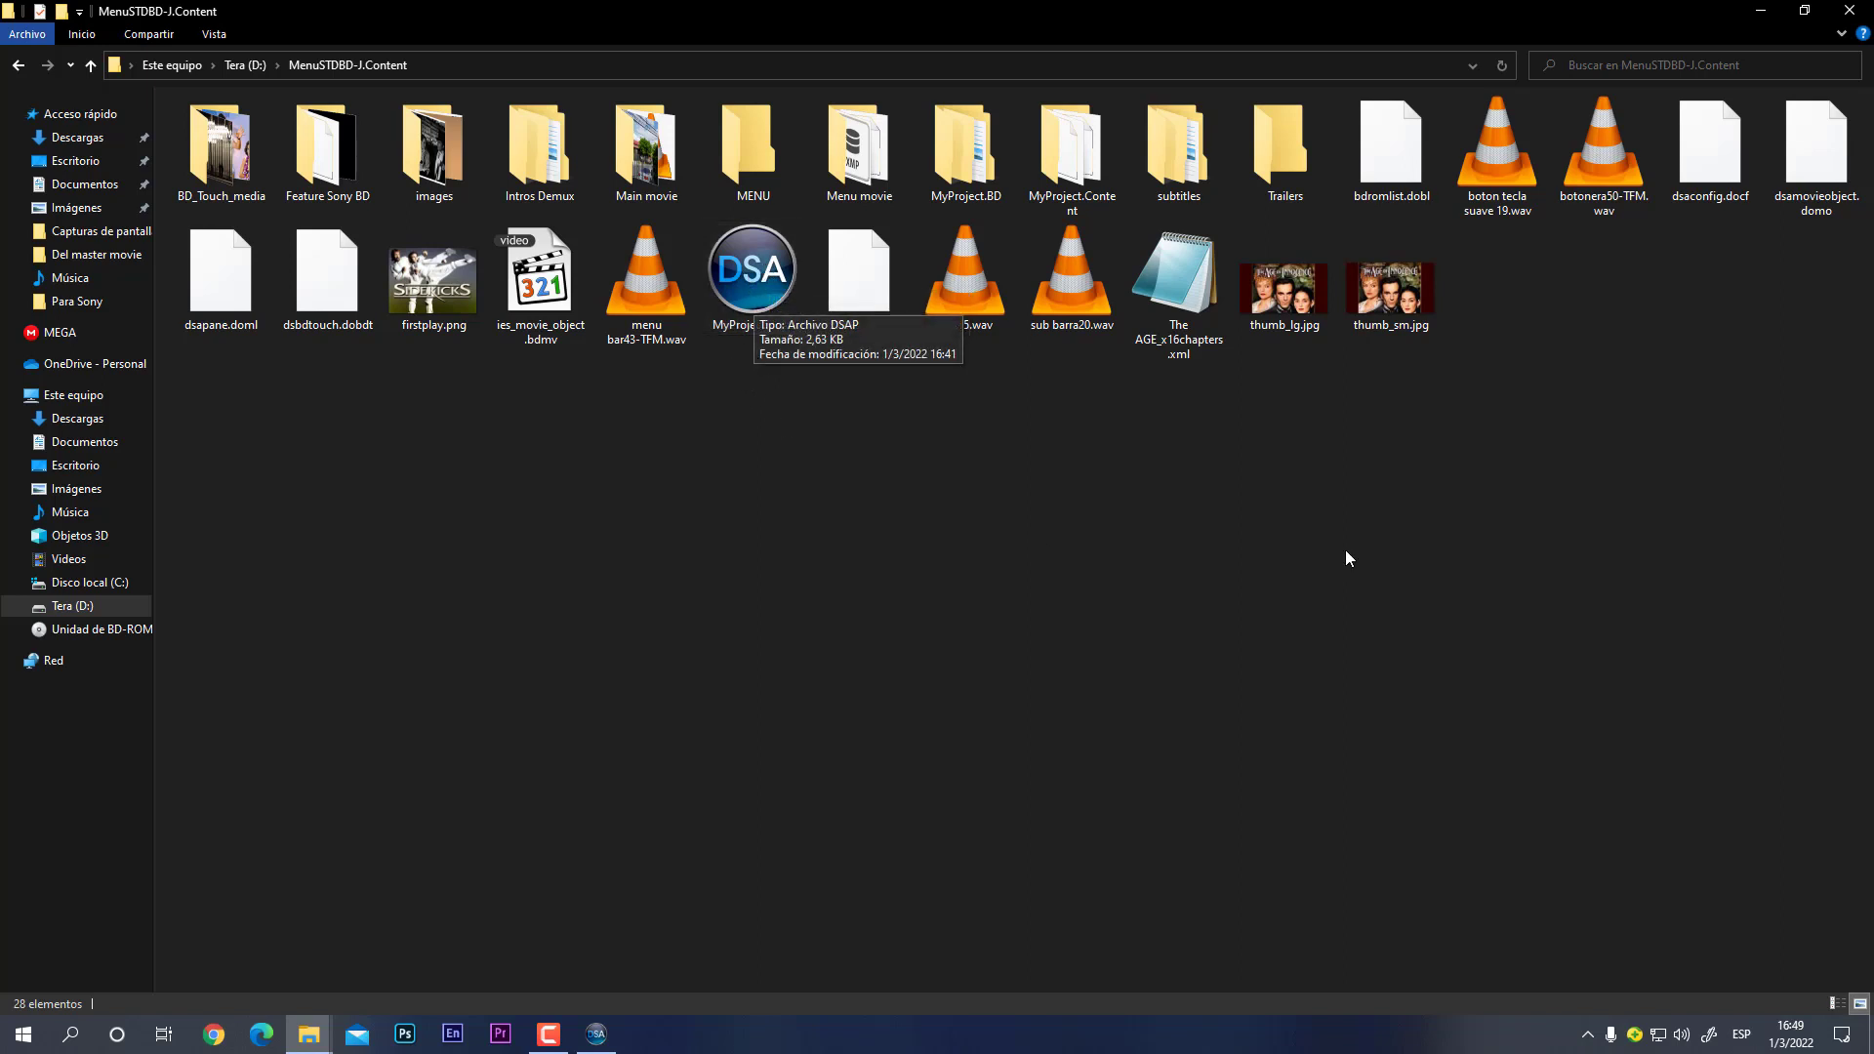
Step: Examine the thumb_lg.jpg, thumb_sm.jpg and firstplay.png images and the SFX15.wav sound file in the project folder
left_click(1309, 325)
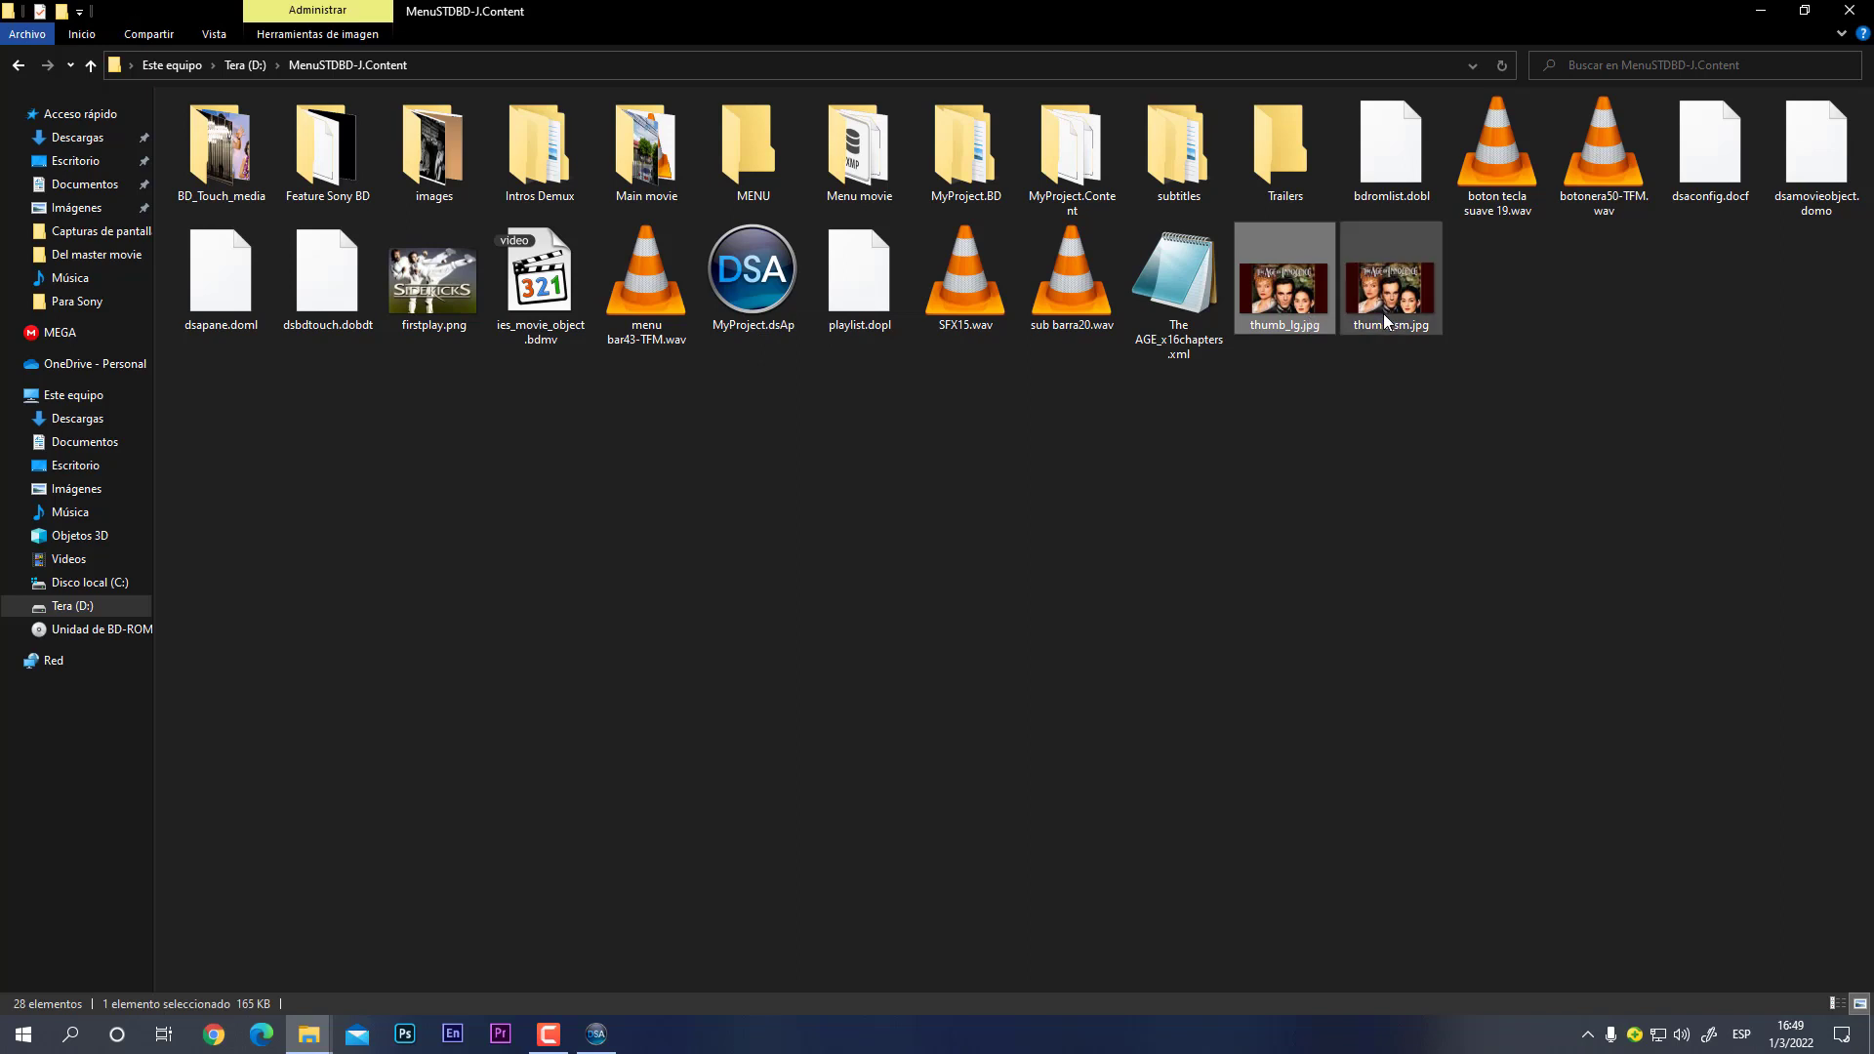
left_click(1384, 313)
left_click(1319, 318)
mouse_move(1390, 312)
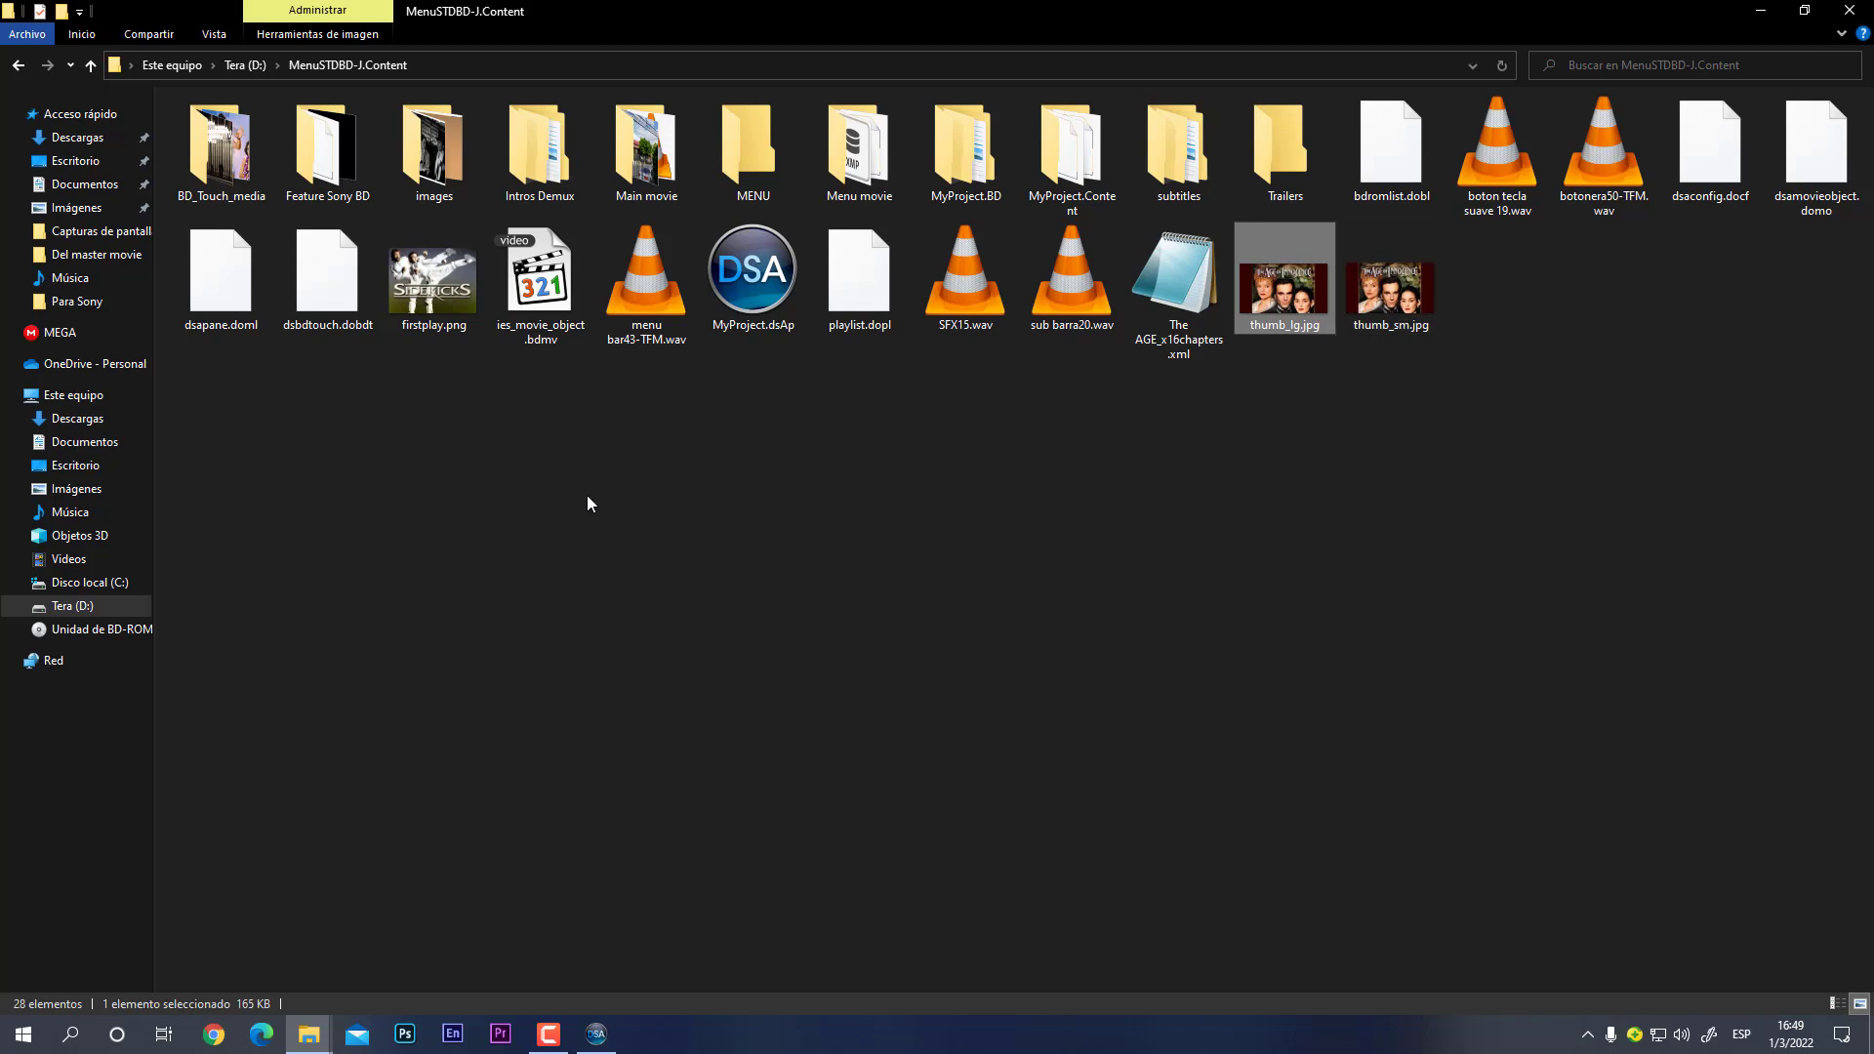
left_click(435, 301)
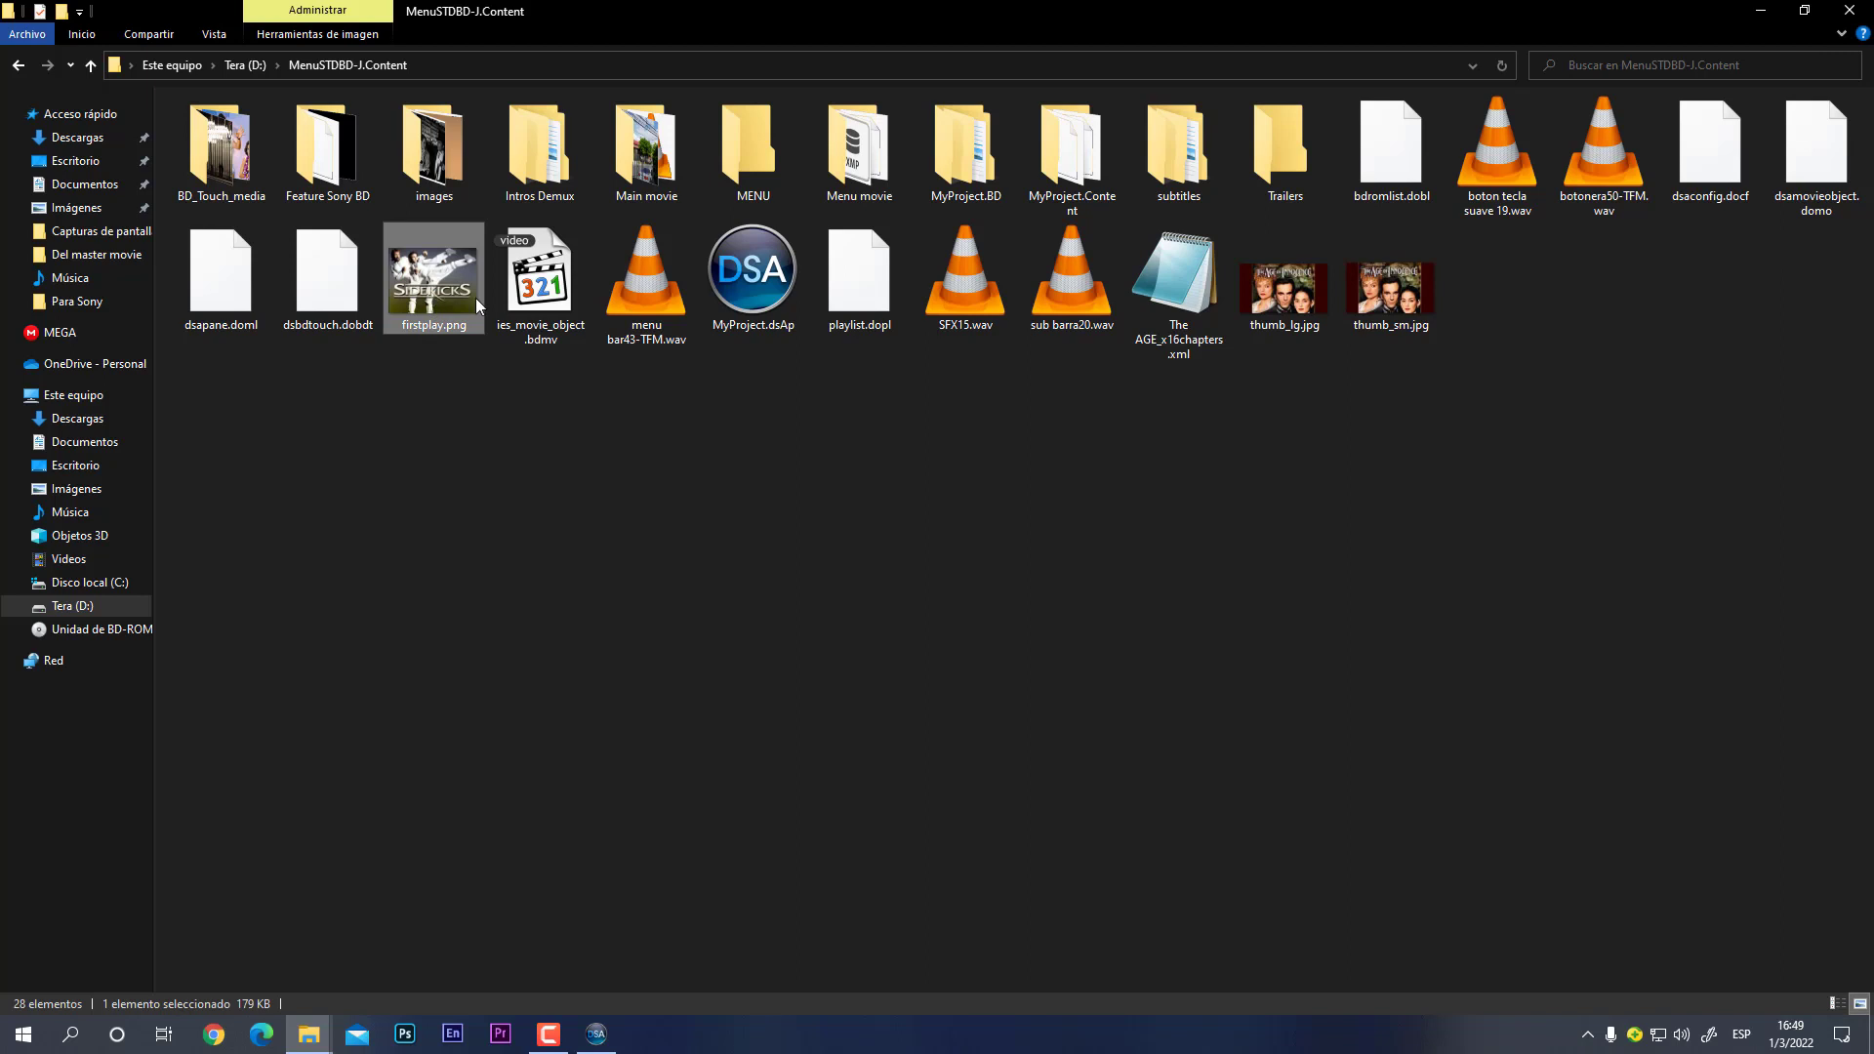
mouse_move(426, 295)
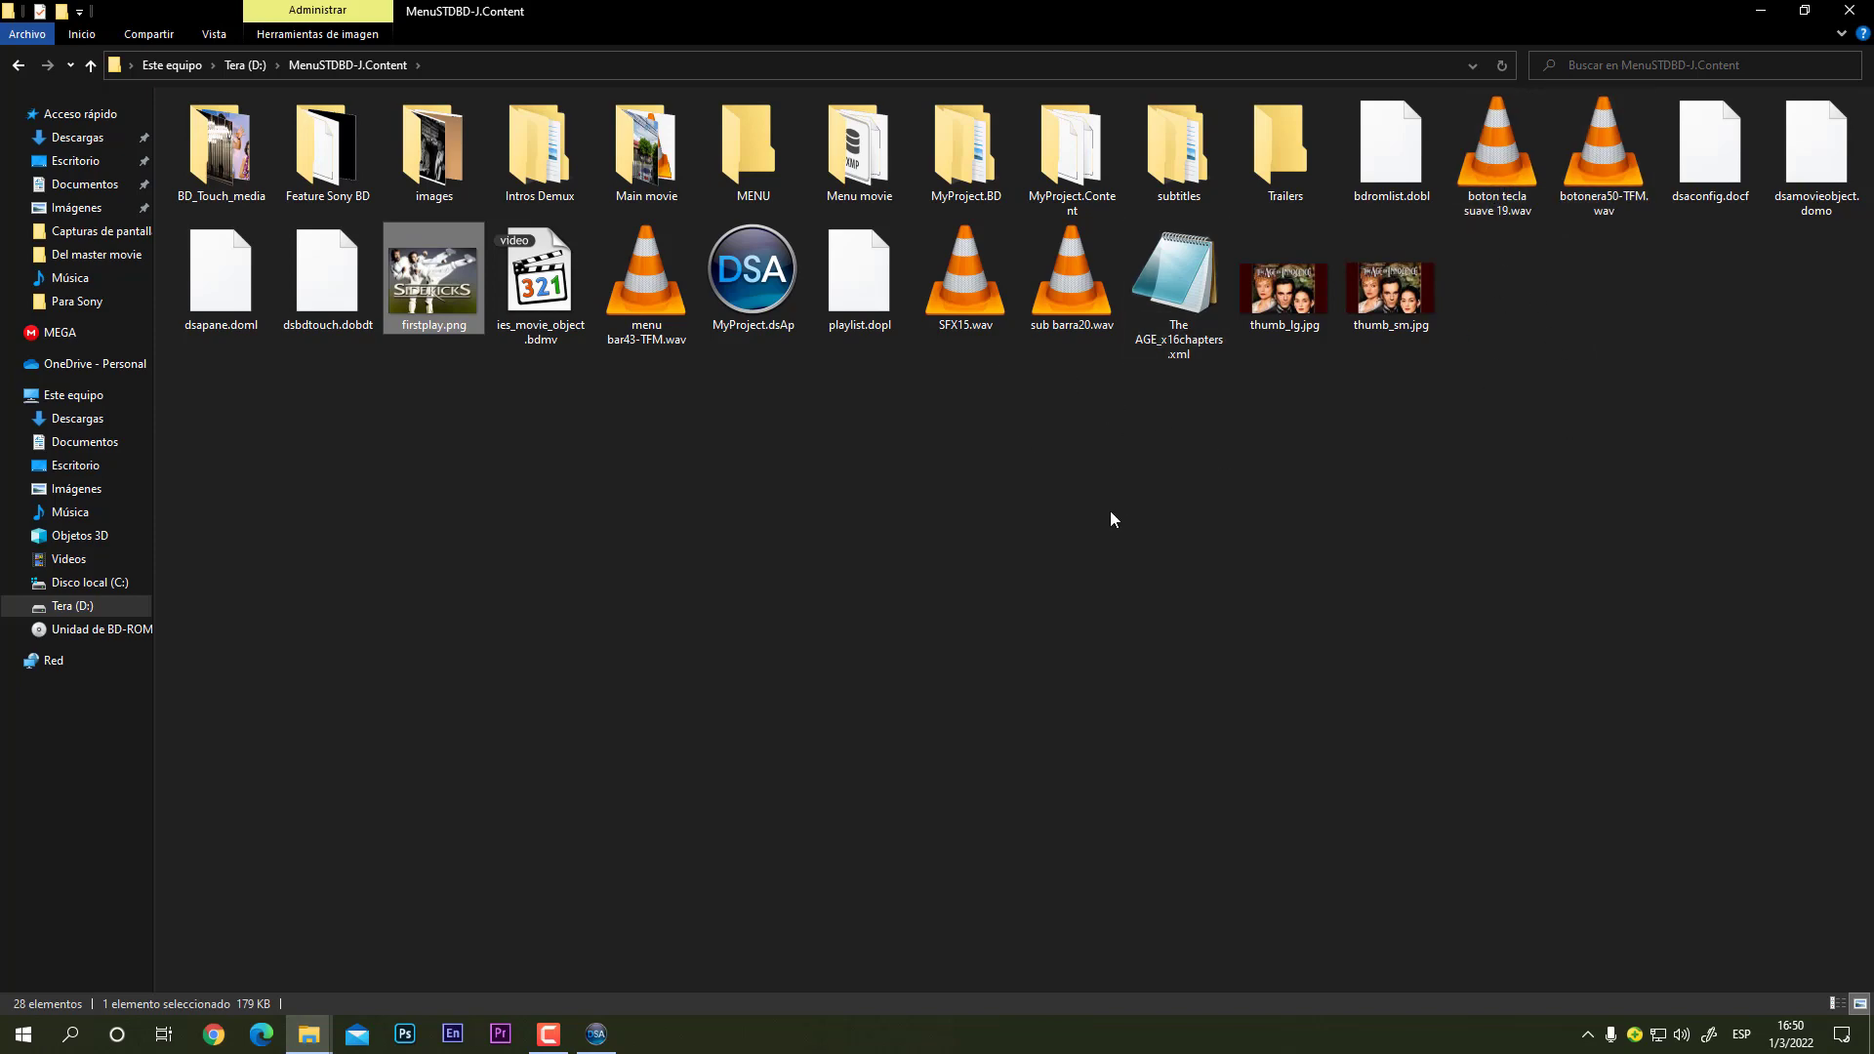
left_click(955, 284)
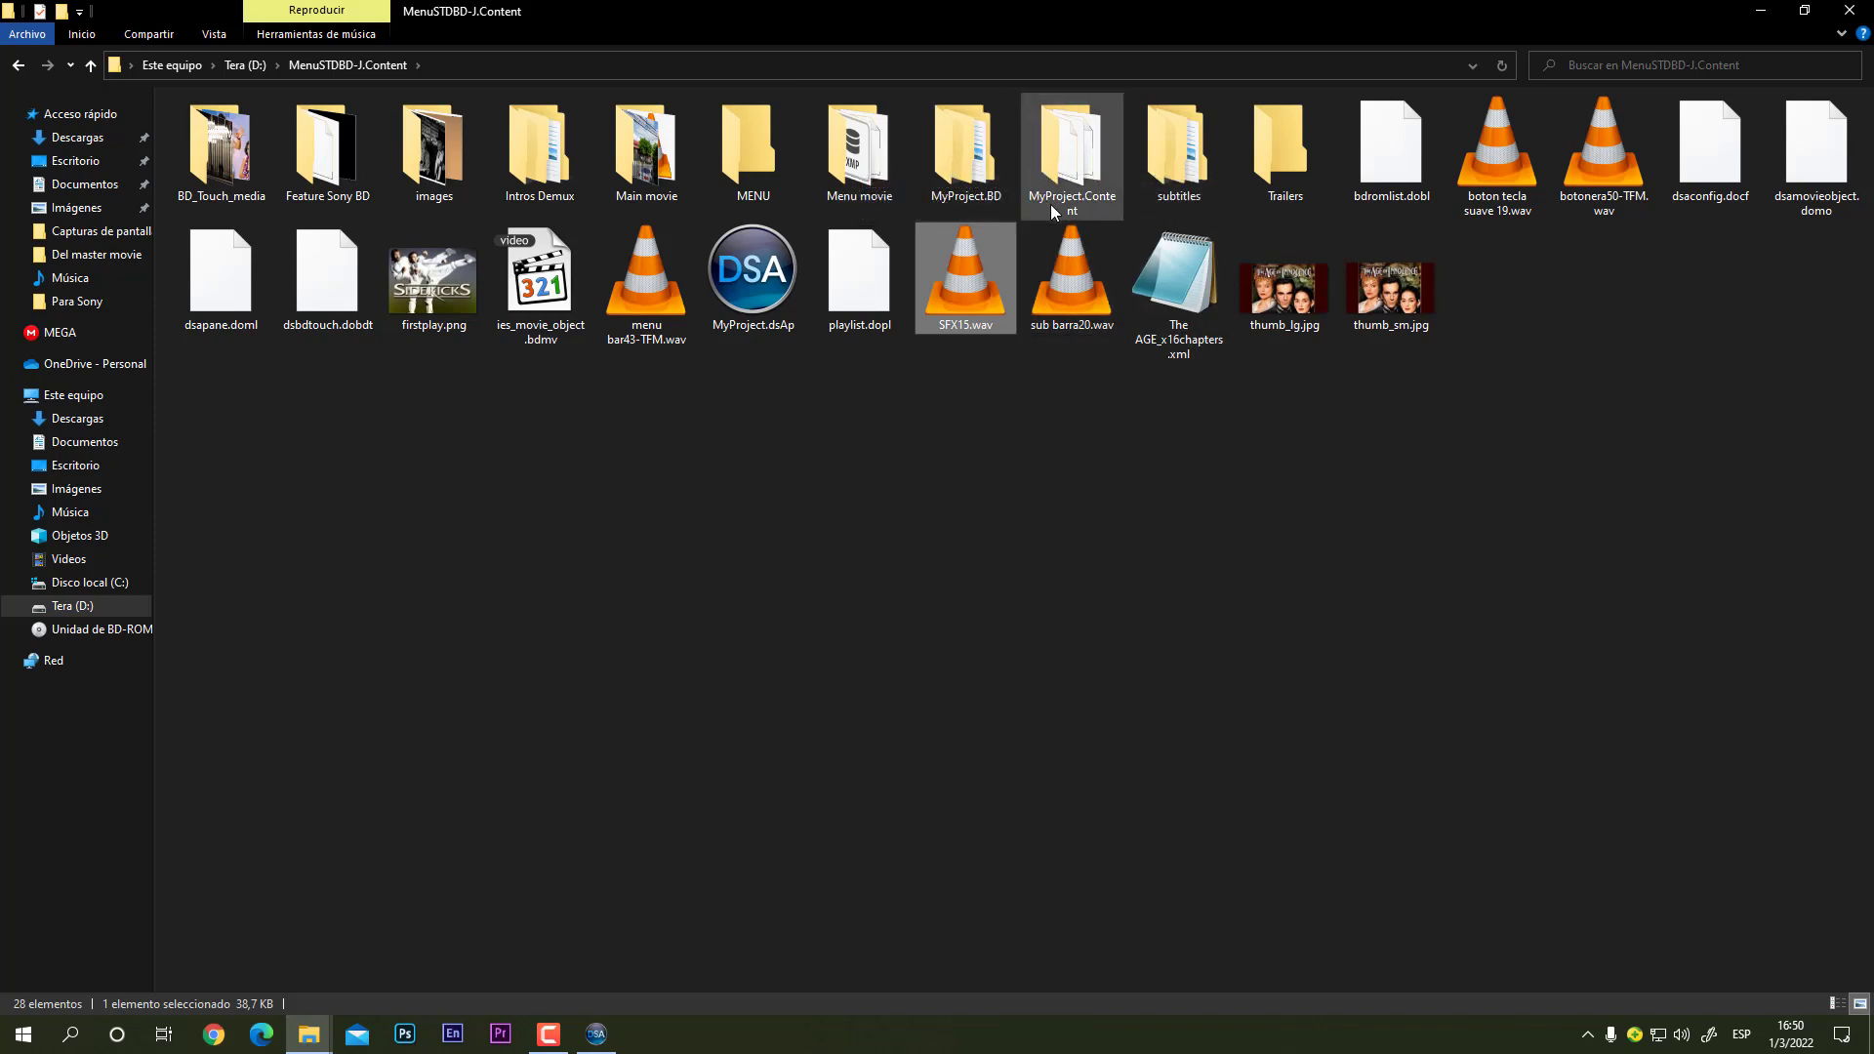
Step: Examine the contents of the MyProject.BD and MyProject.Content folders as large icons, returning to the project folder after each
double_click(957, 143)
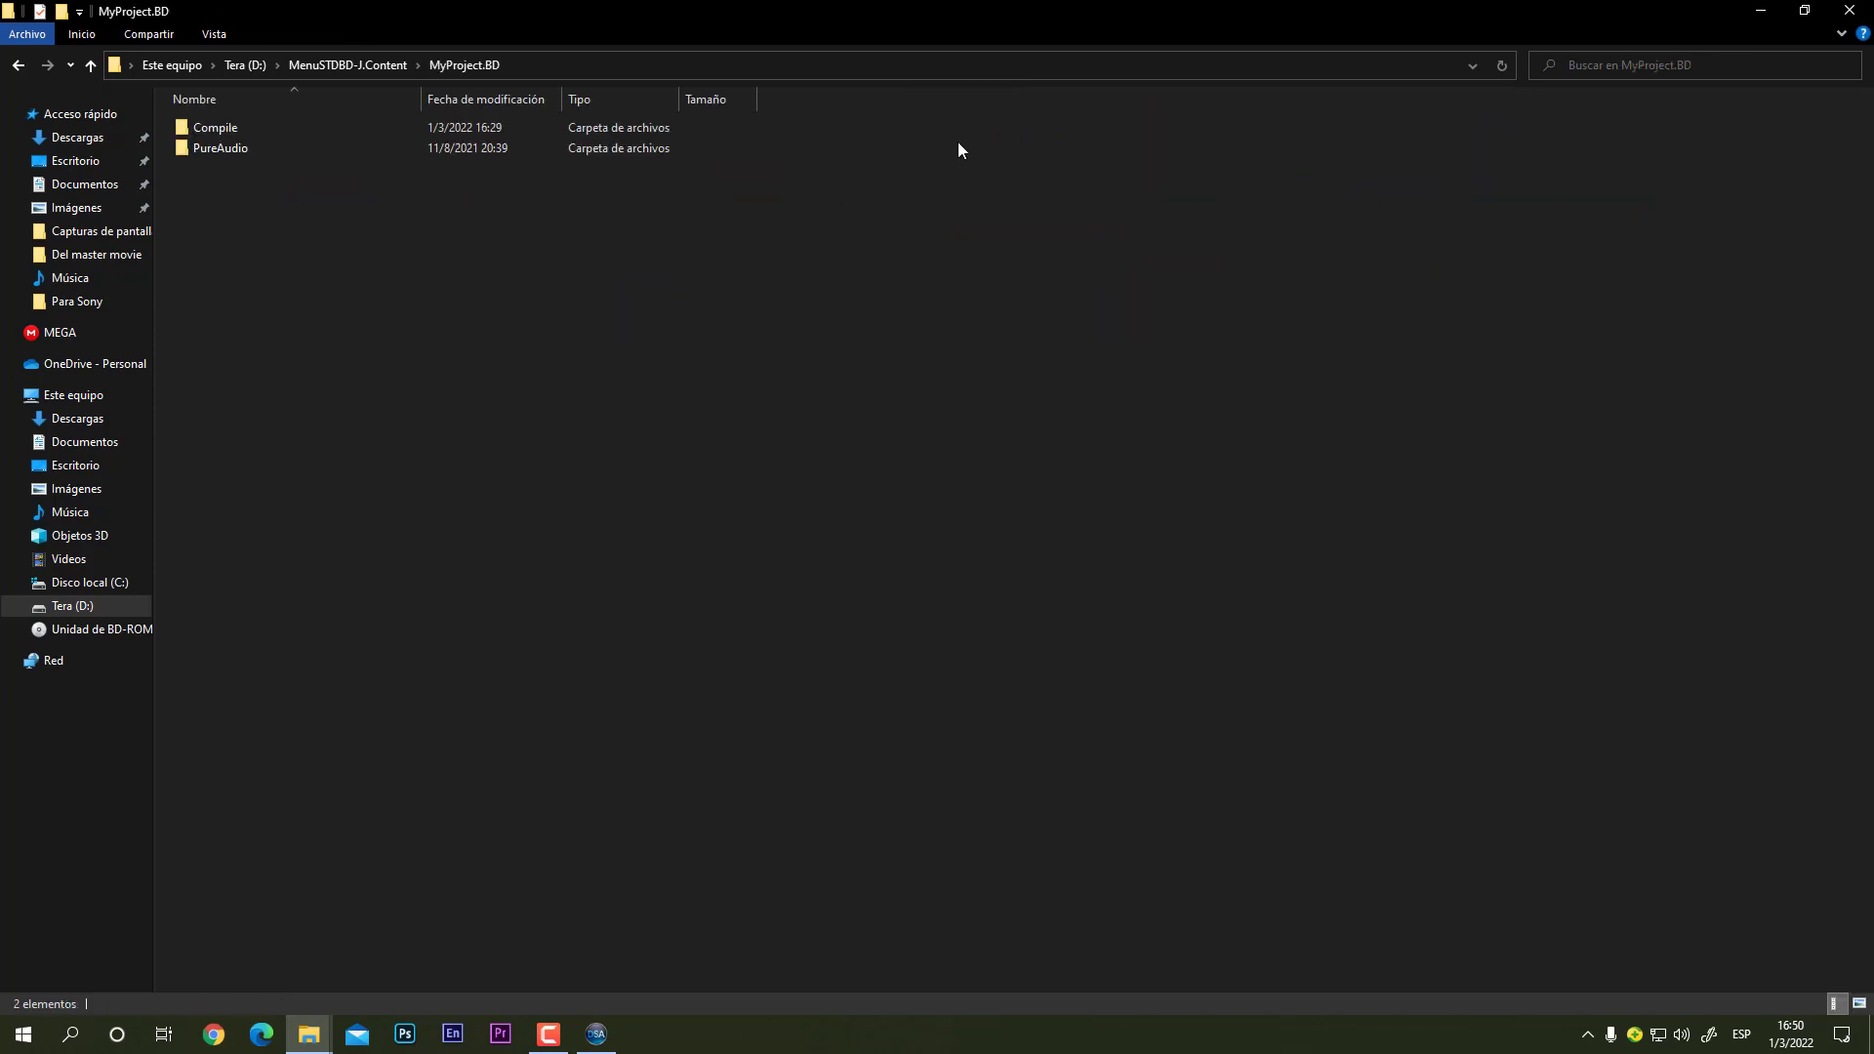
left_click(1860, 1003)
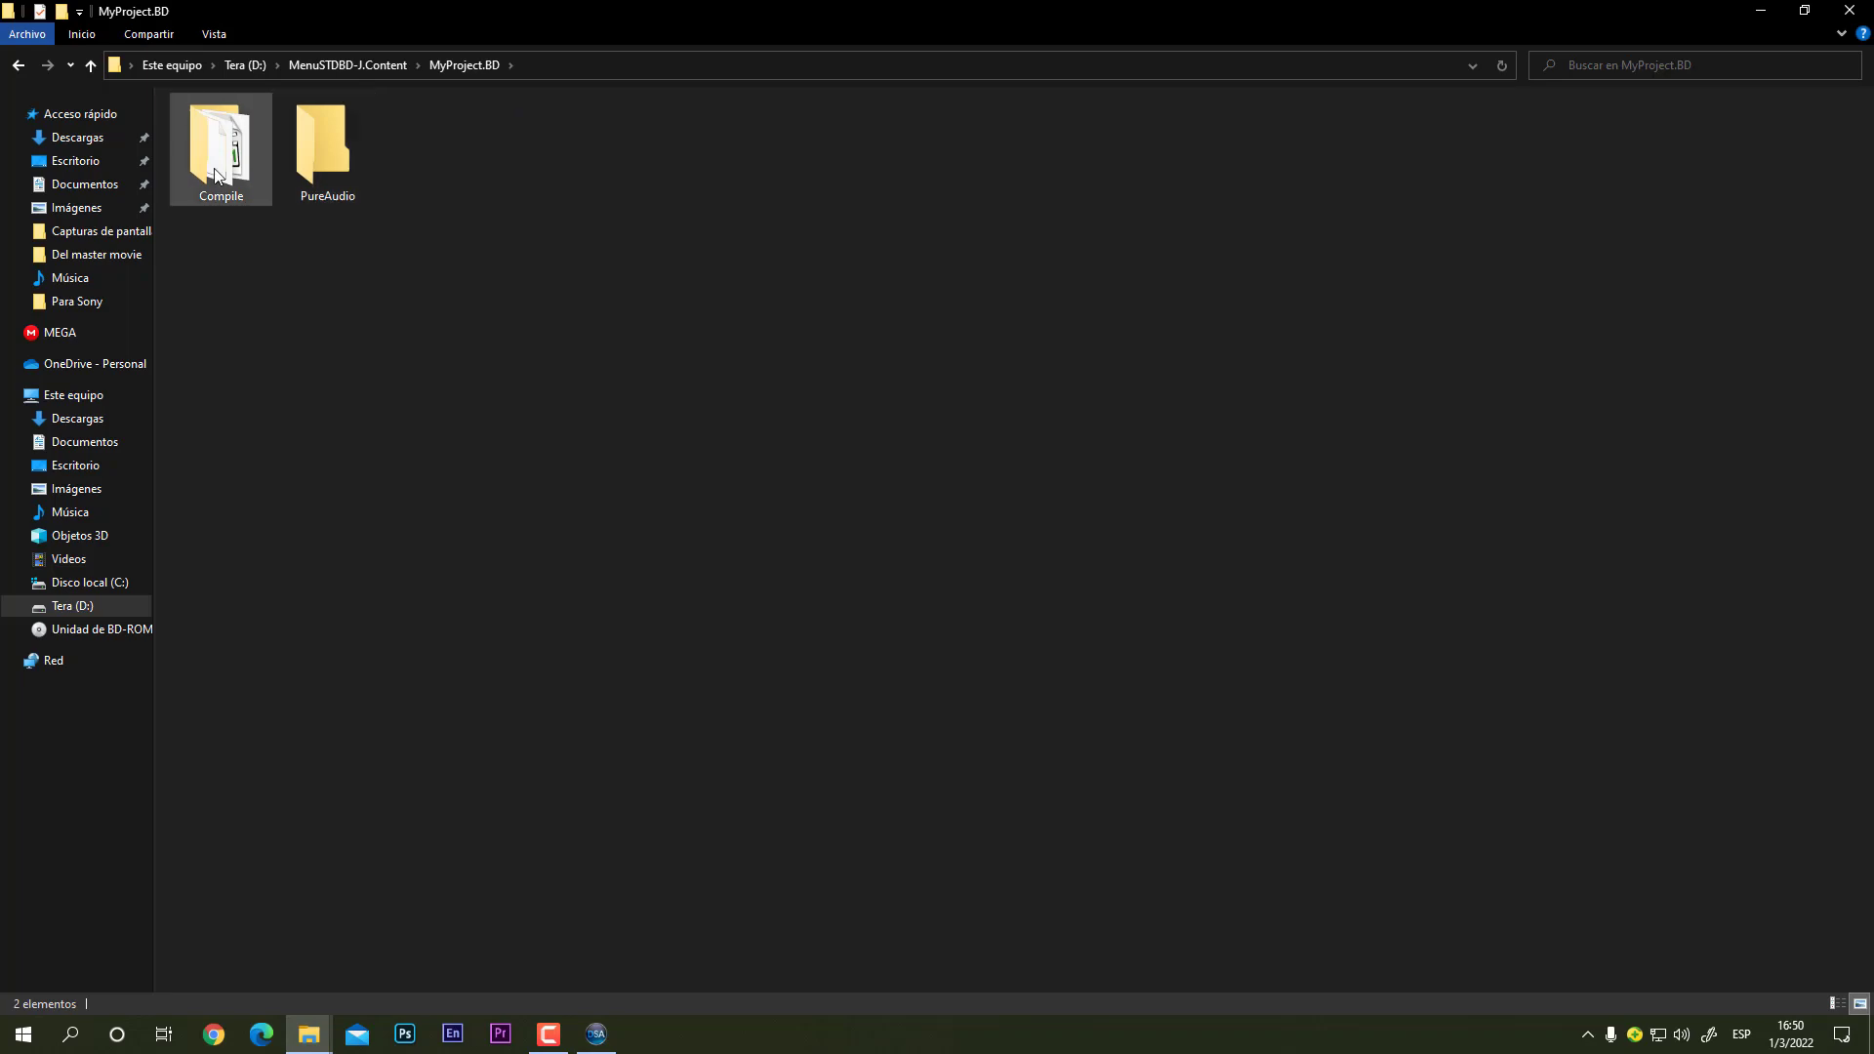
left_click(91, 65)
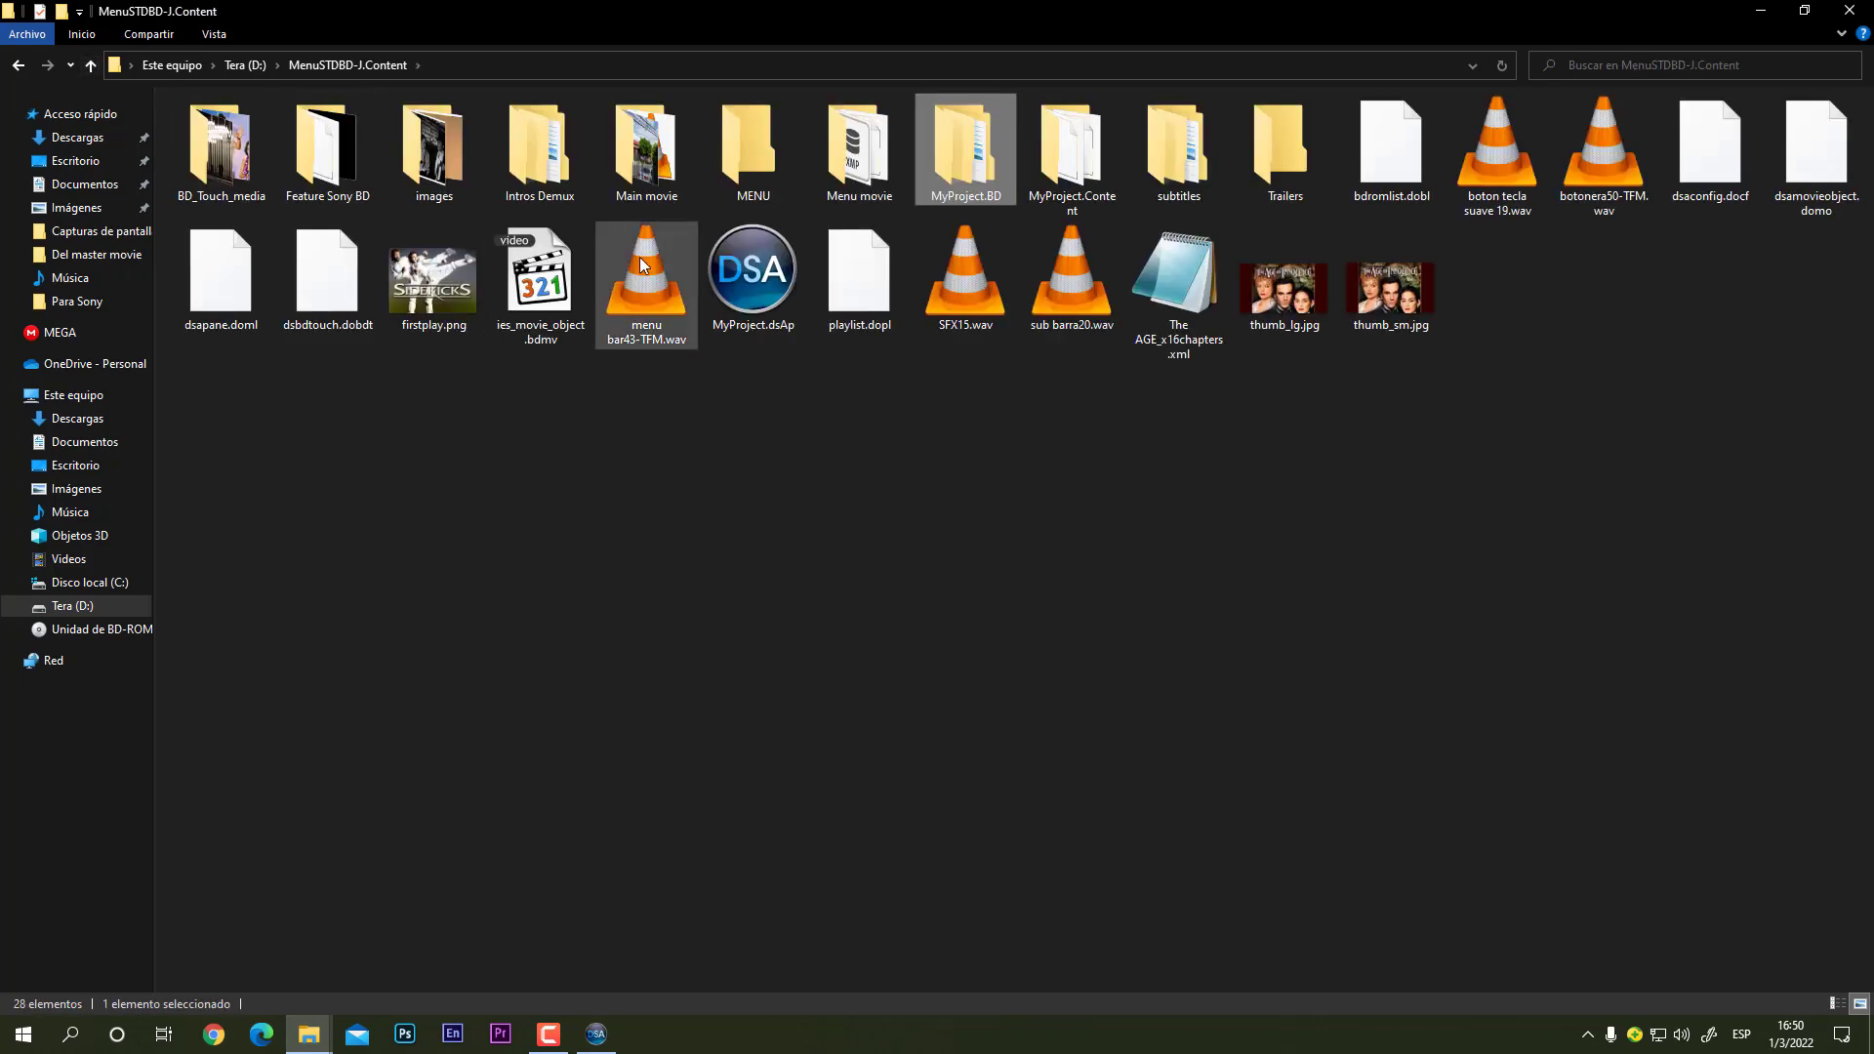
double_click(1075, 166)
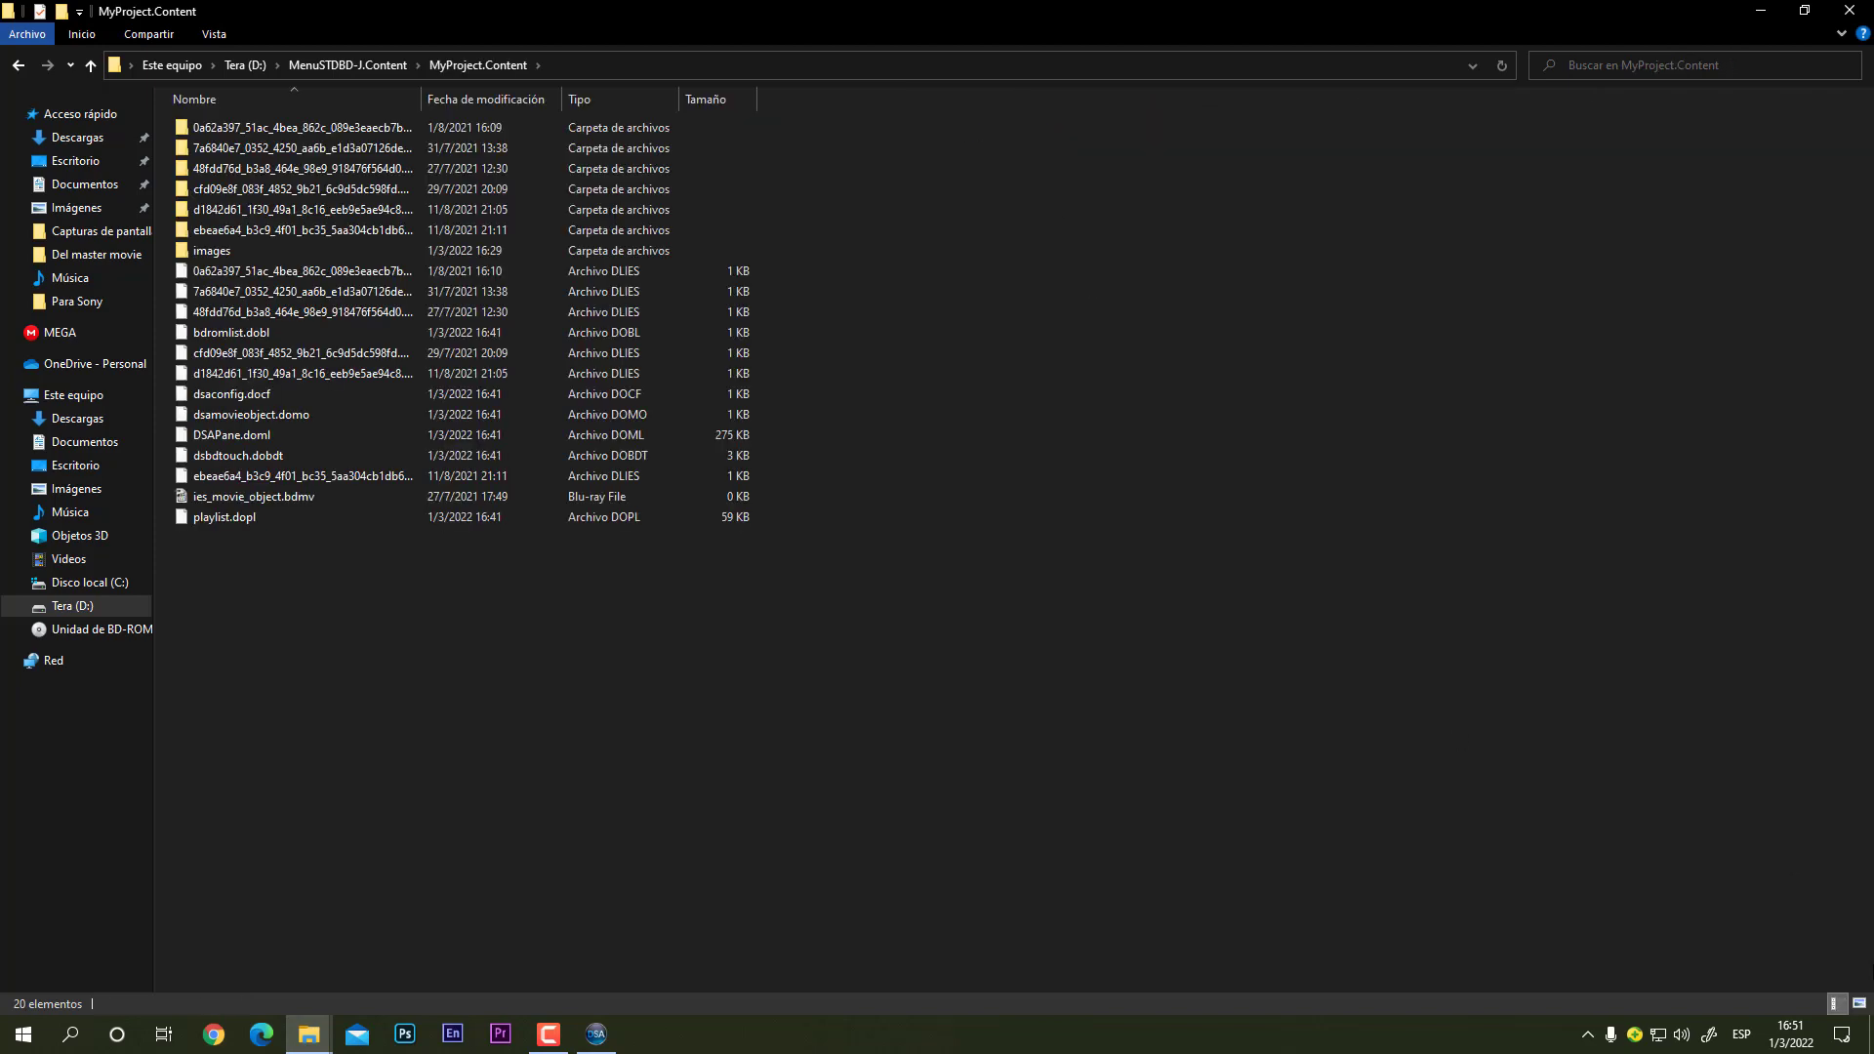
left_click(1859, 1004)
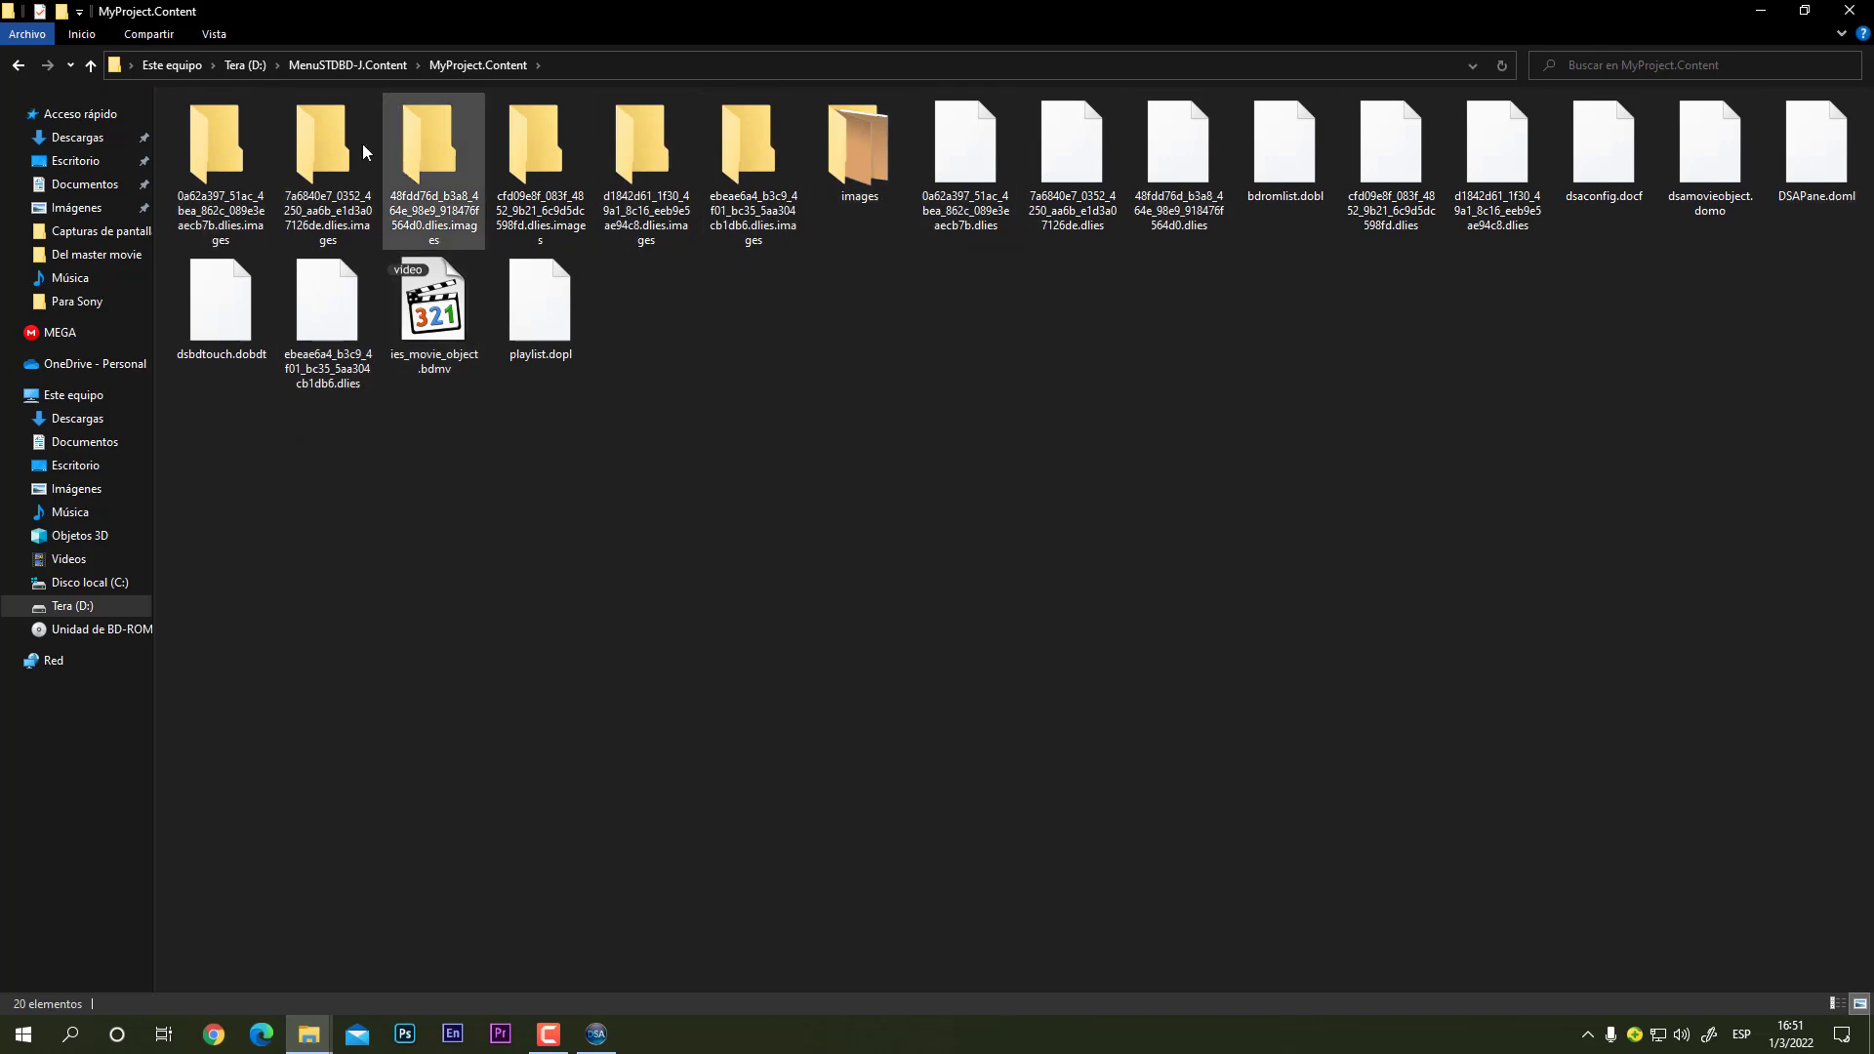
left_click(89, 66)
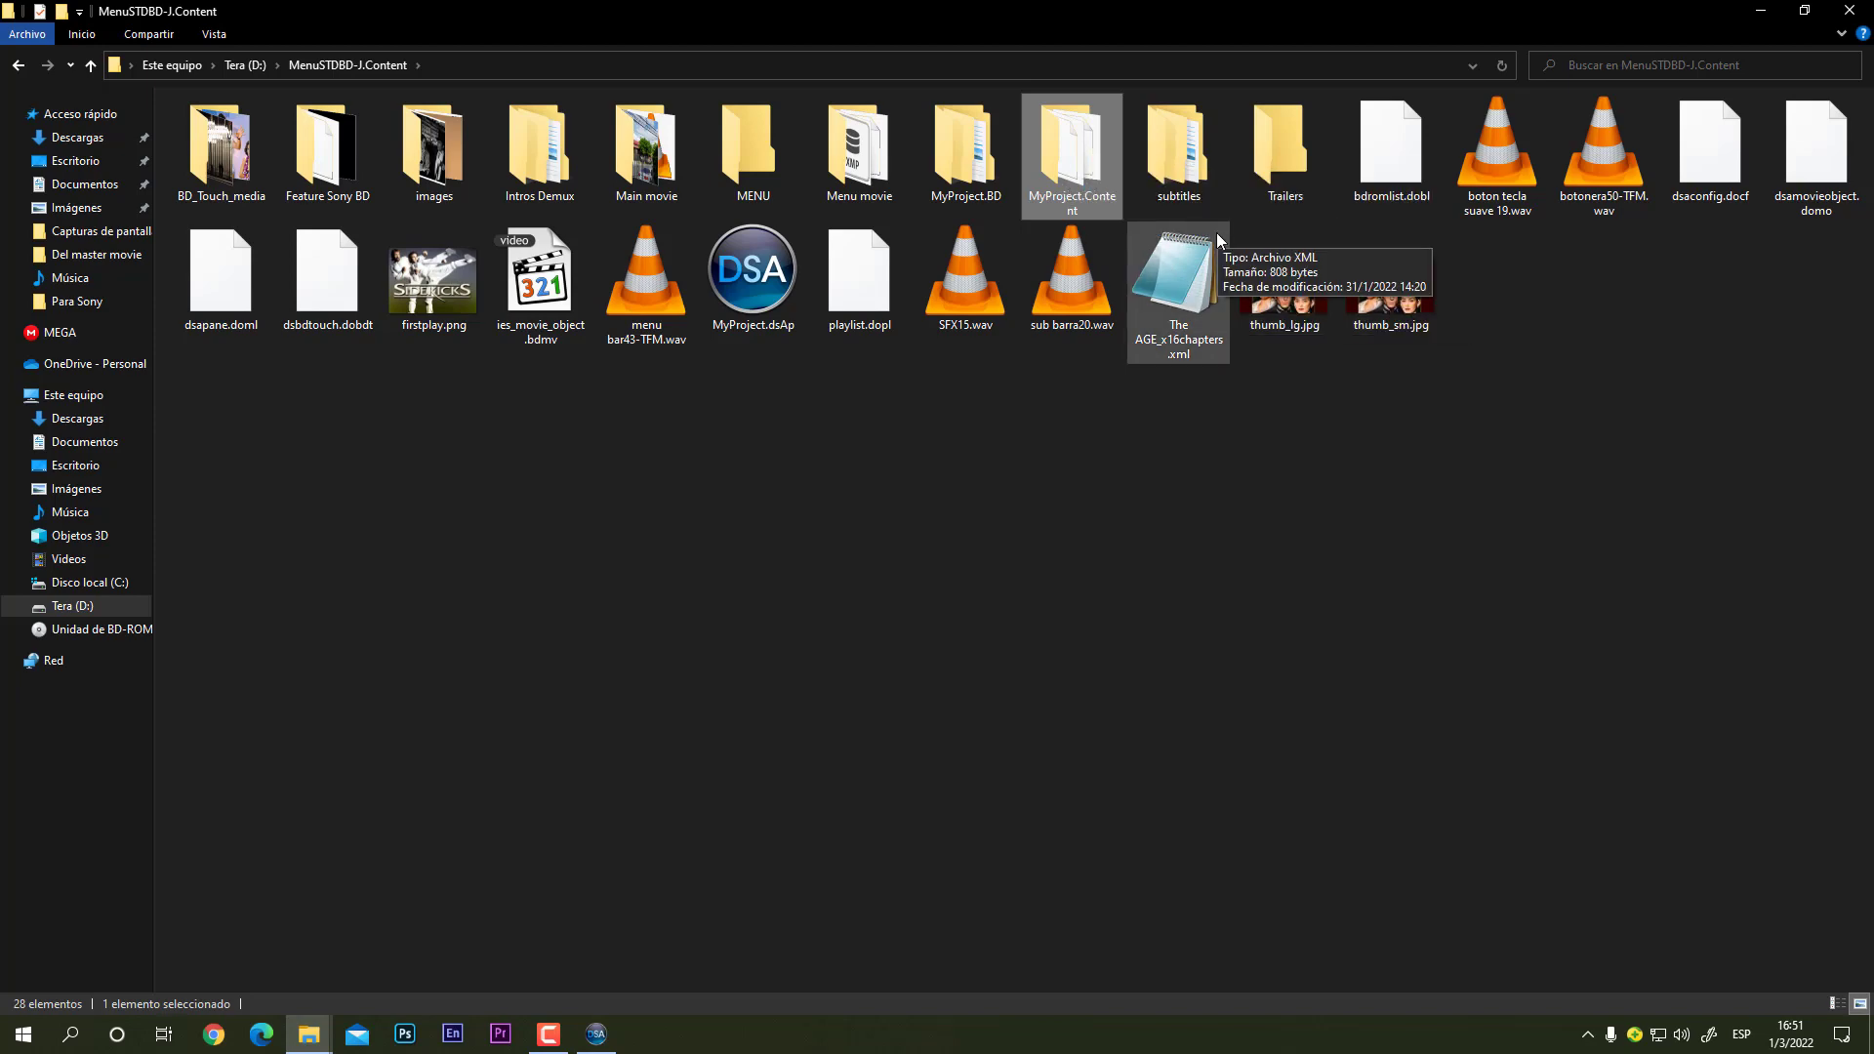
Step: Examine the files of SubtitlesStream3 inside the subtitles folder, and return to the project folder
left_click(1173, 156)
double_click(1173, 155)
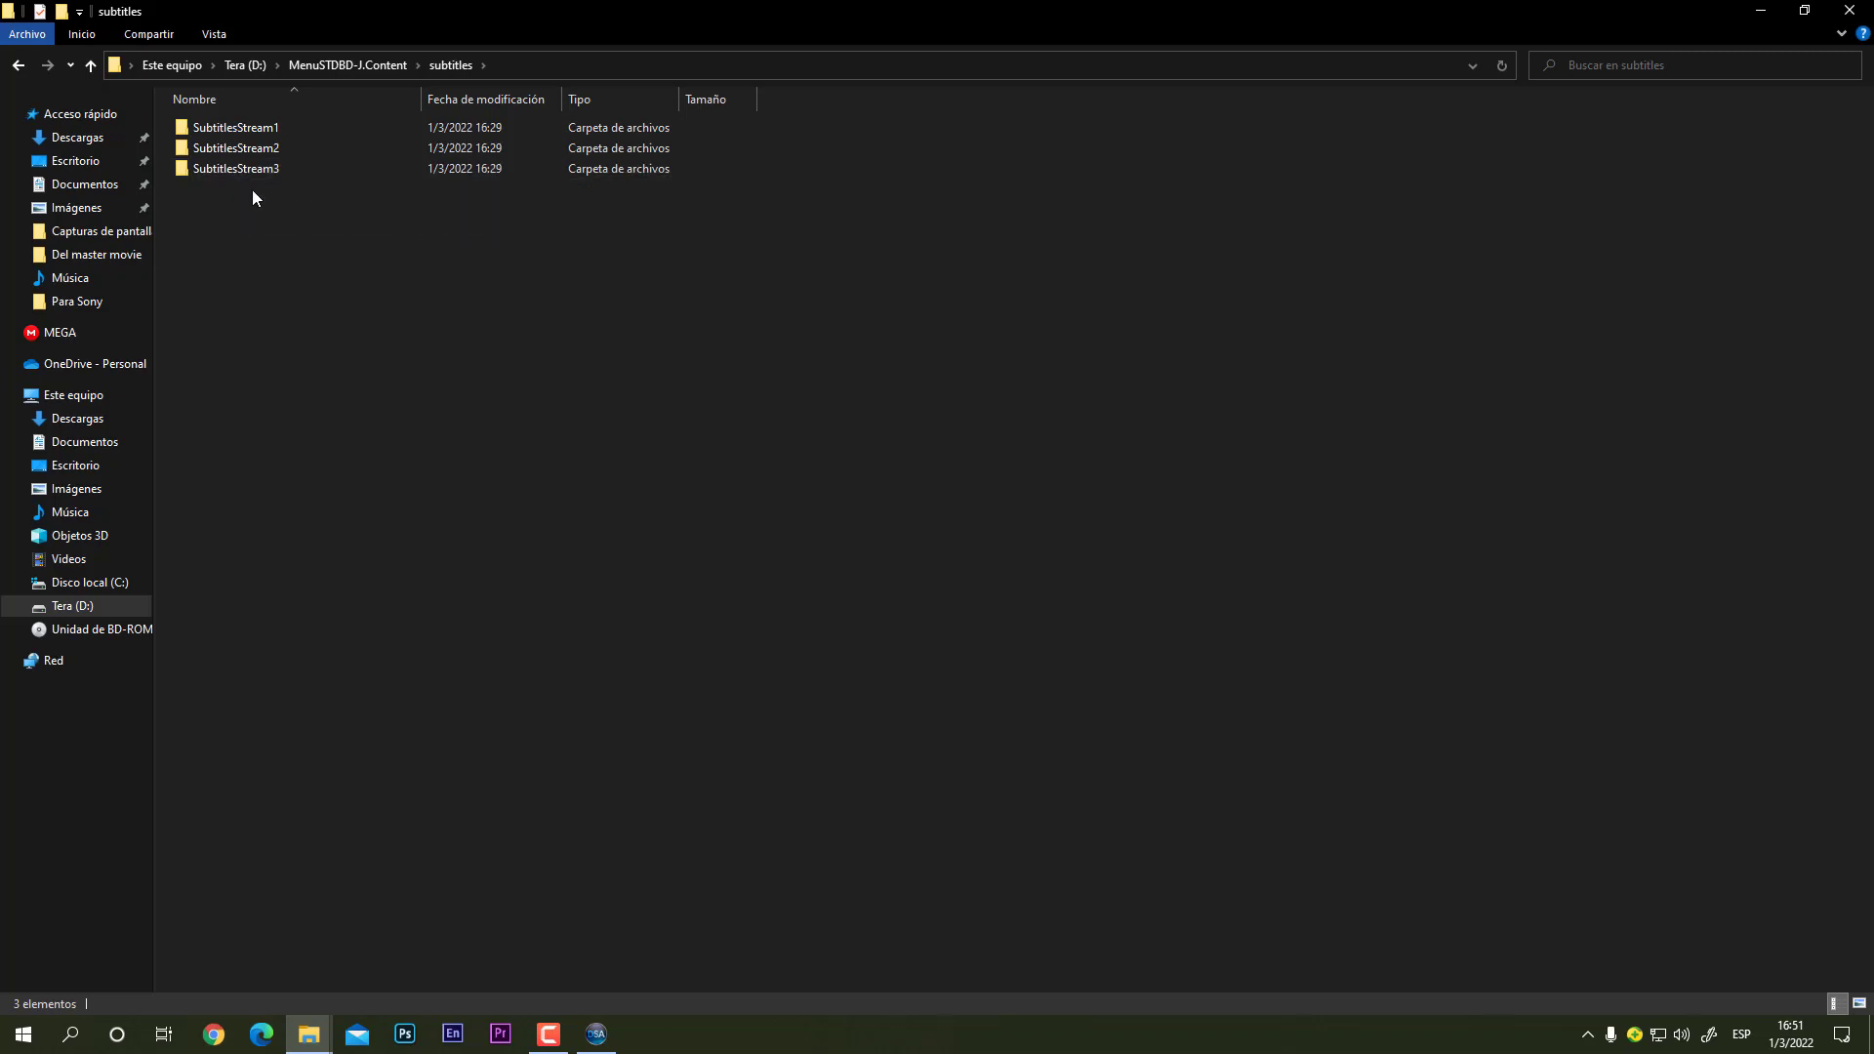
double_click(267, 167)
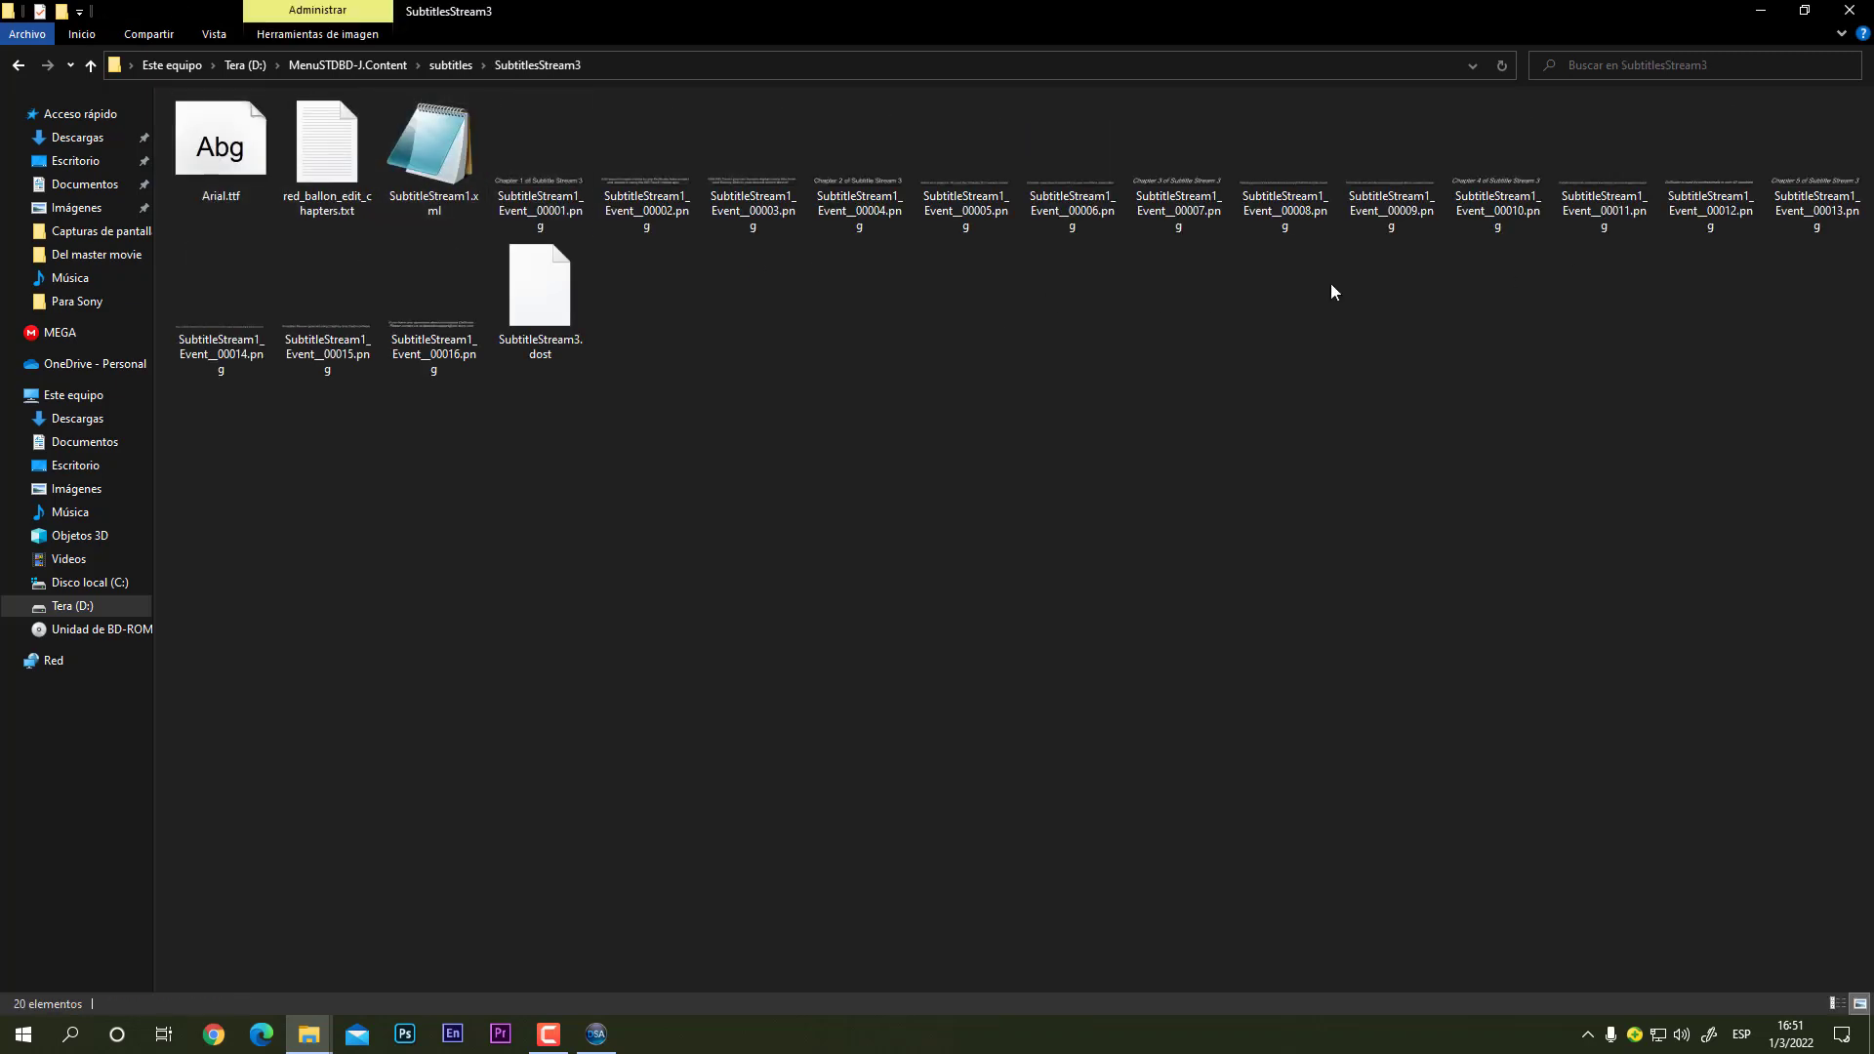
left_click(90, 66)
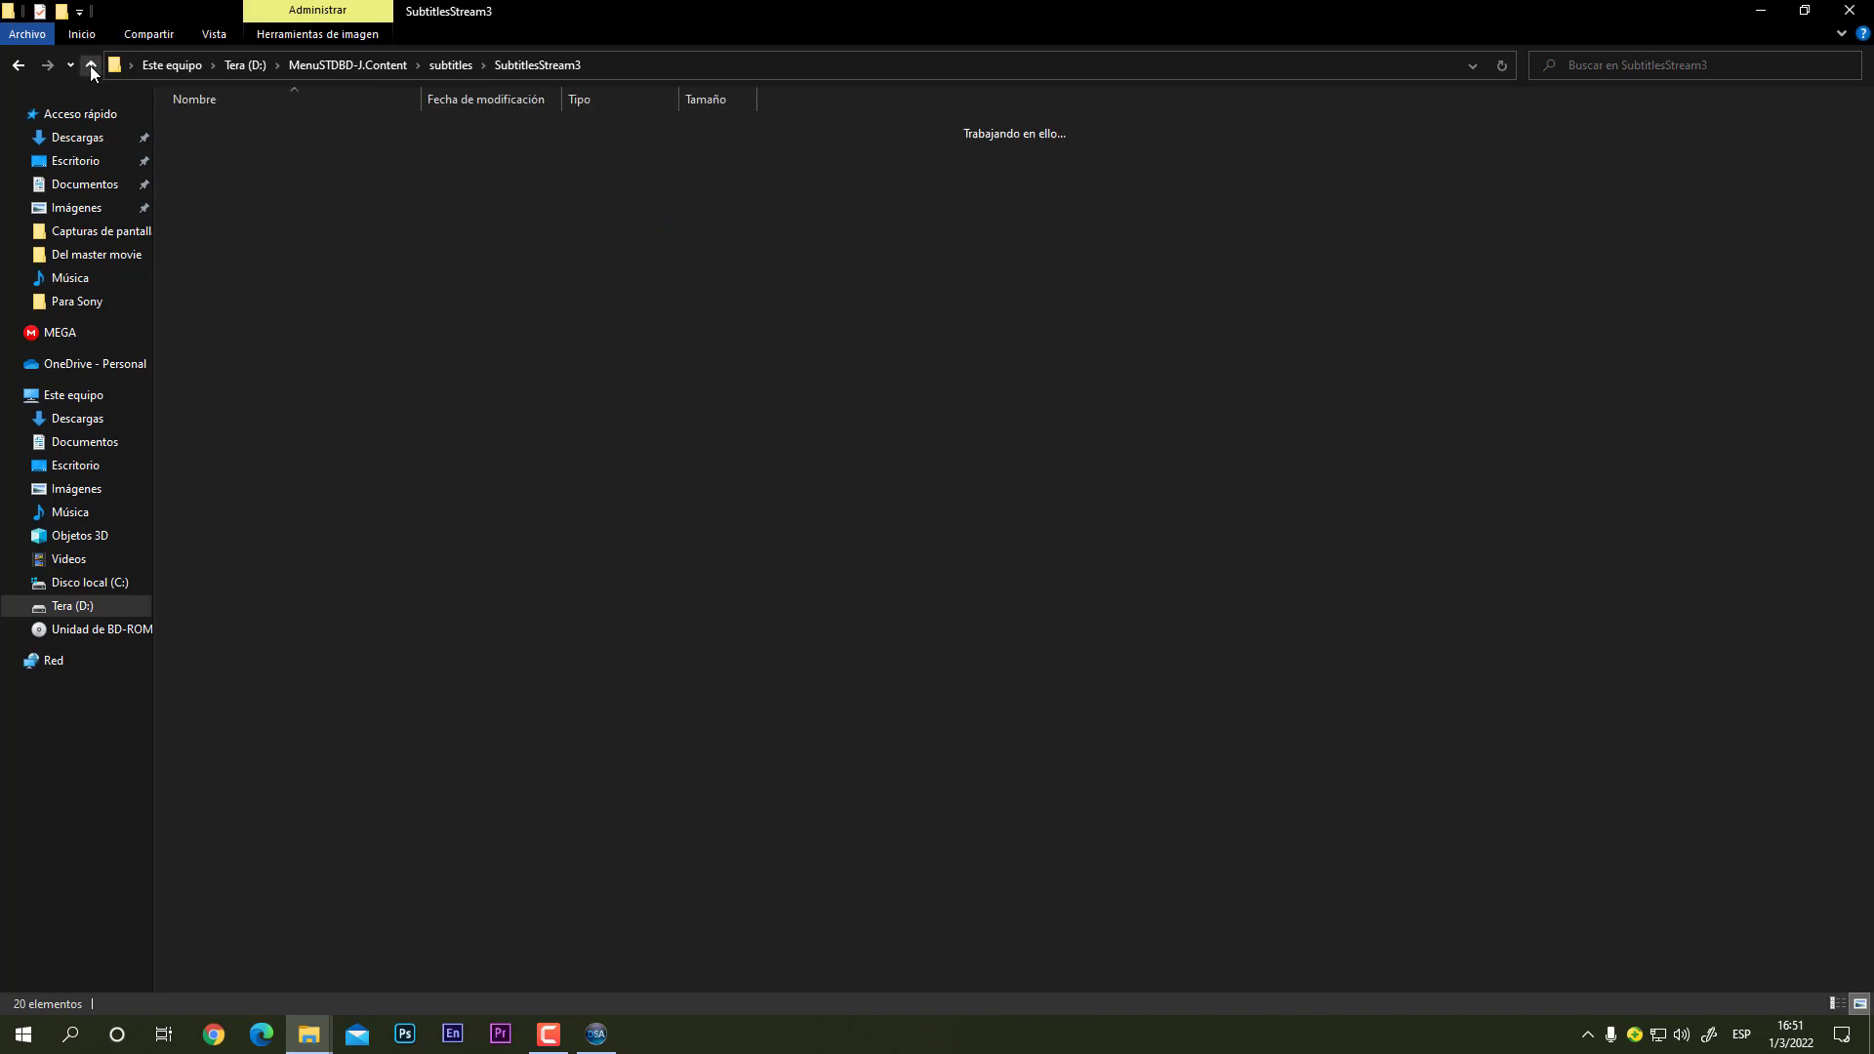
left_click(90, 65)
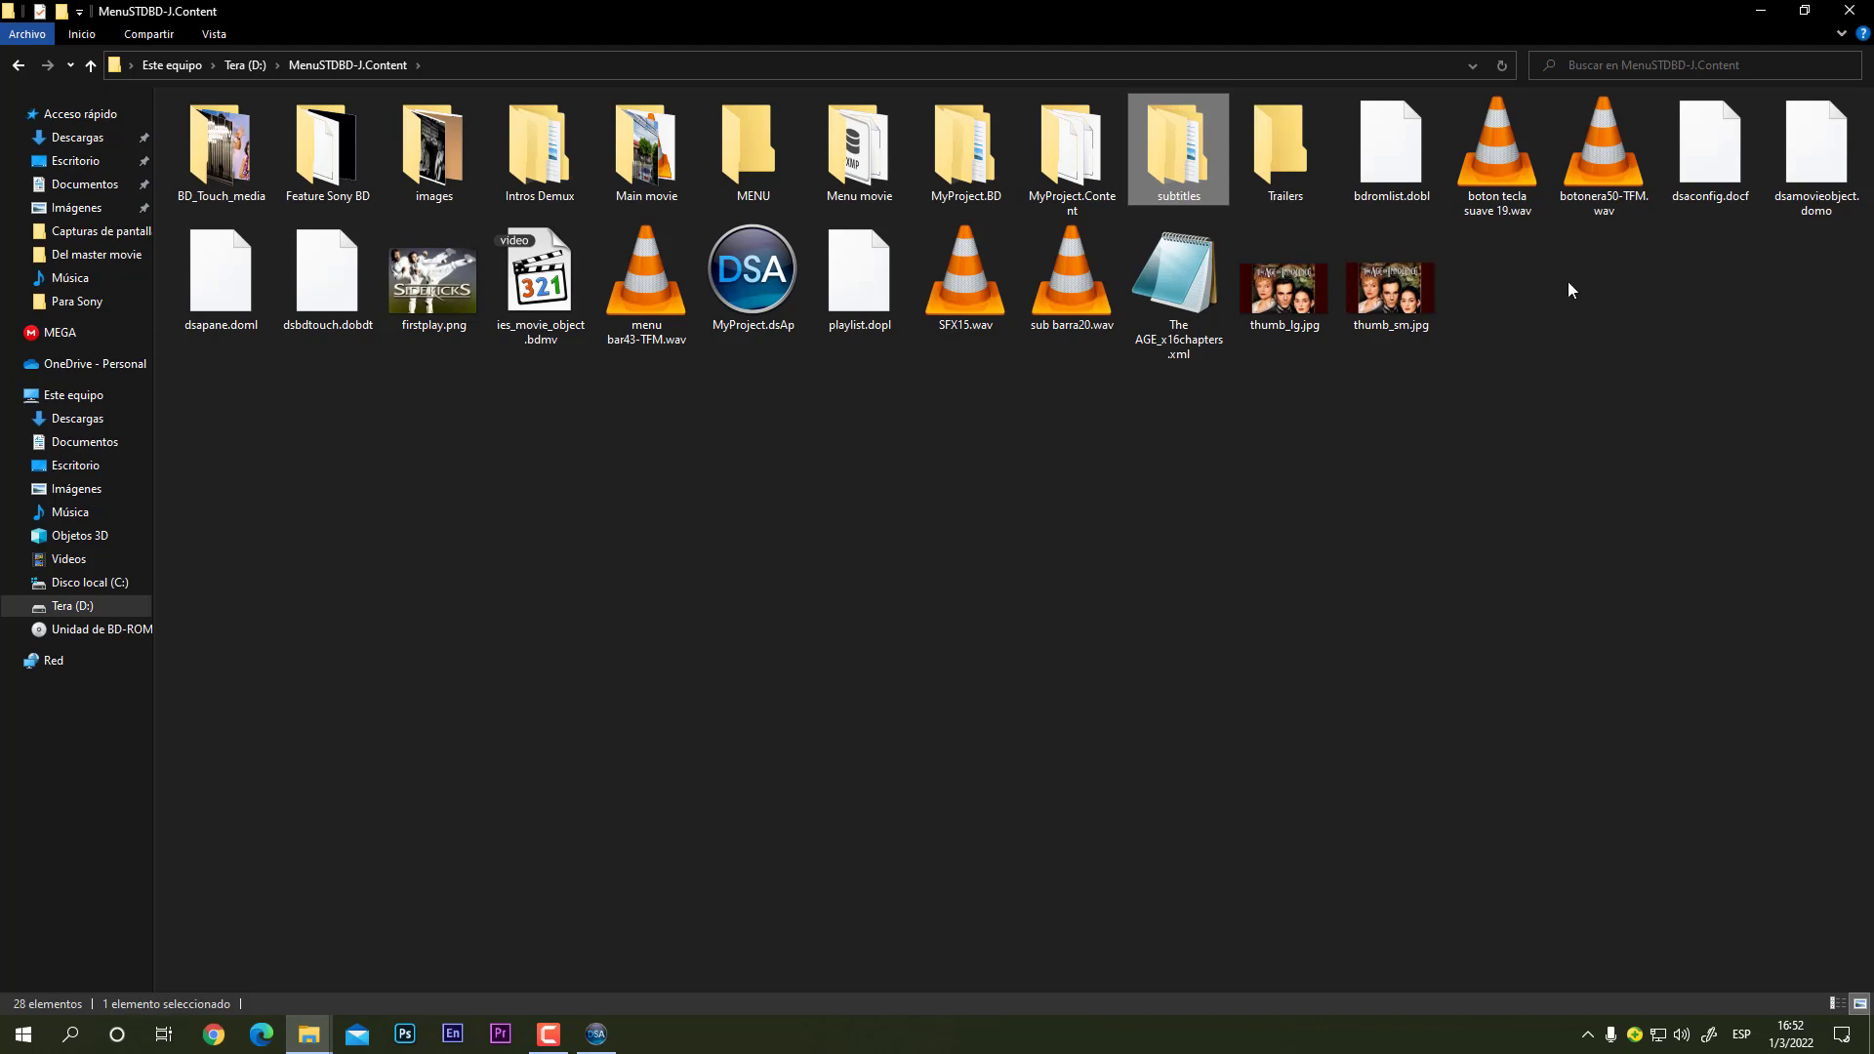
Step: Examine the media files in the BD_Touch_media and Feature Sony BD folders, returning to the project folder after each
double_click(234, 162)
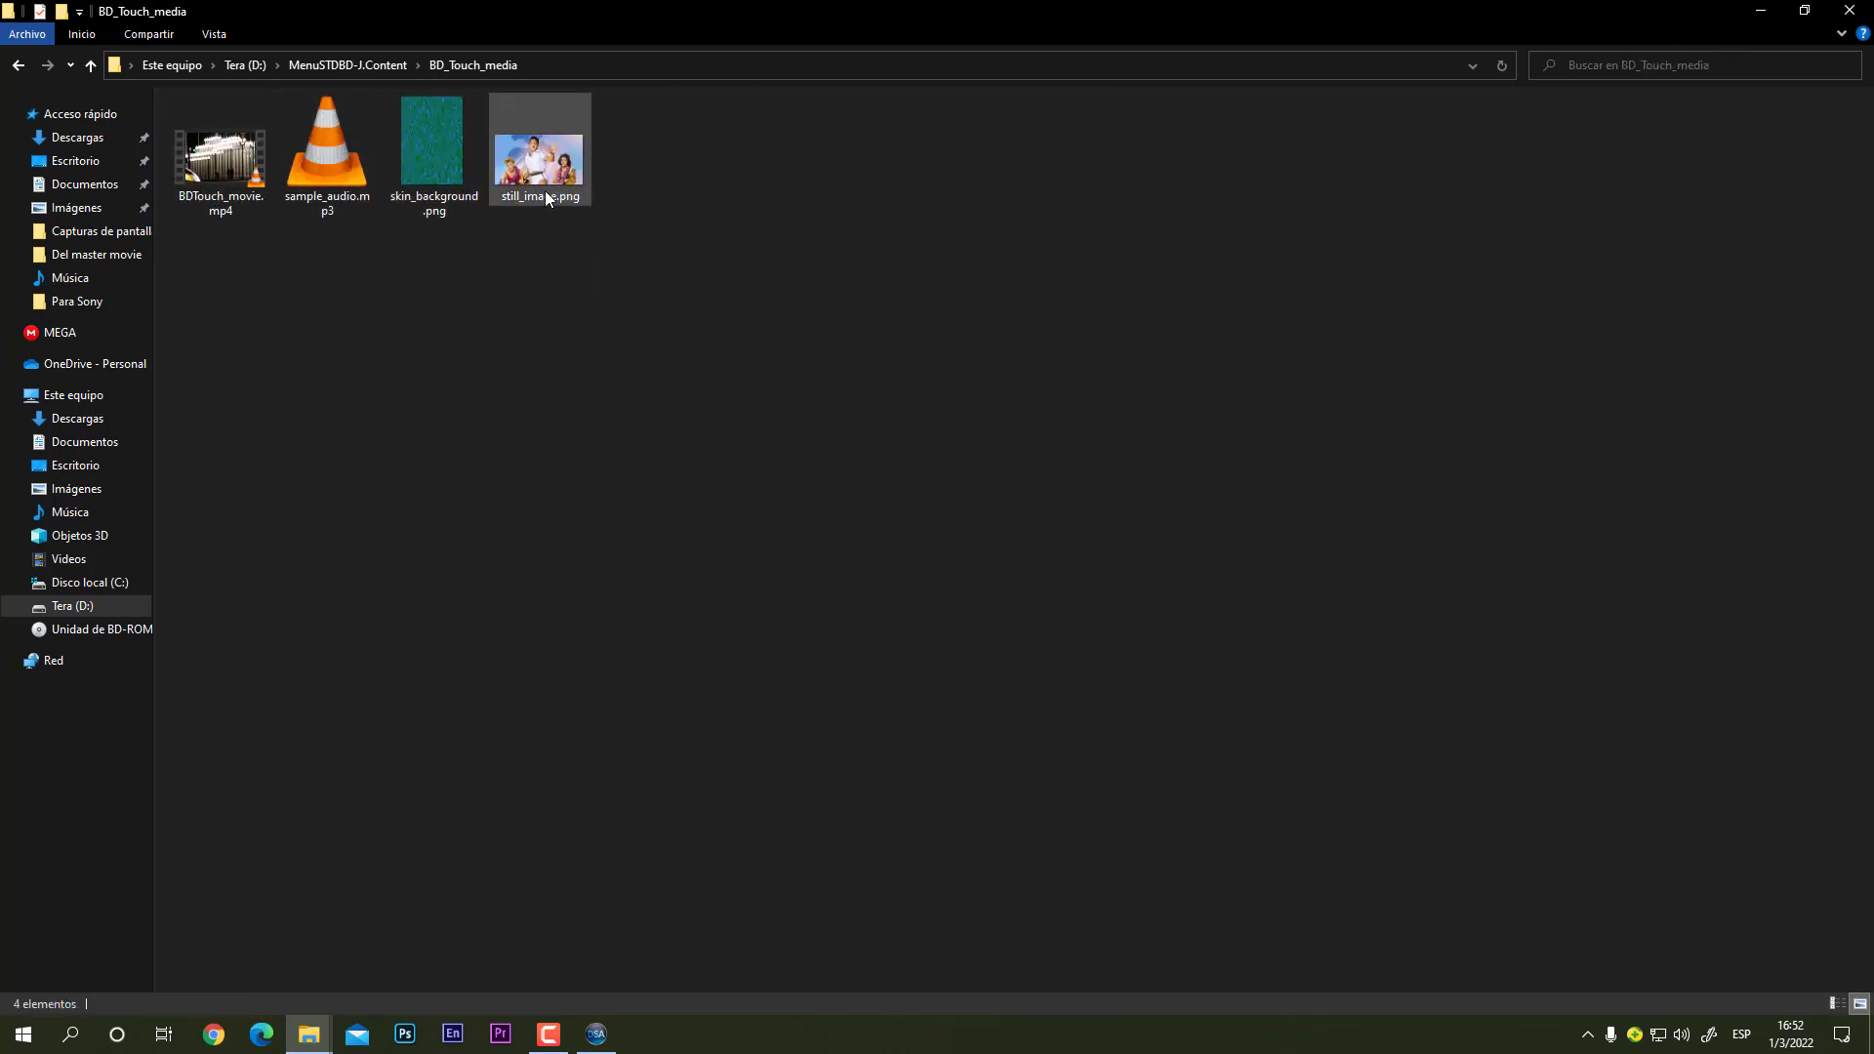
left_click(91, 66)
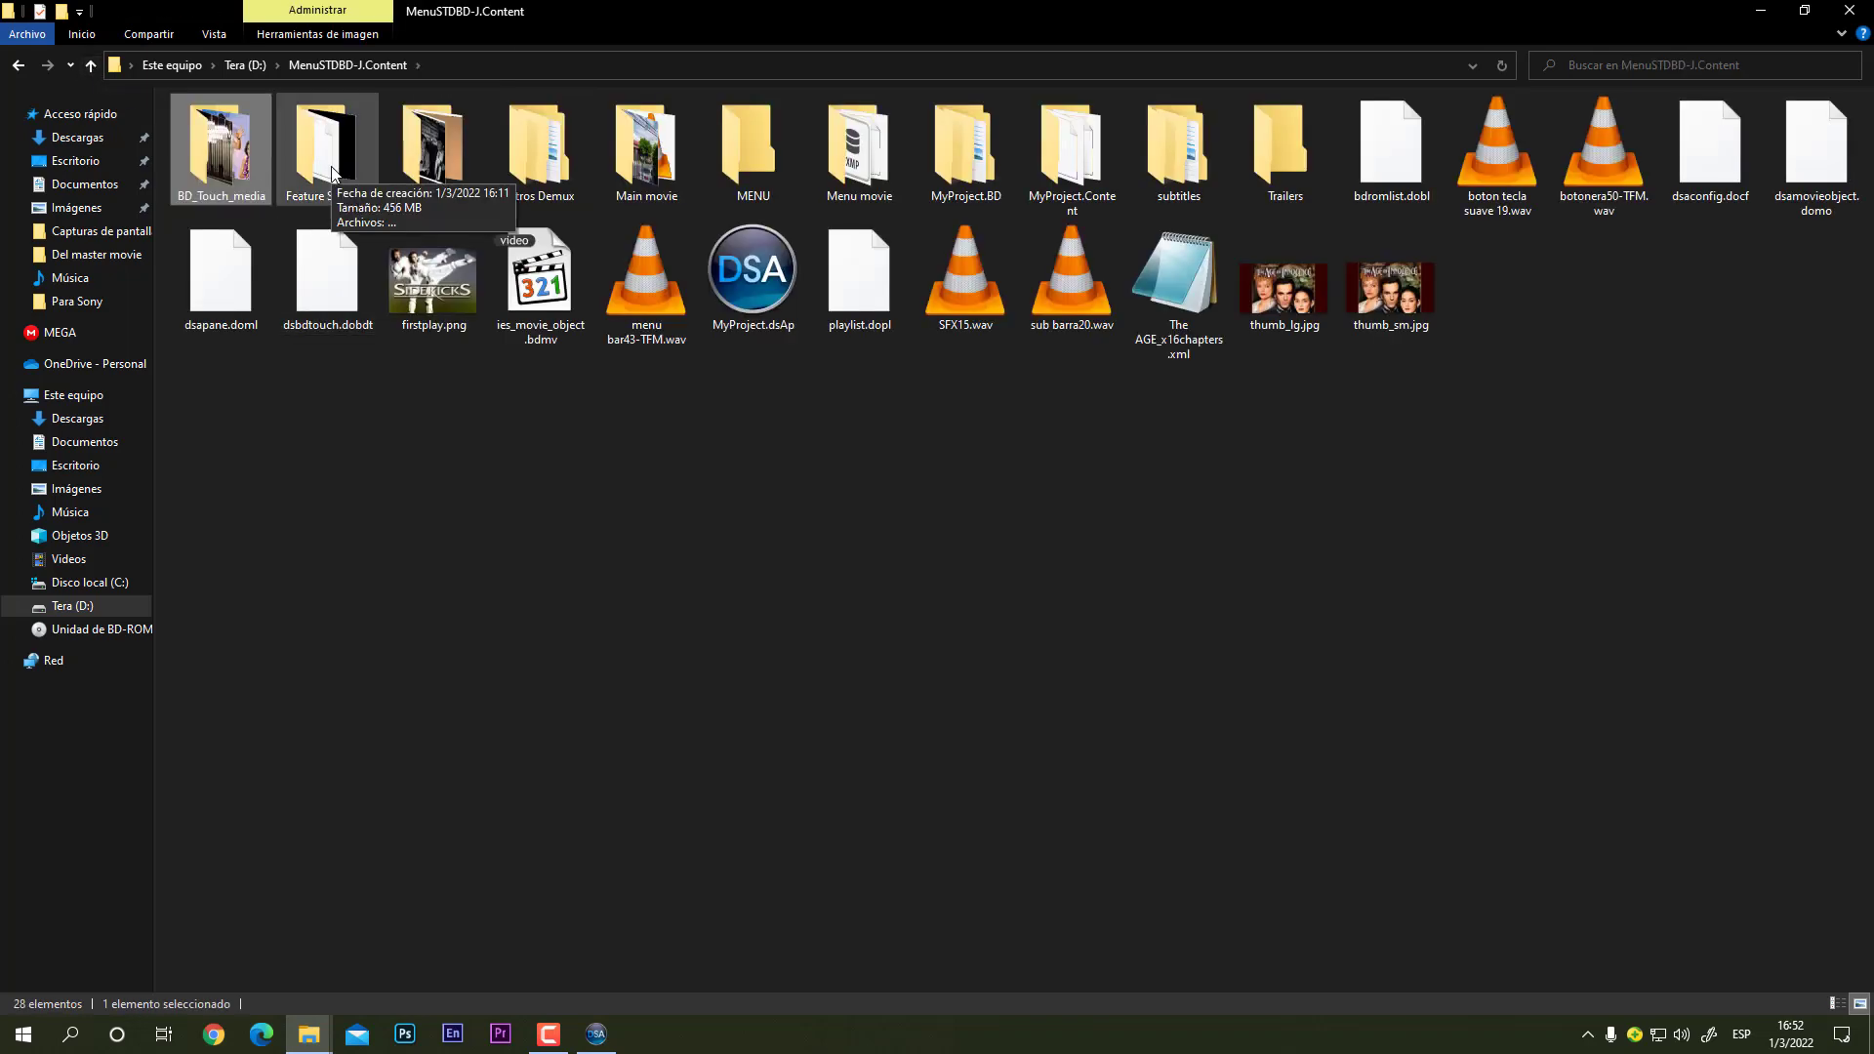
double_click(332, 173)
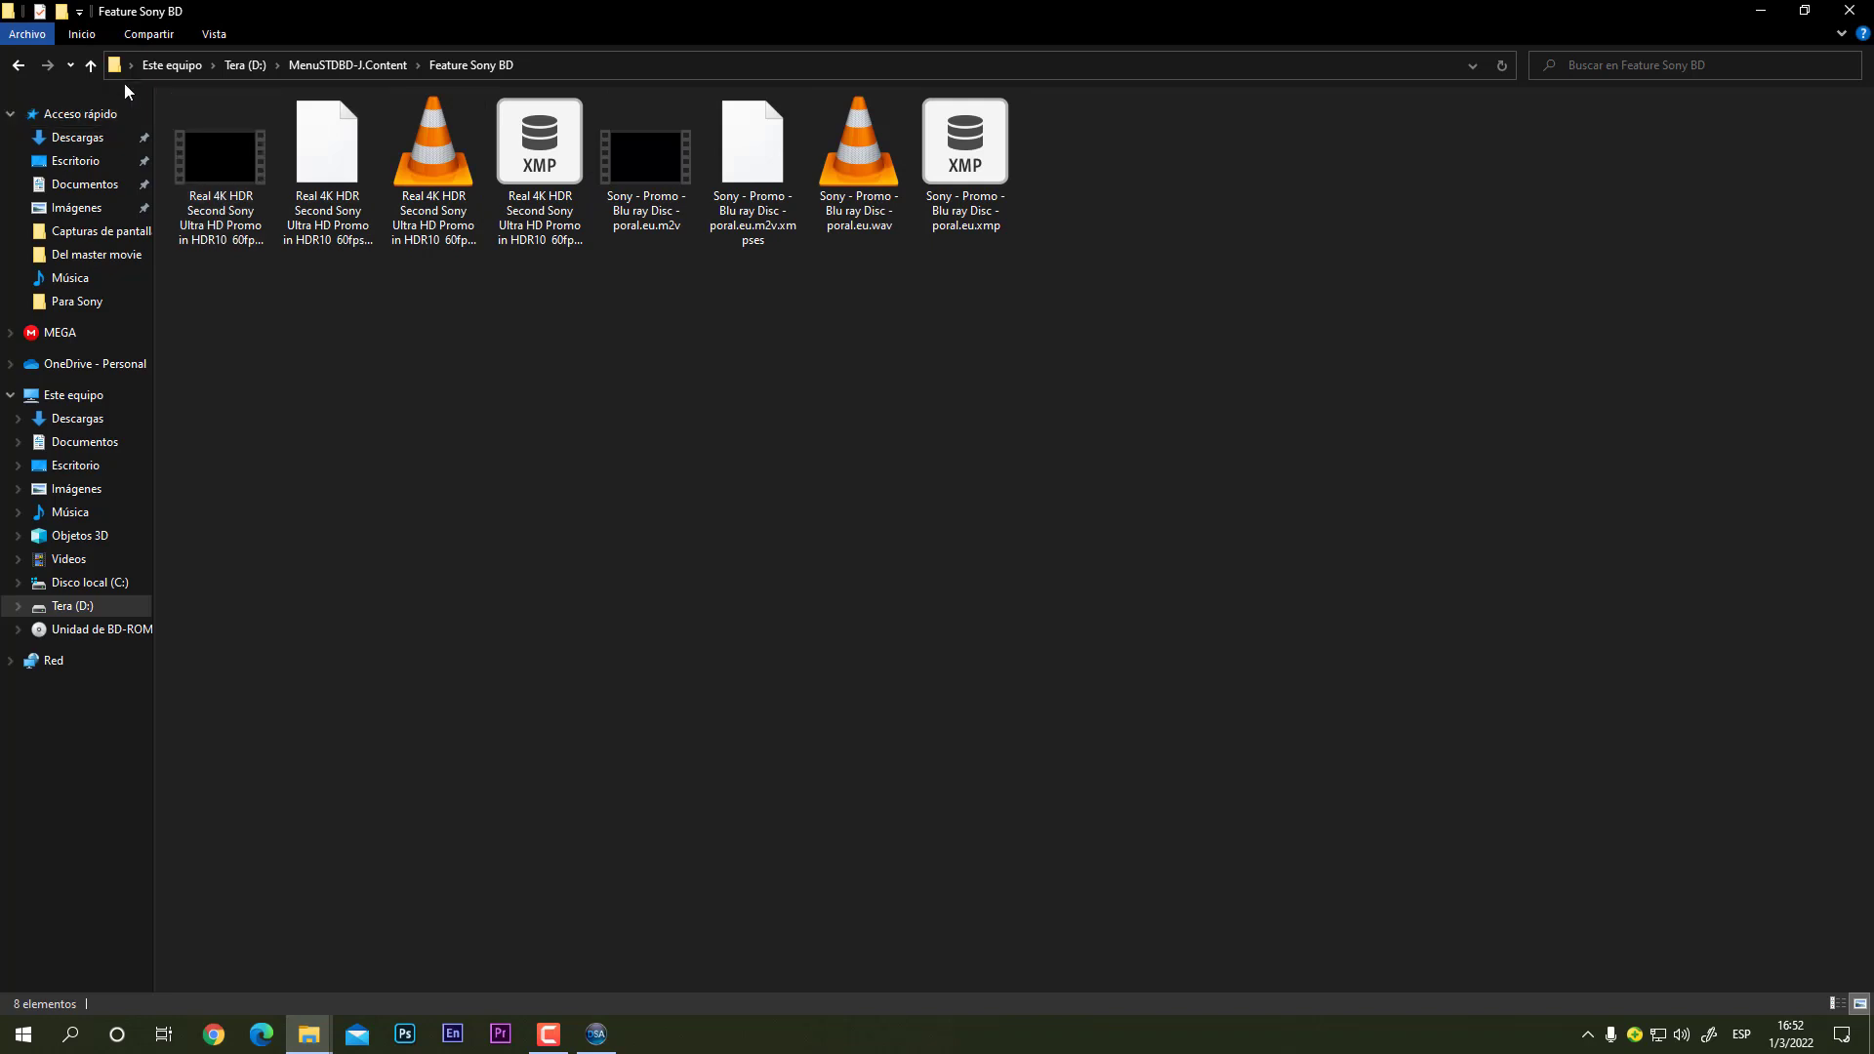
left_click(91, 65)
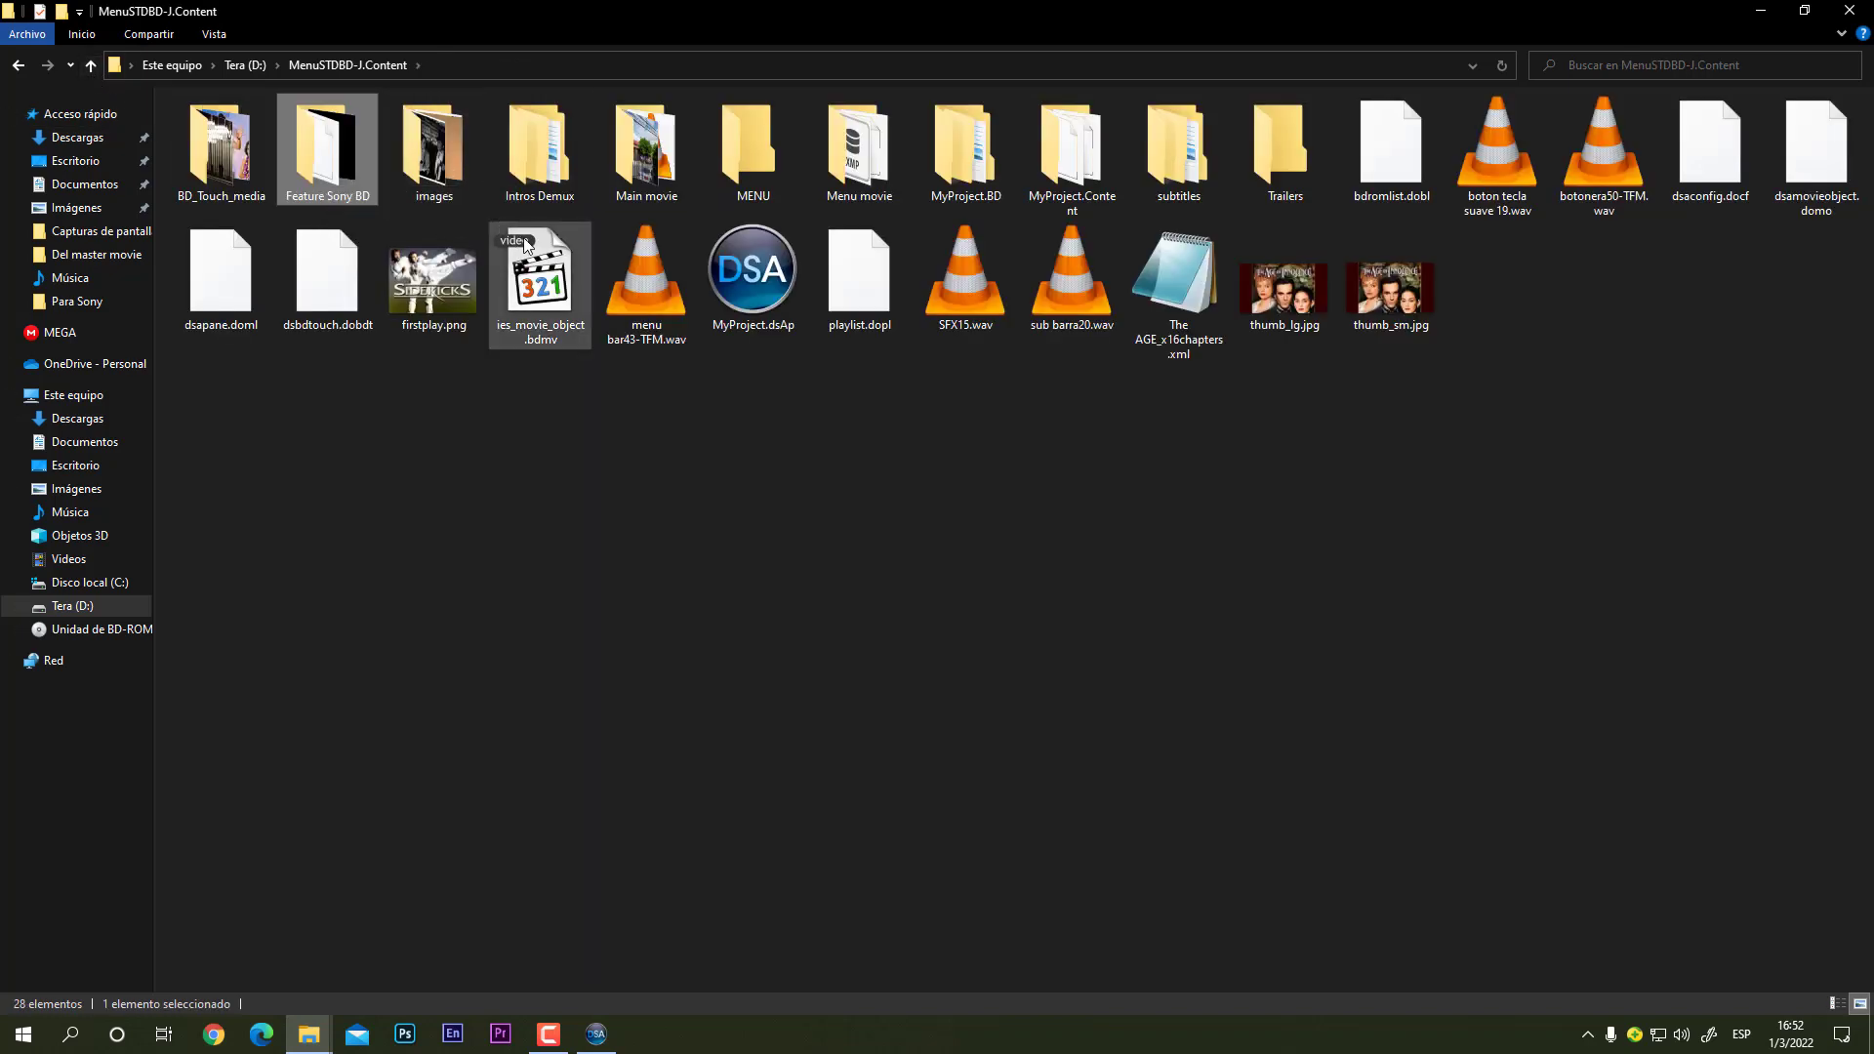
Step: Look into the Intros Demux folder and its Sony subfolder, and return to the project folder
double_click(540, 151)
double_click(234, 127)
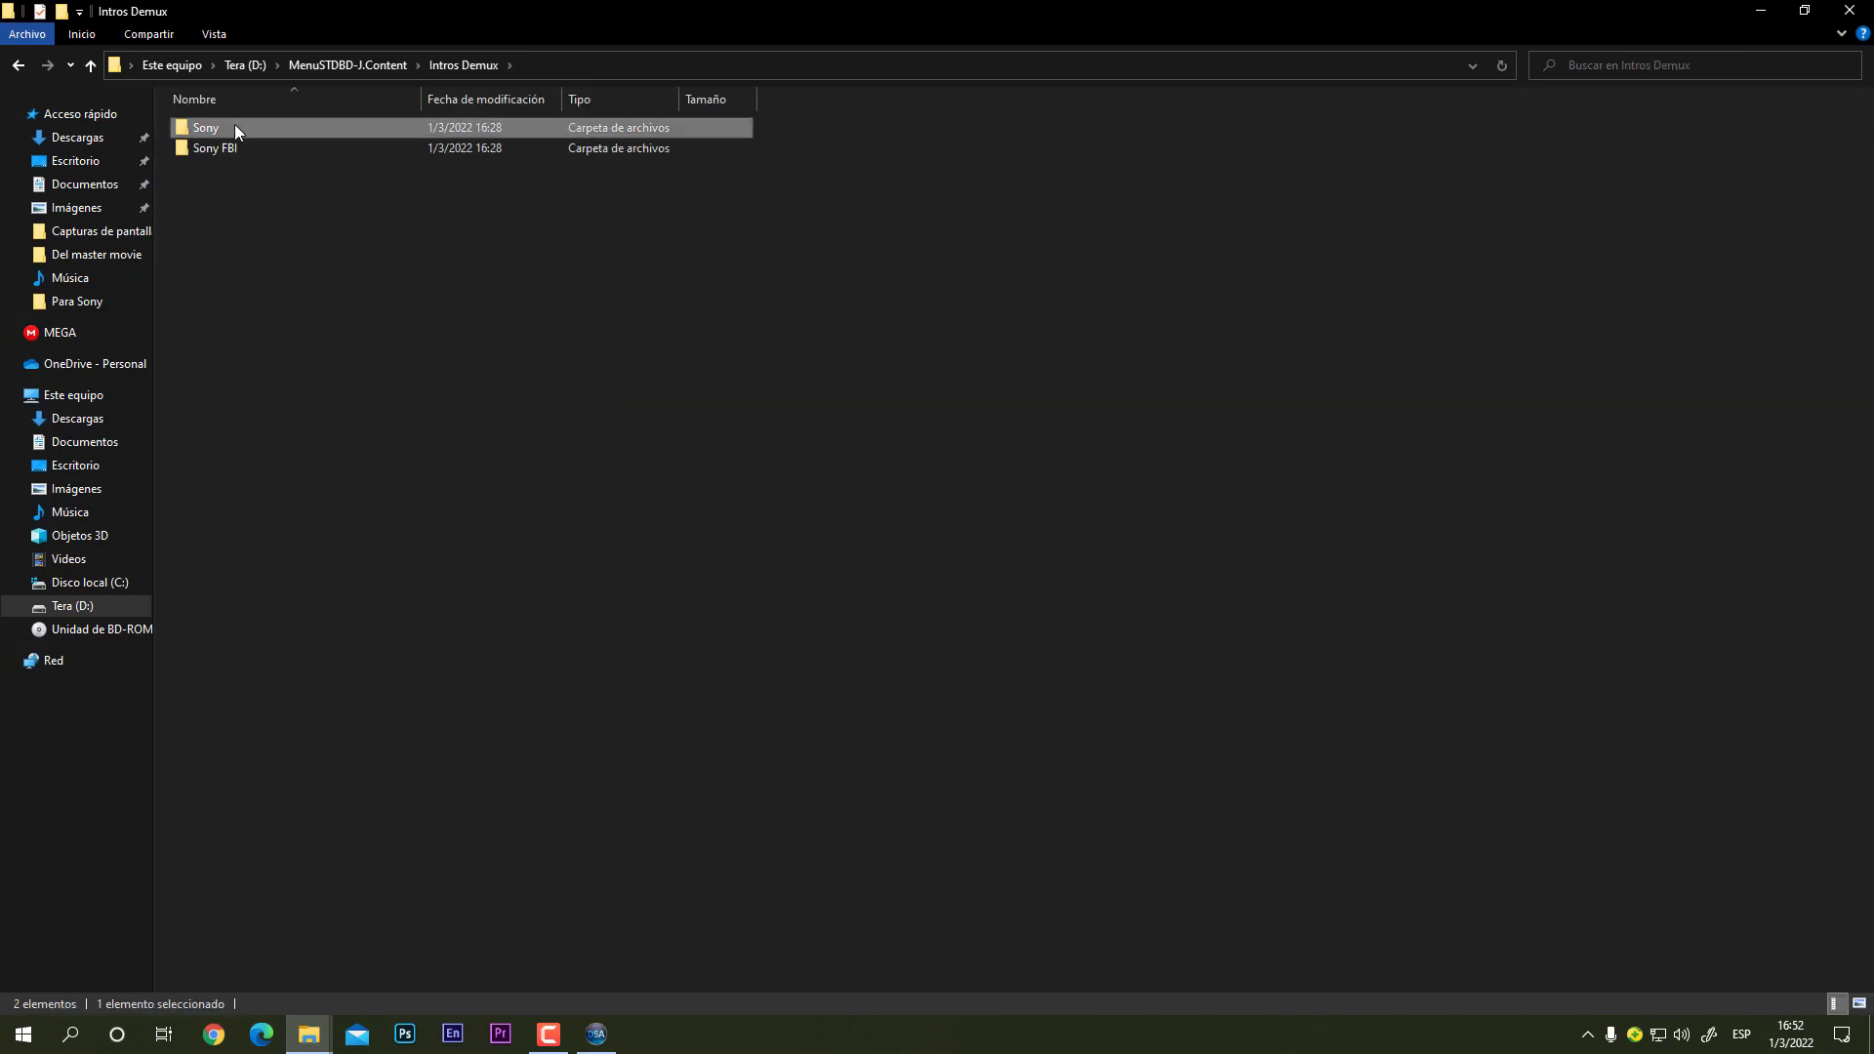
left_click(91, 65)
left_click(91, 65)
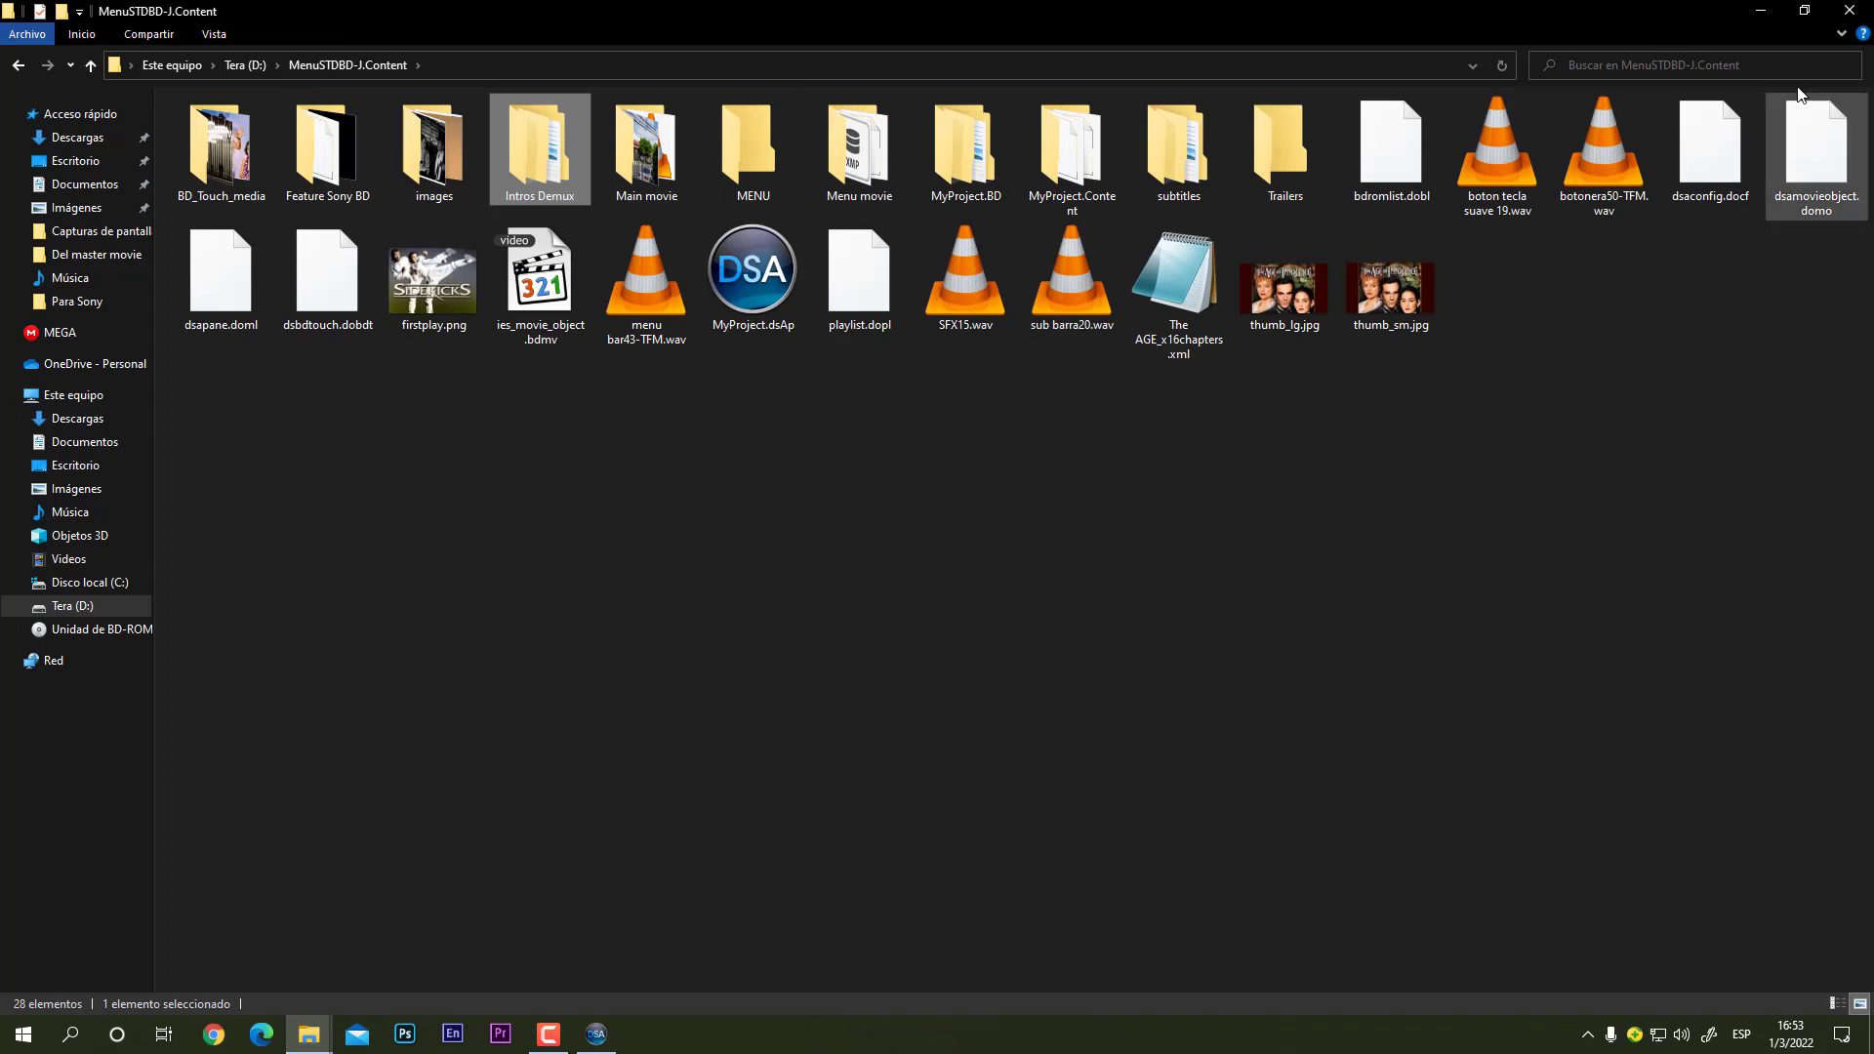
Step: Examine the video and audio files in the Main movie folder, and return to the project folder
left_click(1806, 10)
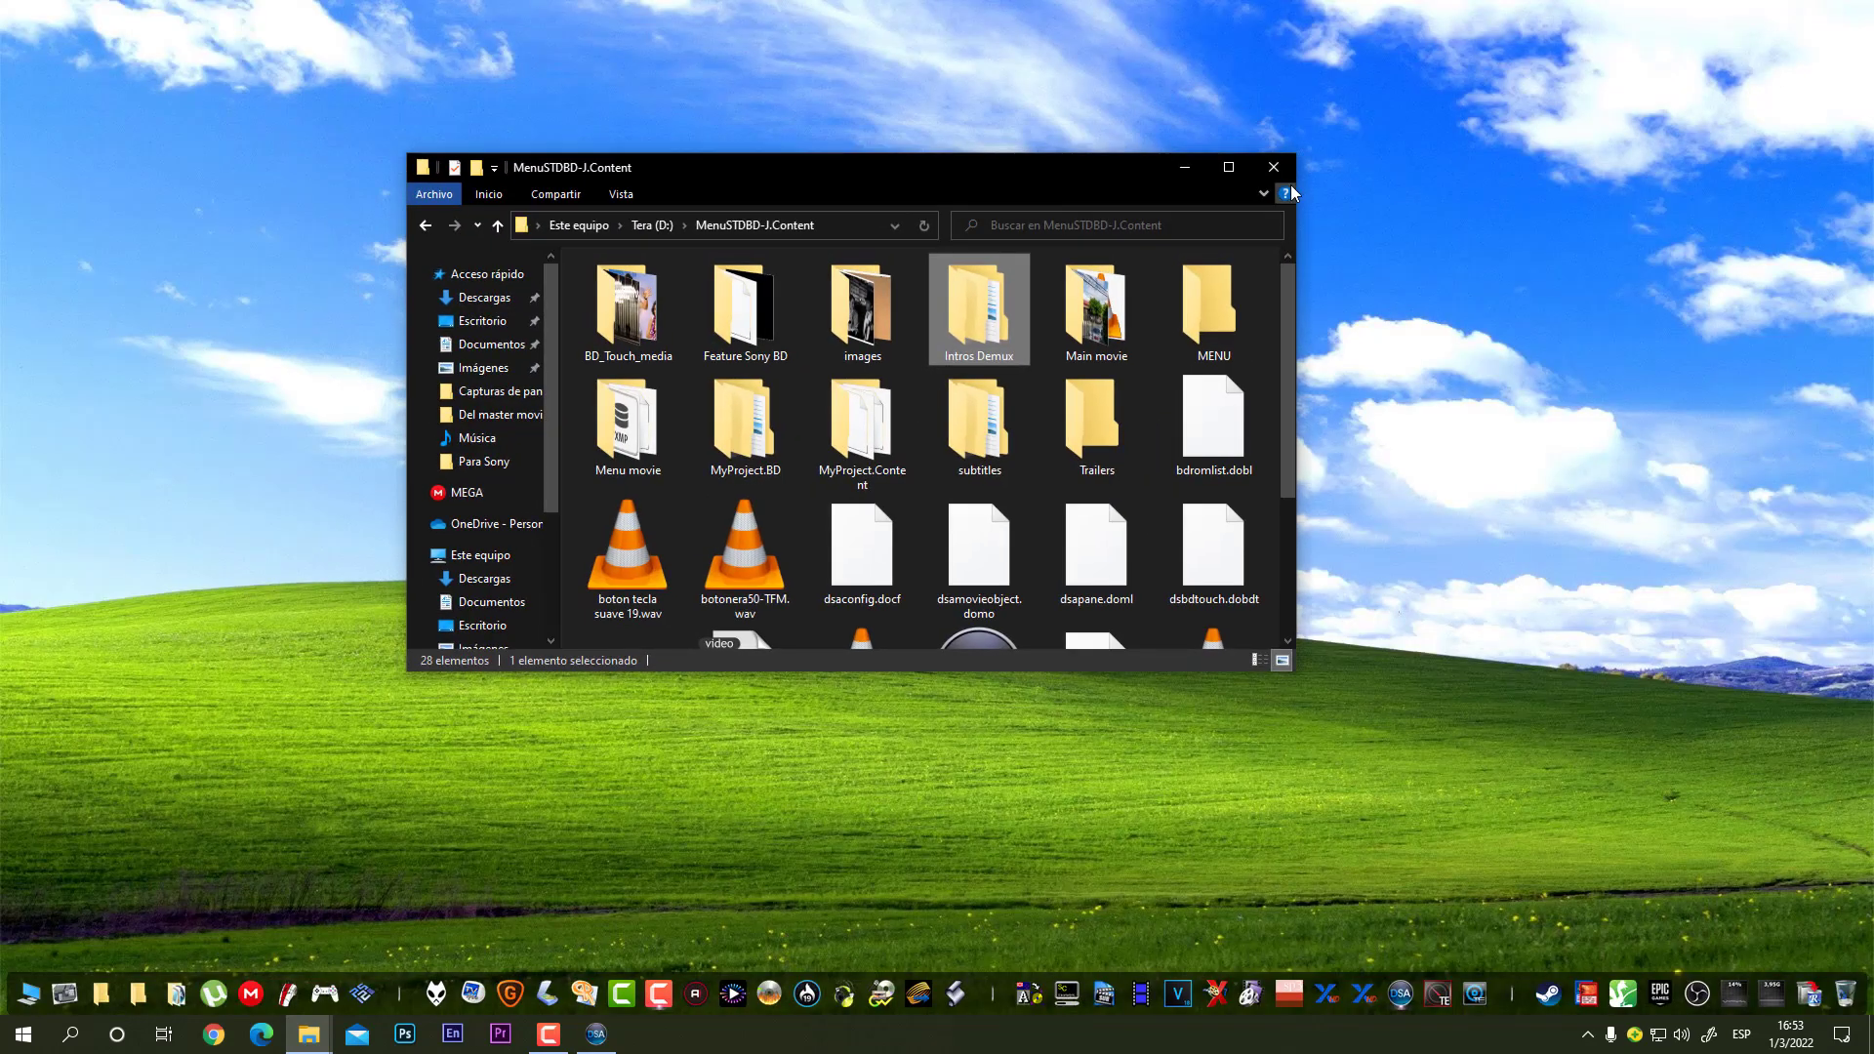
left_click(1228, 167)
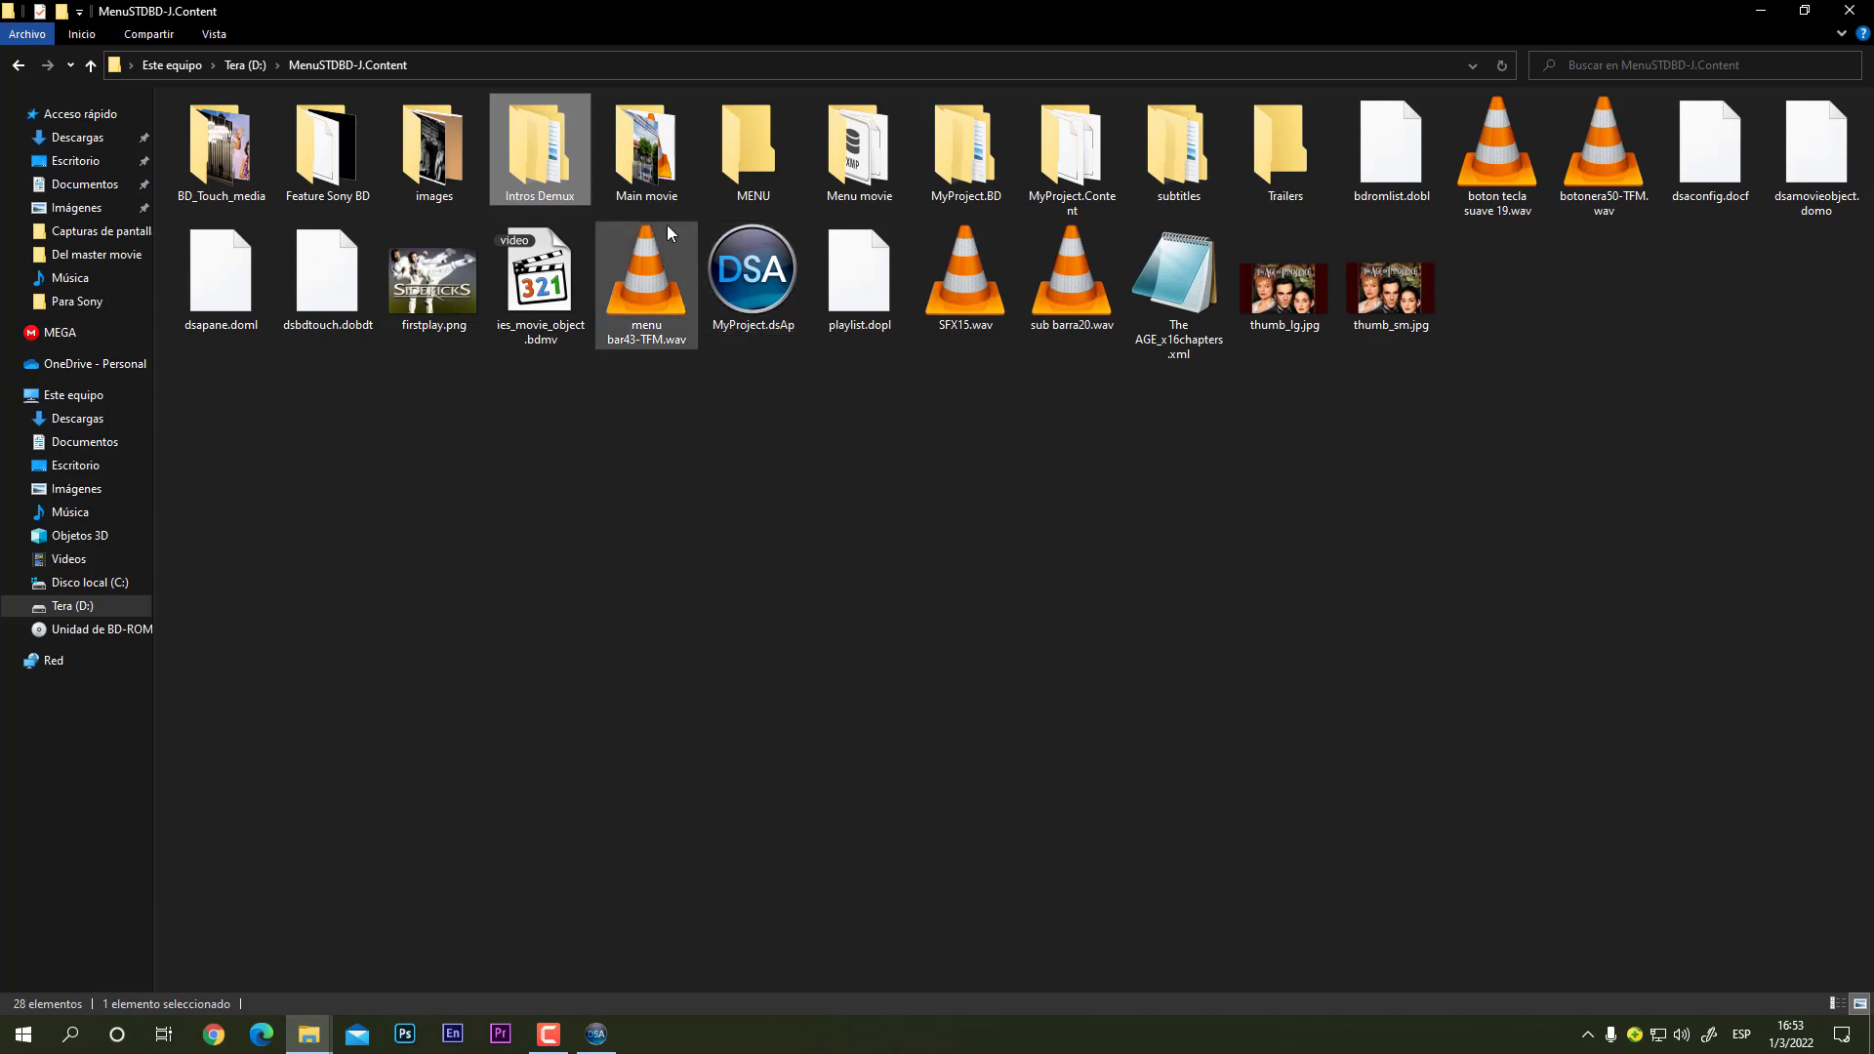
double_click(654, 166)
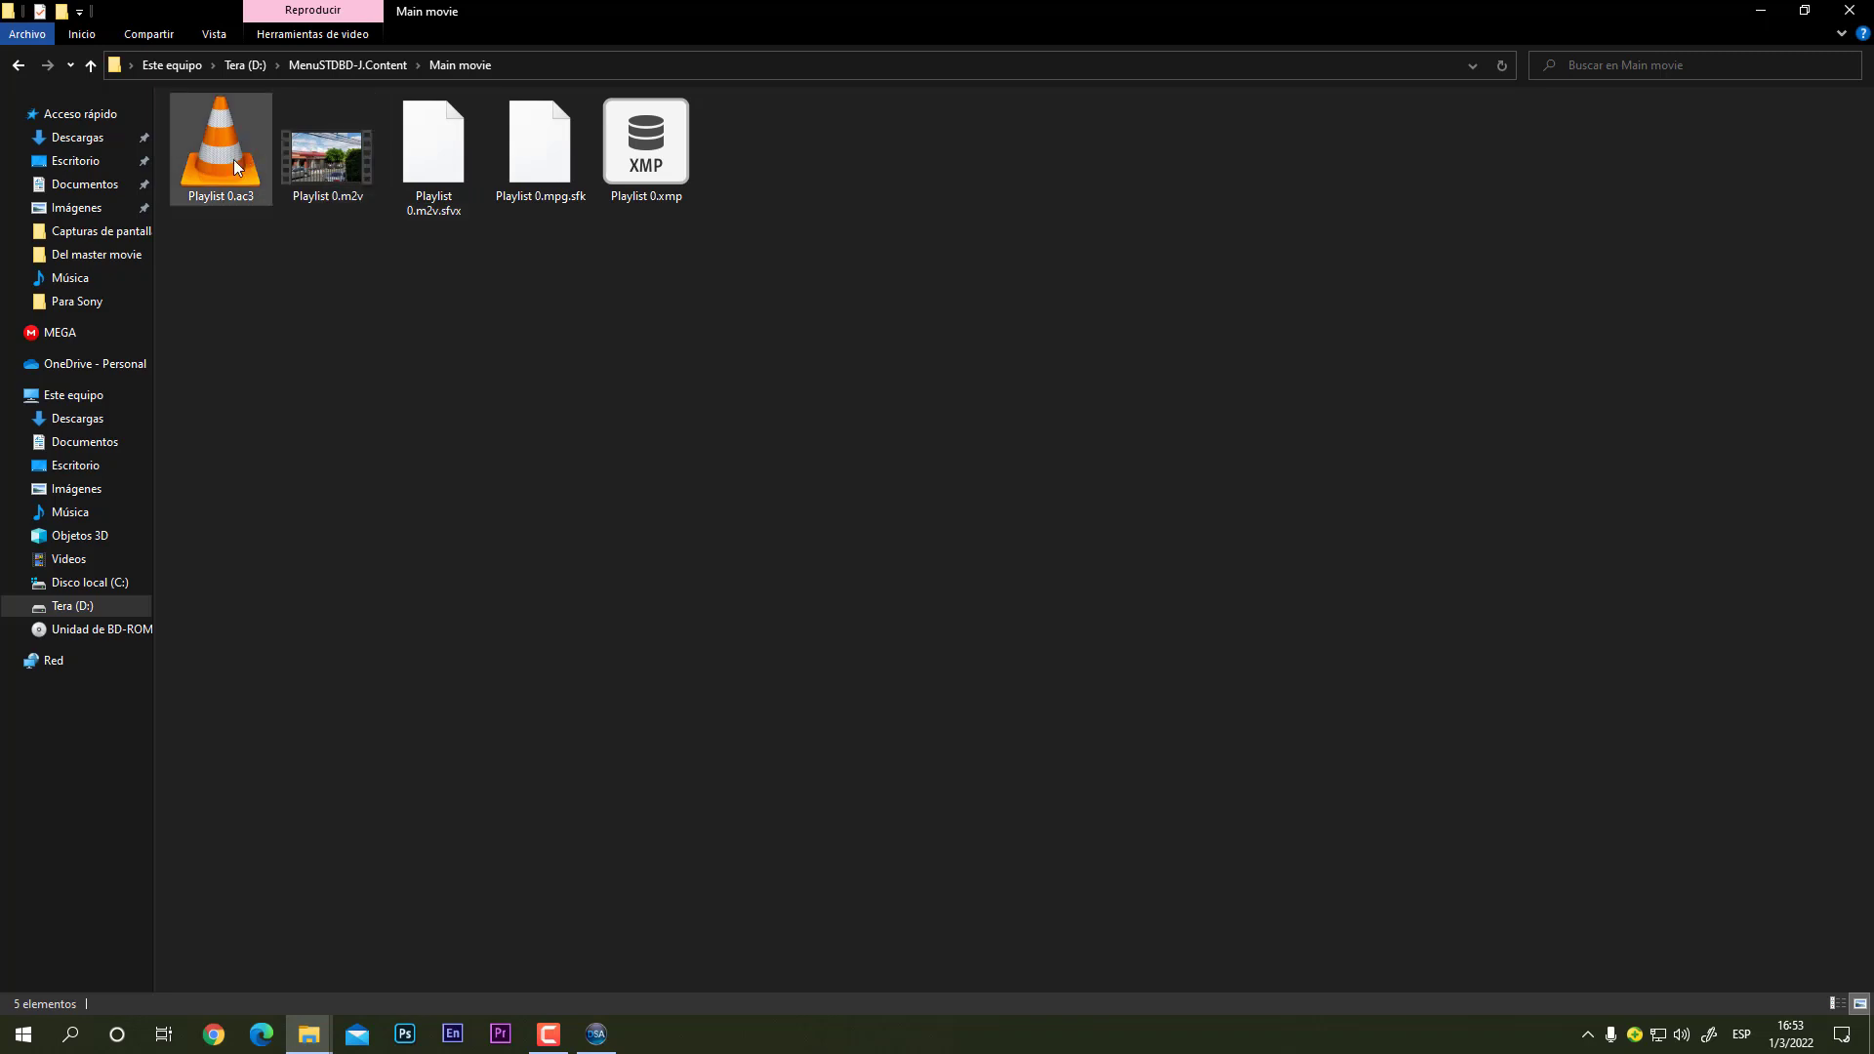
mouse_move(323, 178)
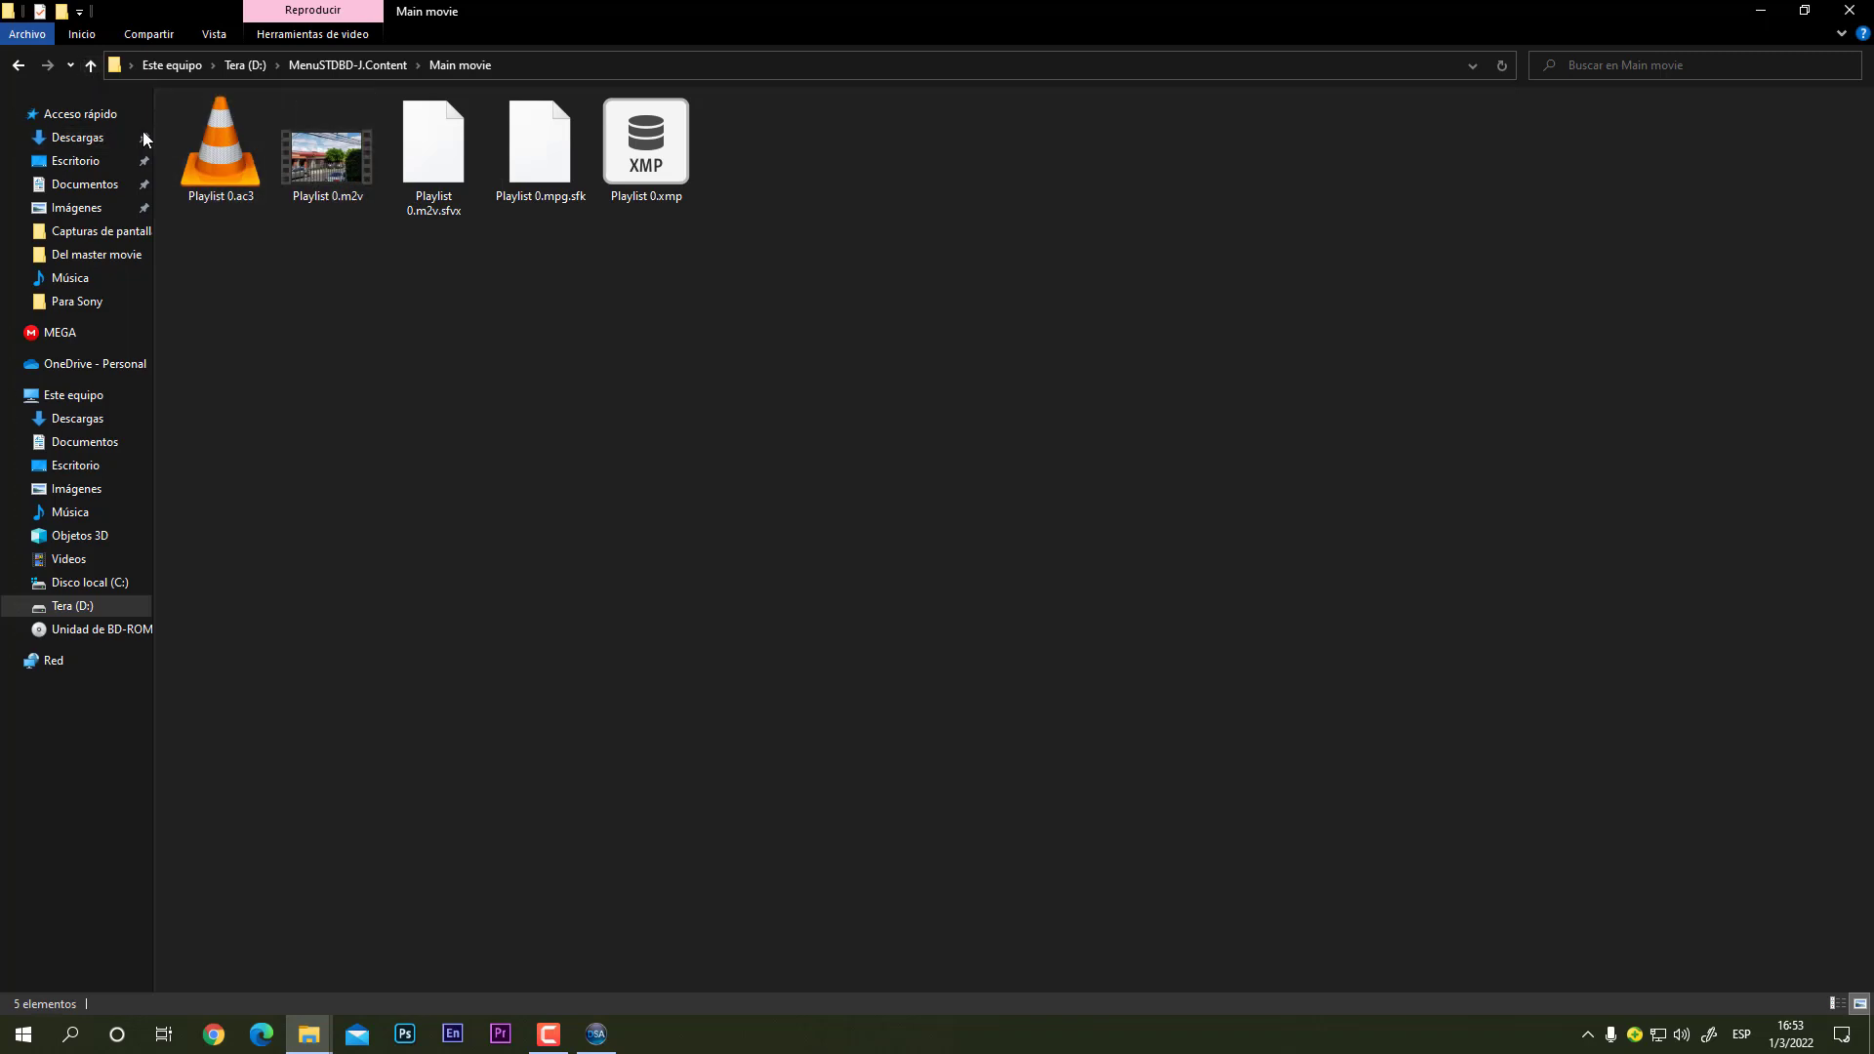
left_click(90, 64)
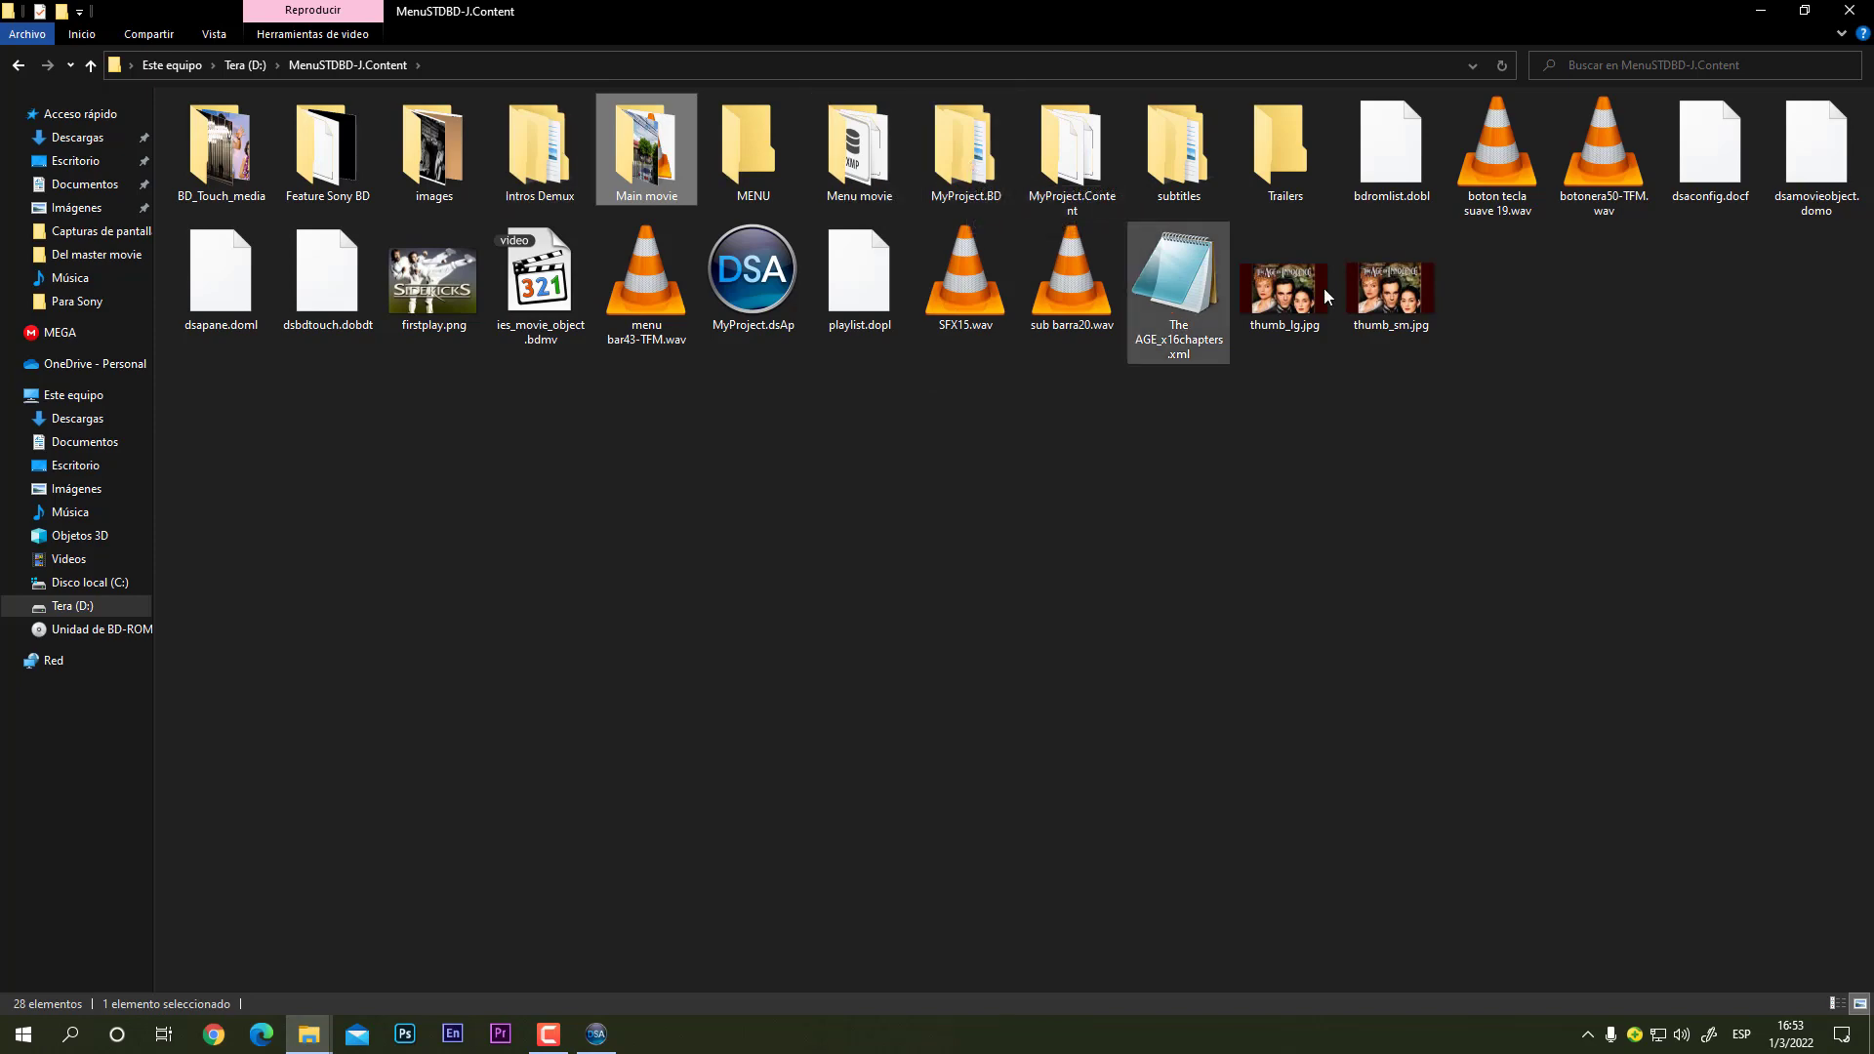
Step: Restore the folder window to its smaller size and launch DoStudio Authoring Edition from the MyProject.dsAp file
left_click(1804, 9)
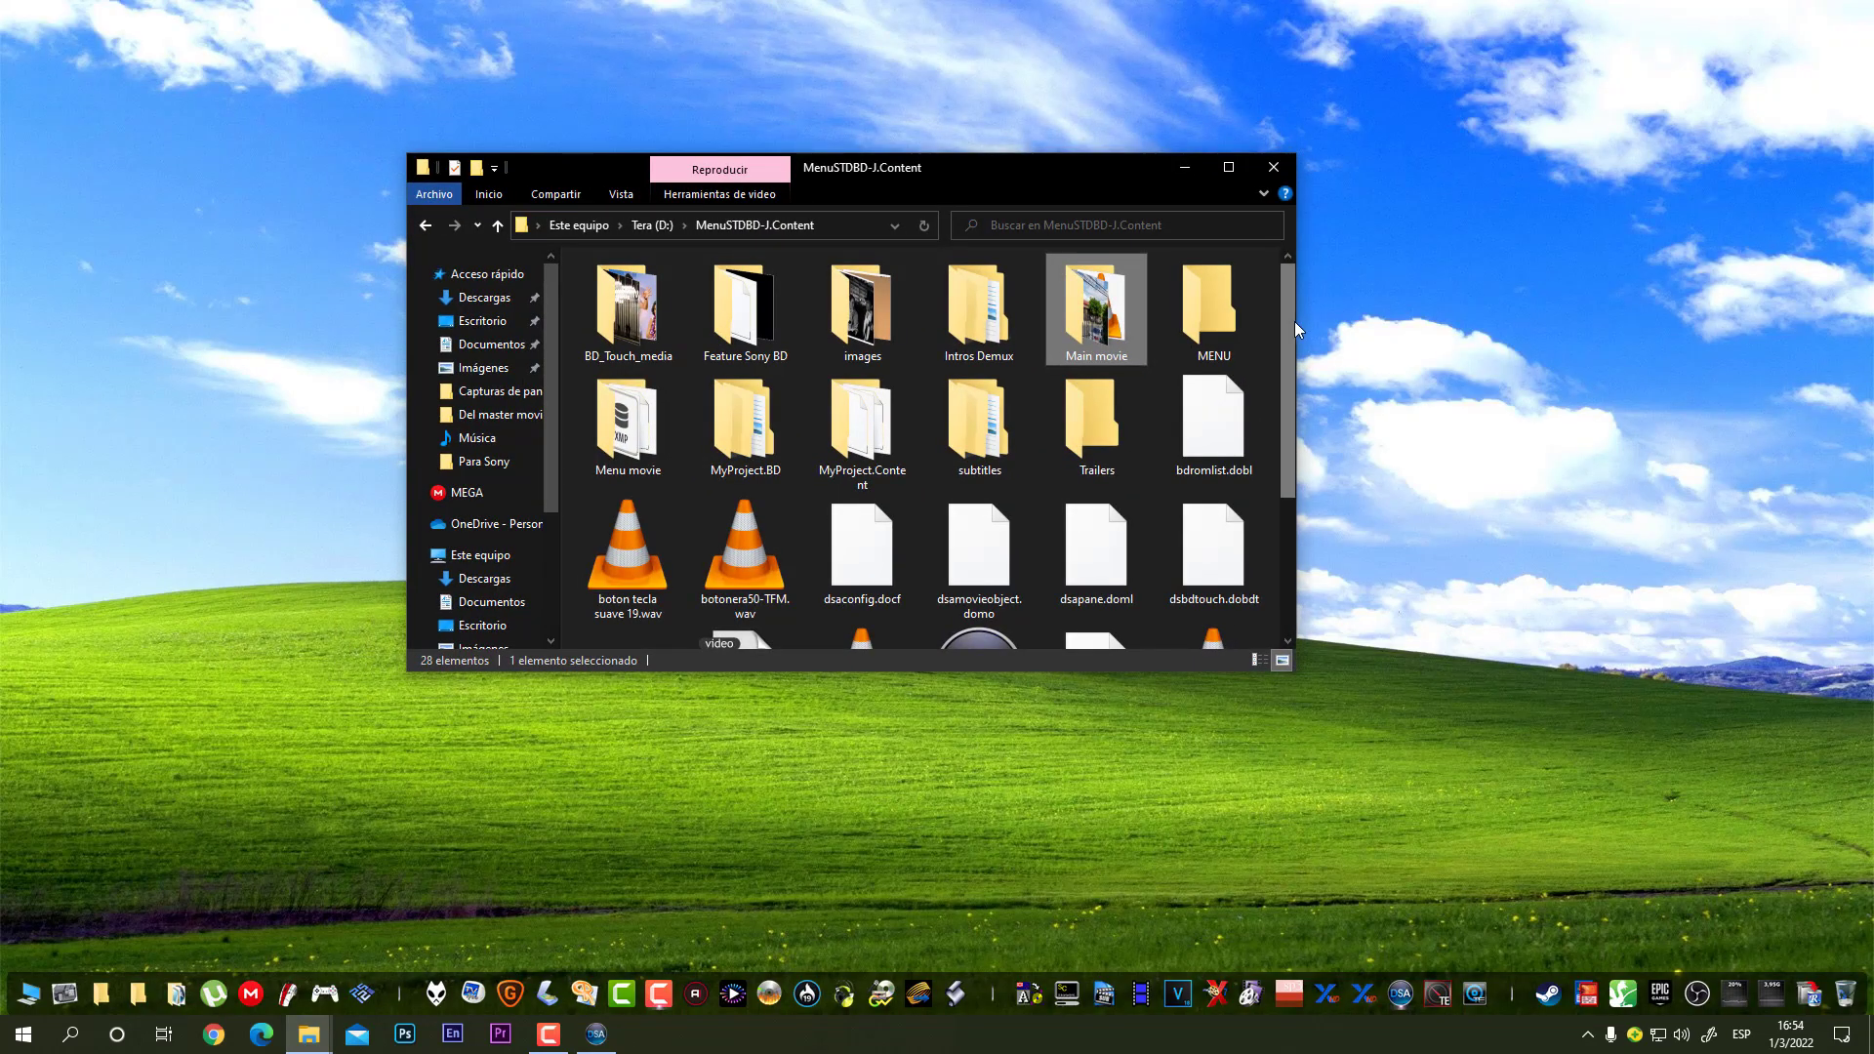
left_click_drag(1286, 325, 1287, 486)
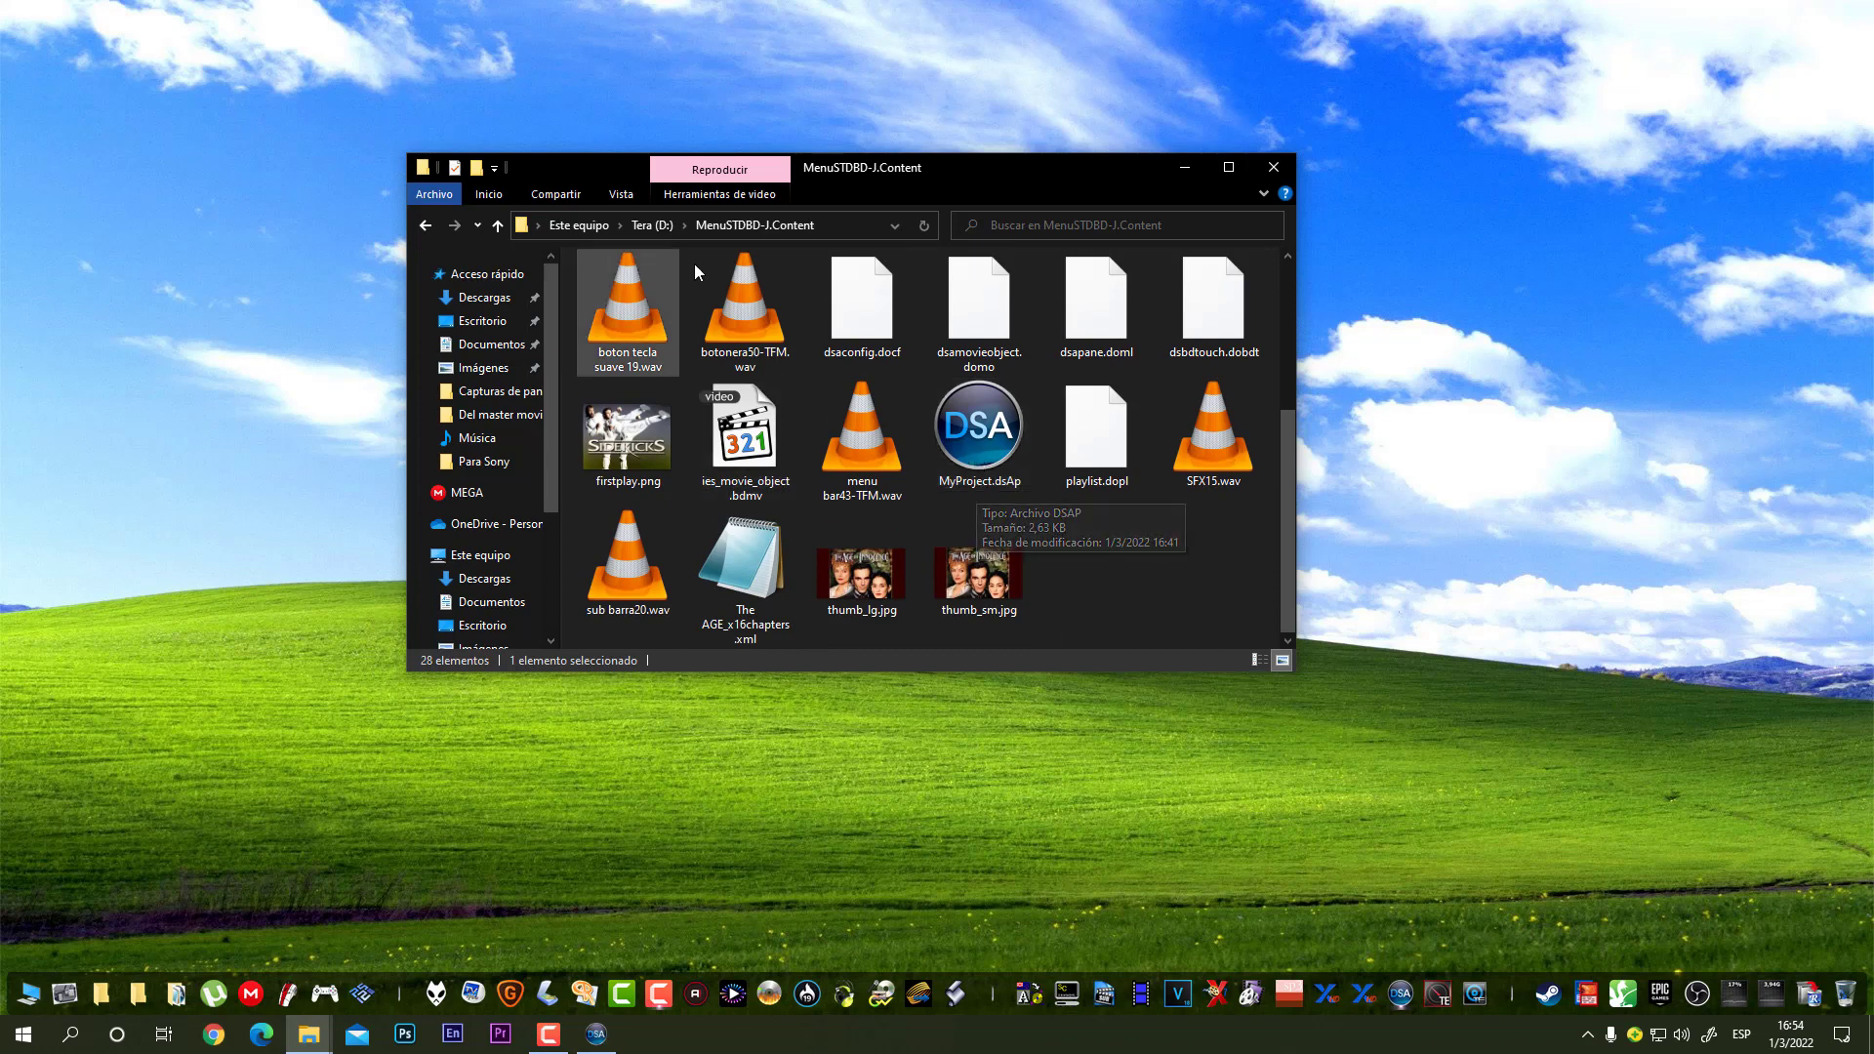
double_click(984, 450)
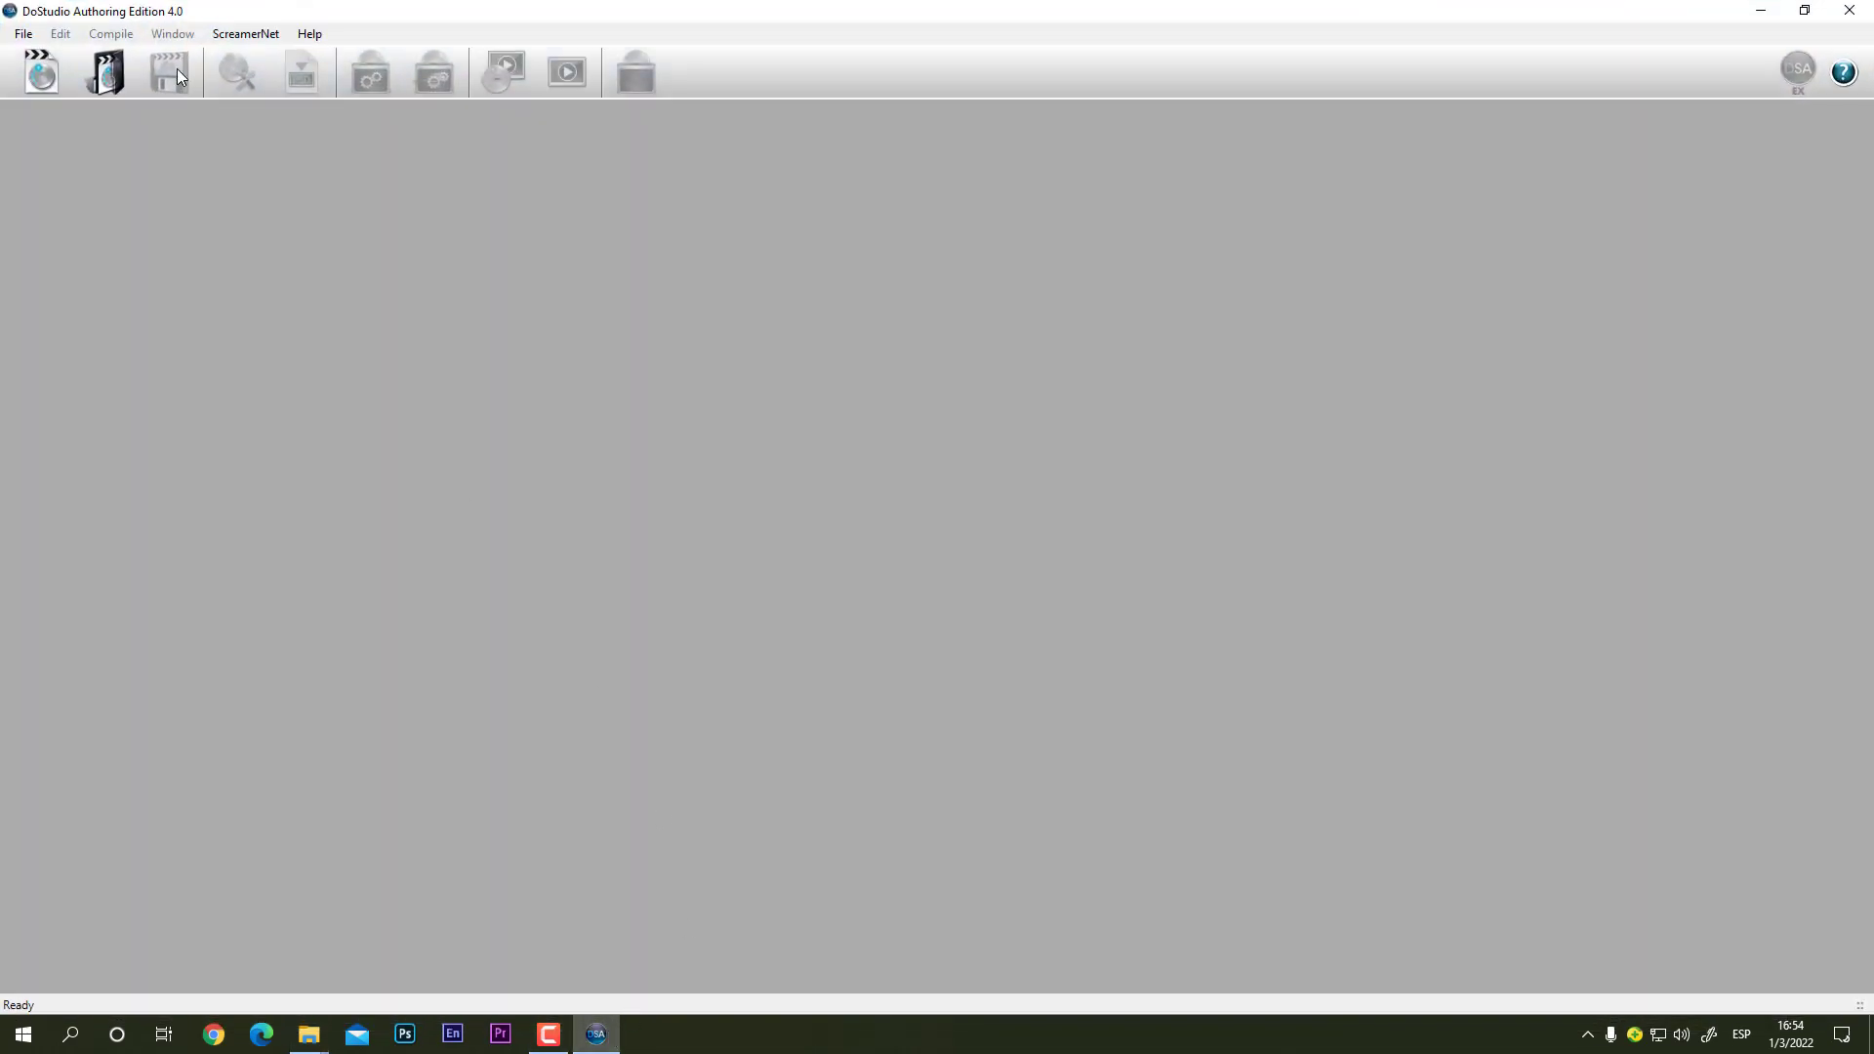
Step: Open the project file MyProject.dsAp from the MenuSTDBD-J.Content folder in DoStudio
left_click(94, 79)
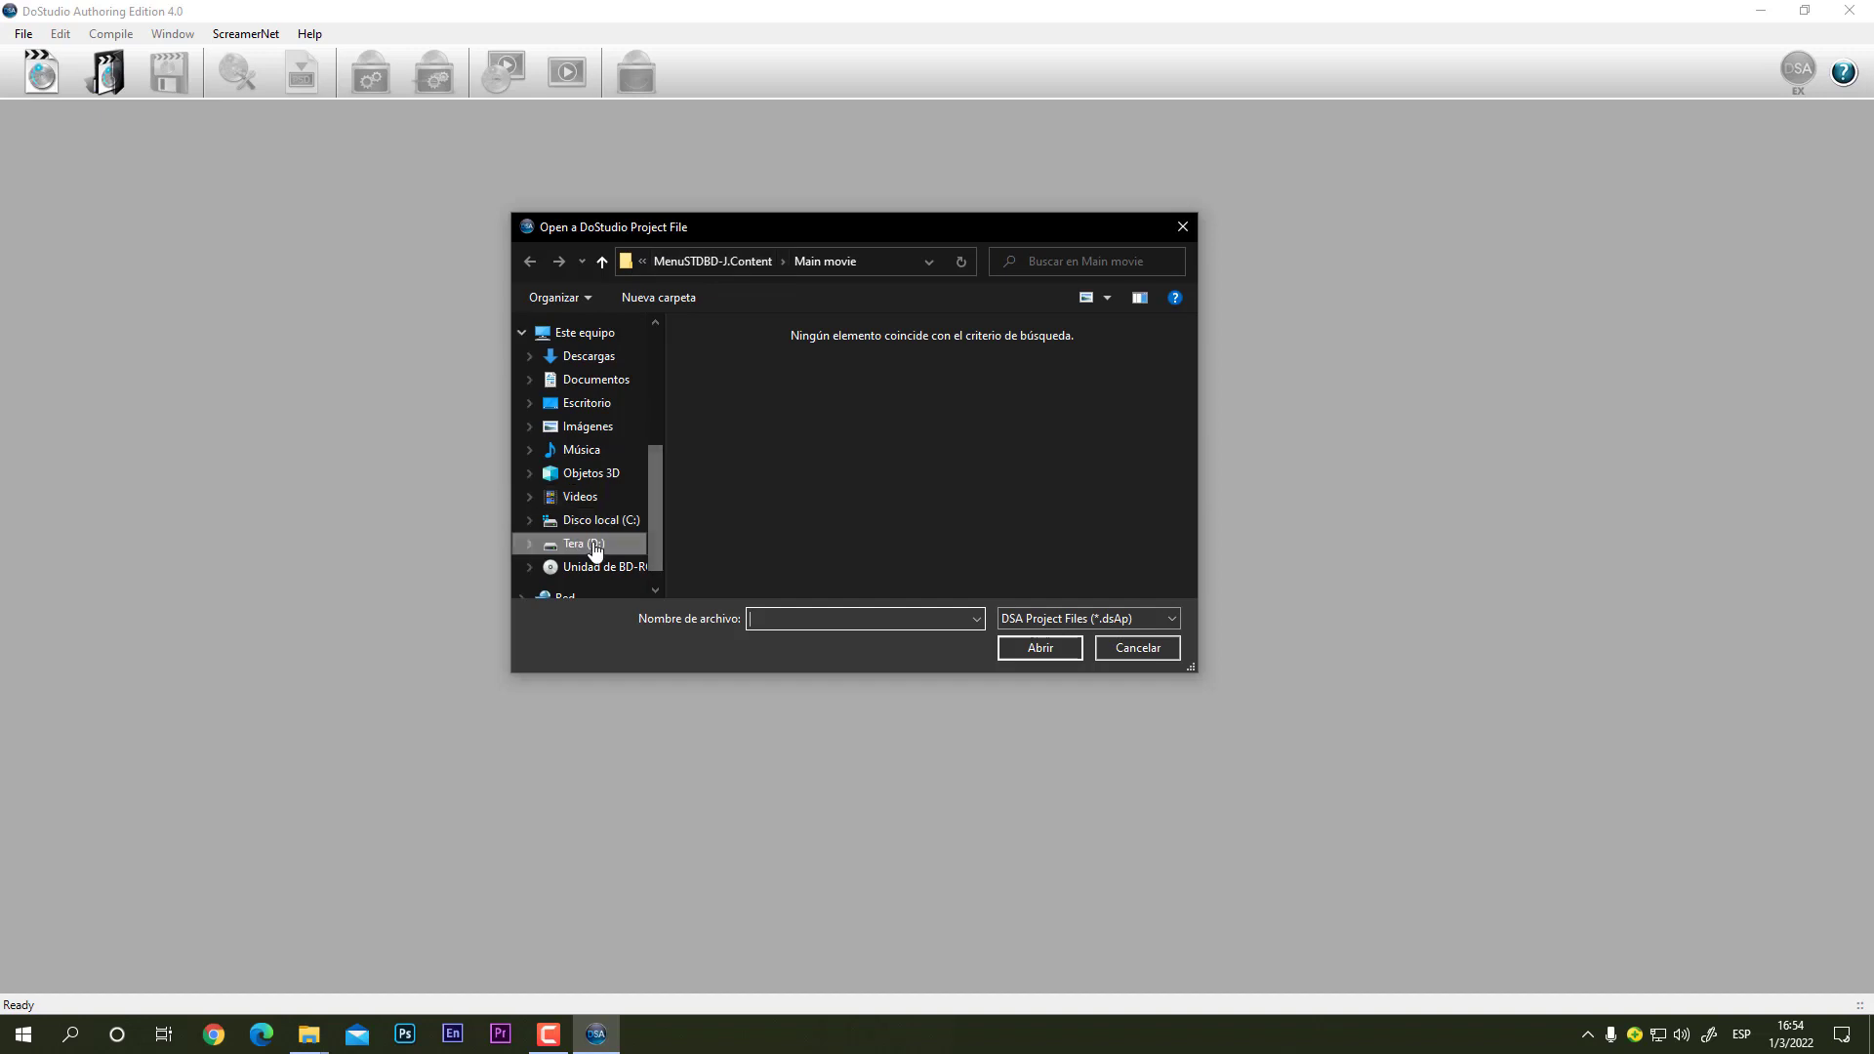
left_click(601, 264)
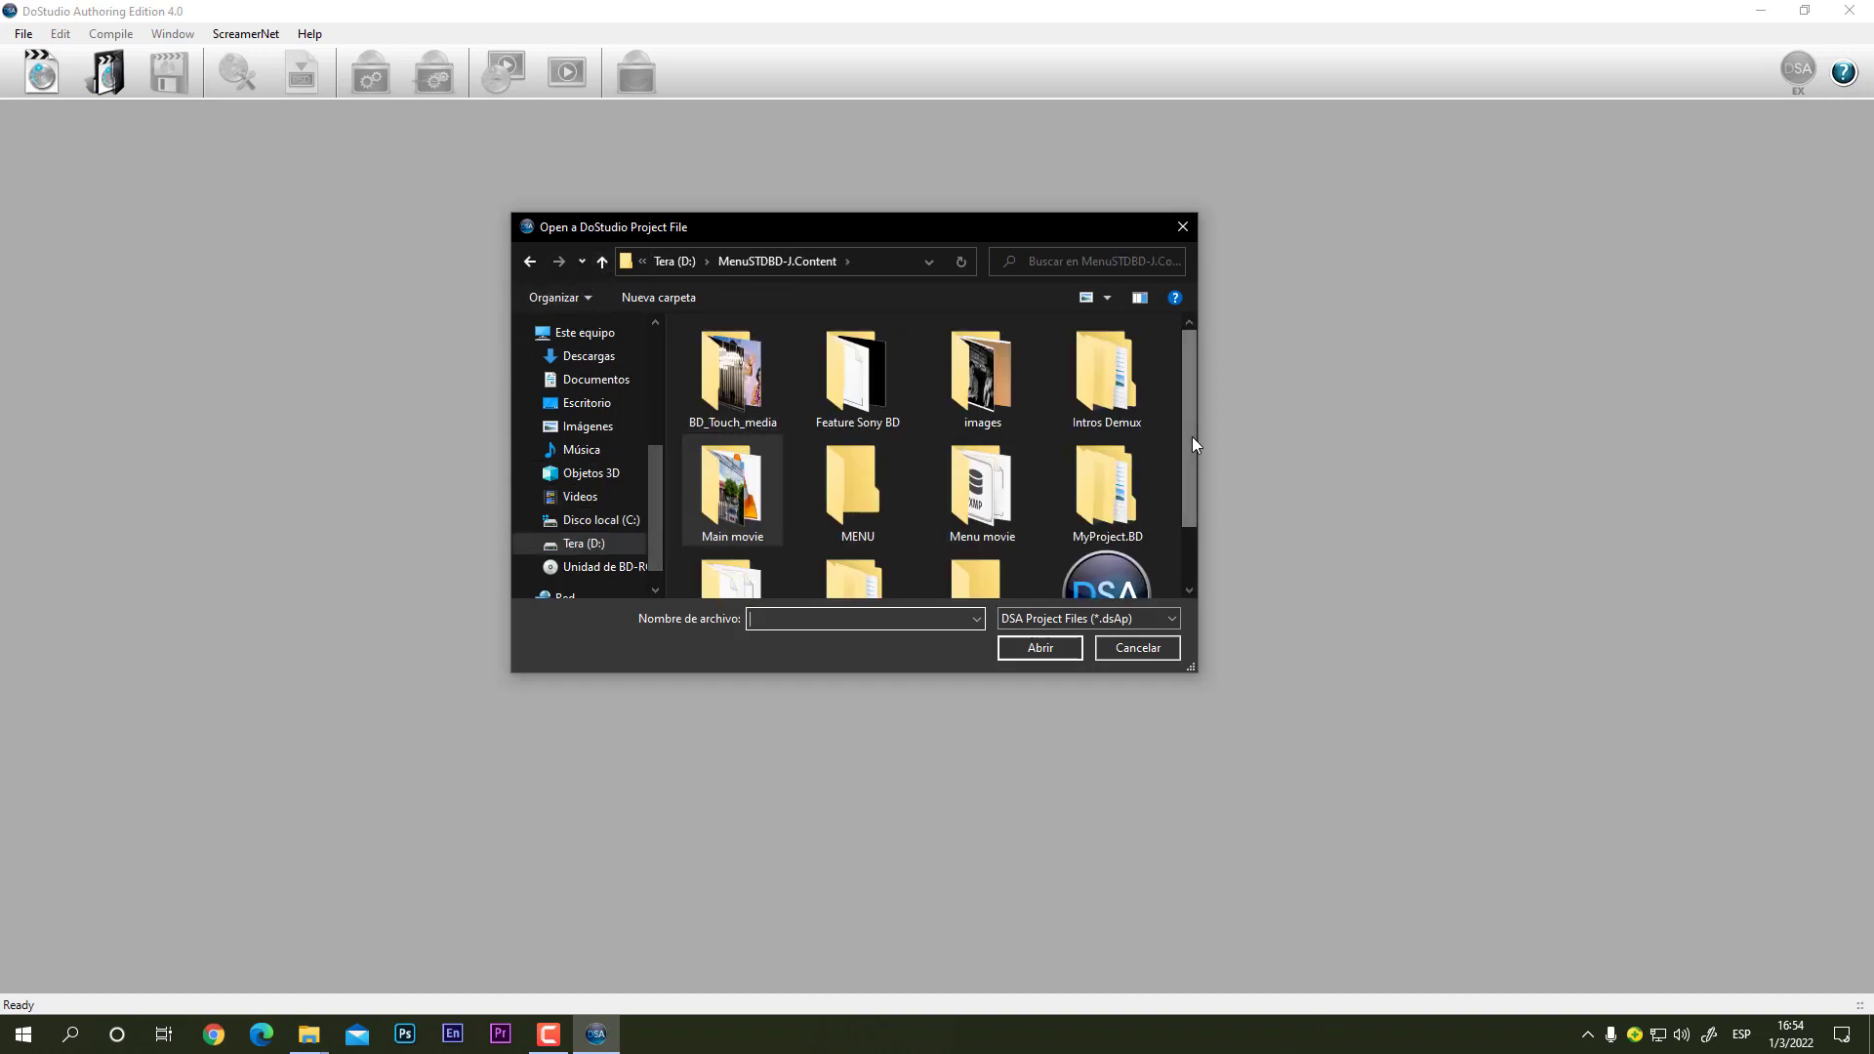
scroll(1191, 436, "down", 2)
left_click(1097, 520)
left_click(1067, 648)
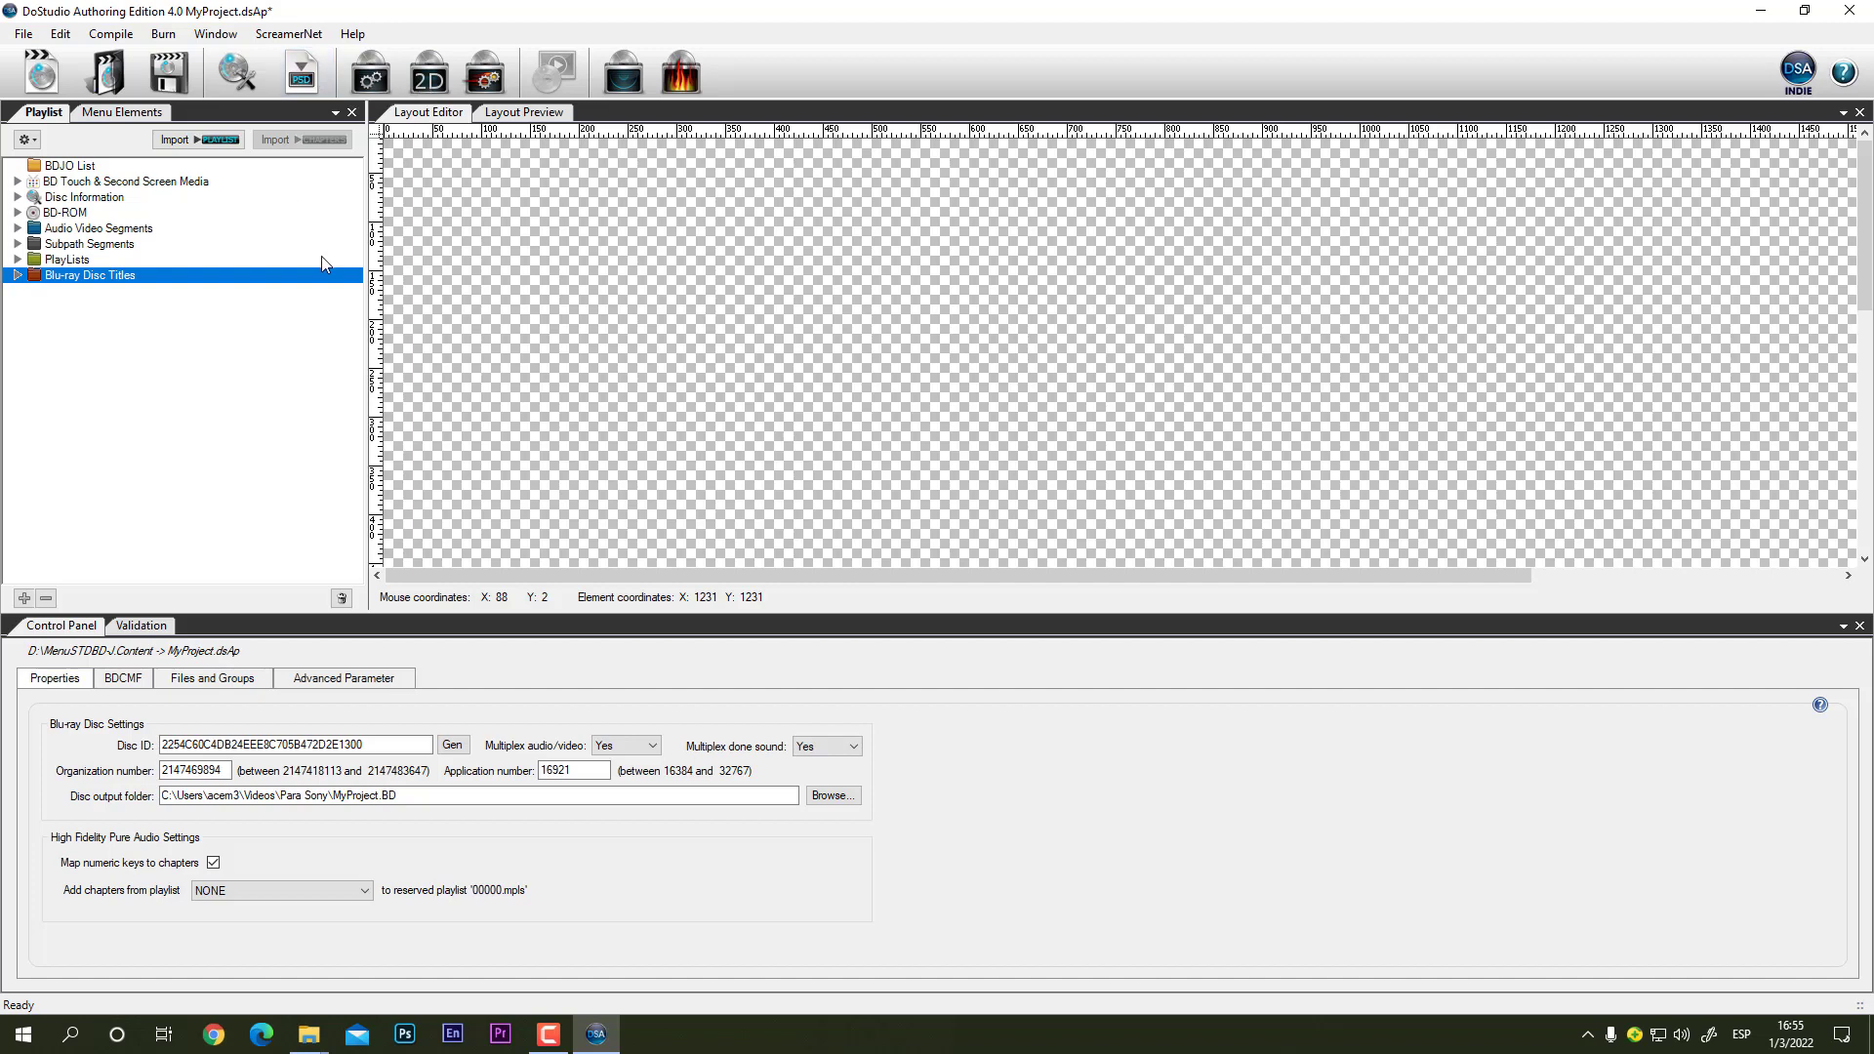
Step: Preview the menu layouts and hide the menu elements one after another, from Popup through the chapter menus, to inspect each layer
left_click(153, 114)
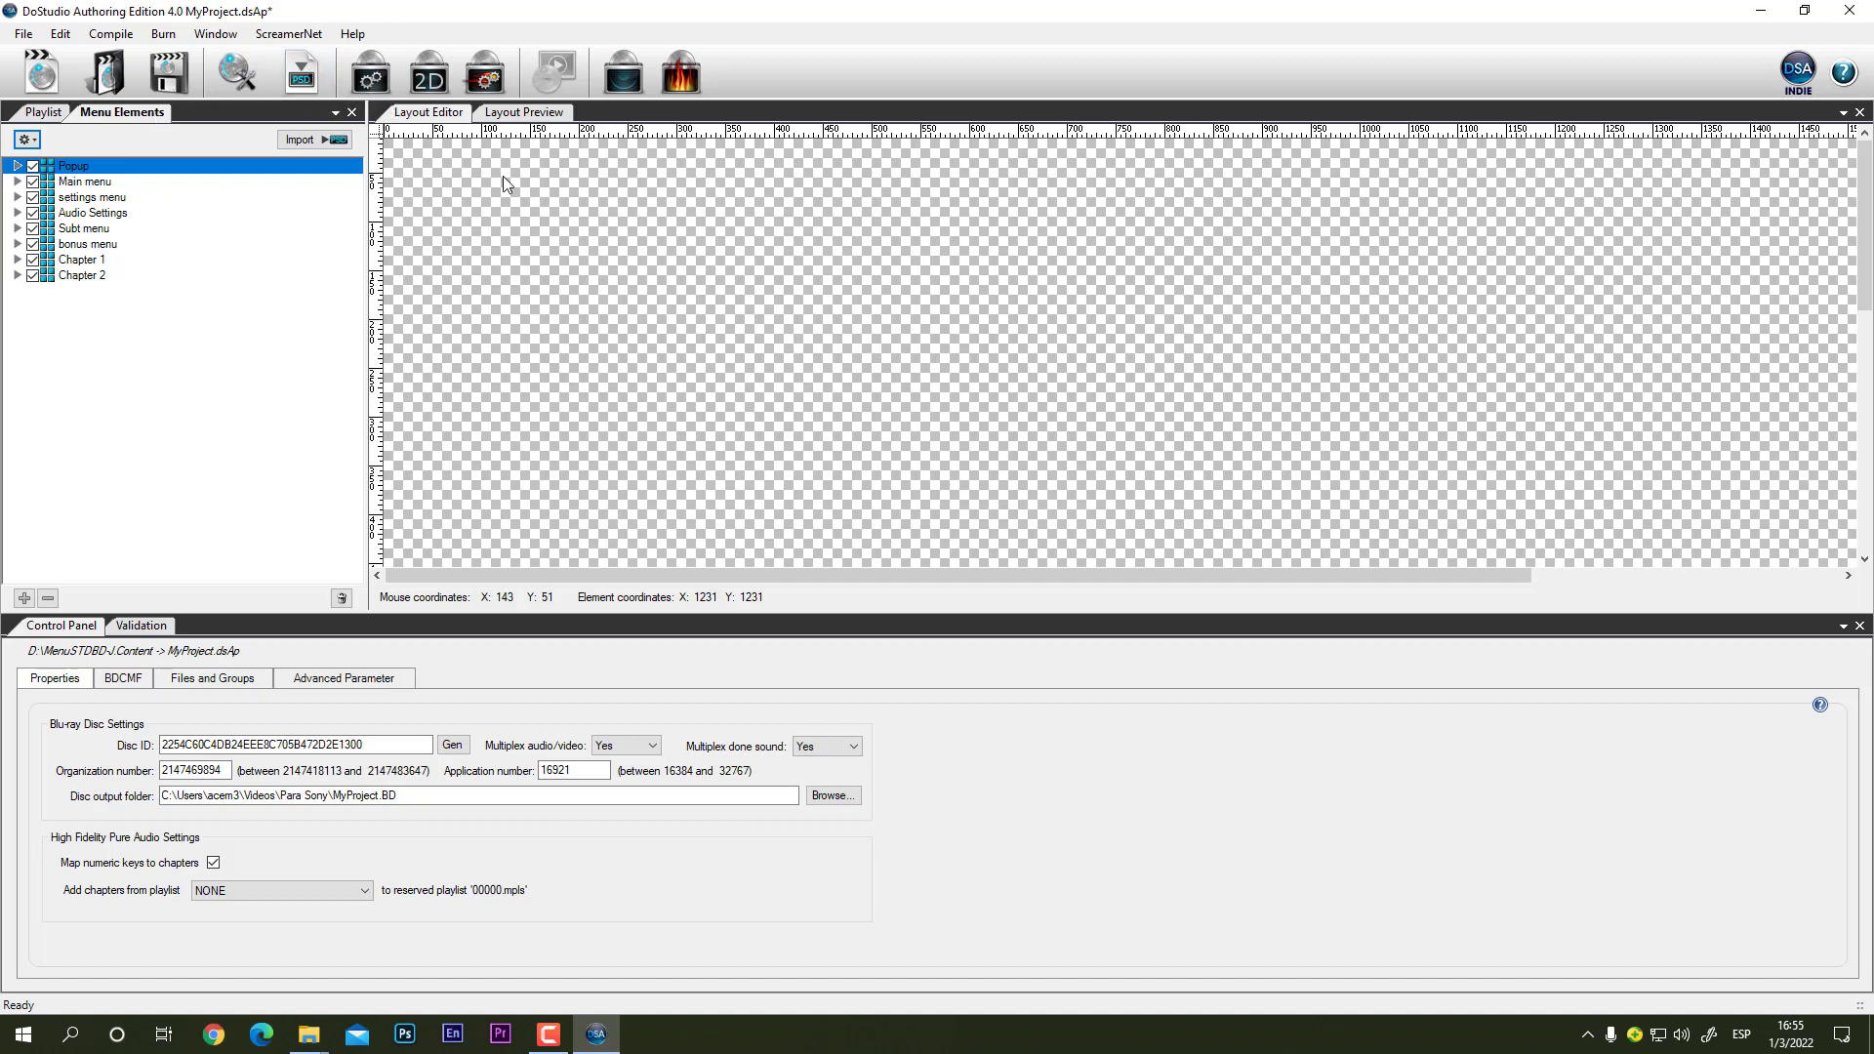
left_click(537, 115)
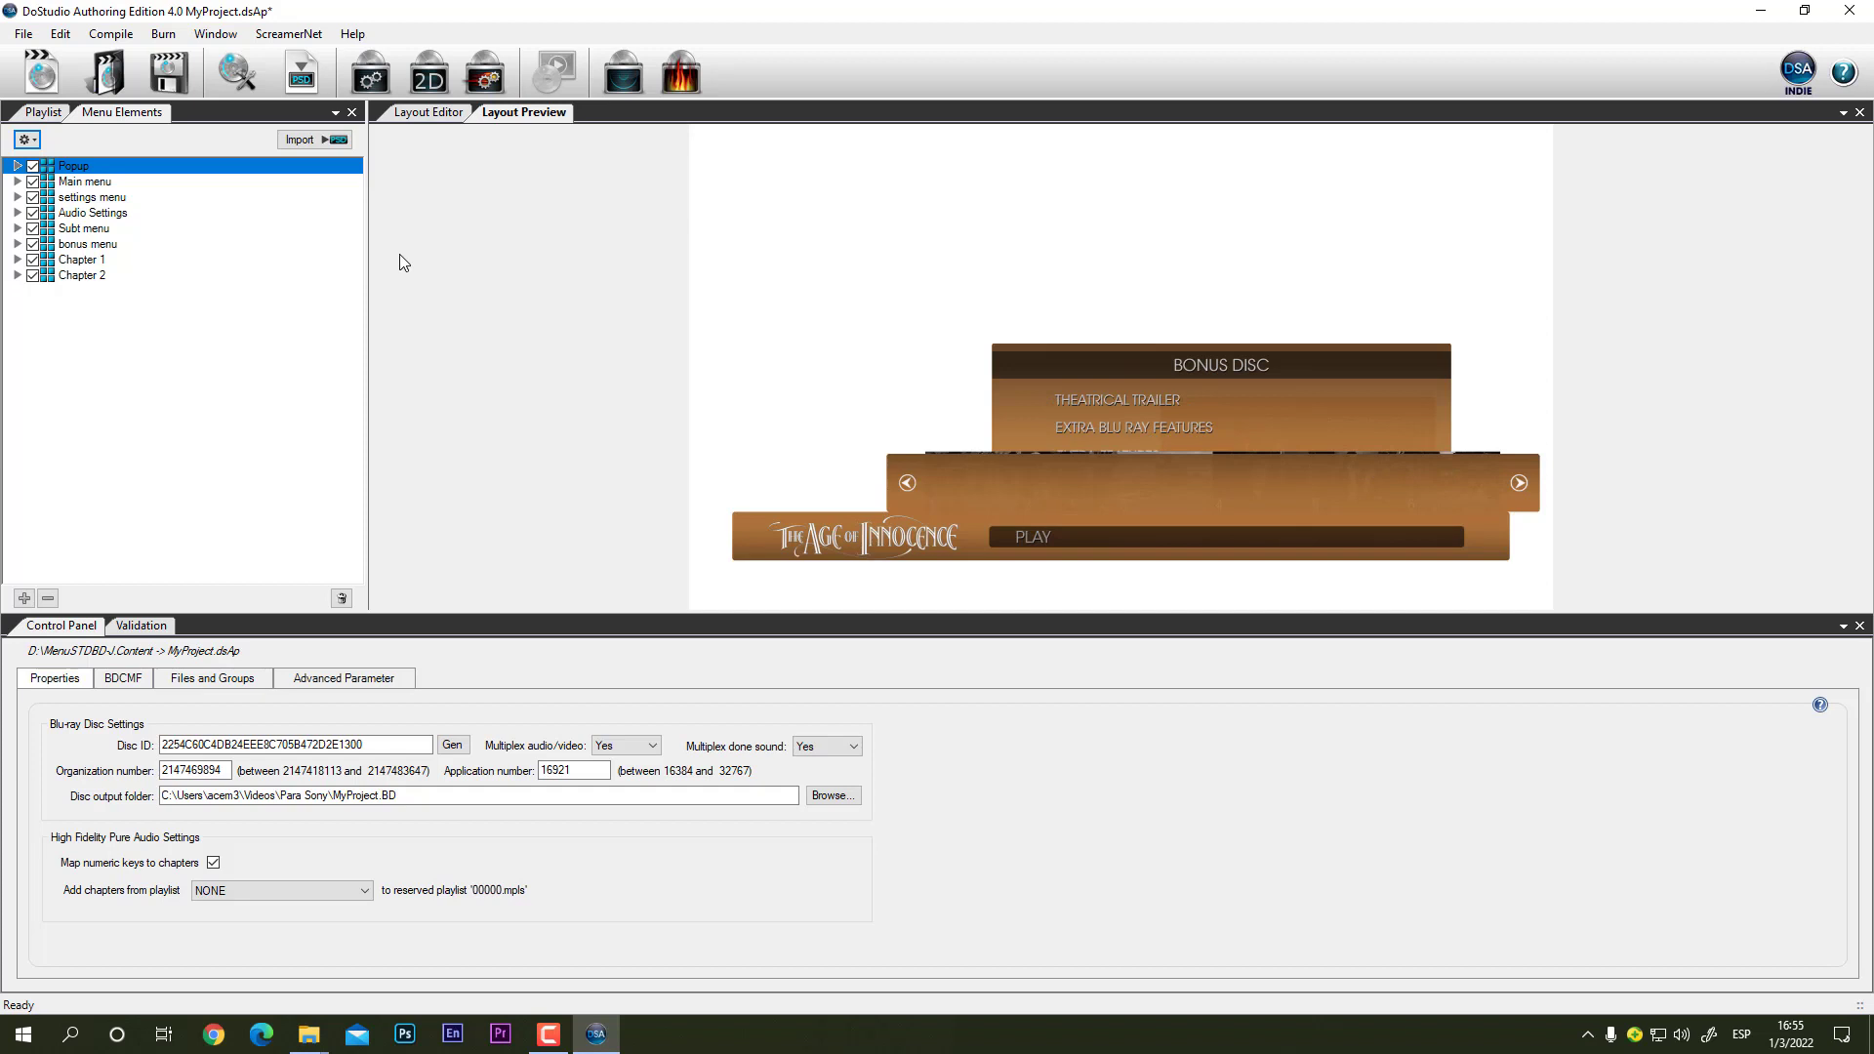
left_click(32, 167)
left_click(32, 182)
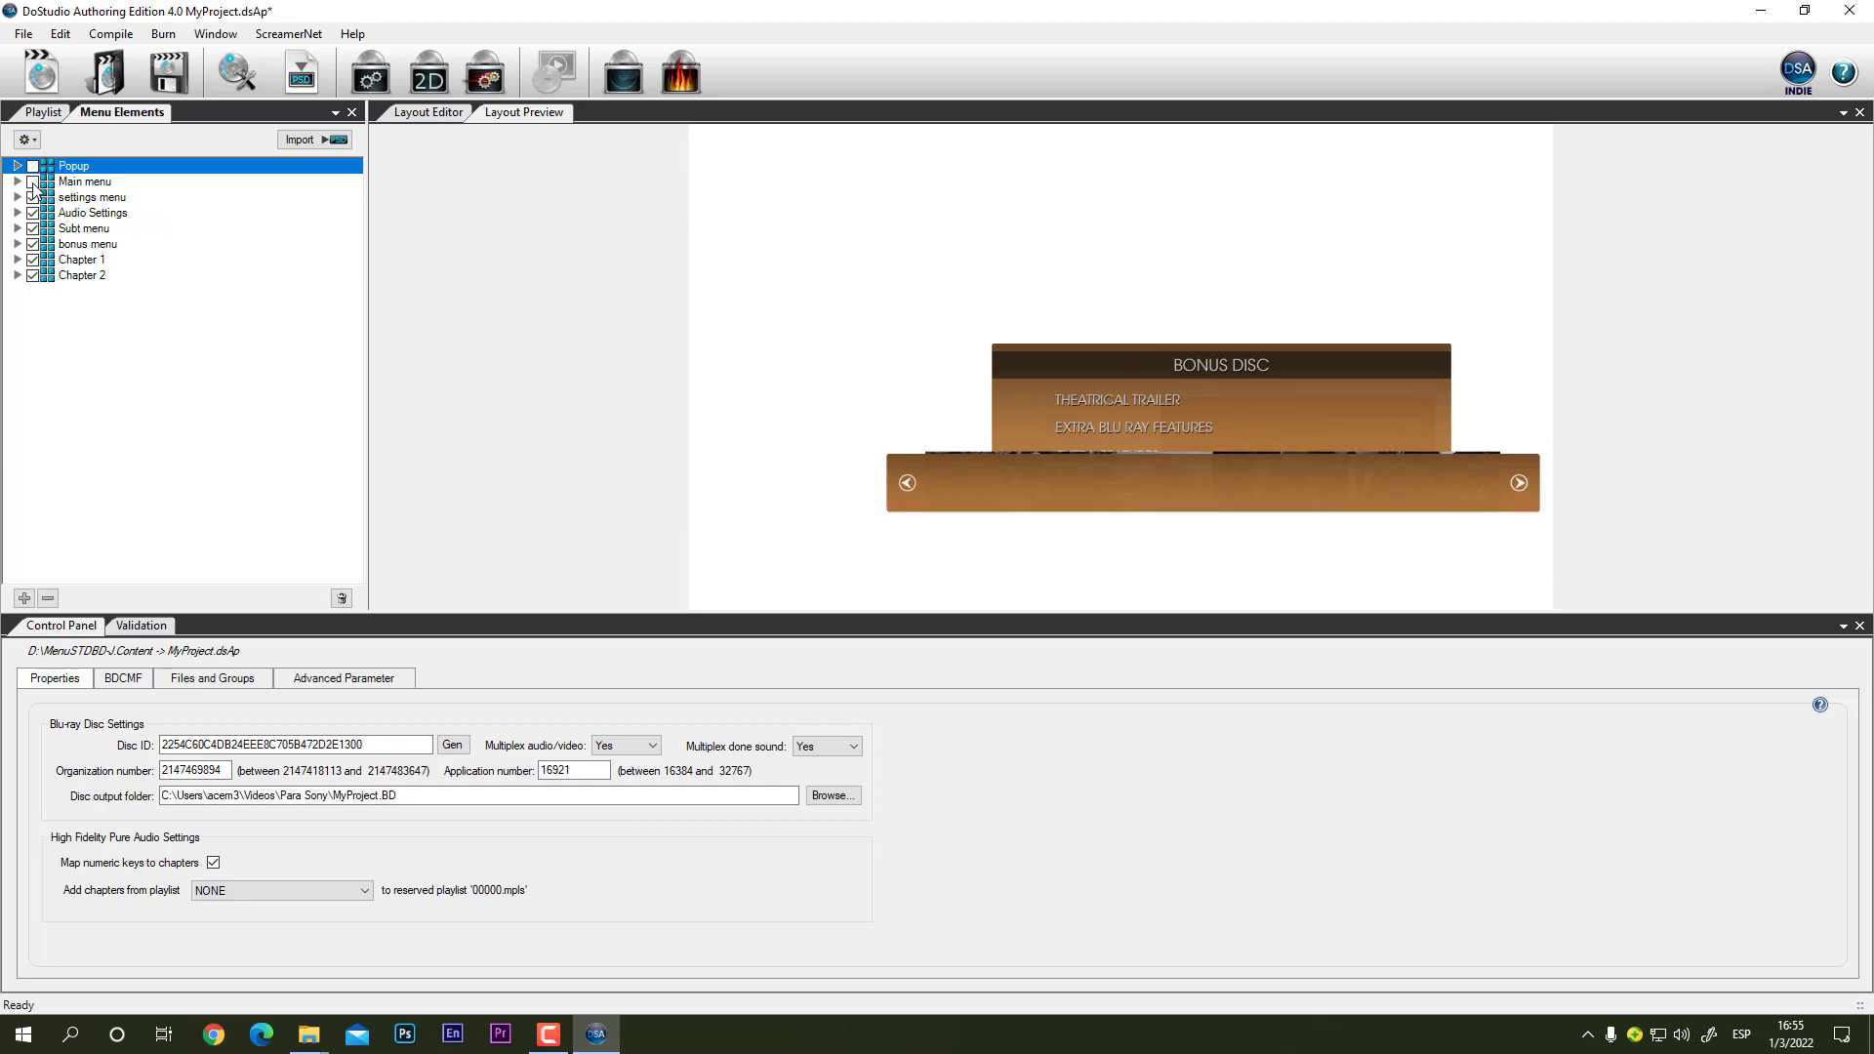
left_click(32, 197)
left_click(32, 228)
left_click(32, 244)
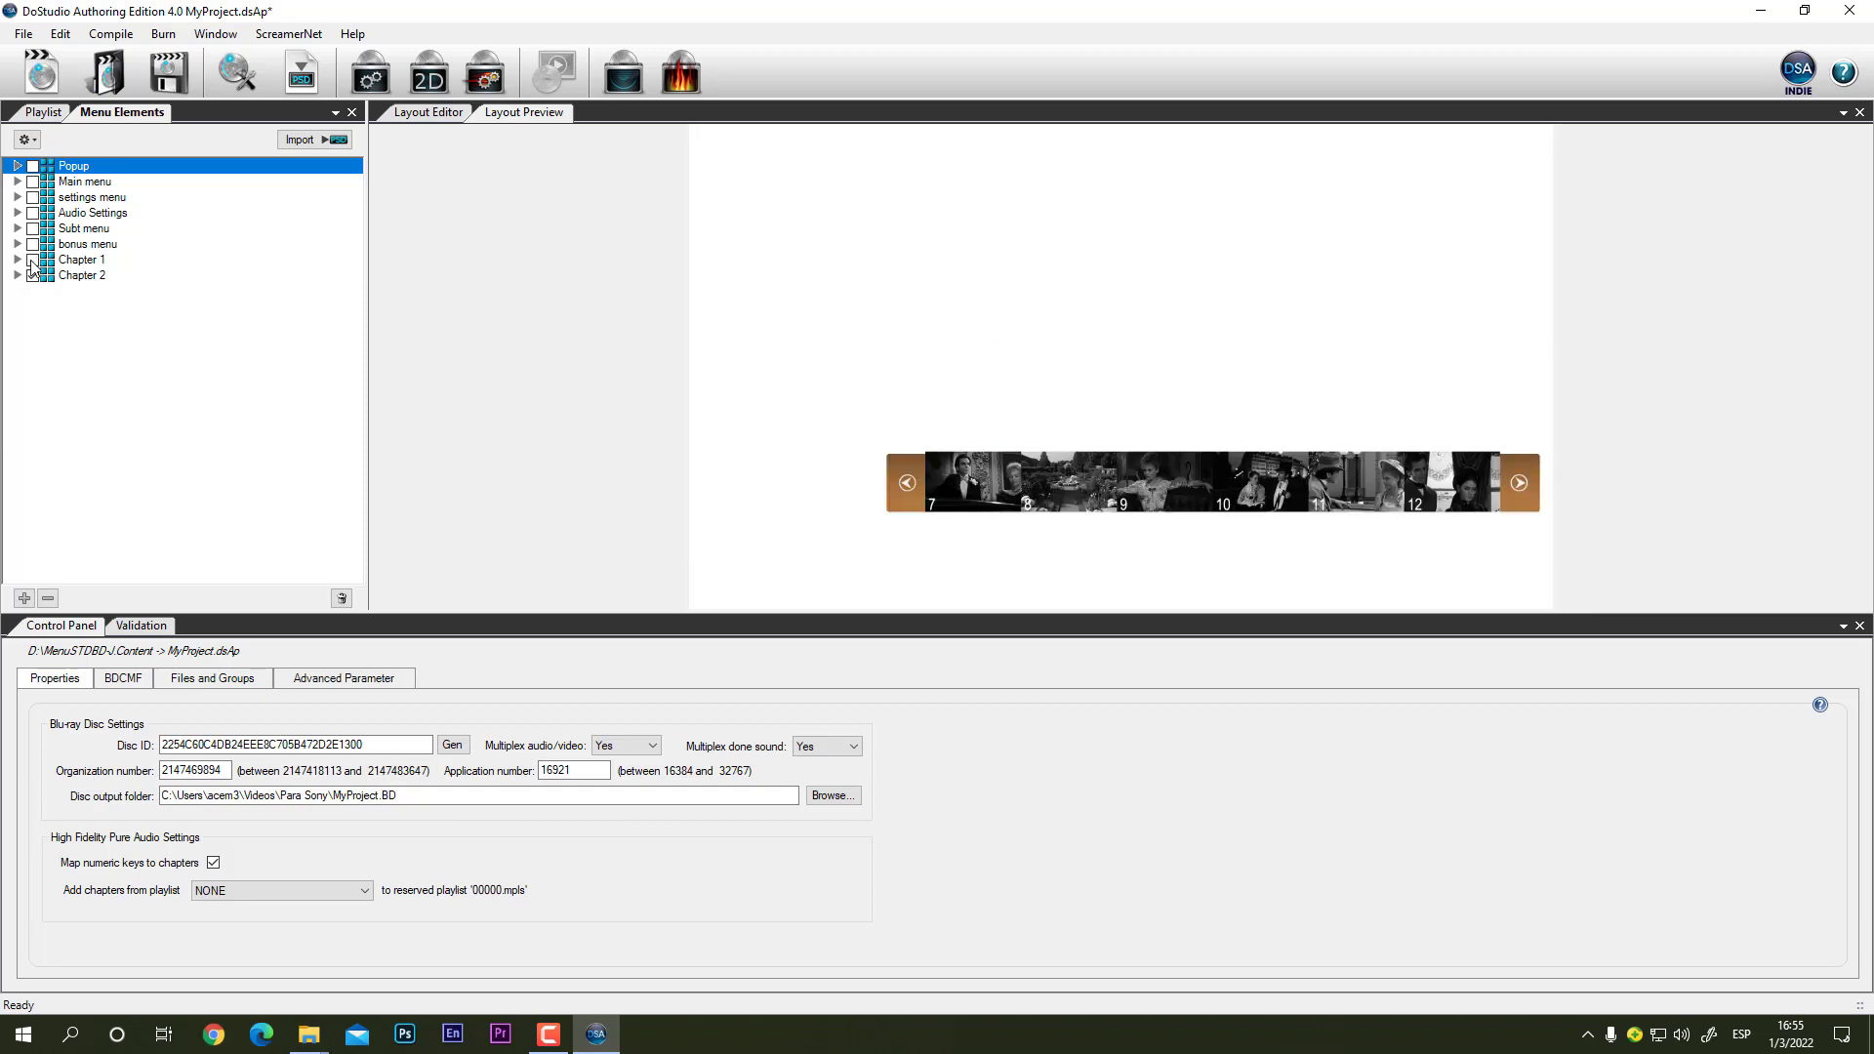
left_click(33, 260)
Step: Show all the hidden menu elements again in the layout preview, from Chapter 1 back up to Popup
left_click(32, 261)
left_click(34, 244)
left_click(32, 228)
left_click(32, 213)
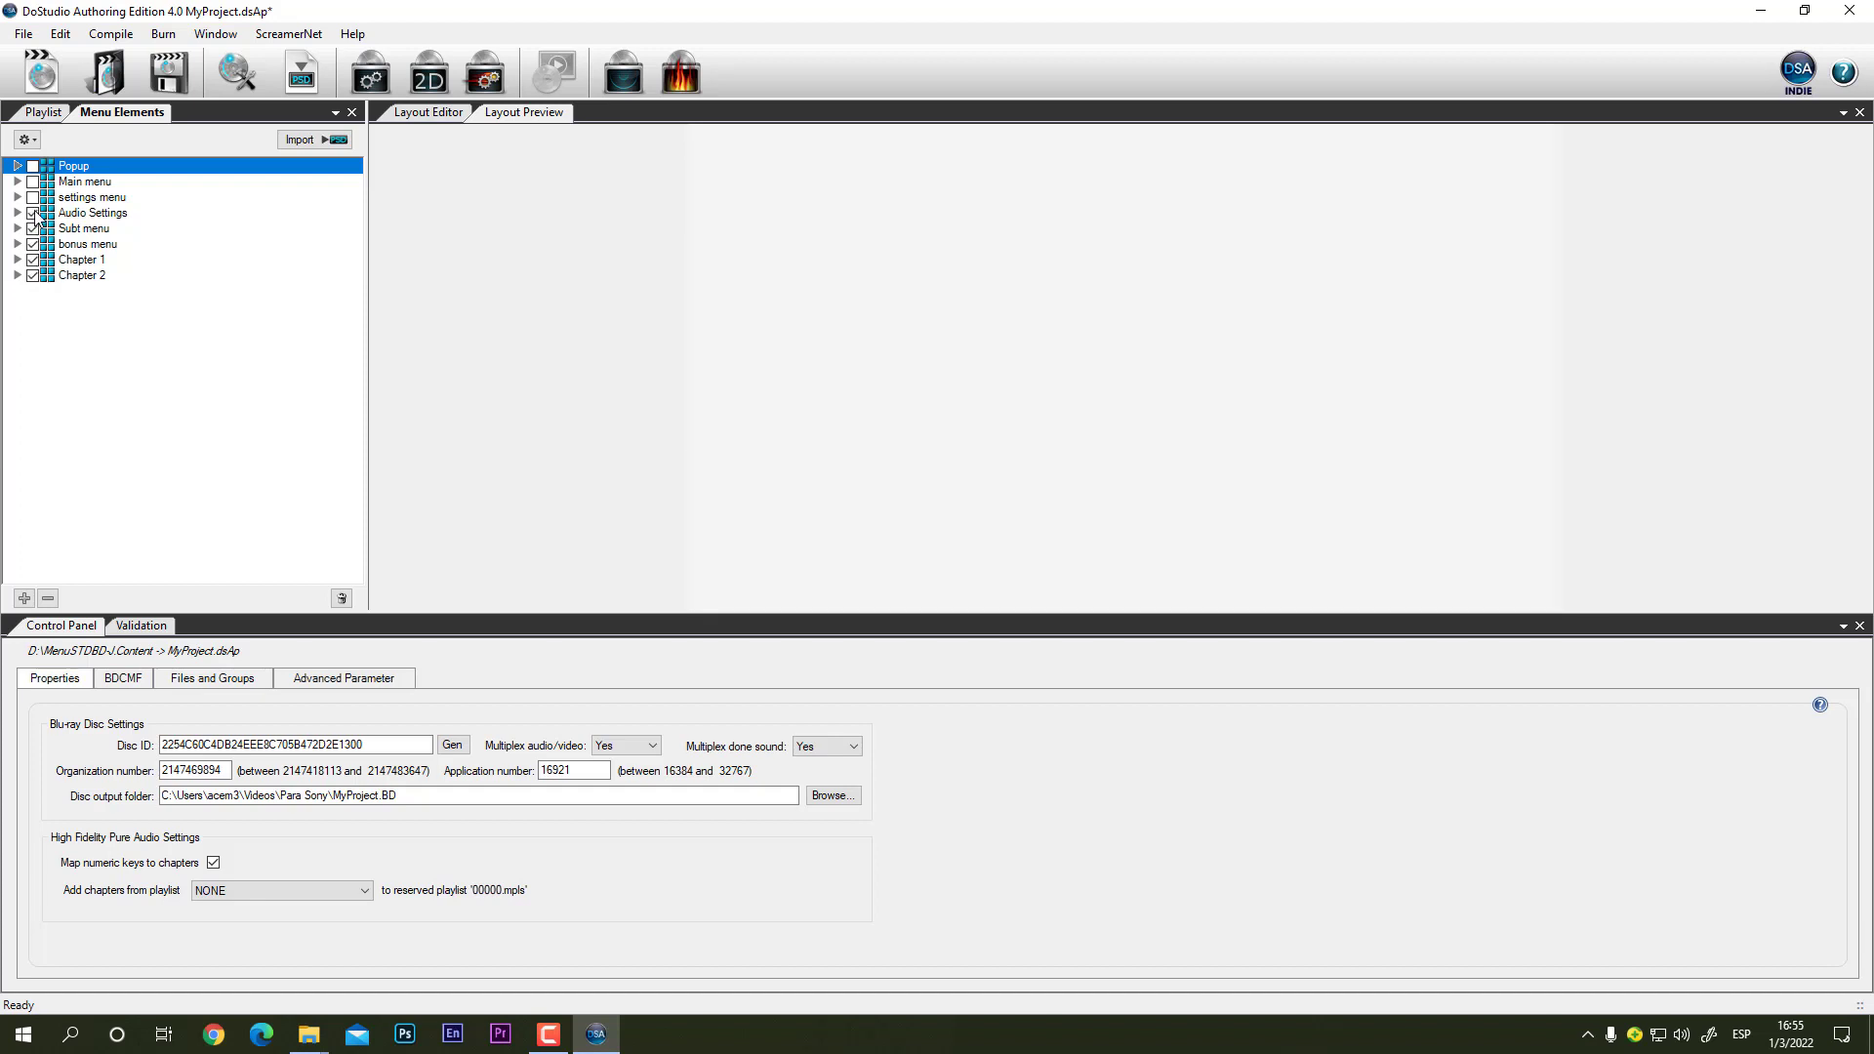
left_click(33, 197)
left_click(32, 181)
left_click(32, 166)
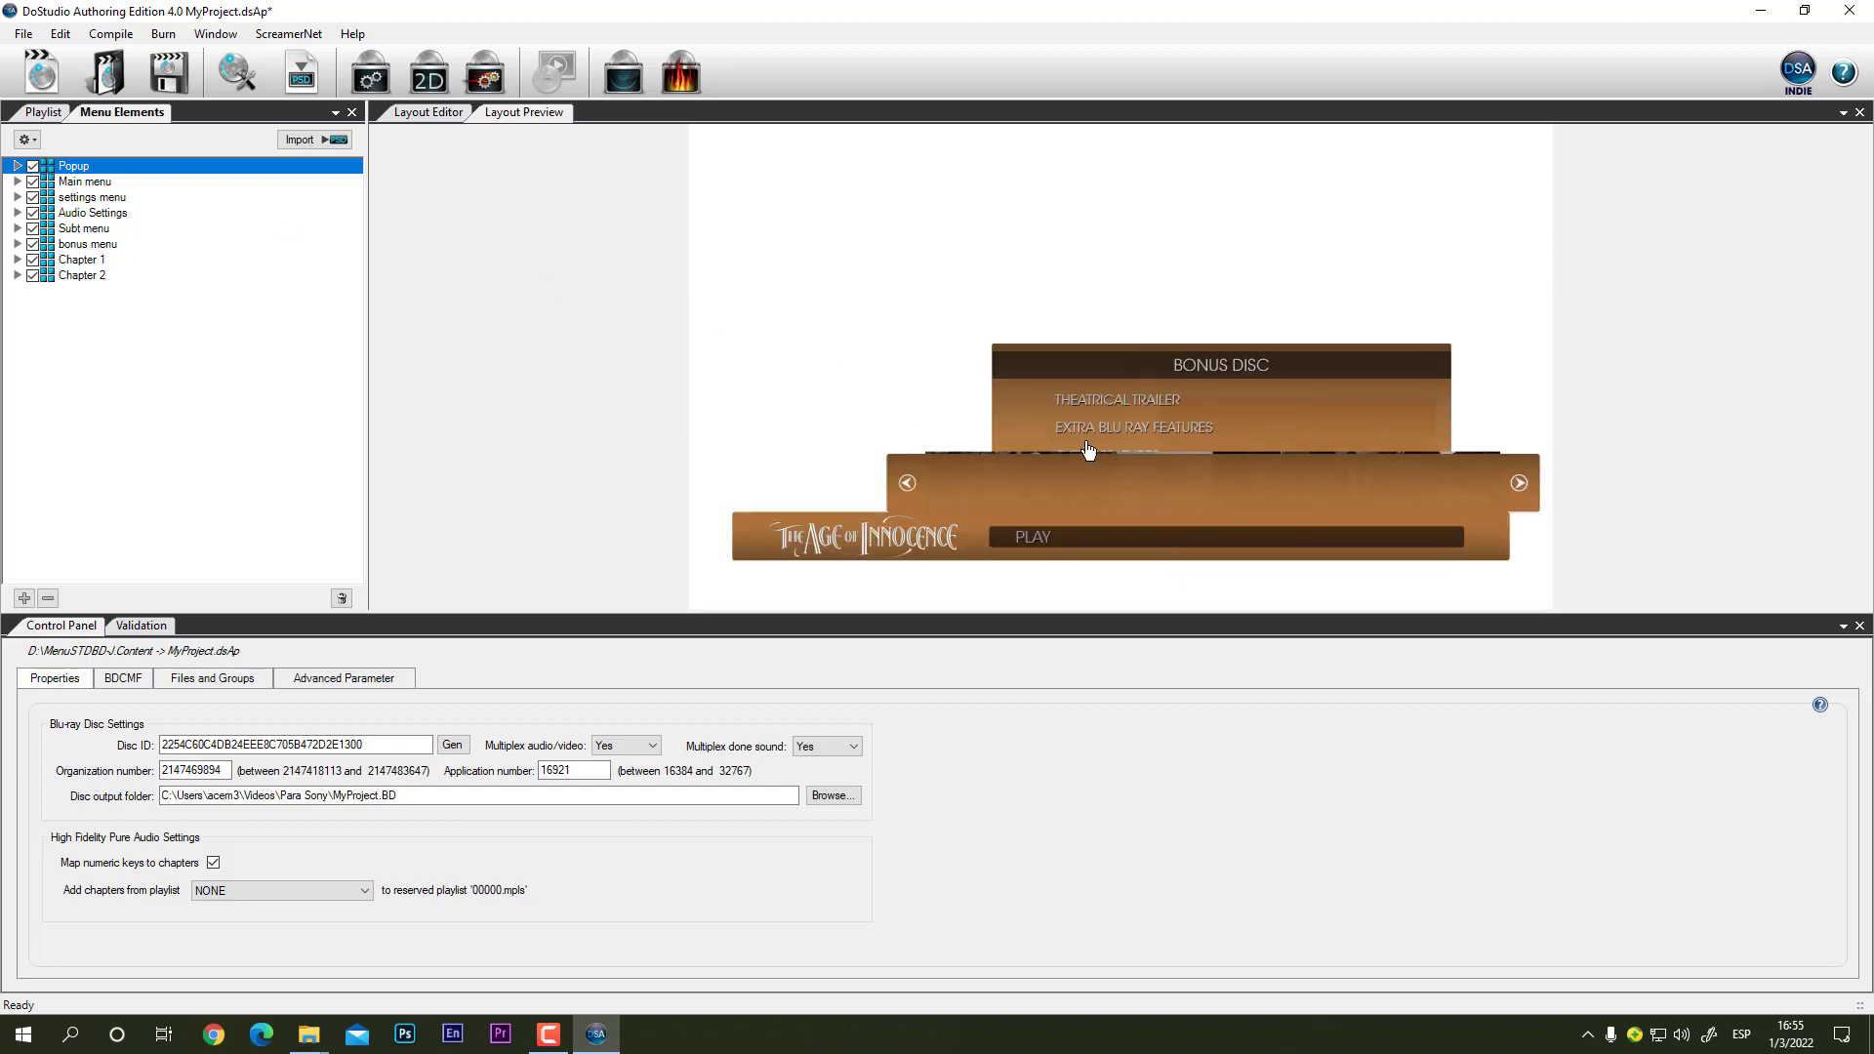
Step: Set the copyright in the English disc information to 2022 and save the project
left_click(45, 112)
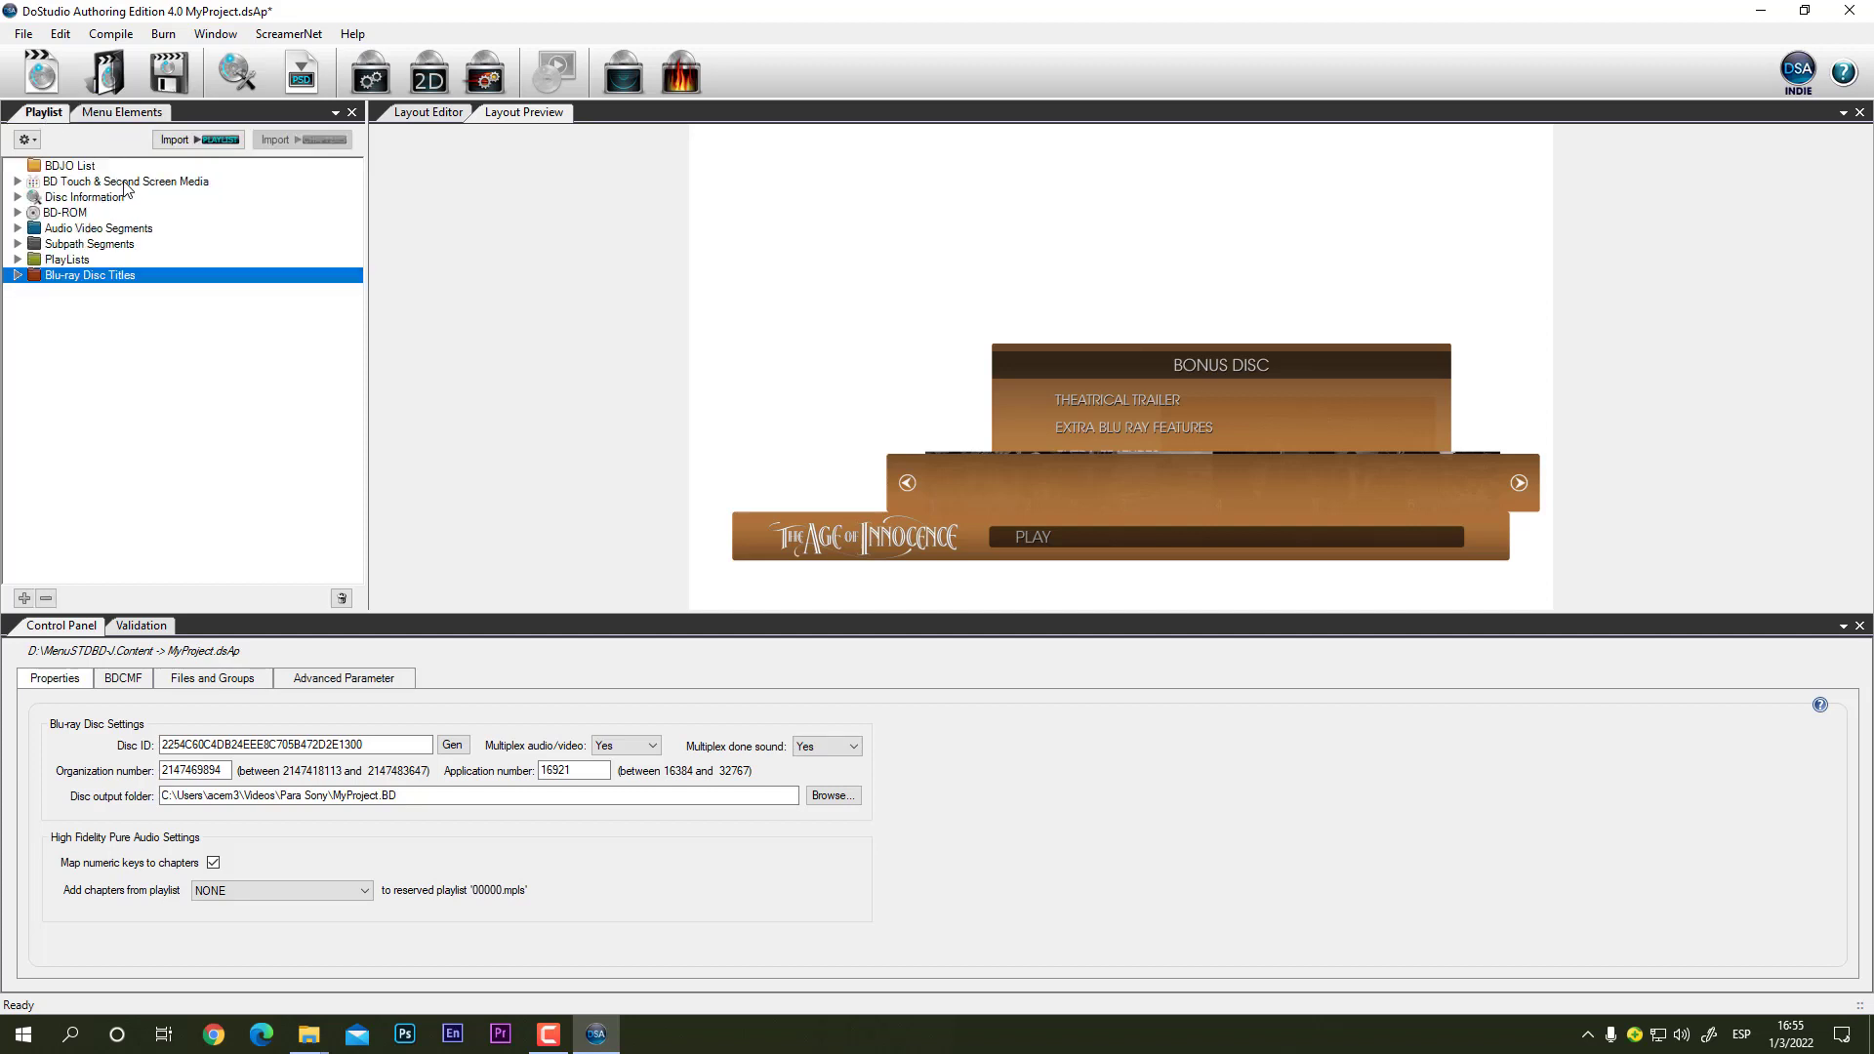
double_click(94, 198)
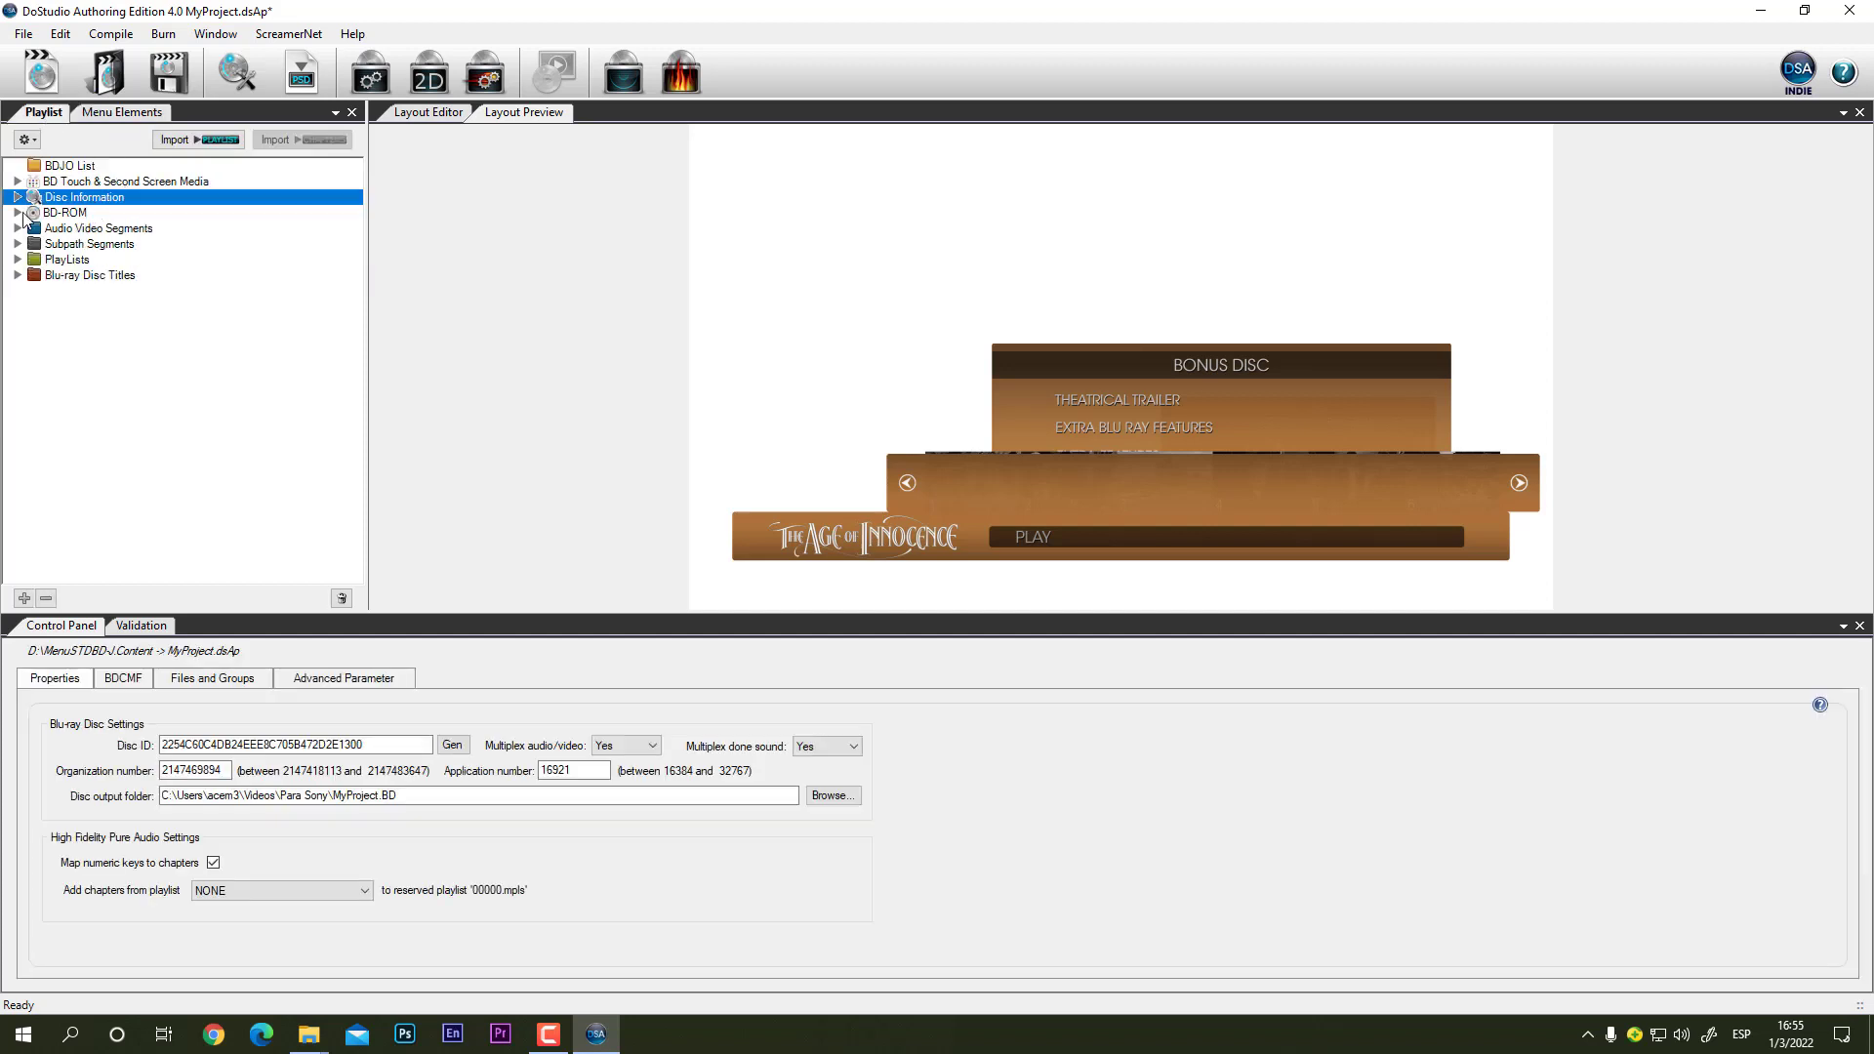
left_click(80, 213)
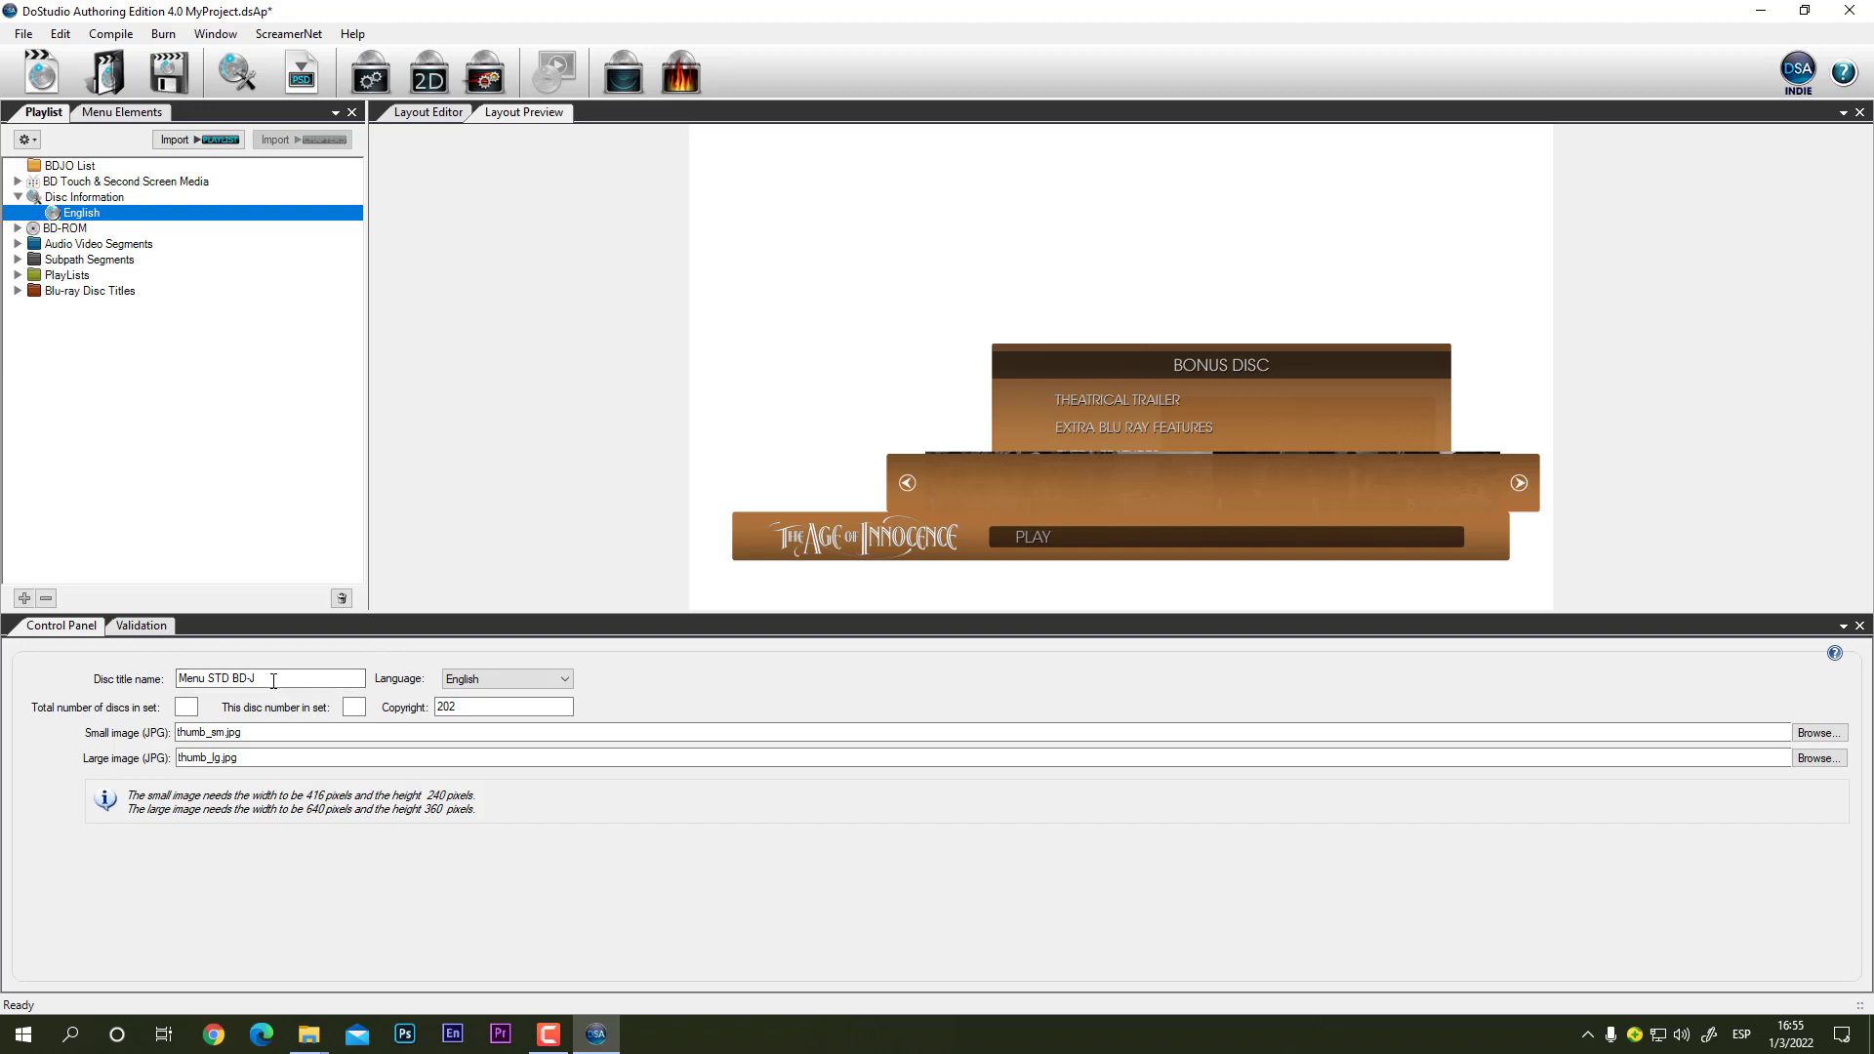
left_click(459, 706)
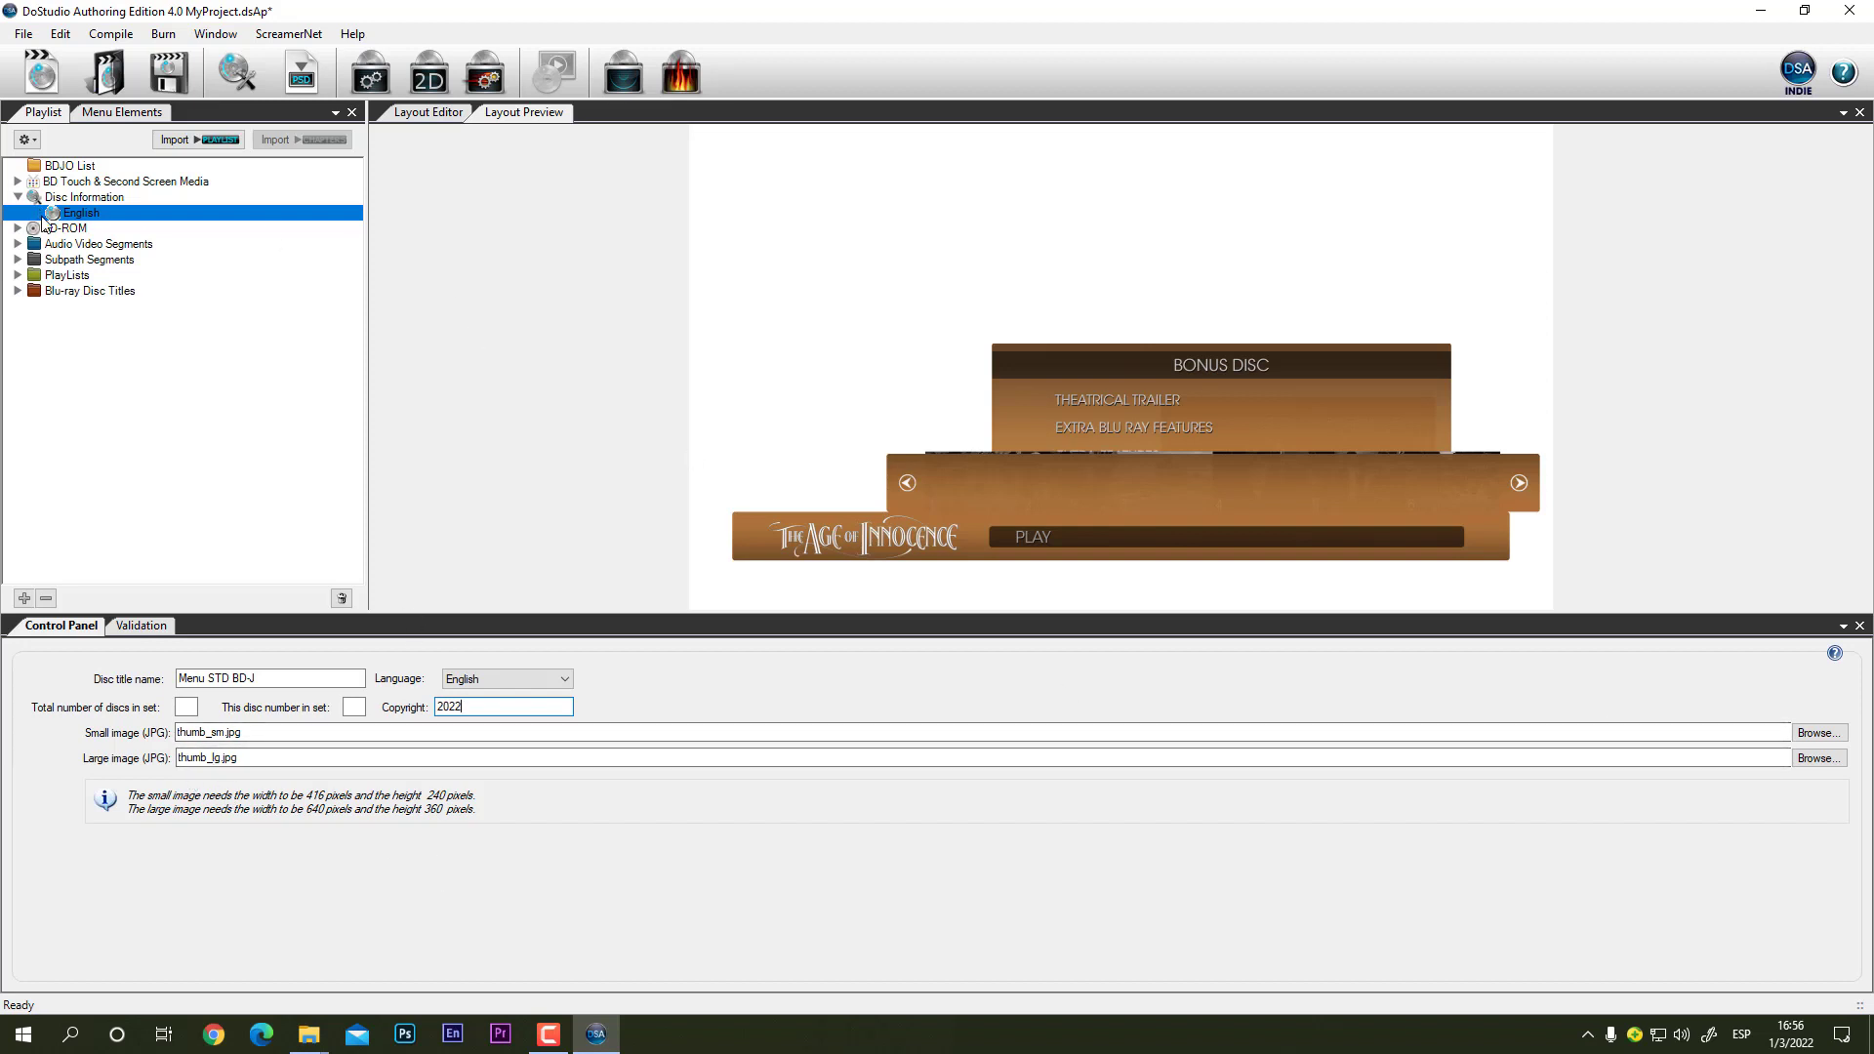
left_click(24, 34)
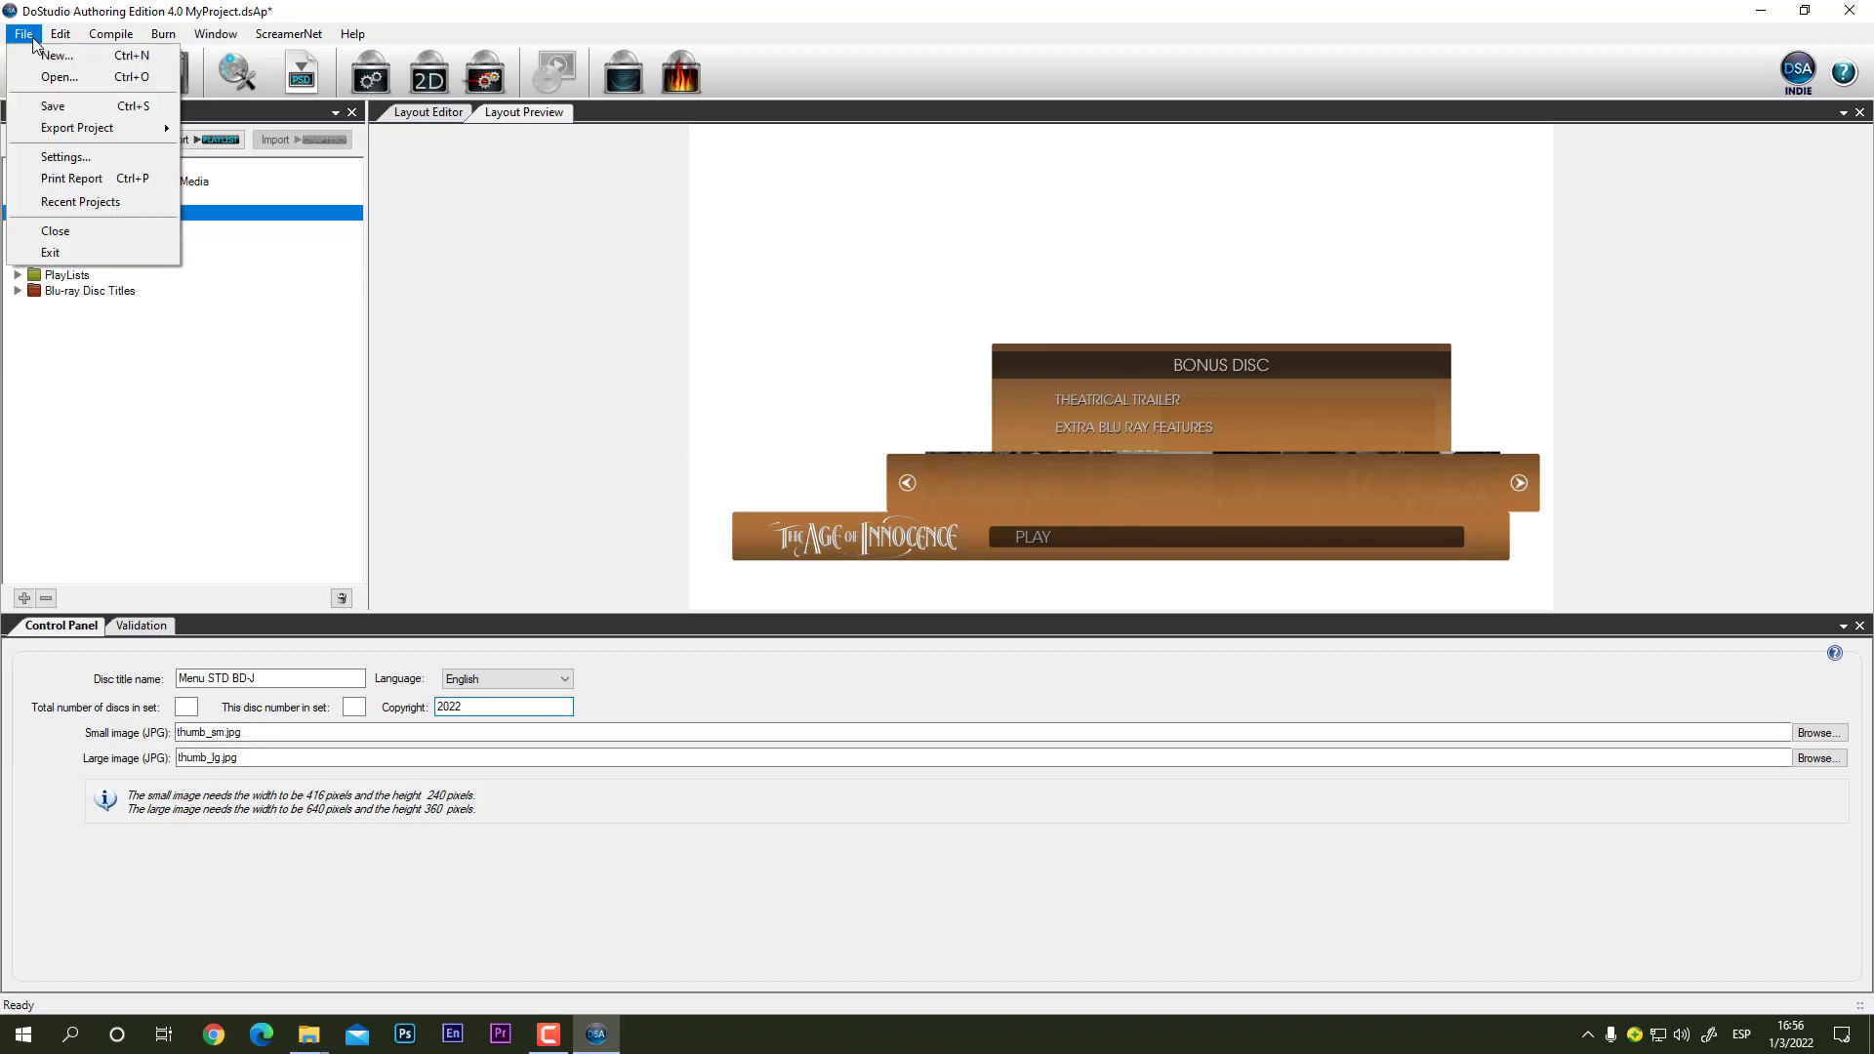
left_click(57, 107)
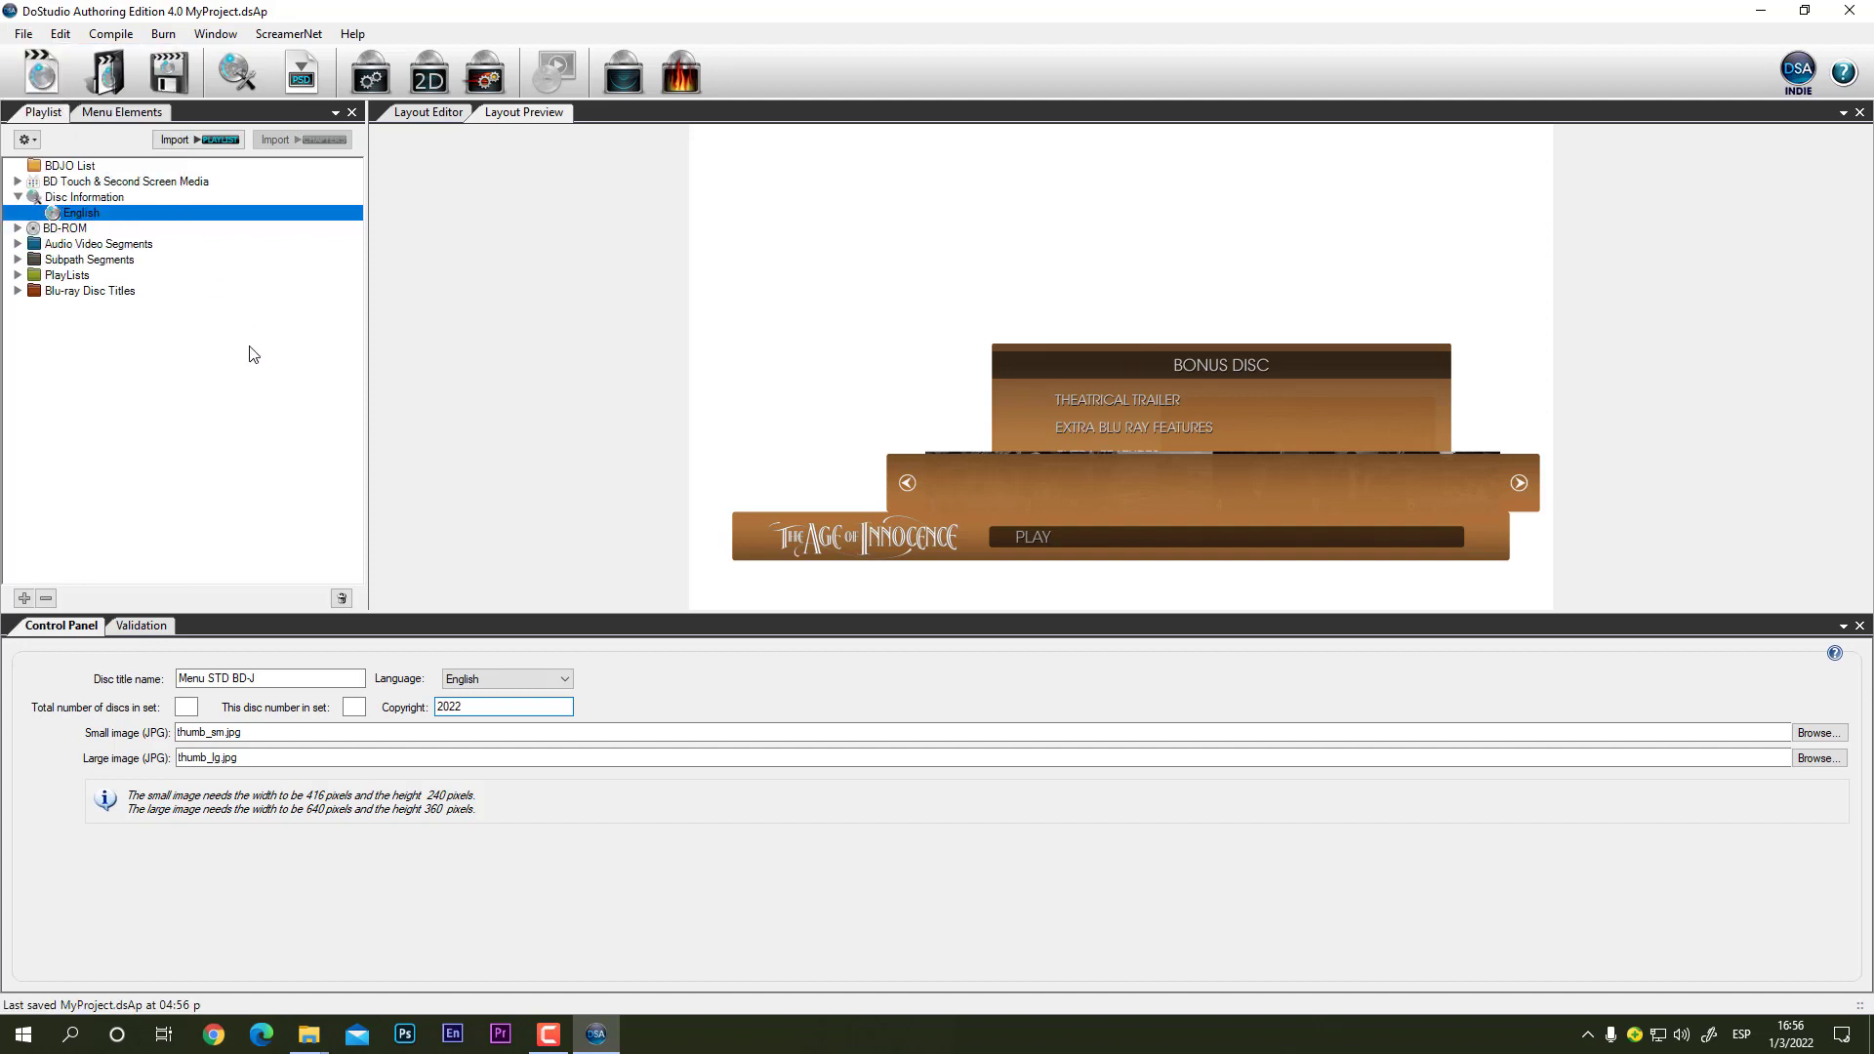
Step: Relink the primary video of the 2D MMenu segment to BG BD.m2v in the Menu movie folder of MenuSTDBD-J.Content
left_click(18, 197)
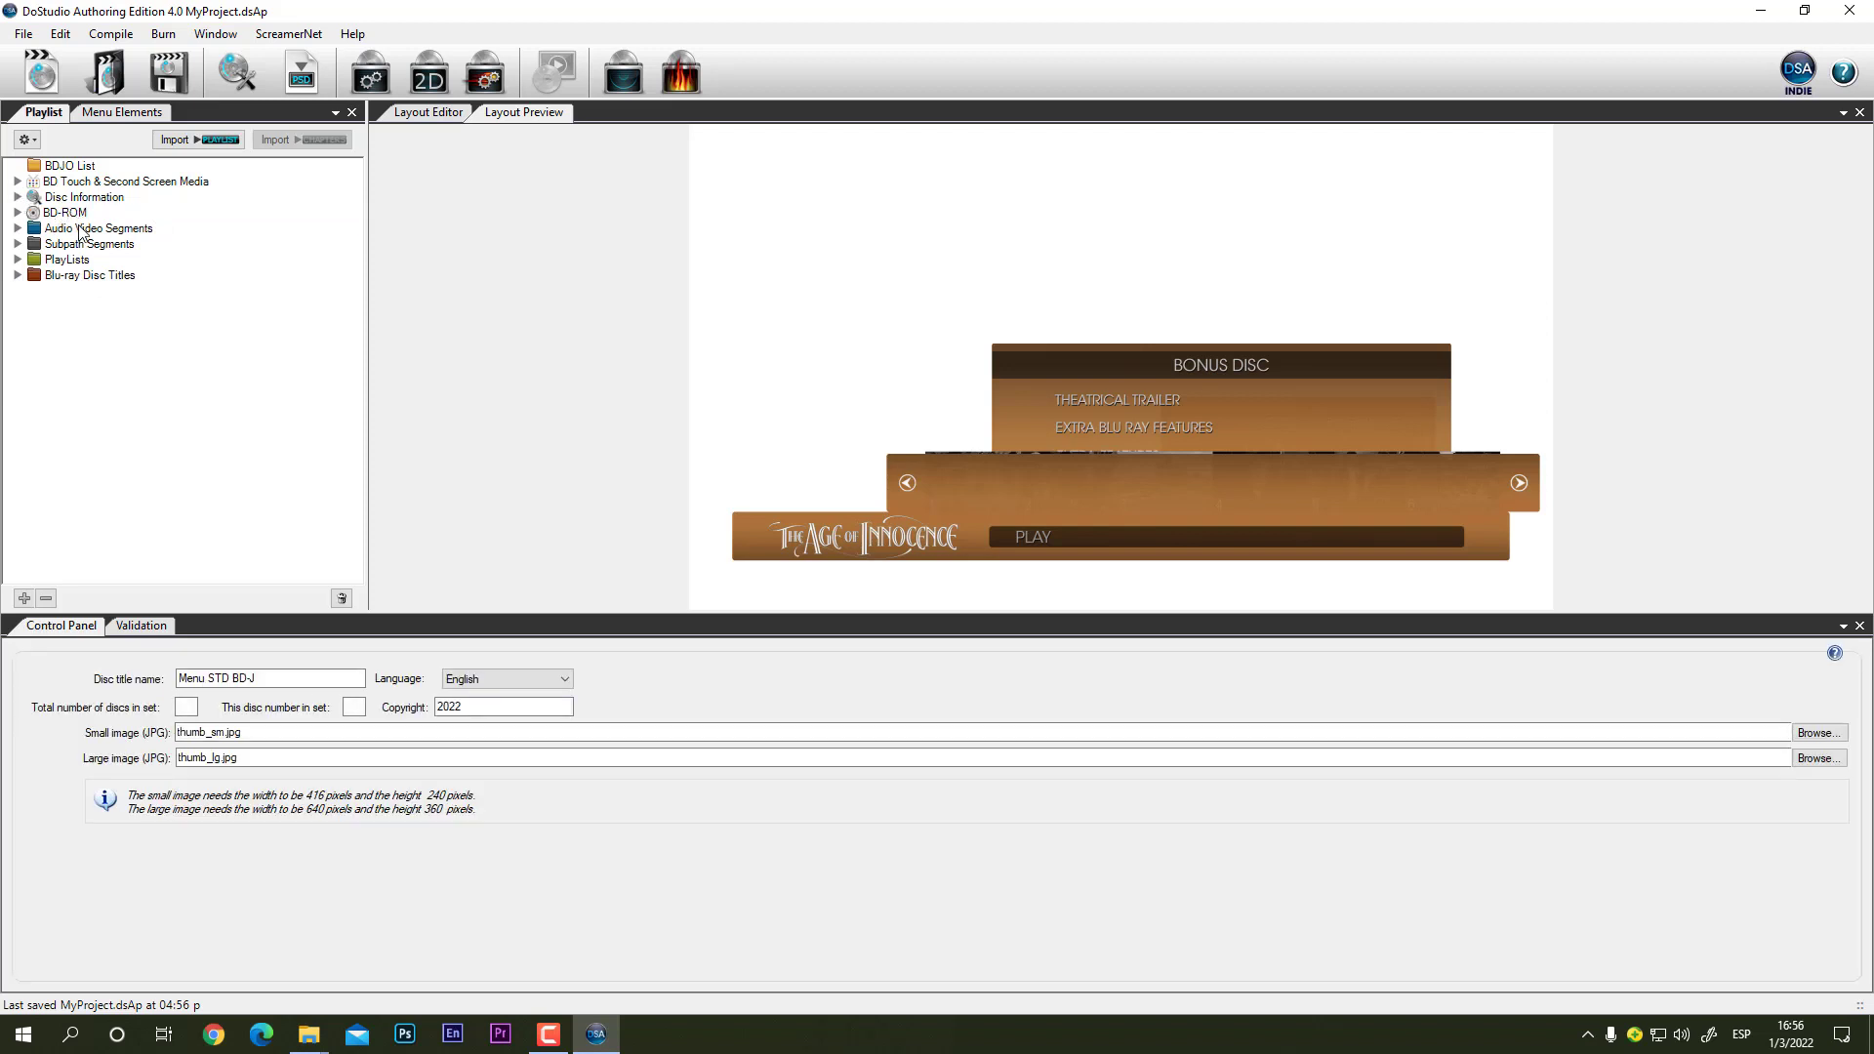
left_click(80, 233)
left_click(17, 228)
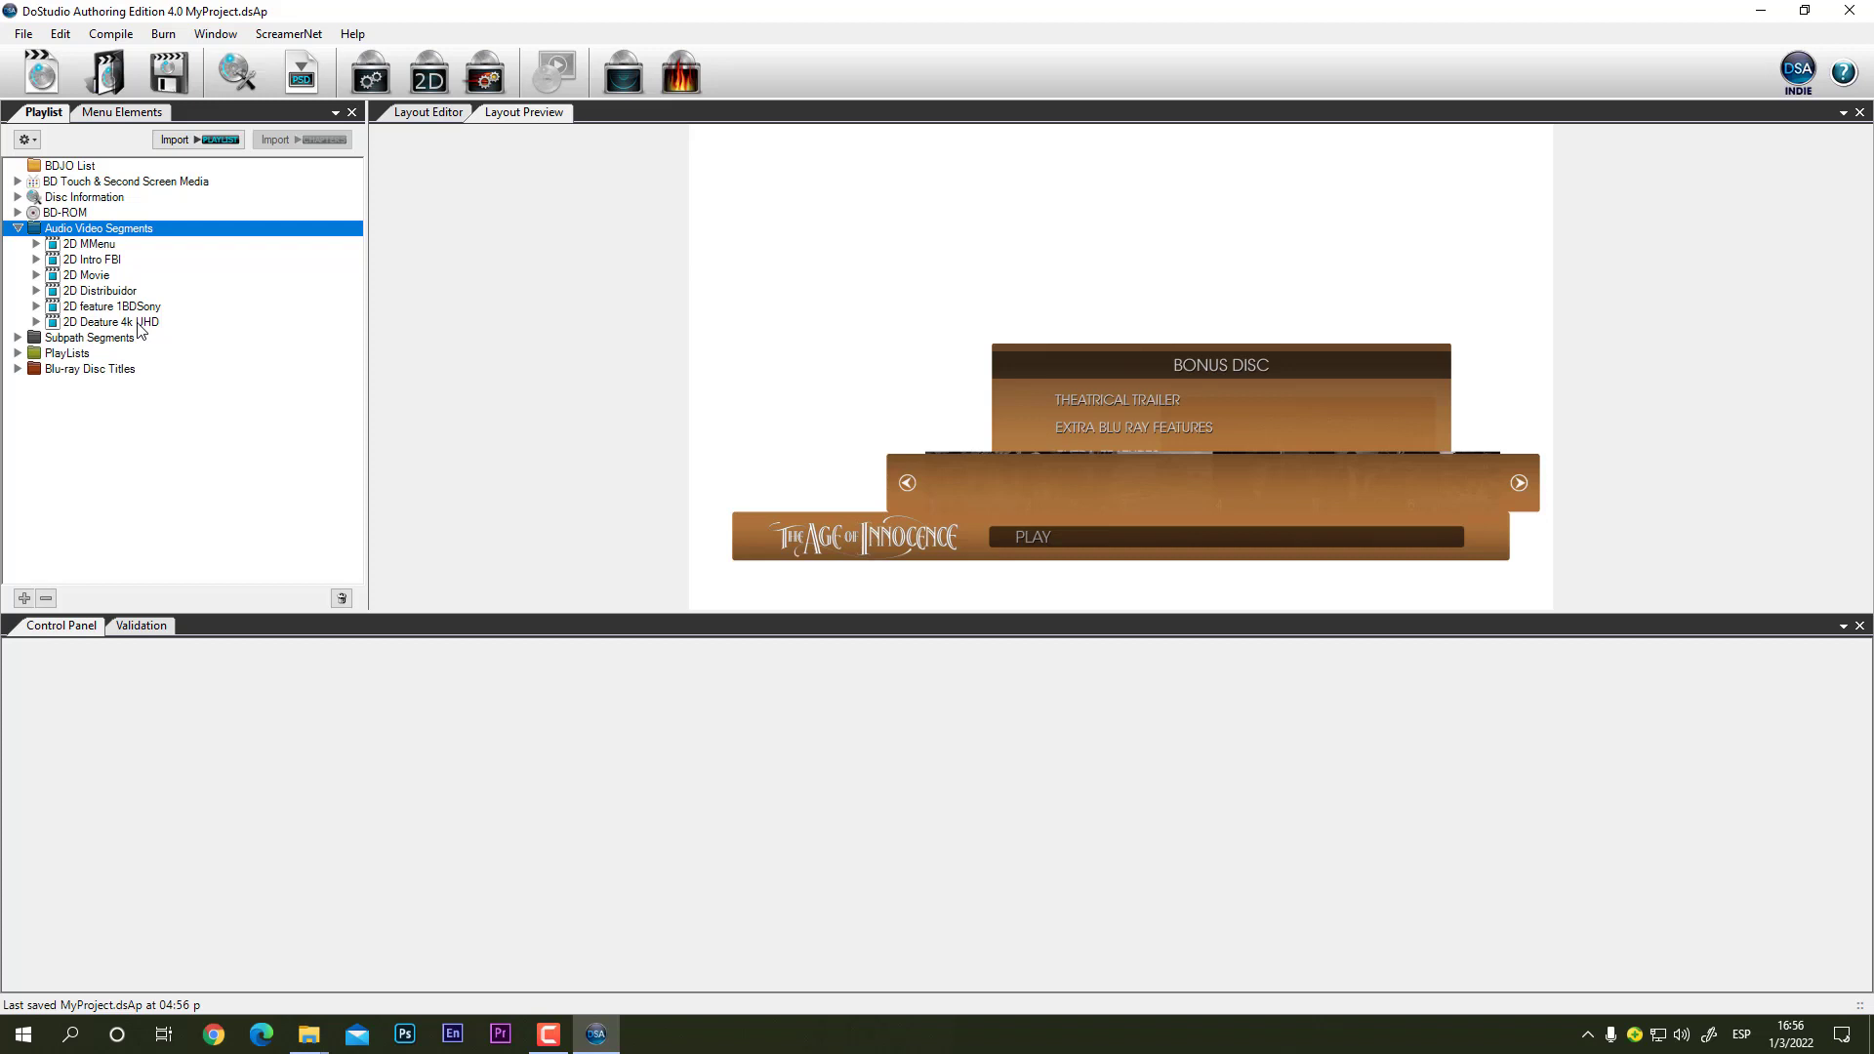
left_click(93, 245)
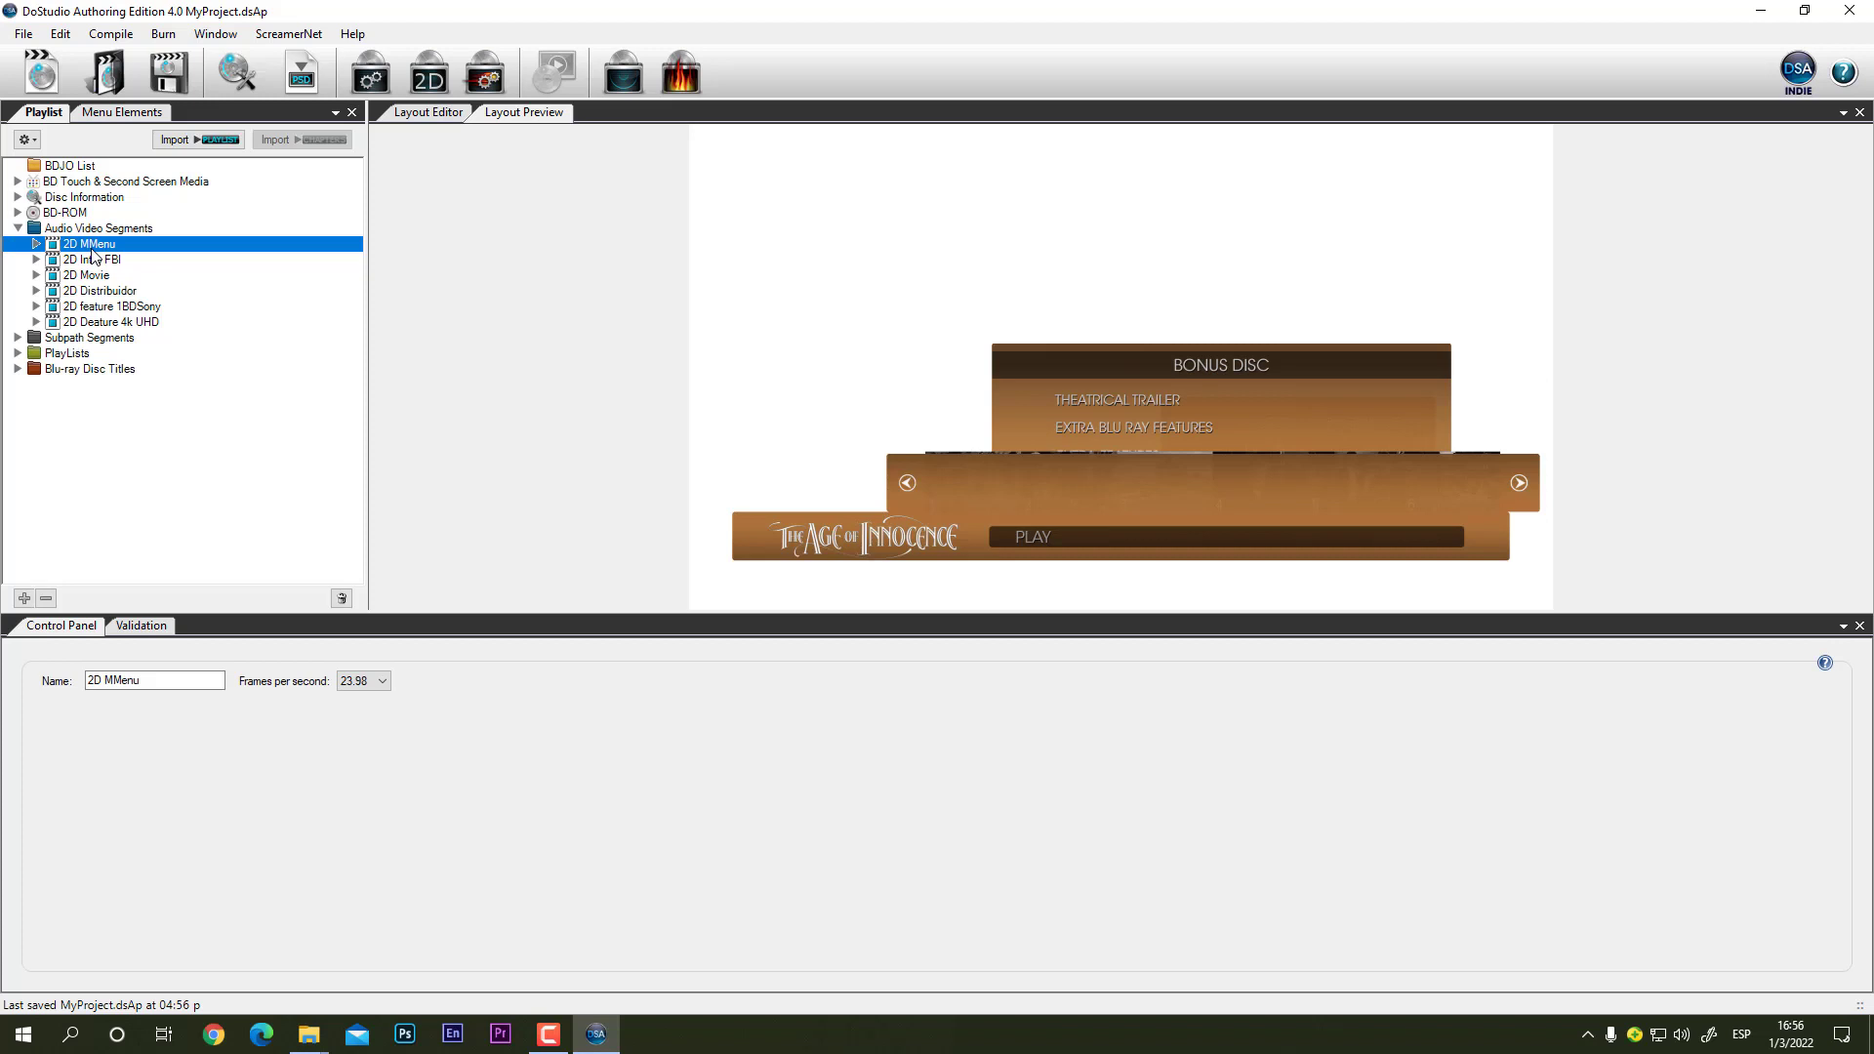
left_click(37, 244)
left_click(56, 260)
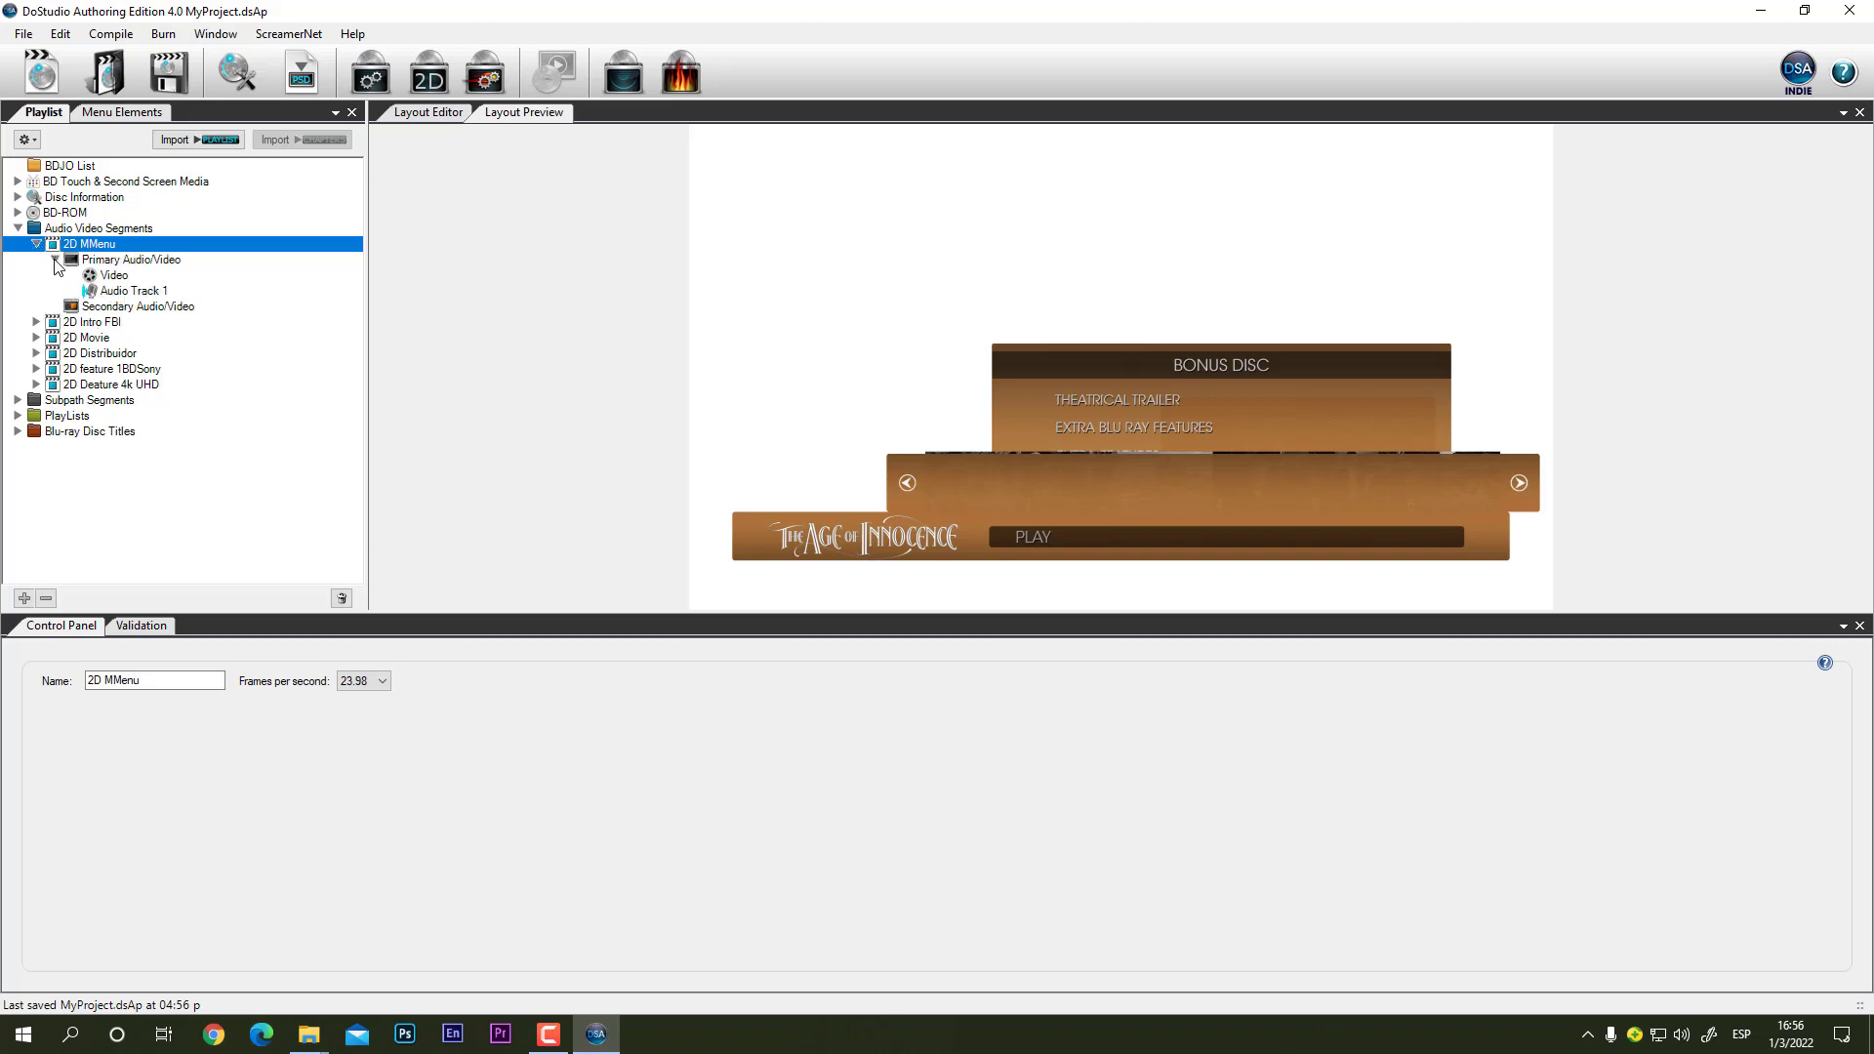
left_click(115, 278)
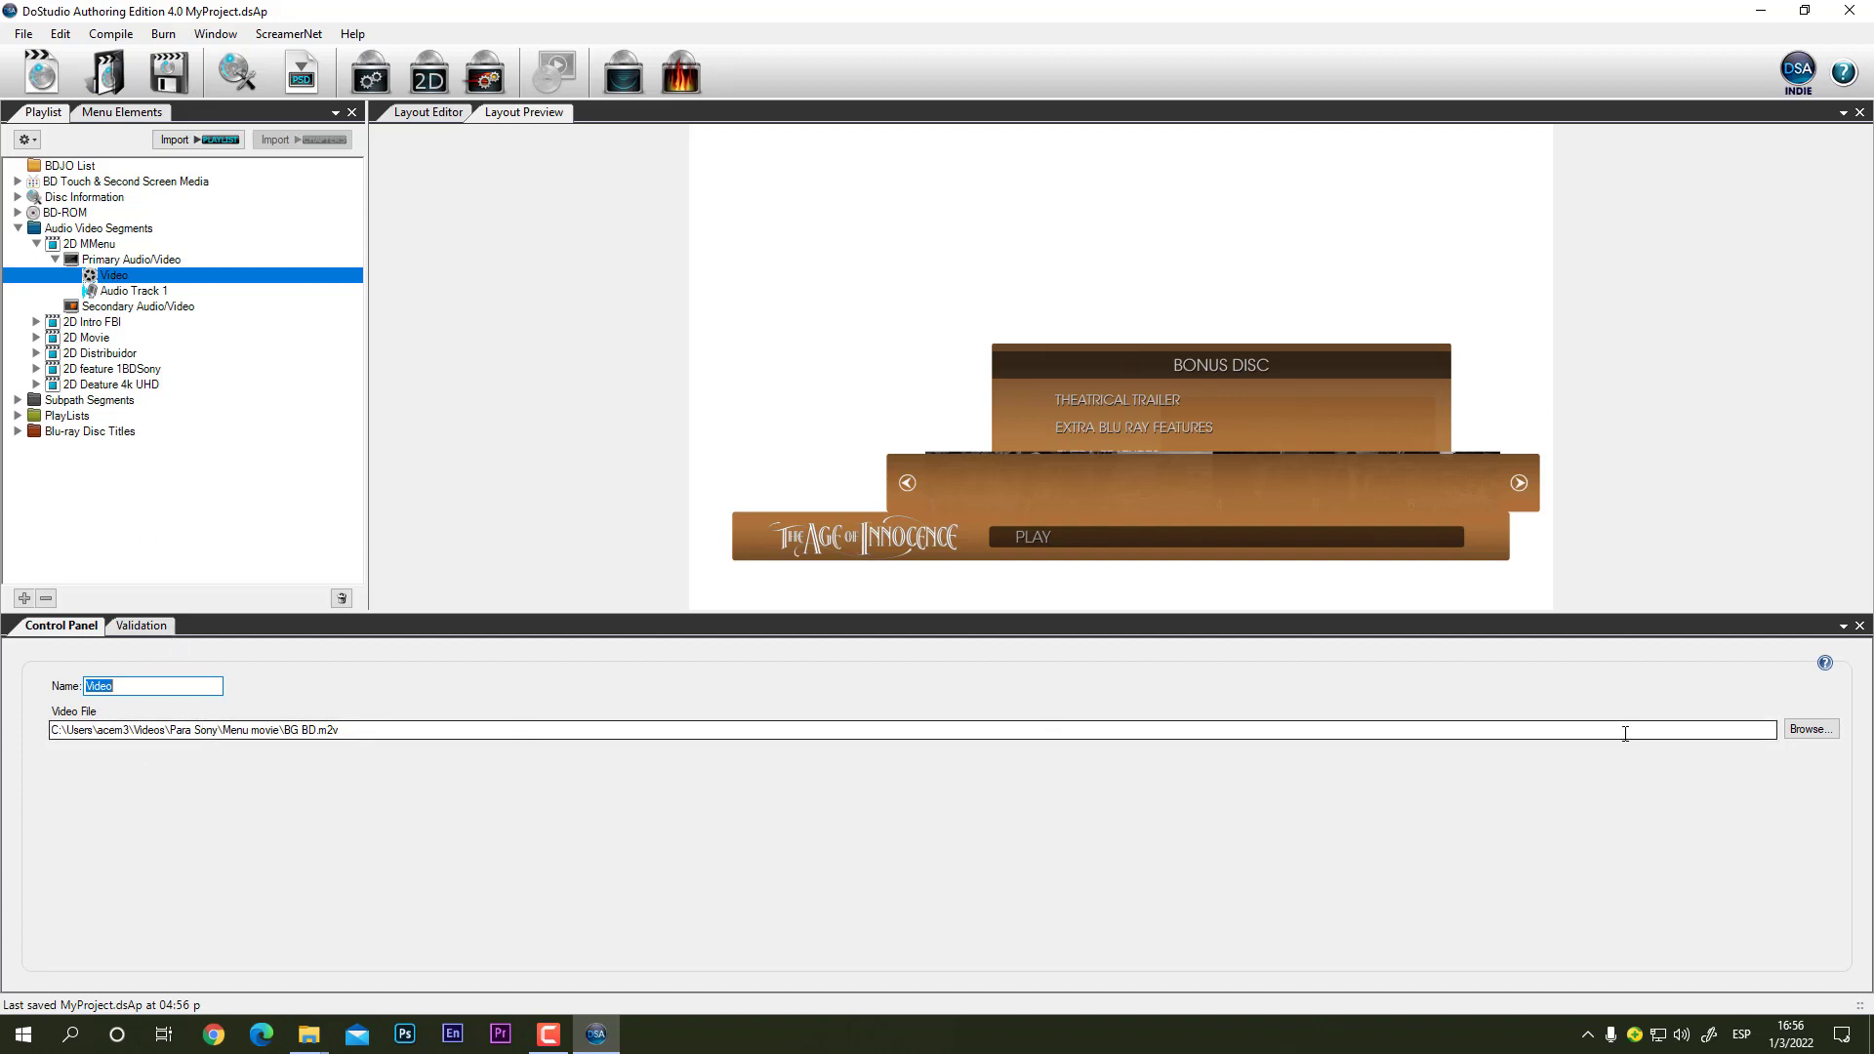
left_click(1810, 729)
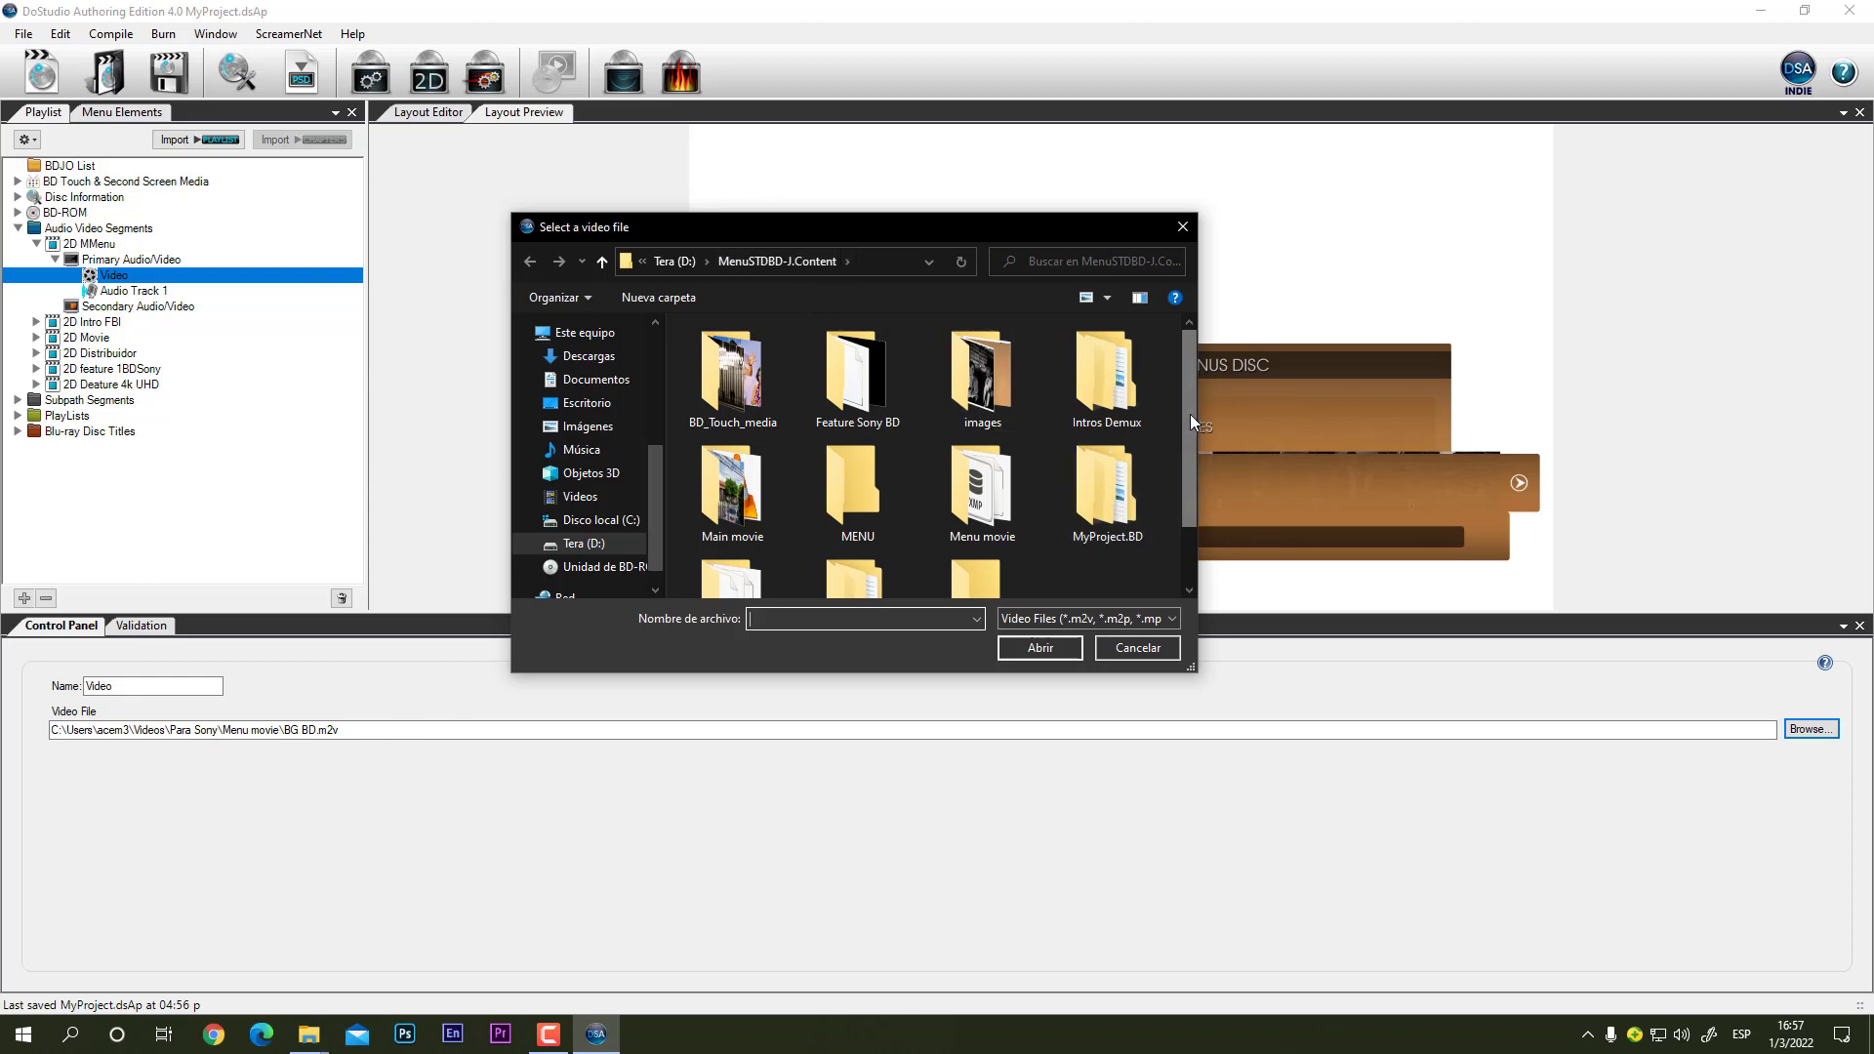
left_click_drag(1191, 414, 1187, 433)
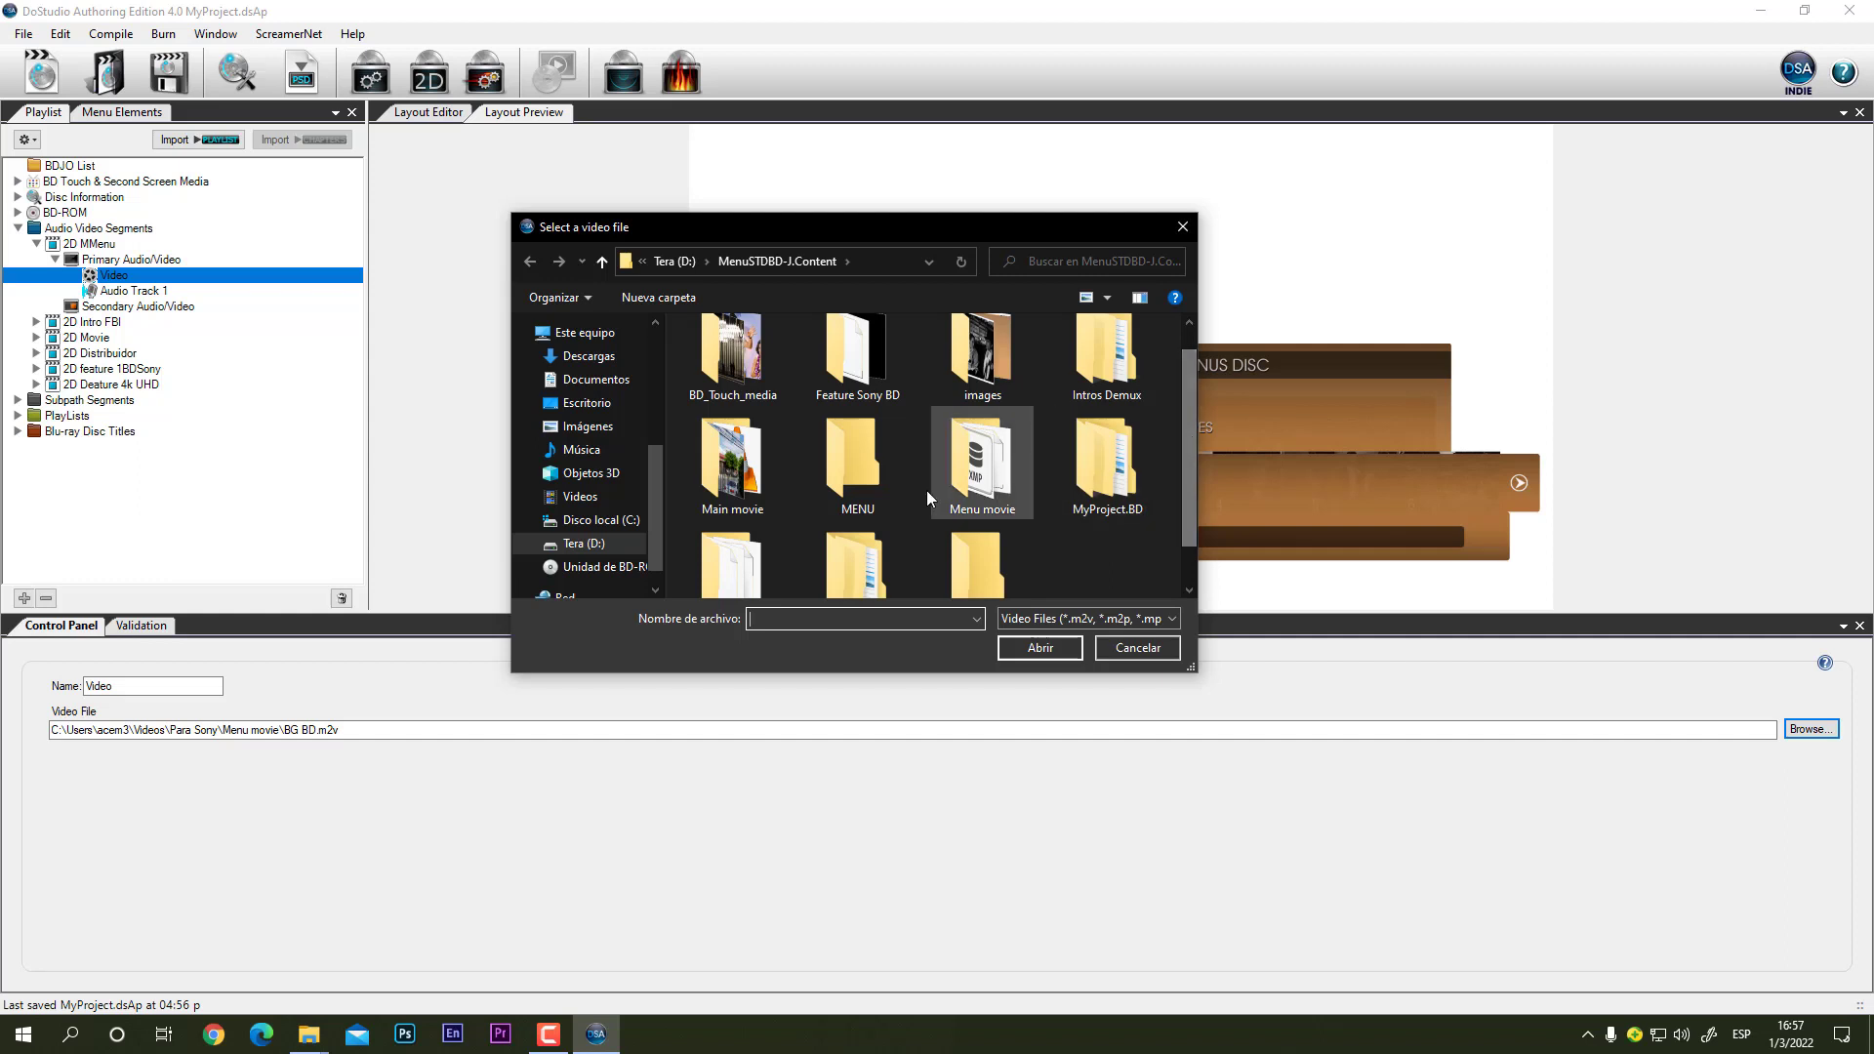
double_click(976, 467)
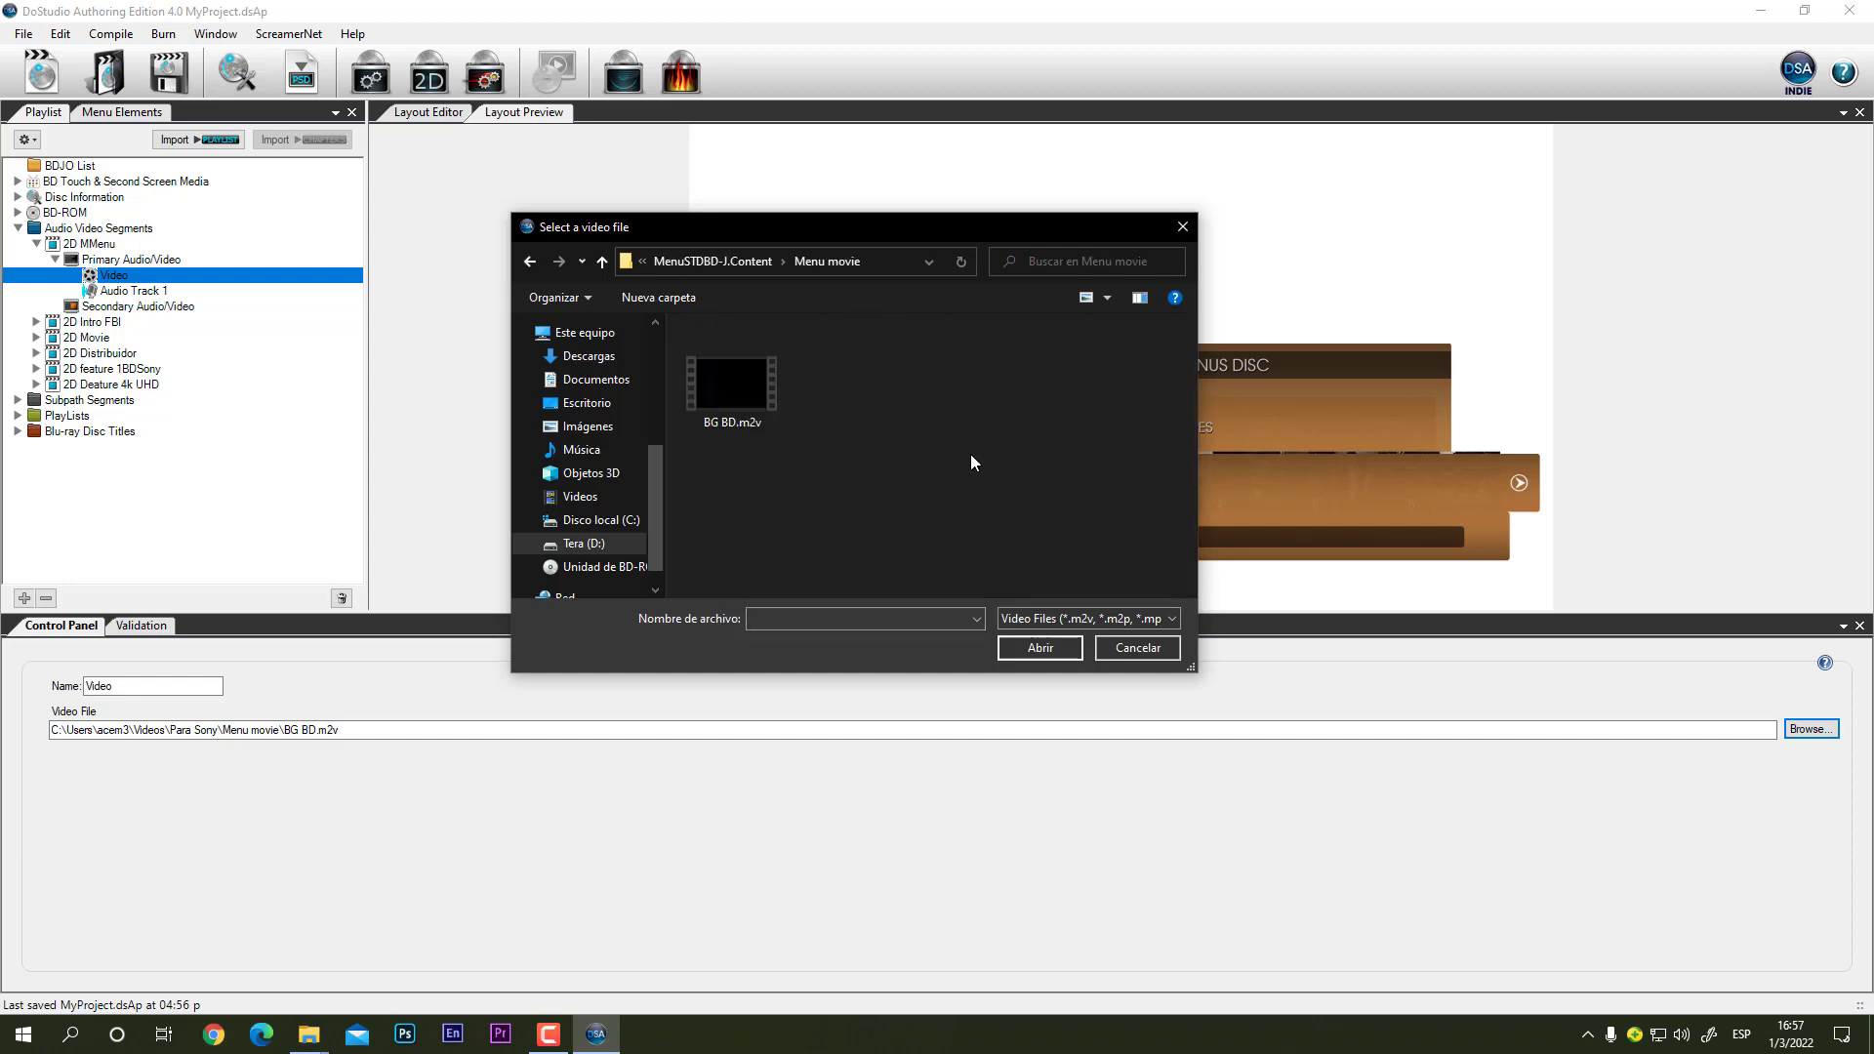
left_click(725, 377)
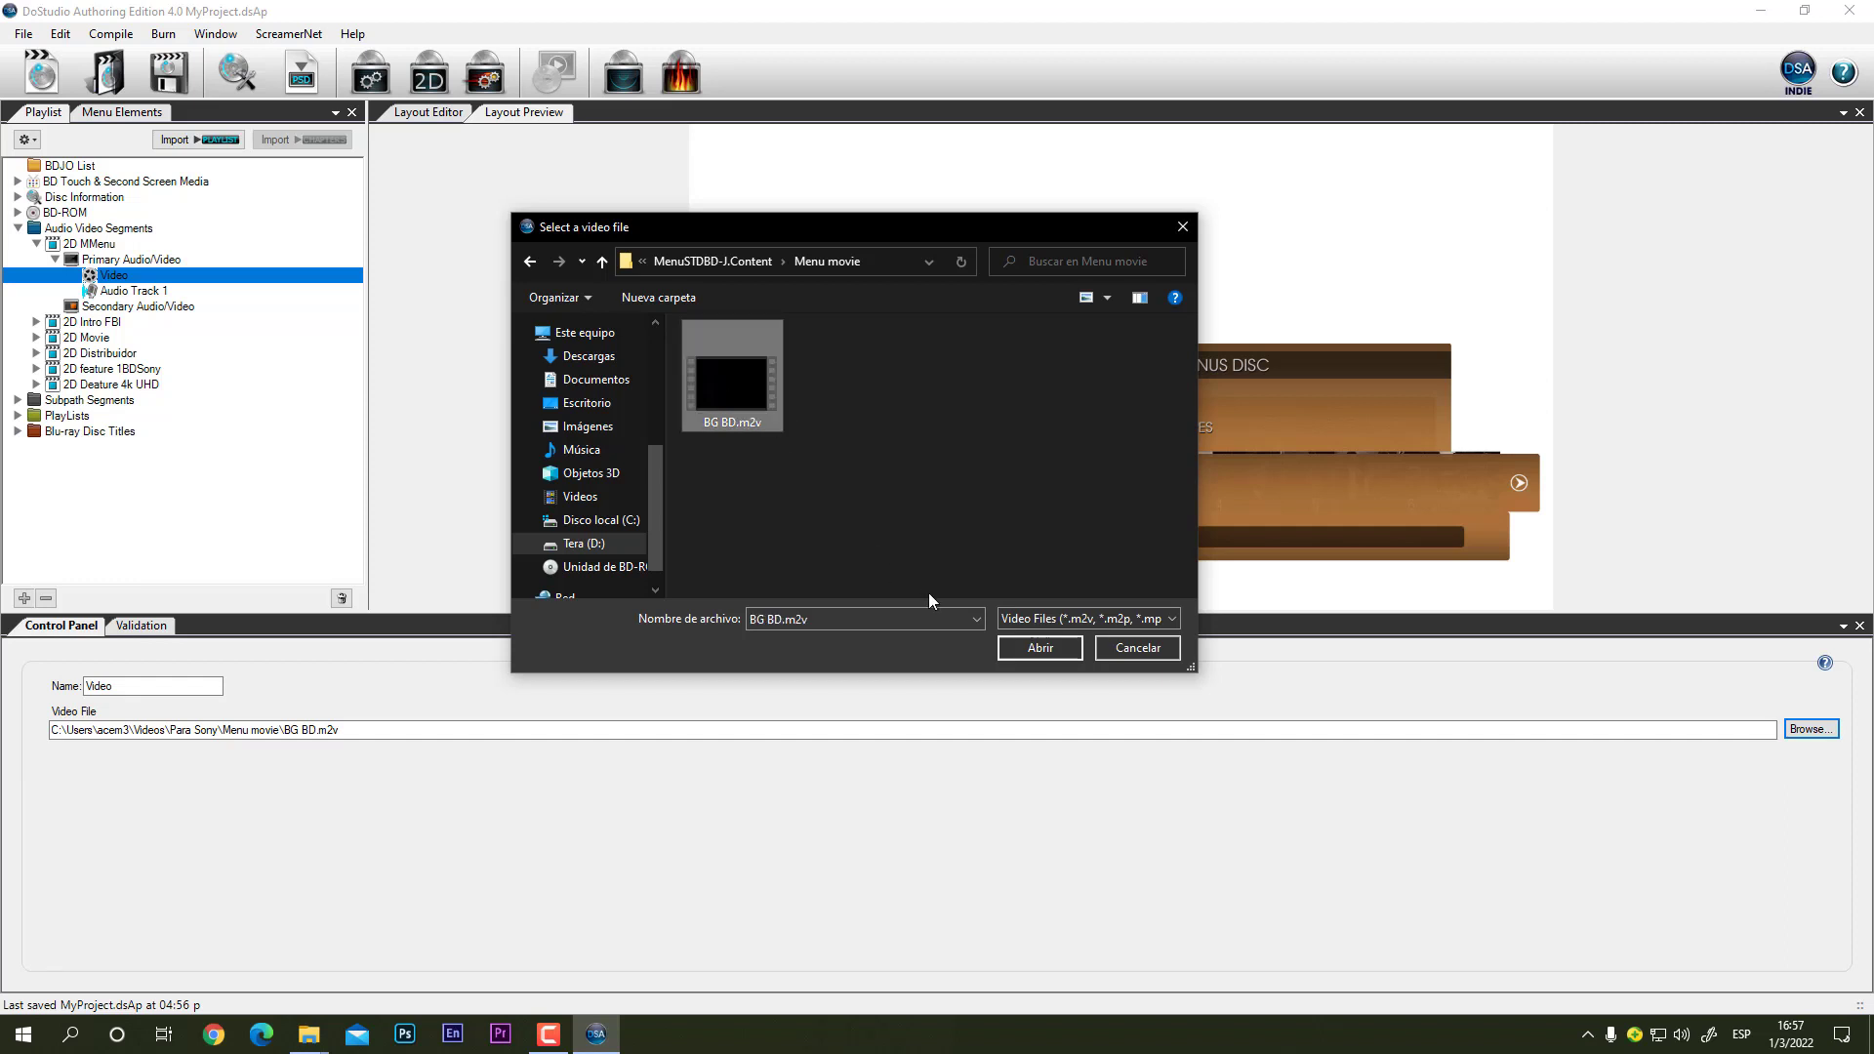
left_click(1040, 648)
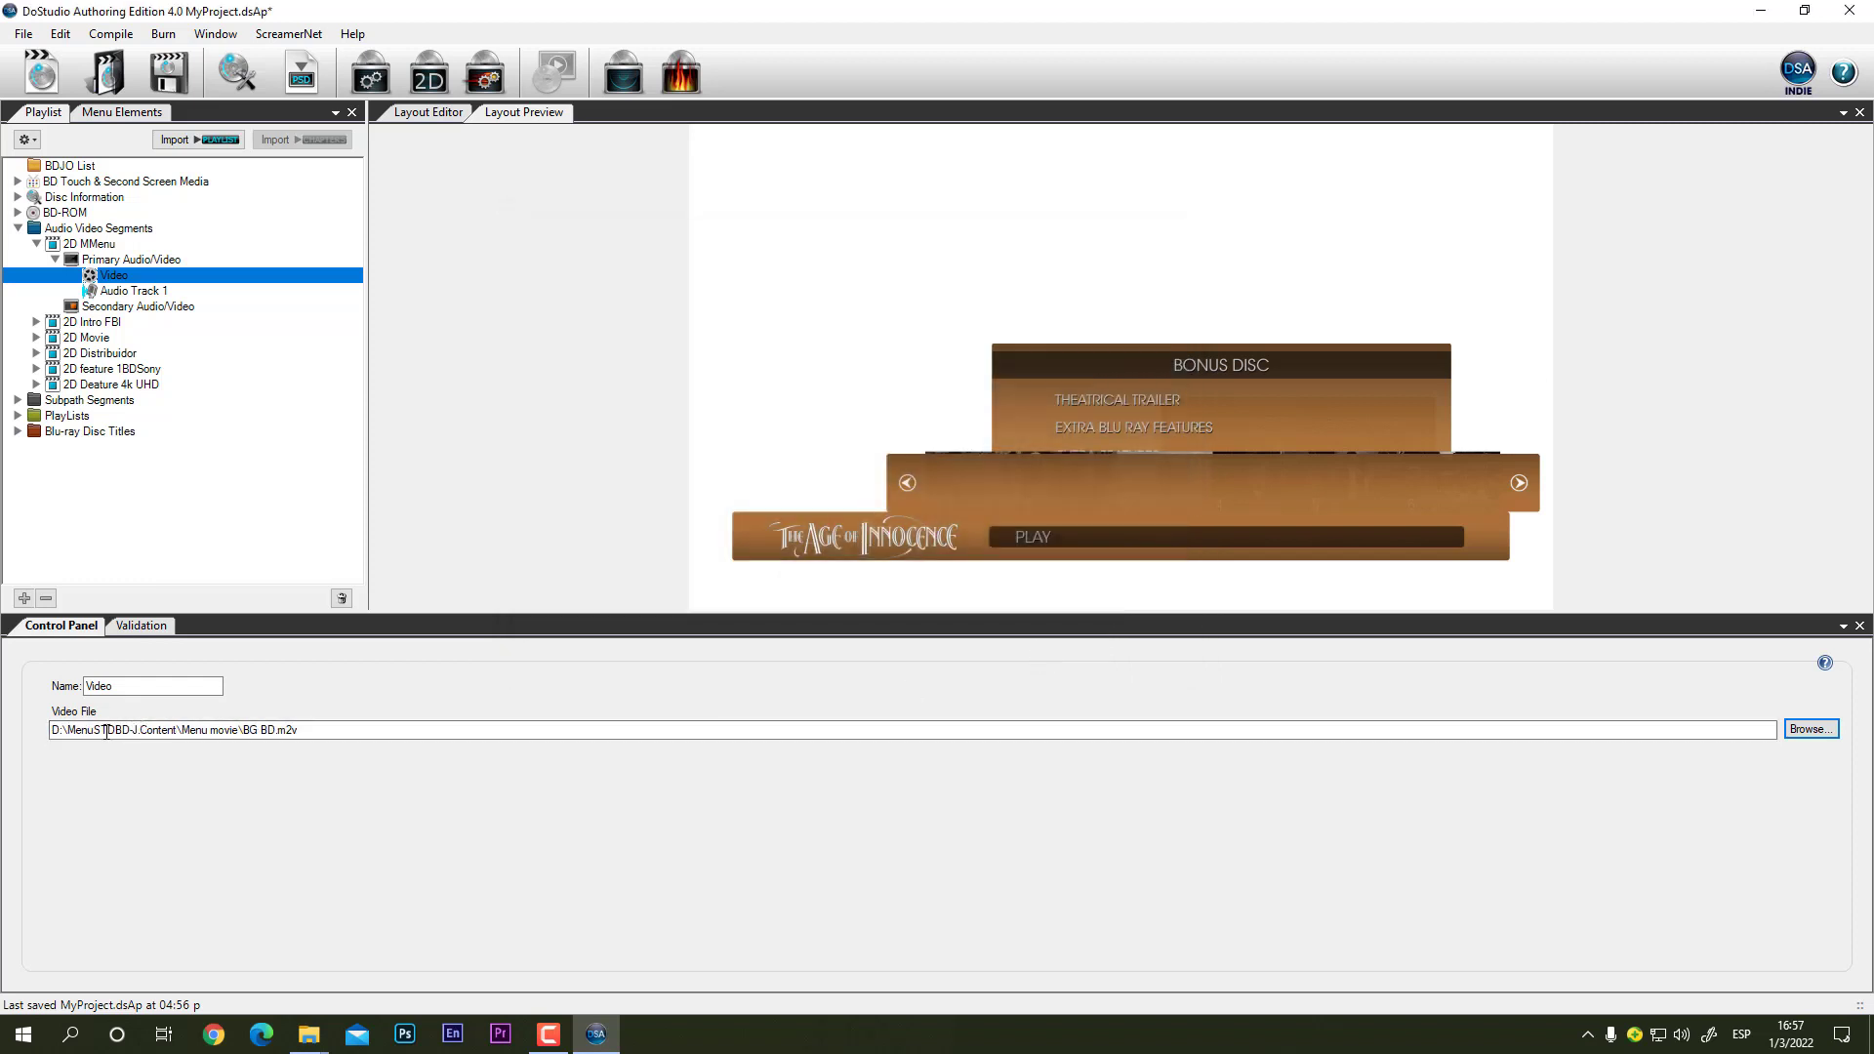
Step: Relink Audio Track 1 of the 2D MMenu segment to BG BD.ac3 in the Menu movie folder
left_click(151, 292)
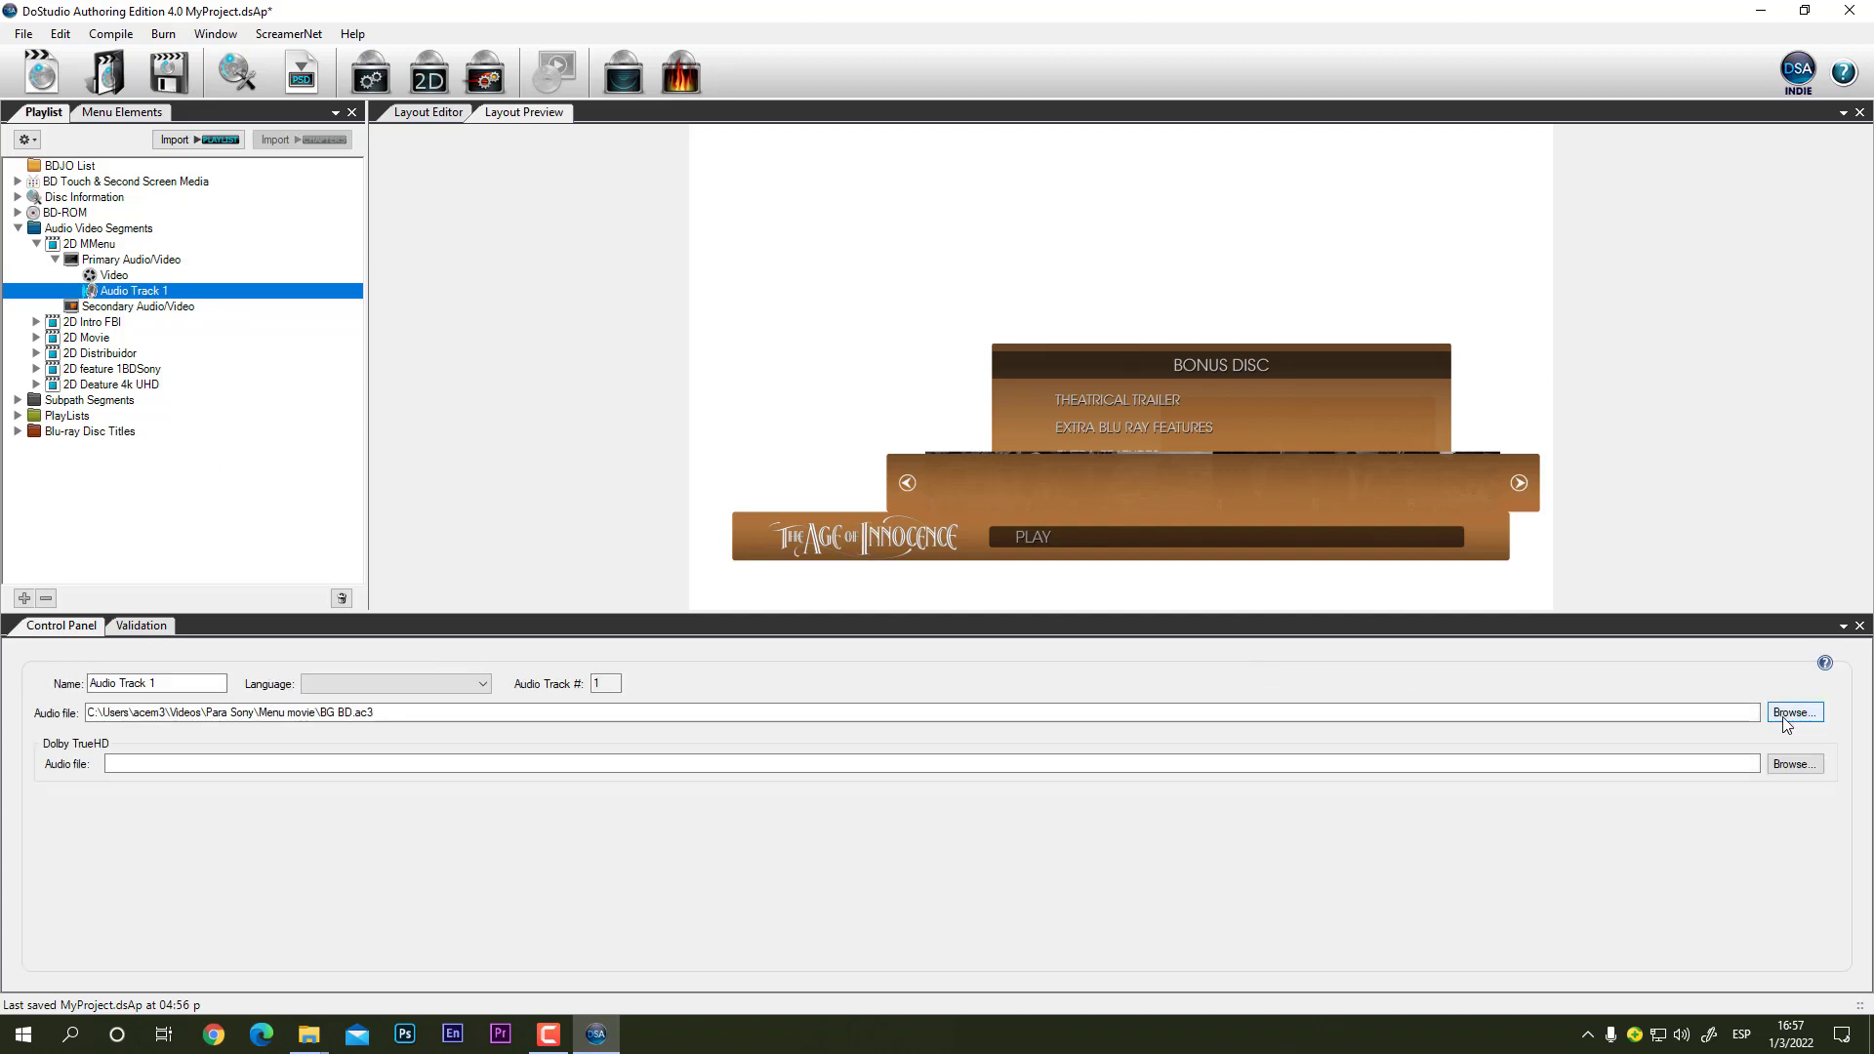
left_click(1786, 722)
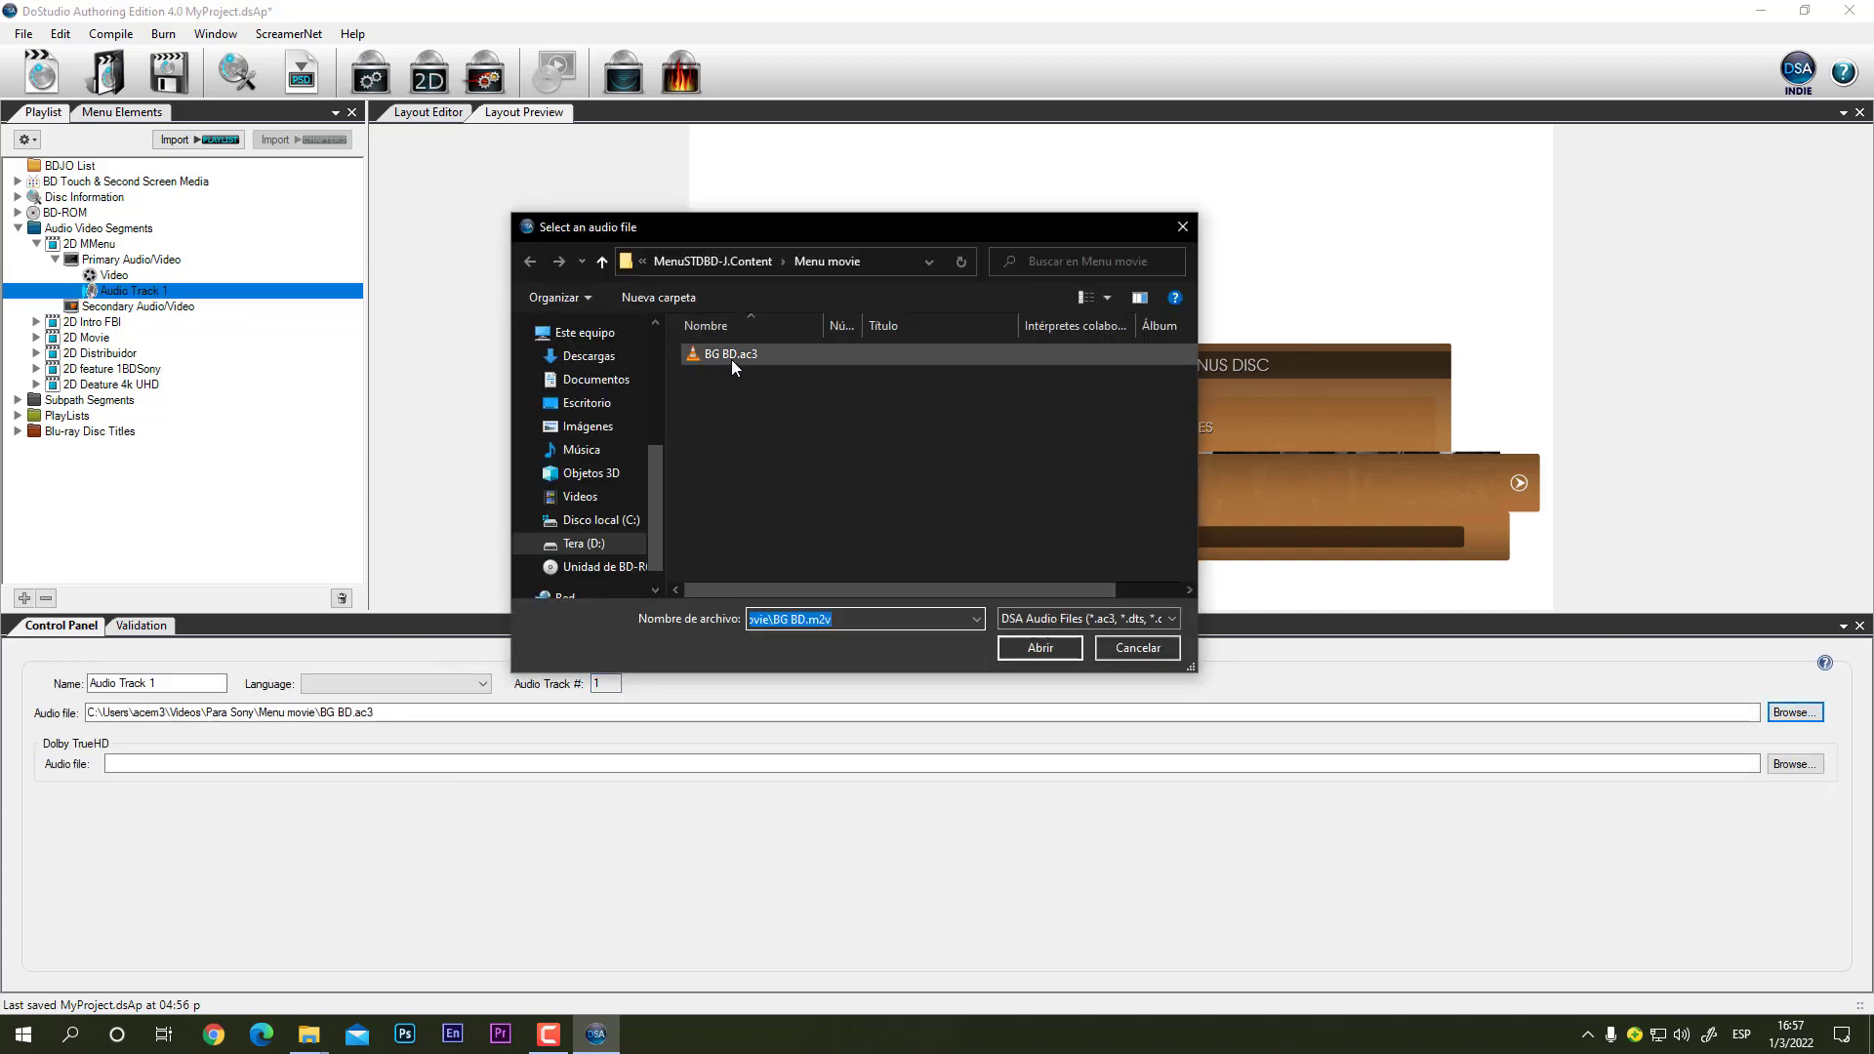
left_click(730, 355)
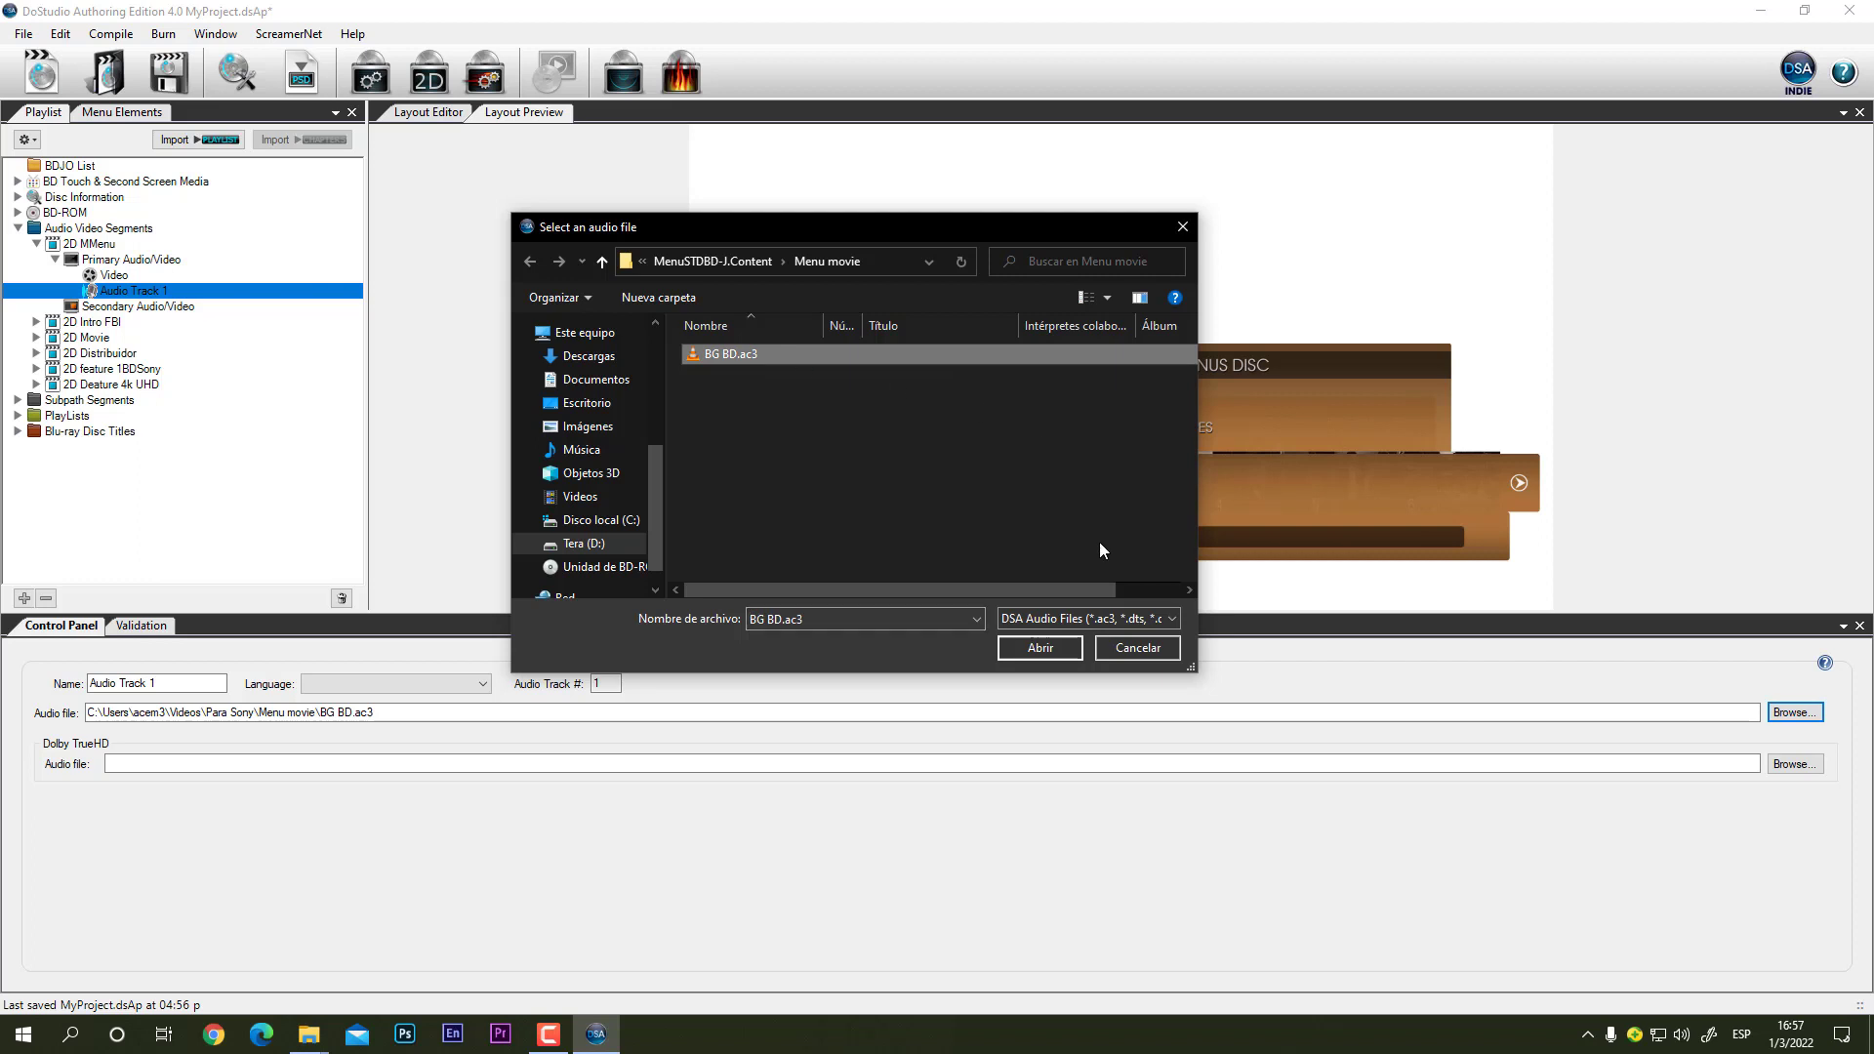
left_click(1051, 646)
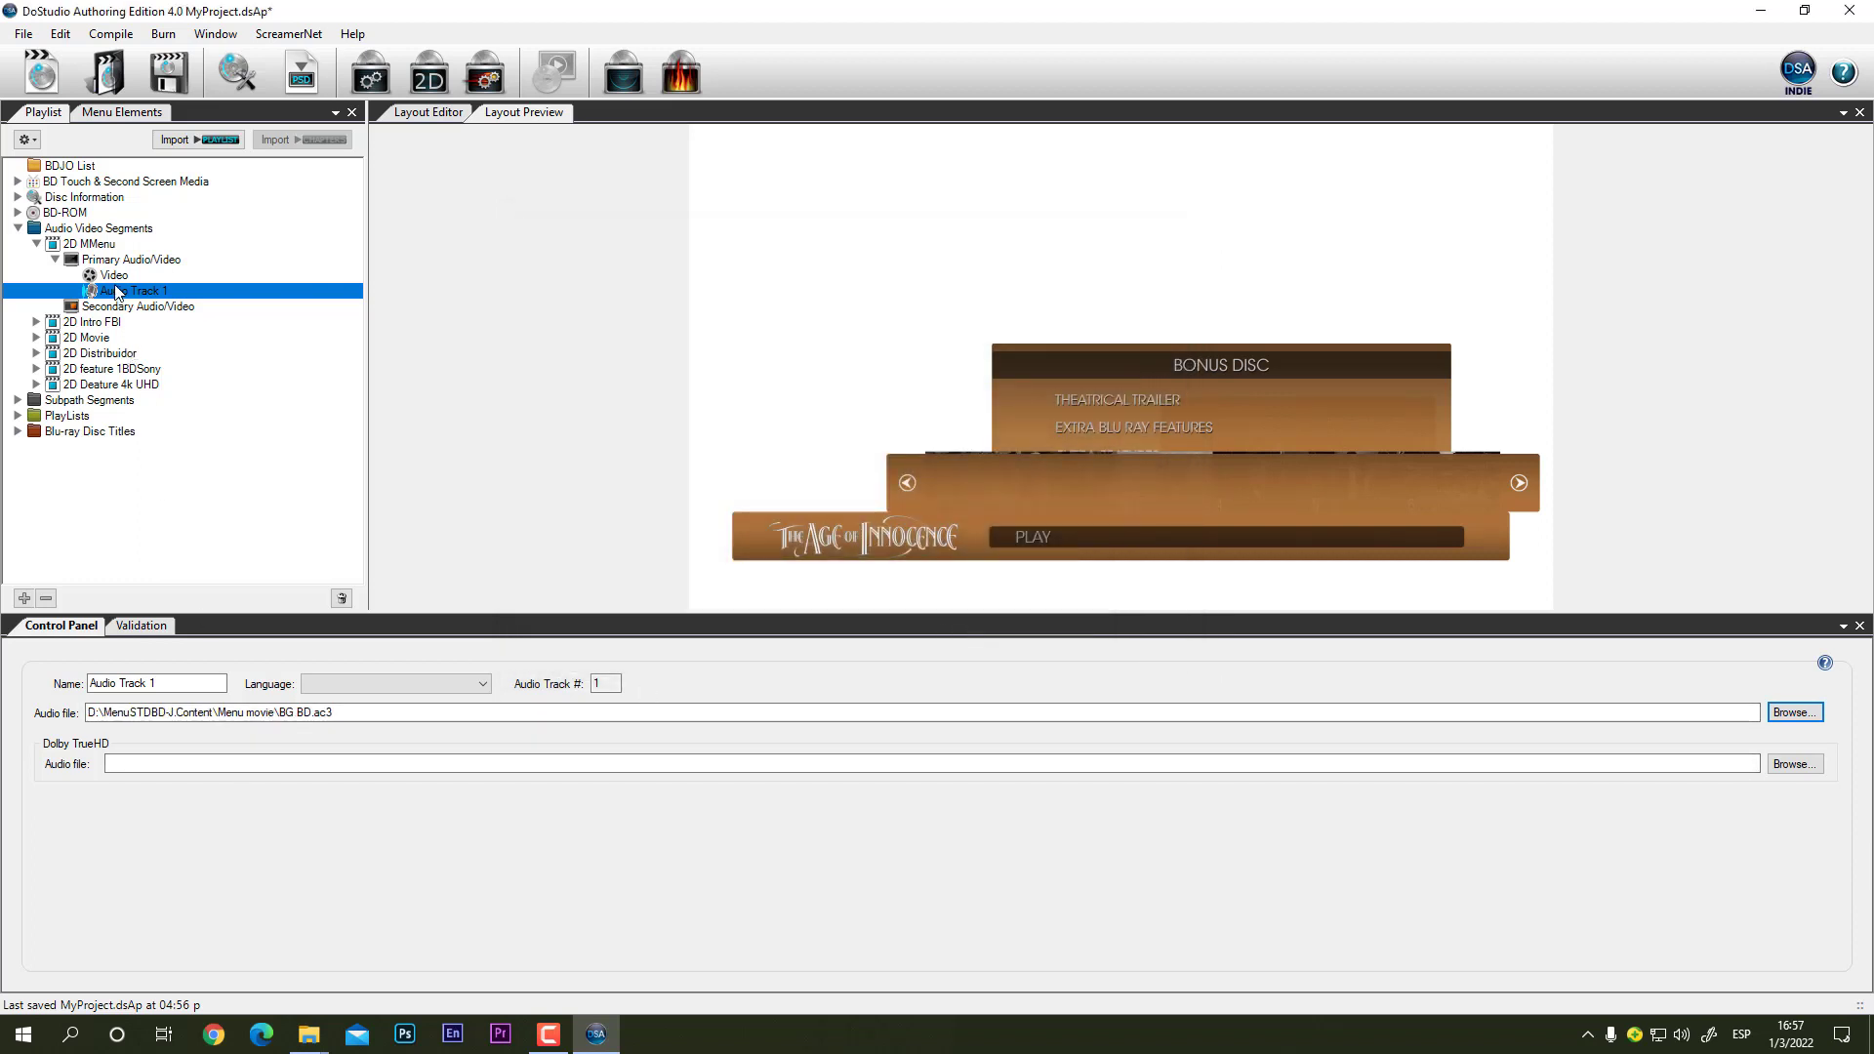
Step: Relink the primary video of the 2D Intro FBI segment to AntiPiracy_FBI_Warning.m2v in the Intros Demux\Sony FBI folder
left_click(36, 322)
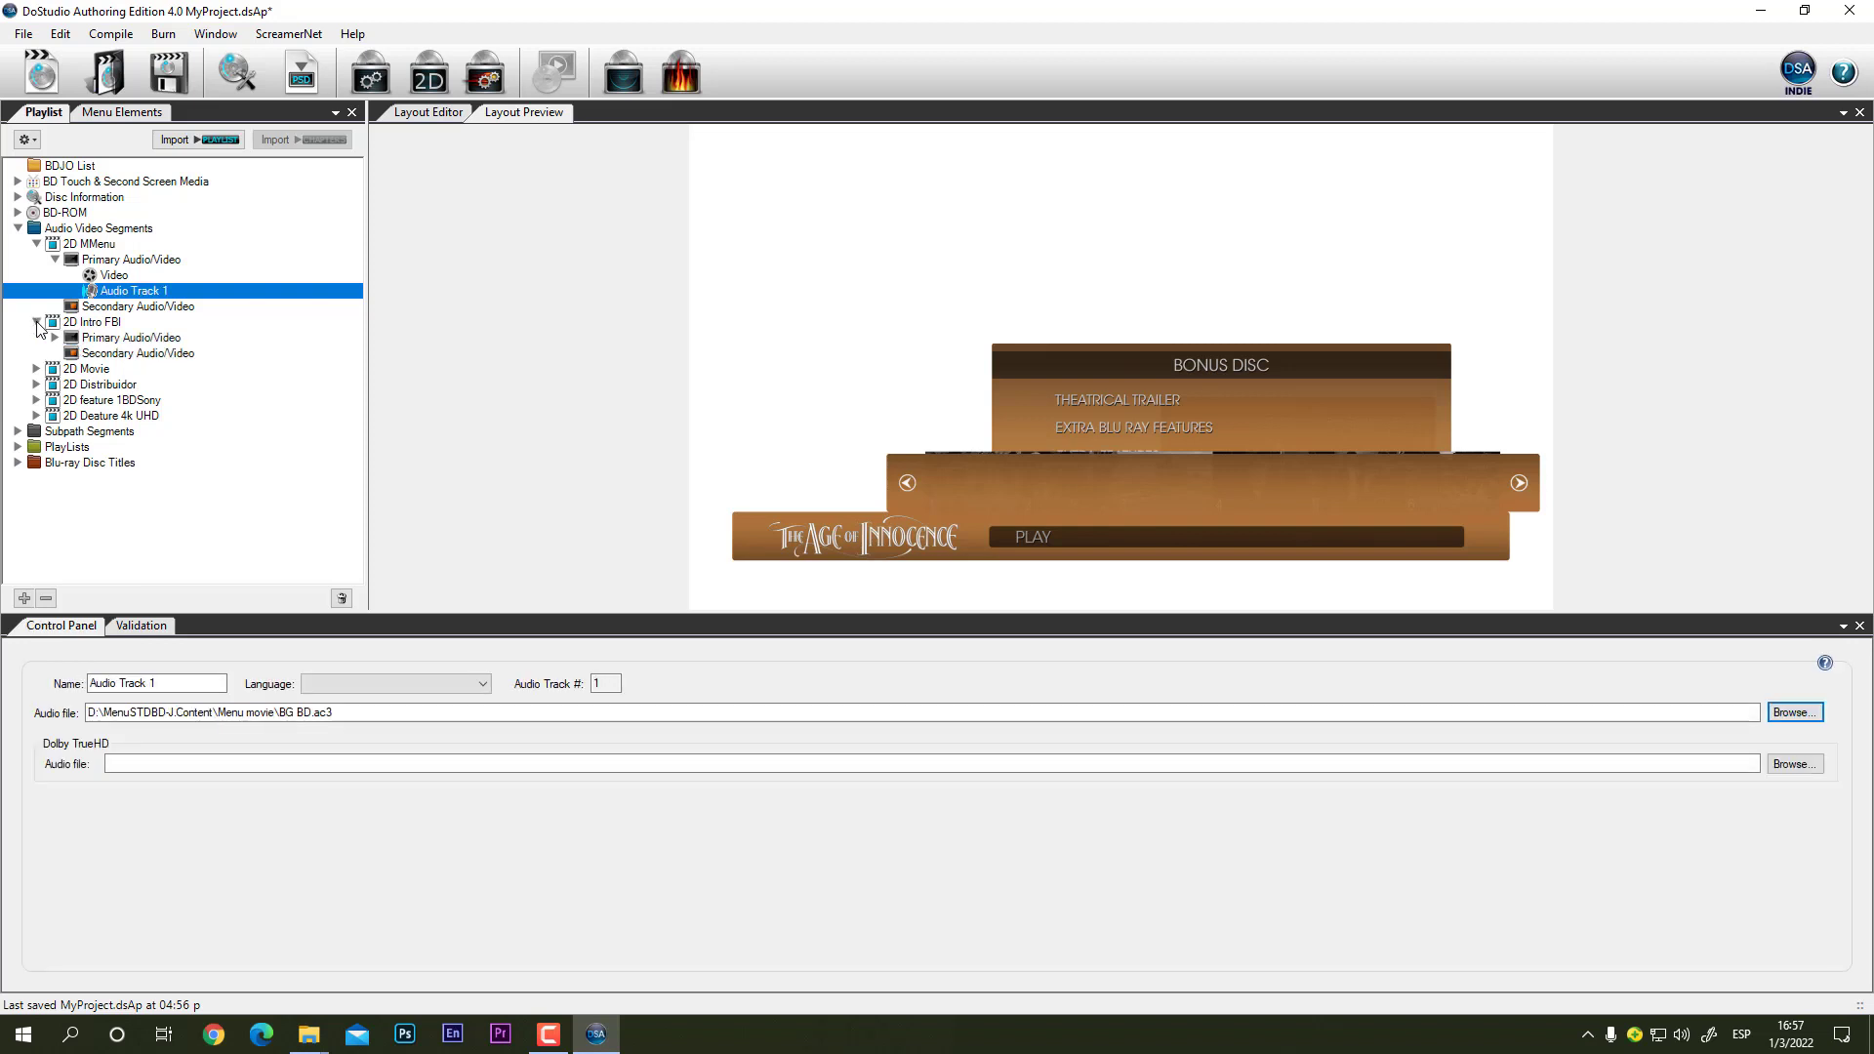
left_click(55, 338)
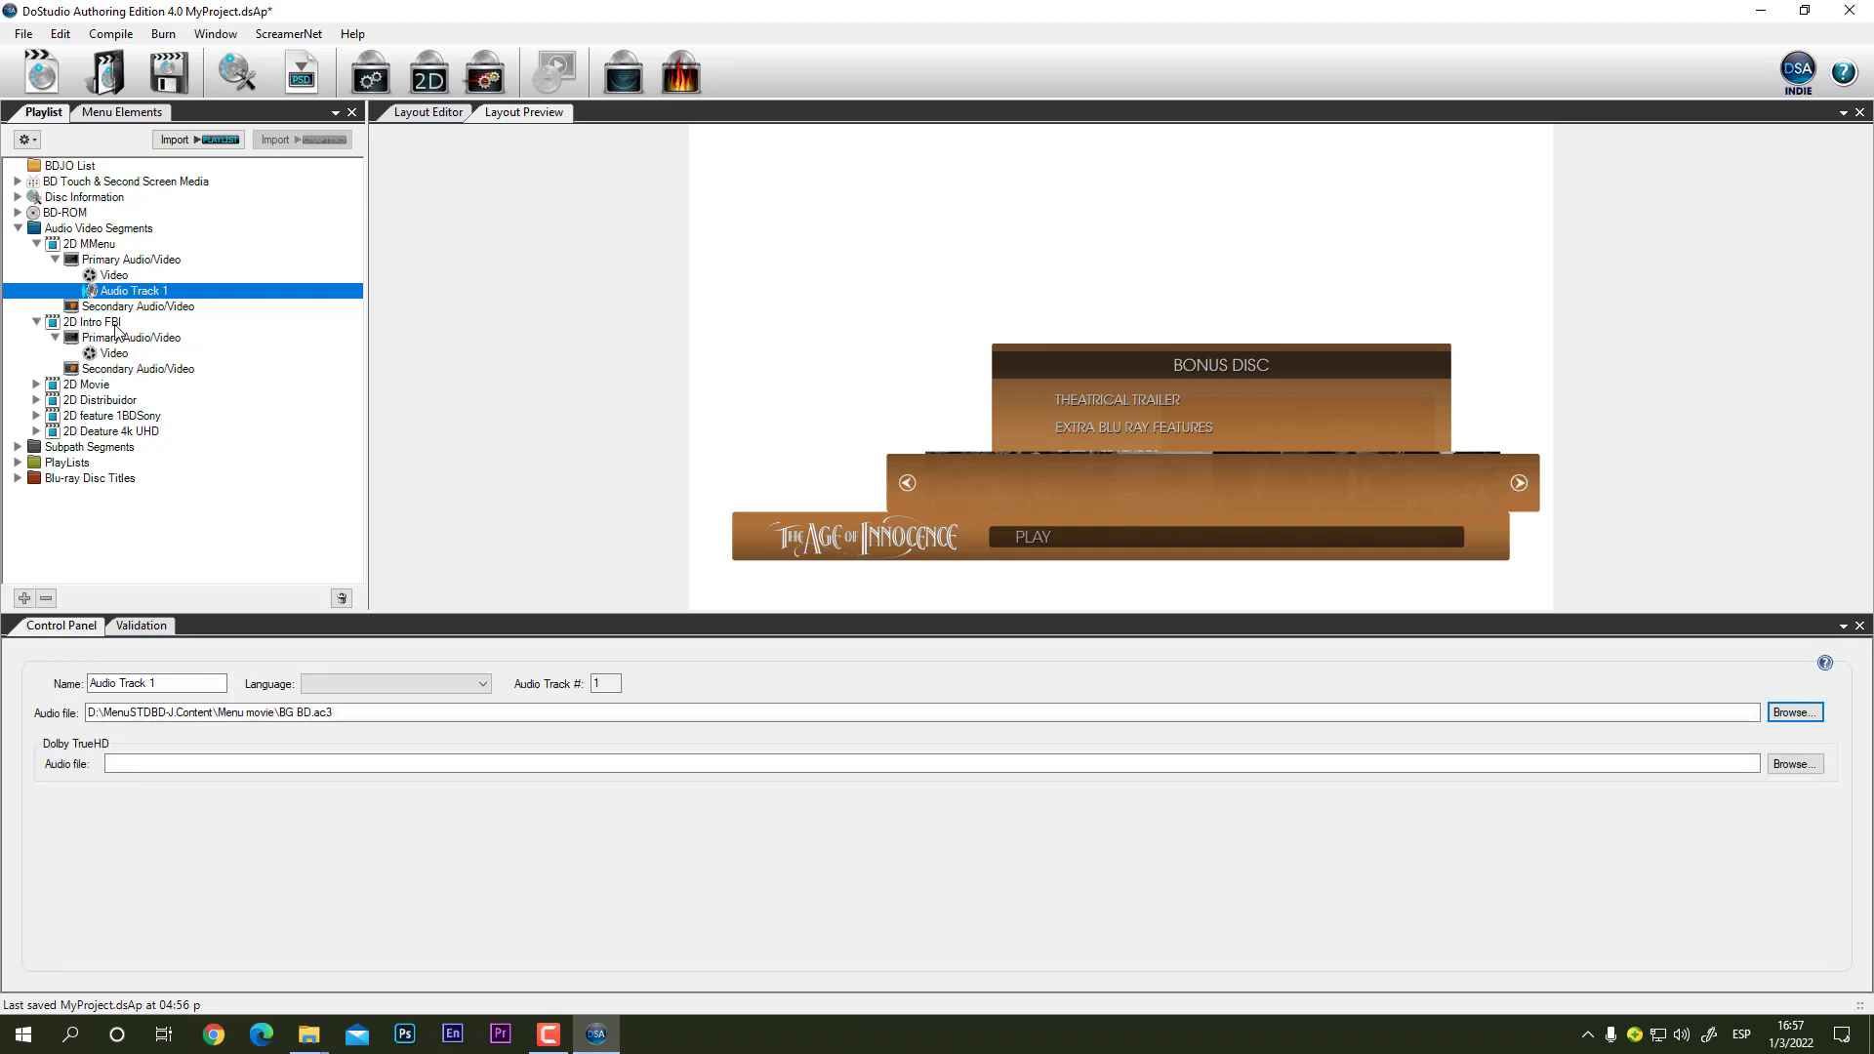
left_click(114, 356)
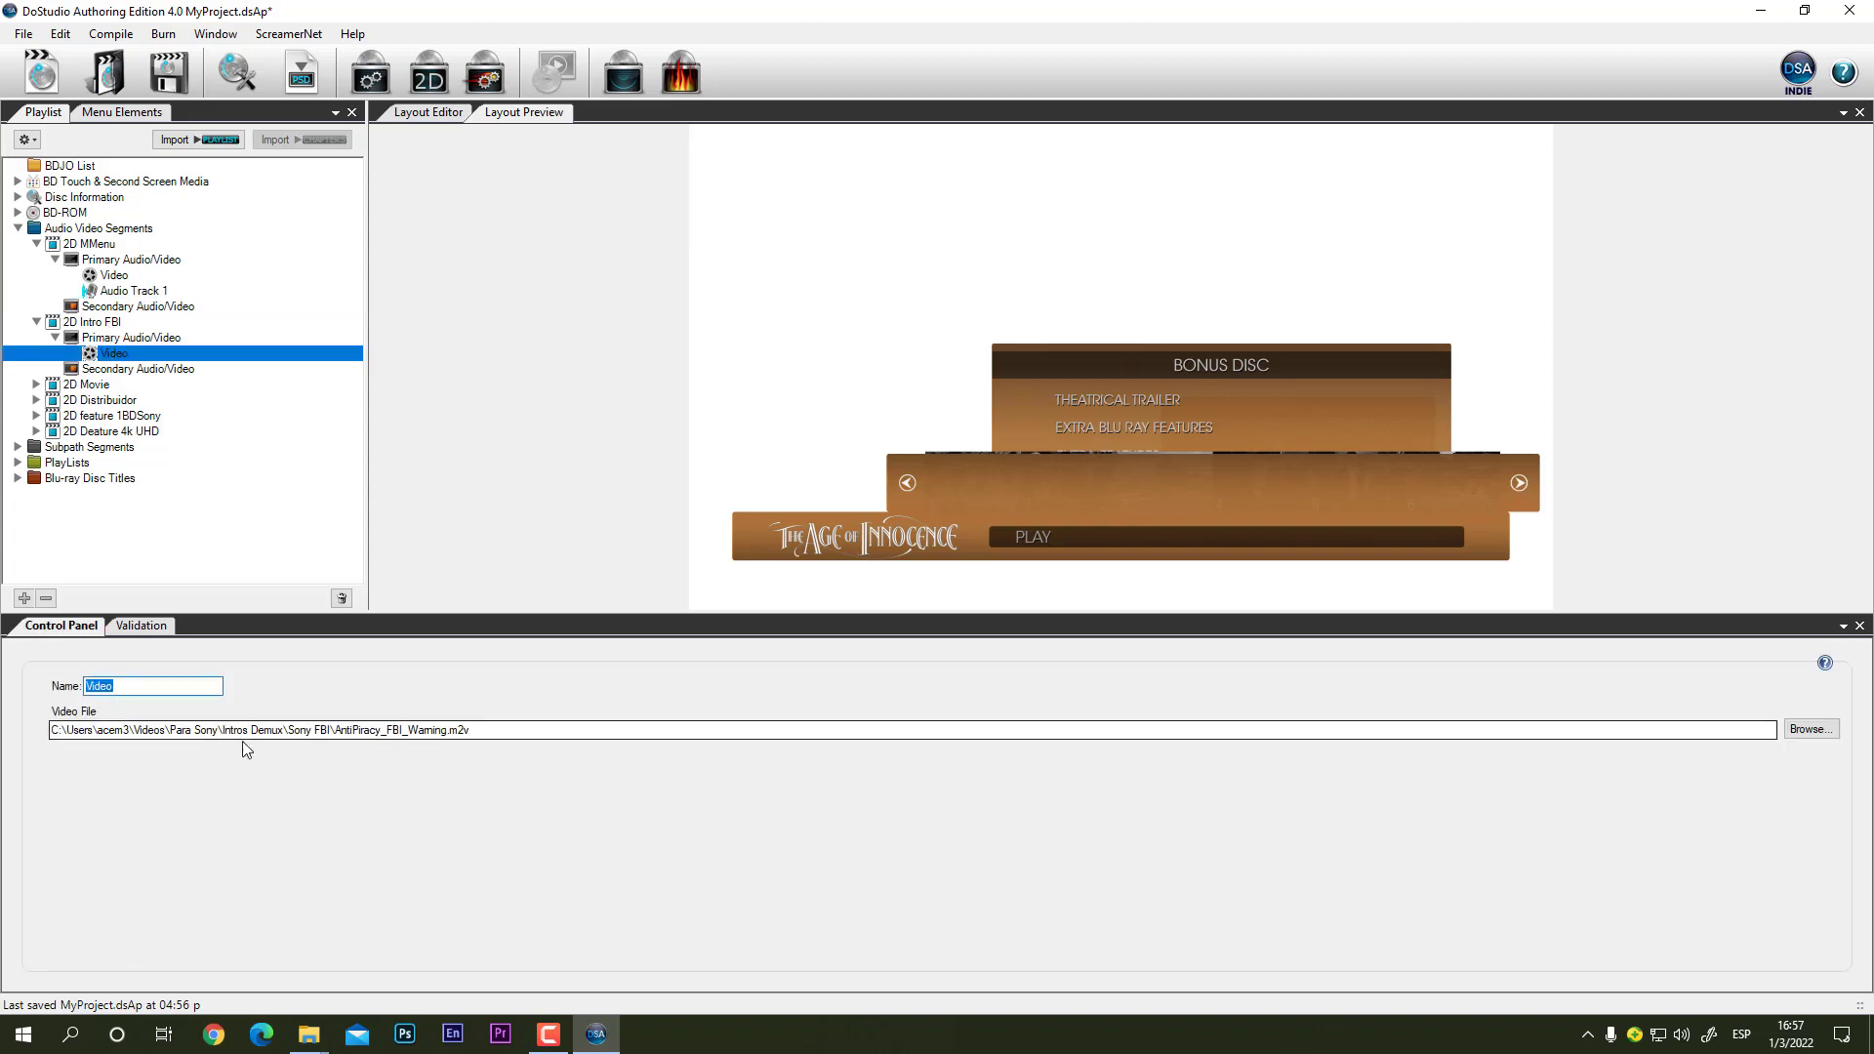
left_click(1811, 729)
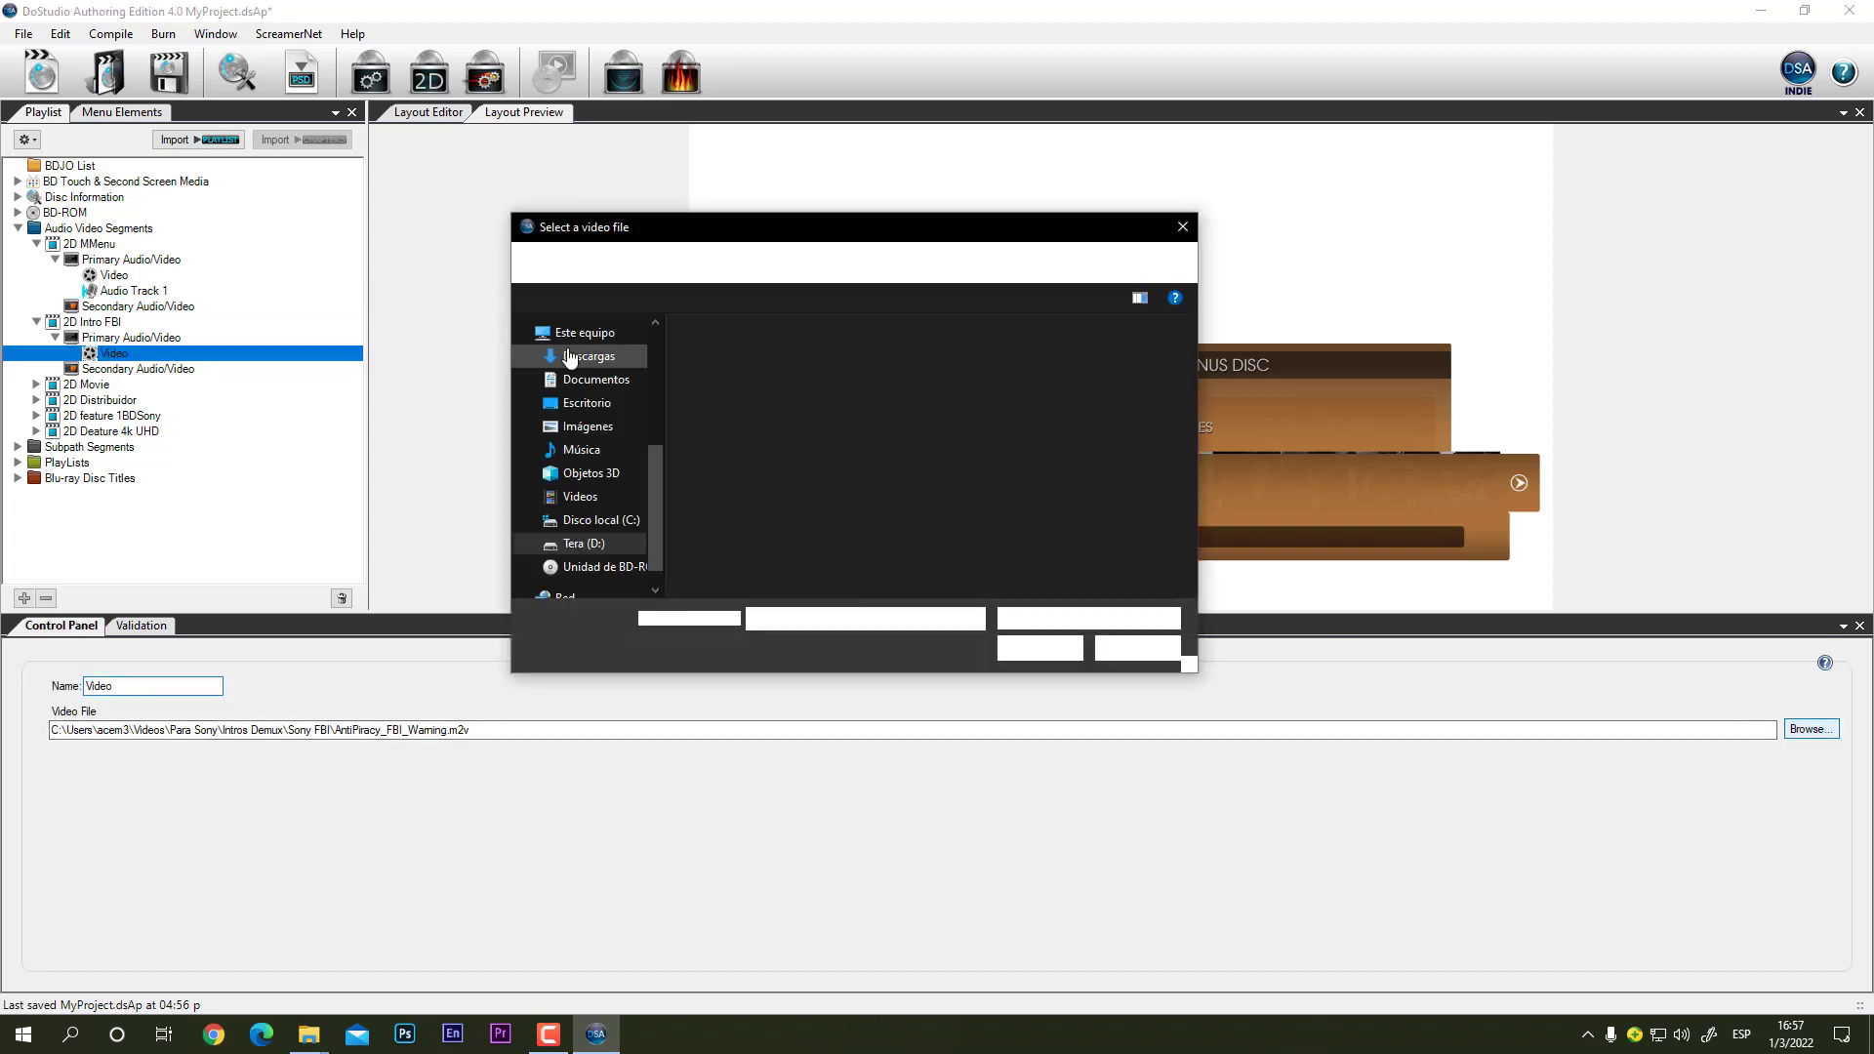
left_click(605, 261)
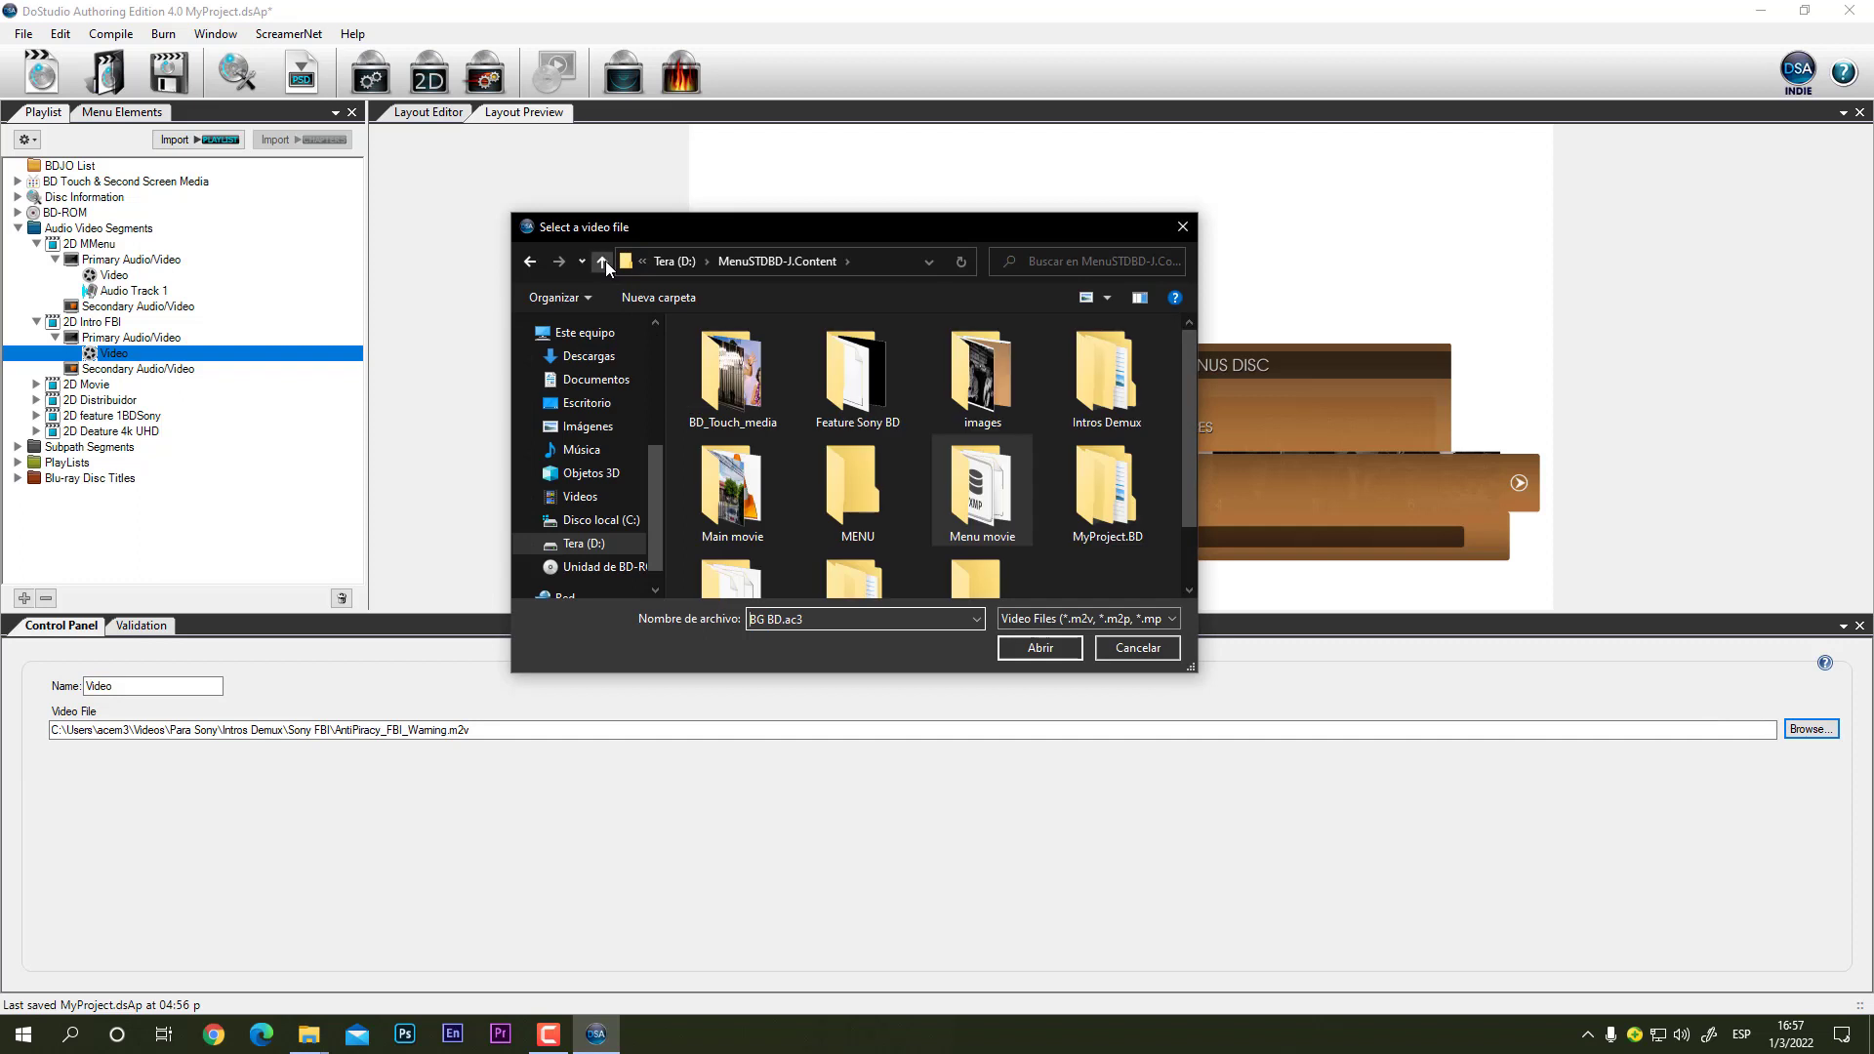
double_click(1081, 387)
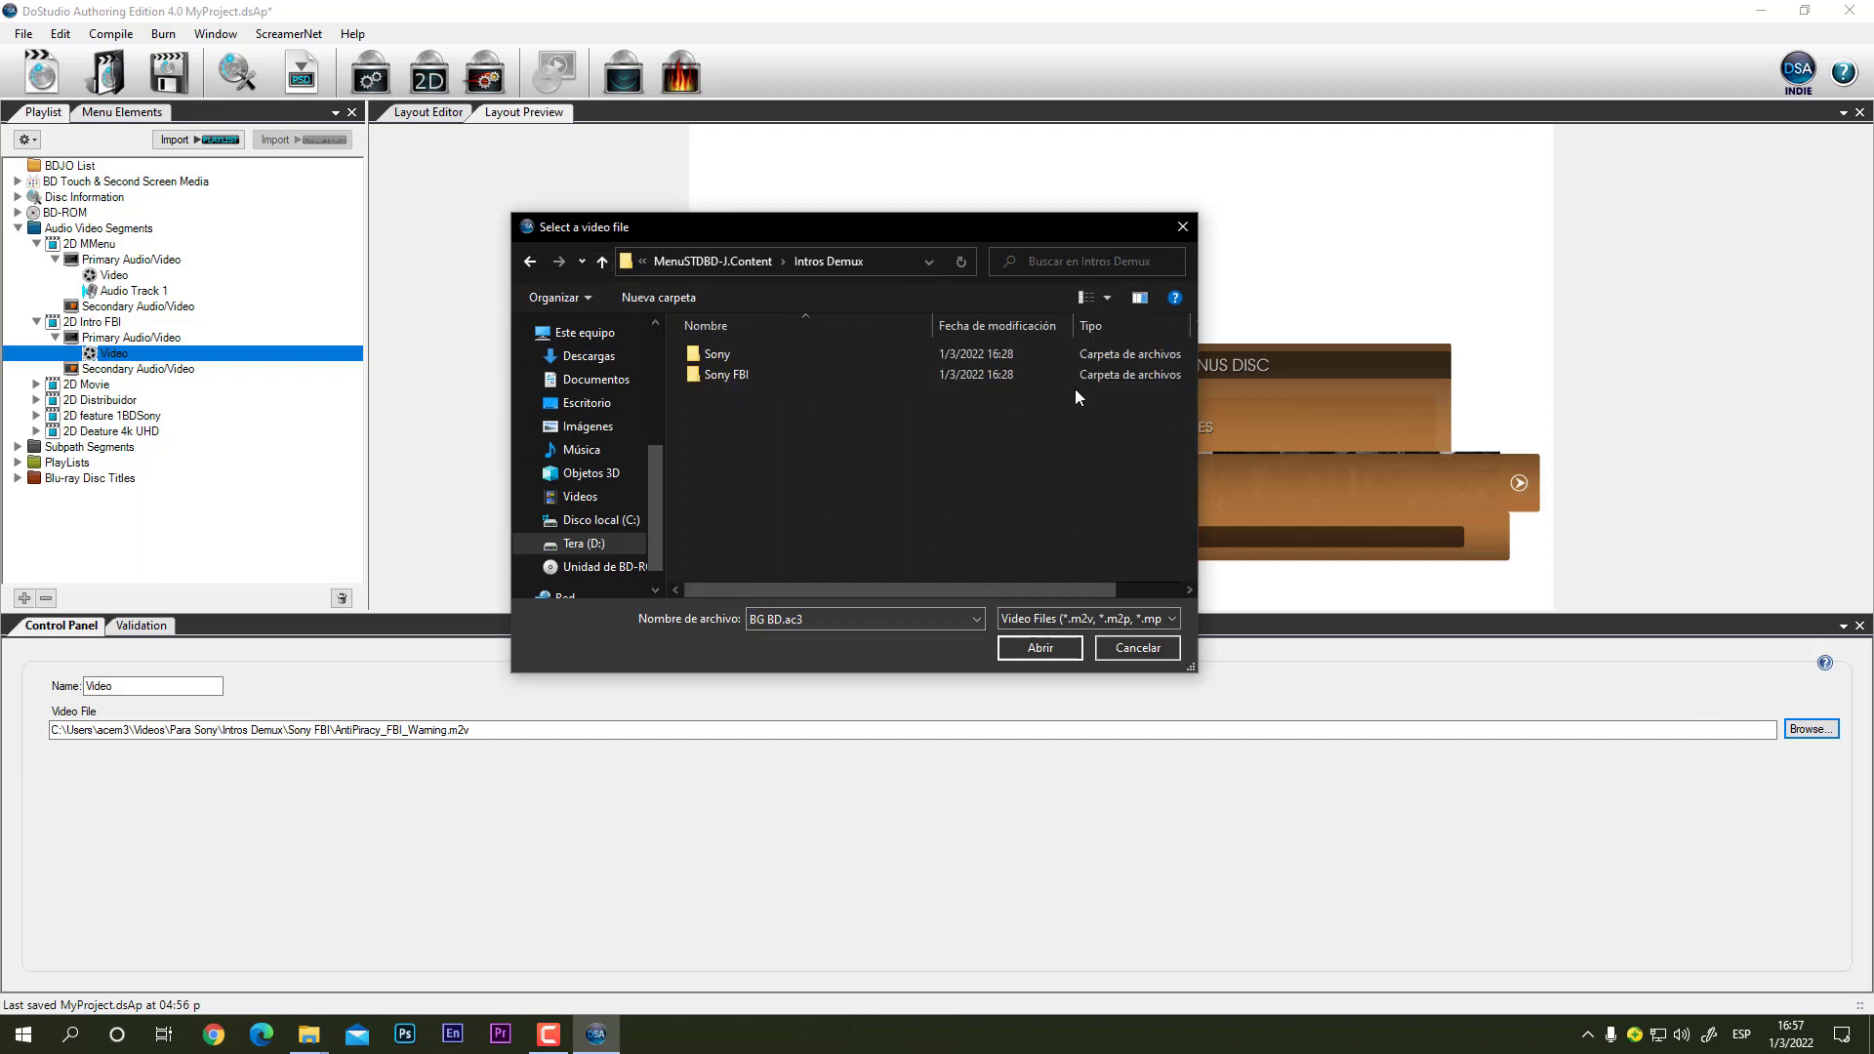
double_click(748, 371)
left_click(734, 369)
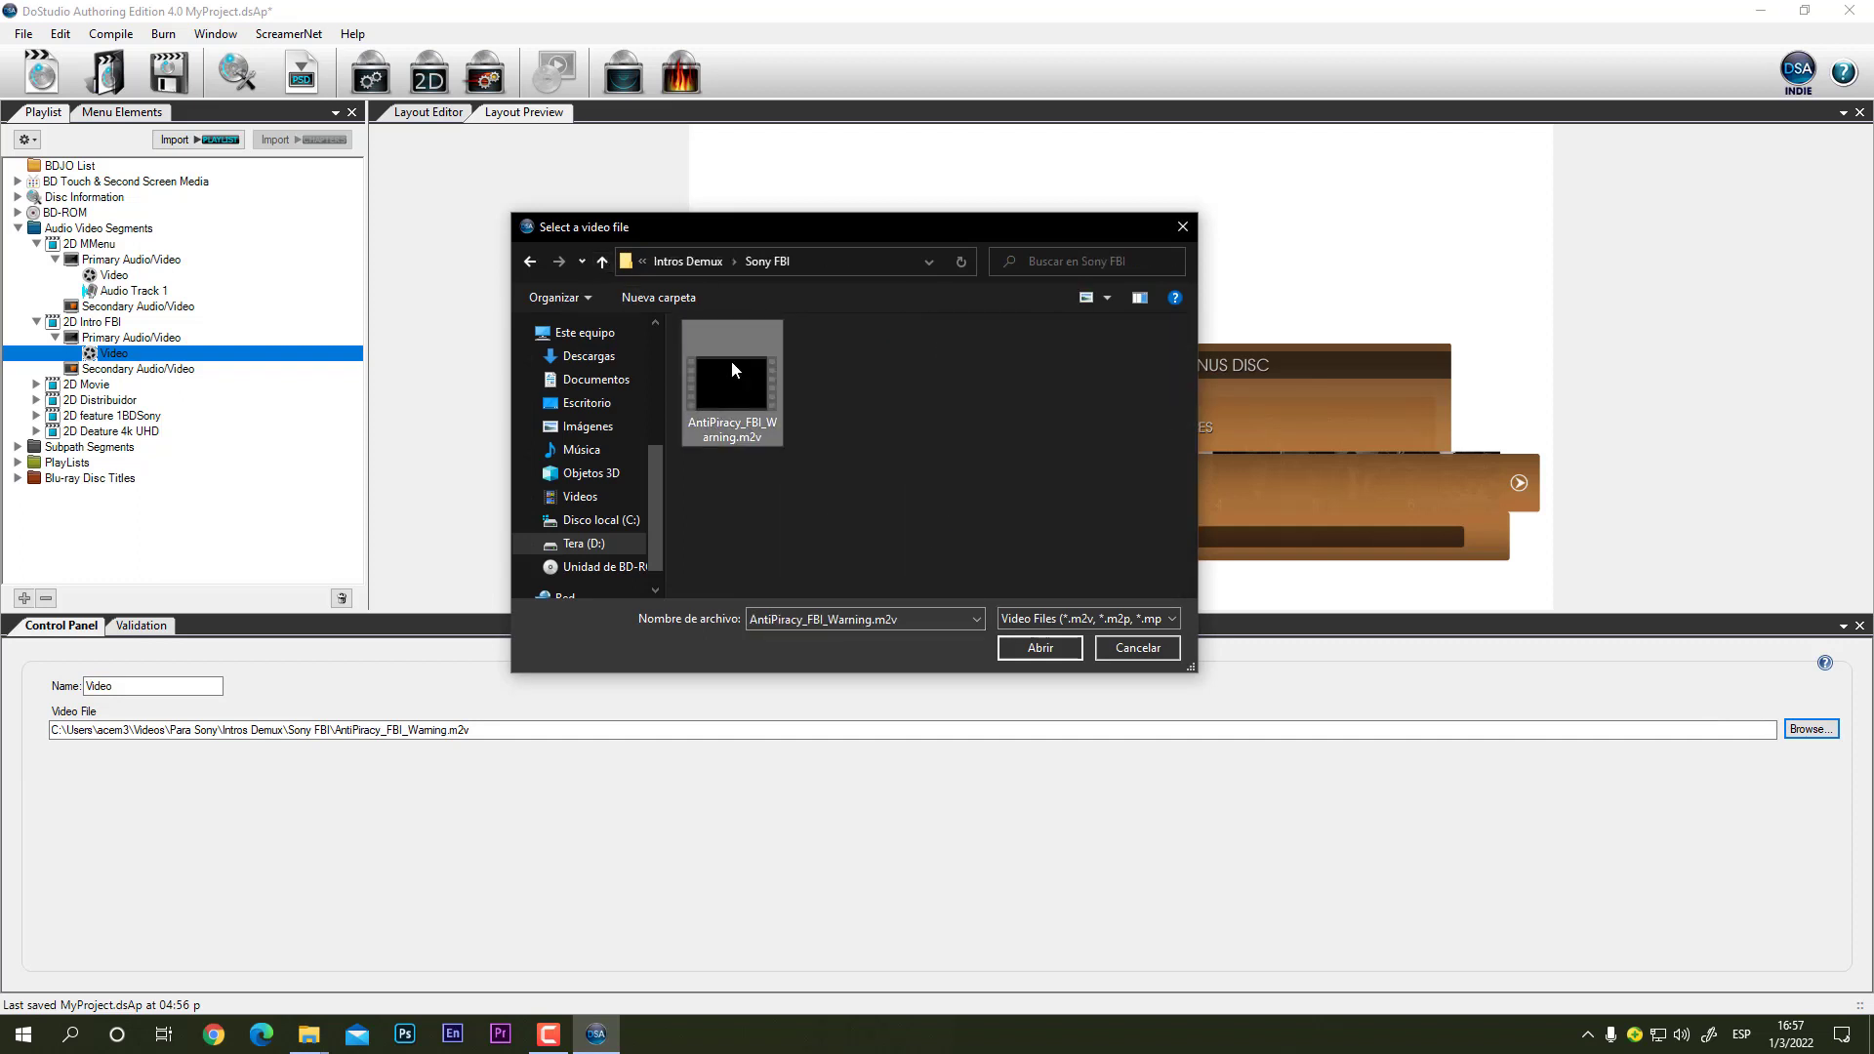
left_click(1031, 644)
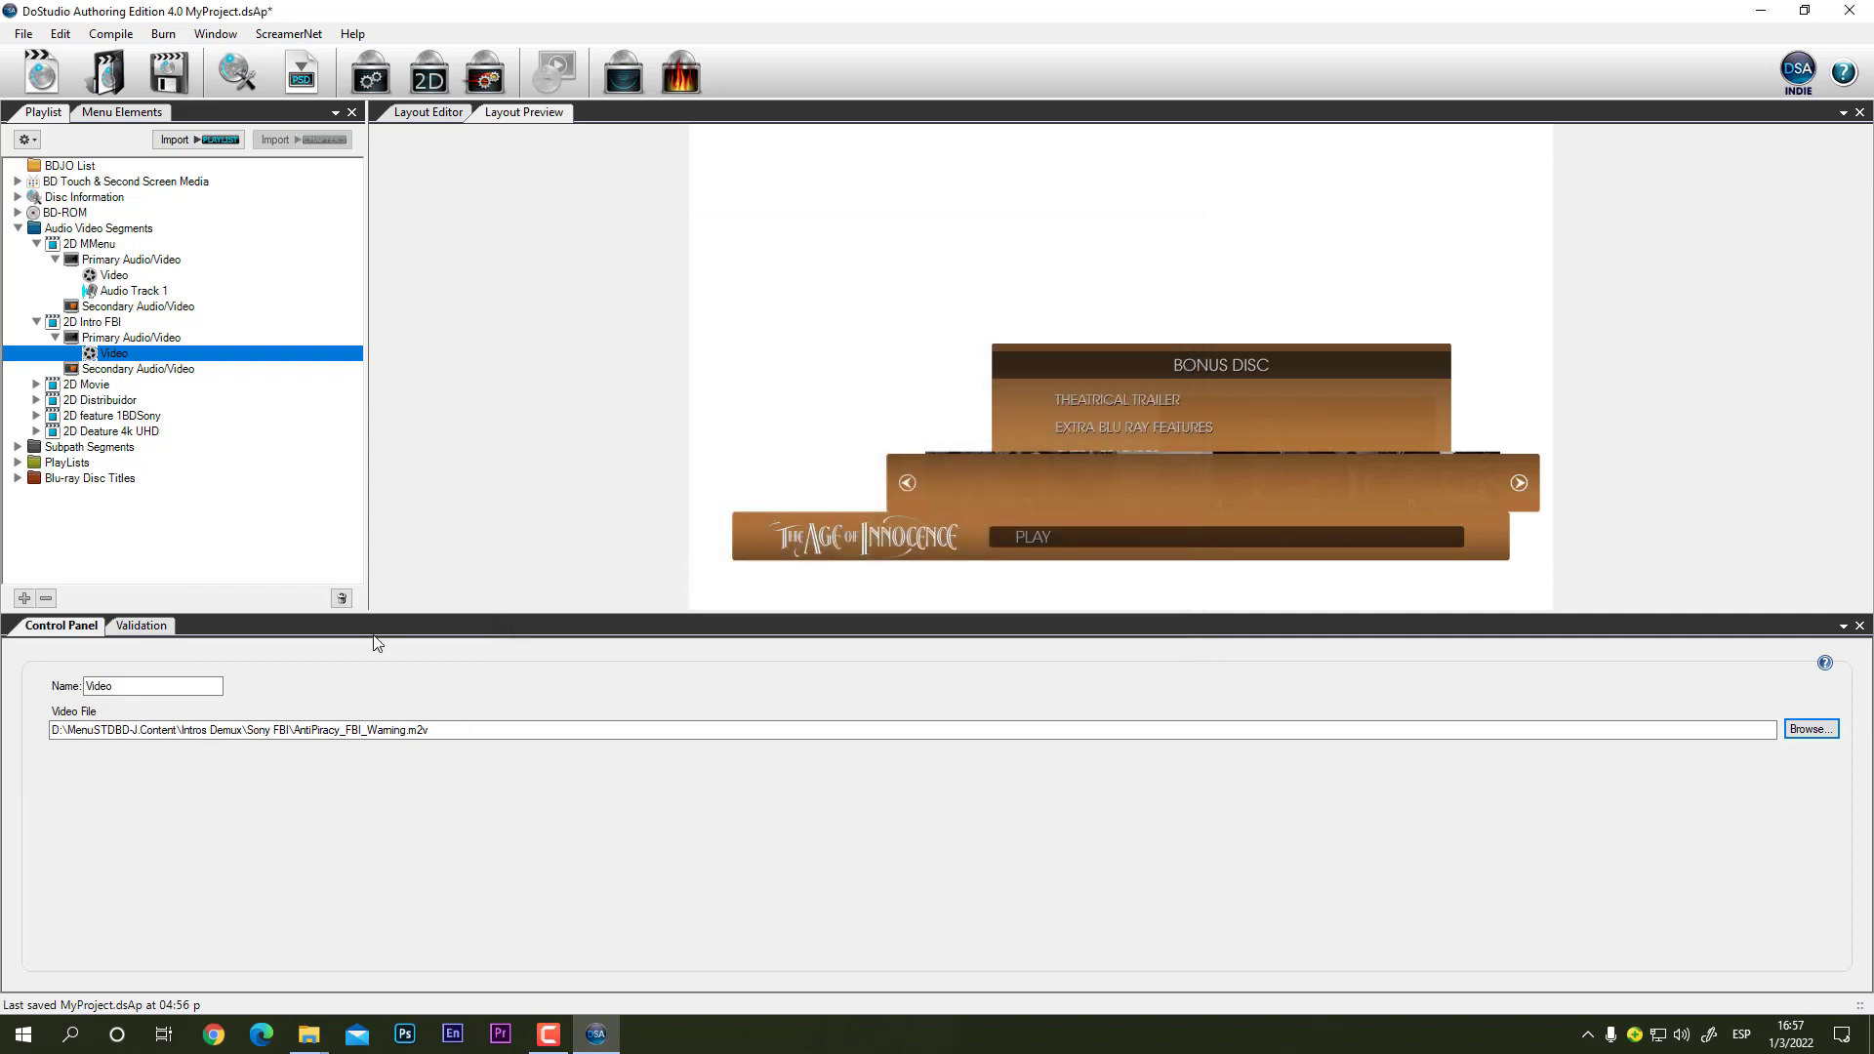
left_click(126, 369)
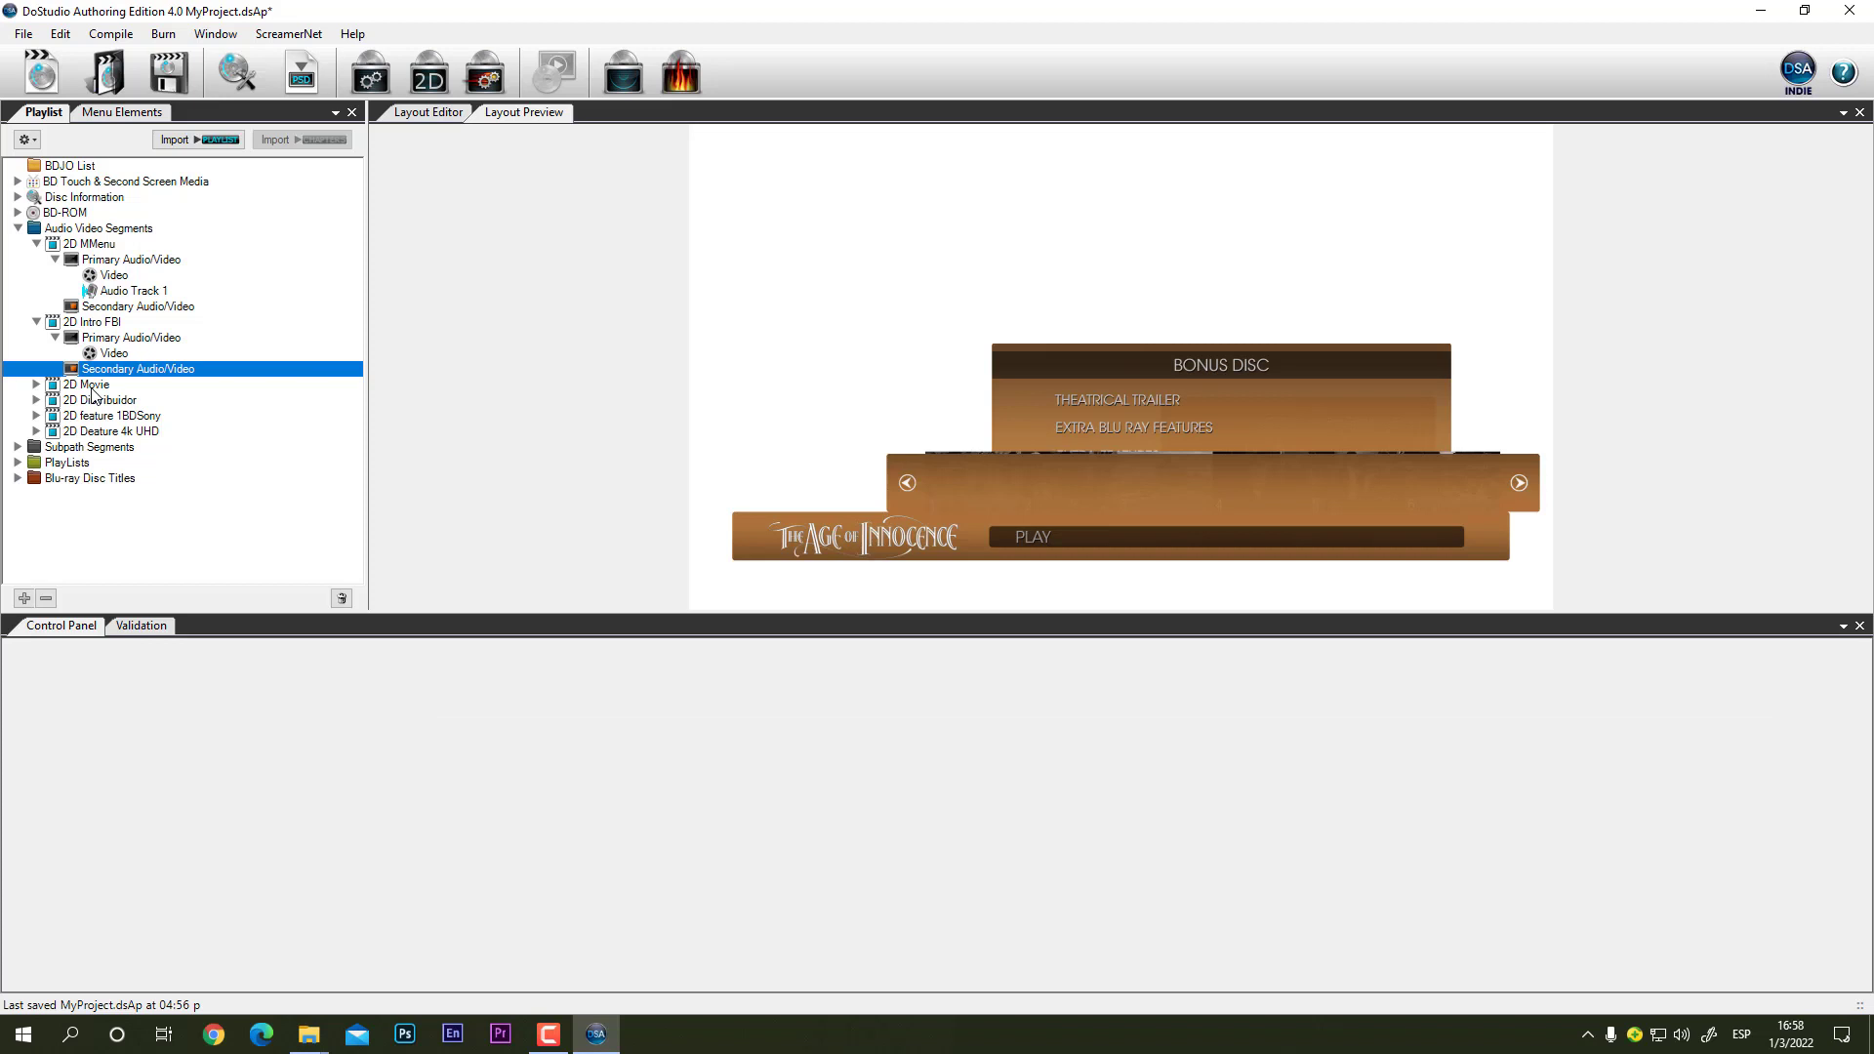
Step: Relink the primary video of the 2D Movie segment to Playlist 0.m2v in the Main movie folder of MenuSTDBD-J.Content
left_click(91, 386)
left_click(38, 385)
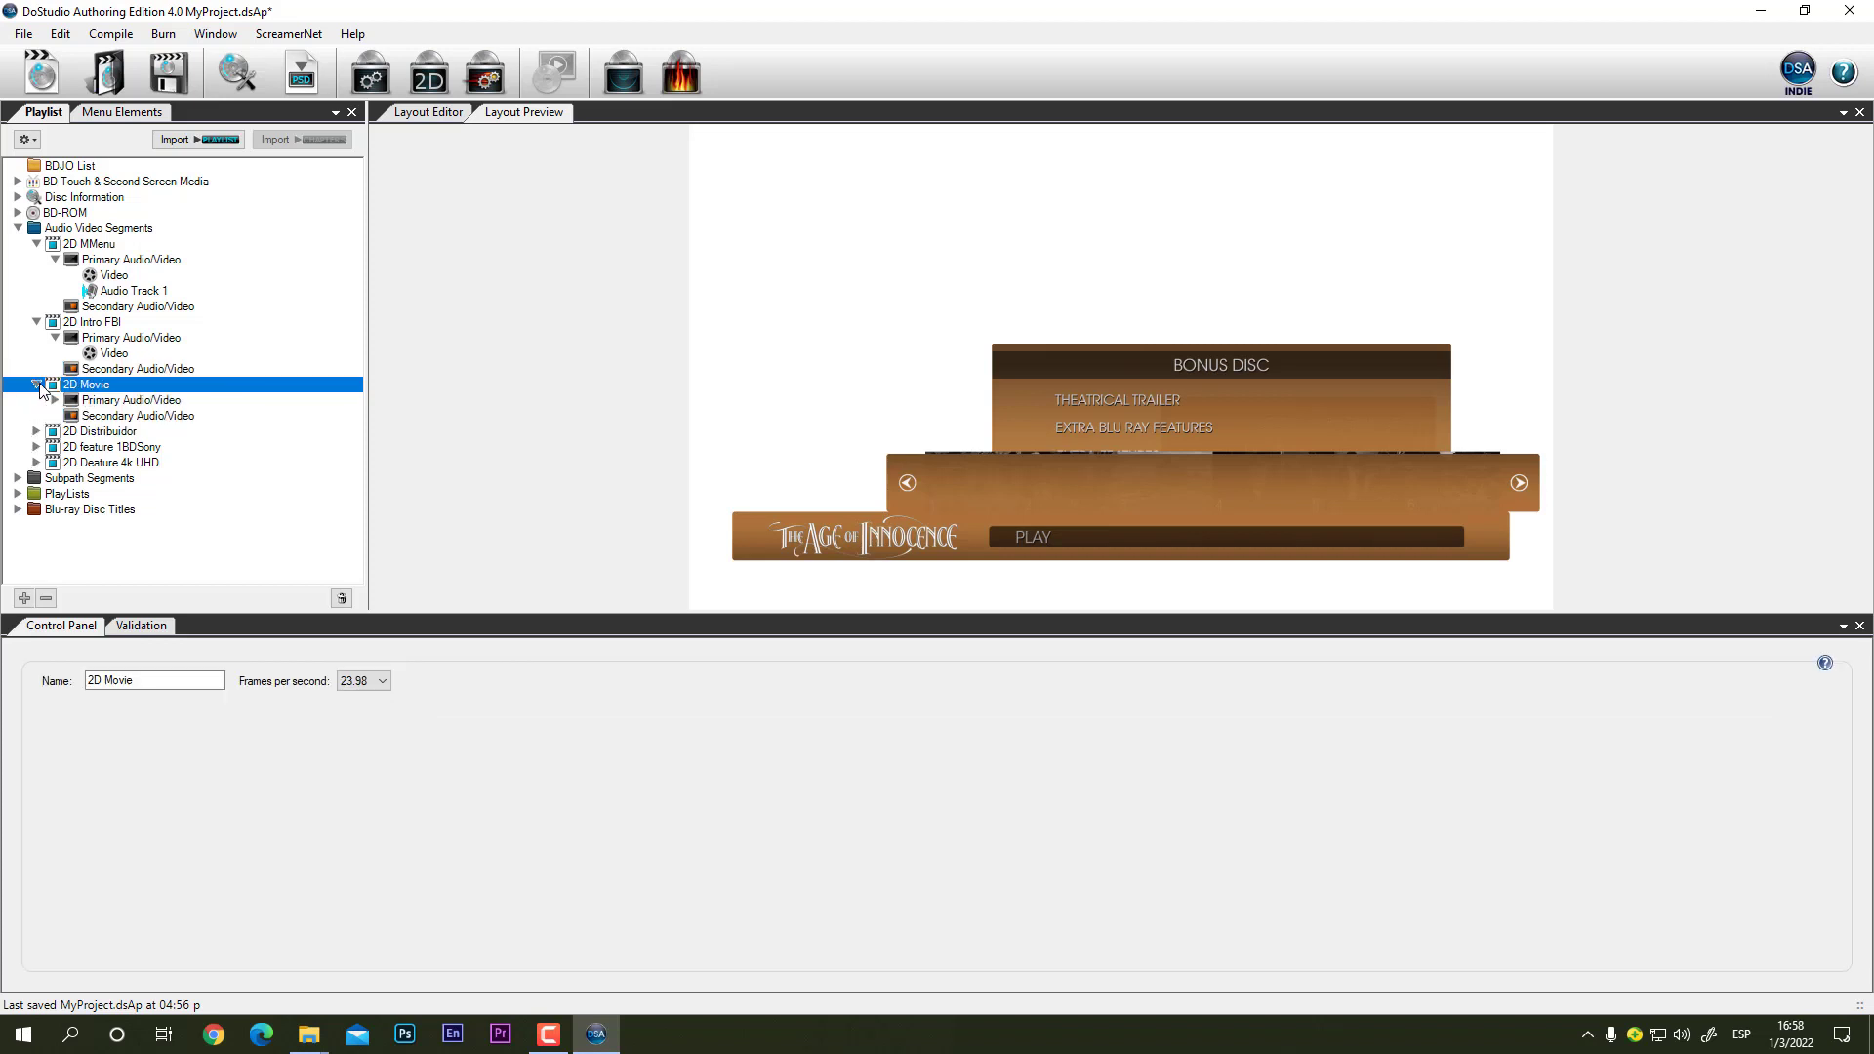
left_click(55, 401)
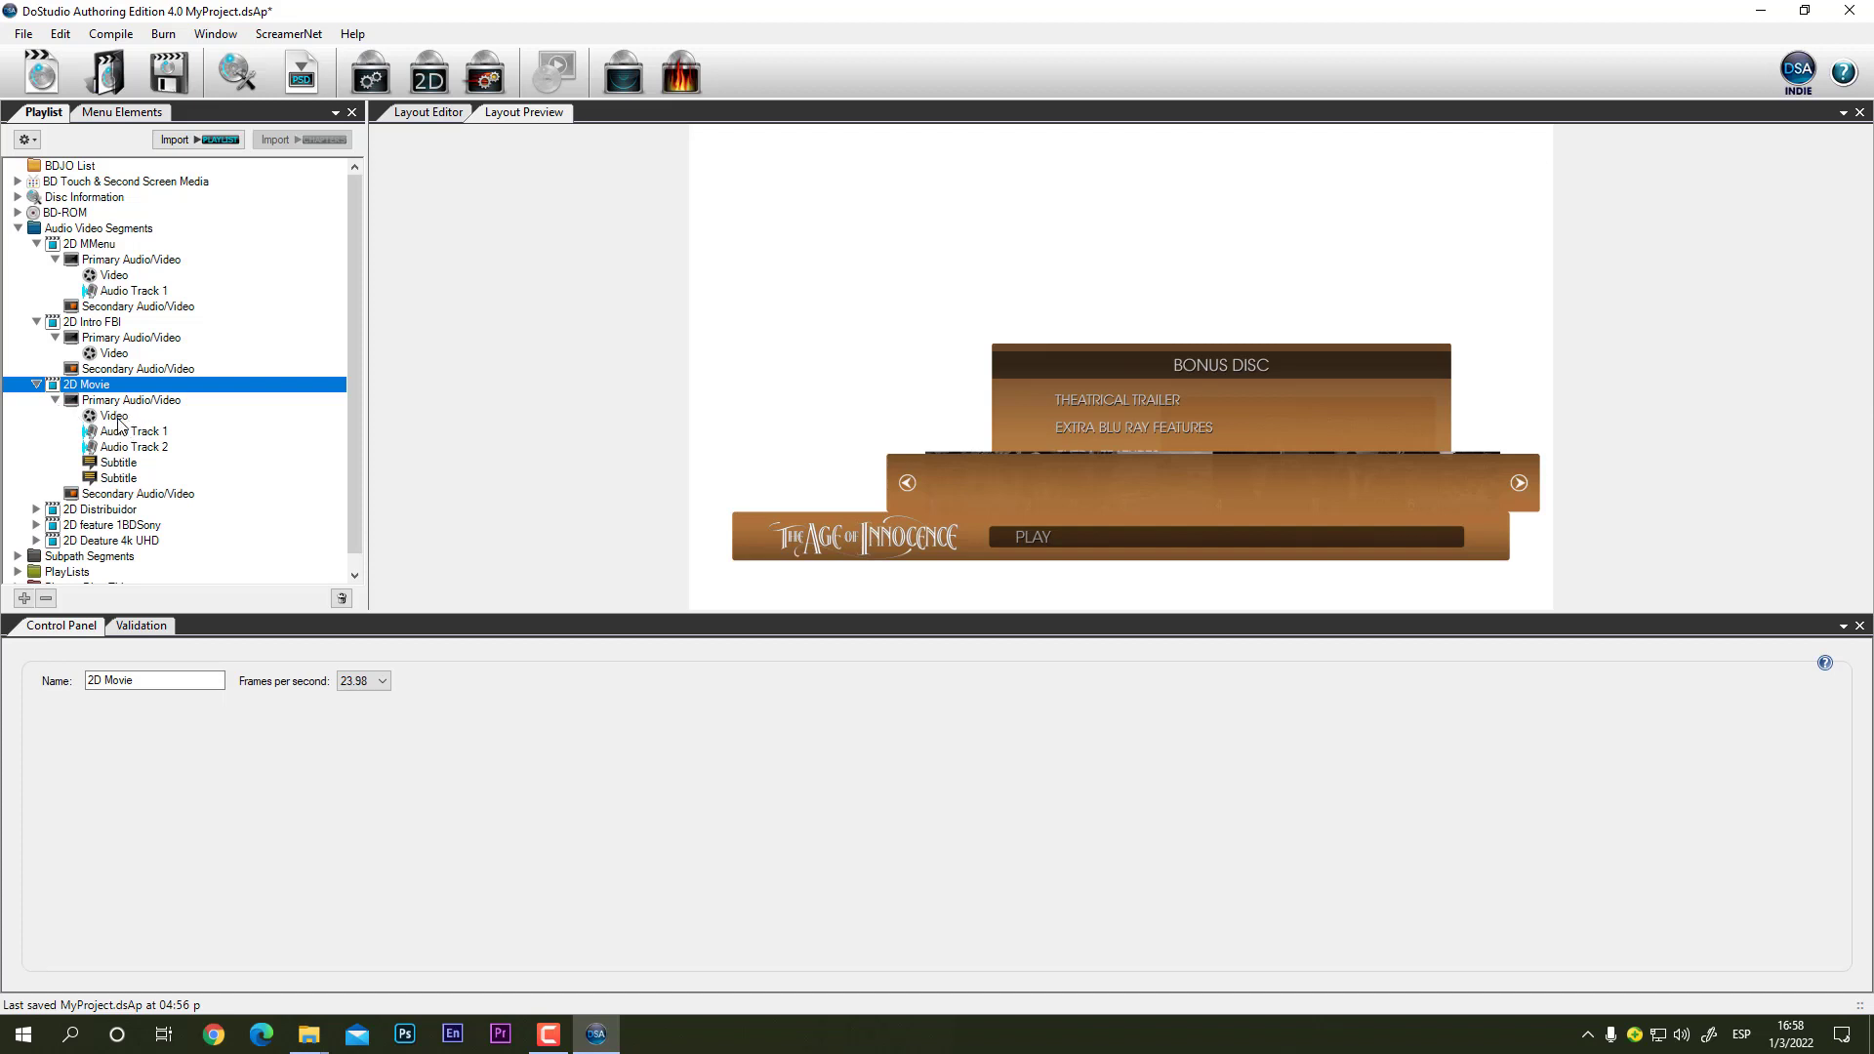
left_click(115, 417)
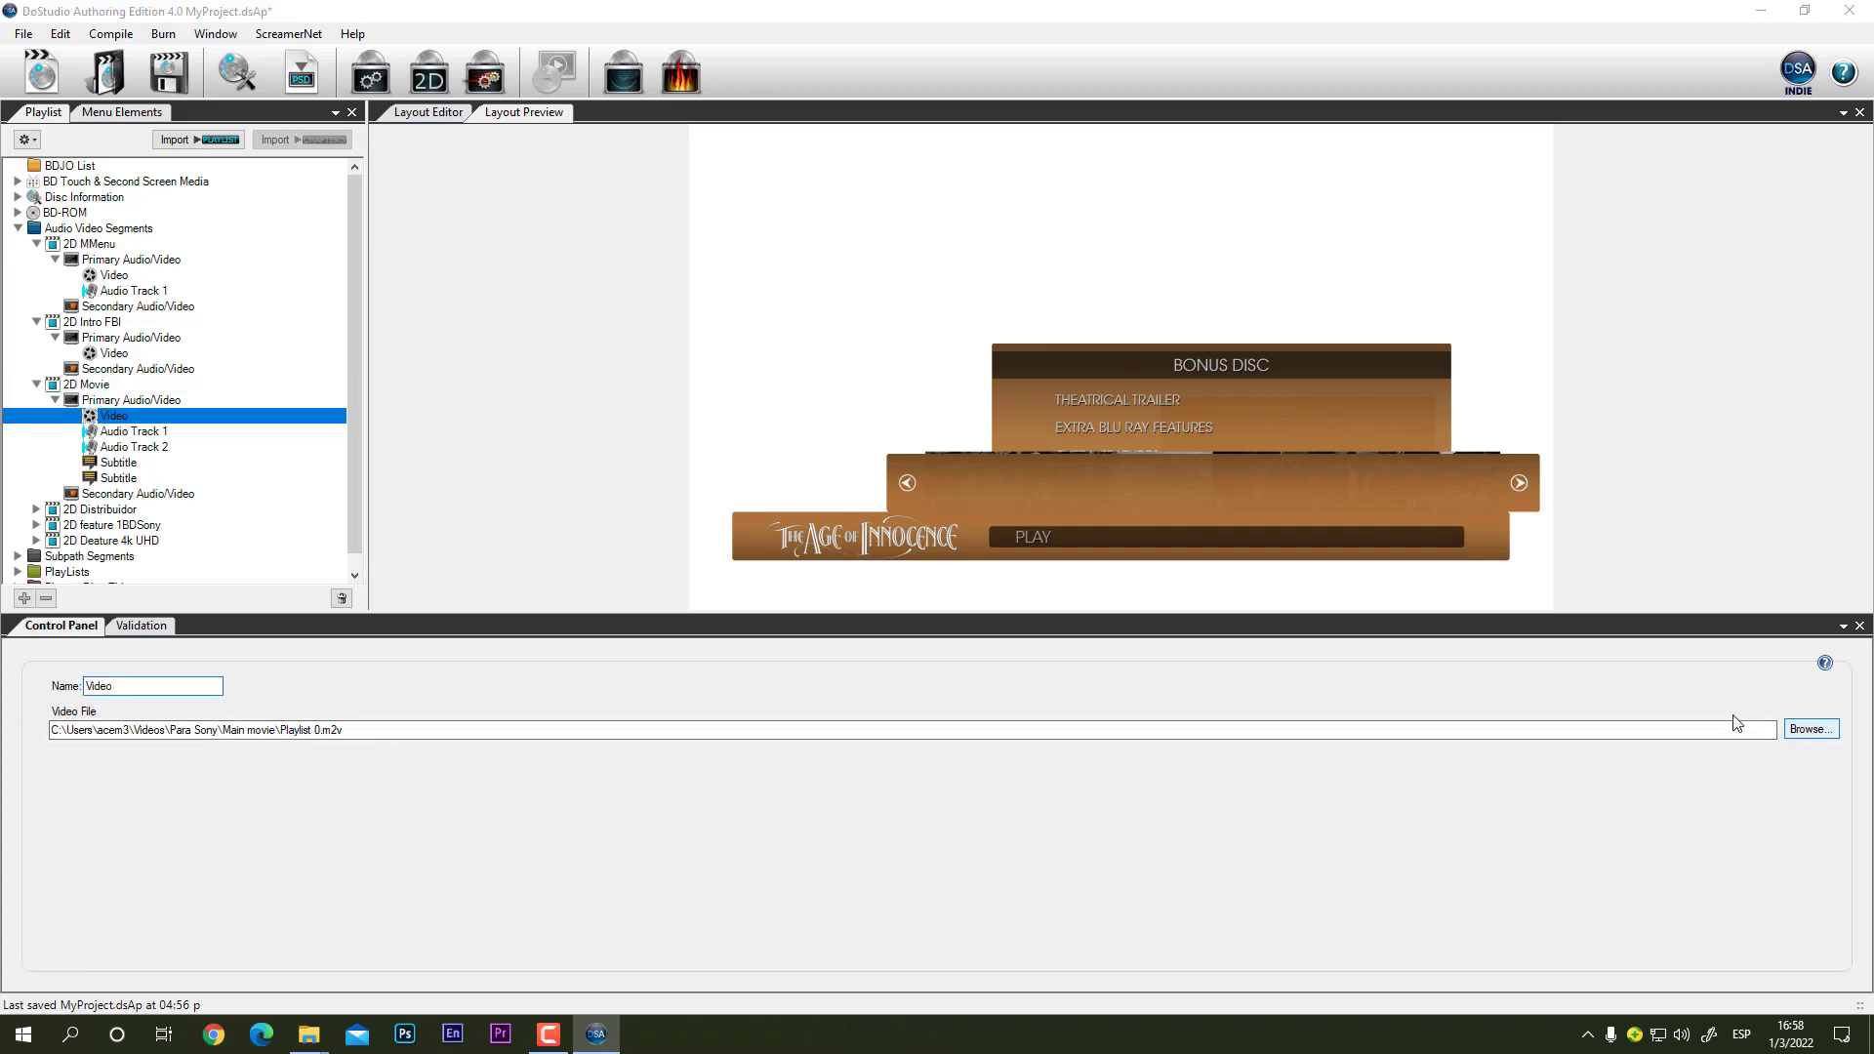
left_click(1810, 729)
left_click(602, 260)
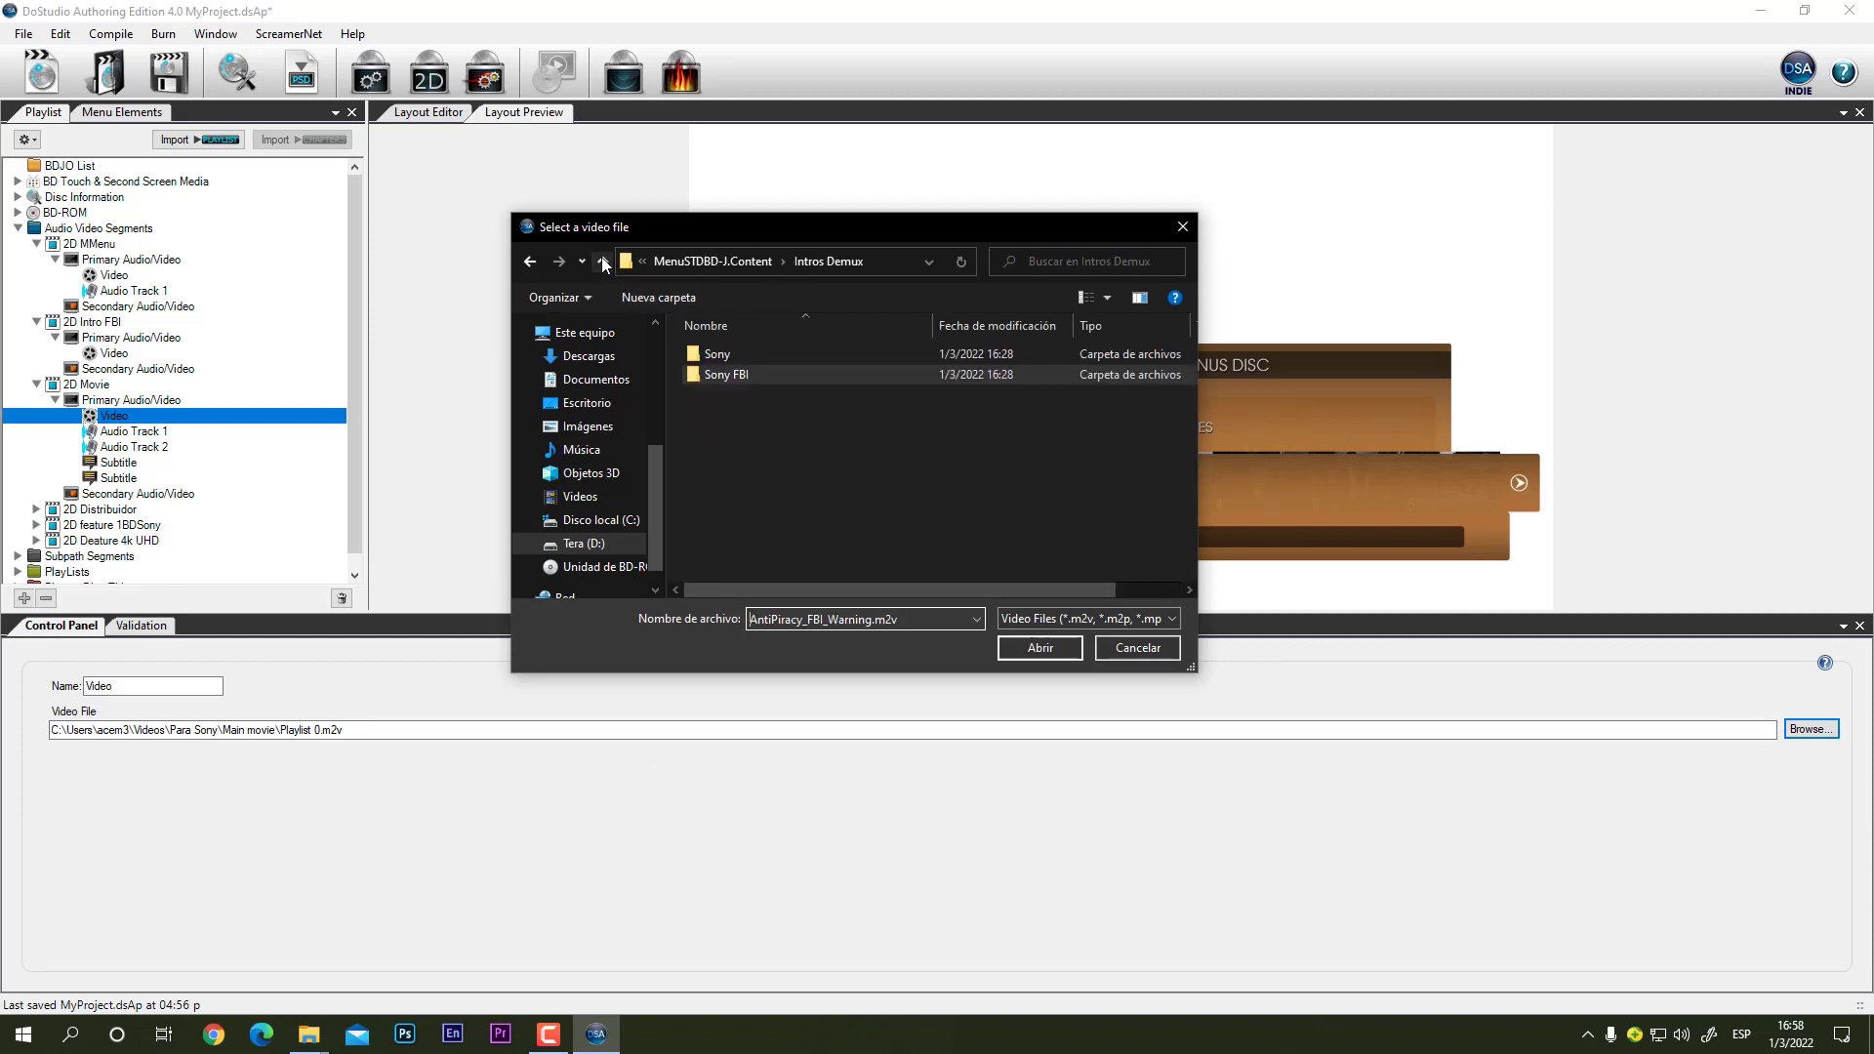
left_click(602, 261)
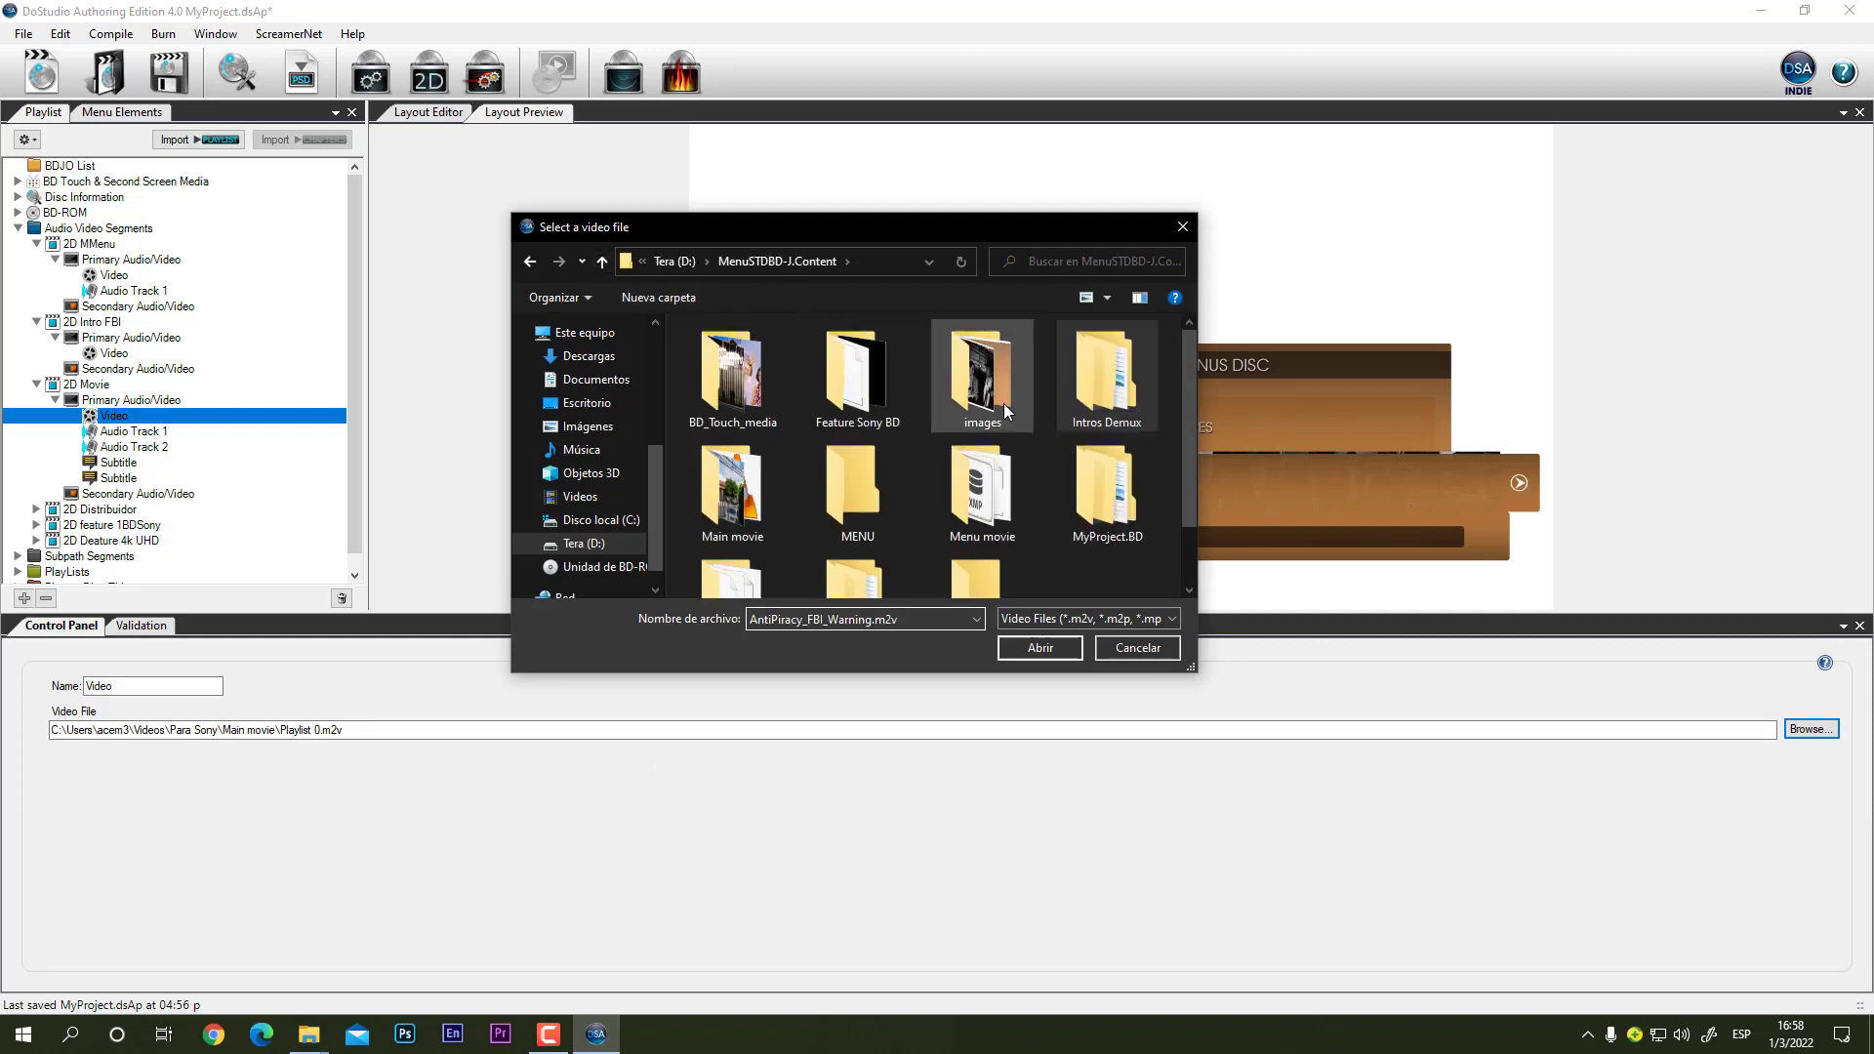
double_click(742, 497)
left_click(735, 408)
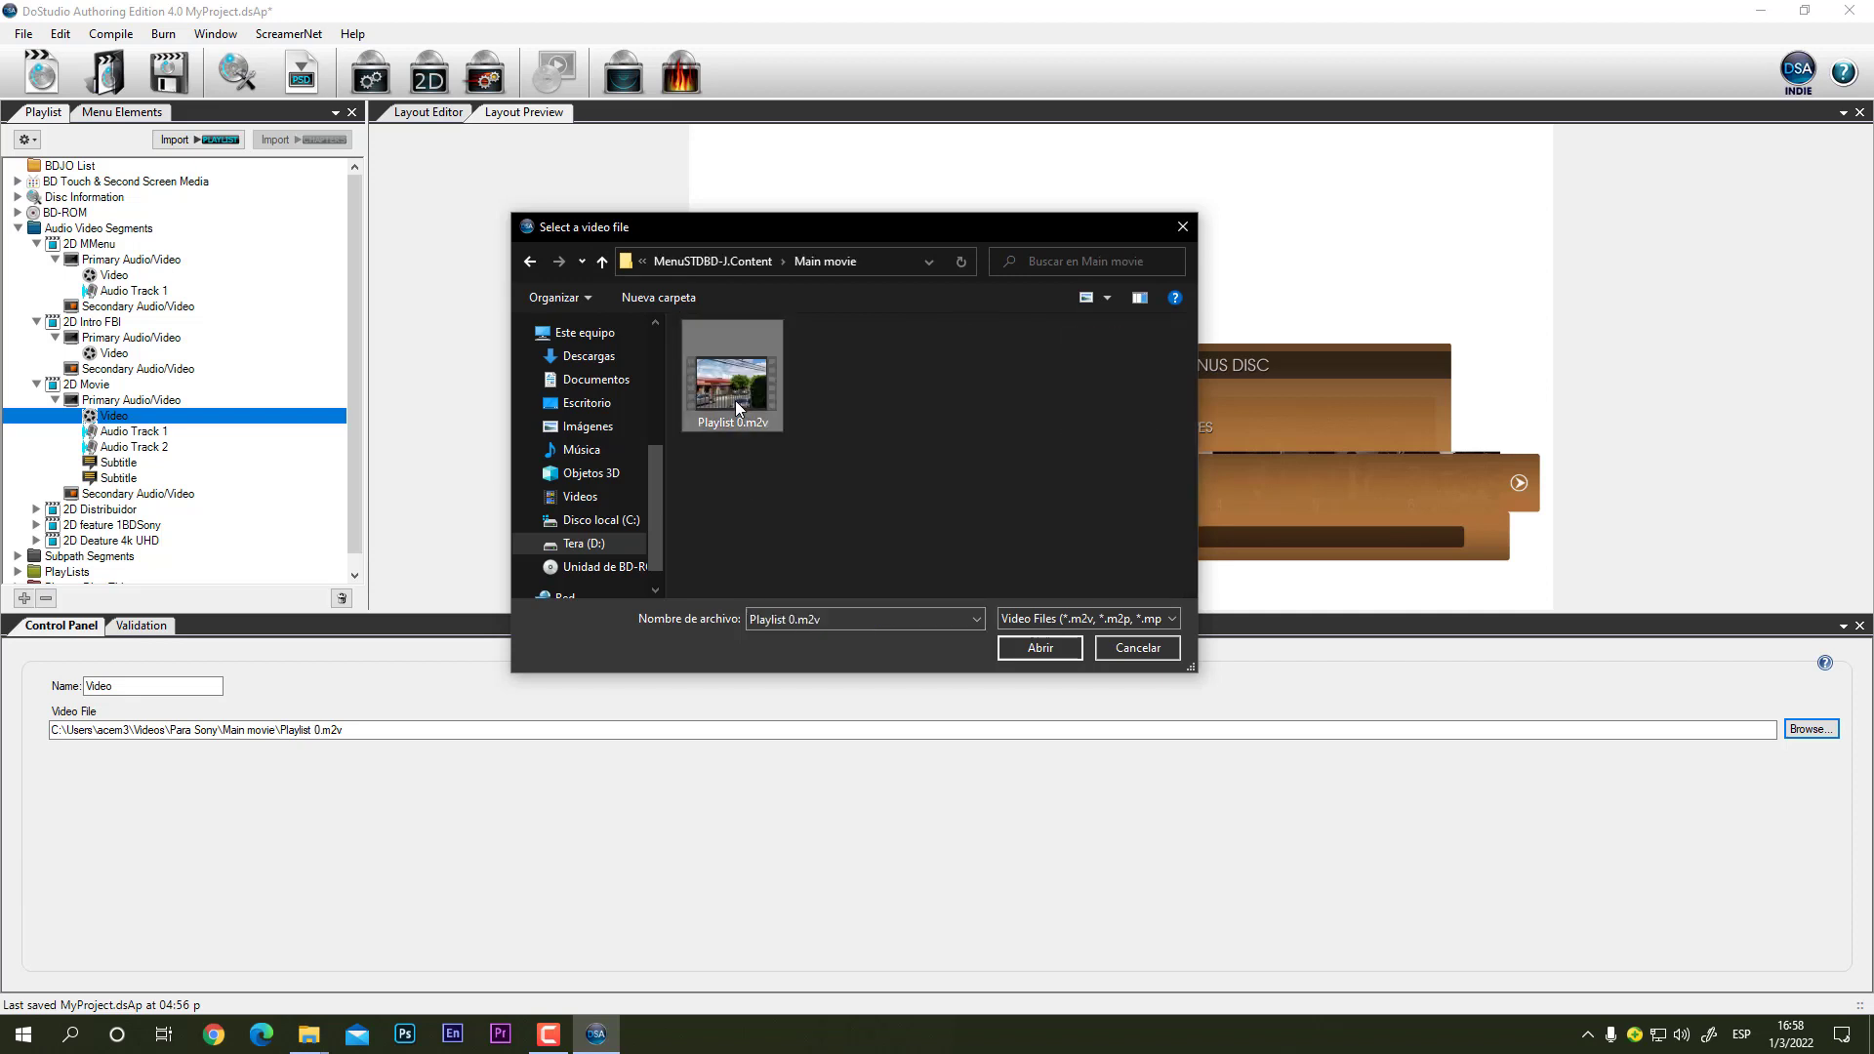
left_click(1056, 650)
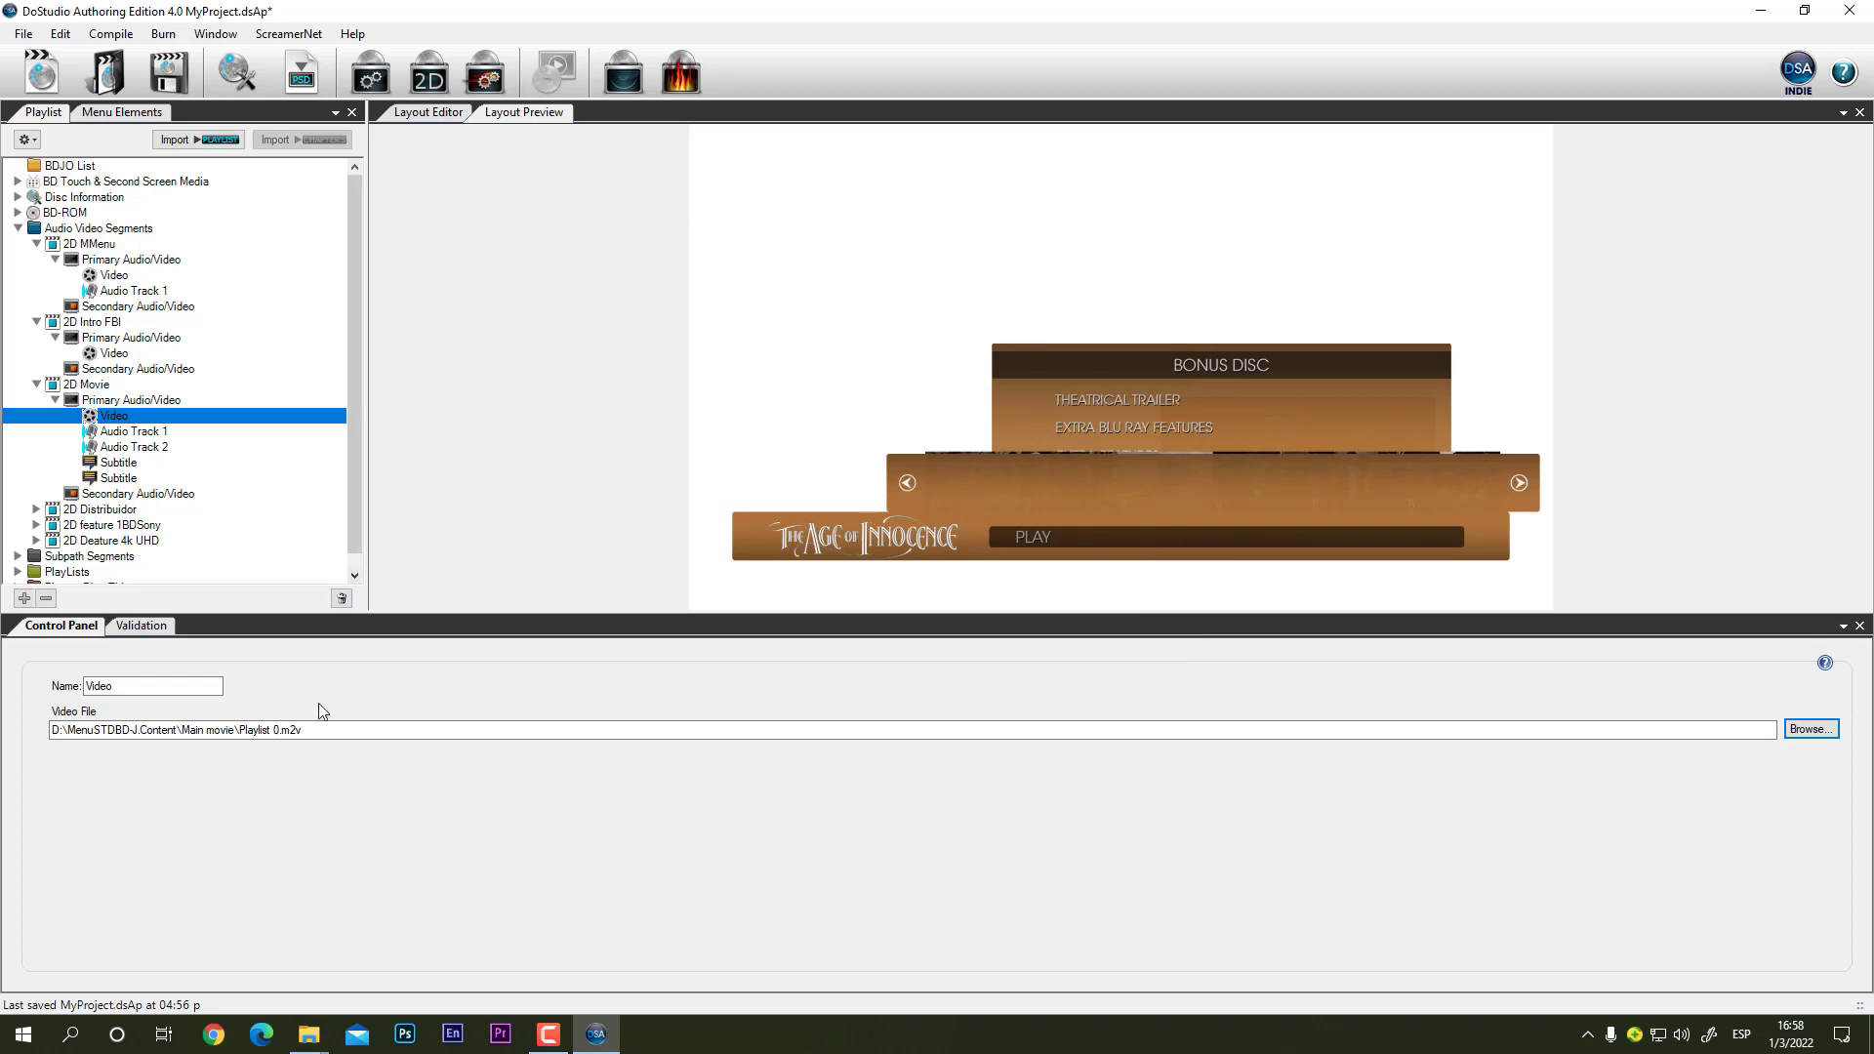
Step: Relink Audio Track 1 and Audio Track 2 of the 2D Movie segment to Playlist 0.ac3 in the Main movie folder
left_click(137, 430)
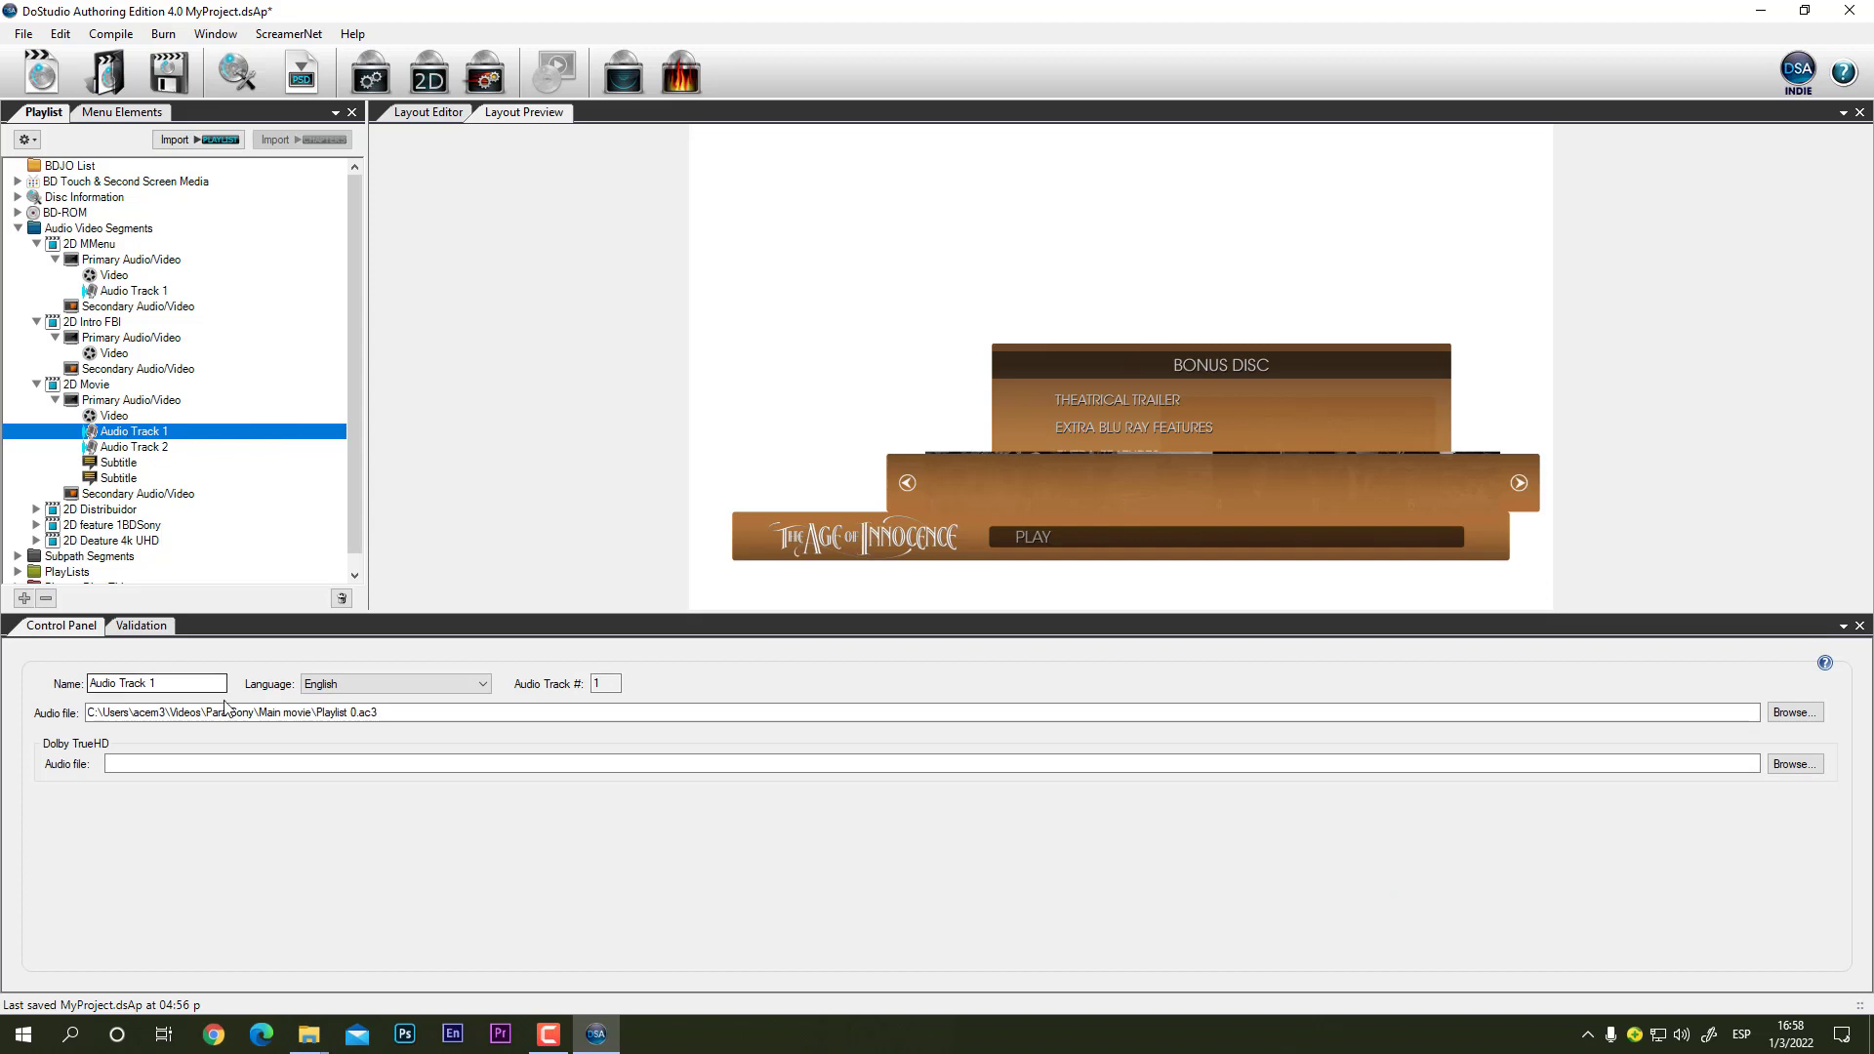
left_click(1794, 712)
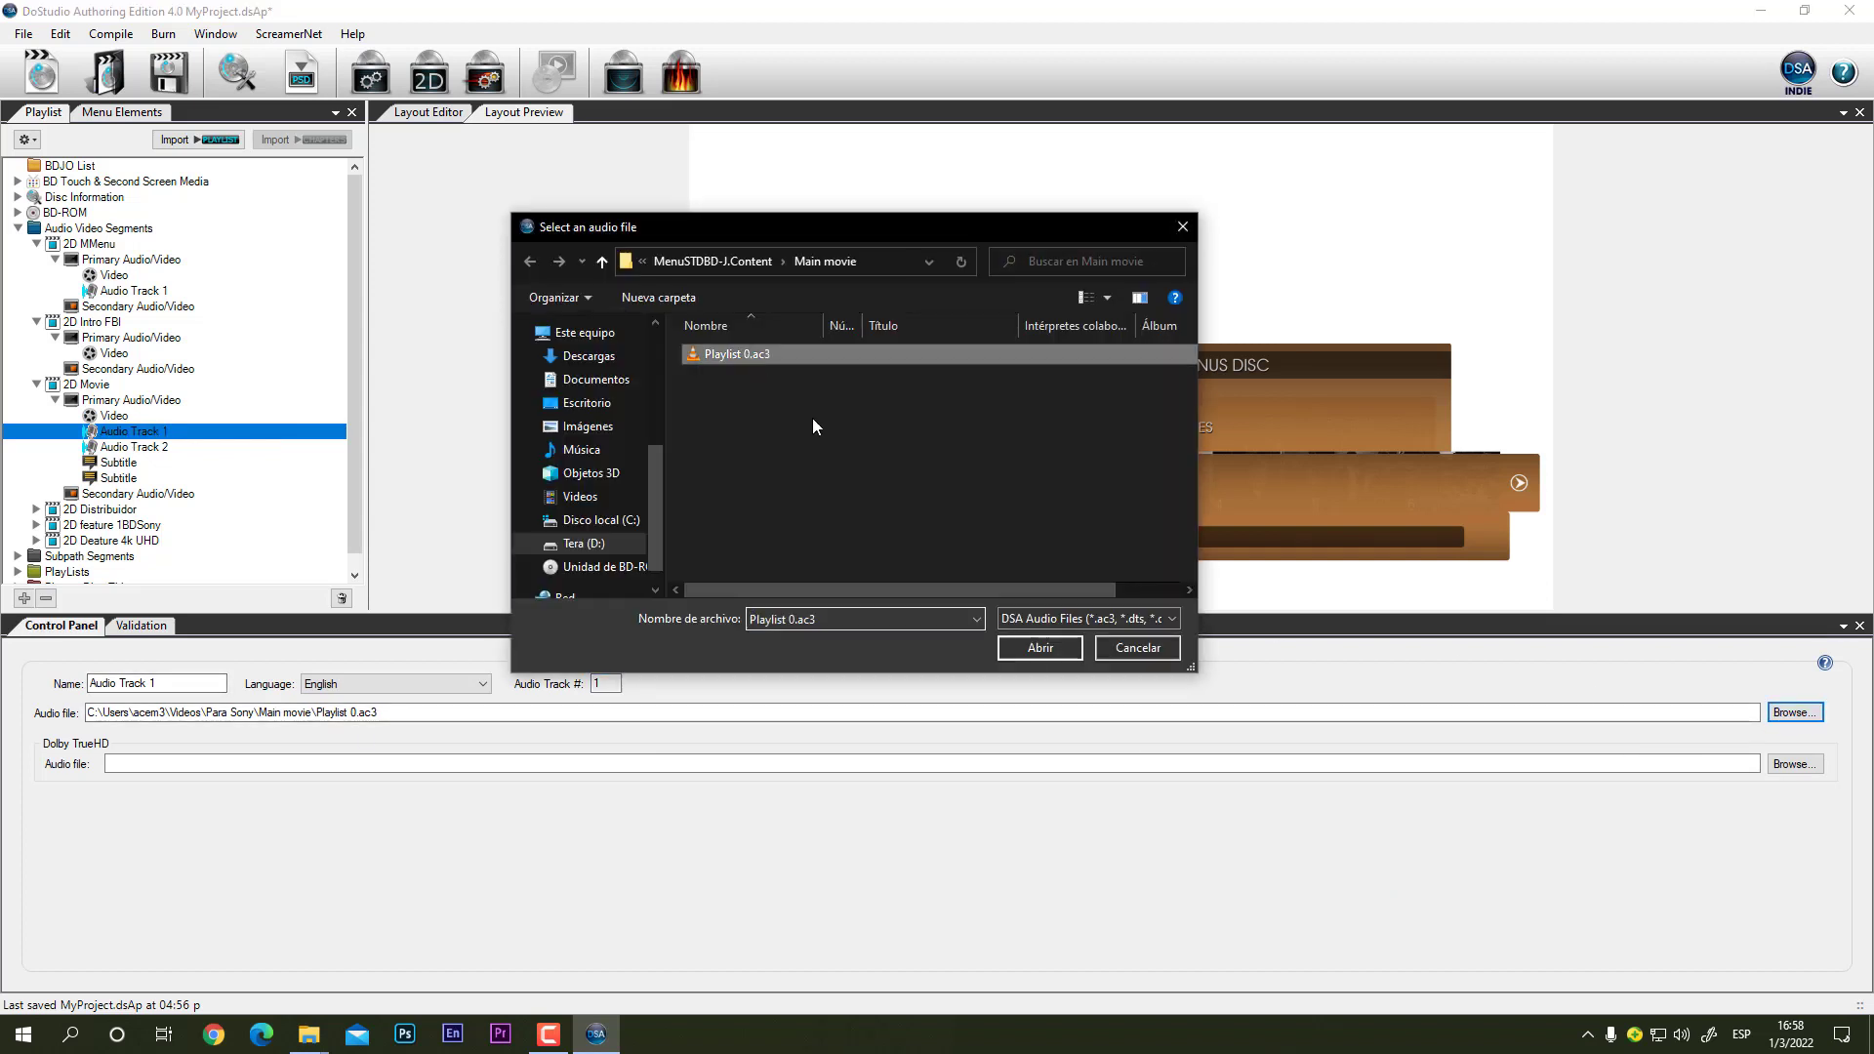
left_click(1039, 646)
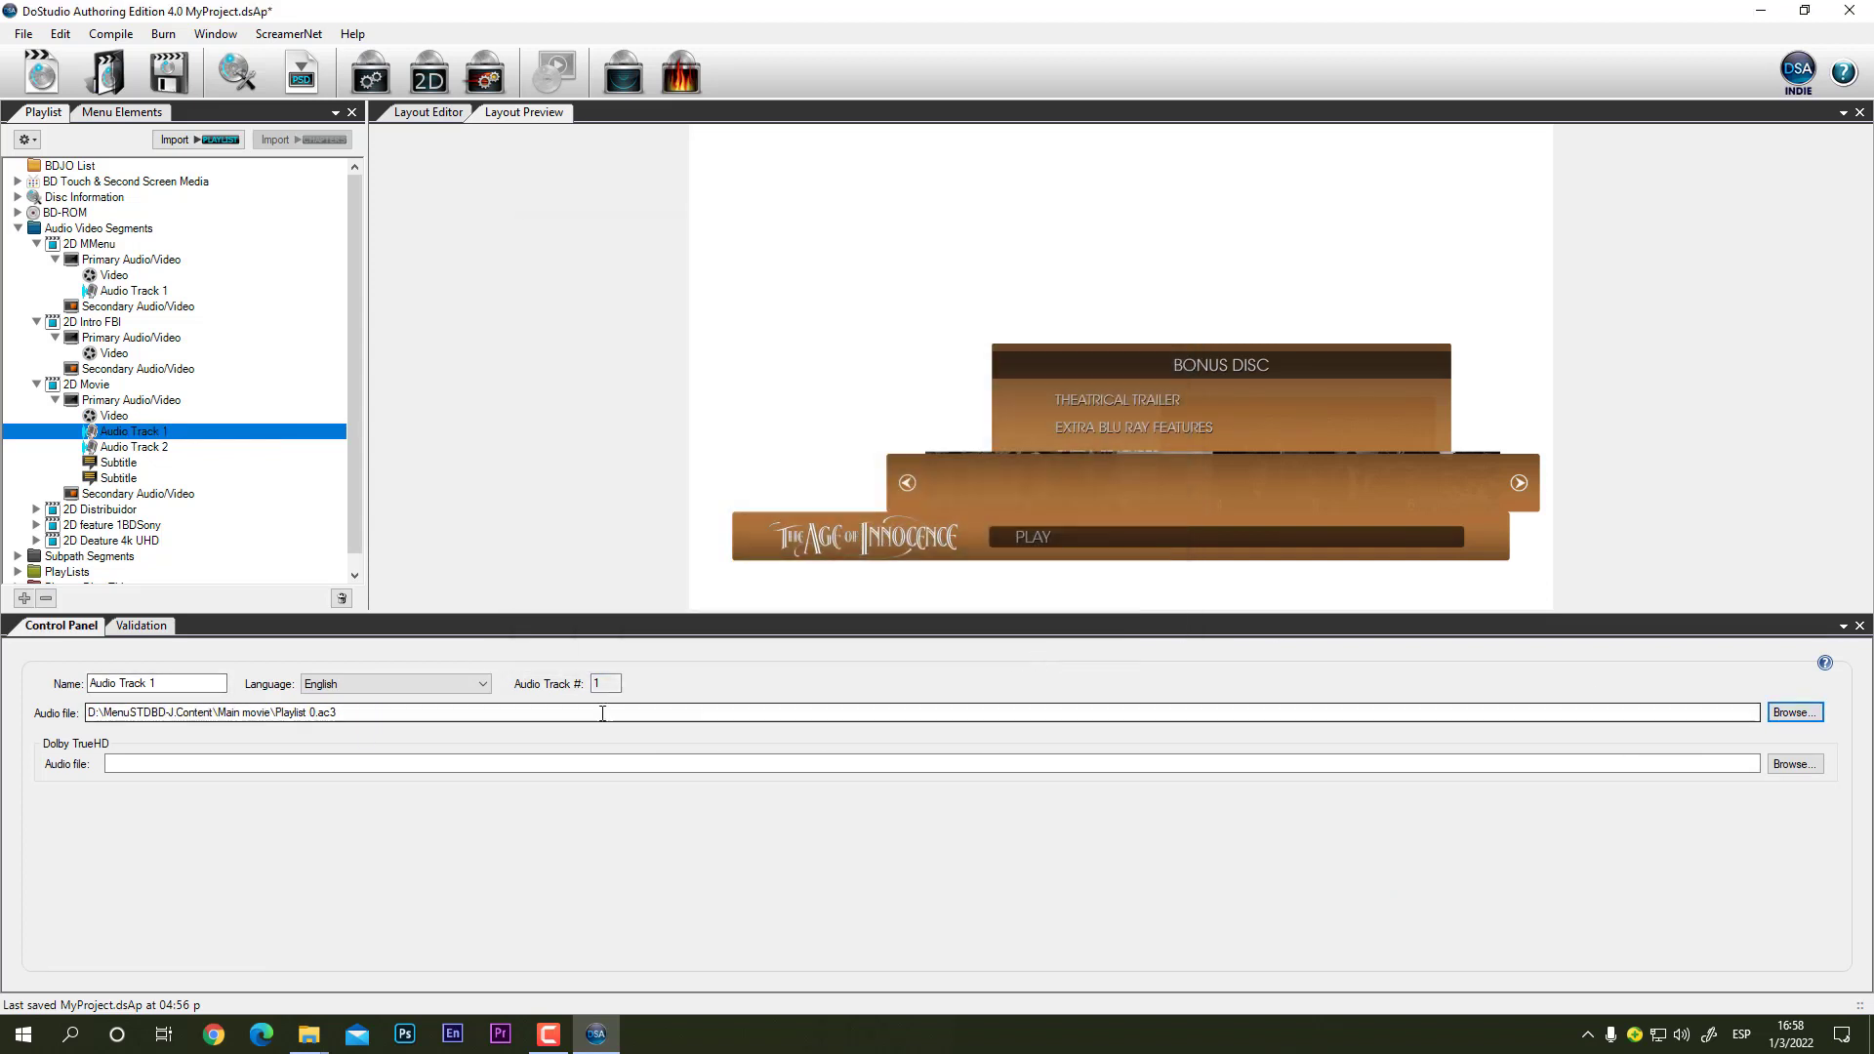
left_click(137, 447)
left_click(1794, 711)
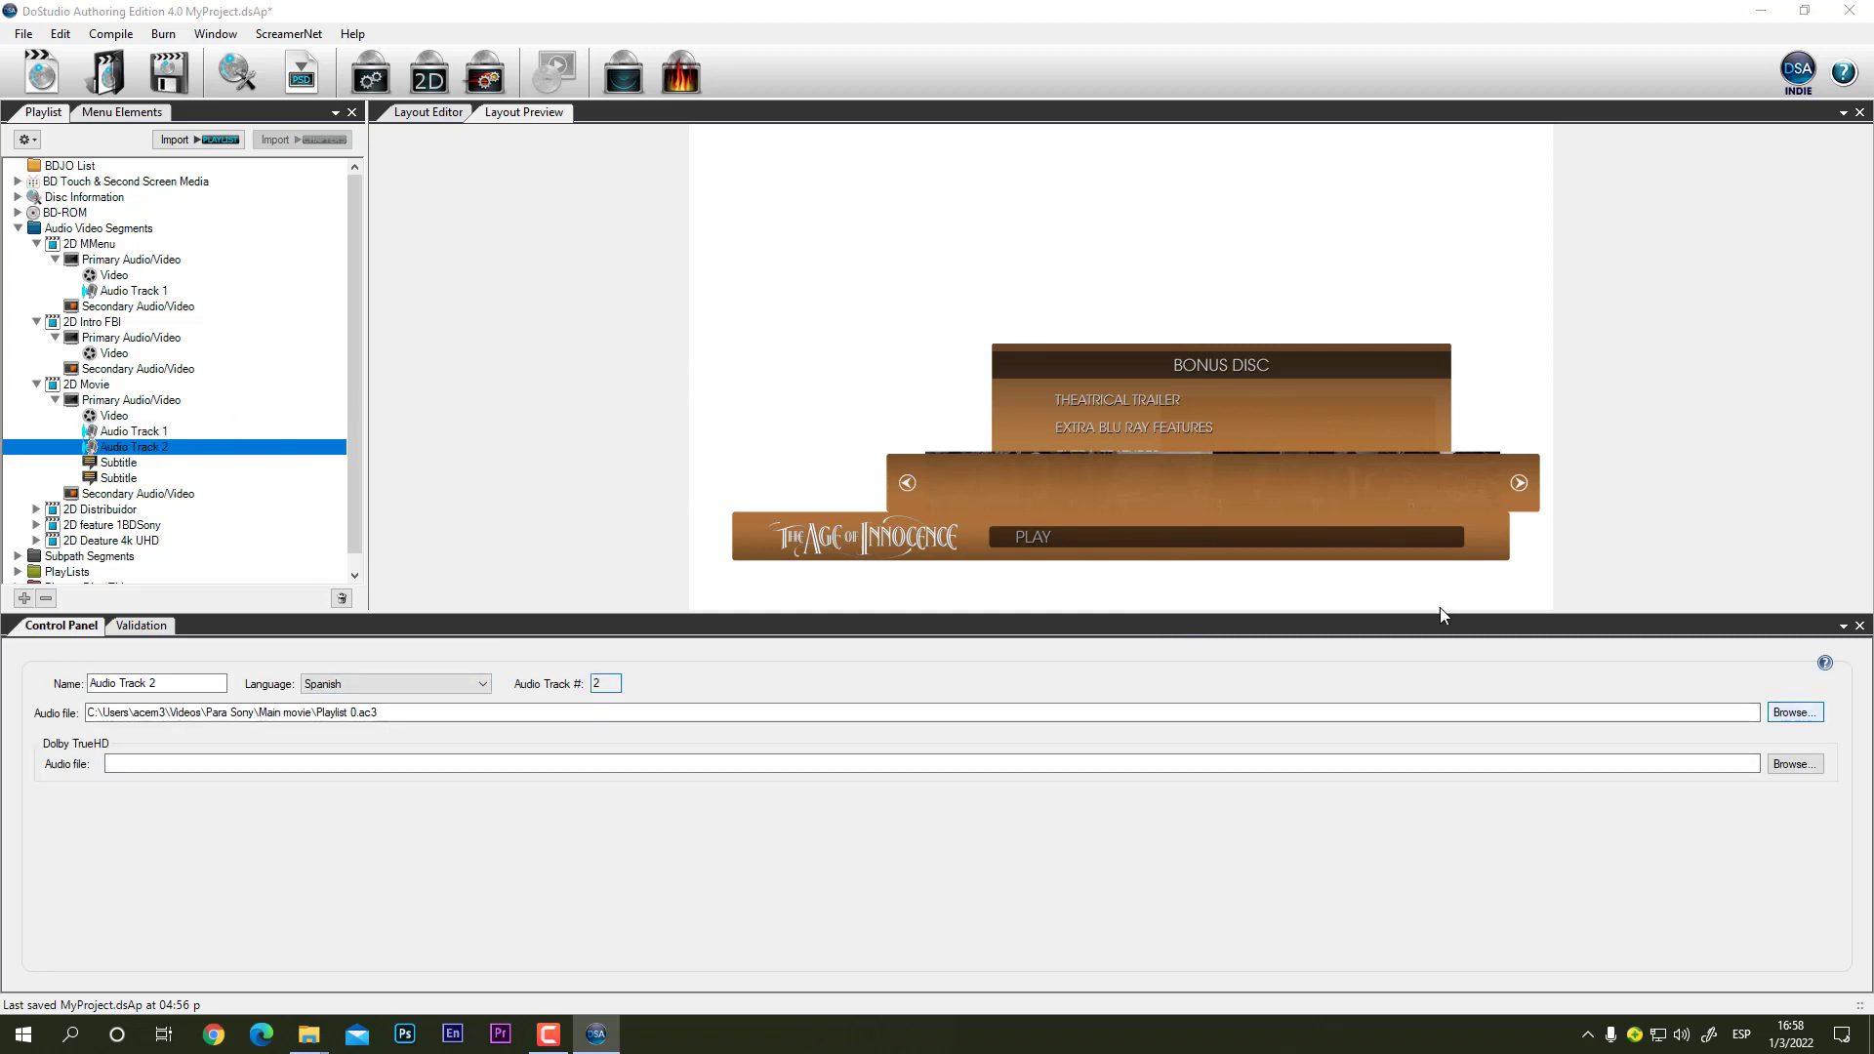
left_click(754, 355)
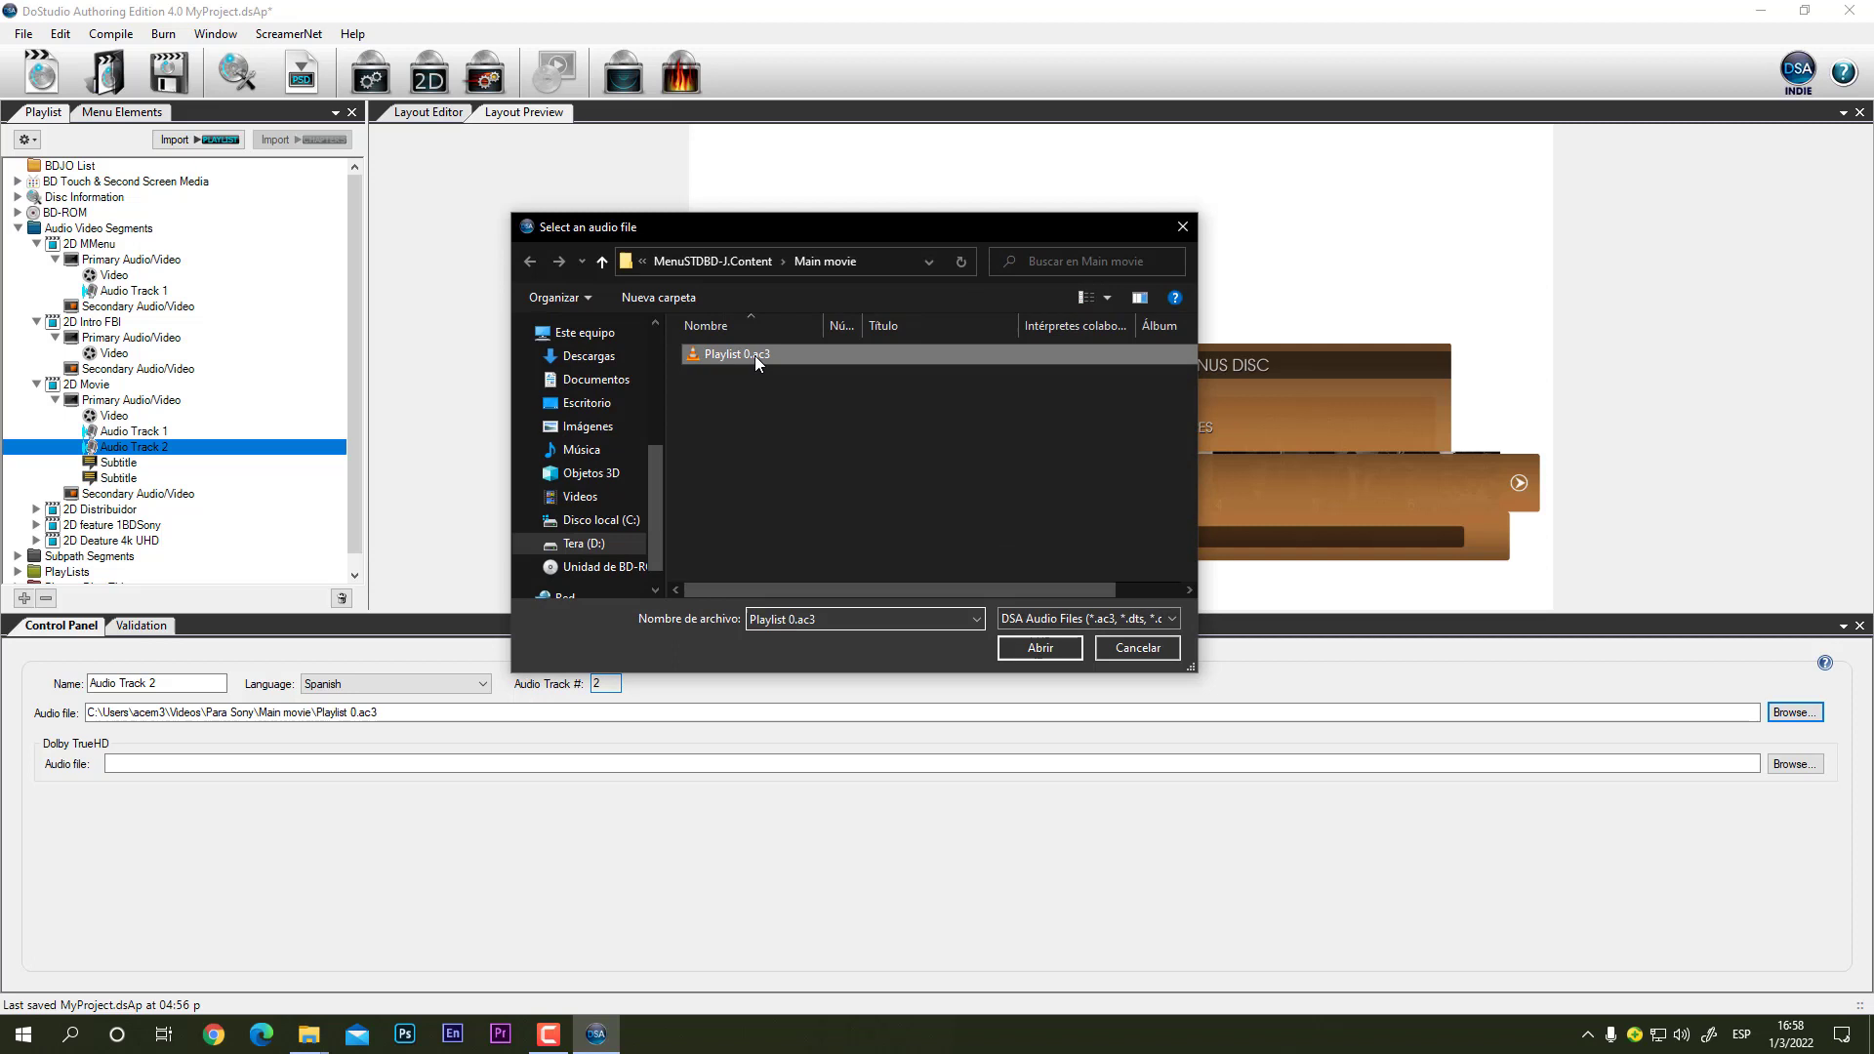
left_click(1039, 648)
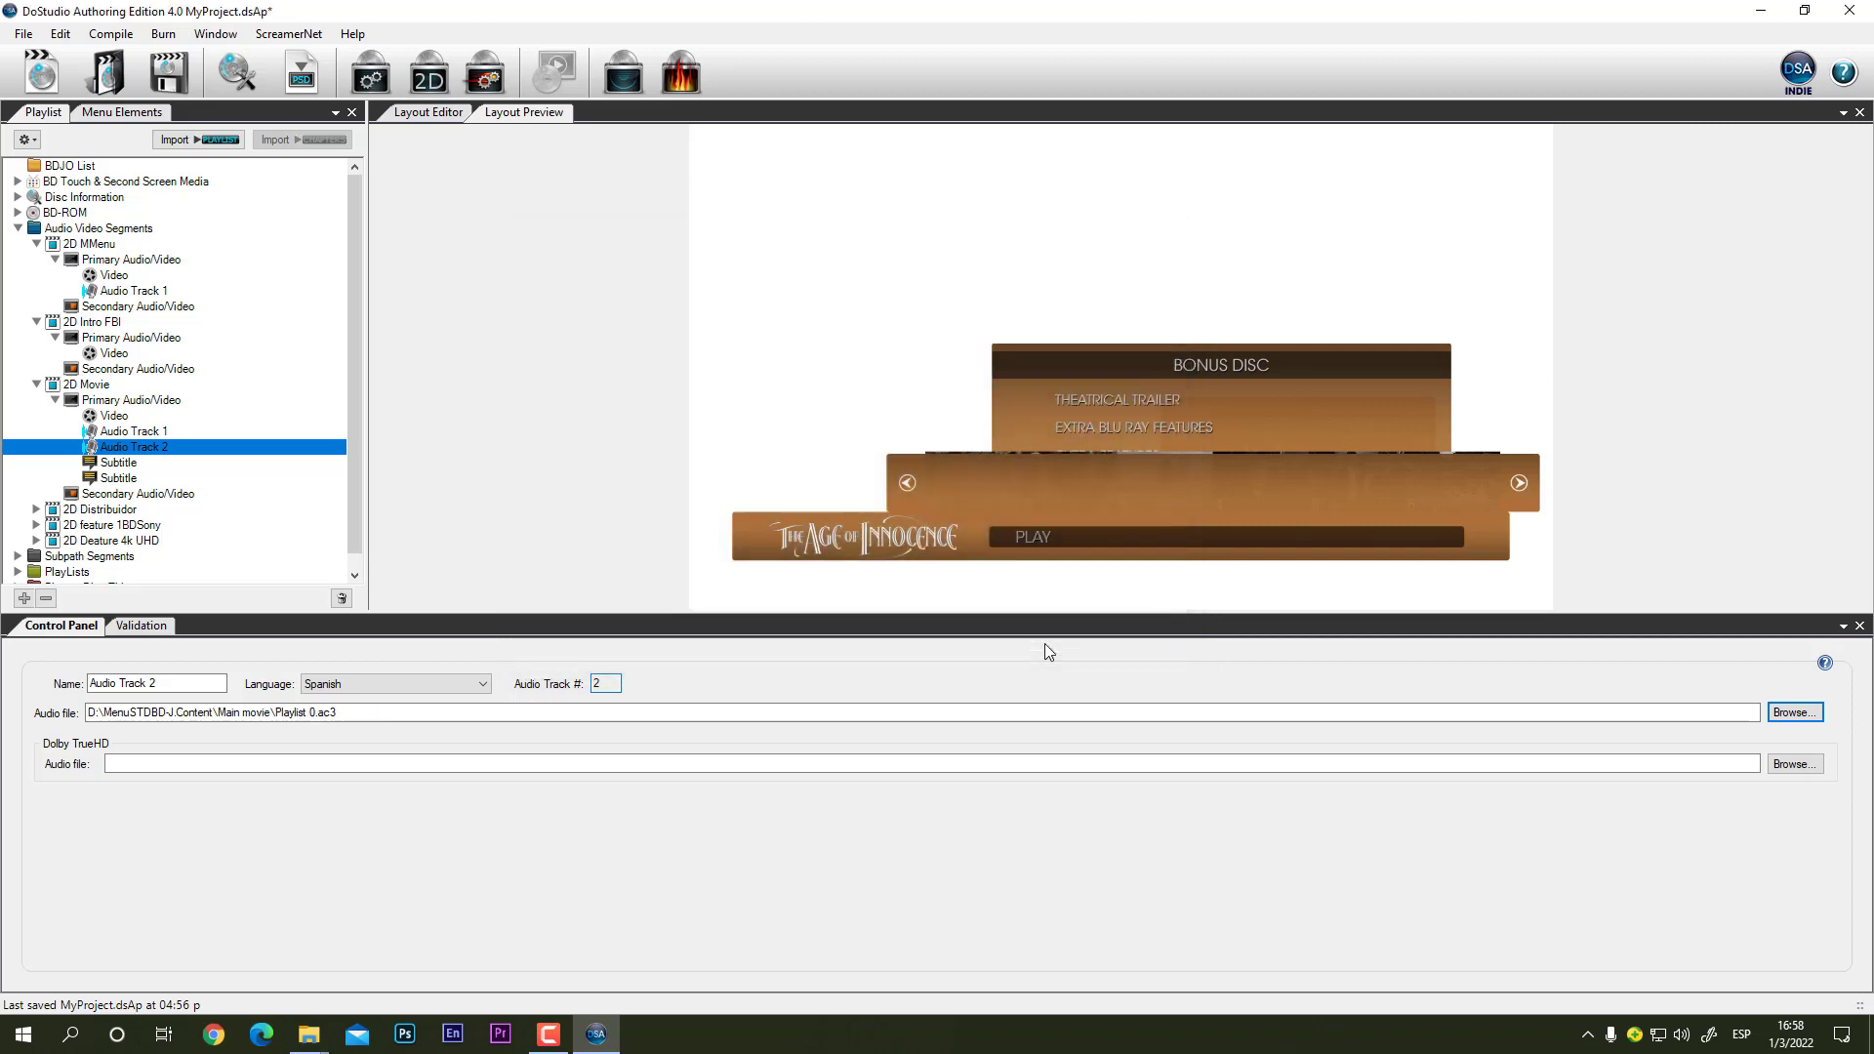
Step: Relink the English subtitle of the 2D Movie segment to SubtitleStream1.dost in the subtitles\SubtitlesStream1 folder of MenuSTDBD-J.Content
left_click(120, 466)
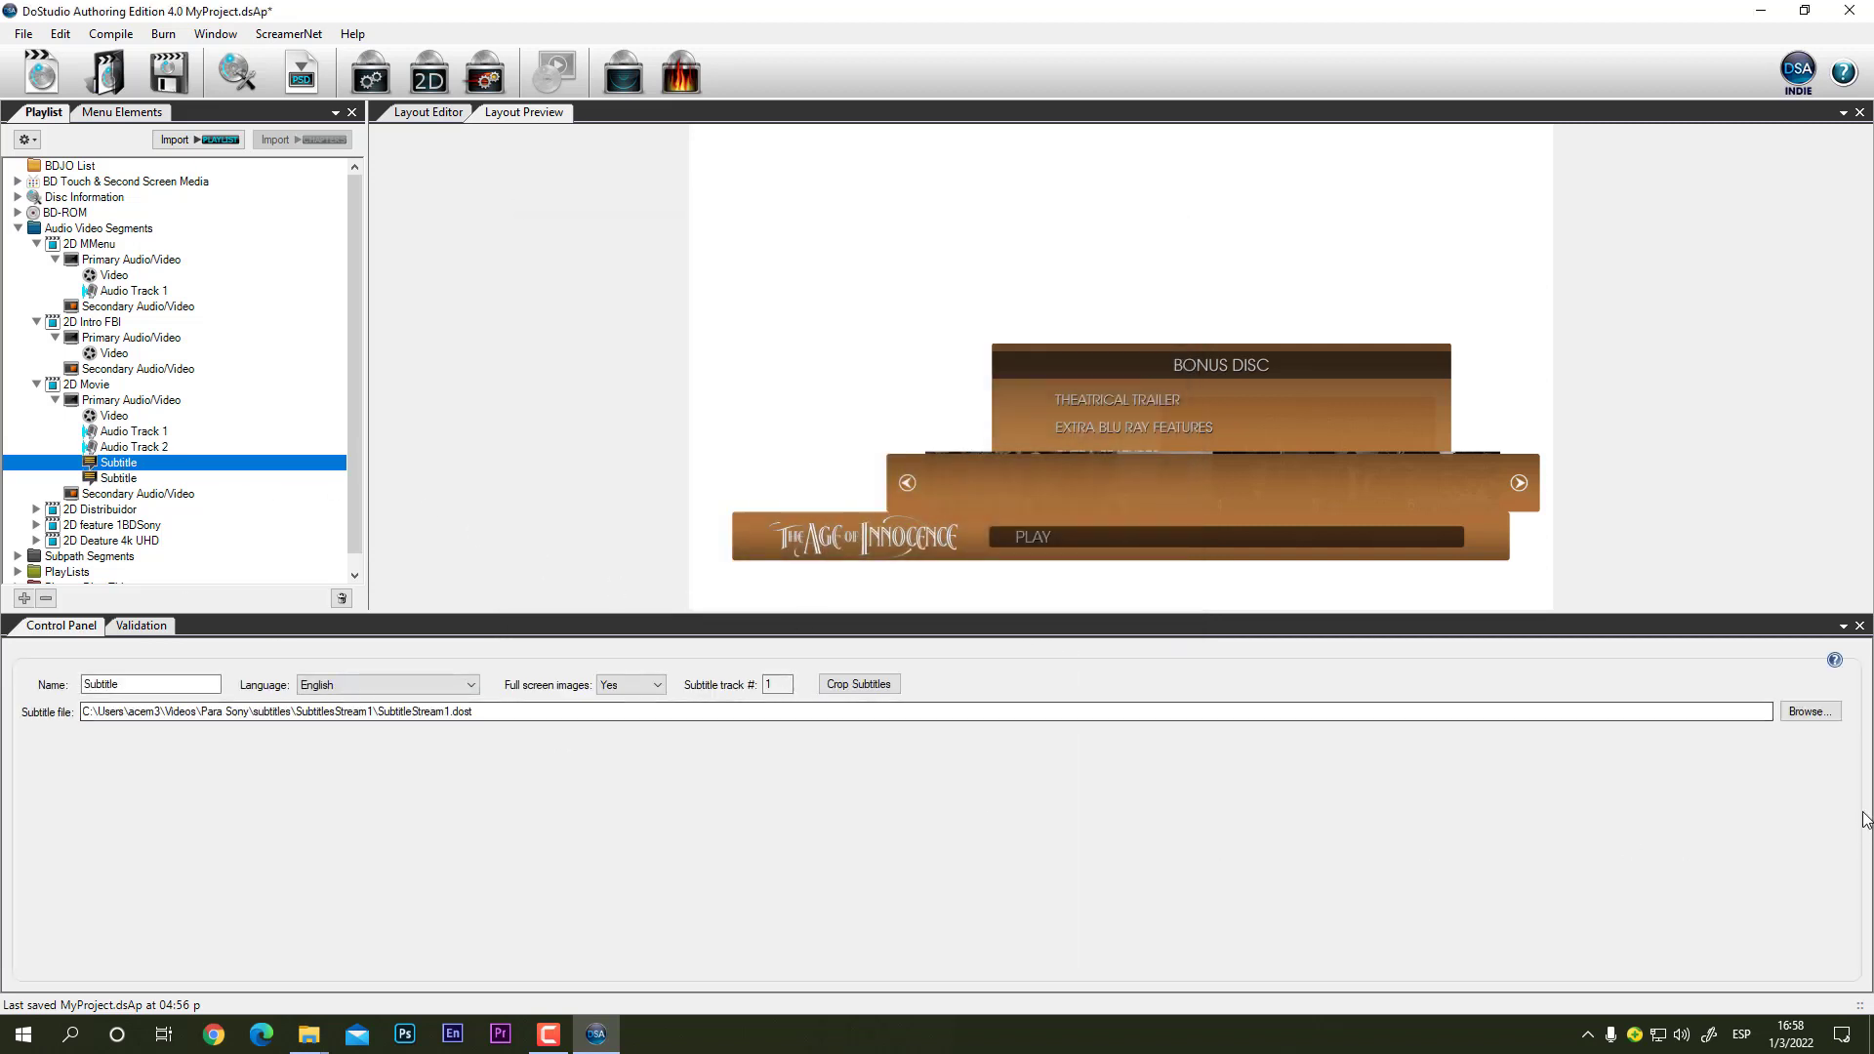
left_click(1810, 712)
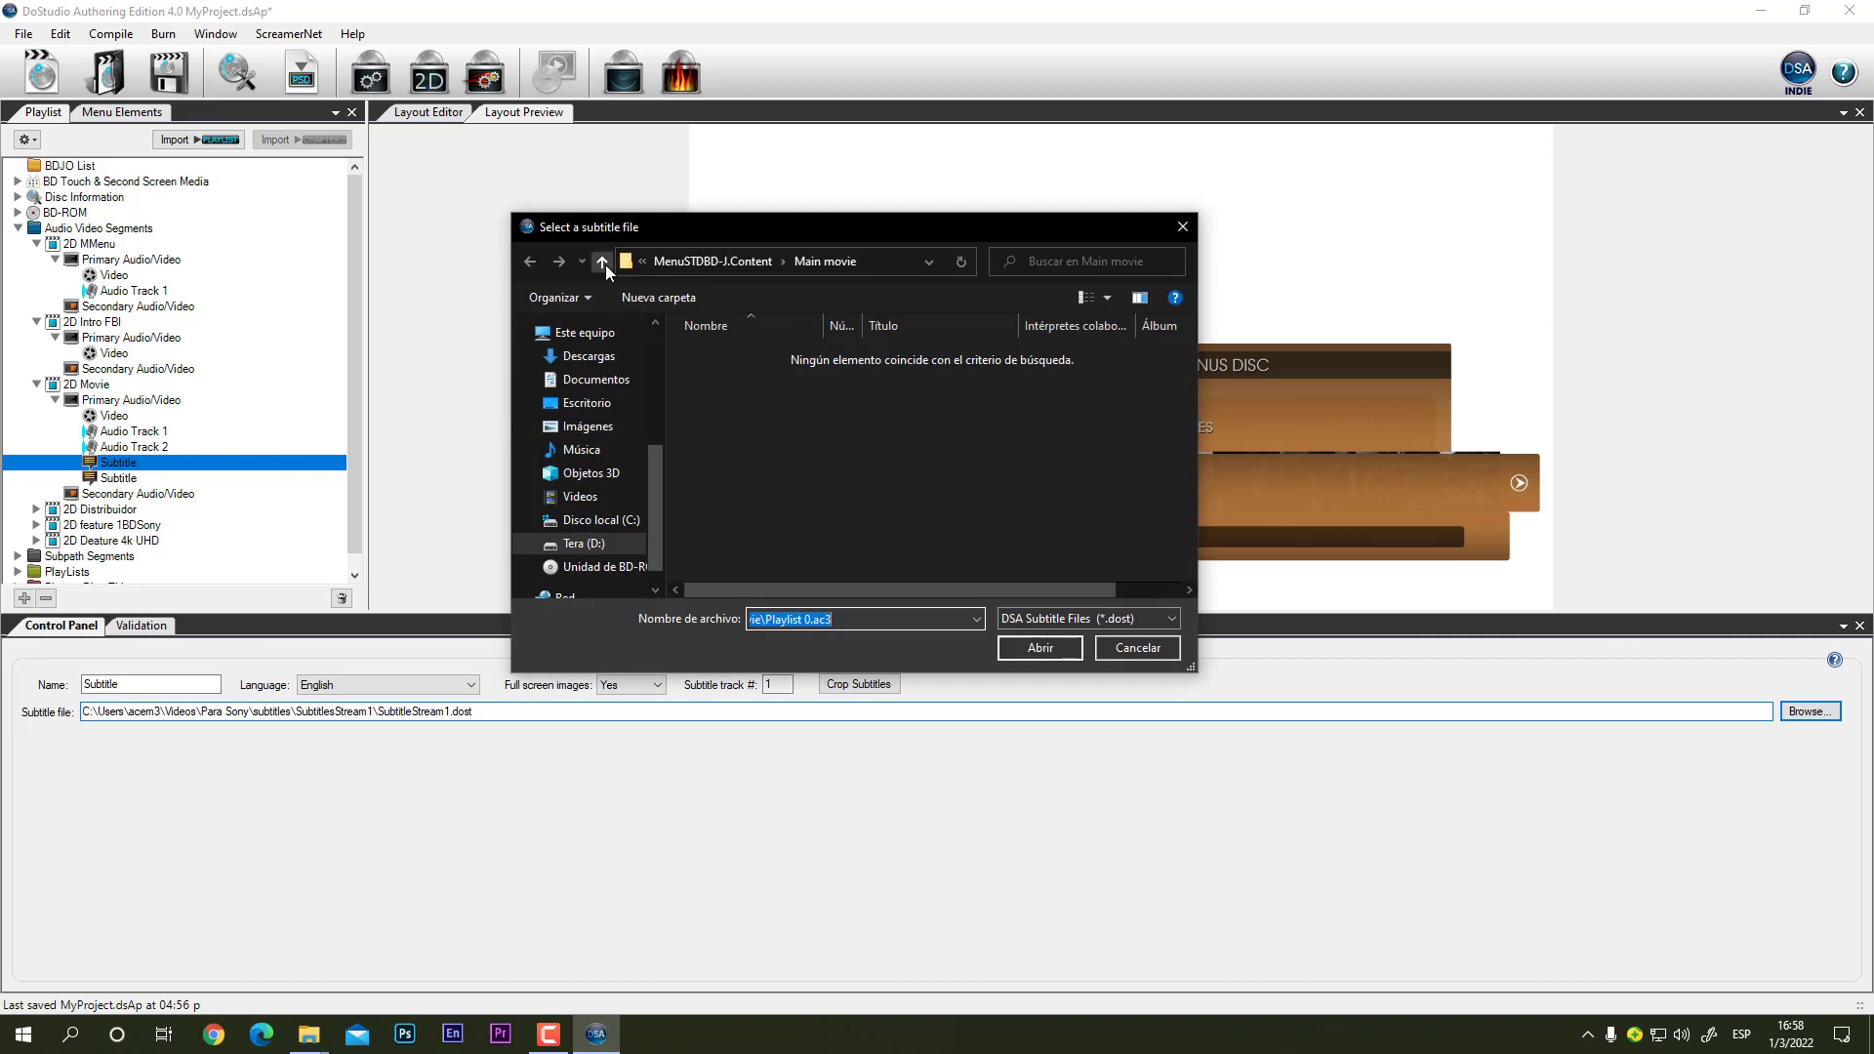
left_click(602, 262)
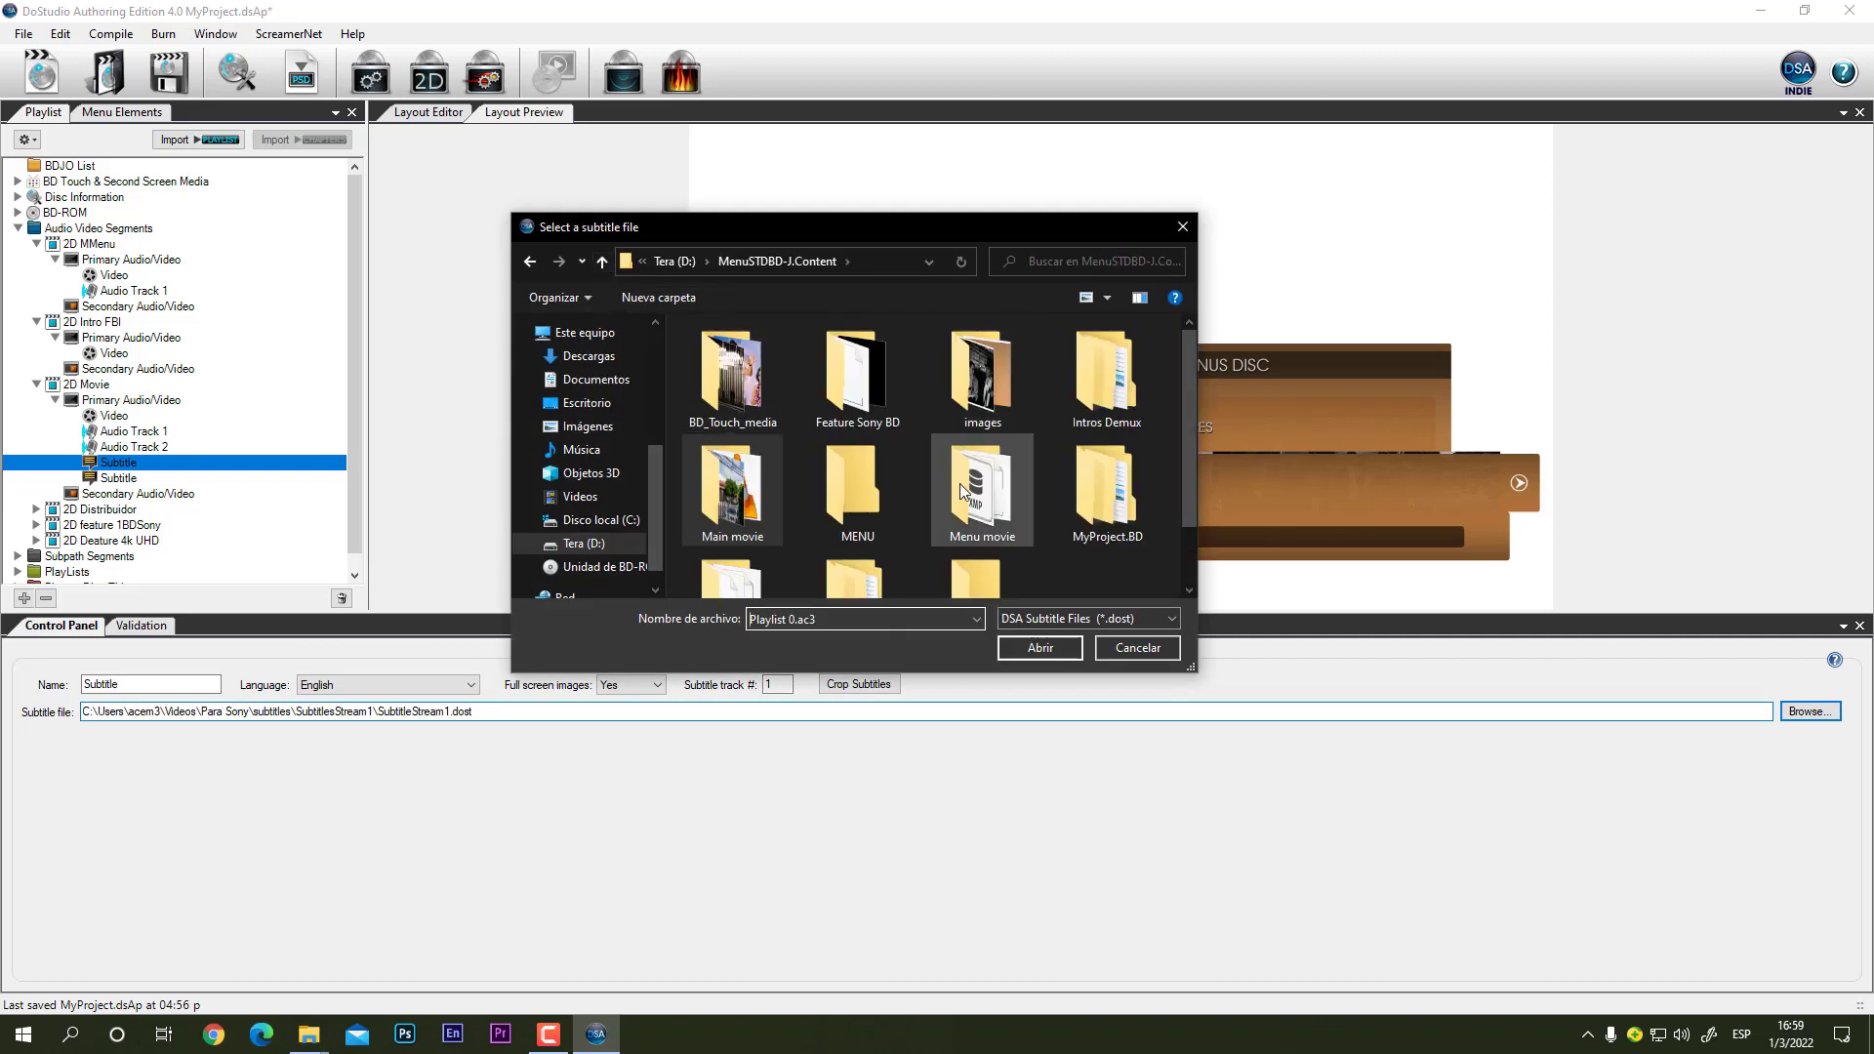
scroll(962, 491, "down", 1)
double_click(865, 527)
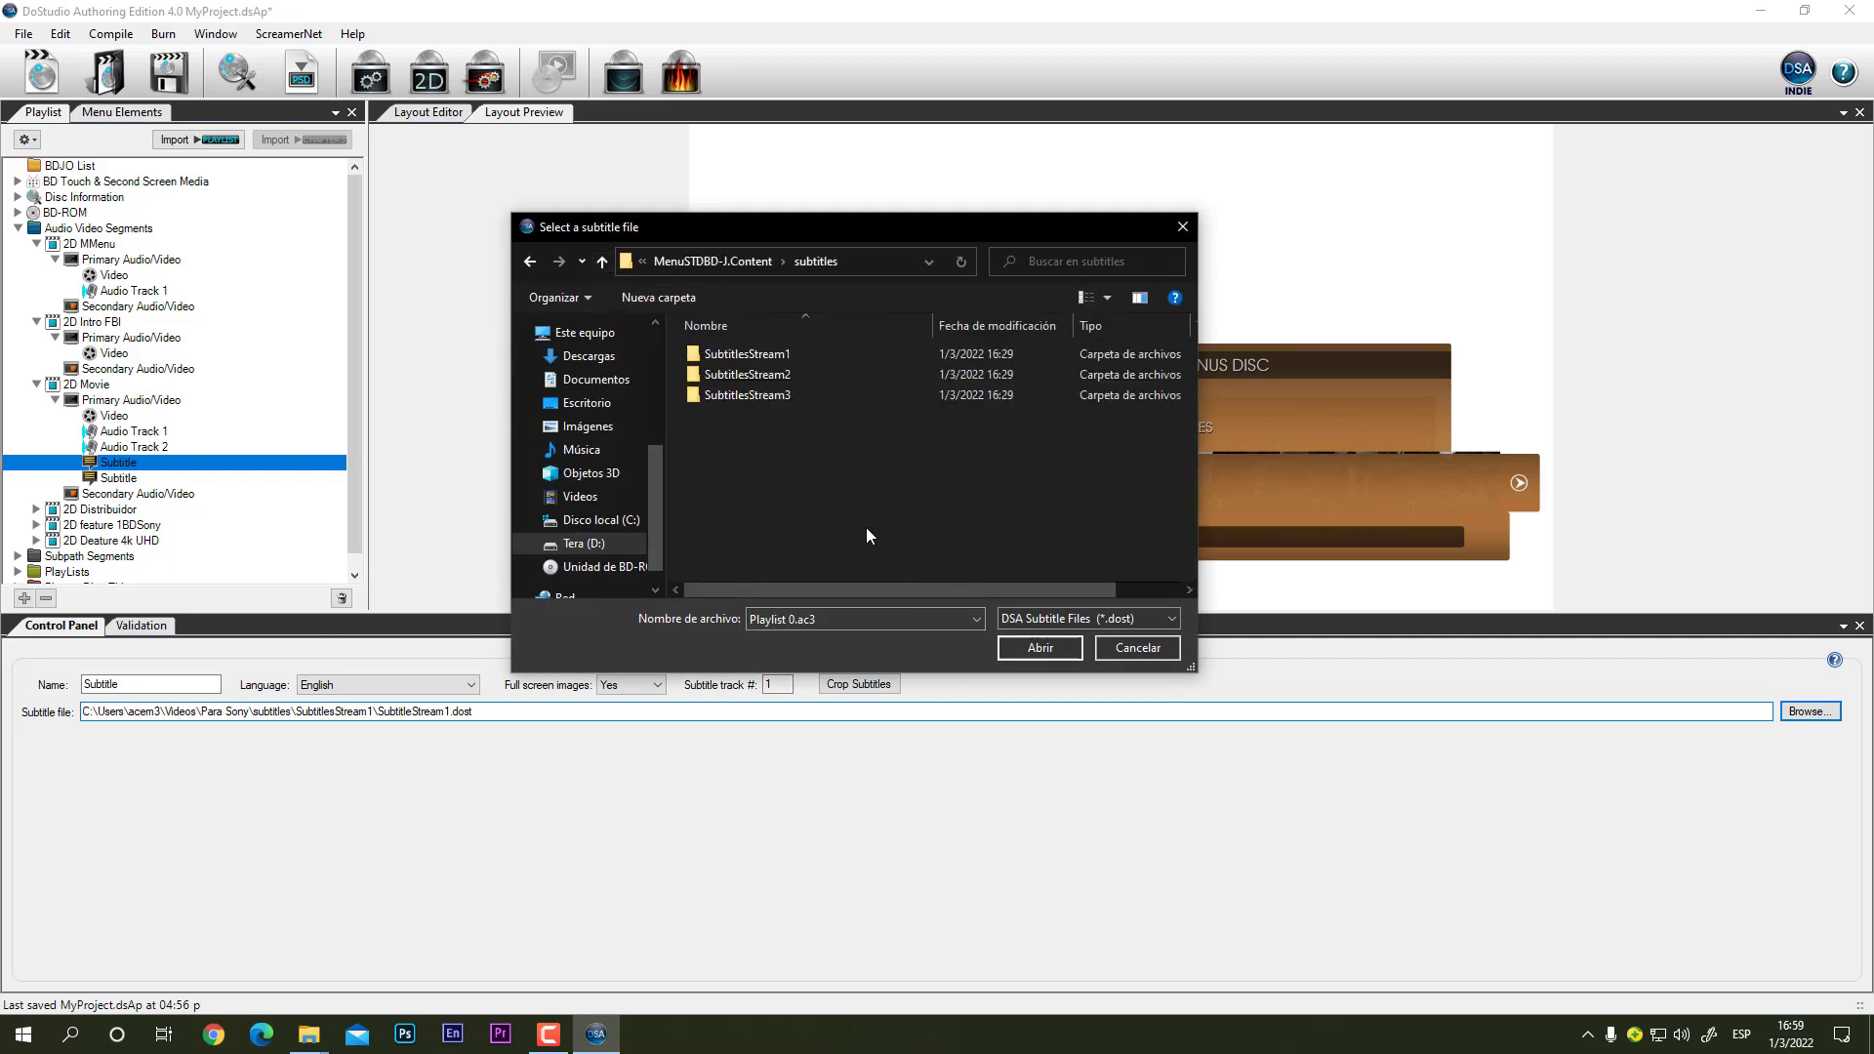
double_click(760, 355)
left_click(759, 353)
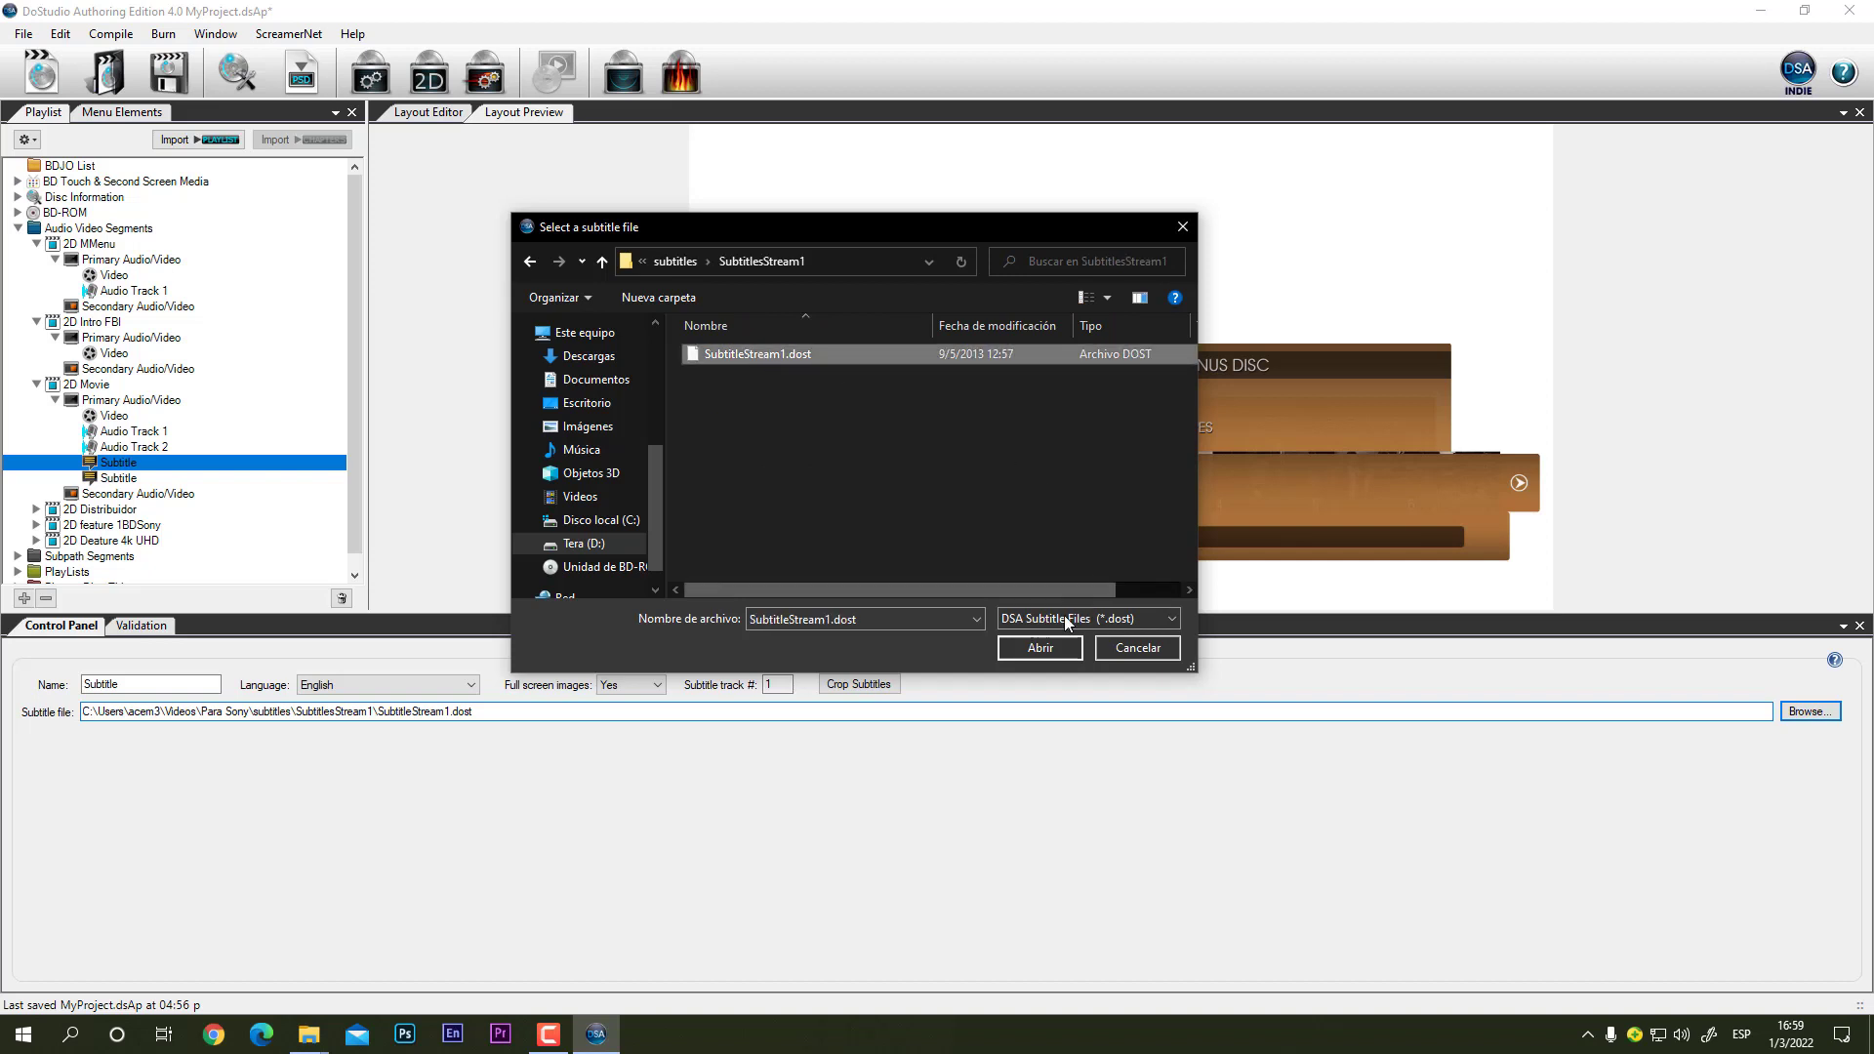
left_click(1029, 649)
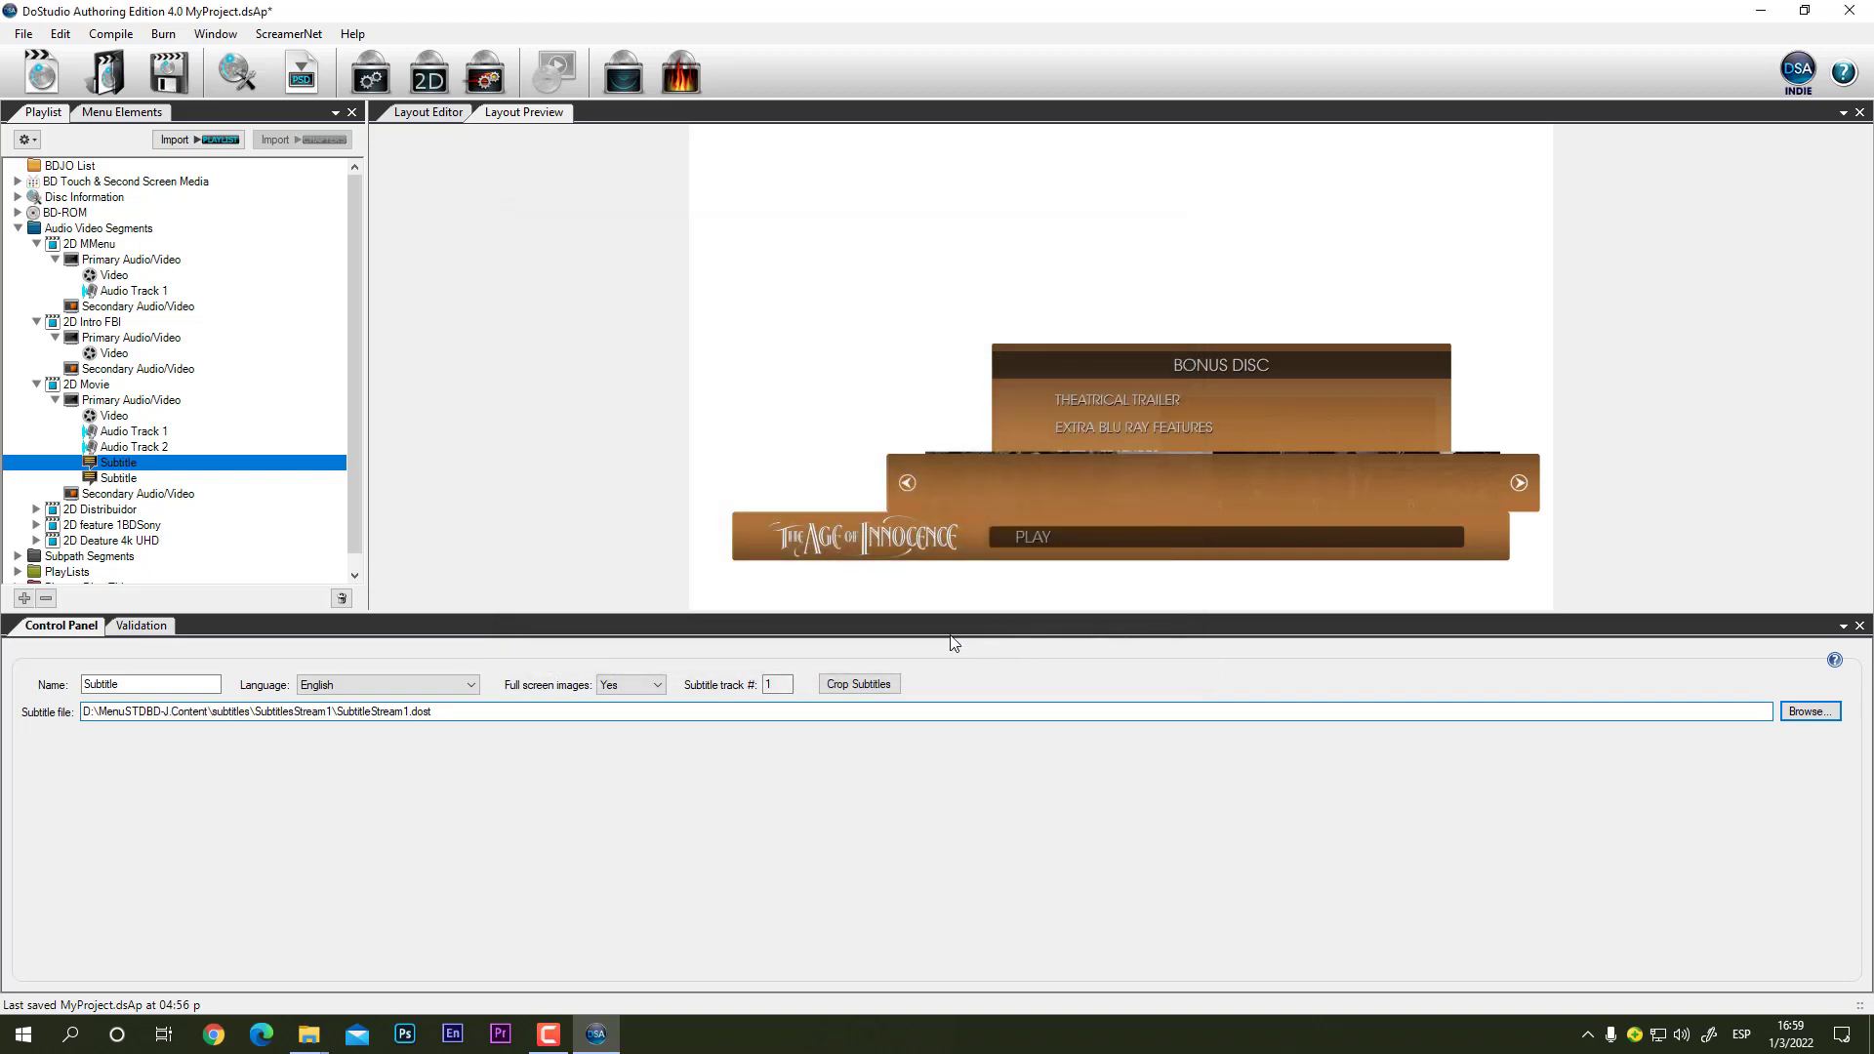
Step: Relink the Spanish subtitle of the 2D Movie segment to SubtitleStream1.dost in the SubtitlesStream1 folder and save the project
left_click(127, 480)
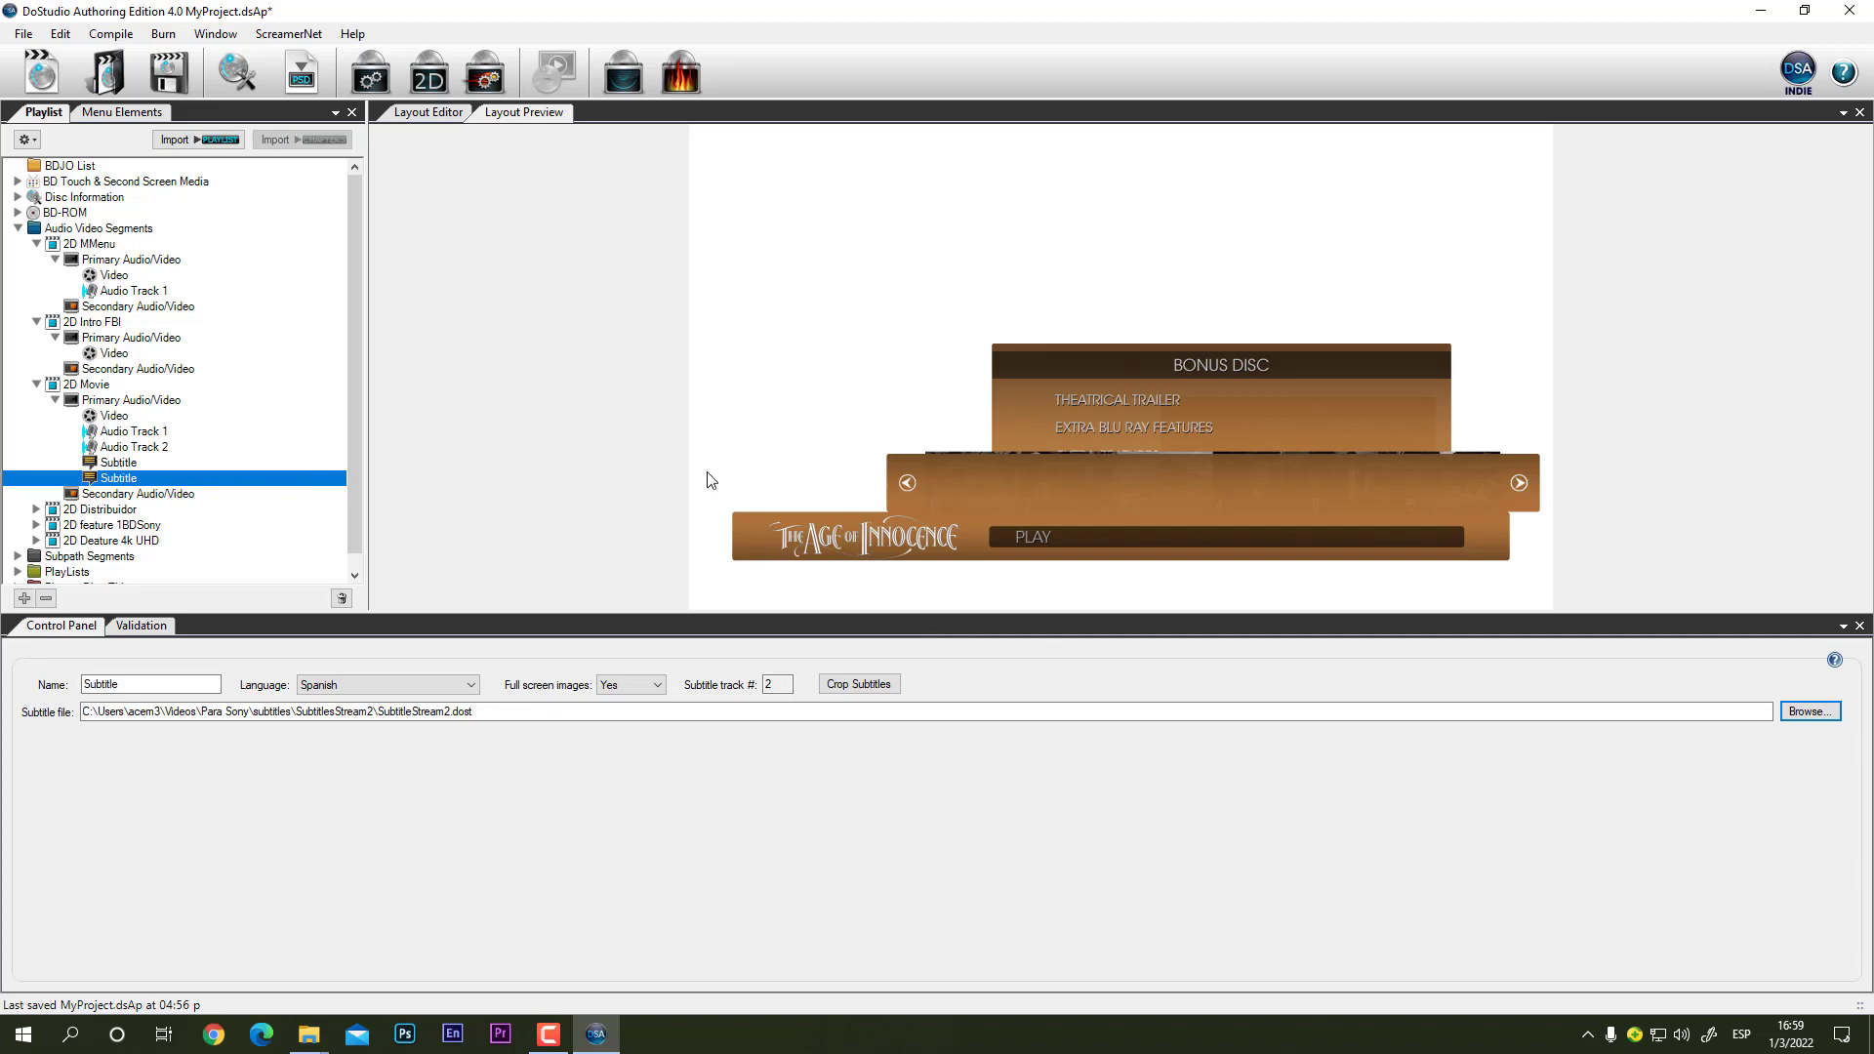
left_click(1797, 714)
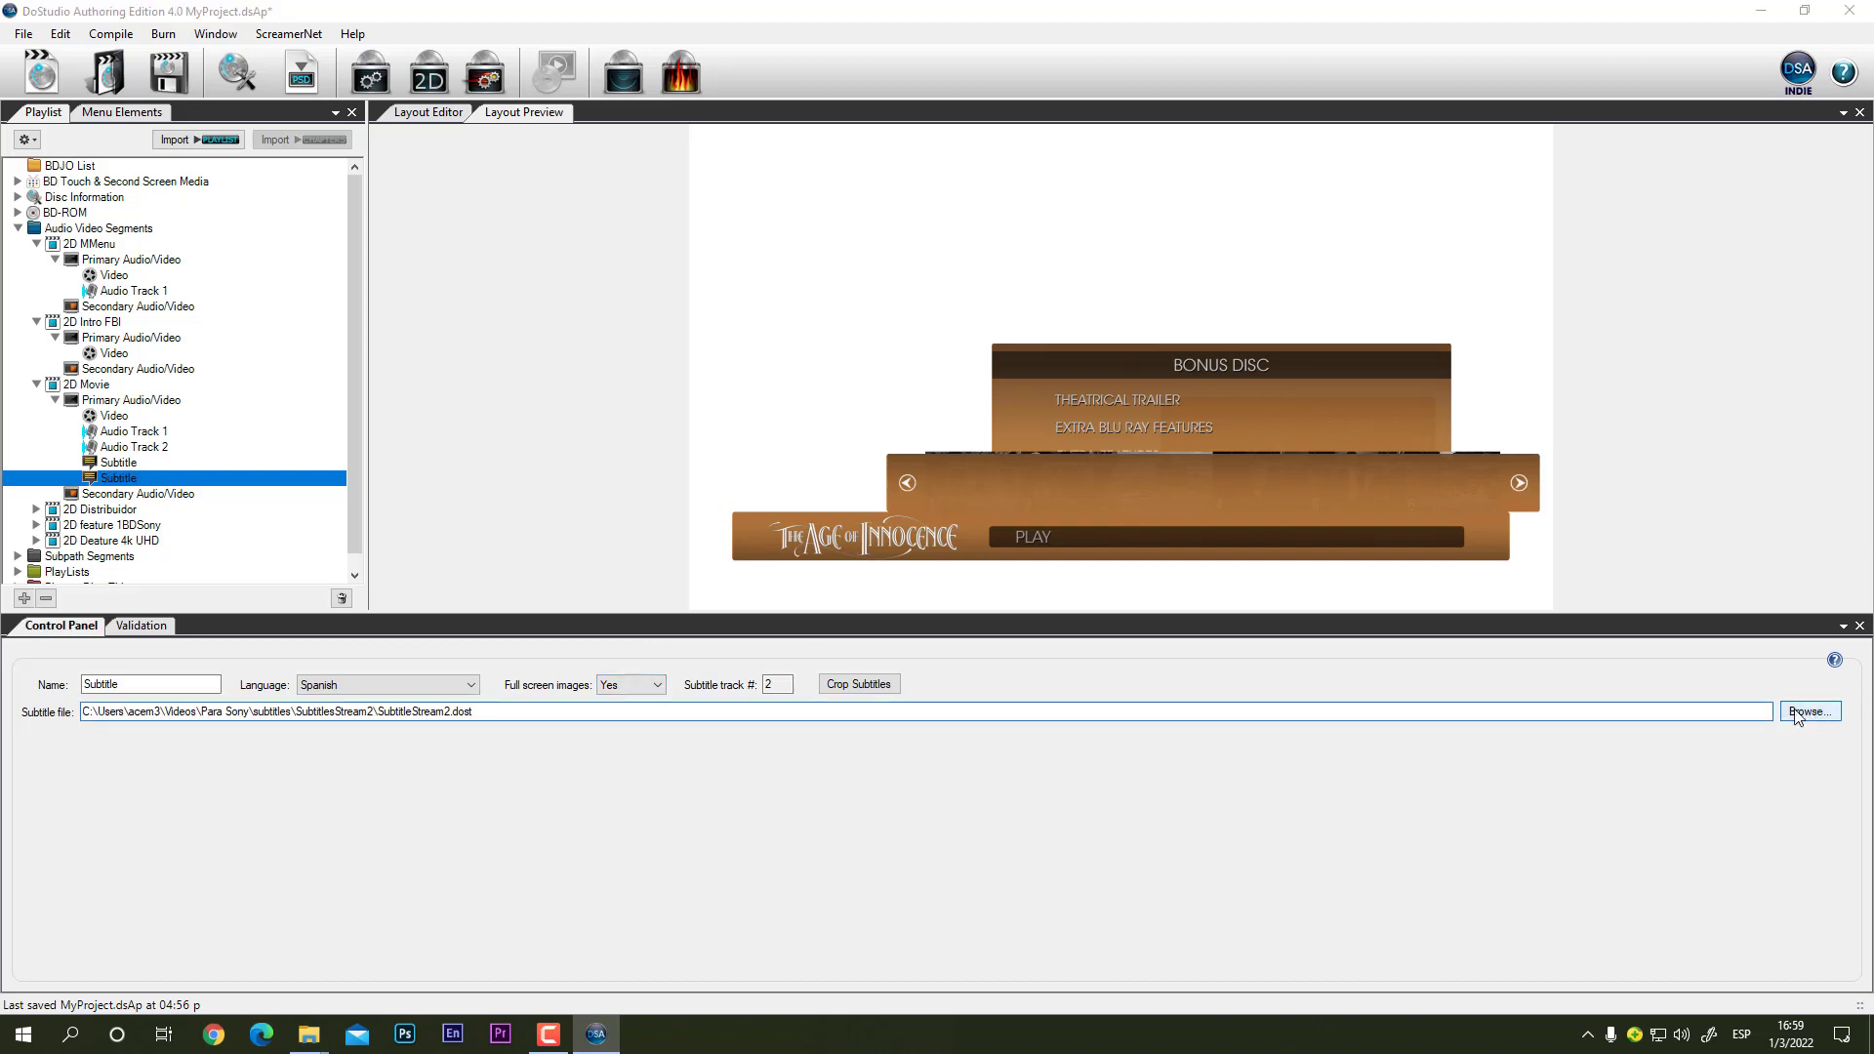
left_click(759, 354)
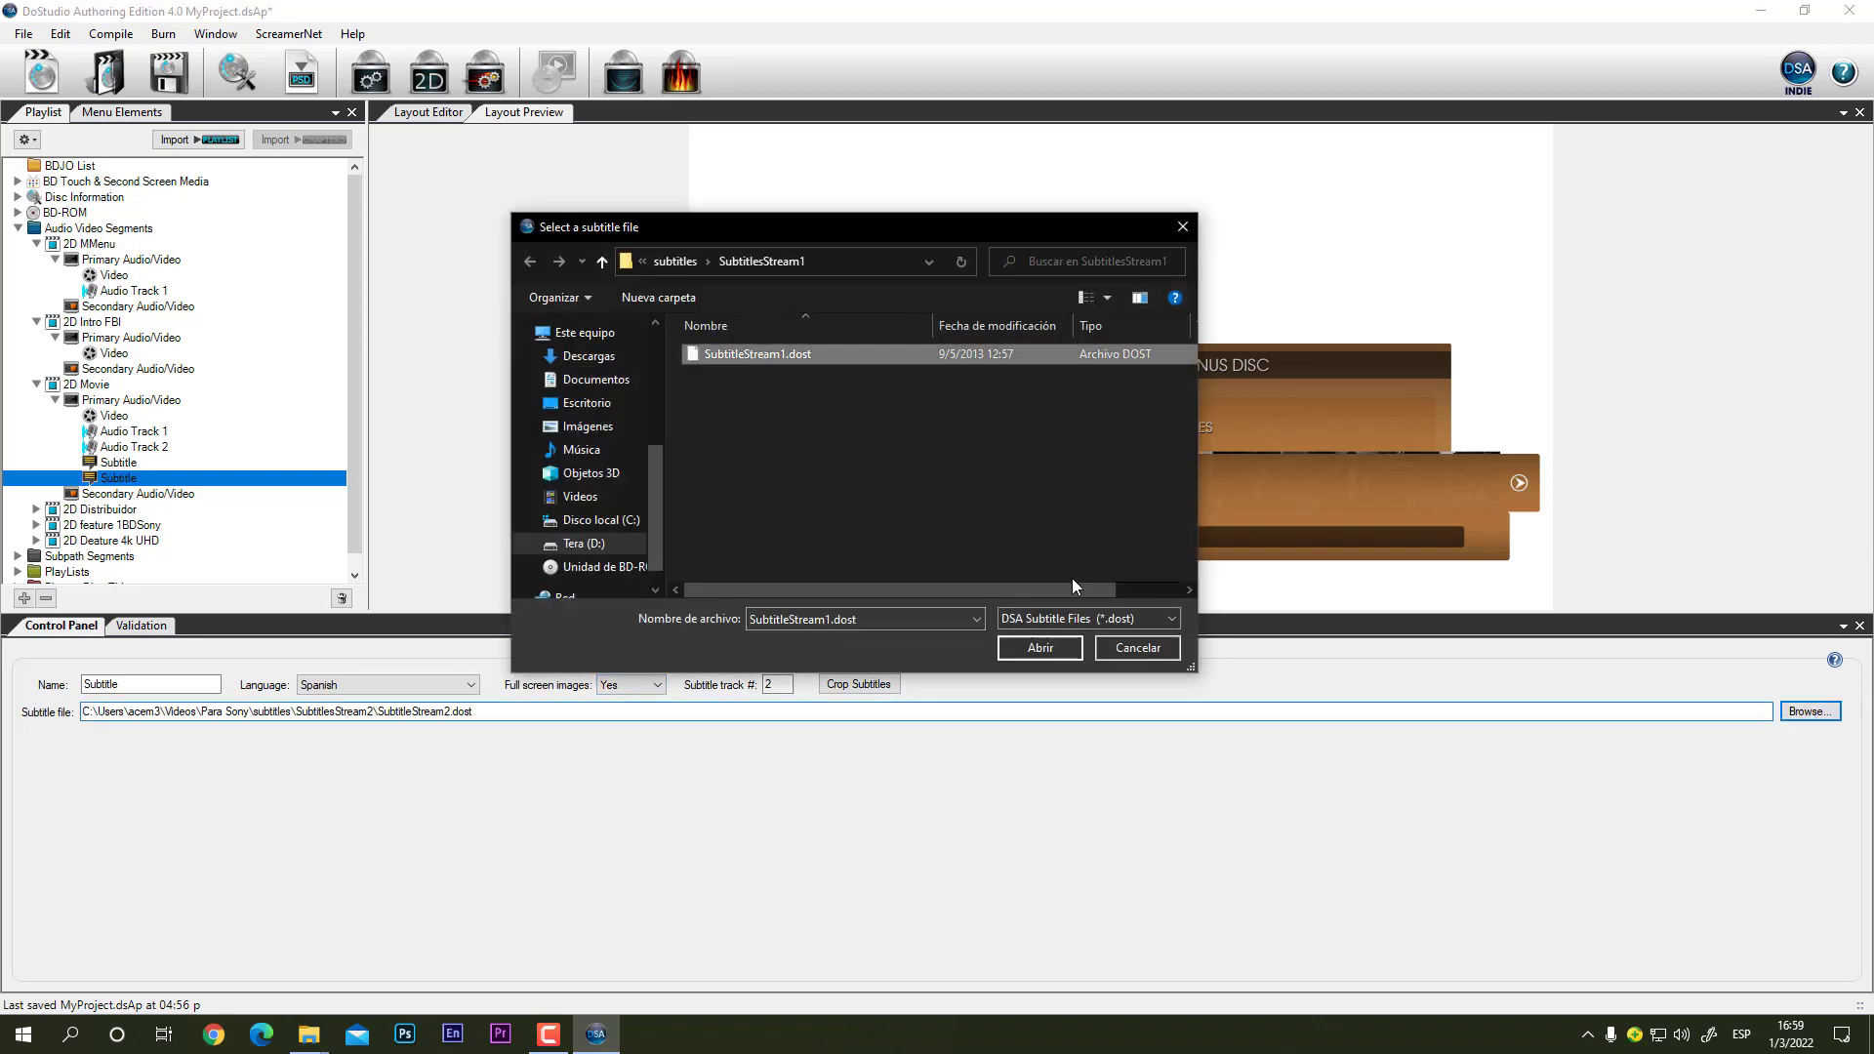
left_click(1056, 651)
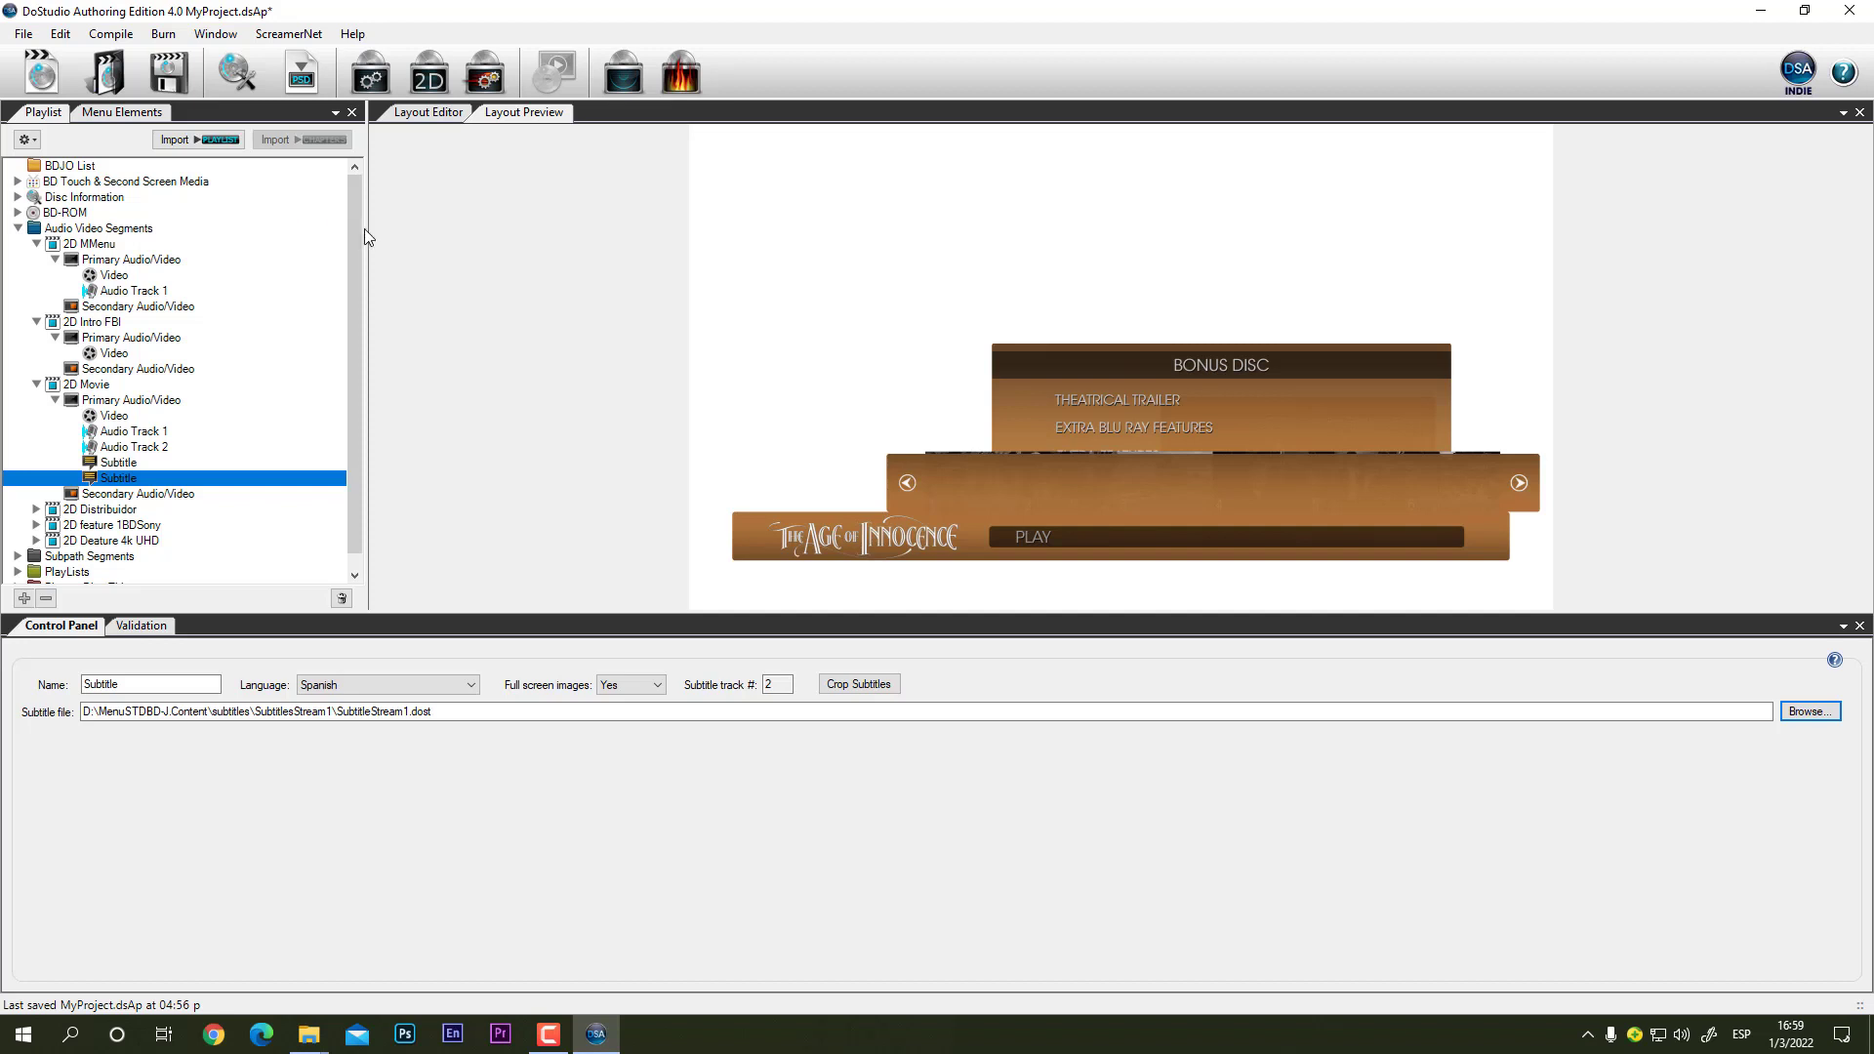
left_click_drag(356, 230, 357, 302)
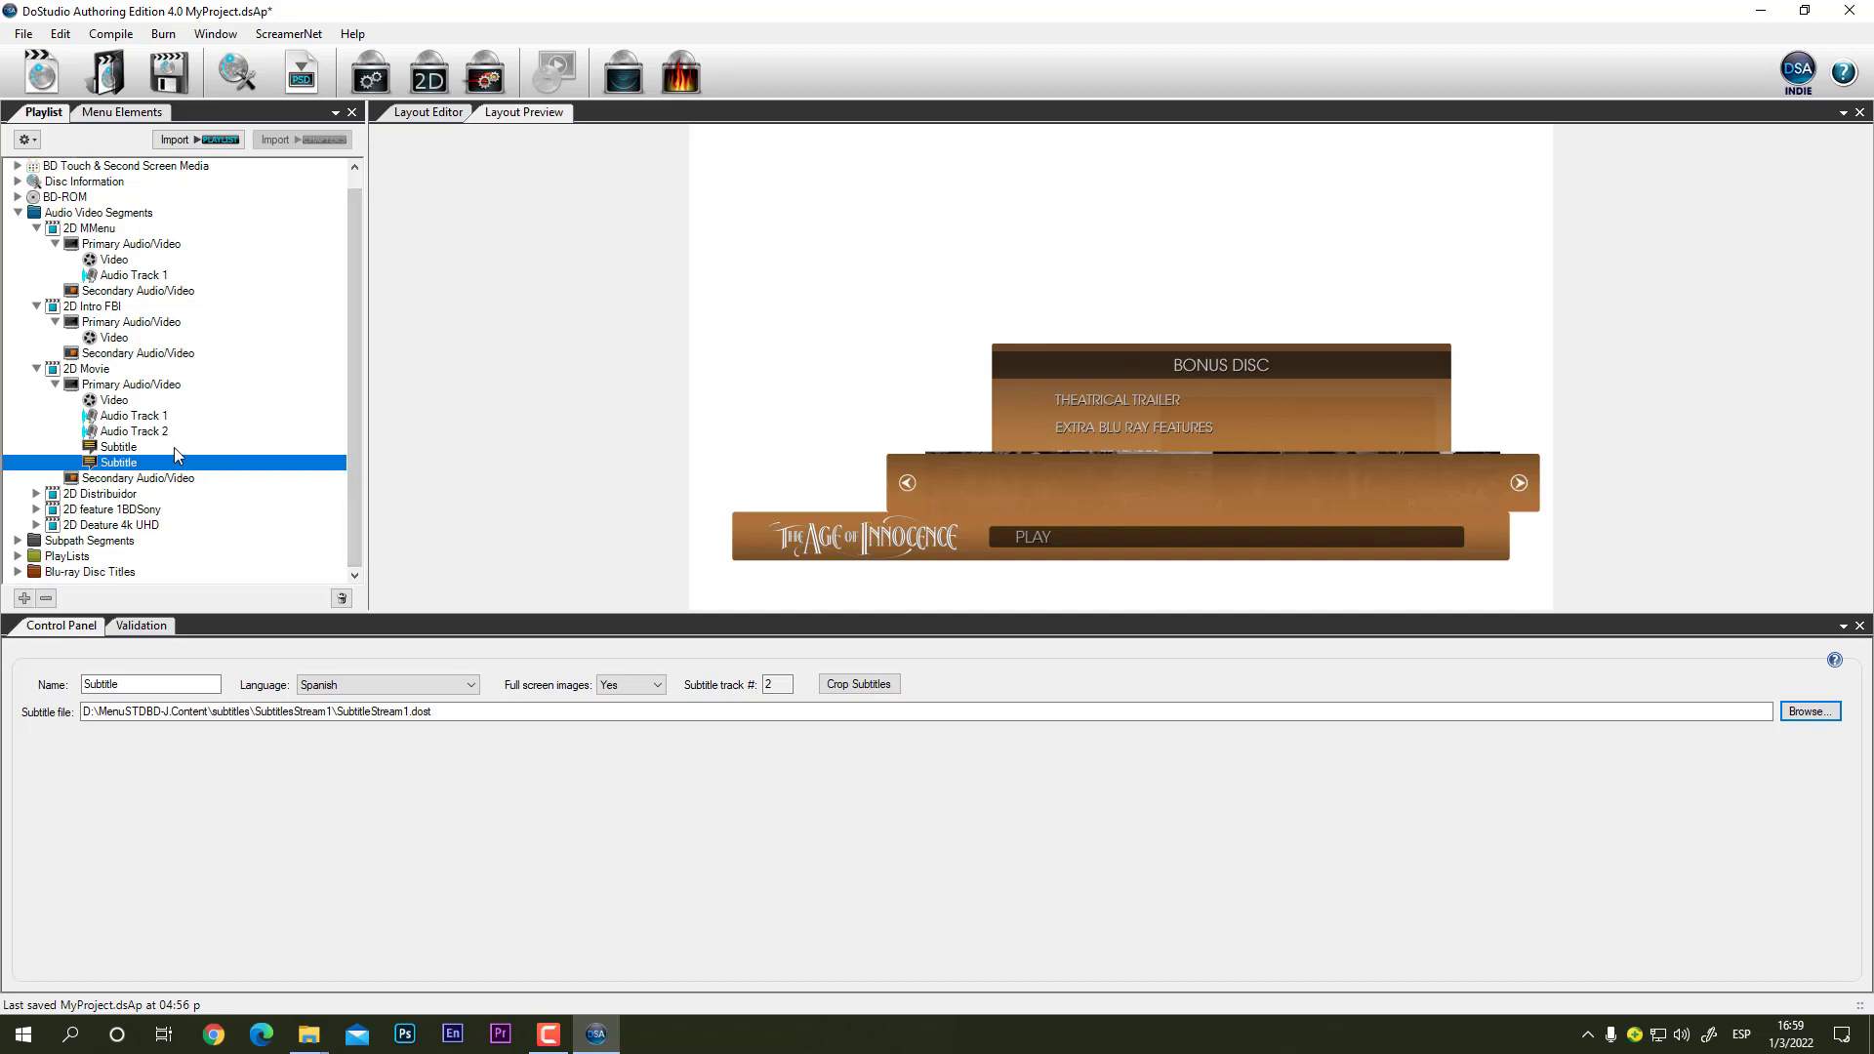
left_click(34, 39)
left_click(49, 109)
Step: Relink the primary video of the 2D Distribuidor segment to Sony.m2v in the Intros Demux\Sony folder of MenuSTDBD-J.Content
left_click(88, 494)
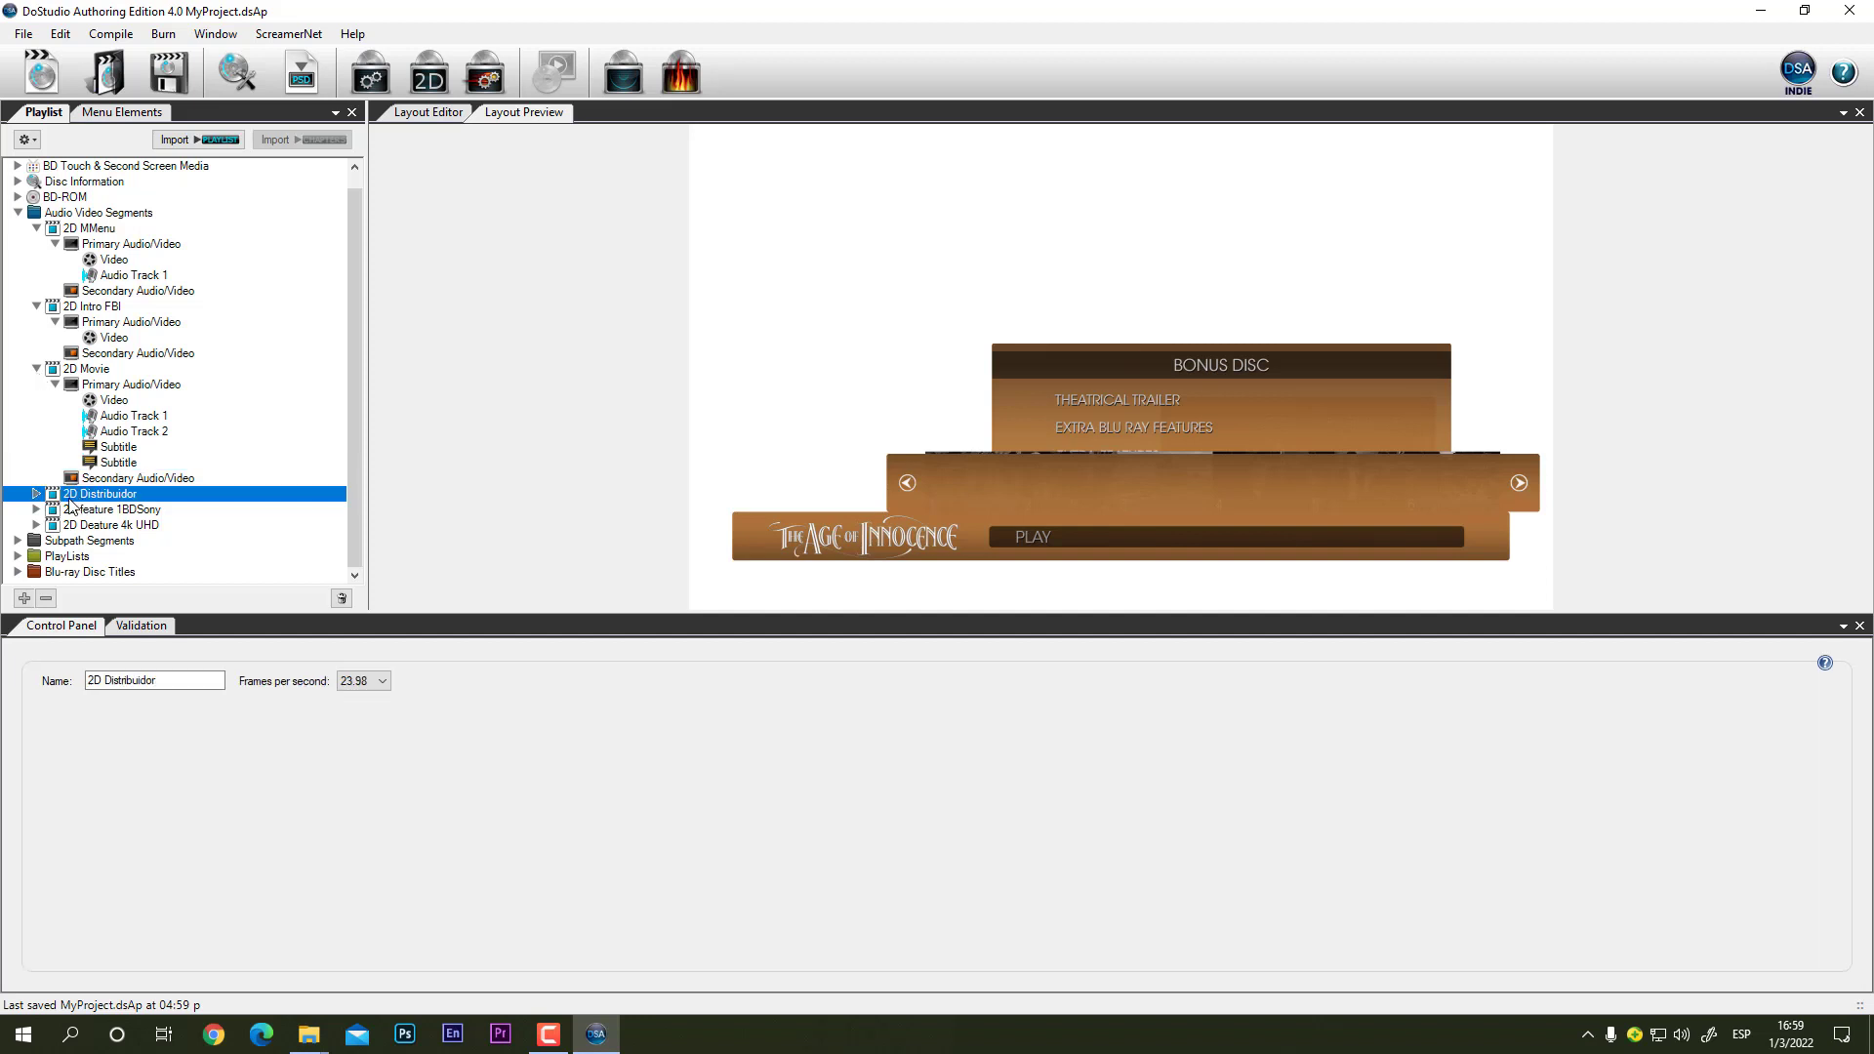
left_click(37, 494)
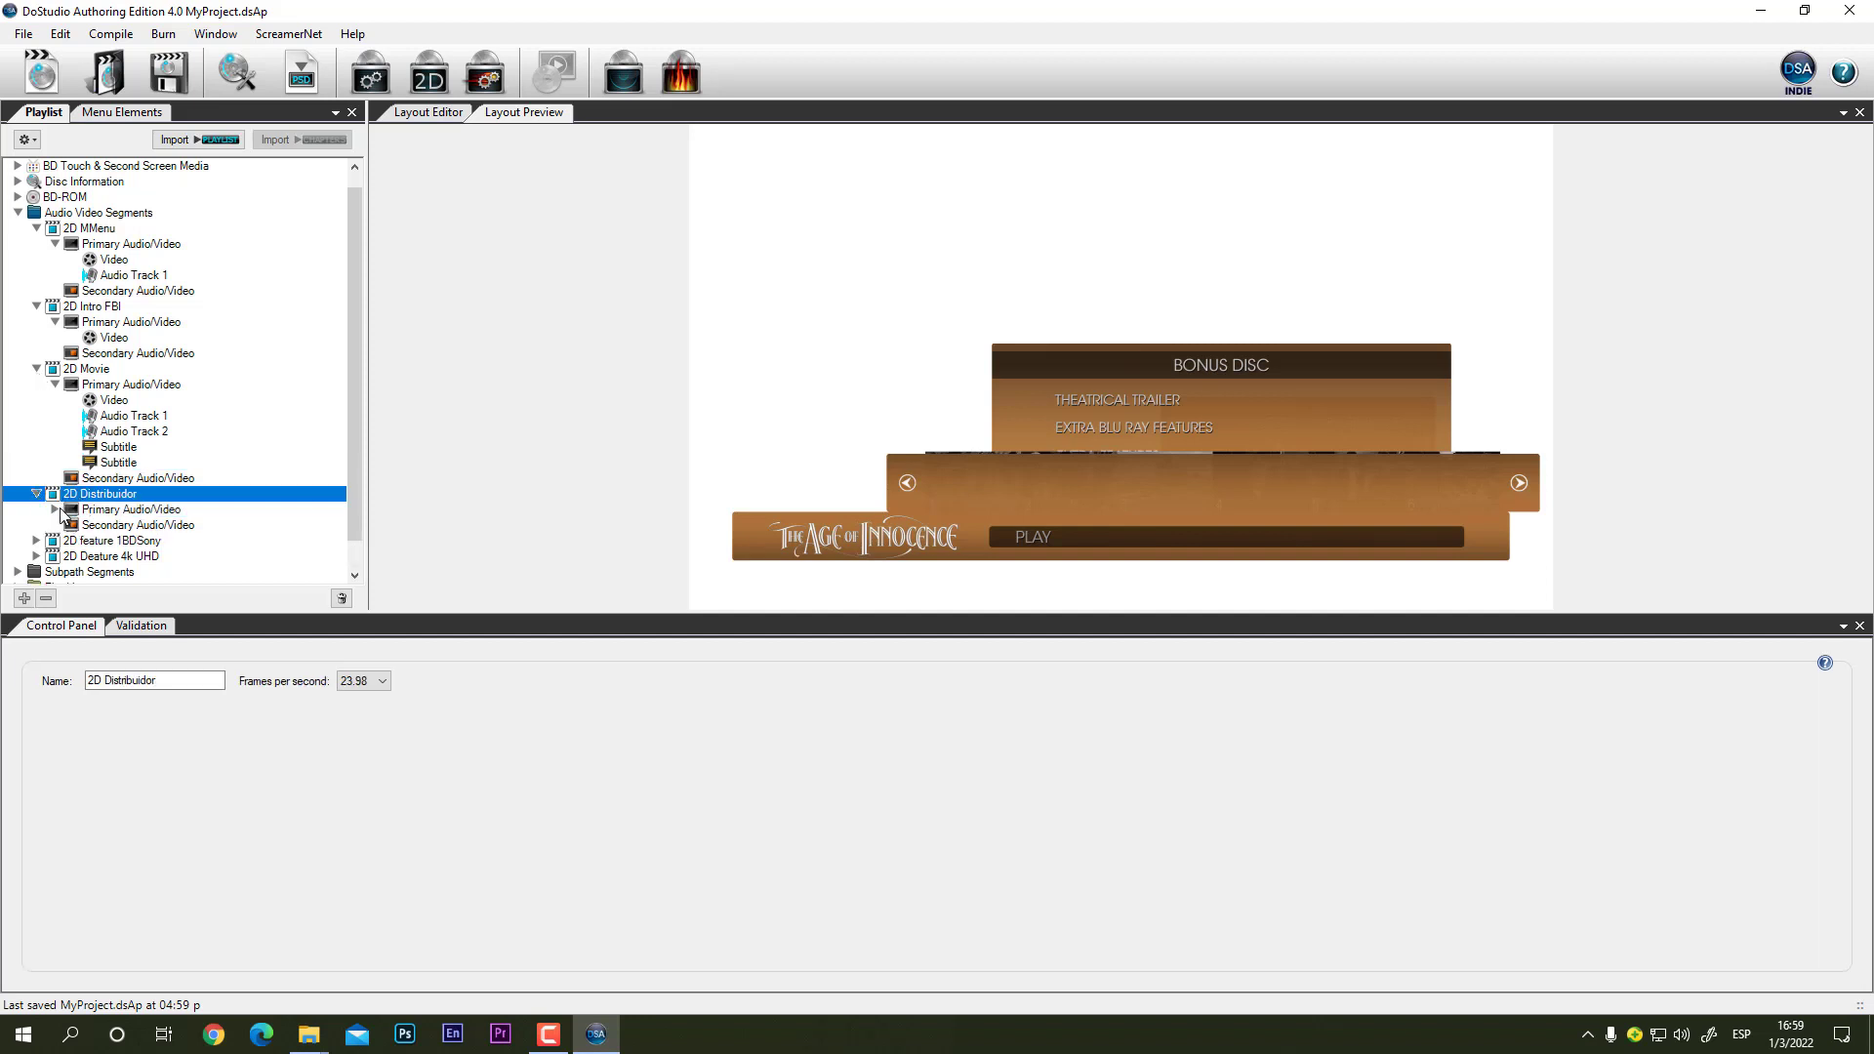
left_click(55, 509)
left_click(109, 528)
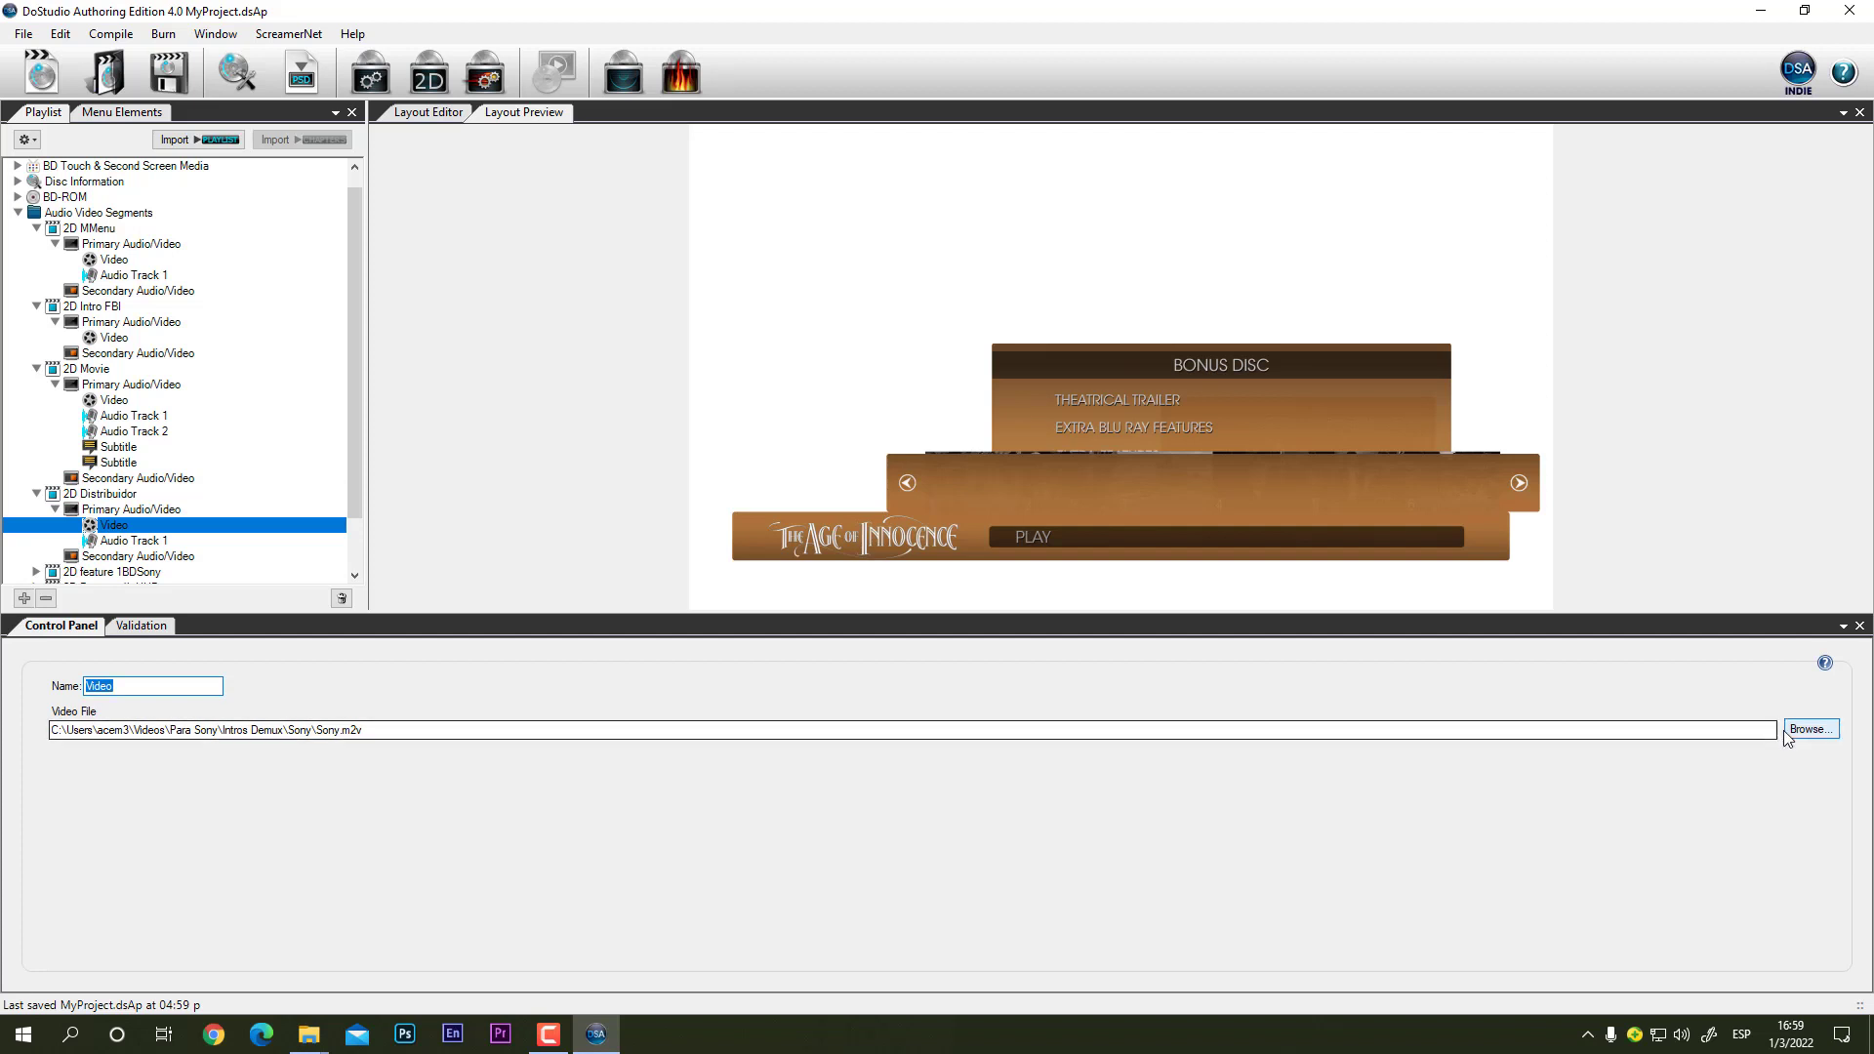
left_click(1806, 734)
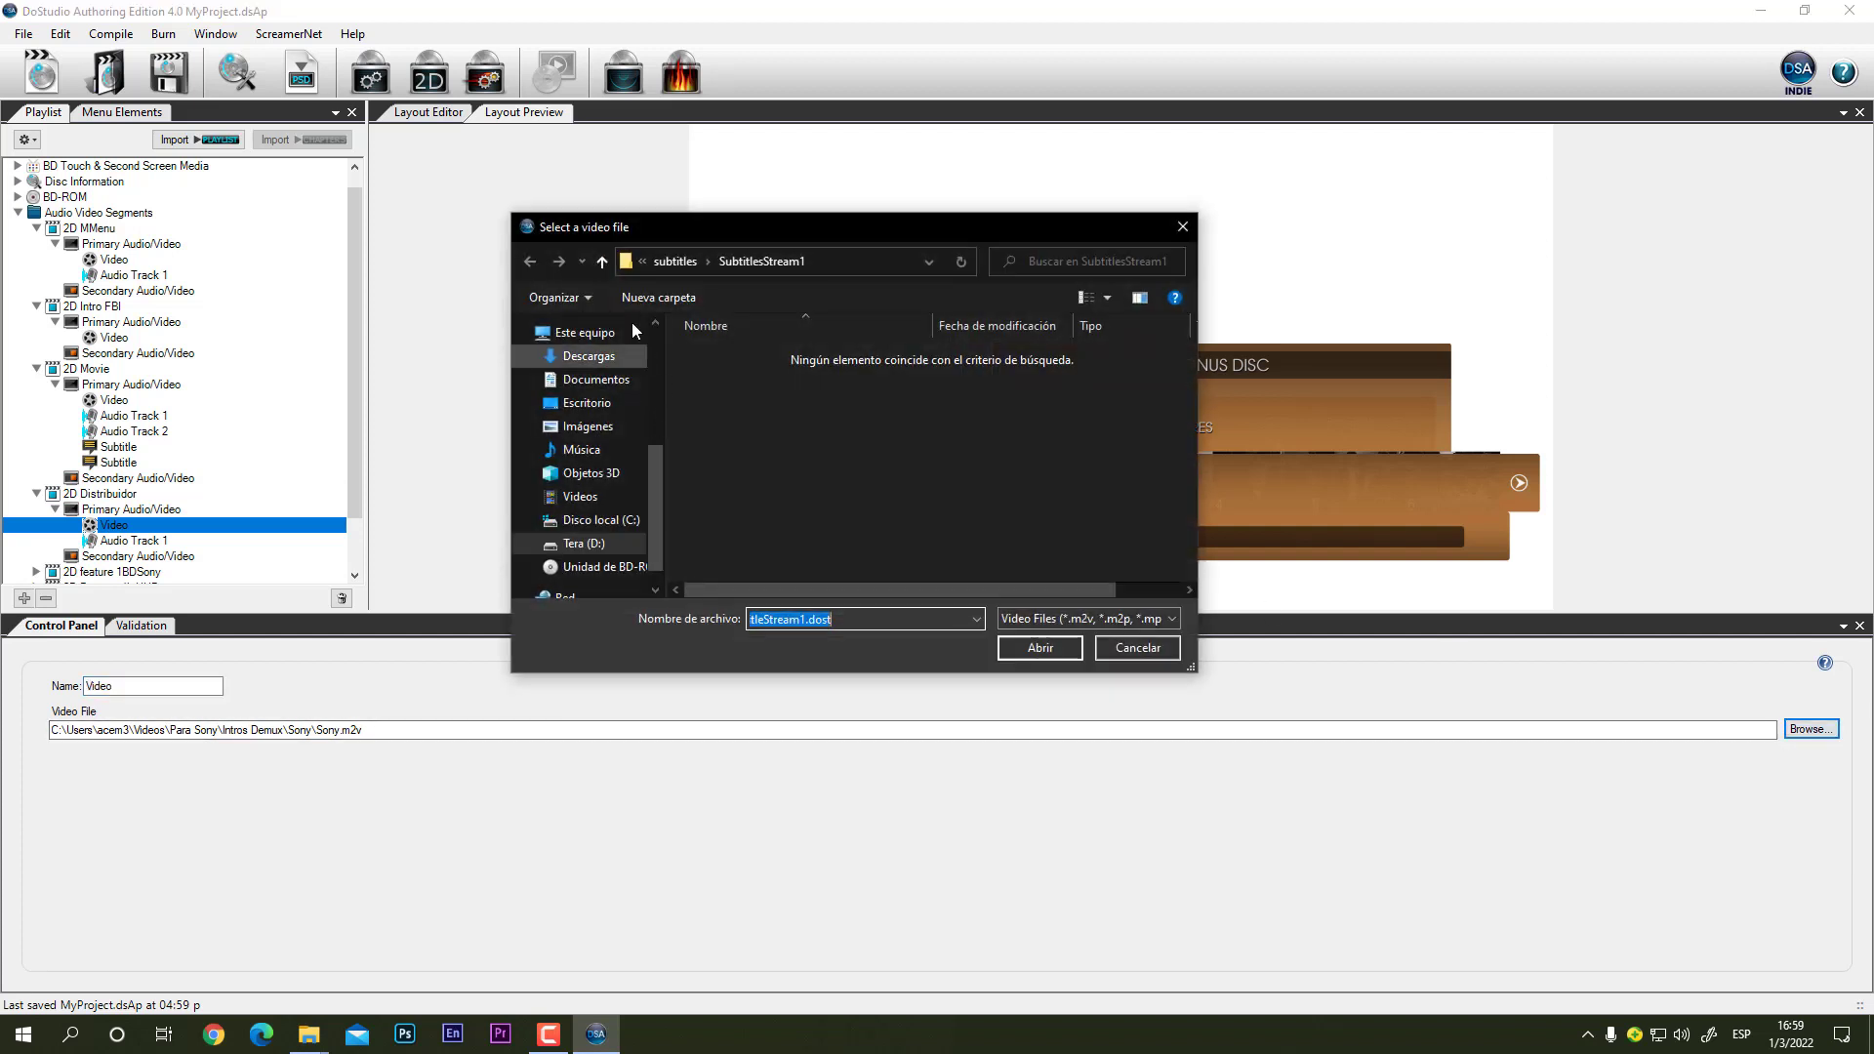
left_click(603, 261)
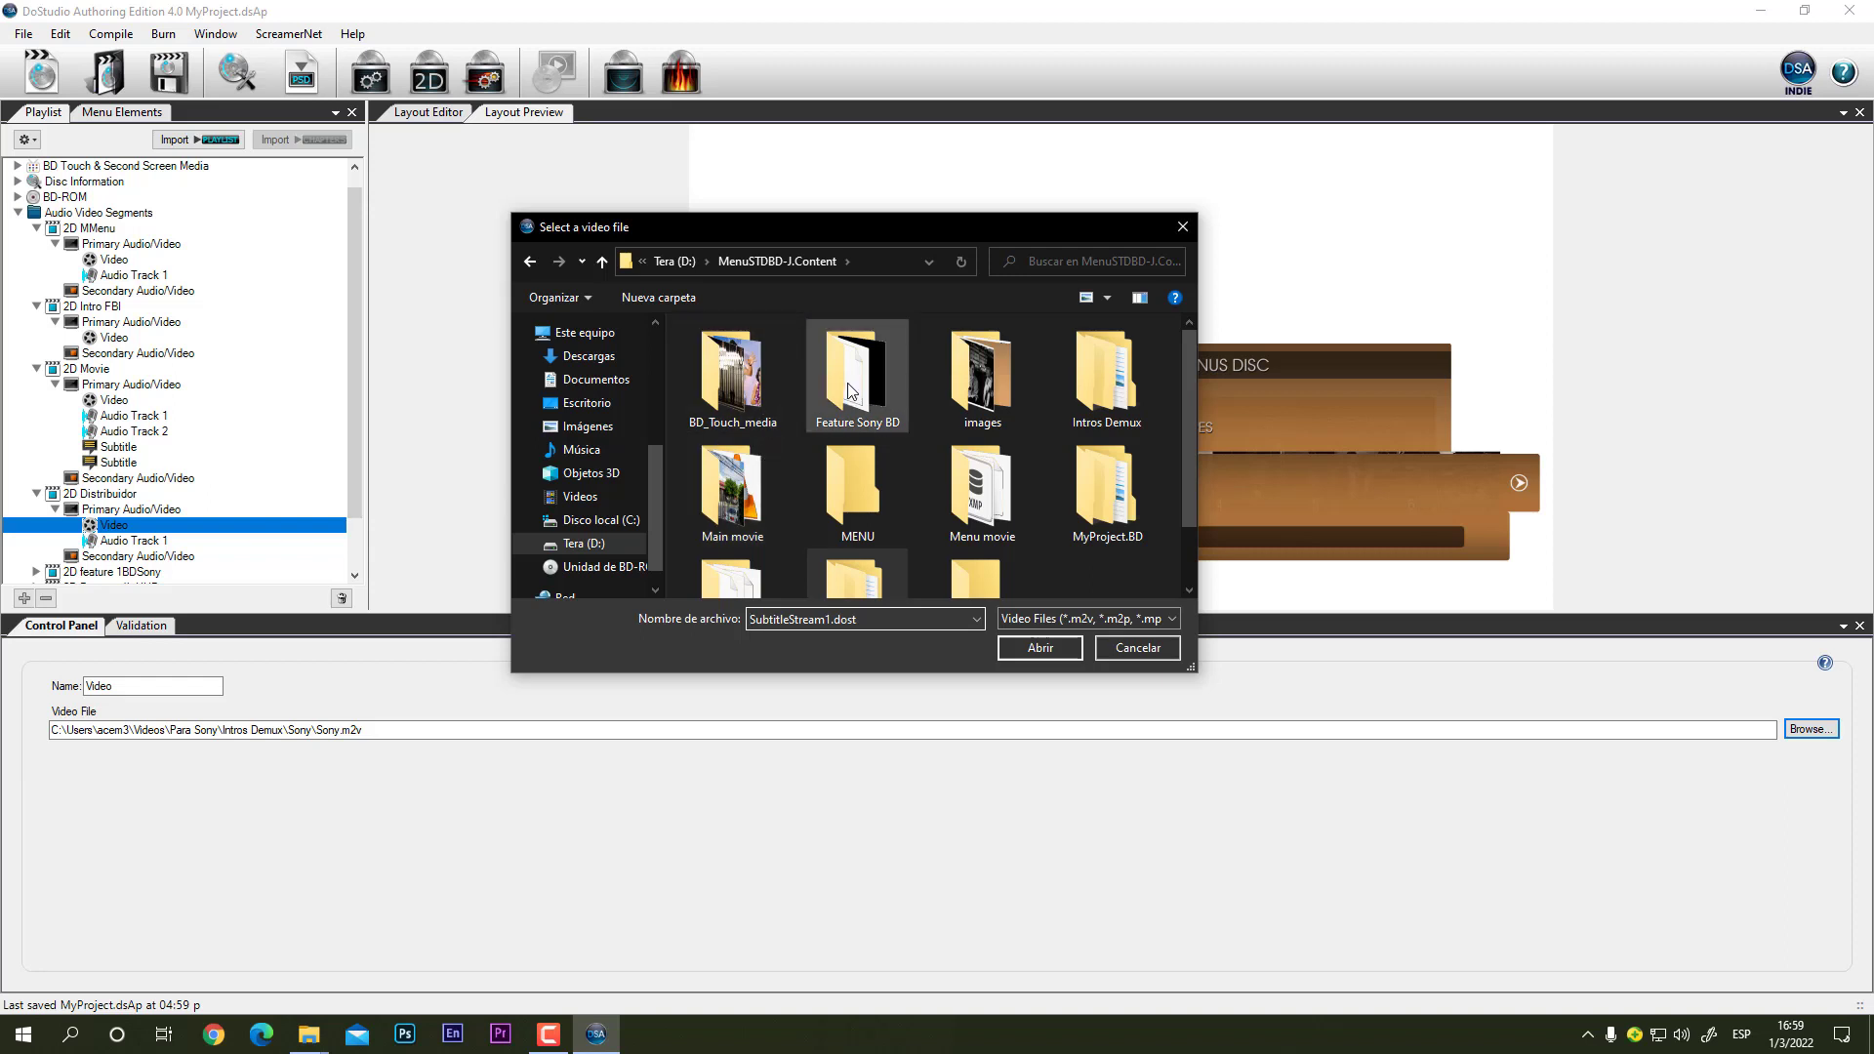
double_click(849, 391)
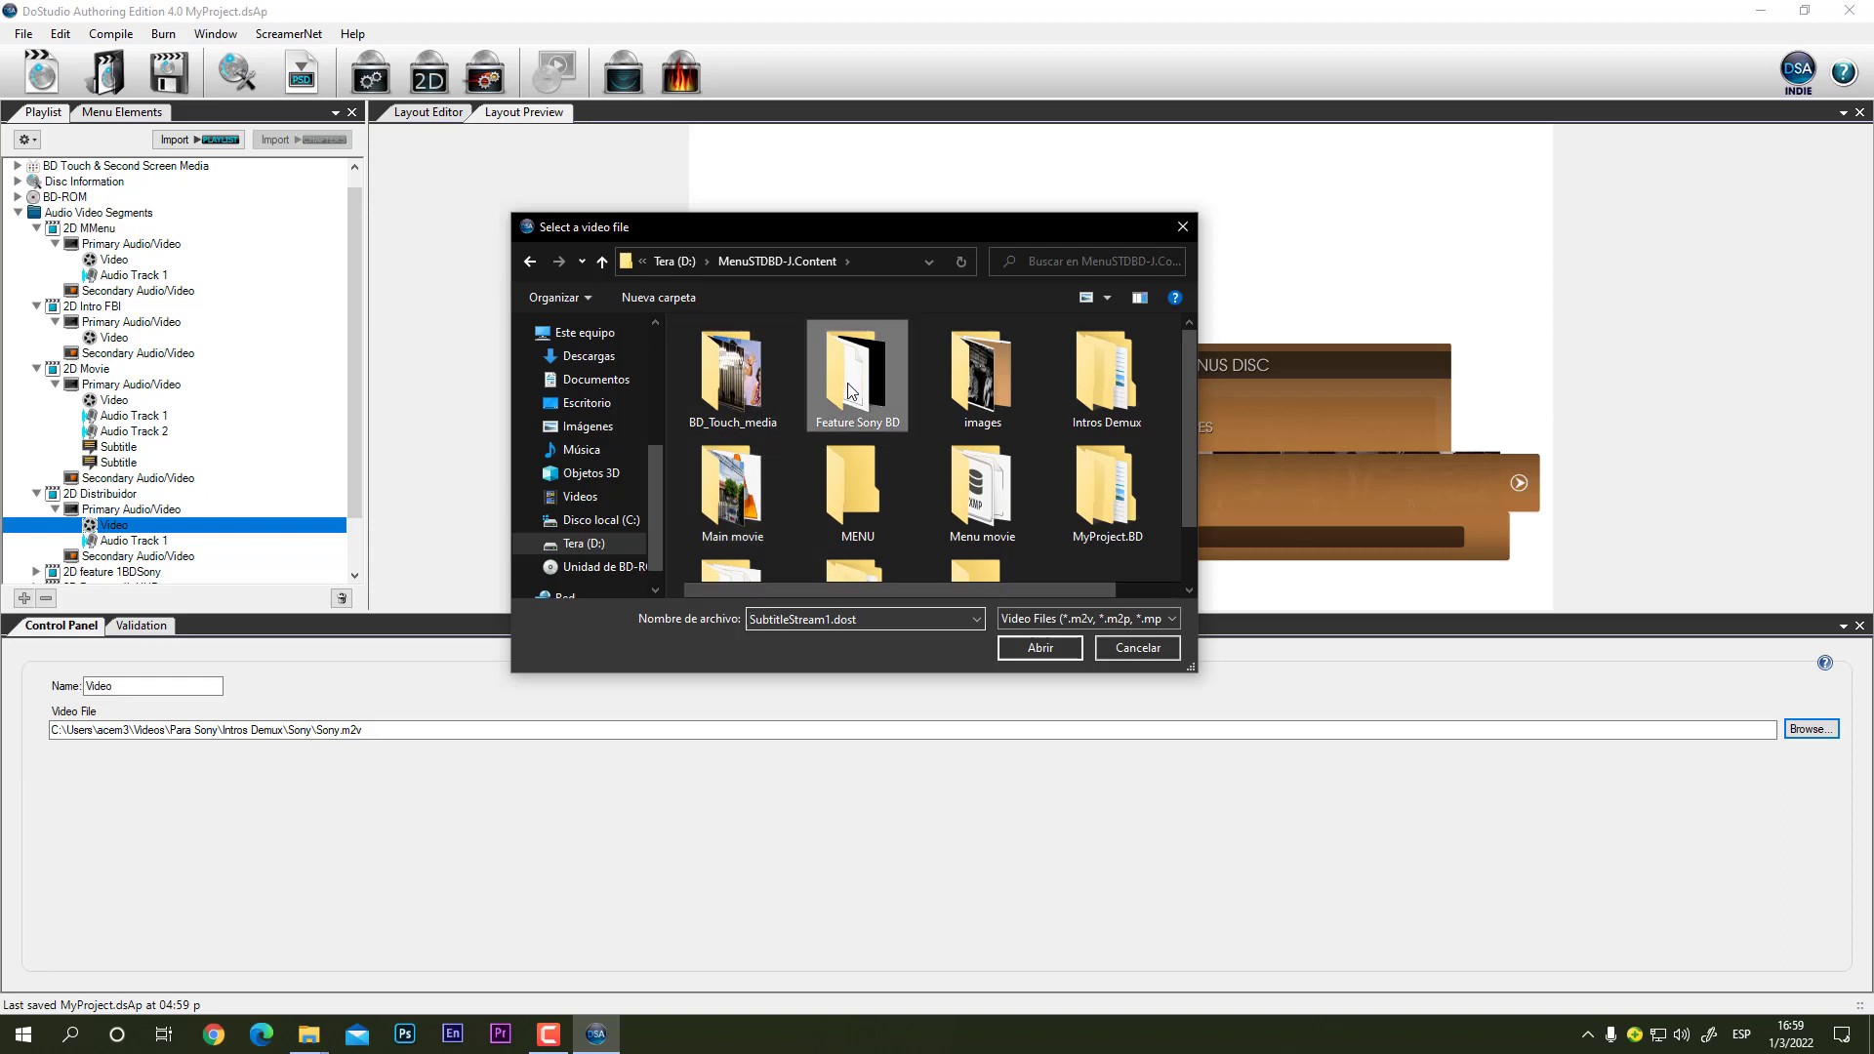
left_click(606, 266)
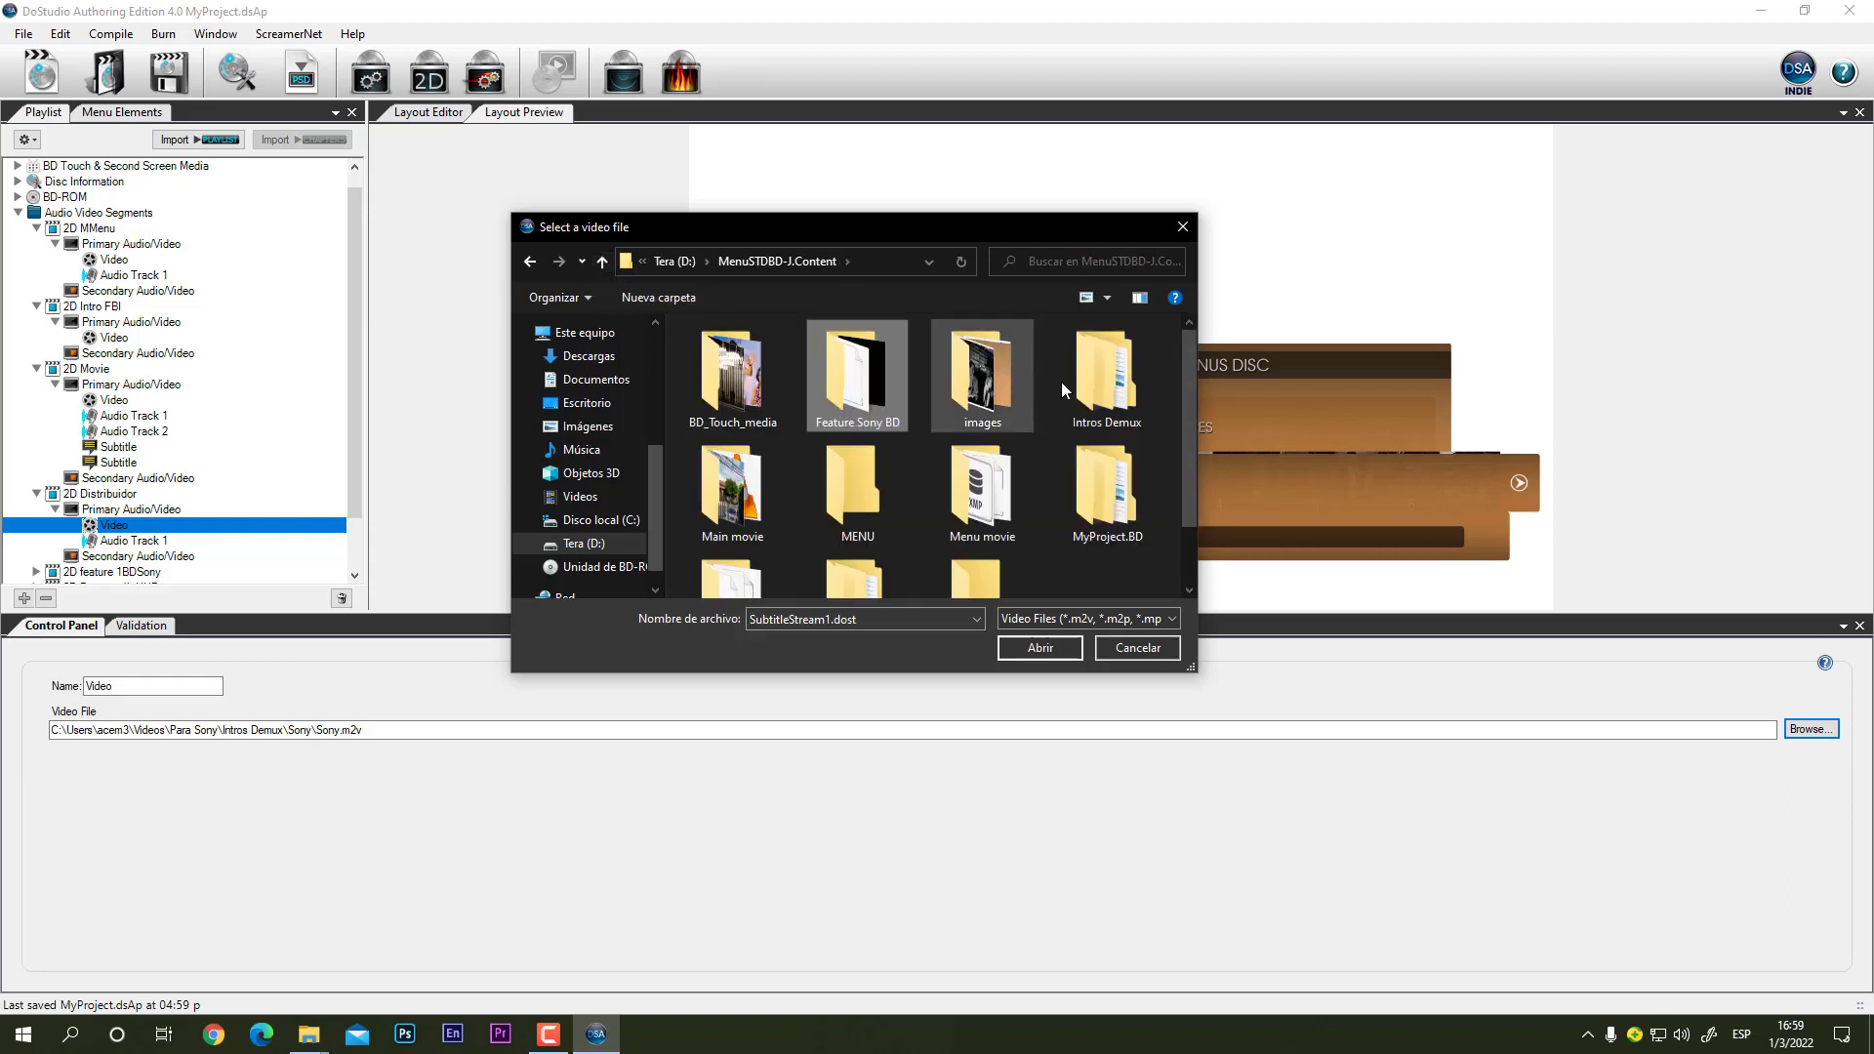
double_click(1108, 386)
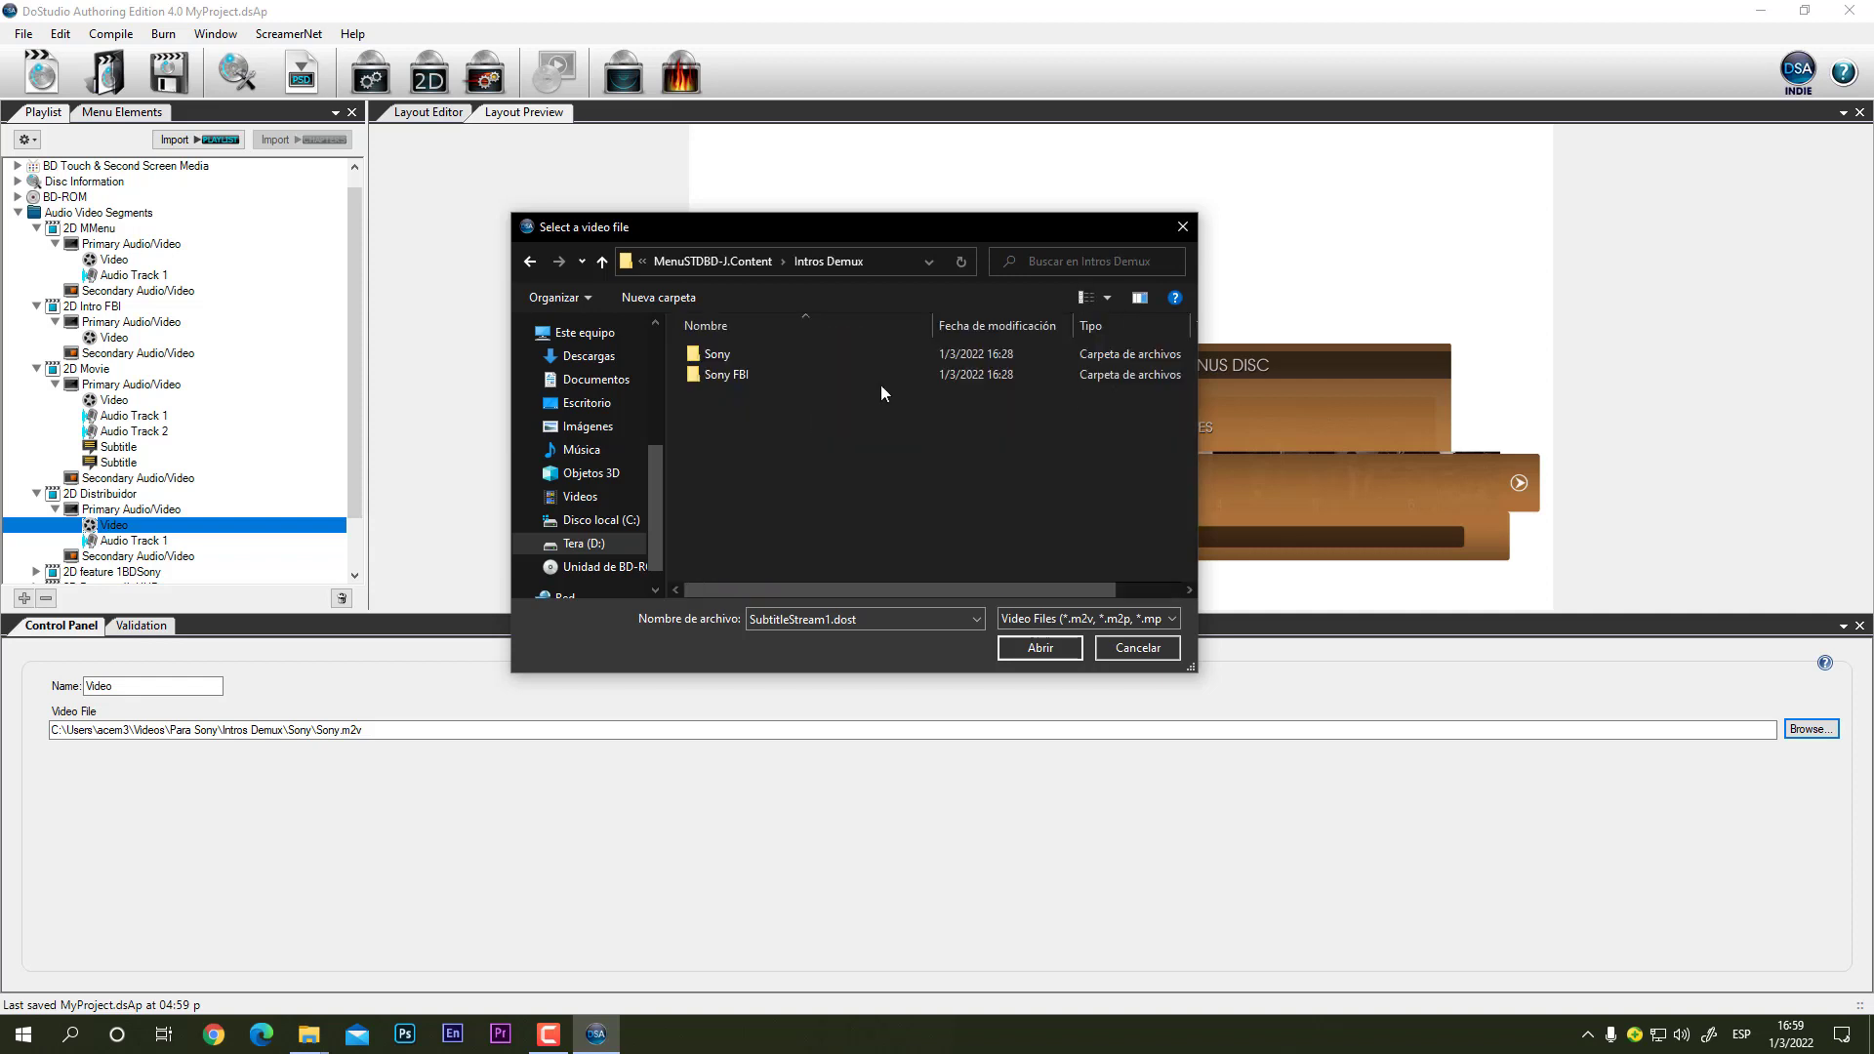
double_click(747, 356)
left_click(742, 365)
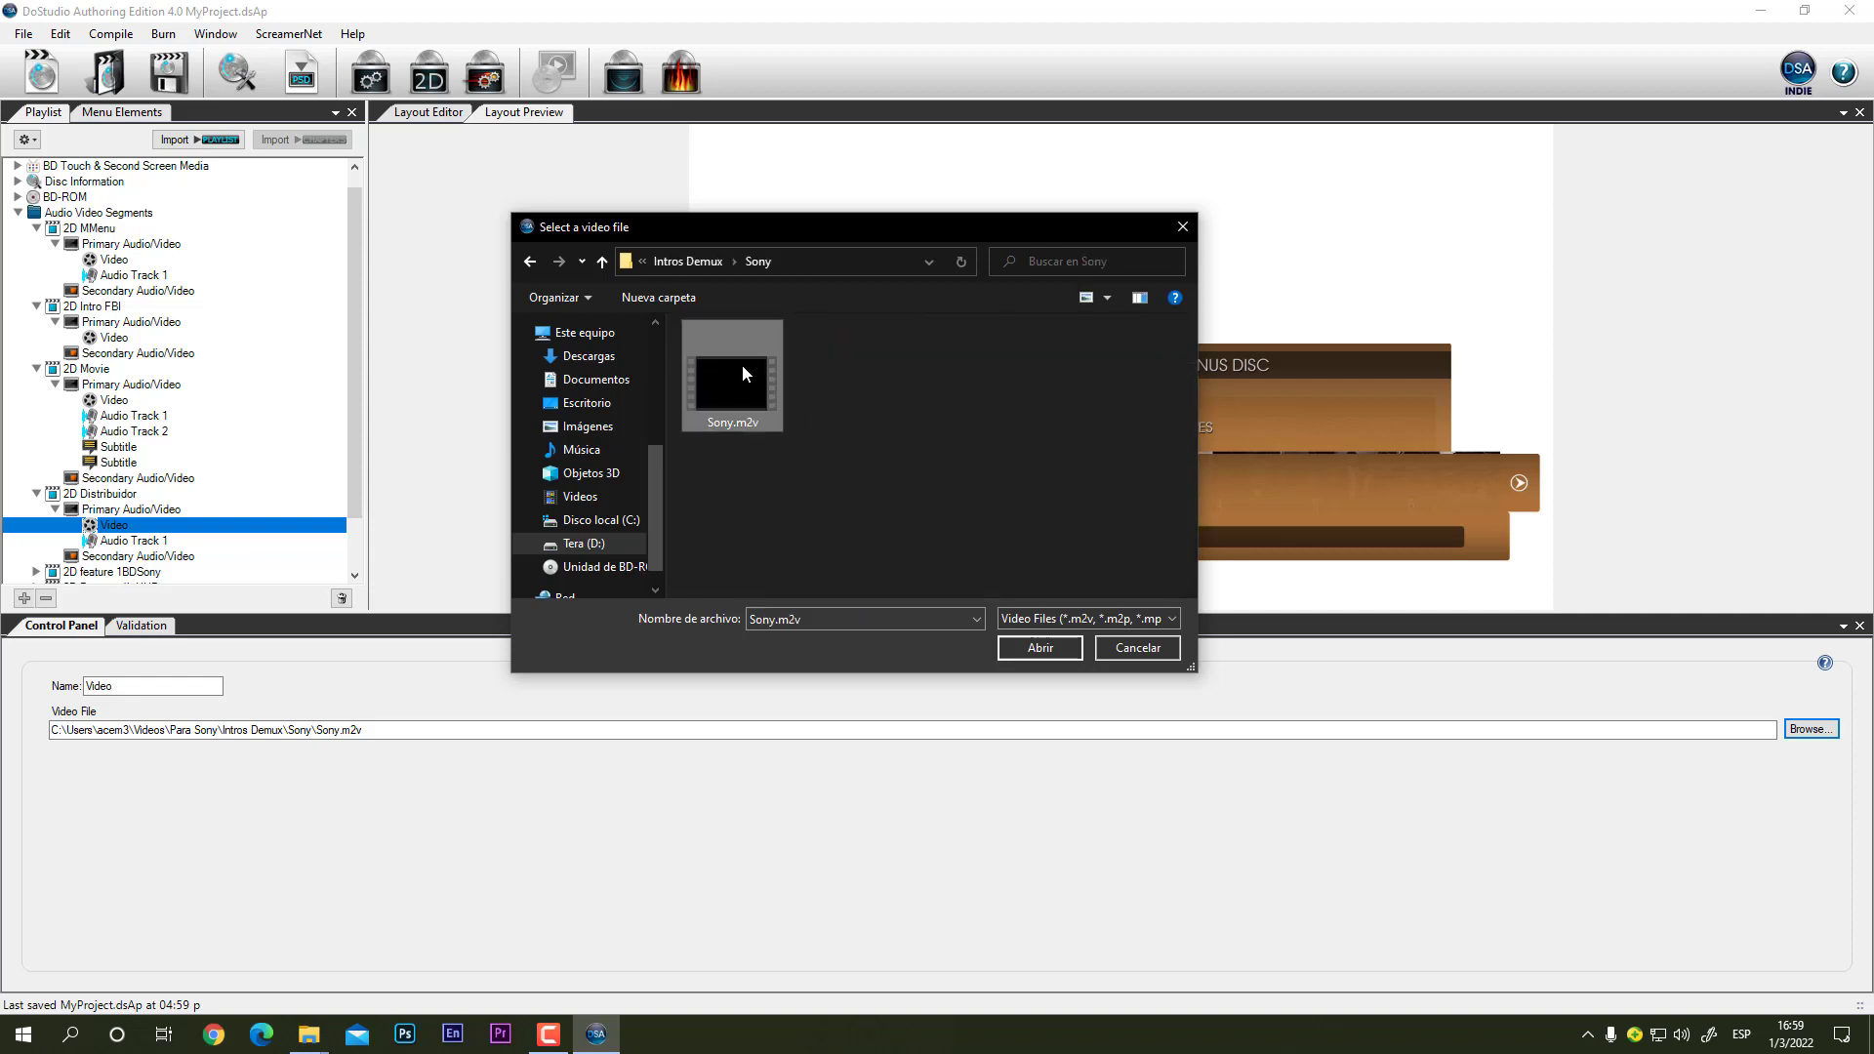
left_click(1027, 649)
Step: Relink Audio Track 1 of the 2D Distribuidor segment to Sony.wav in the Intros Demux\Sony folder of MenuSTDBD-J.Content
left_click(134, 541)
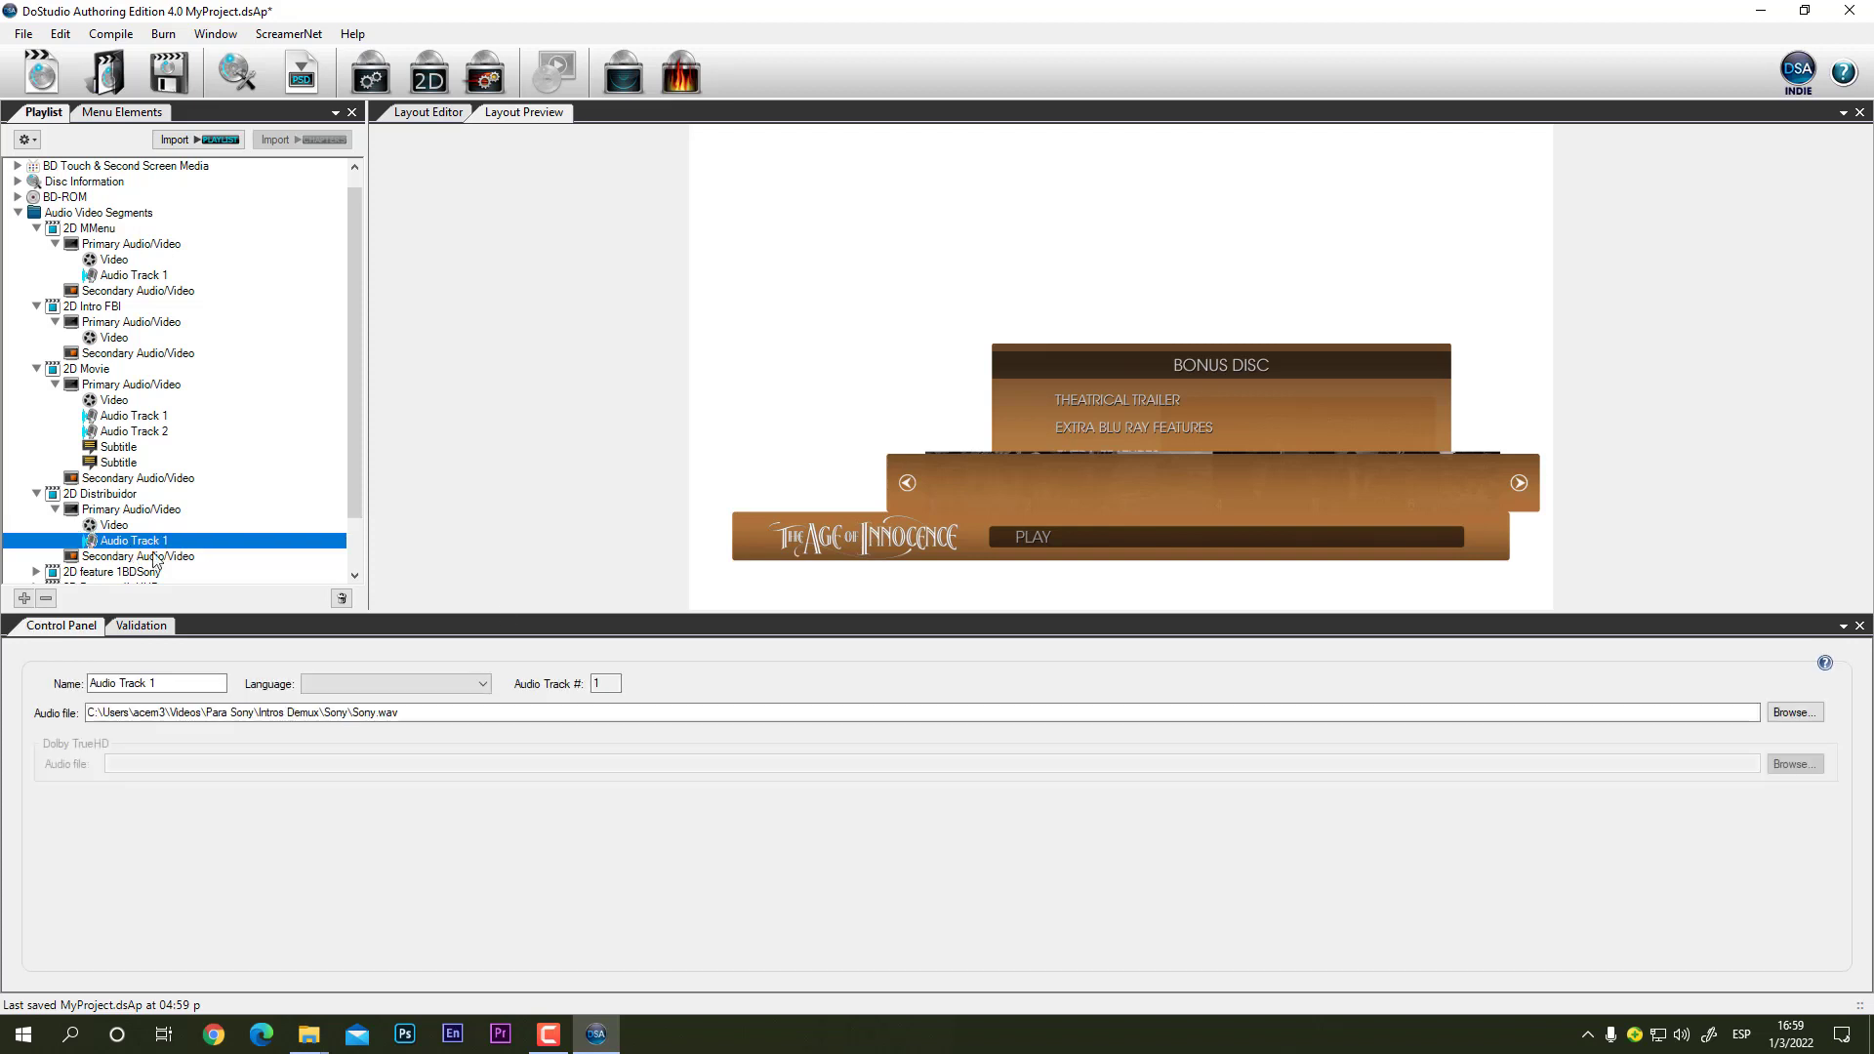
left_click(1794, 711)
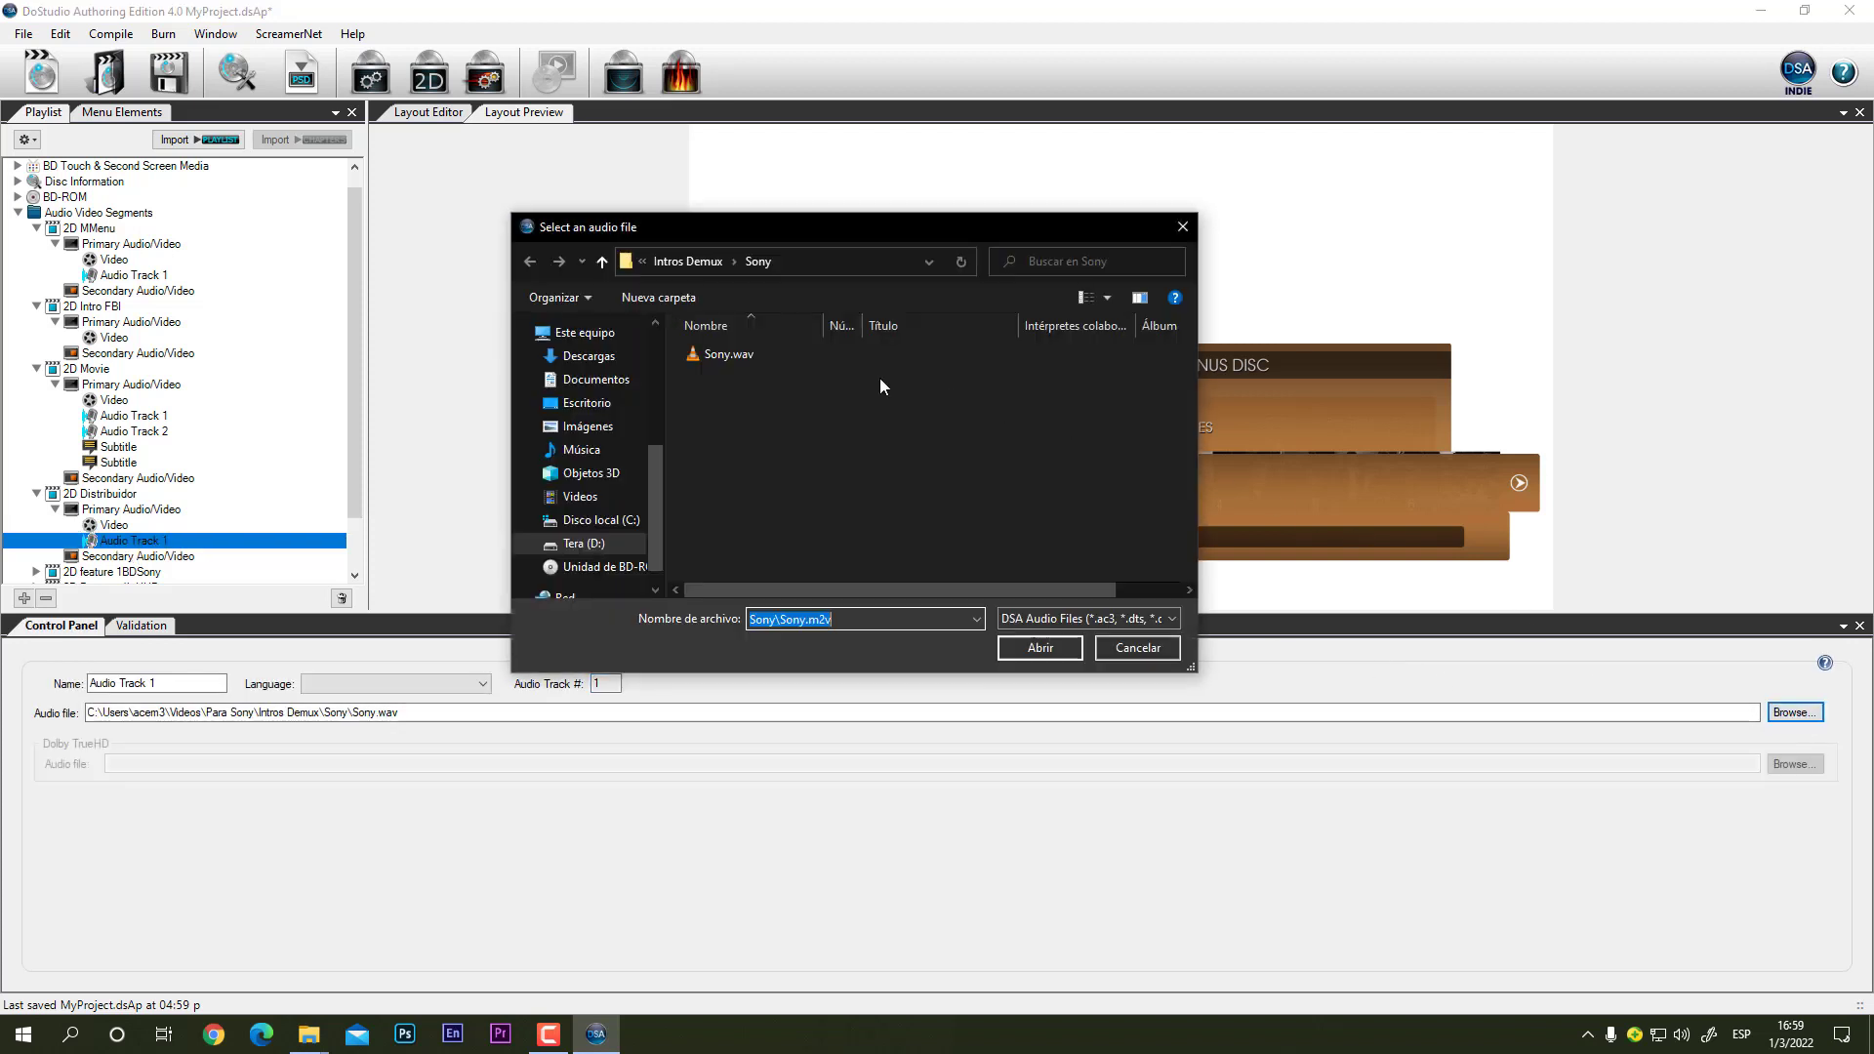
left_click(732, 355)
left_click(1036, 648)
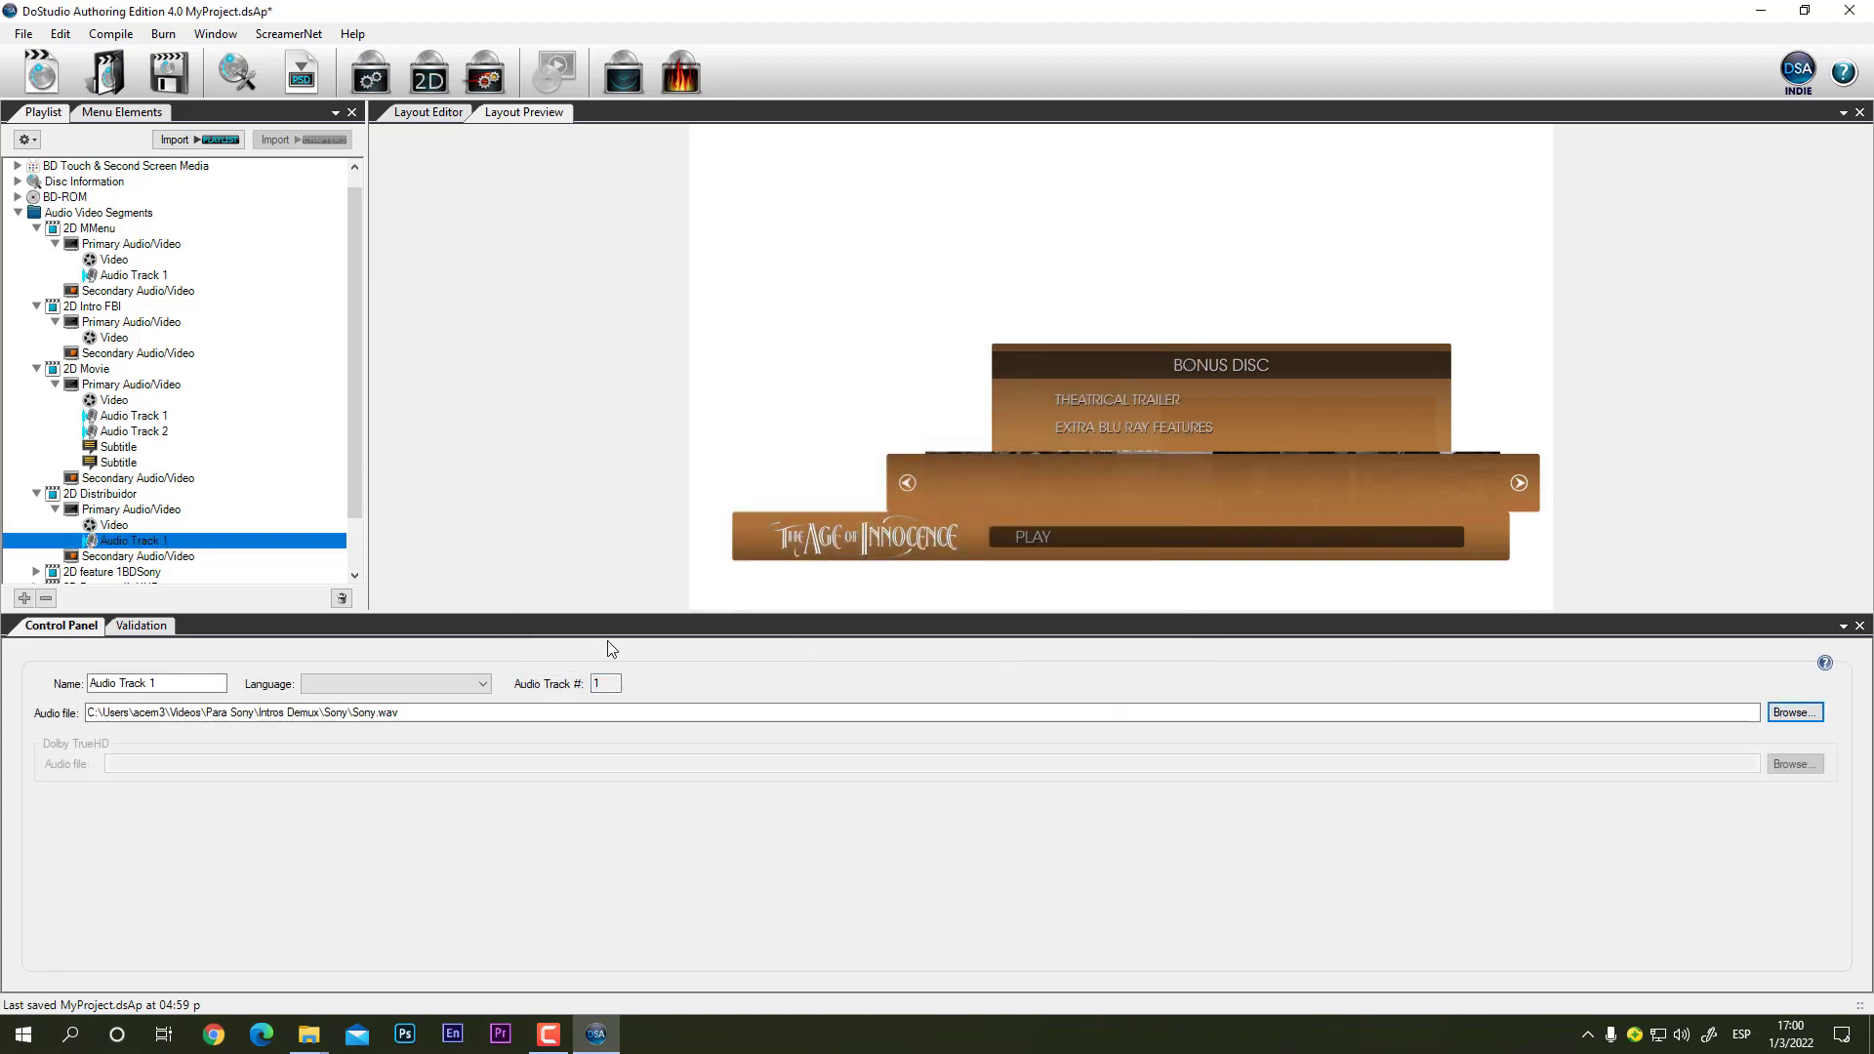
Step: Relink the primary video of the 2D feature 1BDSony segment to Sony - Promo - Blu ray Disc - poral.eu.m2v in the Feature Sony BD folder
scroll(150, 384, "down", 2)
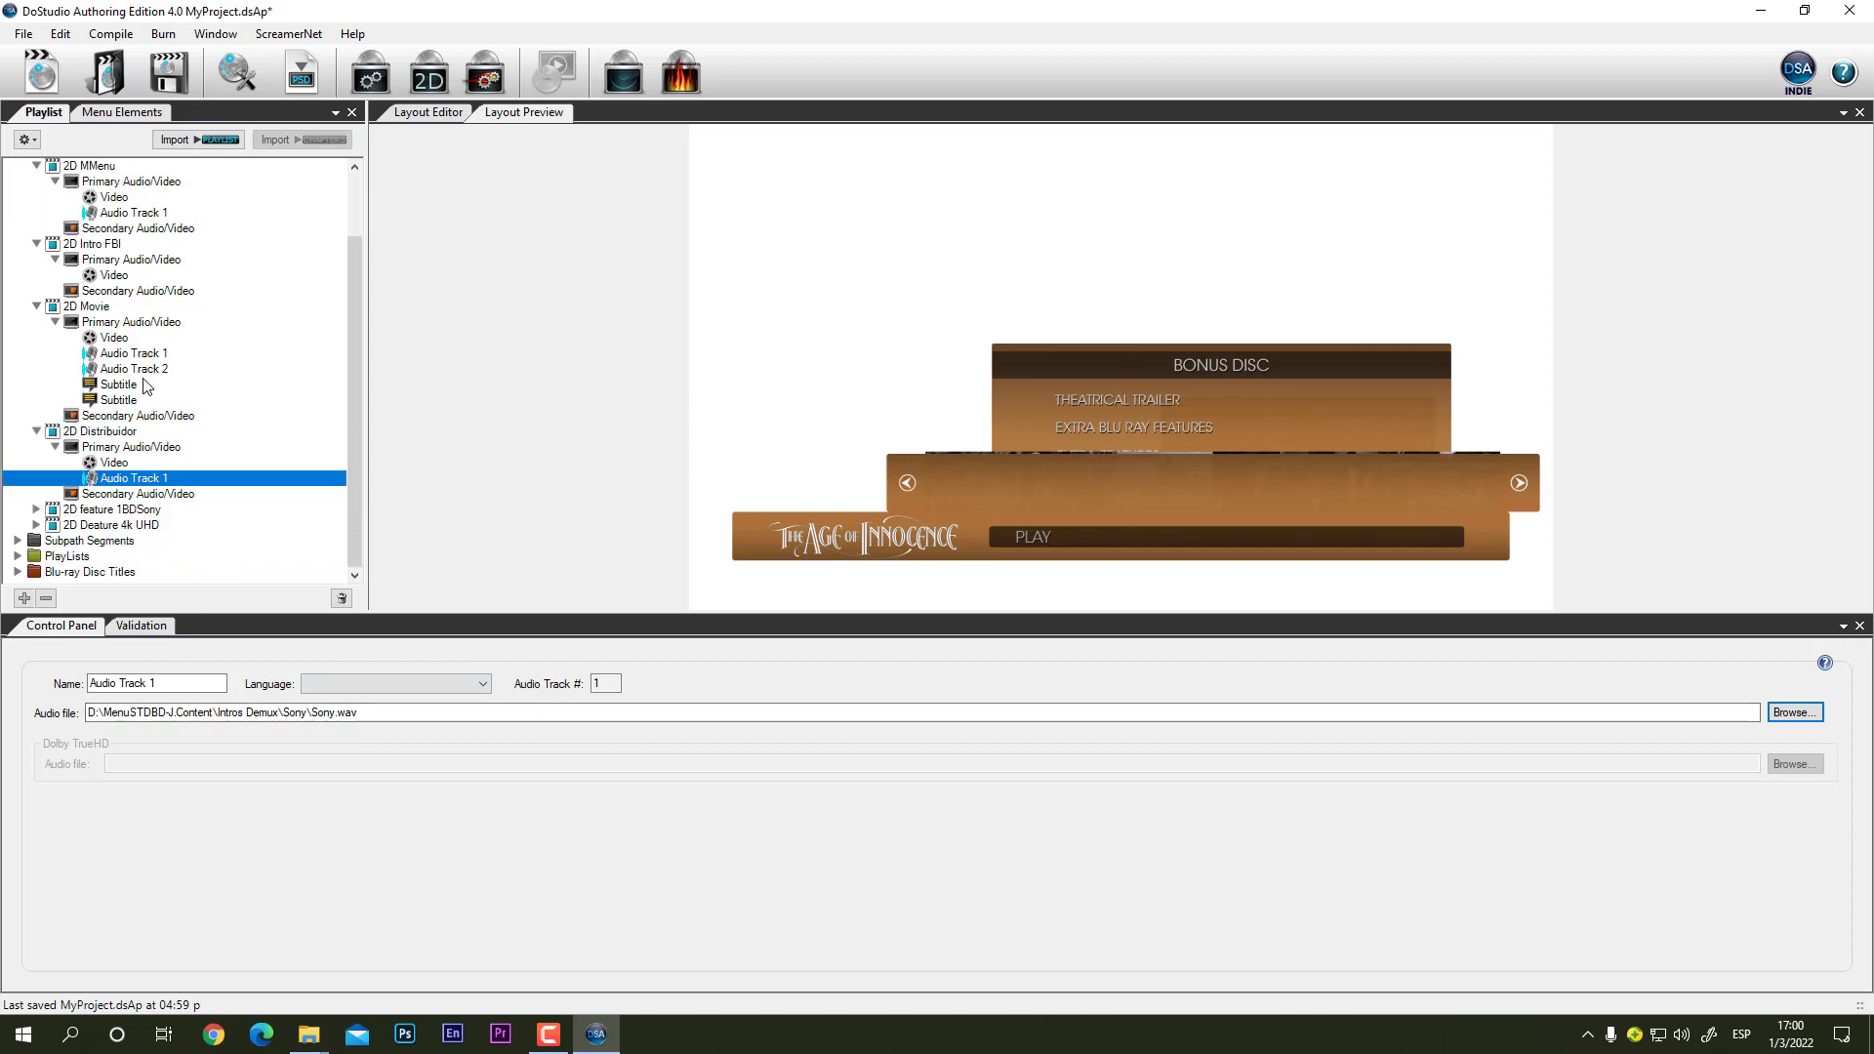
left_click(36, 509)
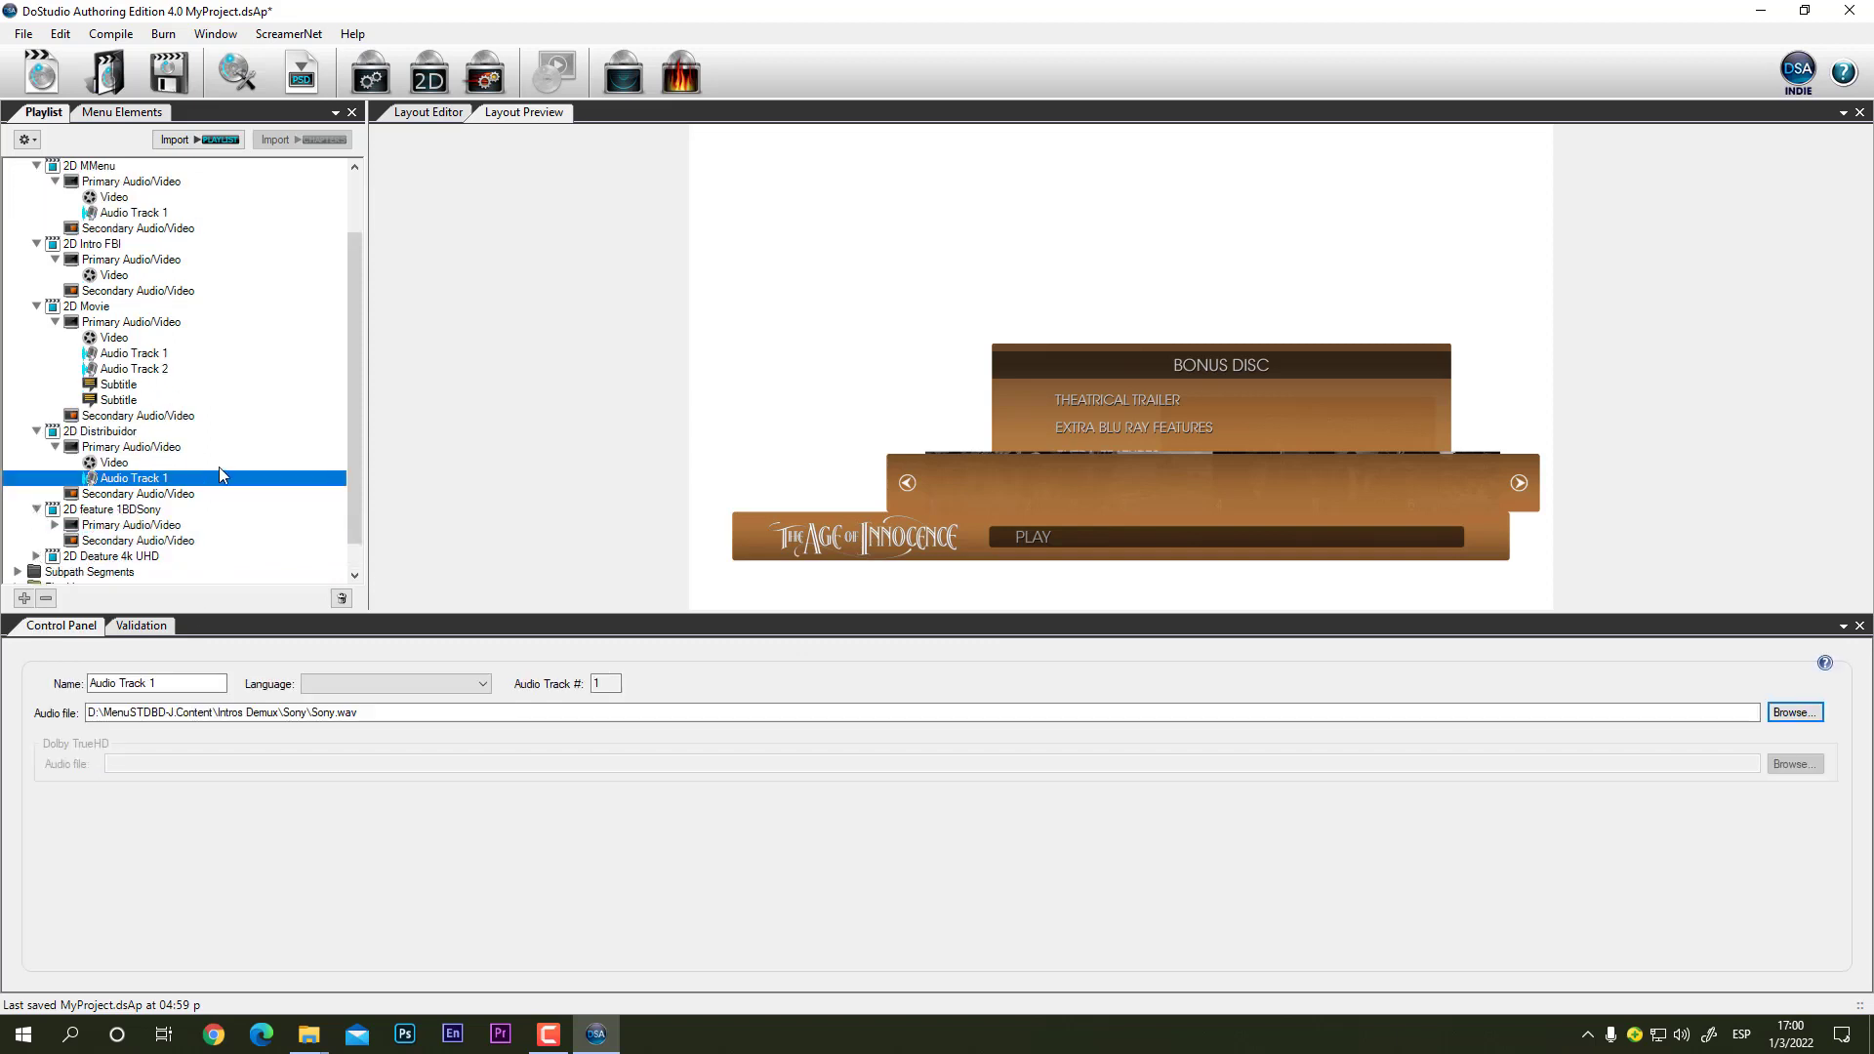
scroll(219, 466, "down", 1)
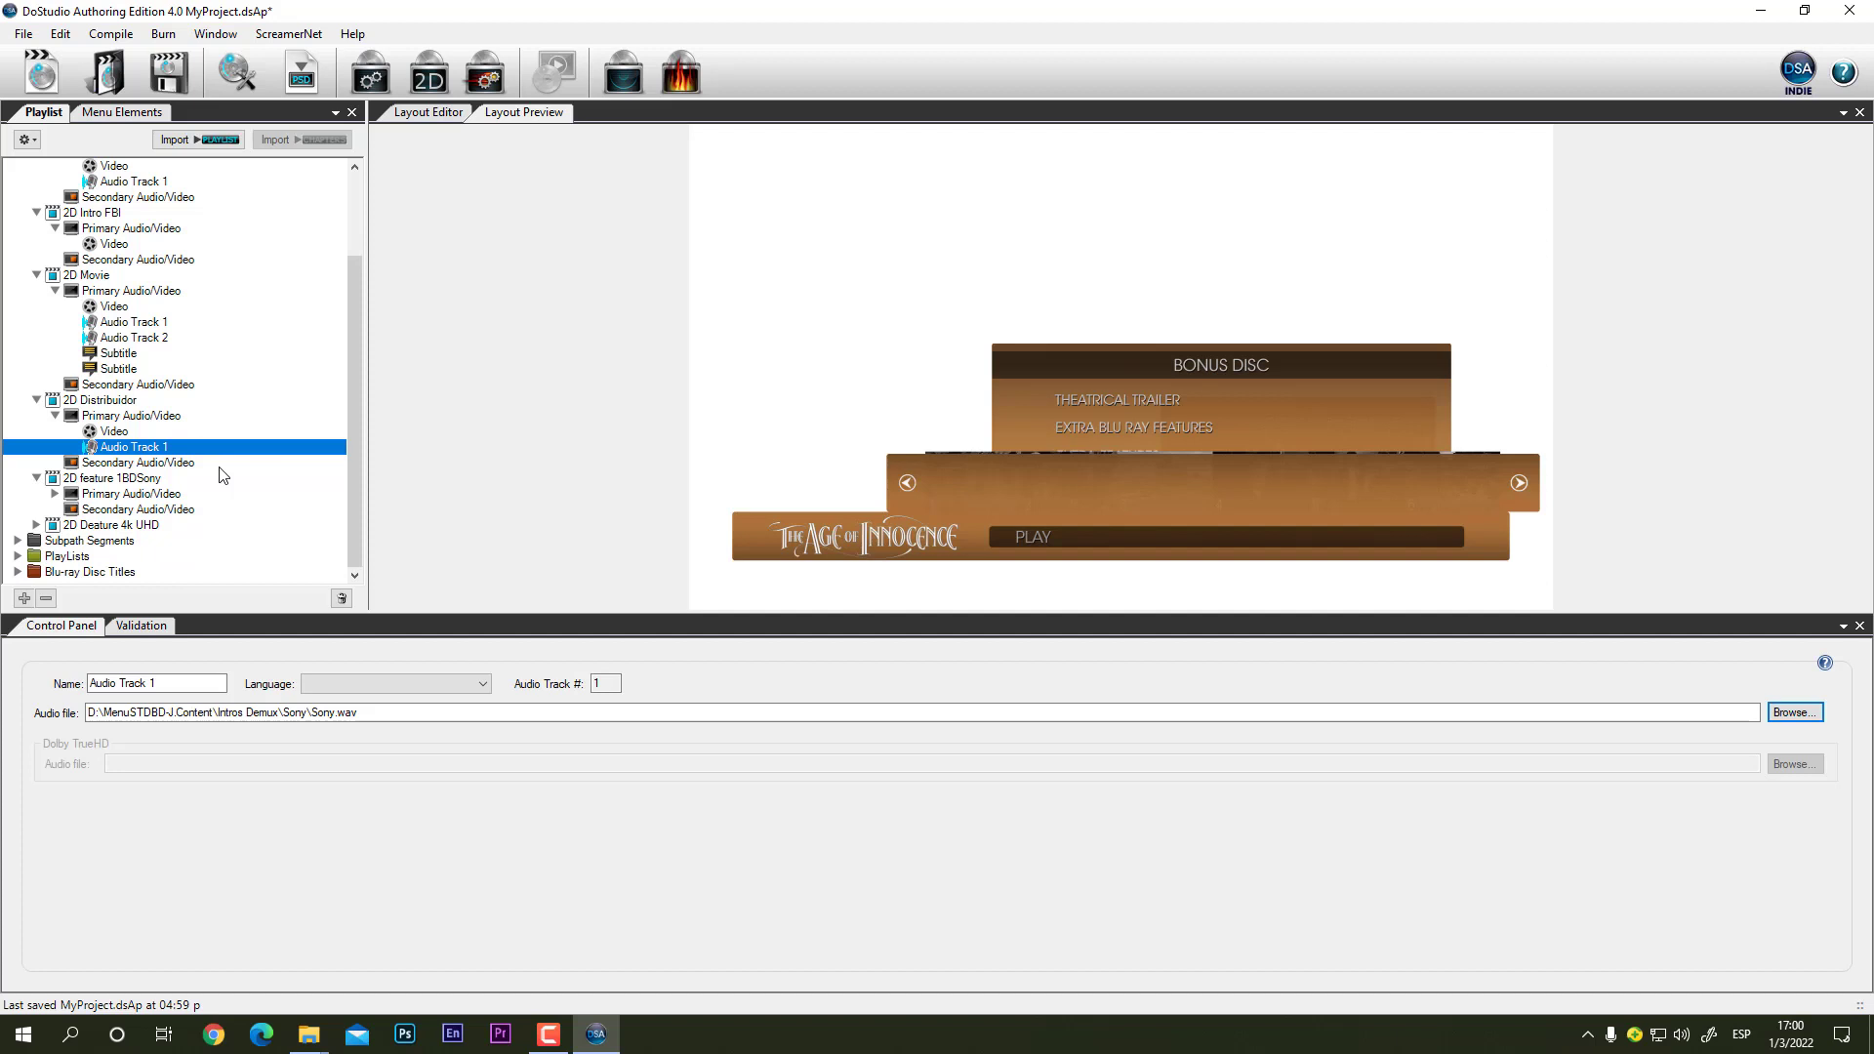
left_click(55, 494)
left_click(111, 510)
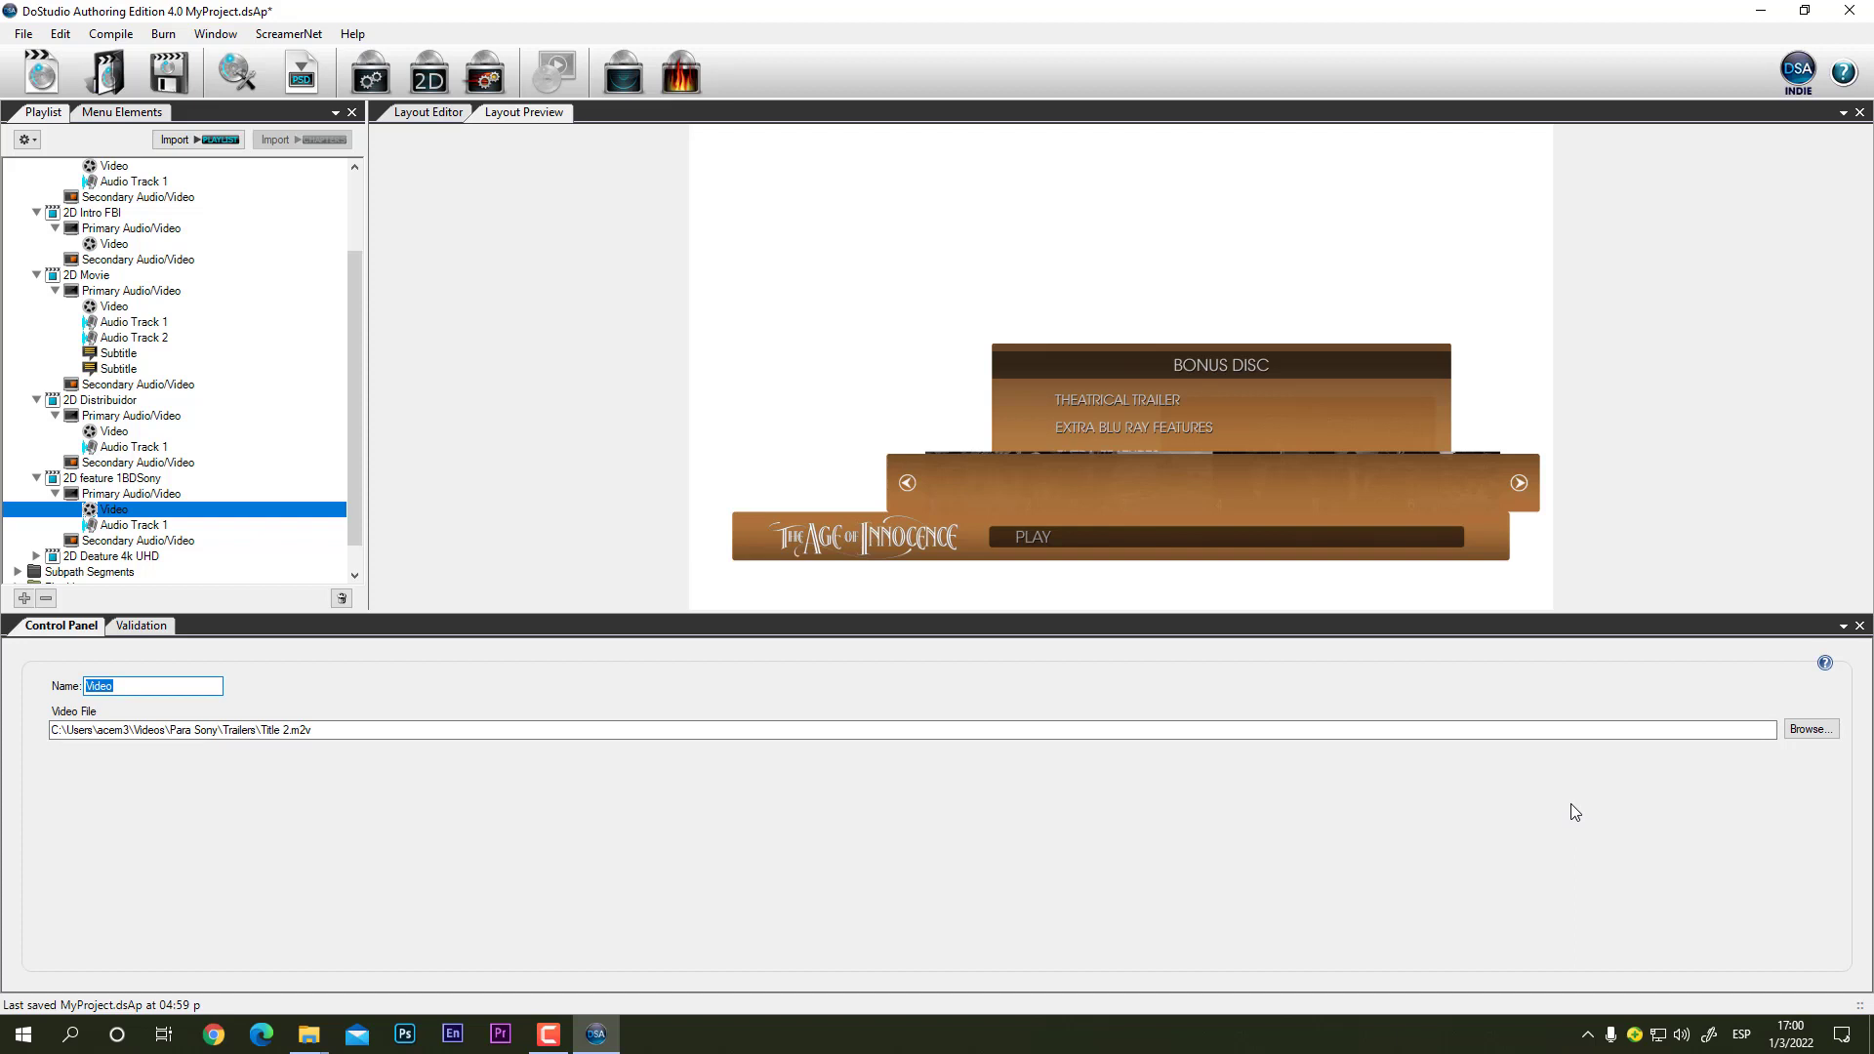
left_click(1812, 730)
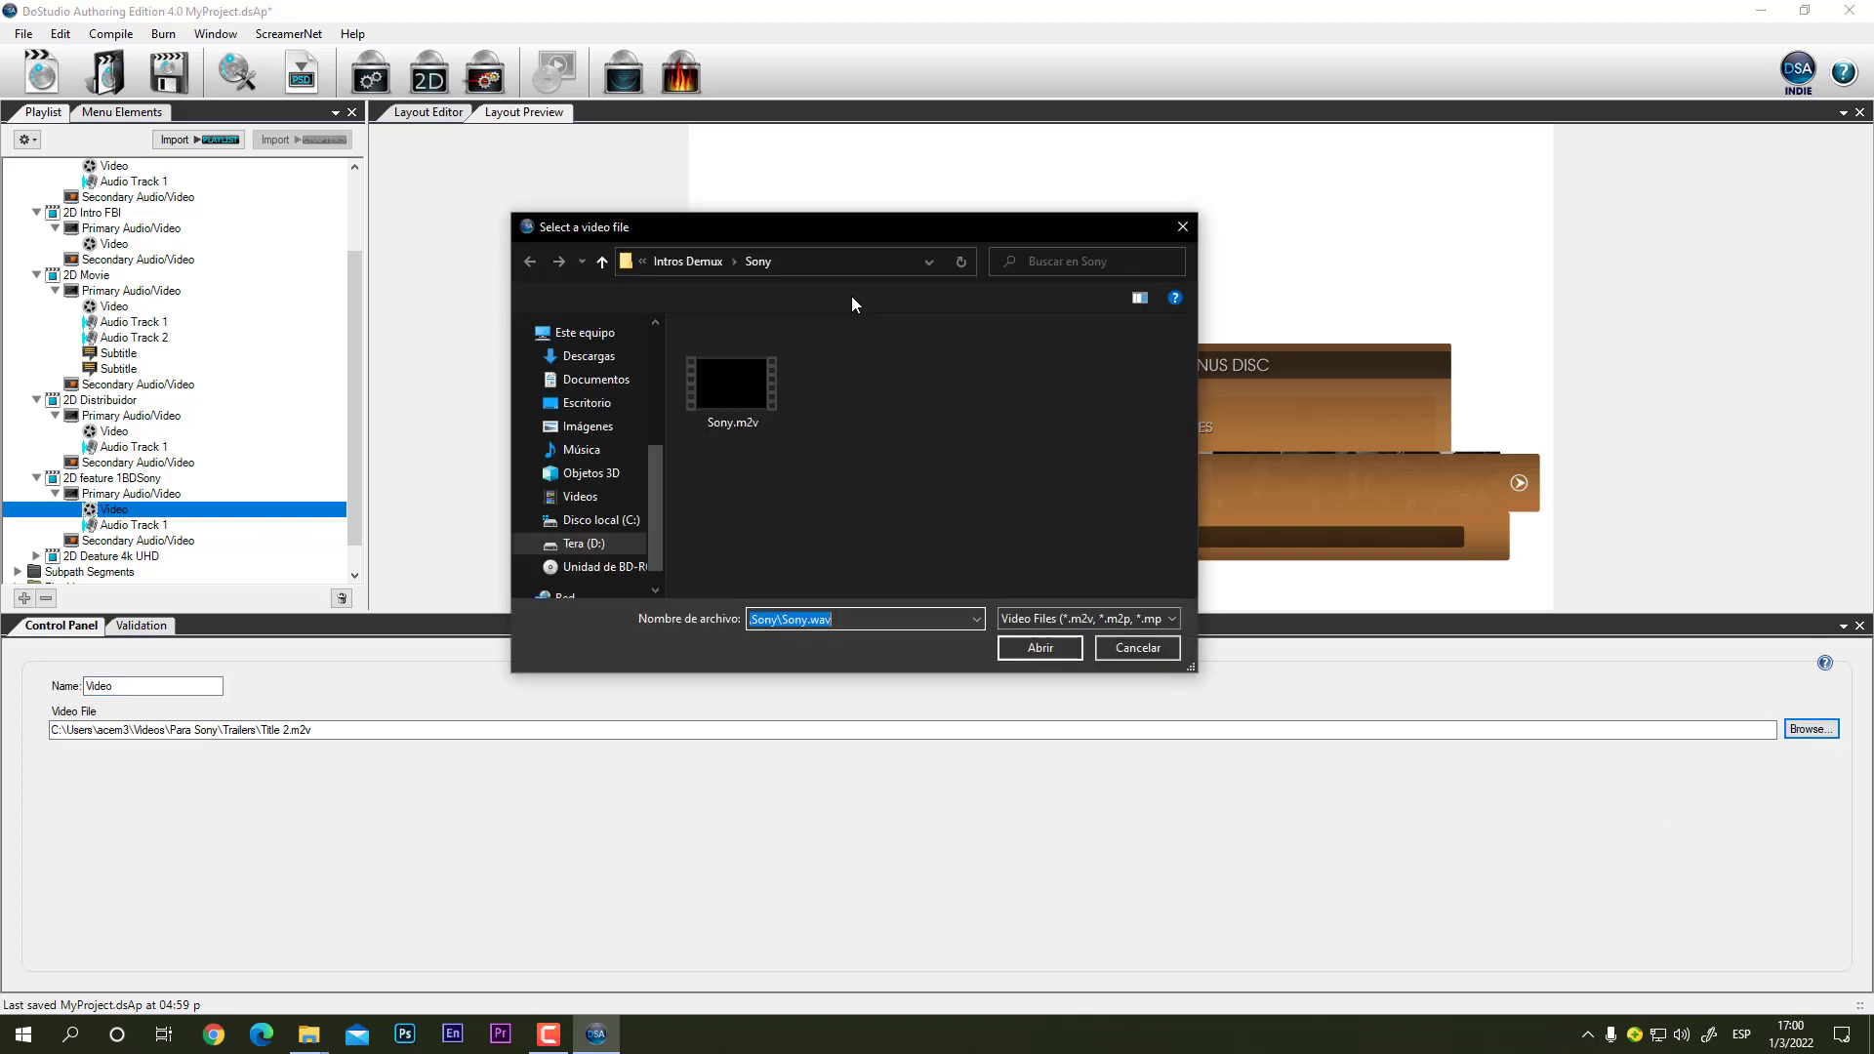
left_click(603, 262)
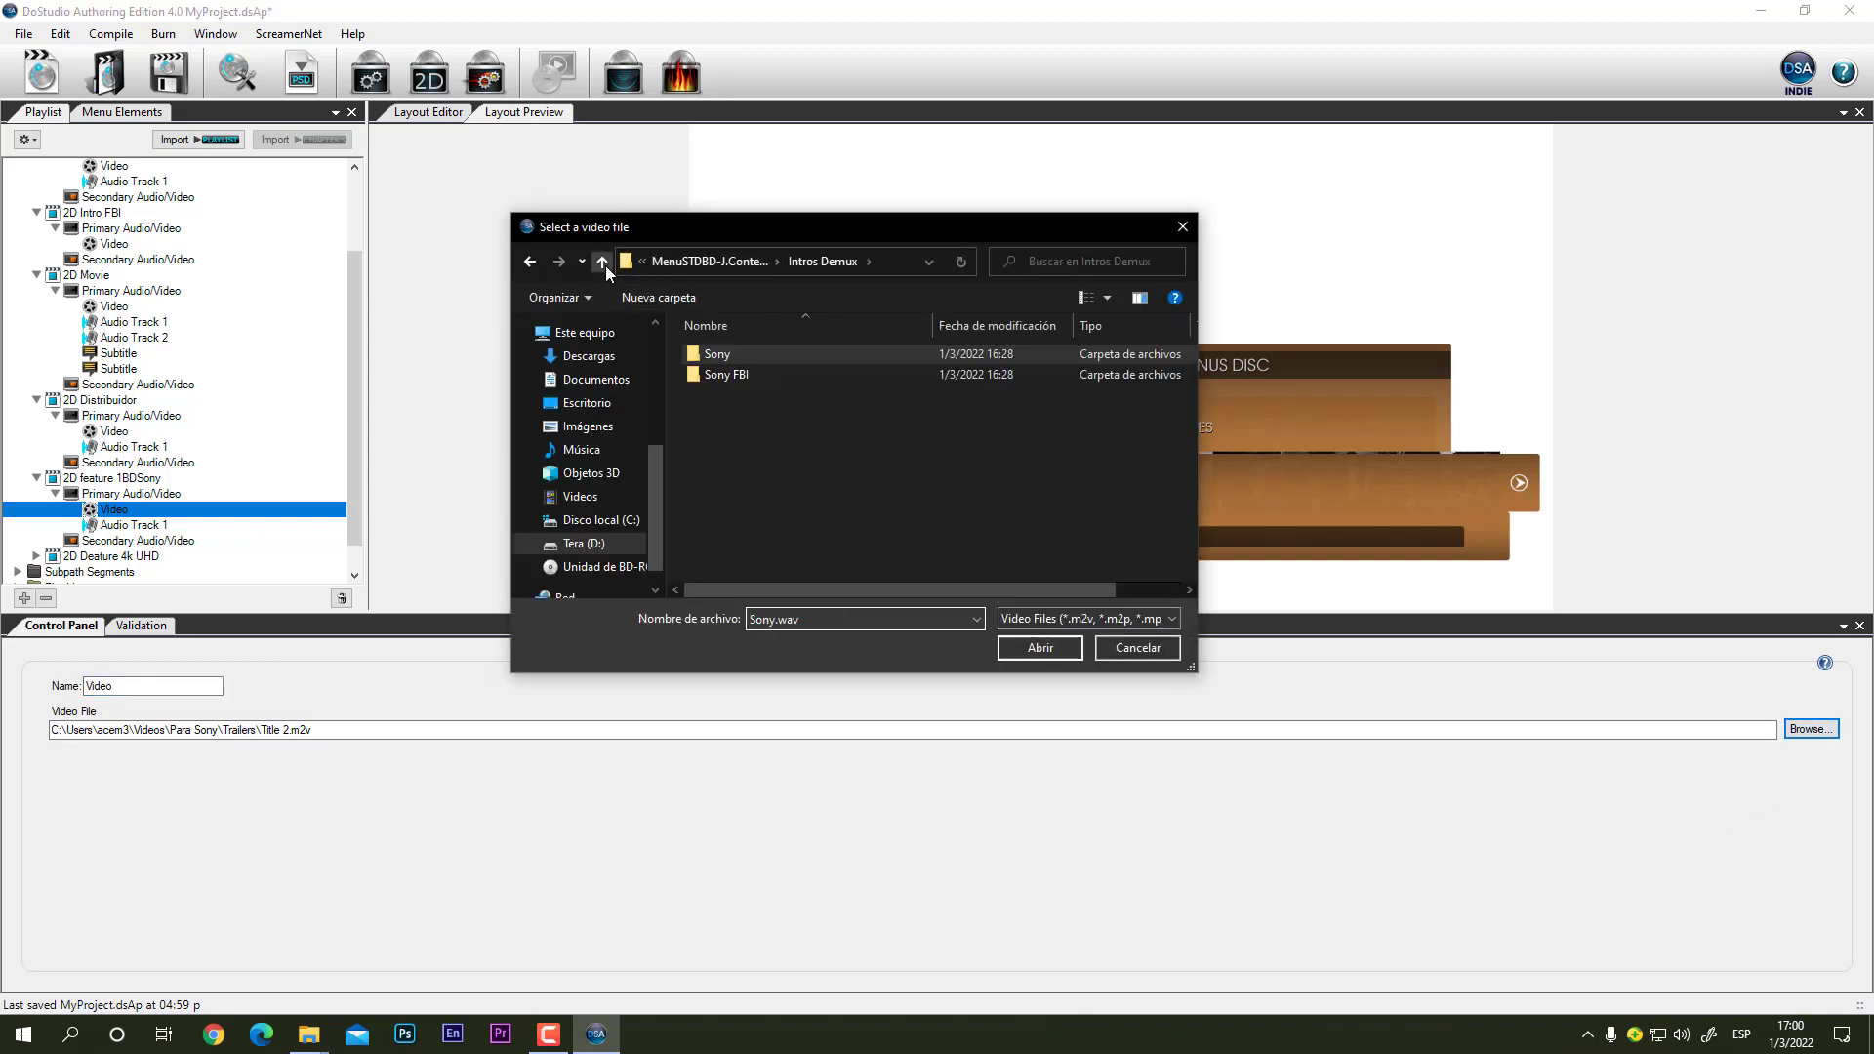
left_click(603, 262)
double_click(841, 400)
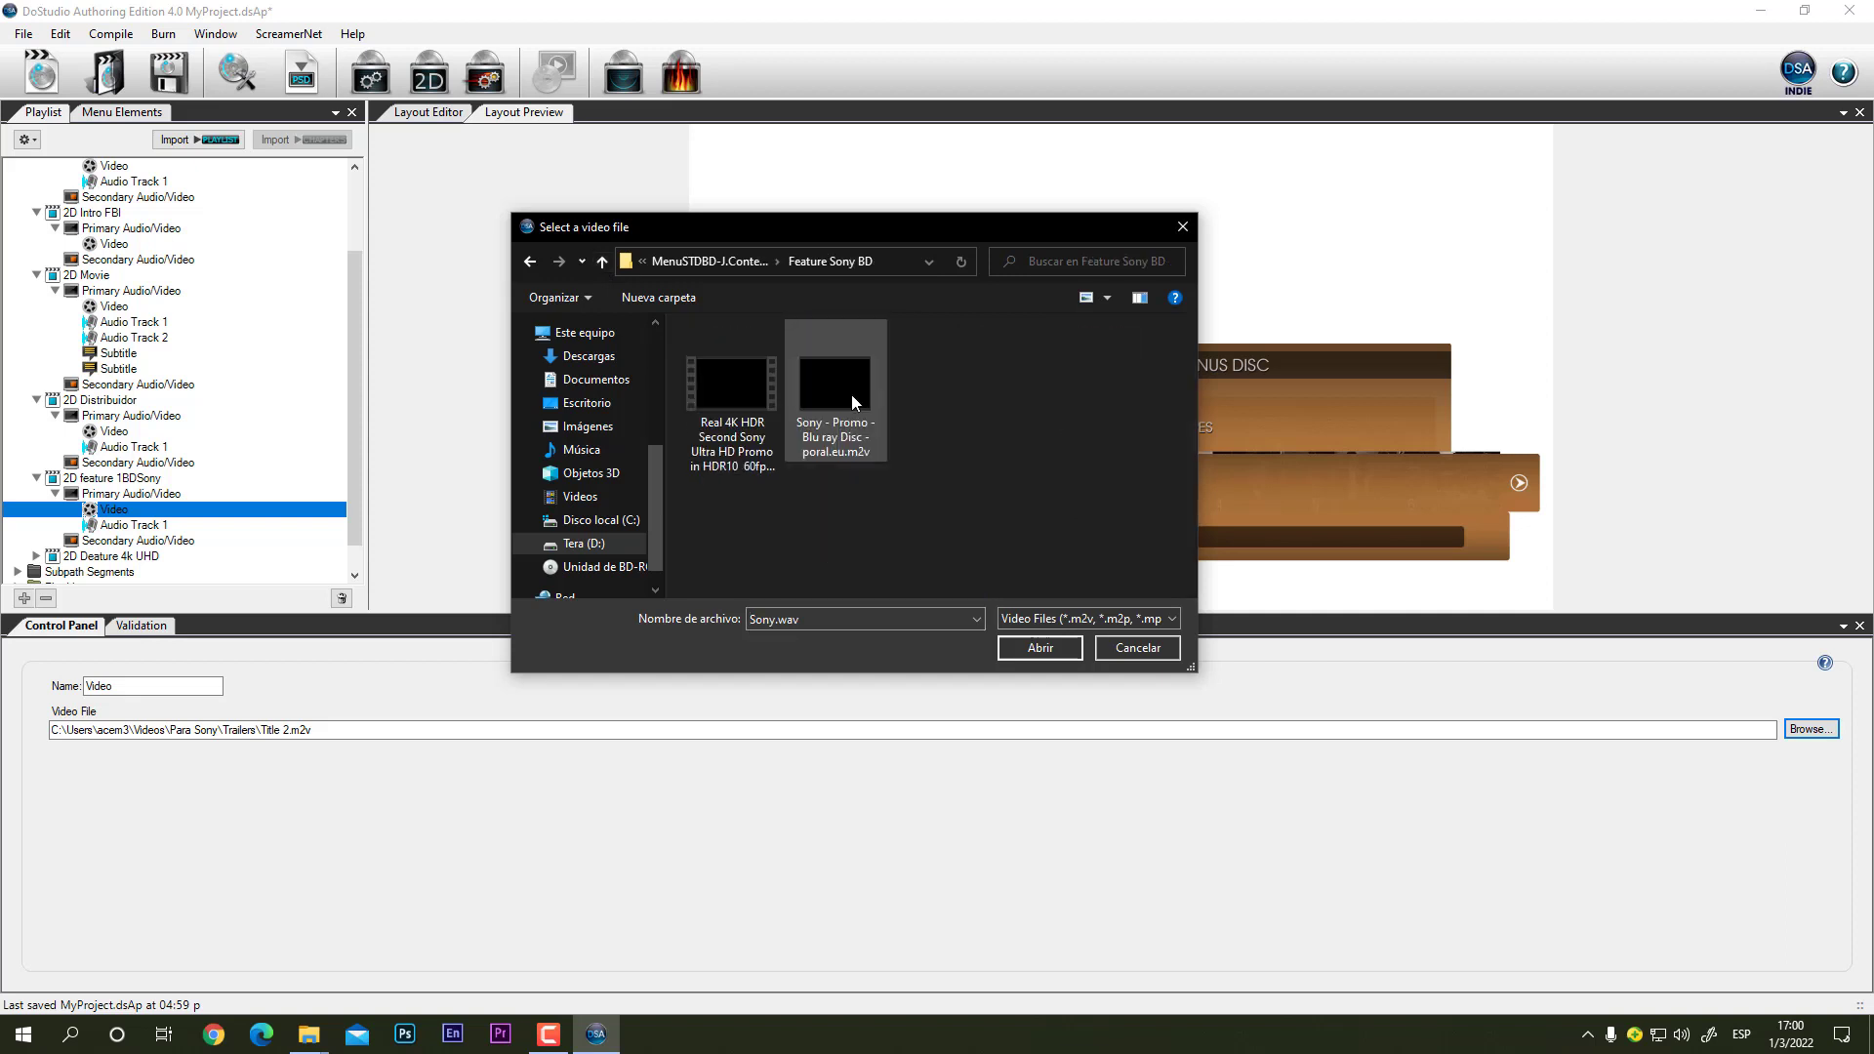
left_click(859, 396)
left_click(1039, 648)
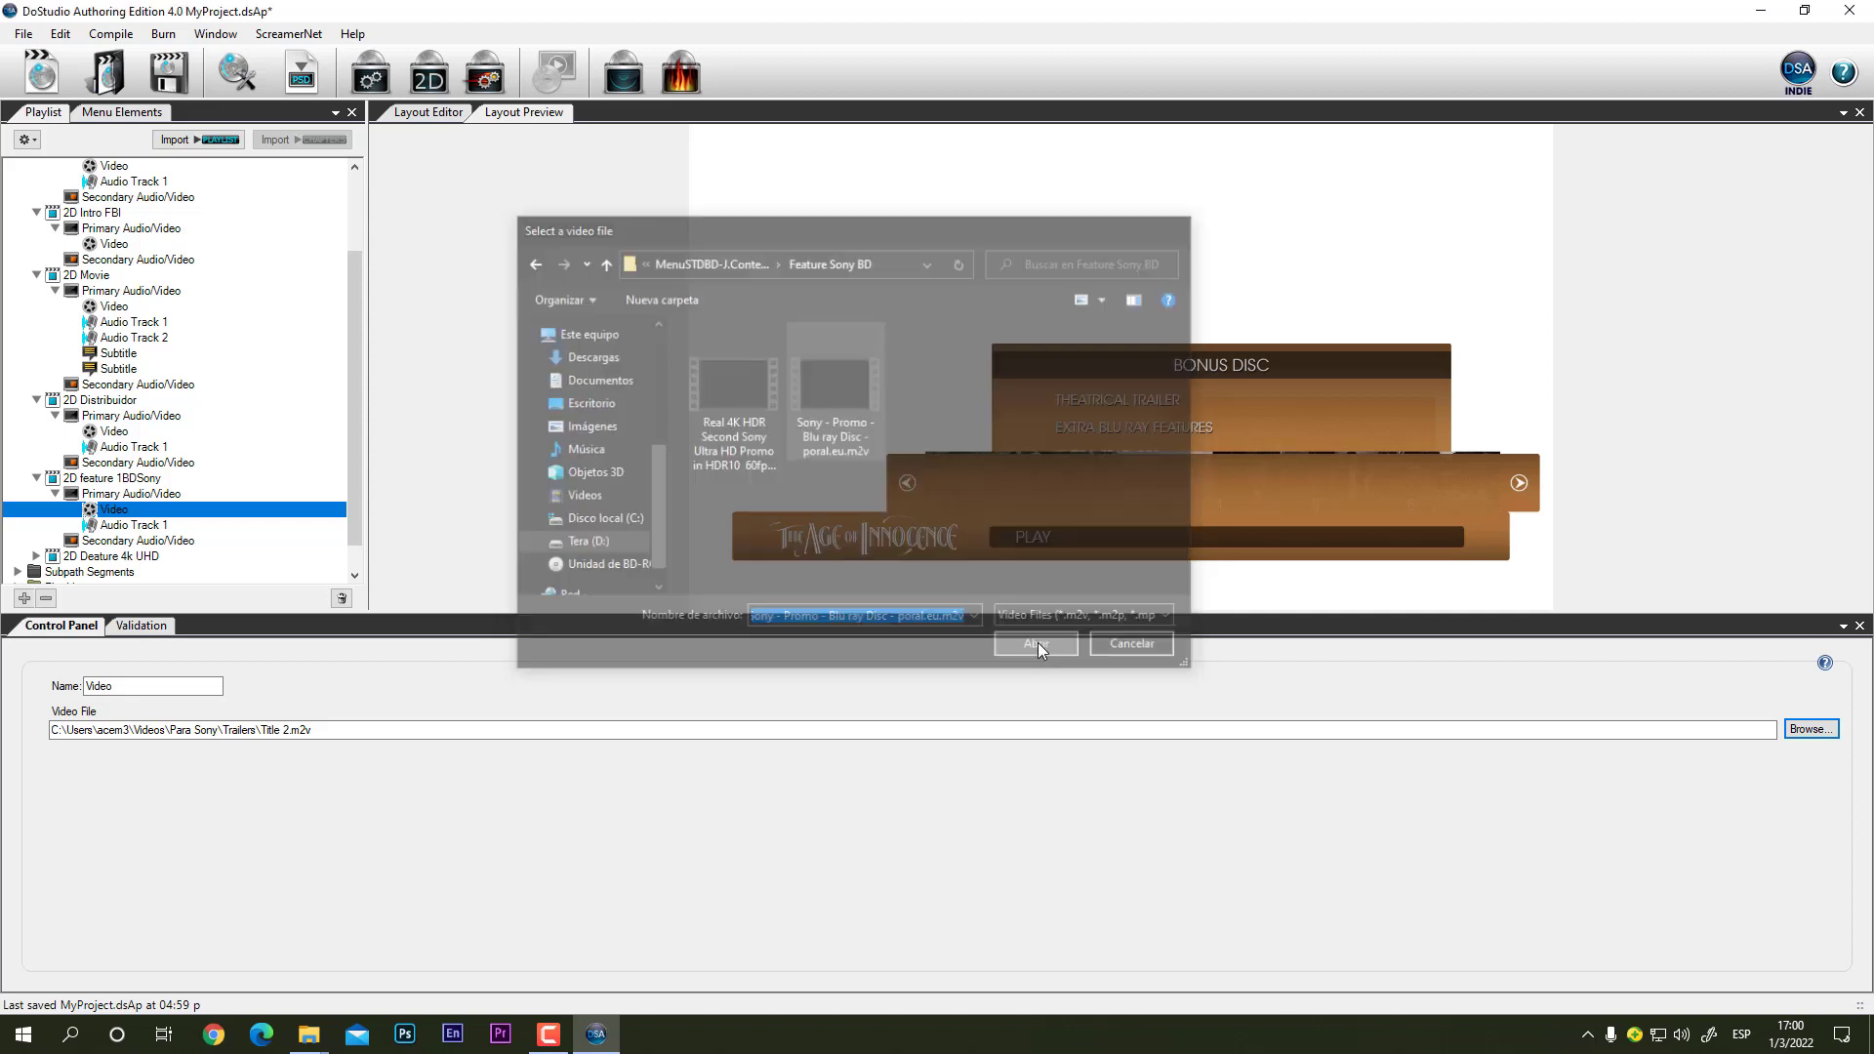
Step: Relink Audio Track 1 of the 2D feature 1BDSony segment to Sony - Promo - Blu ray Disc - poral.eu.wav in the Feature Sony BD folder
left_click(132, 527)
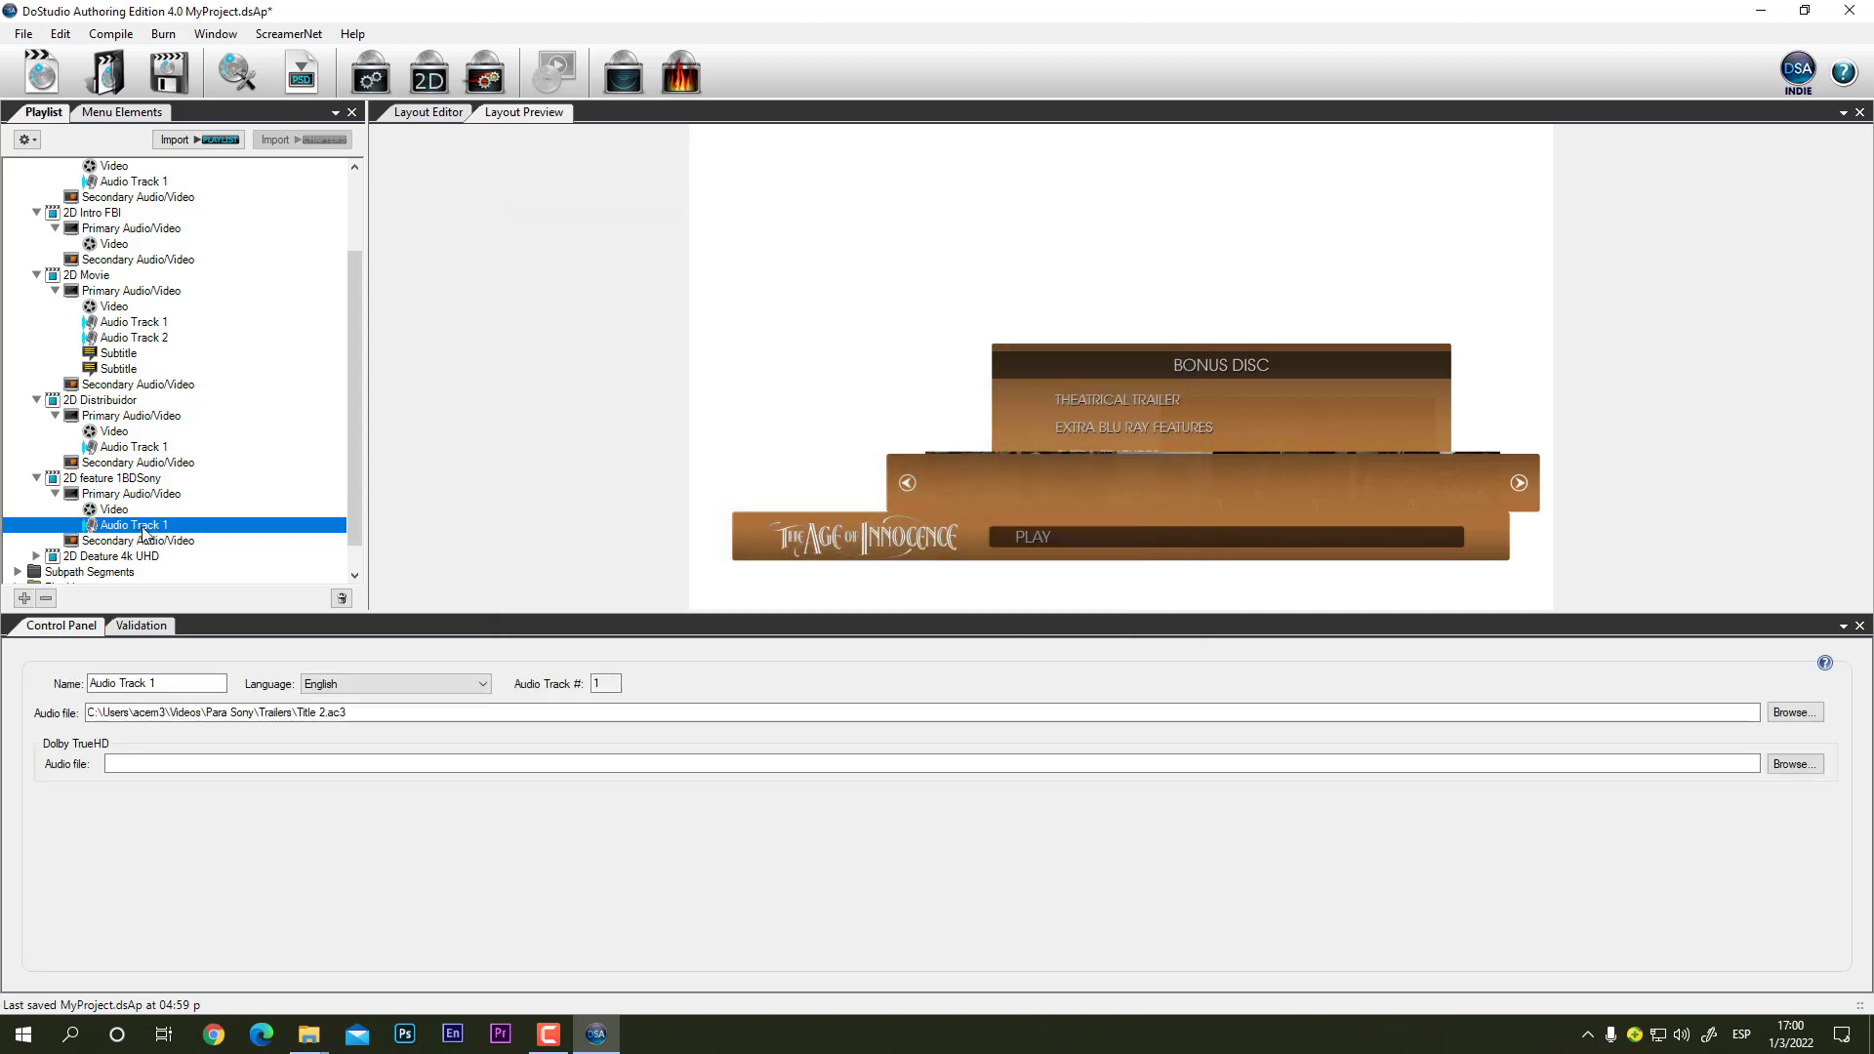
left_click(1794, 712)
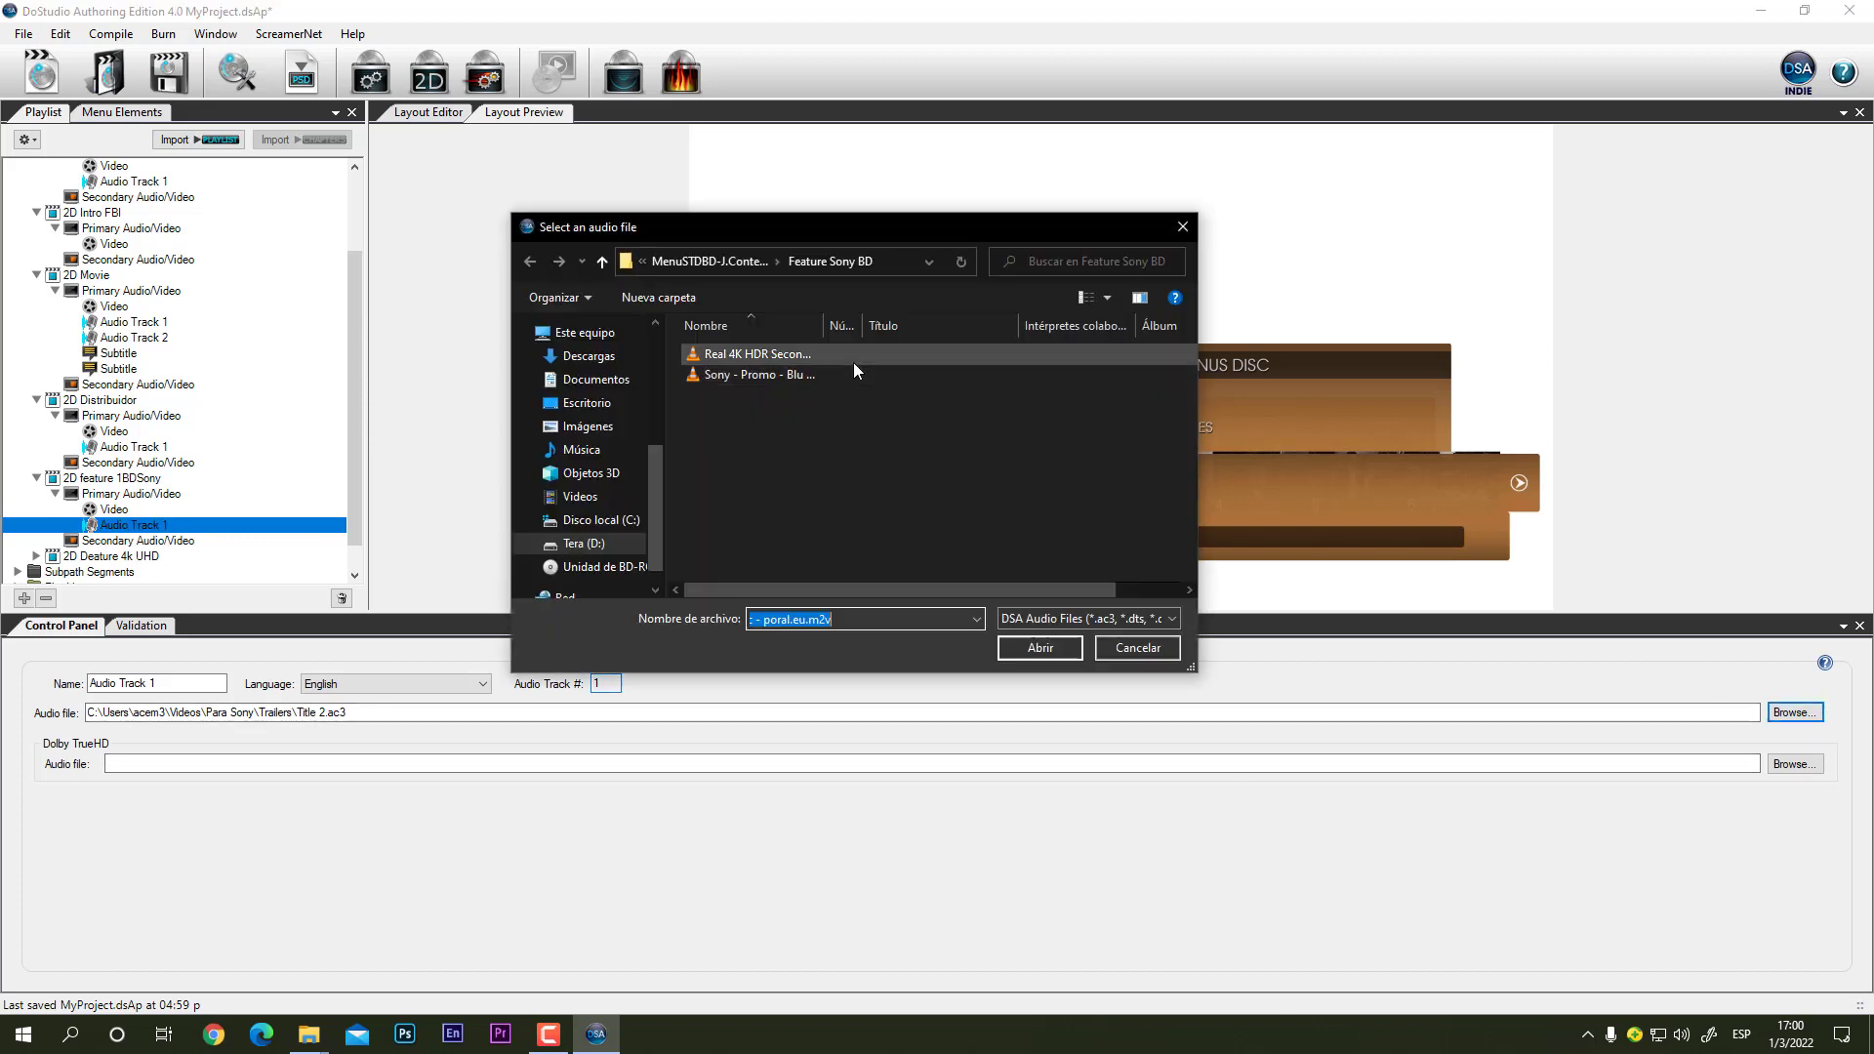
left_click(758, 379)
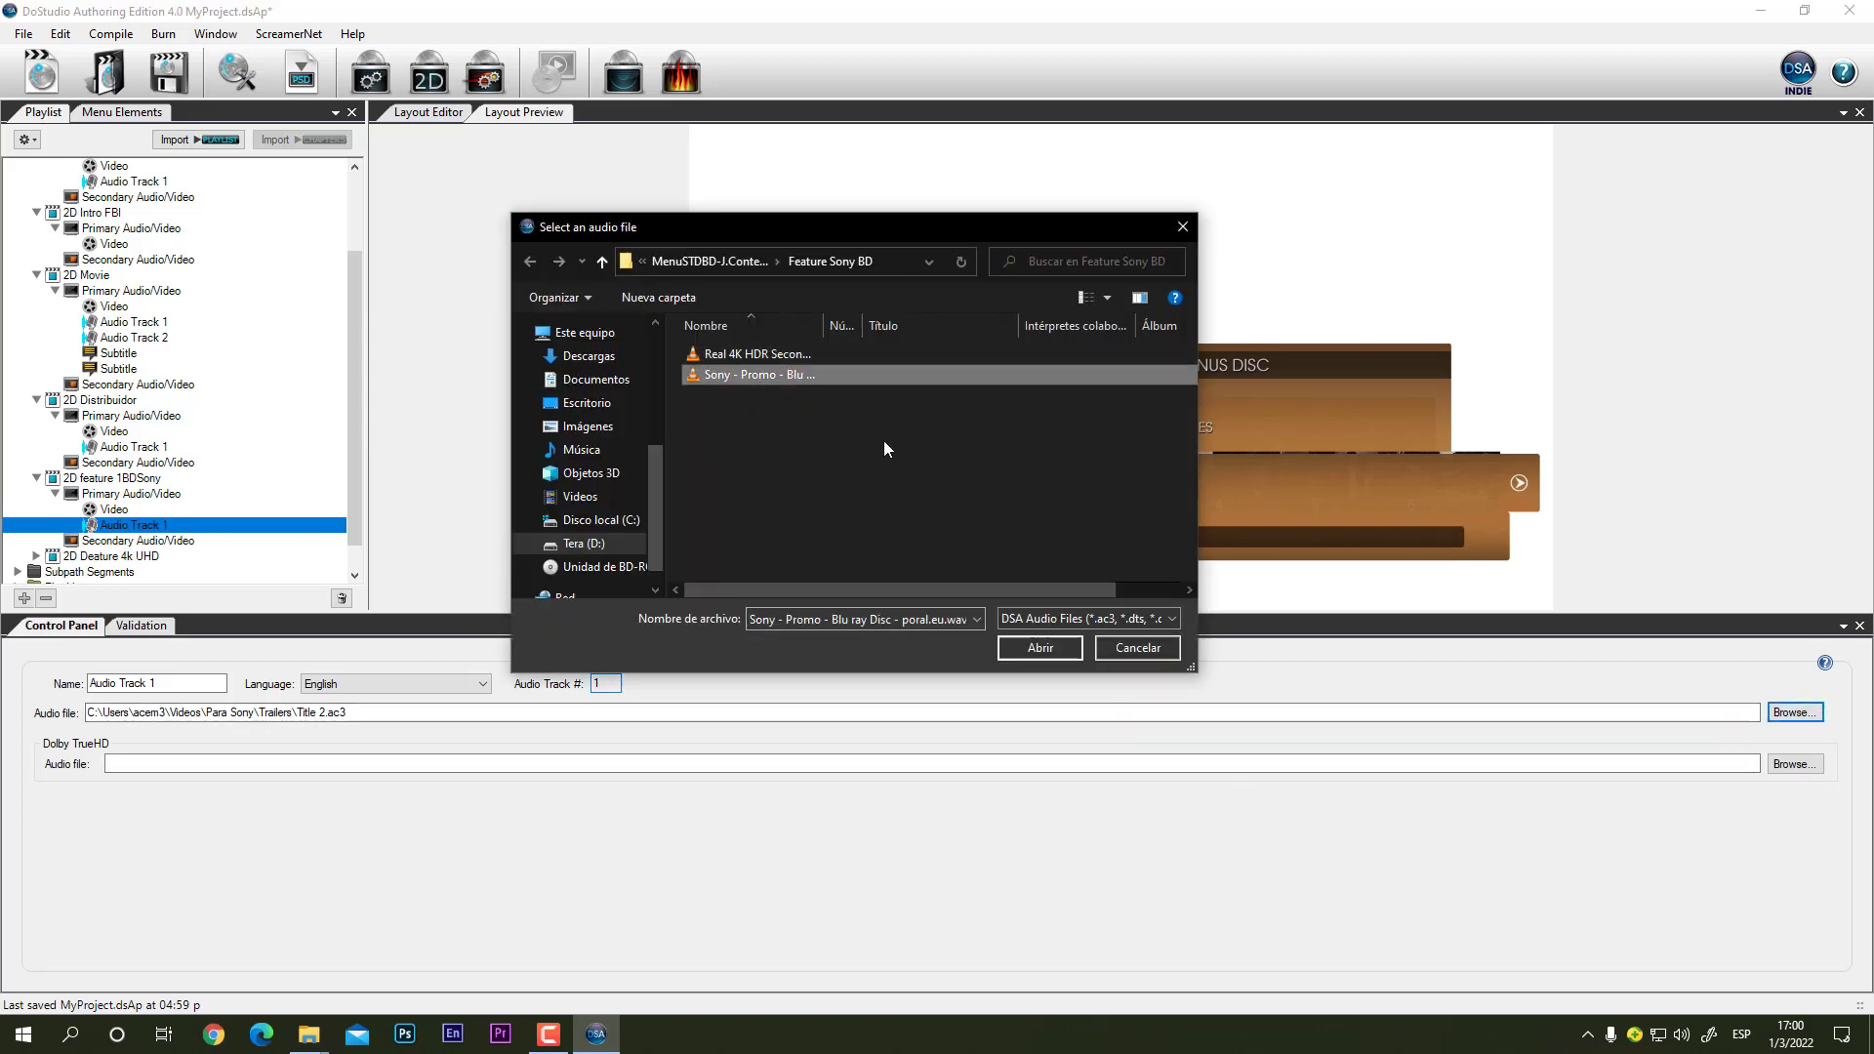
left_click(1040, 648)
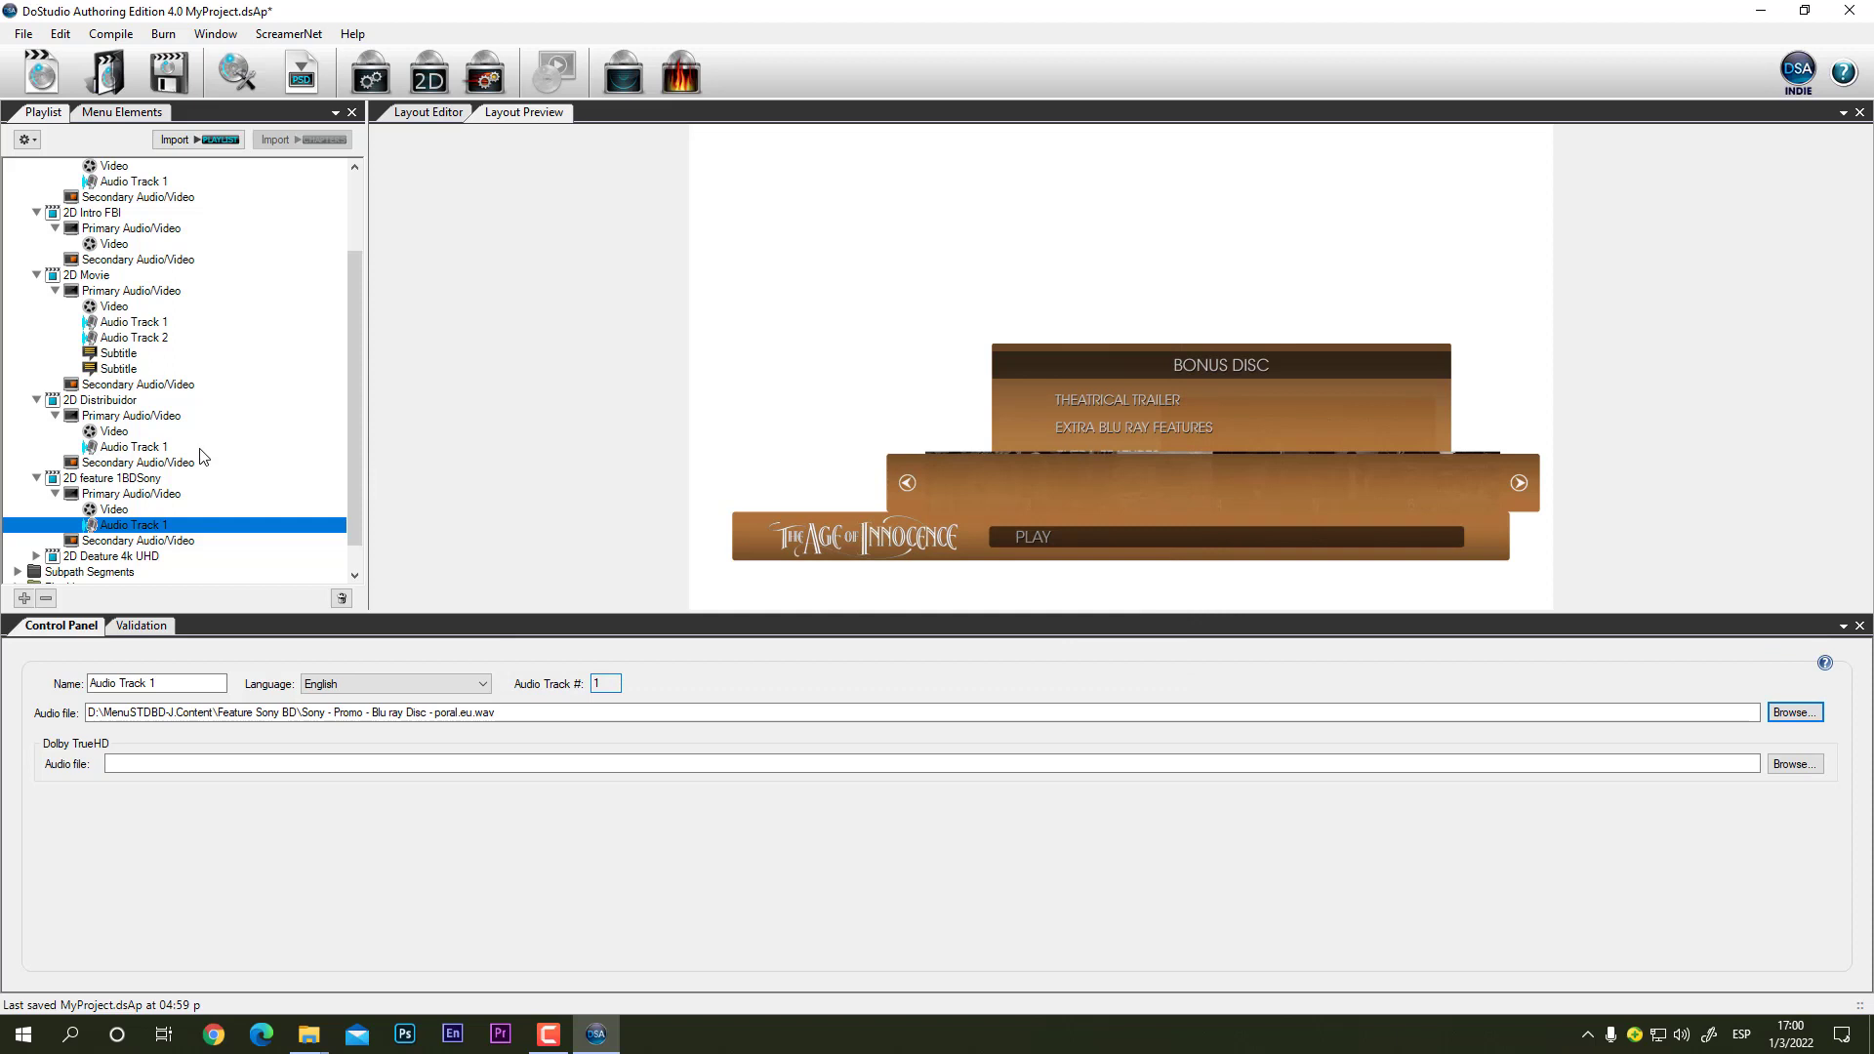
Step: Relink the primary video of the 2D Deature 4k UHD segment to Real 4K HDR Second Sony Ultra HD Promo in HDR10 60fps.m2v
left_click(143, 556)
left_click(38, 556)
scroll(142, 464, "down", 2)
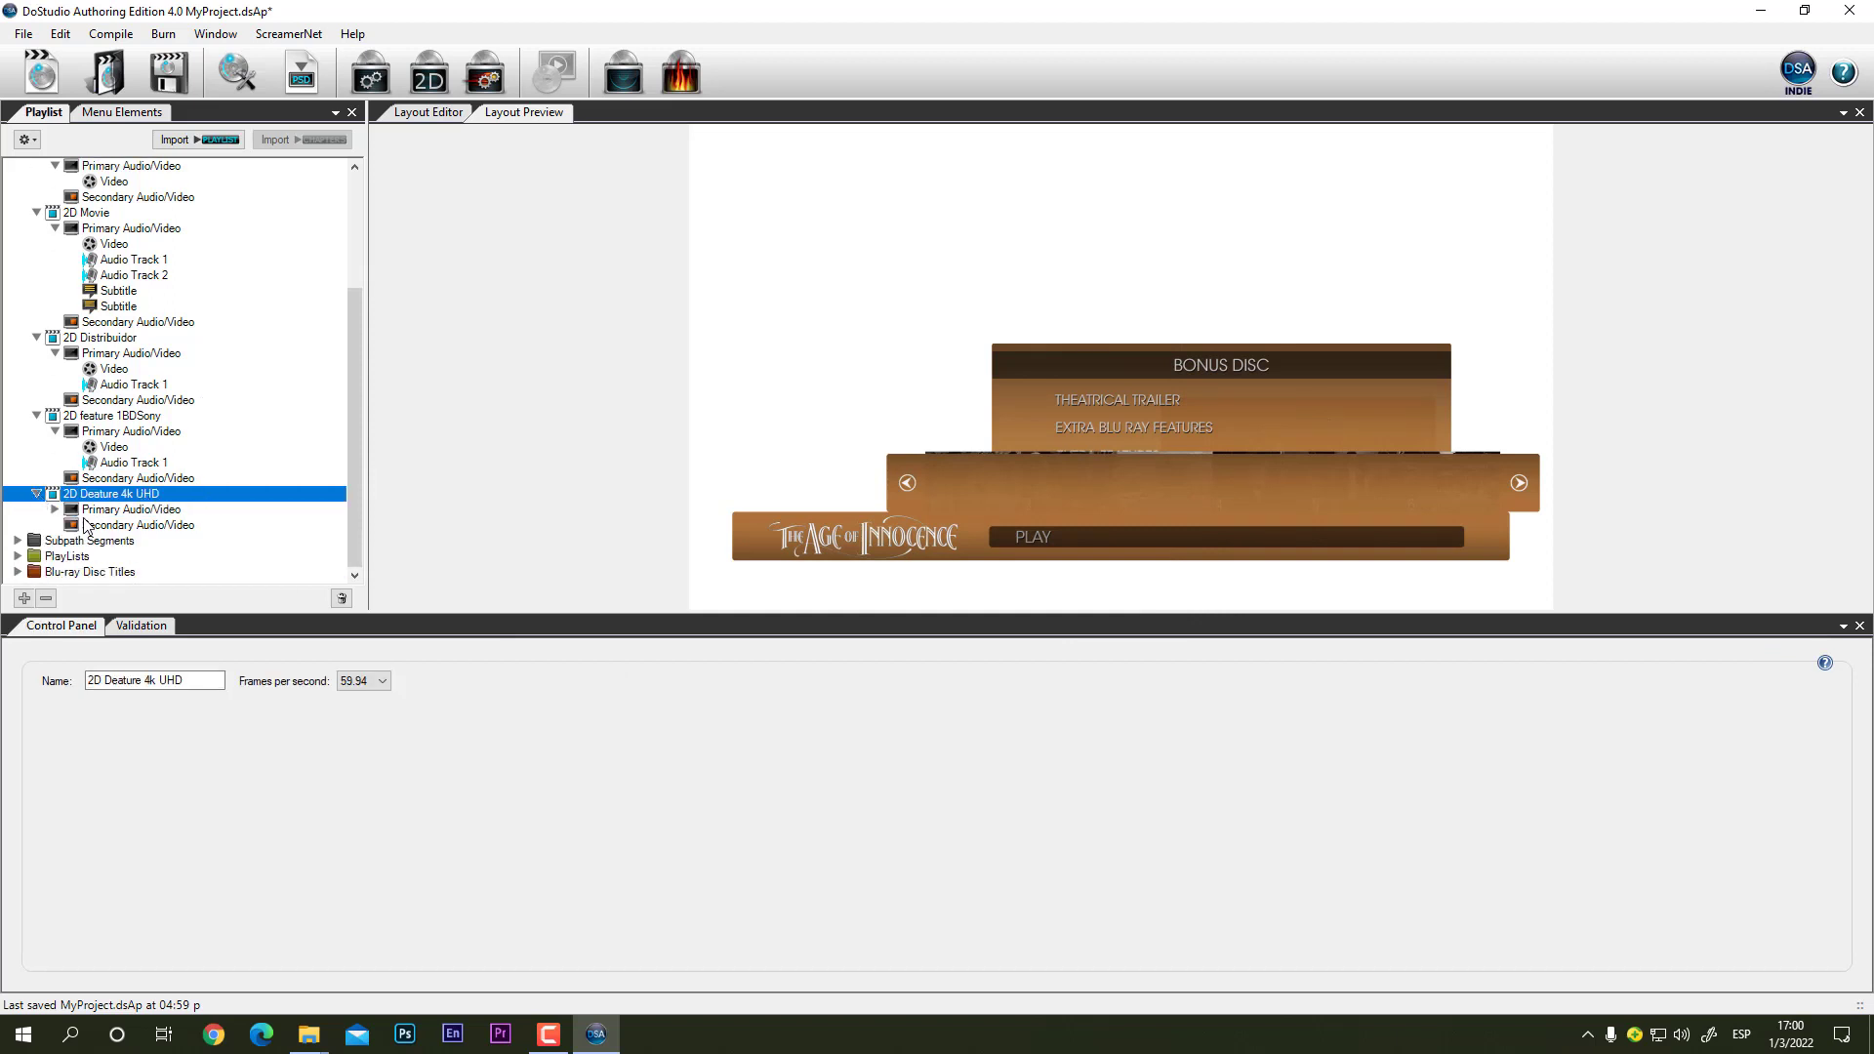
left_click(59, 510)
scroll(144, 510, "down", 1)
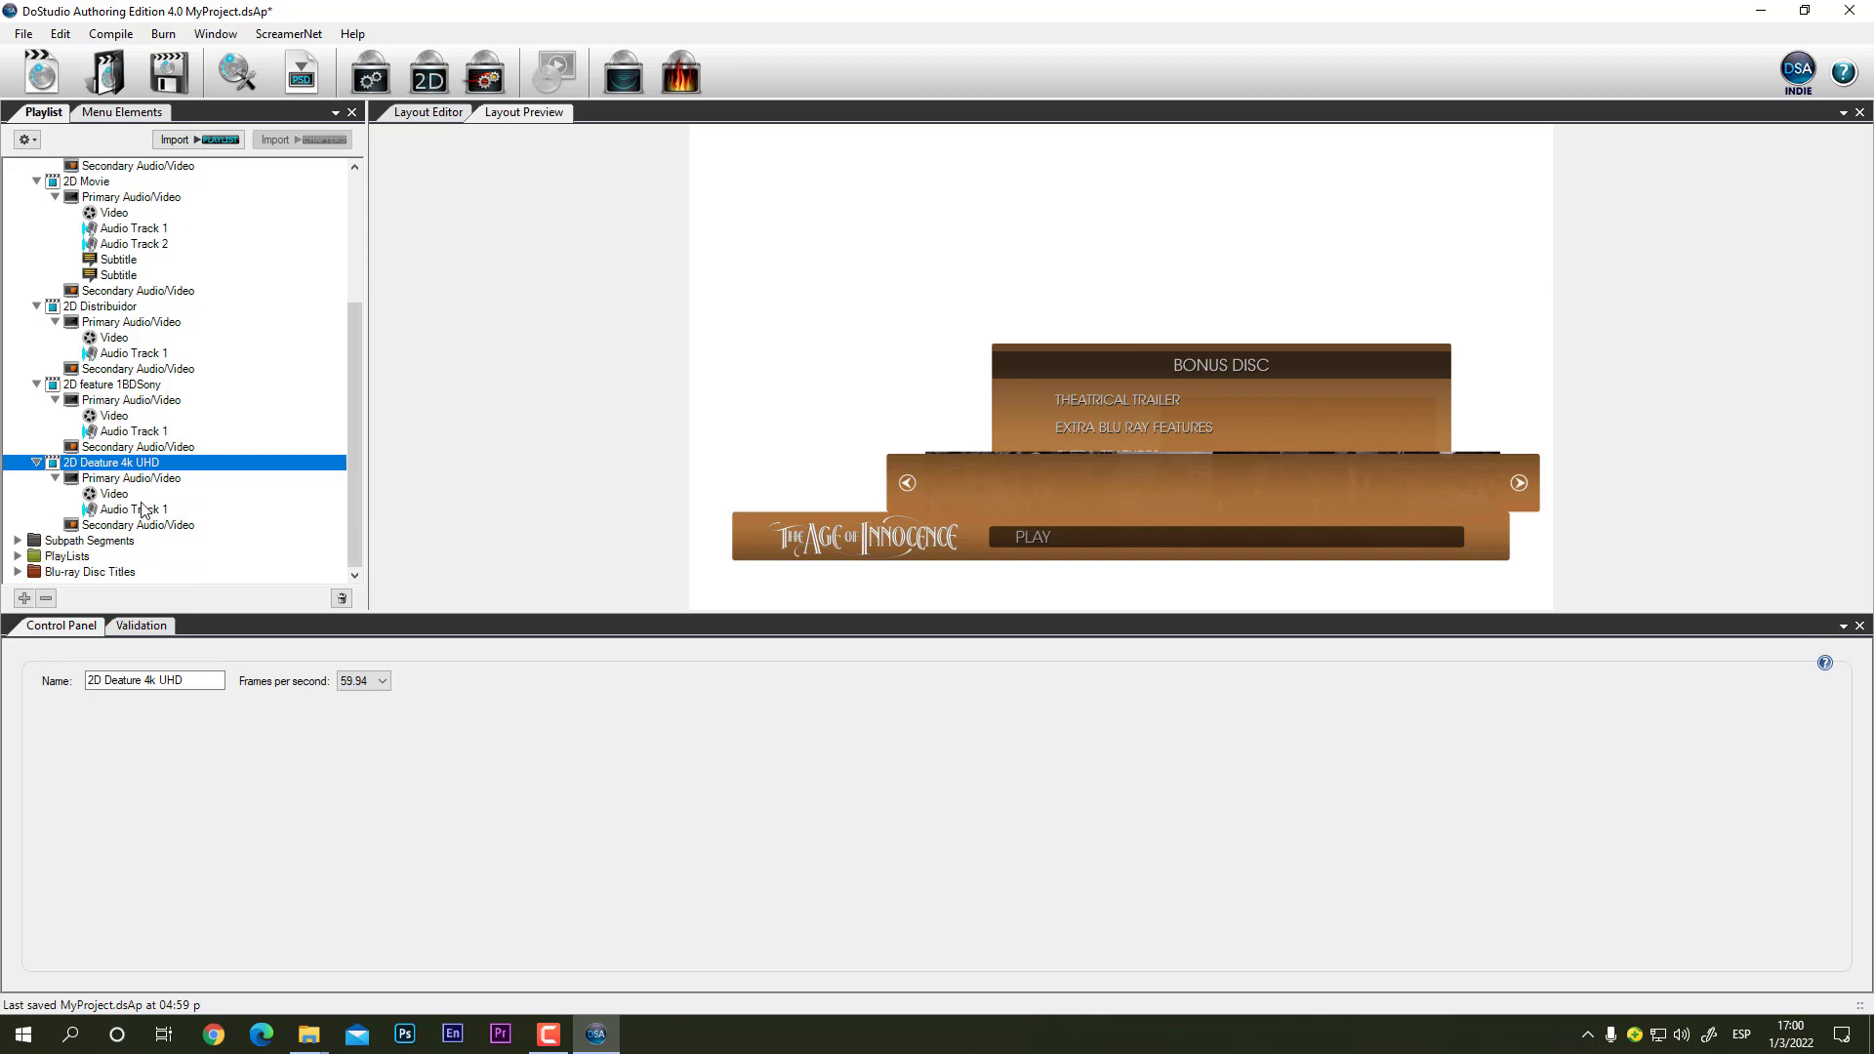
left_click(122, 494)
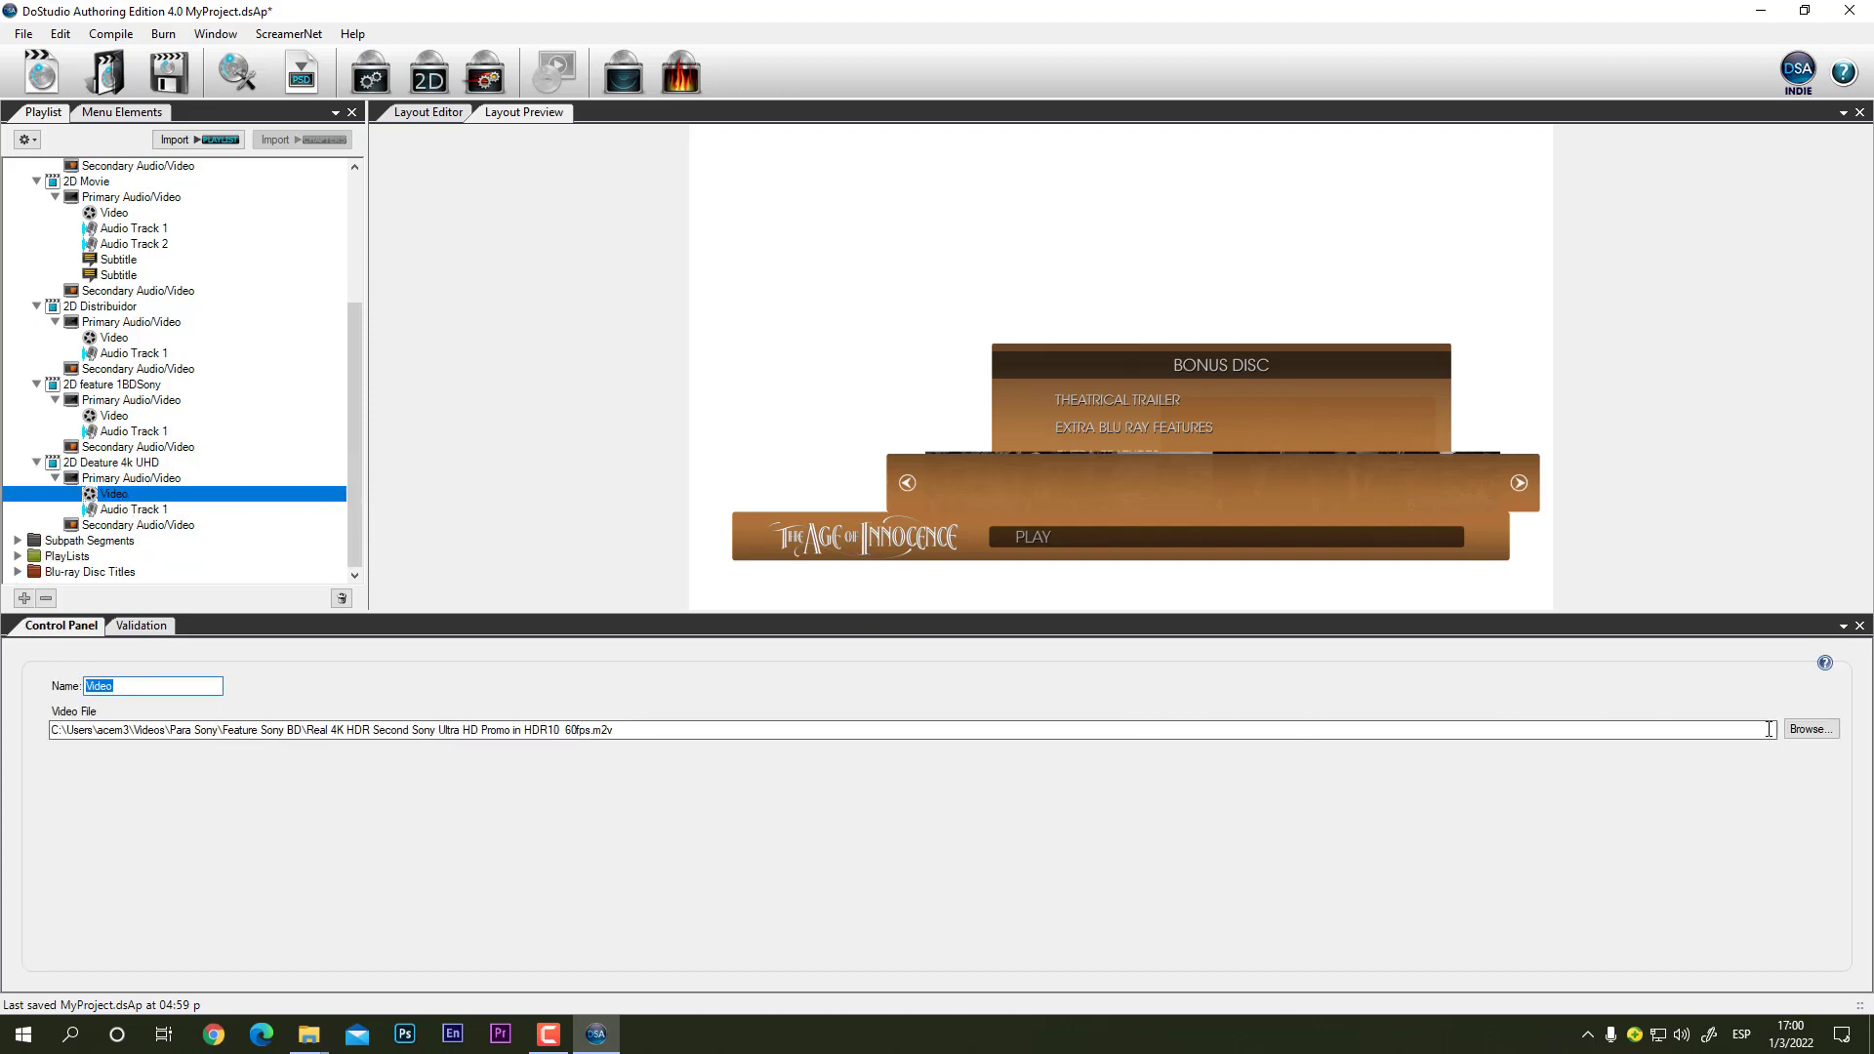
left_click(1796, 734)
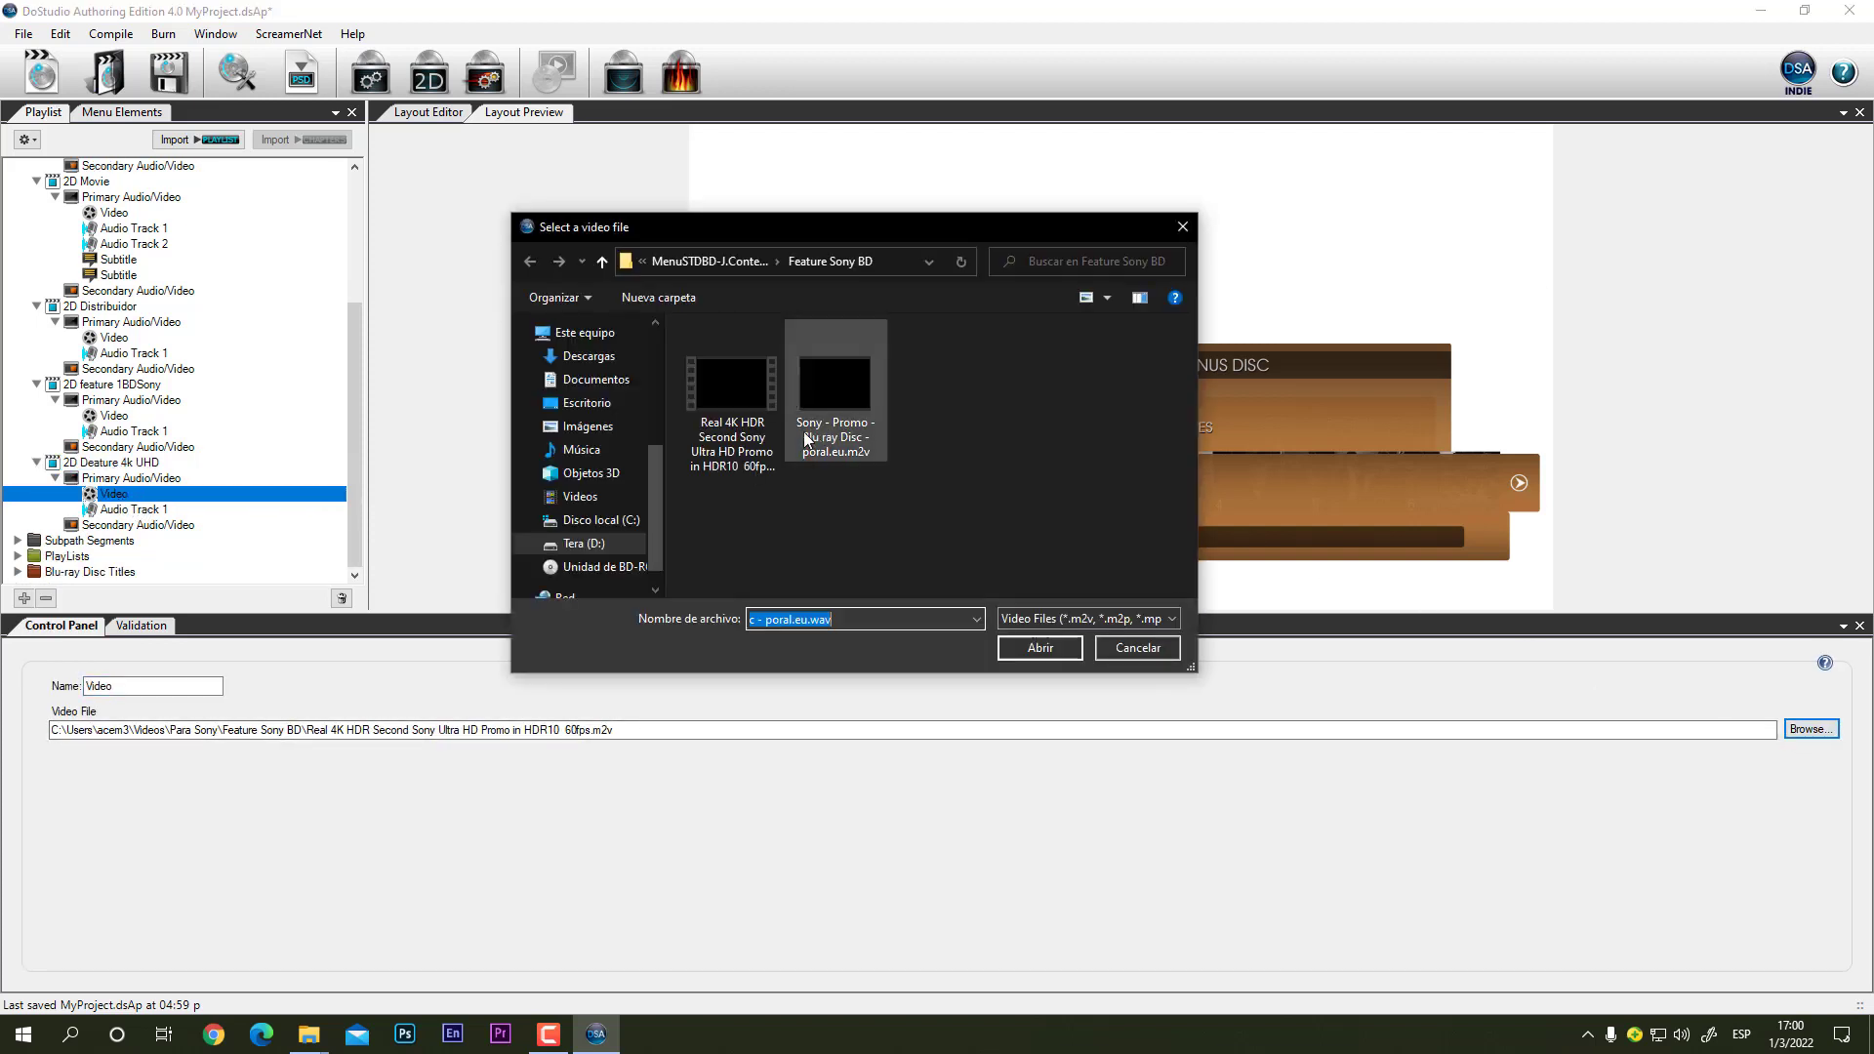
left_click(1043, 650)
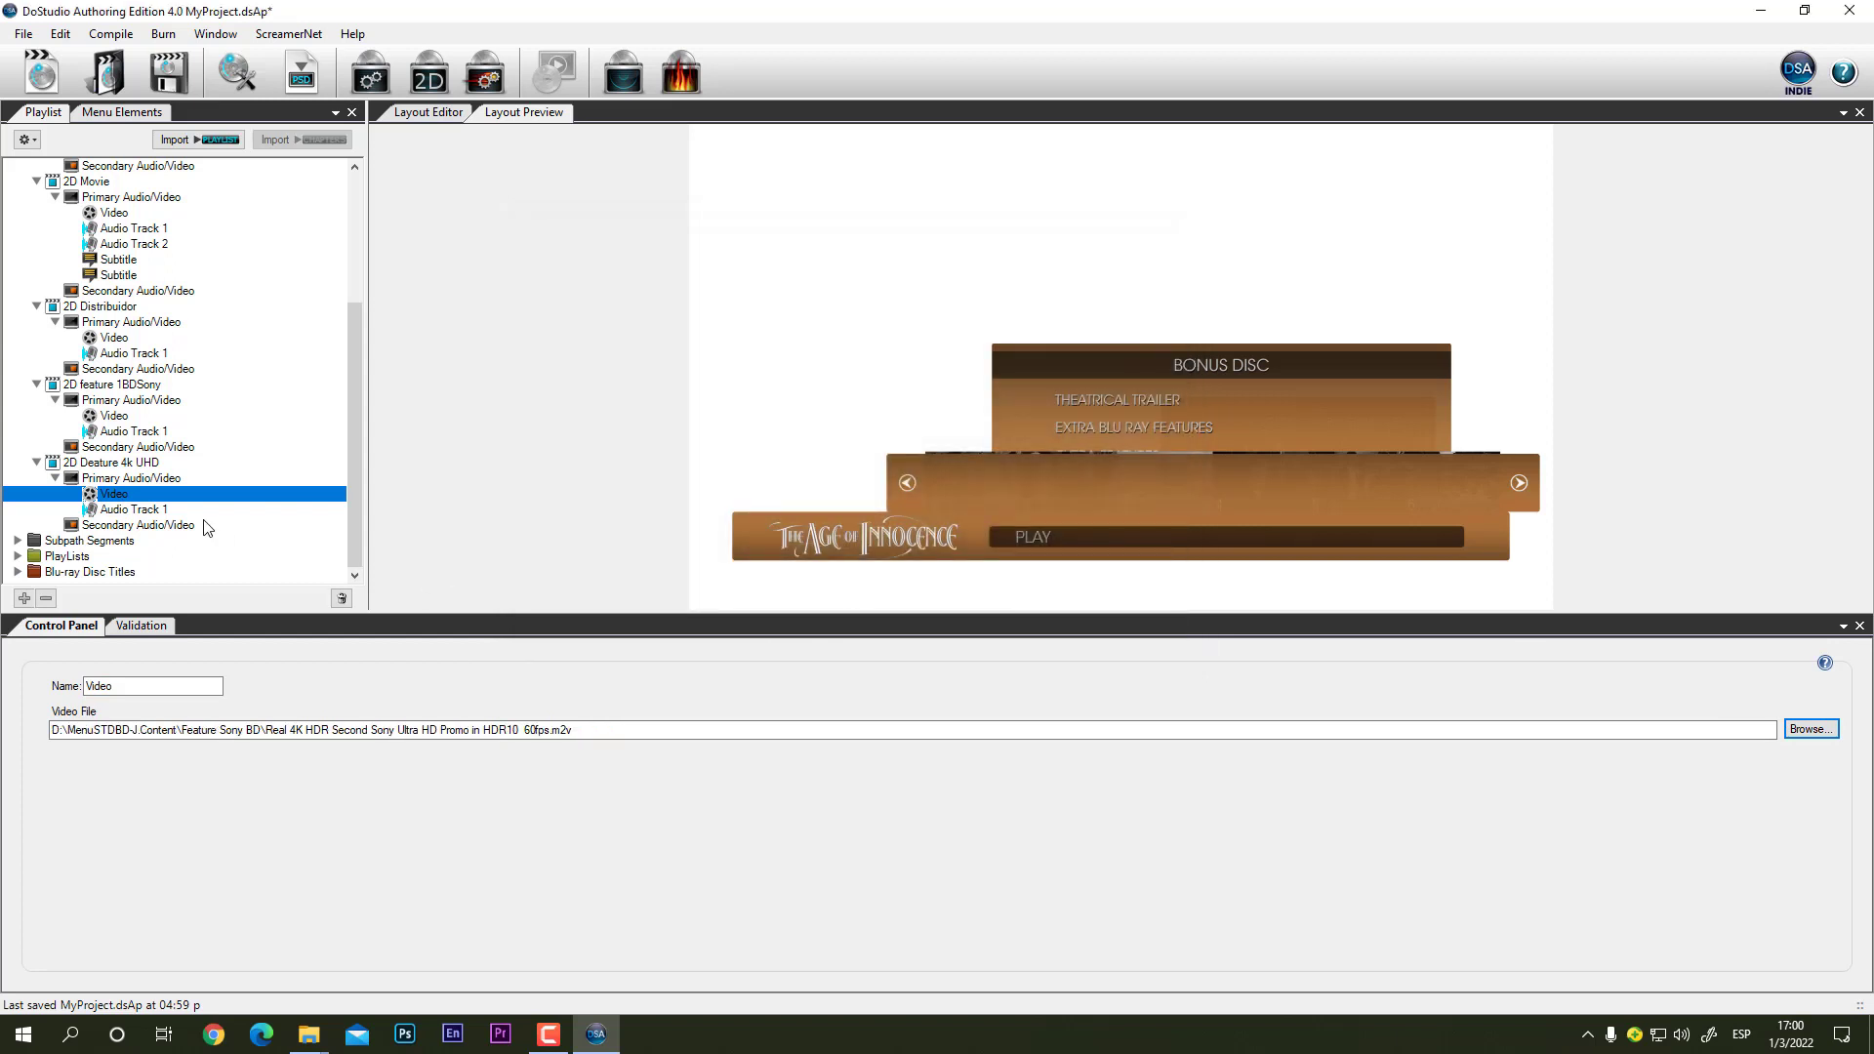
Step: Relink Audio Track 1 of the 2D Deature 4k UHD segment to Real 4K HDR Second Sony Ultra HD Promo in HDR10 60fps.wav
left_click(154, 510)
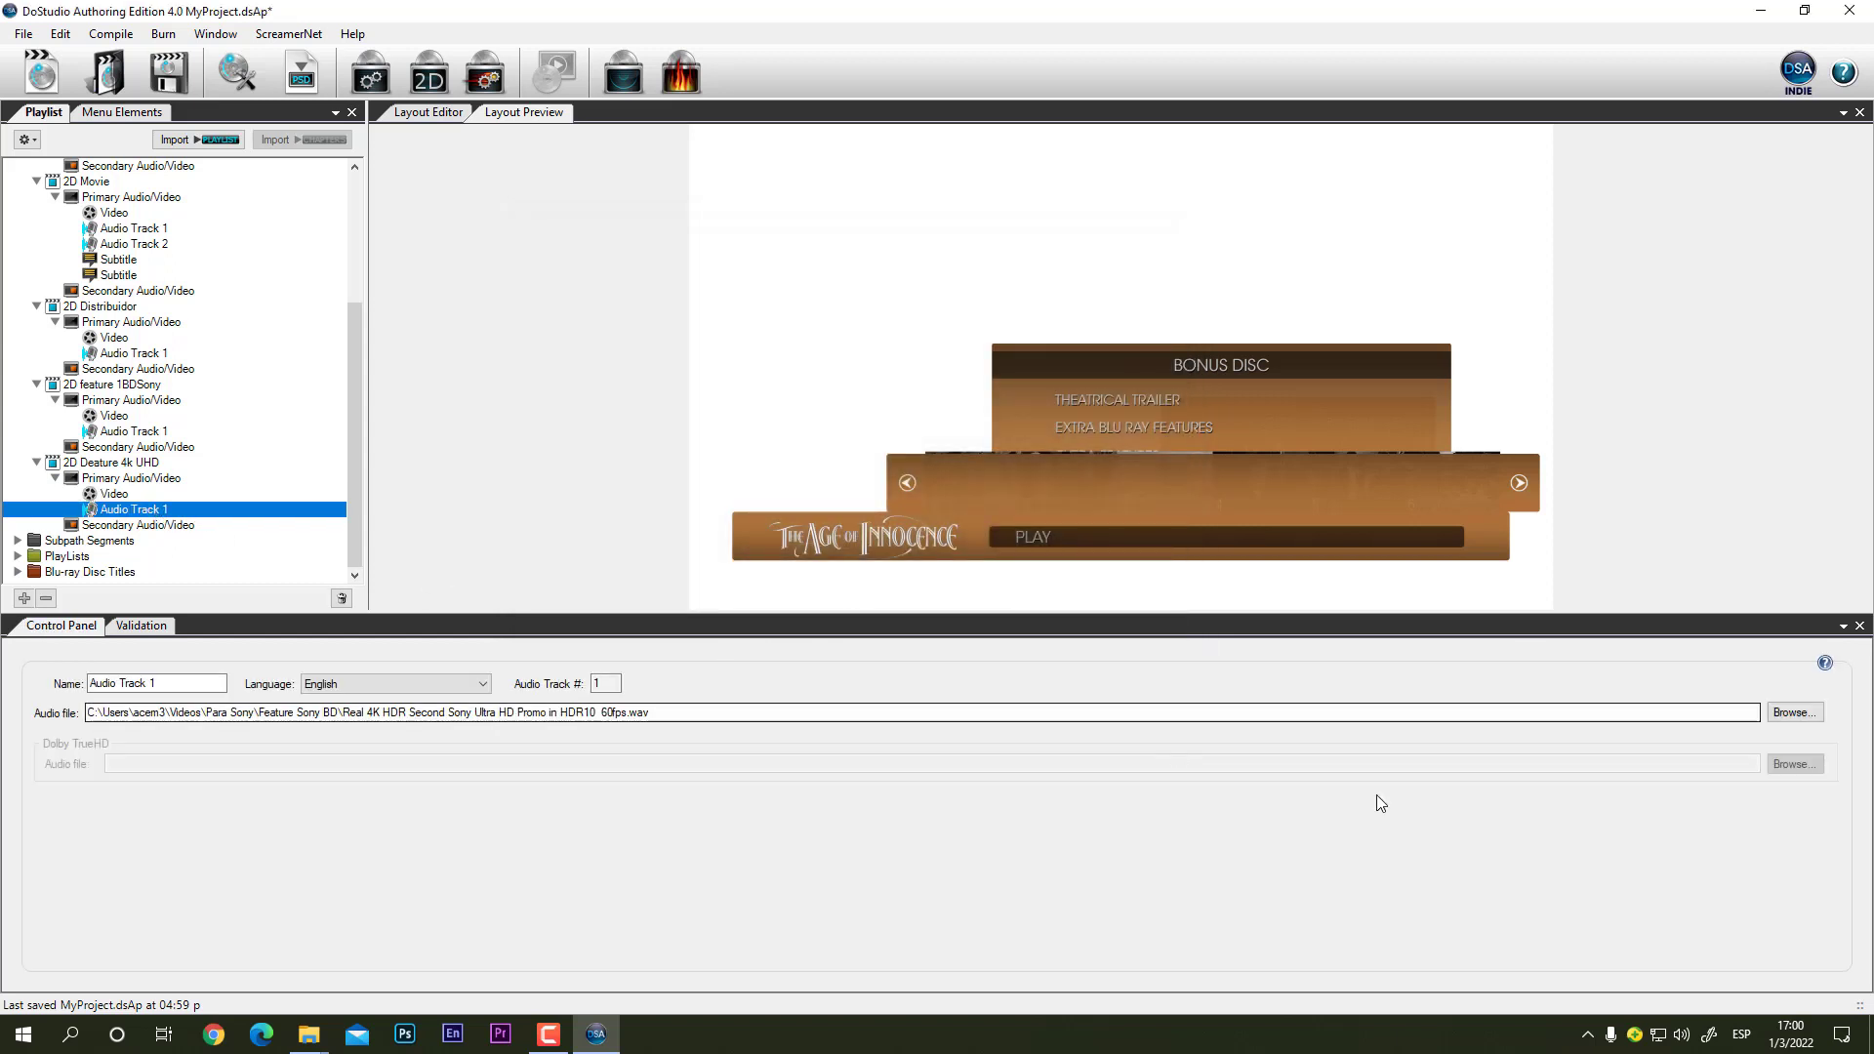
left_click(1793, 714)
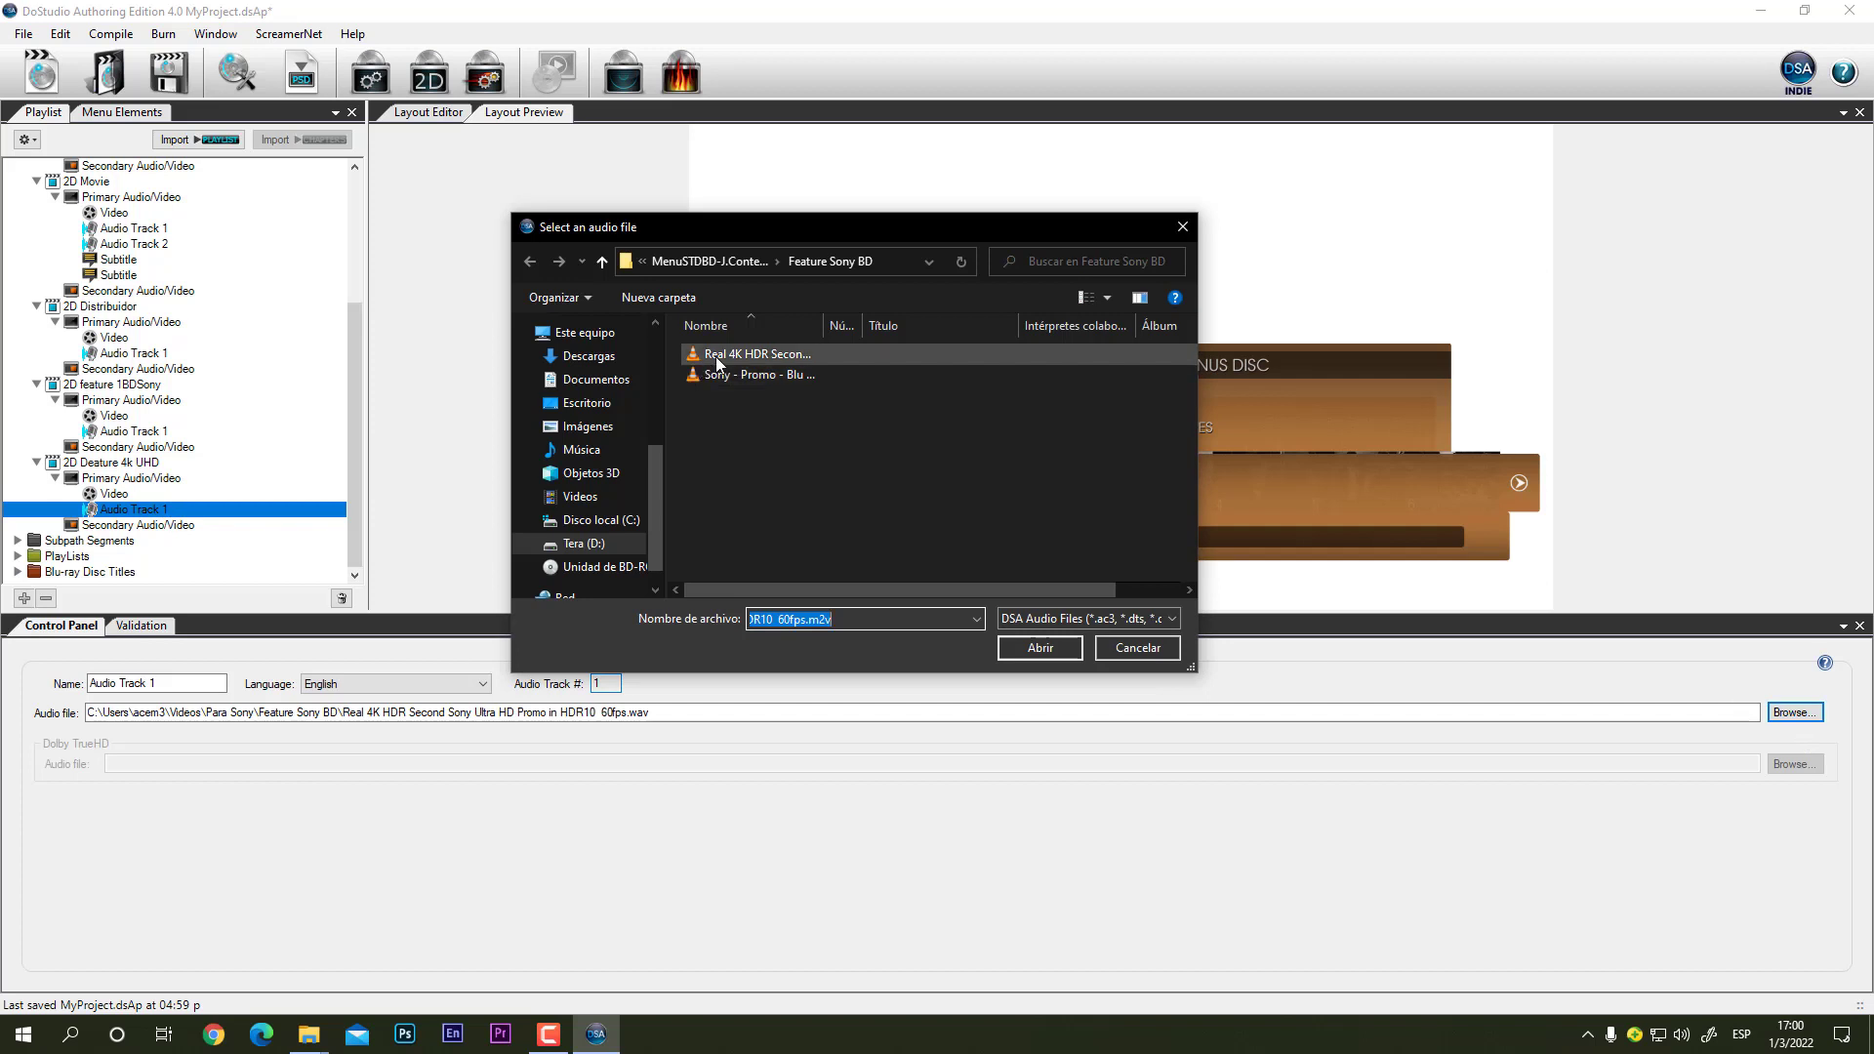
left_click(716, 356)
left_click(1020, 650)
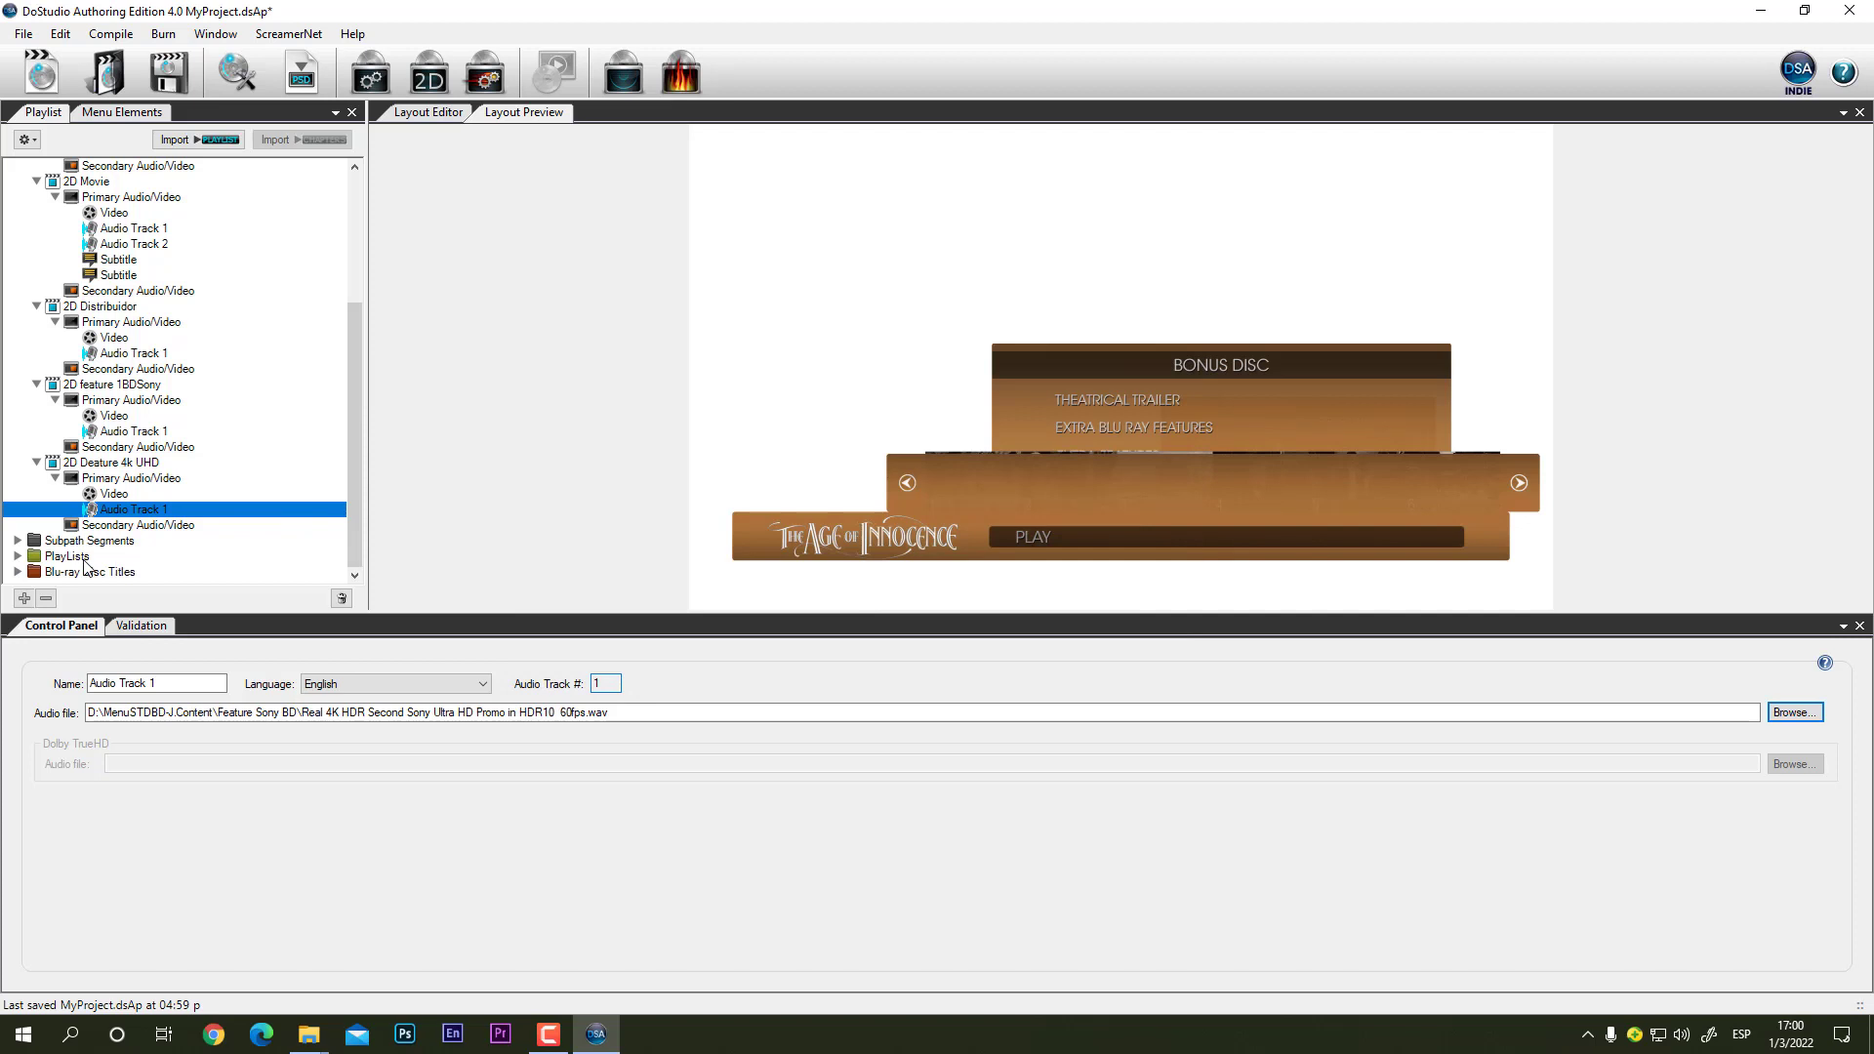
Step: Collapse the Audio Video Segments and examine the chapters of the 2D Movie path item in the MOVIE playlist
scroll(181, 405, "up", 4)
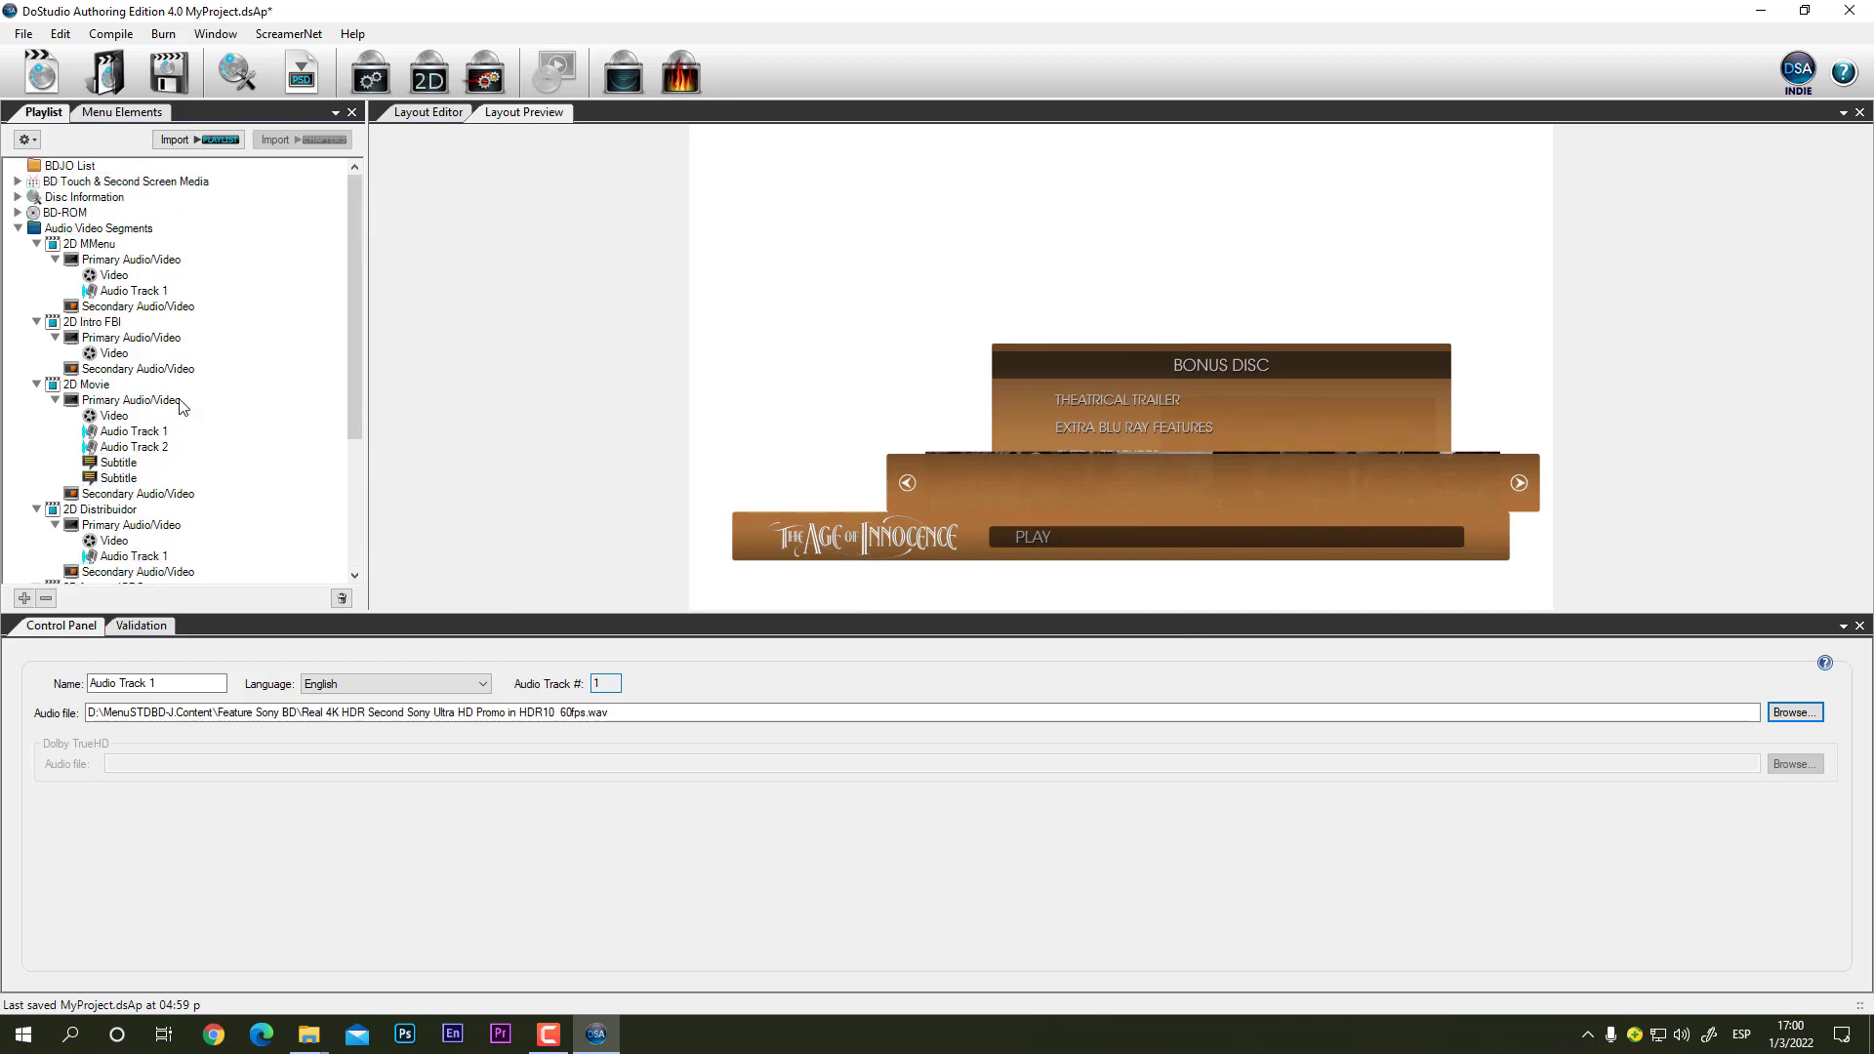
left_click(17, 228)
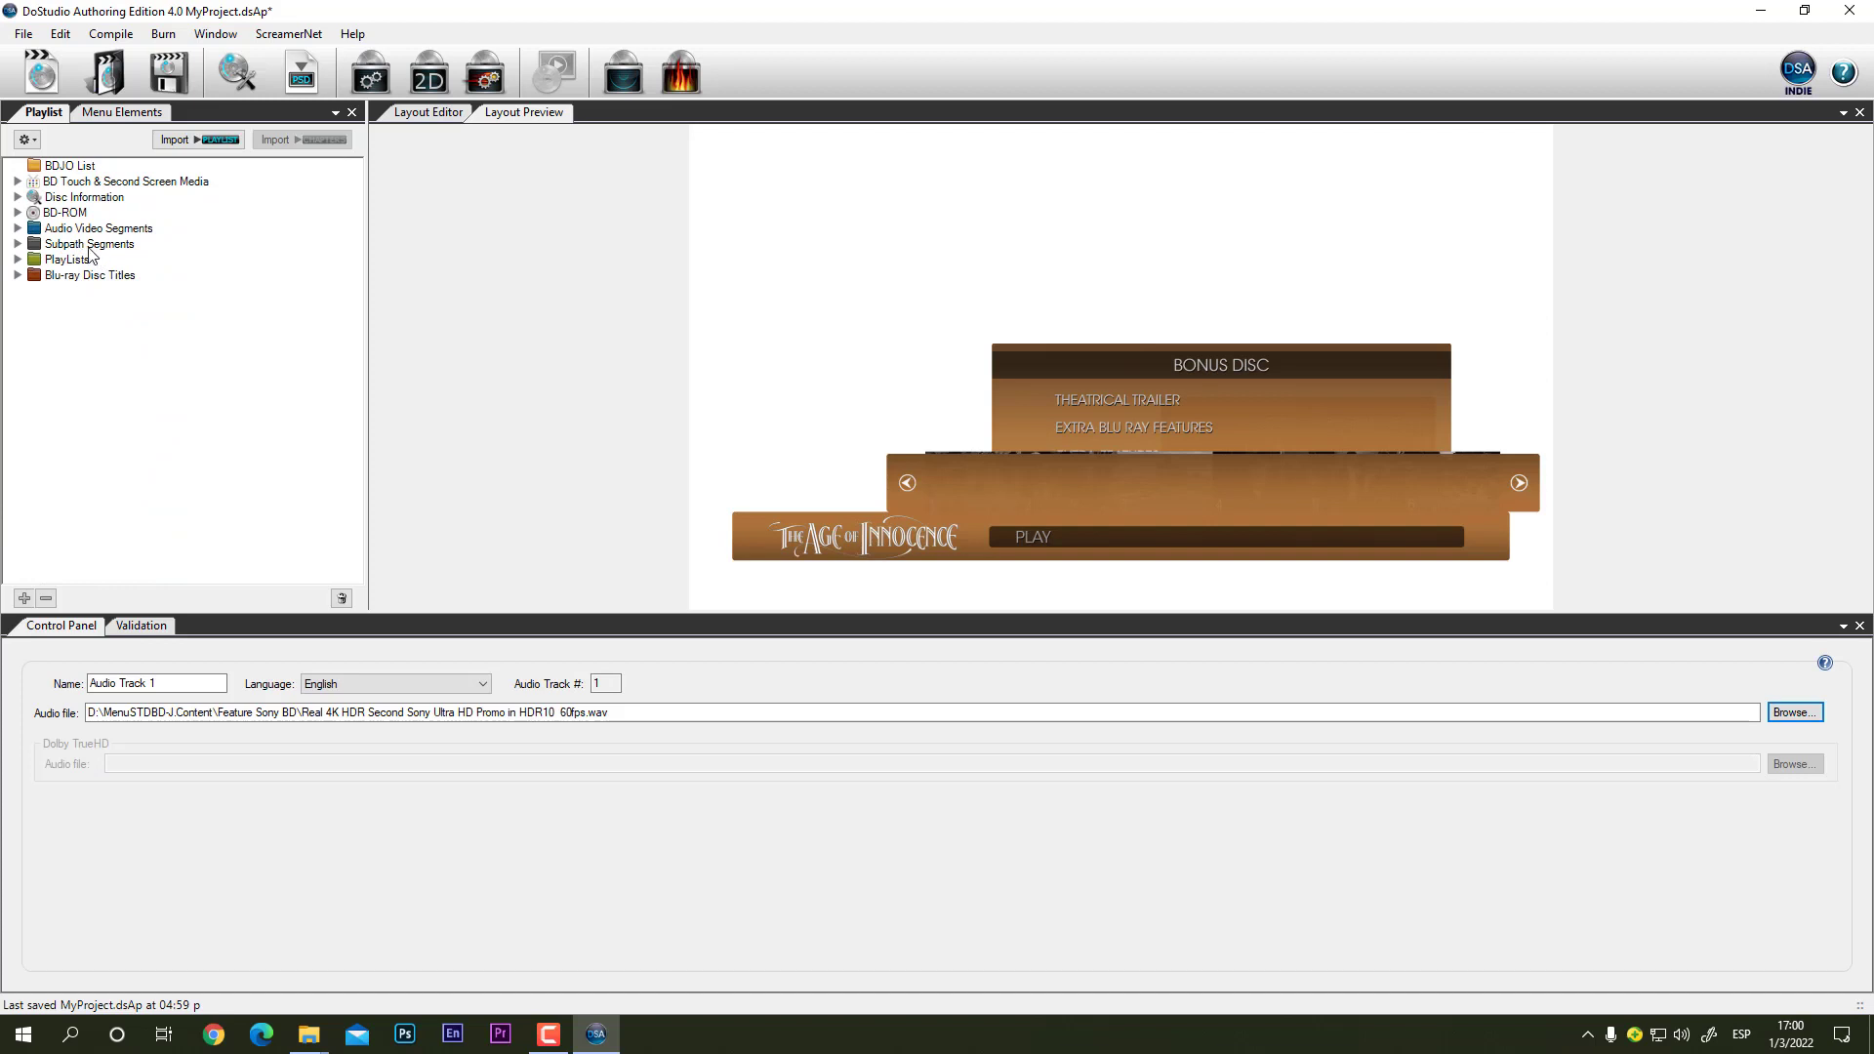
left_click(17, 228)
left_click(17, 229)
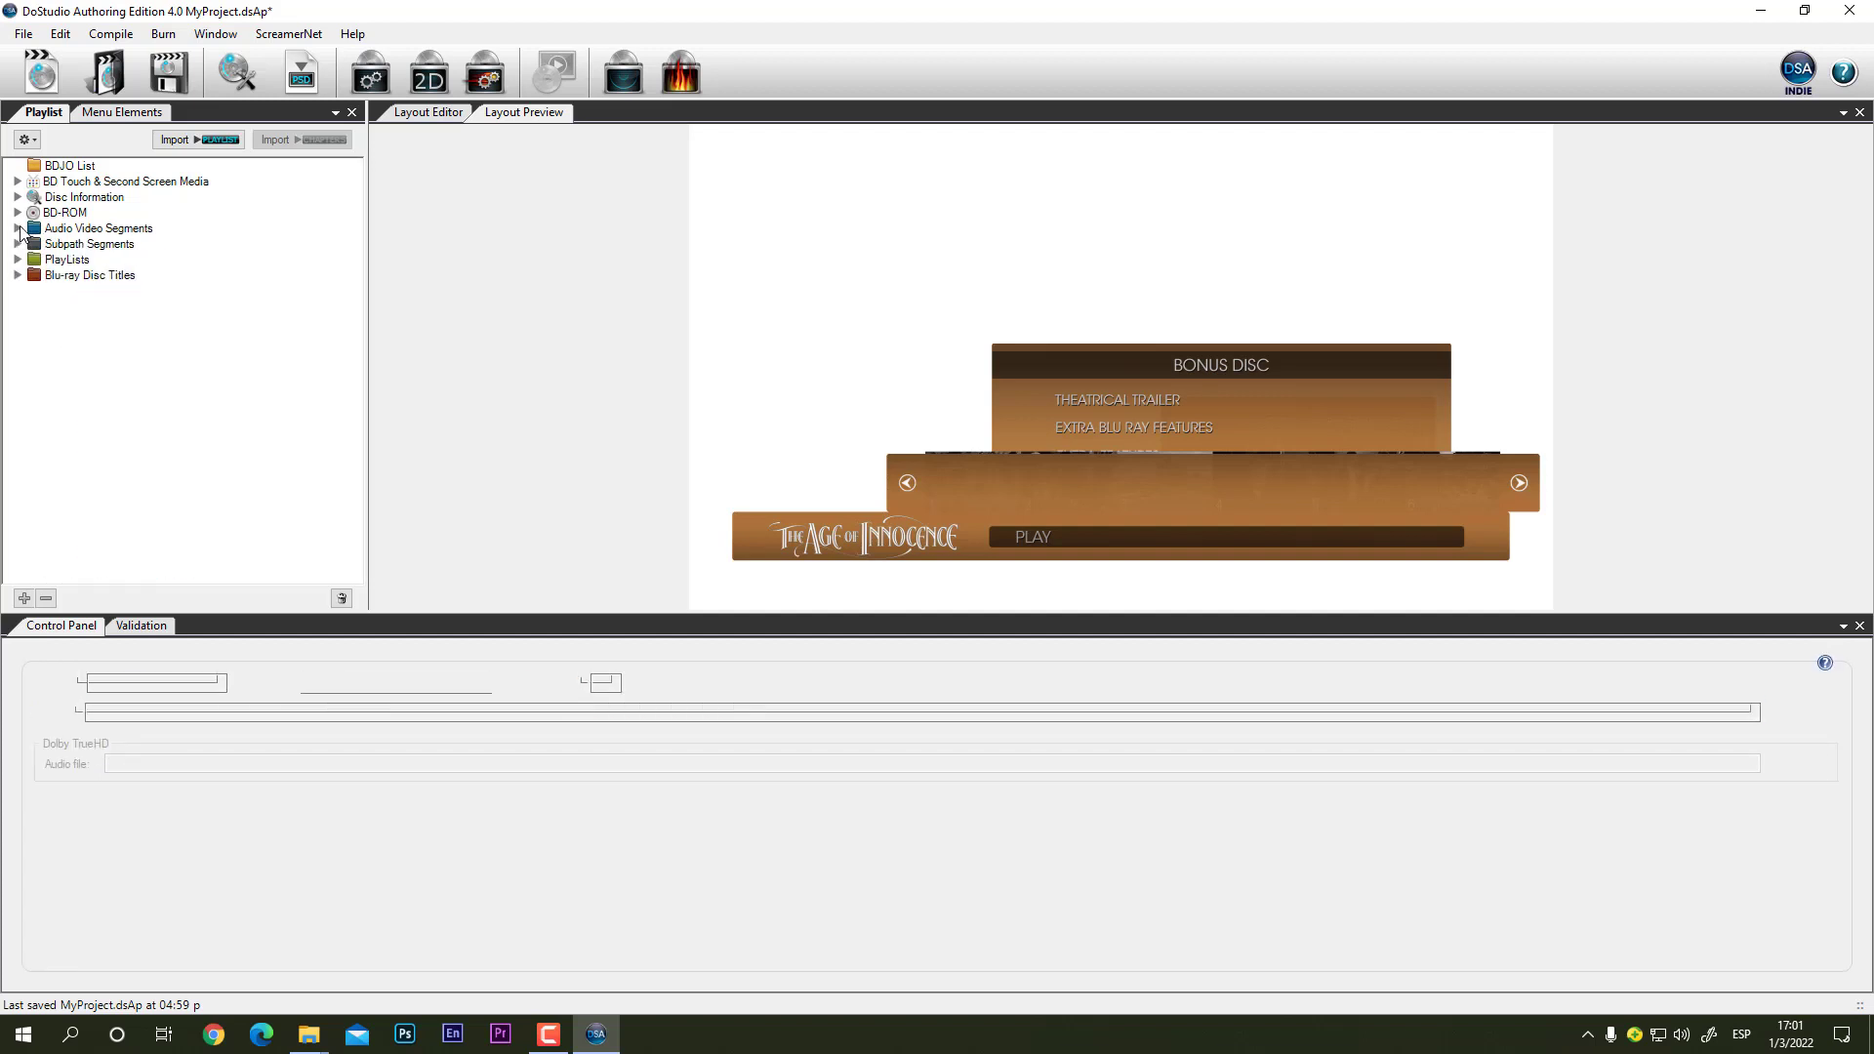
left_click(18, 260)
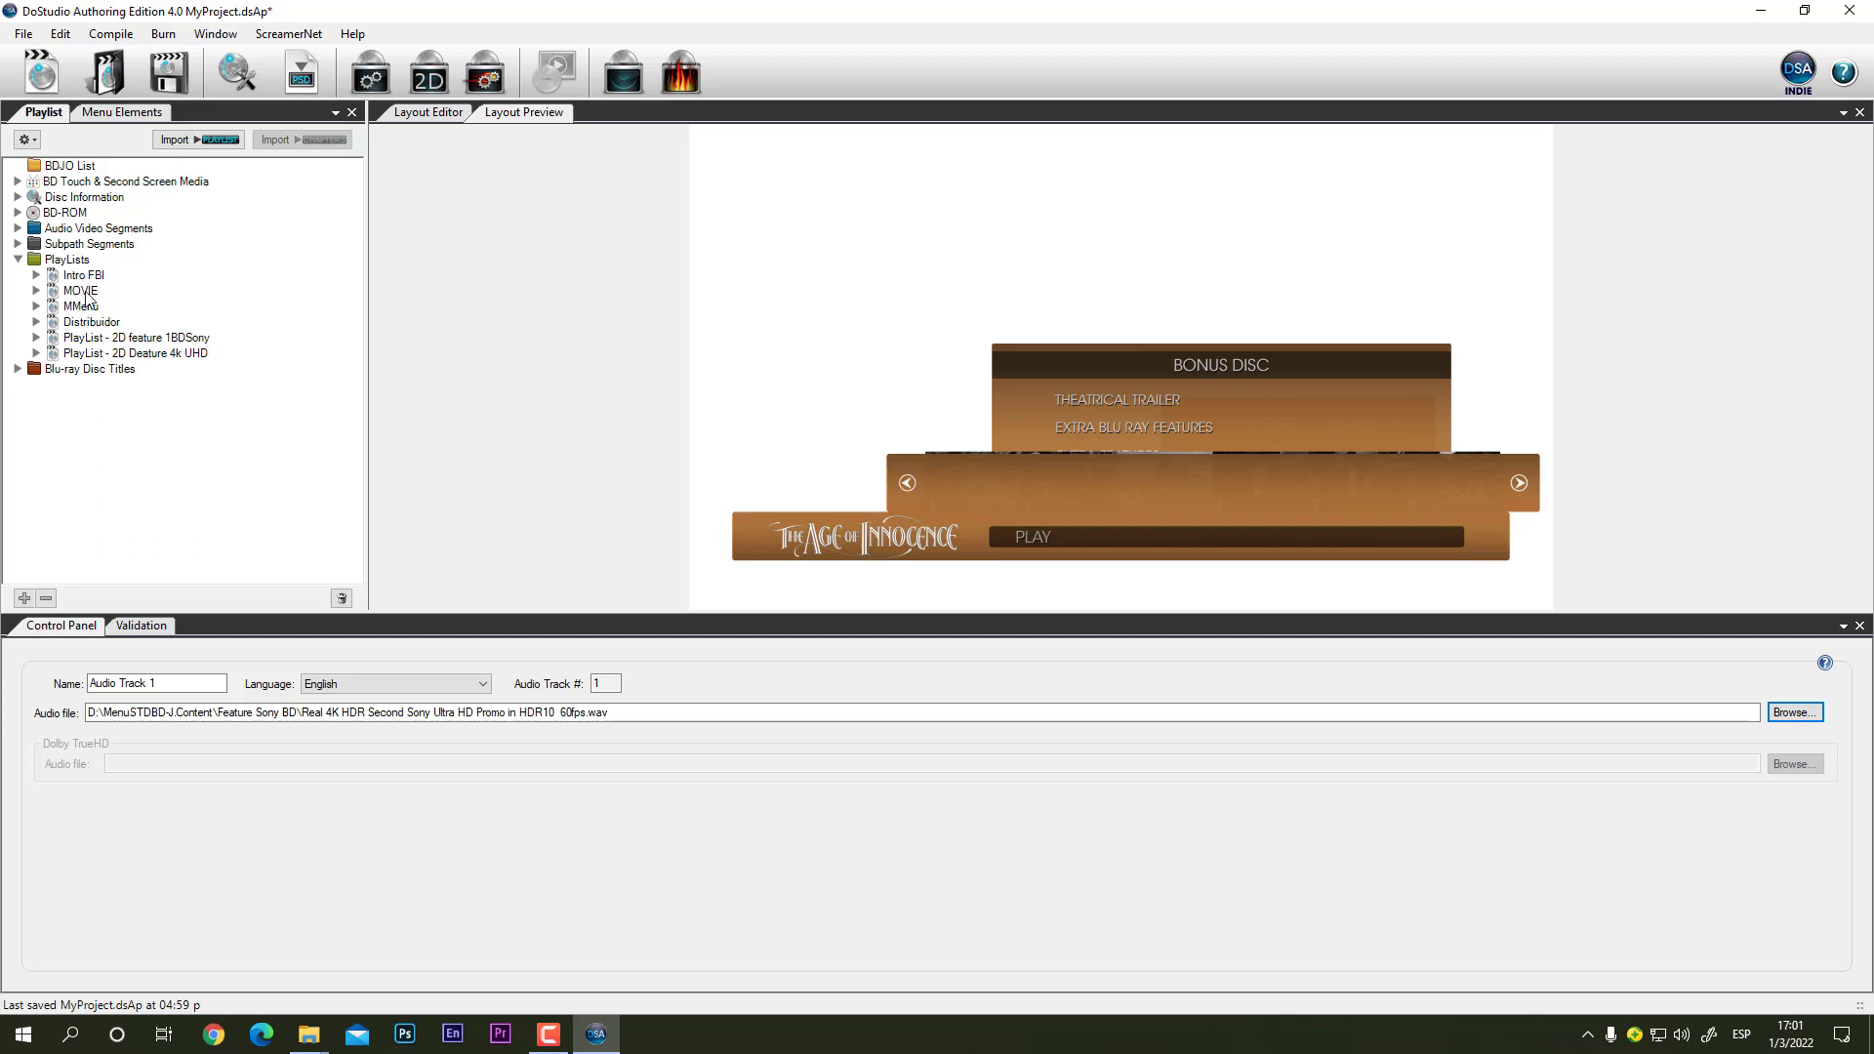
left_click(61, 291)
left_click(36, 291)
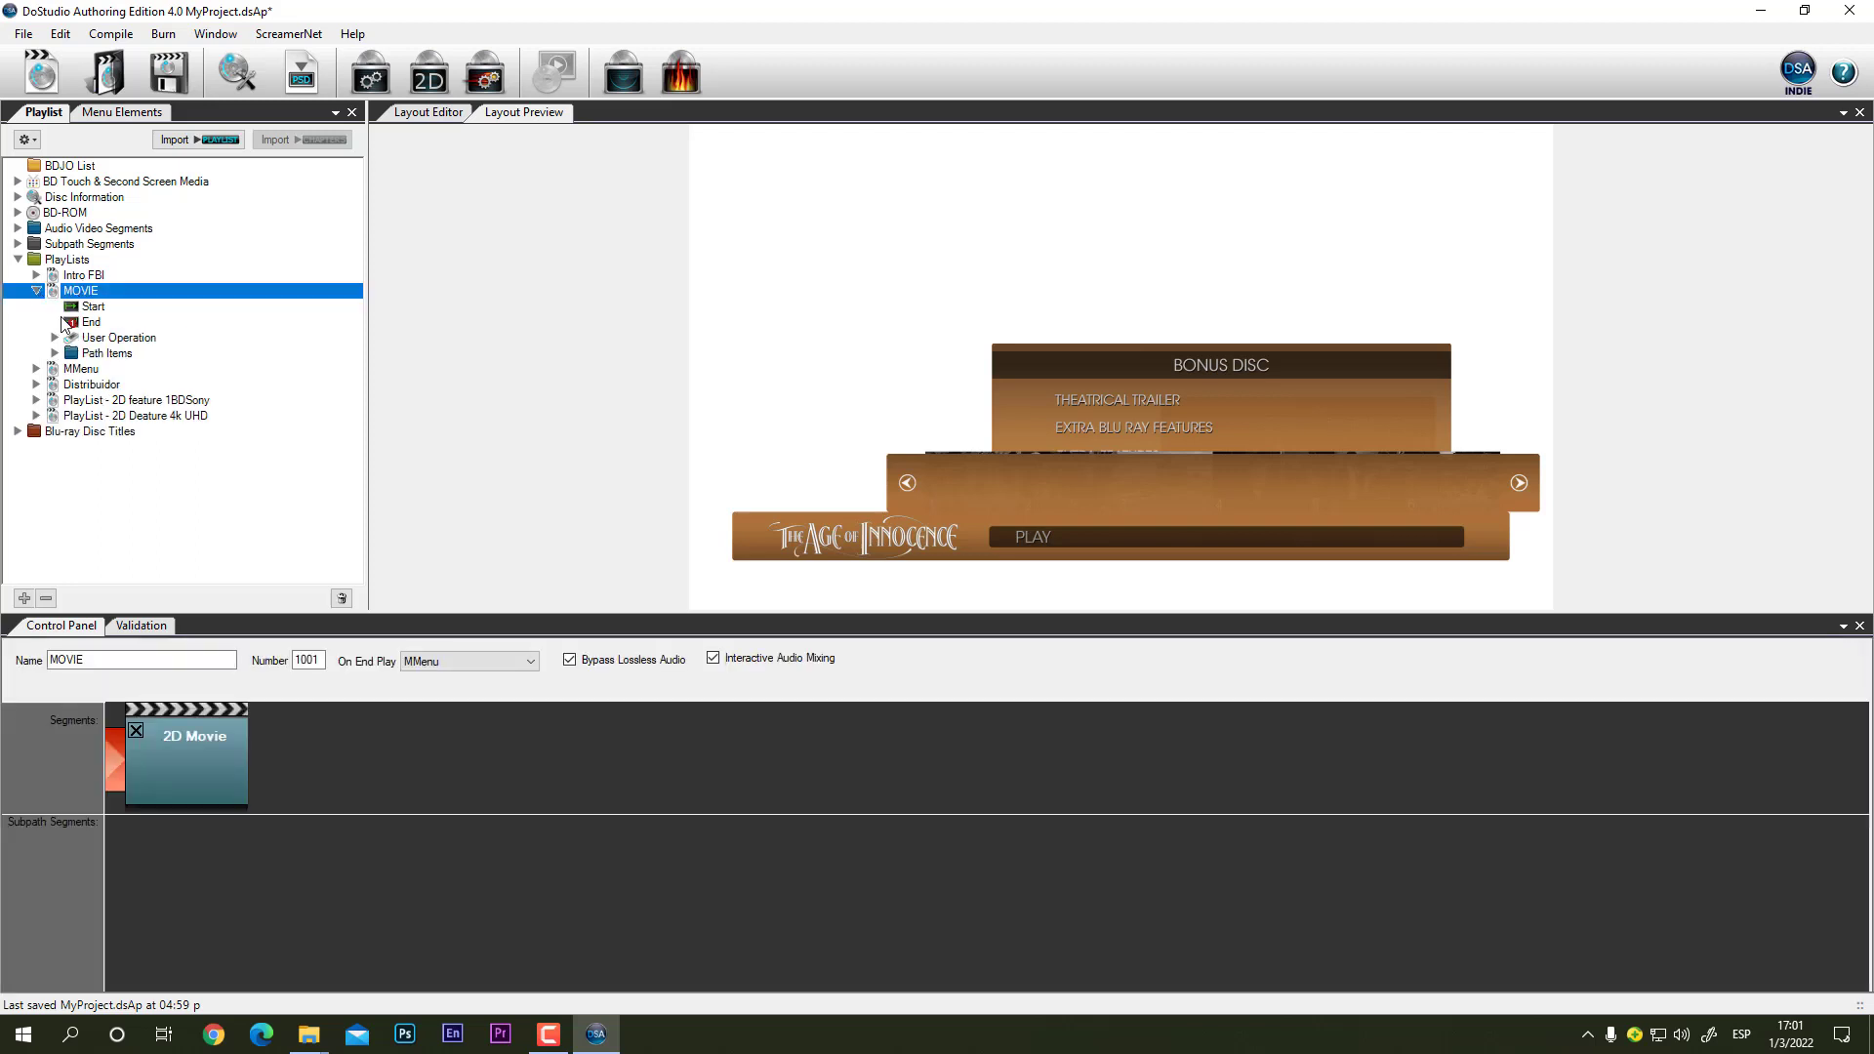
left_click(56, 353)
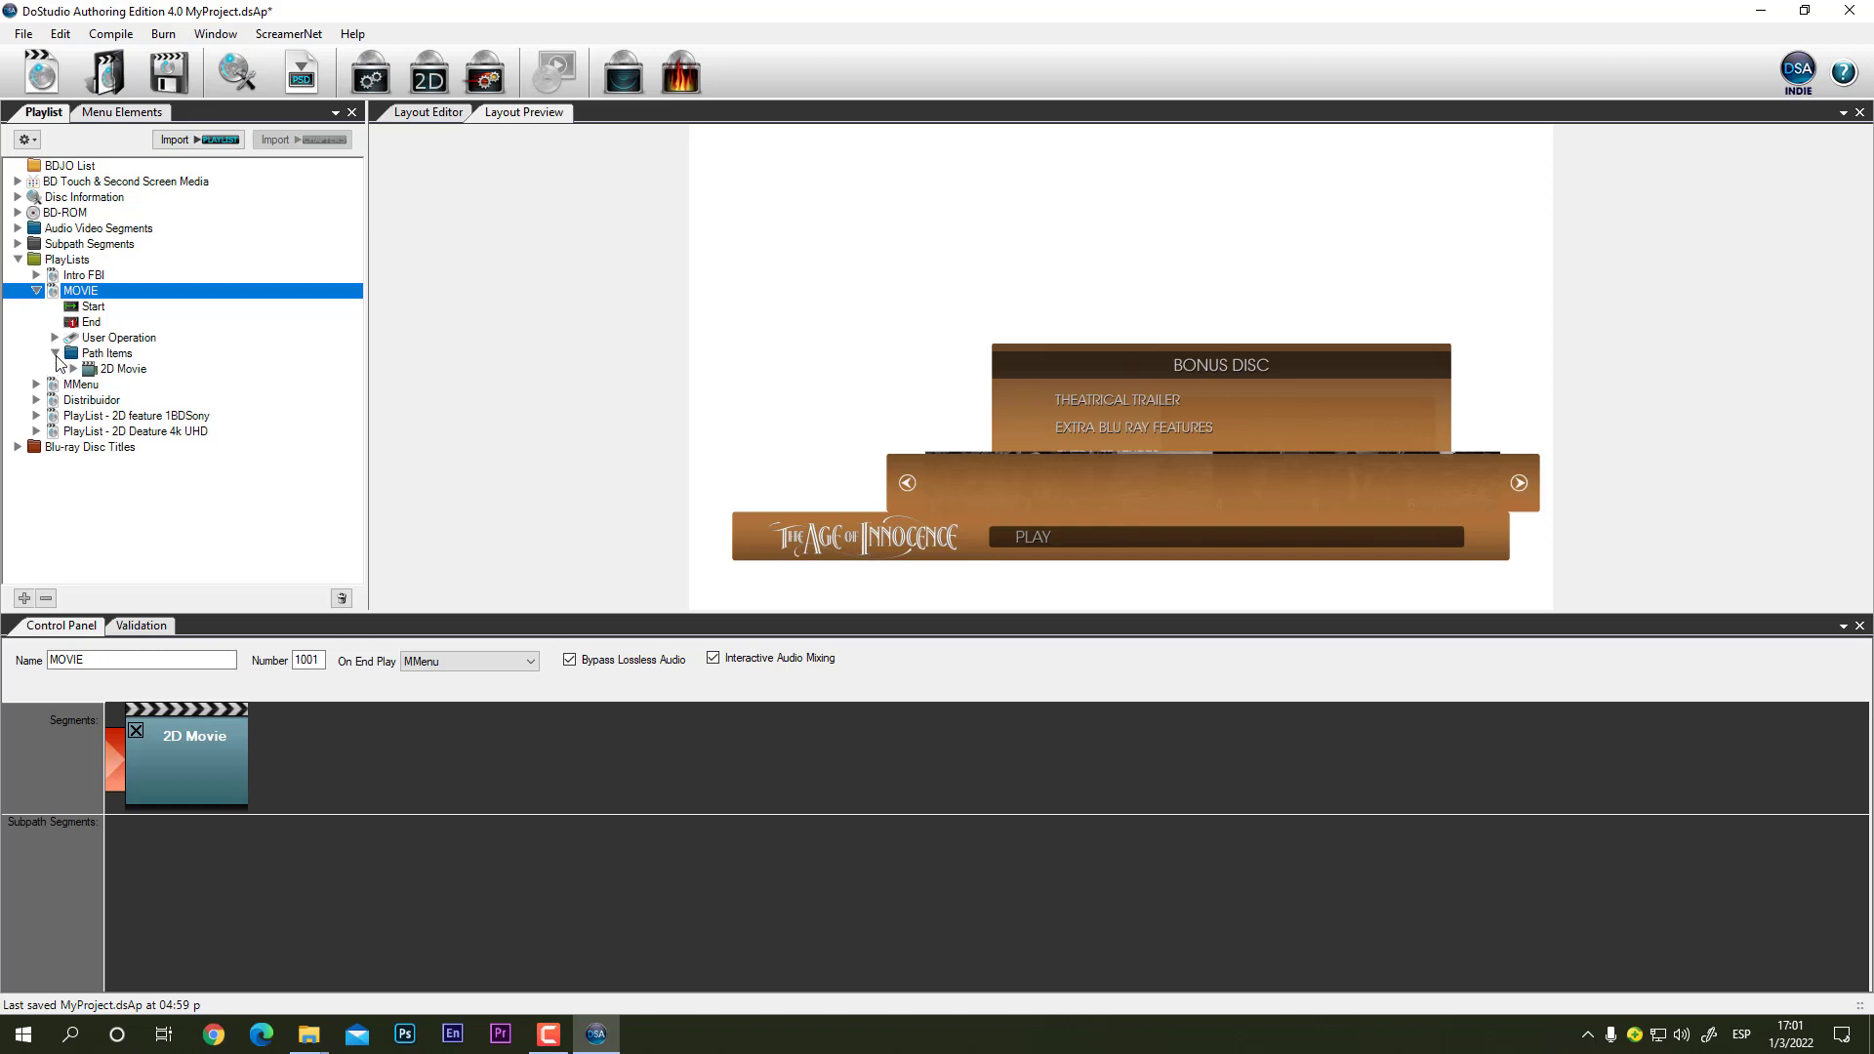
left_click(73, 368)
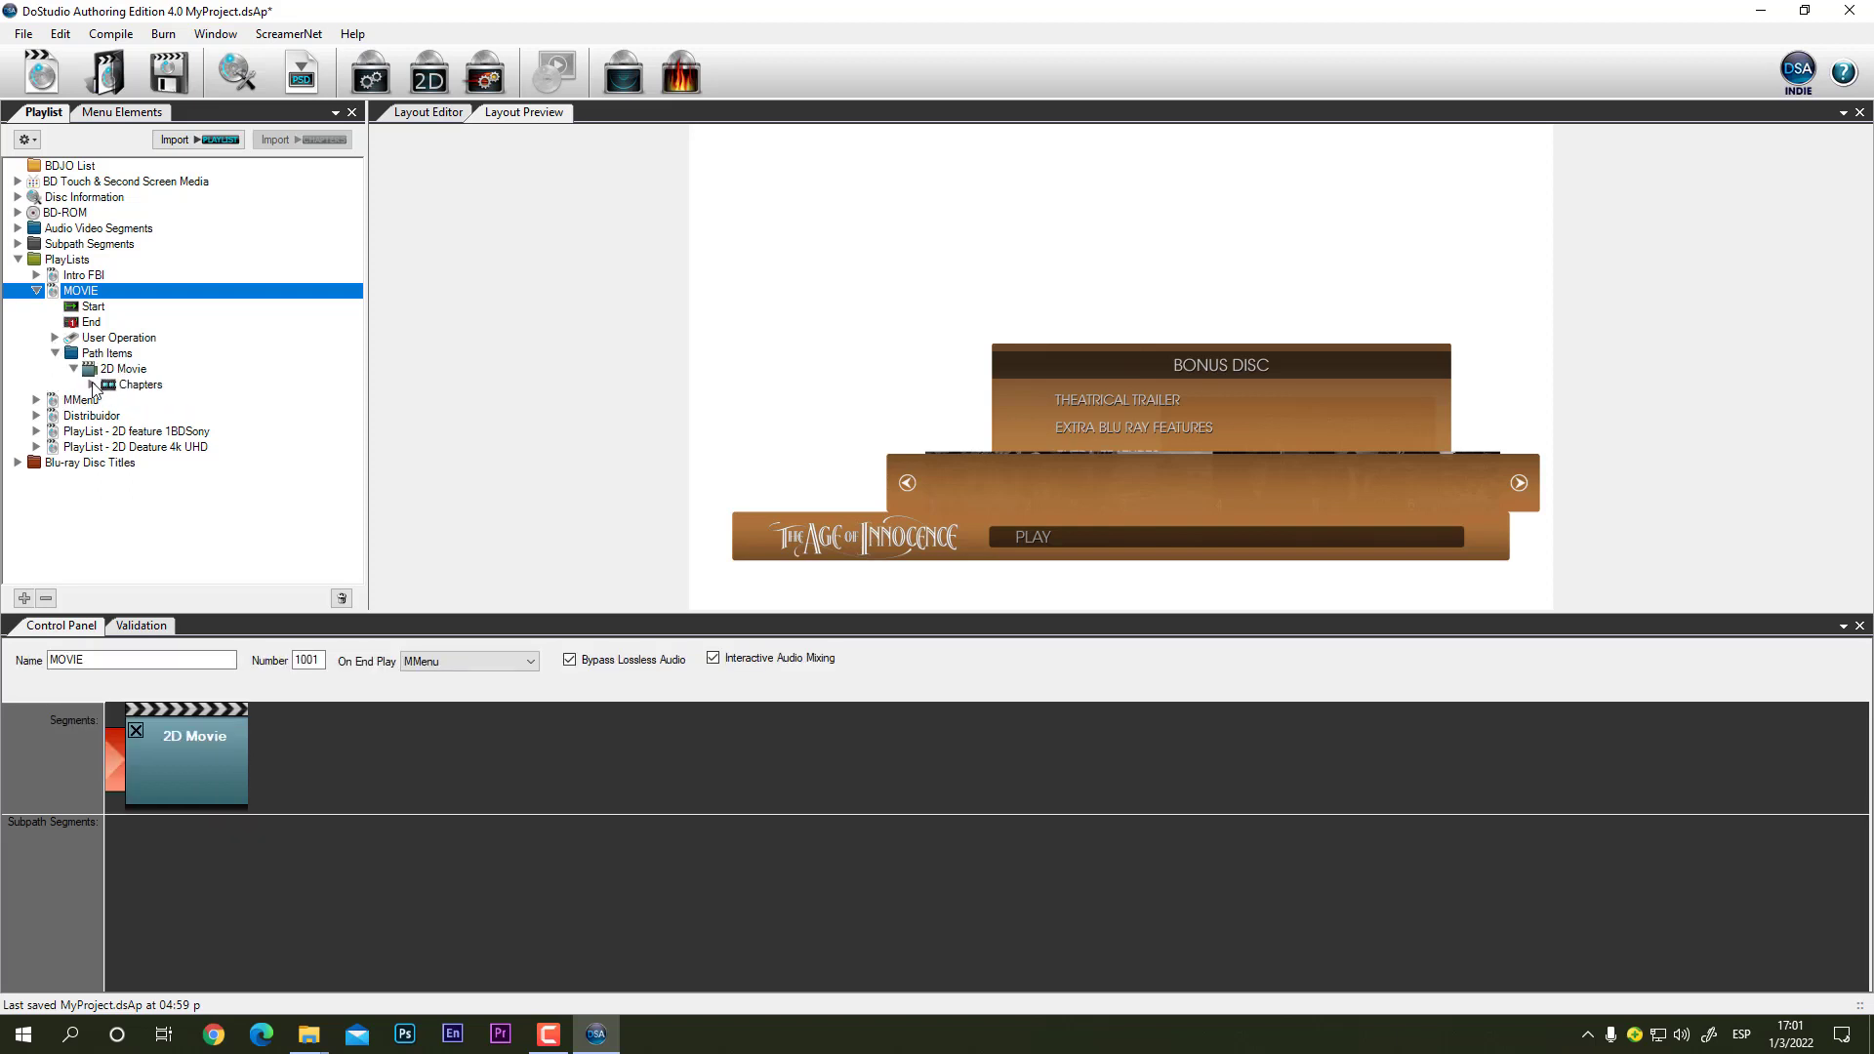
left_click(93, 385)
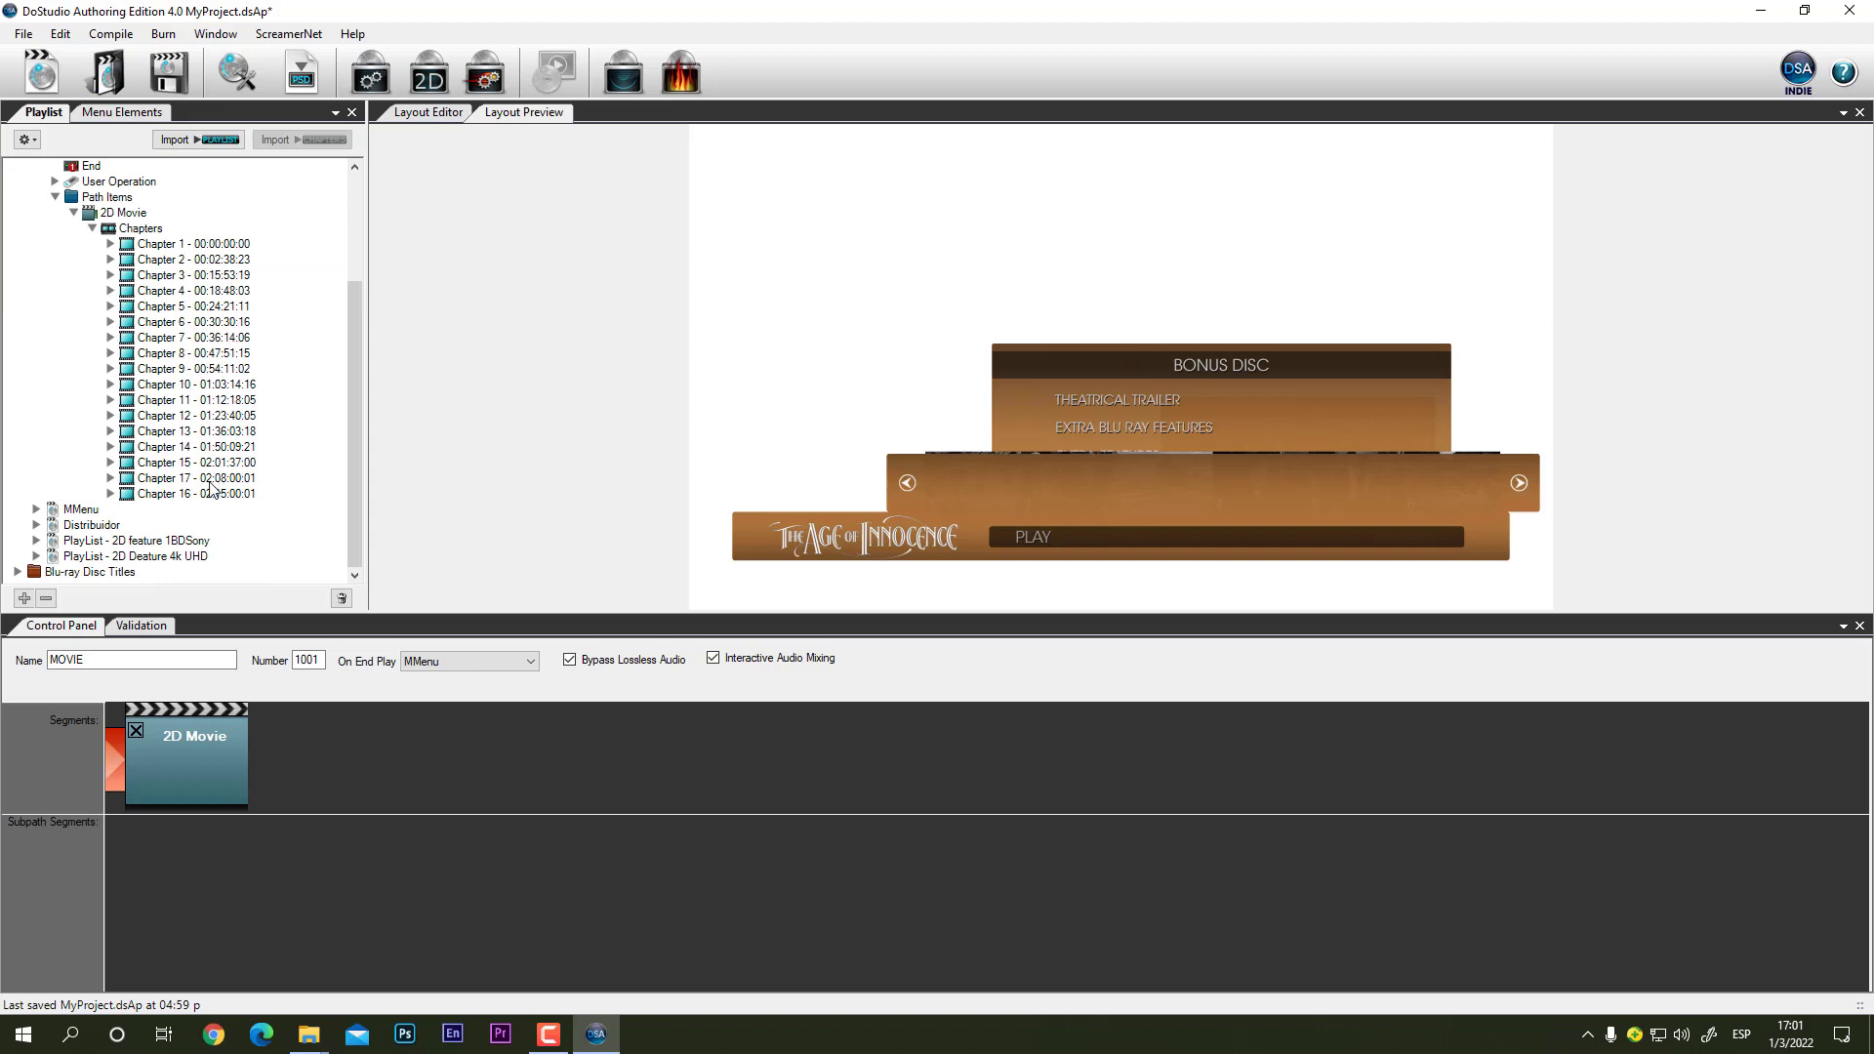
scroll(224, 446, "up", 3)
scroll(232, 393, "down", 3)
scroll(181, 463, "up", 2)
scroll(182, 390, "down", 2)
Step: Collapse the MOVIE playlist and the PlayLists branch, and save the project
left_click(56, 196)
left_click(37, 291)
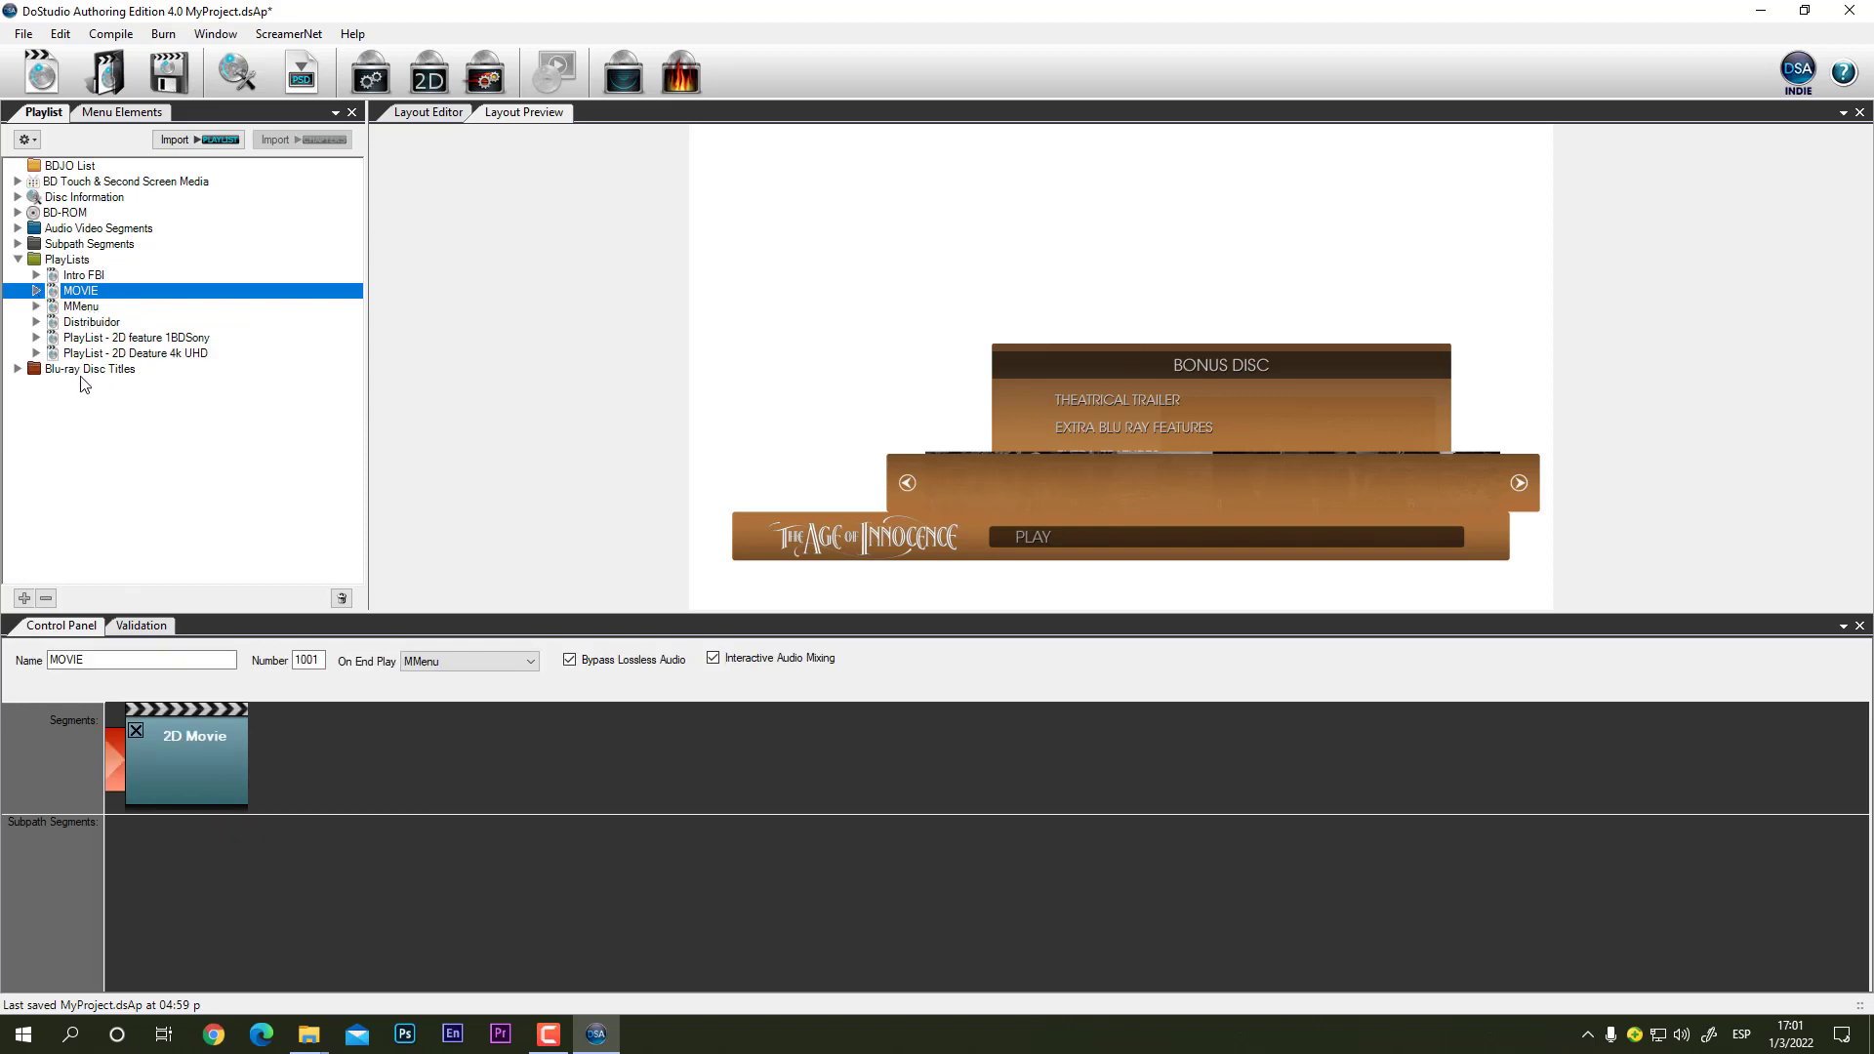
left_click(18, 260)
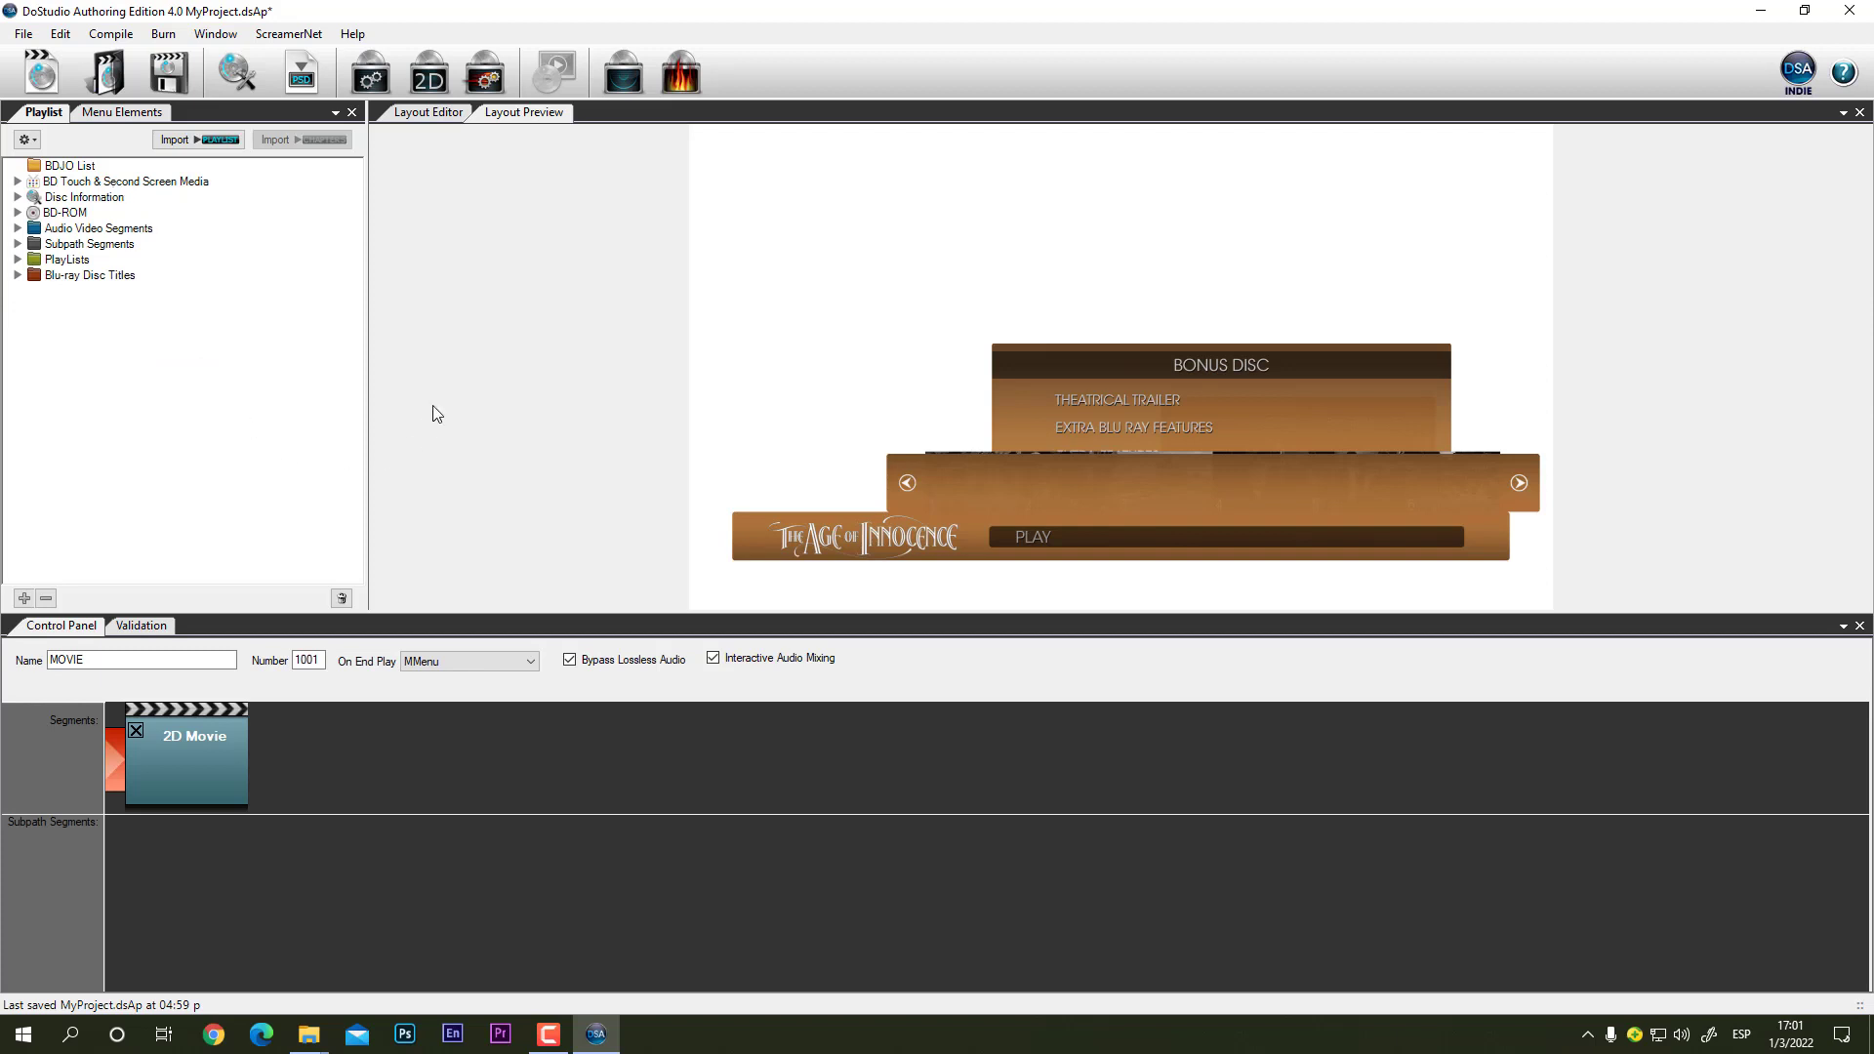
left_click(22, 36)
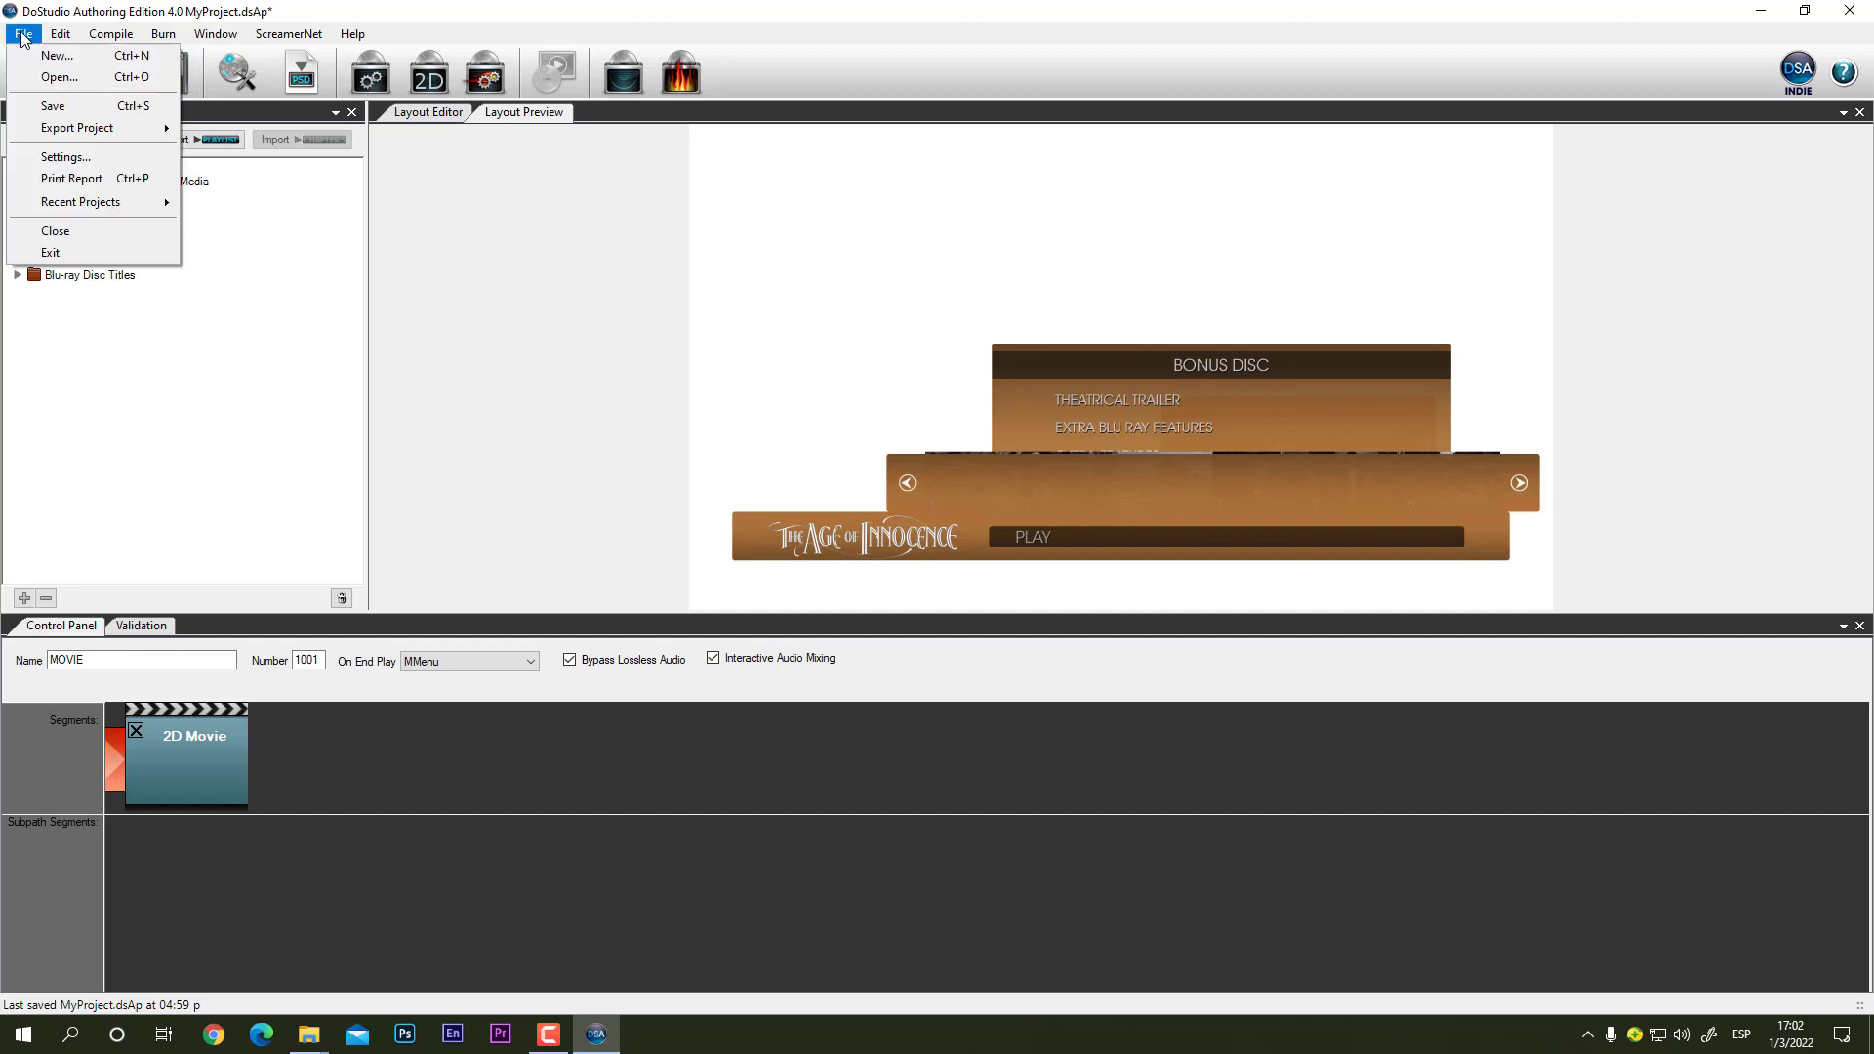
left_click(59, 107)
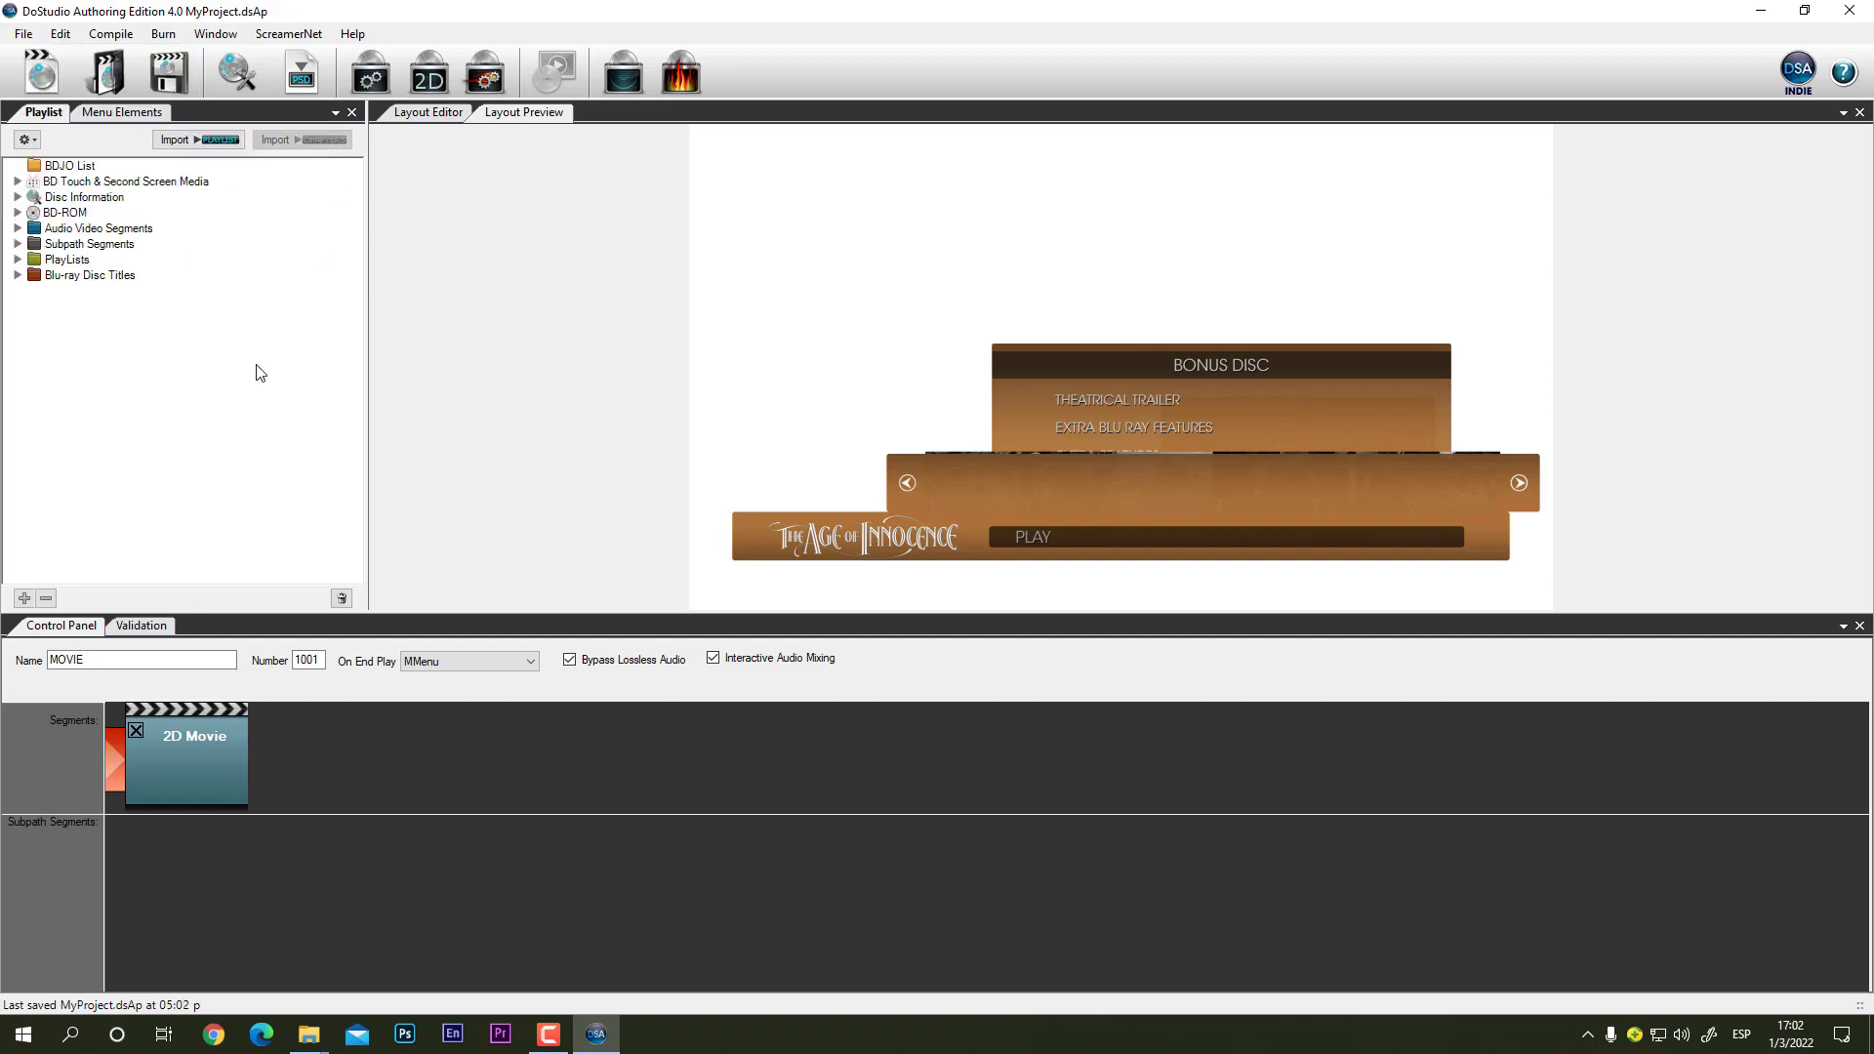
Step: Validate the project and read through the validation messages down to the errors at the end
left_click(147, 627)
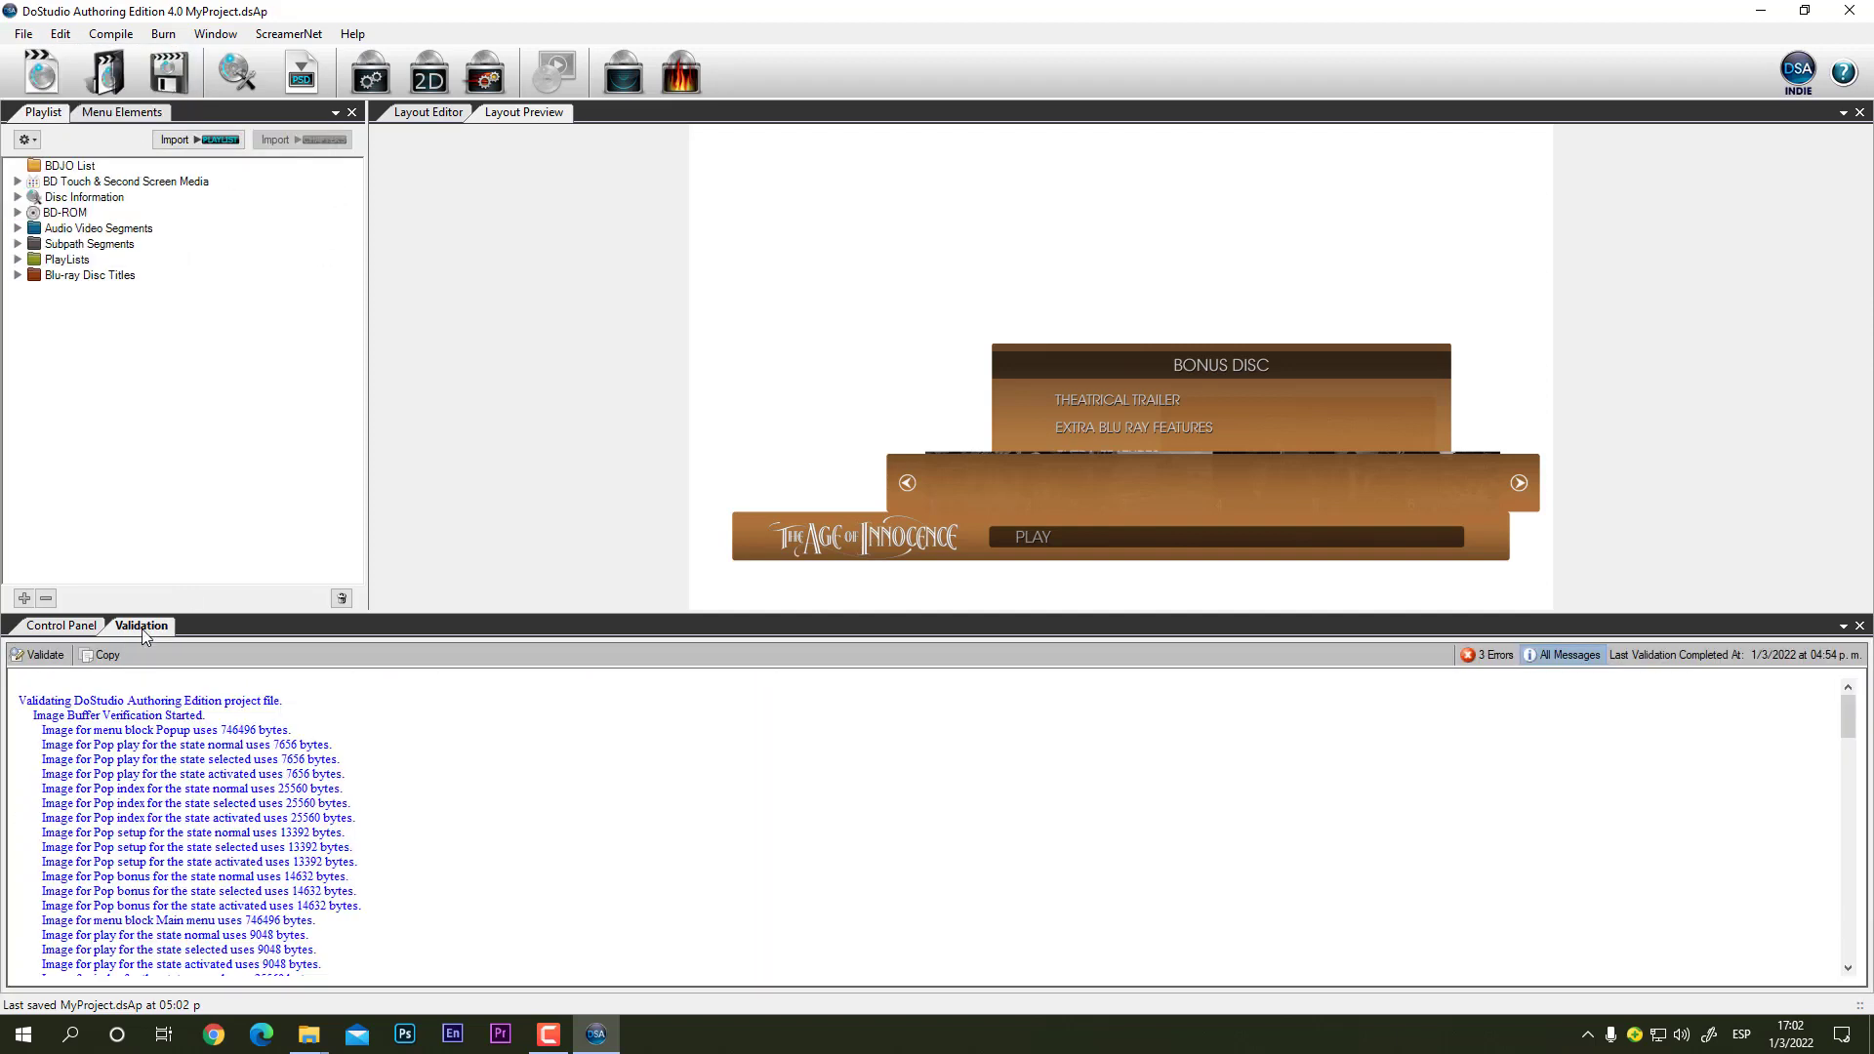
left_click(45, 654)
scroll(266, 790, "down", 2)
scroll(265, 791, "down", 5)
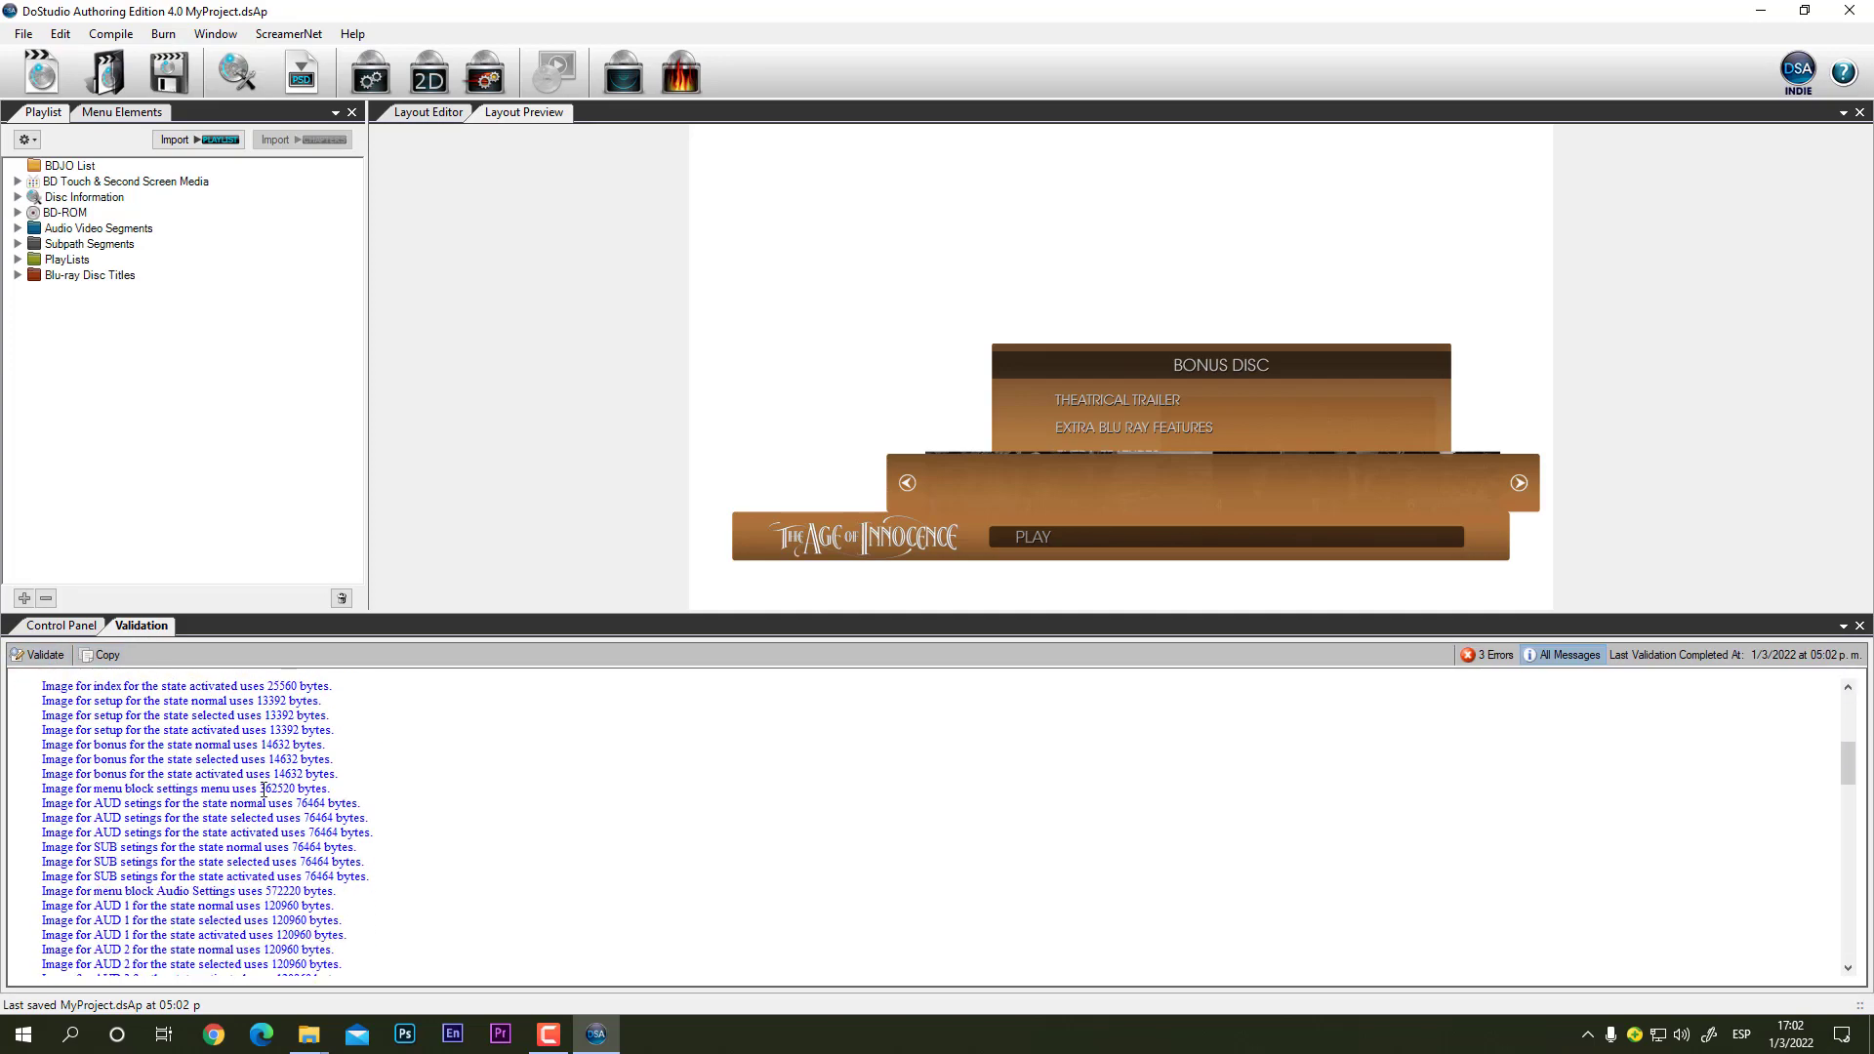
scroll(263, 789, "down", 15)
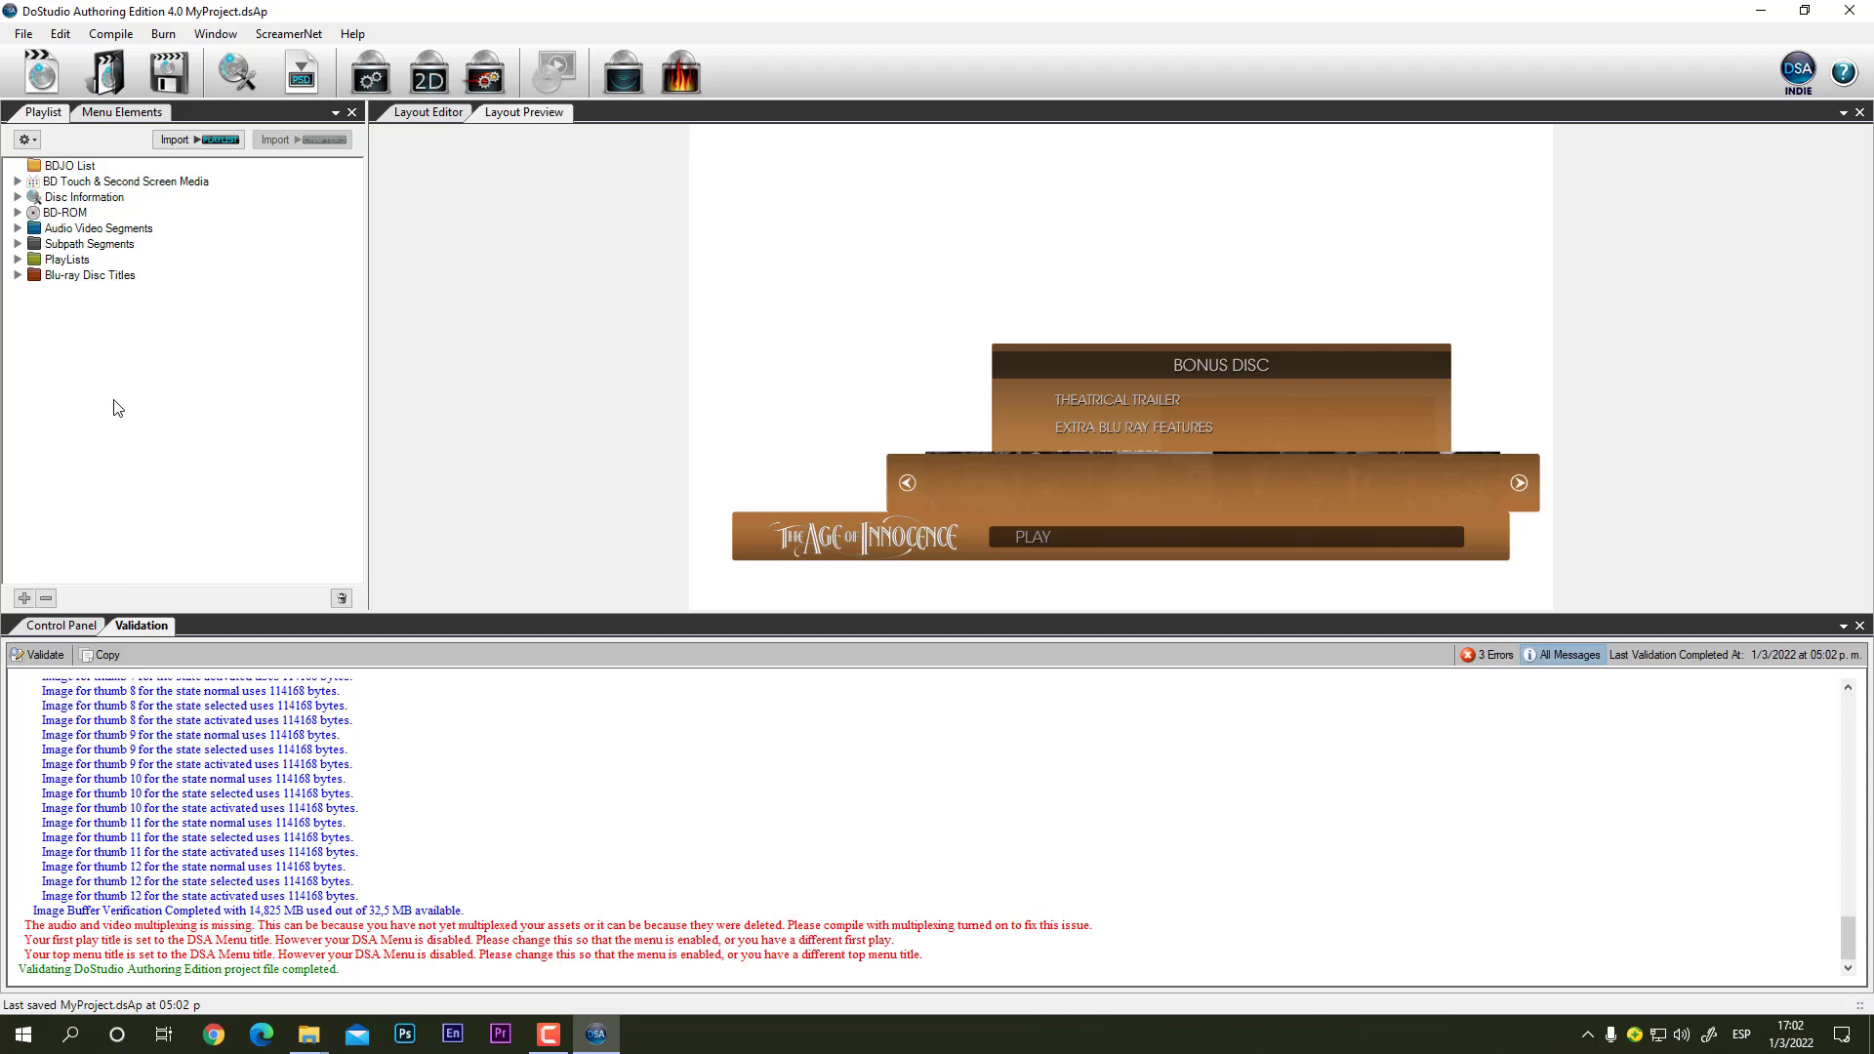
Step: Examine the Show Menu Block action in the Start event of the MMenu playlist, then collapse the playlists
left_click(17, 260)
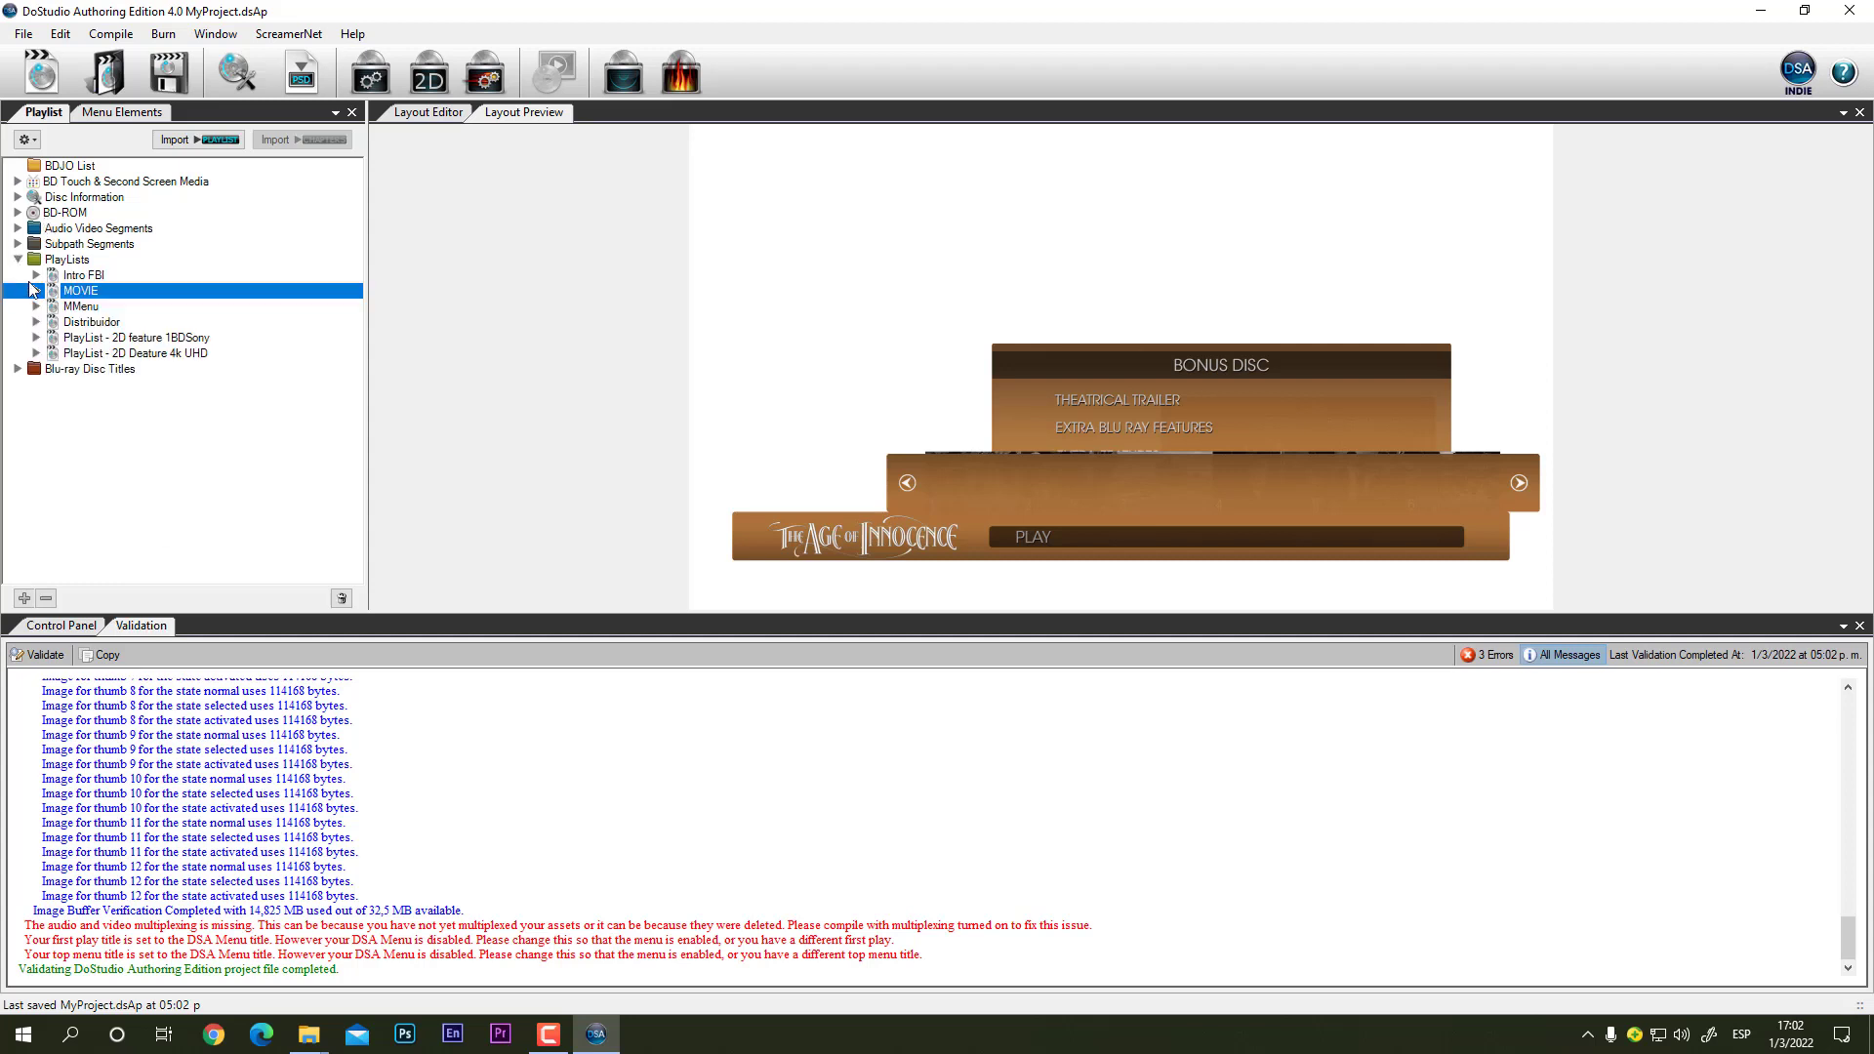
left_click(86, 307)
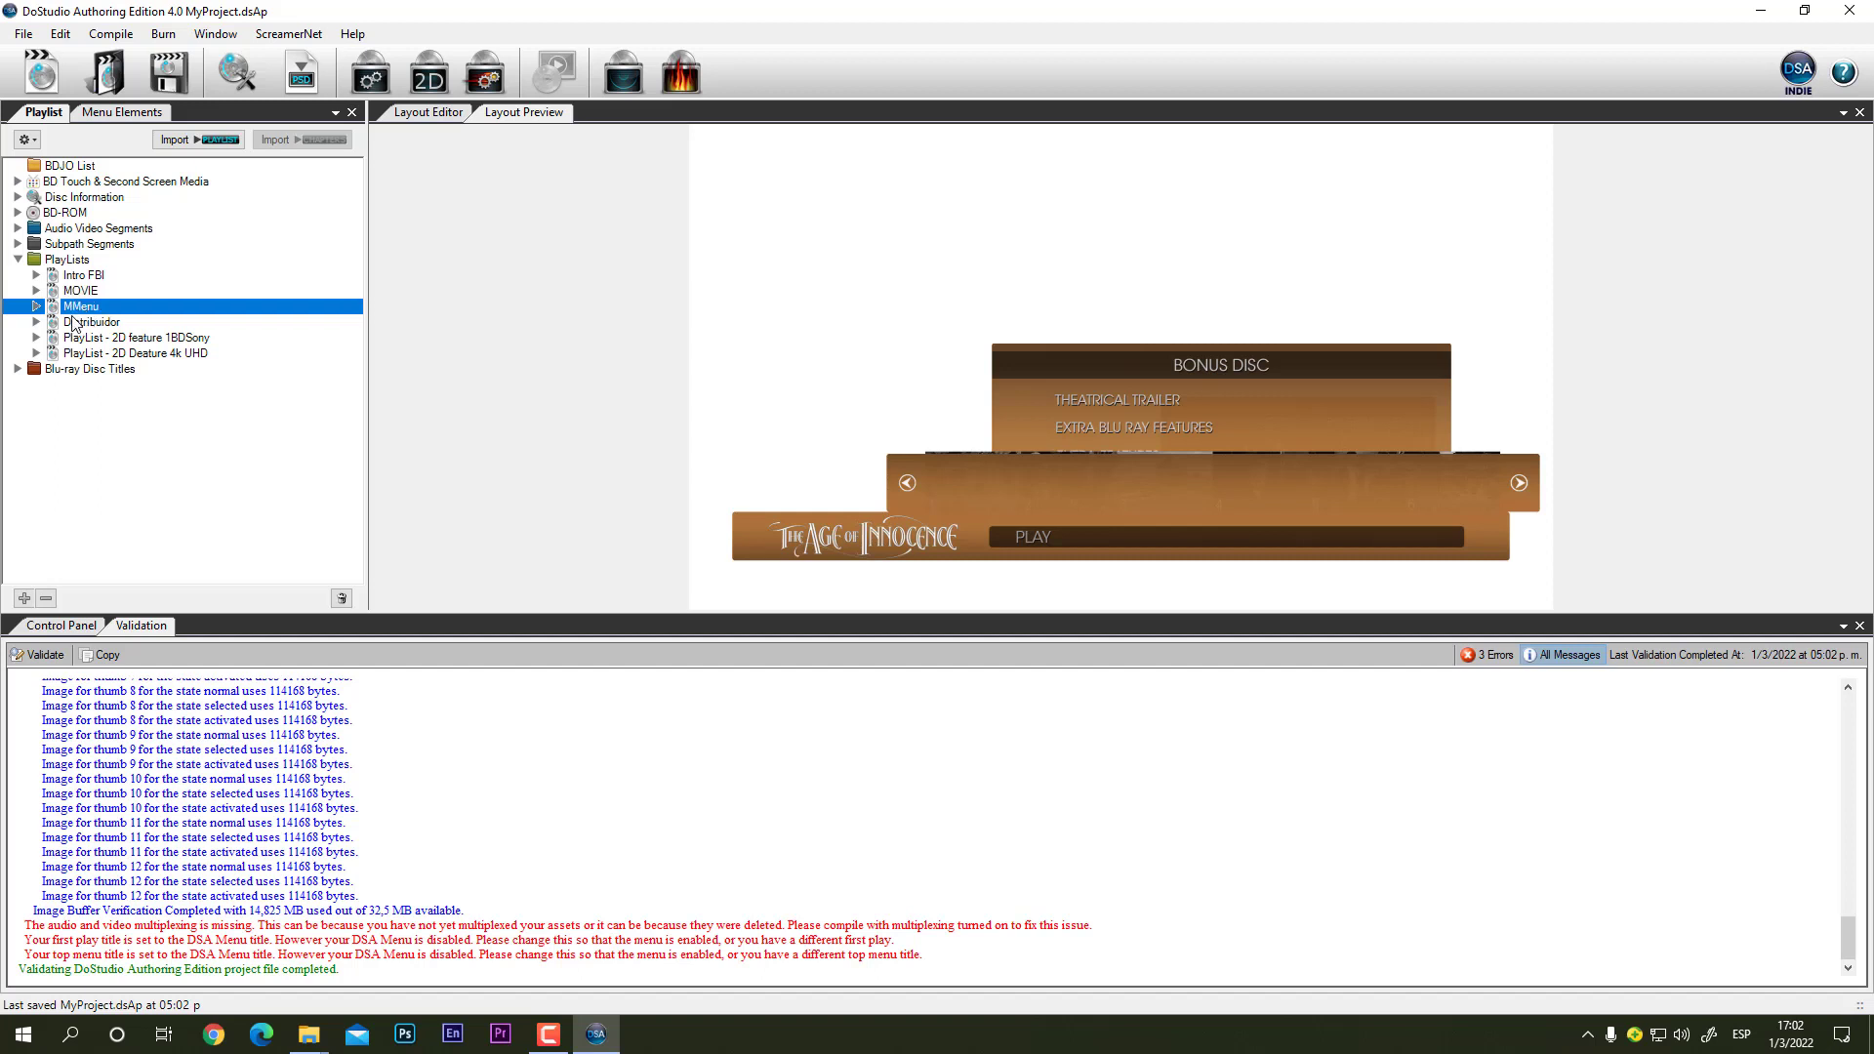
left_click(36, 307)
left_click(88, 323)
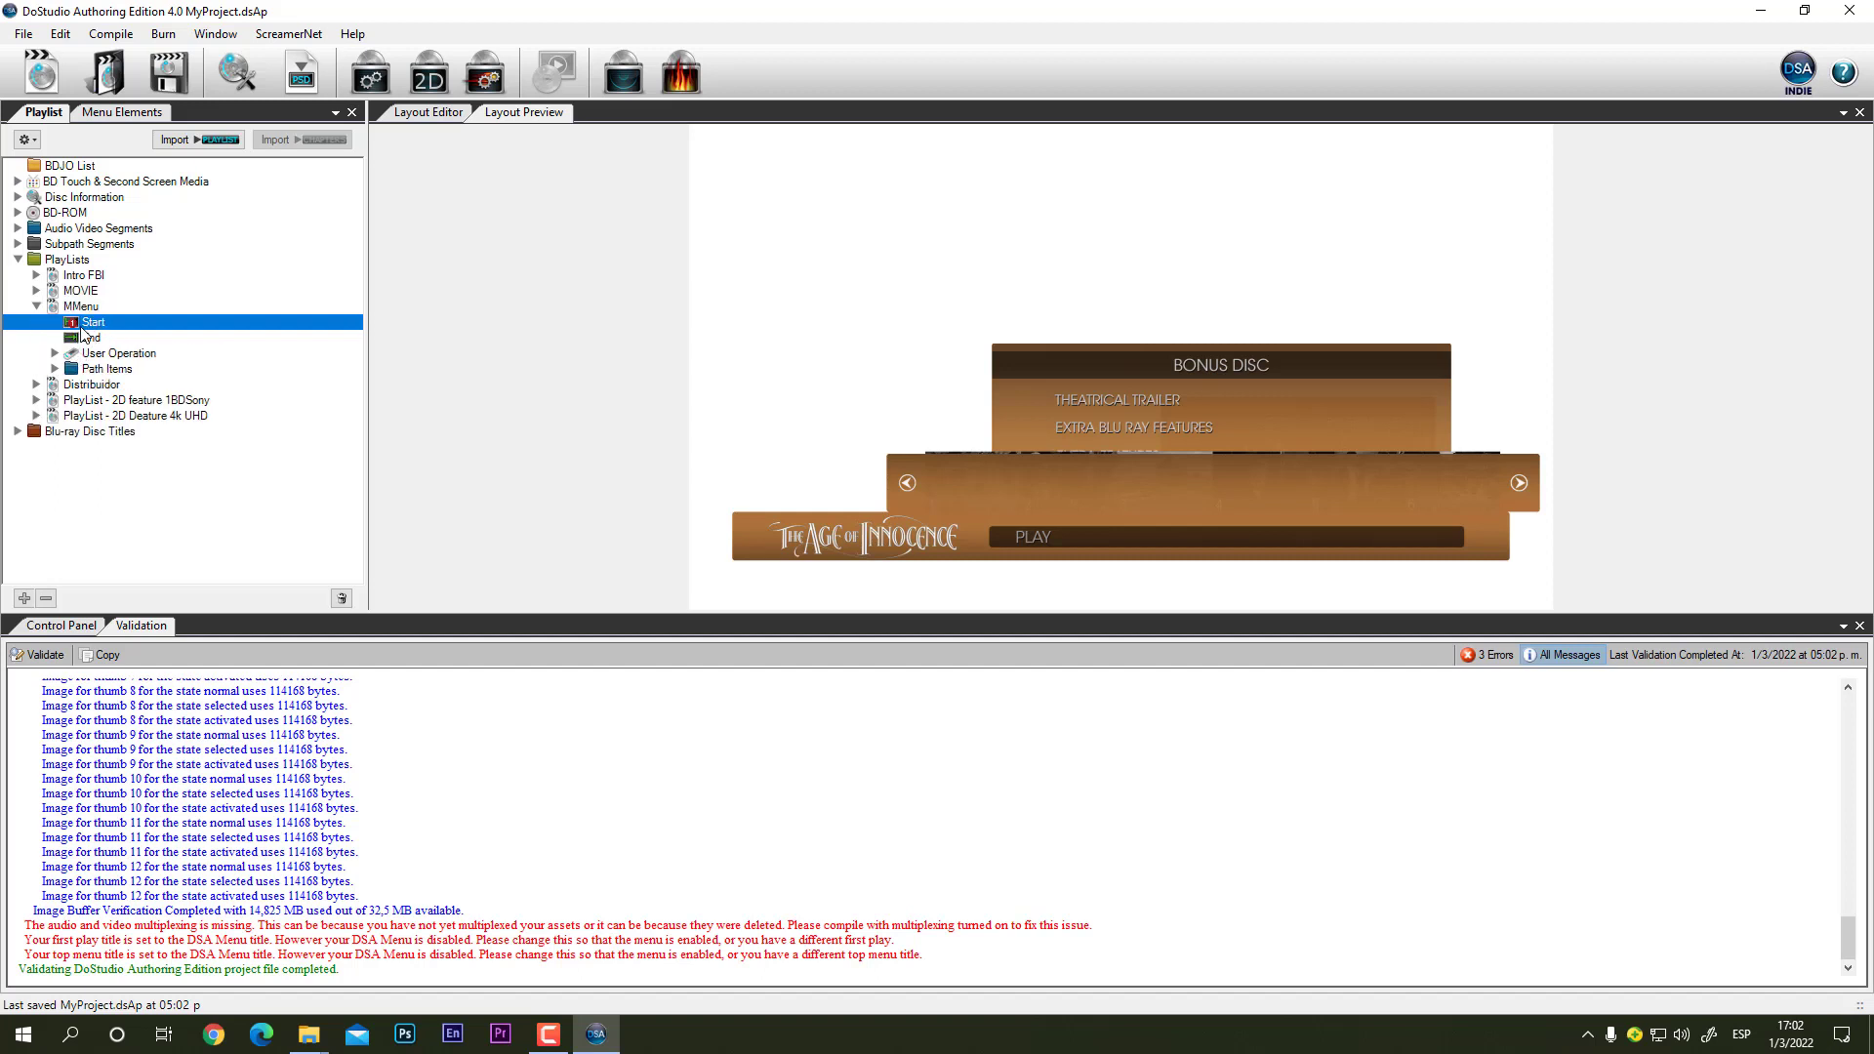
left_click(66, 627)
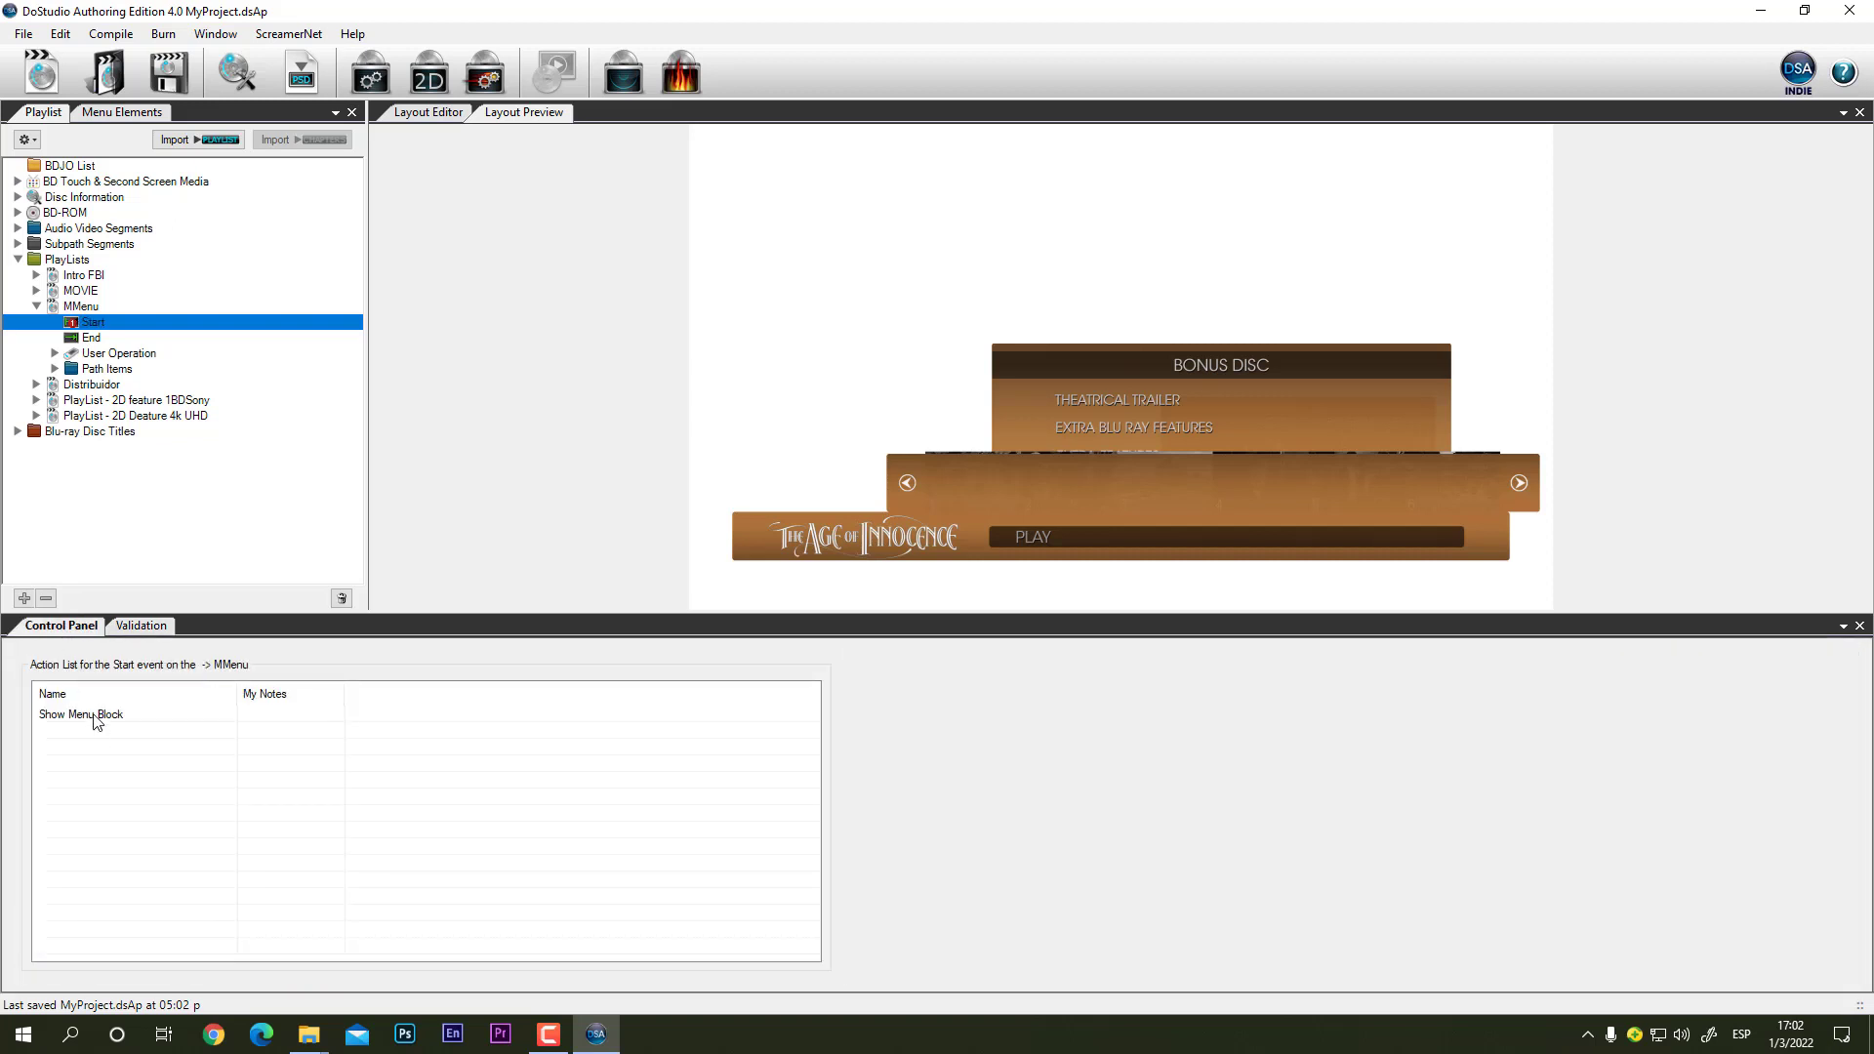
left_click(95, 716)
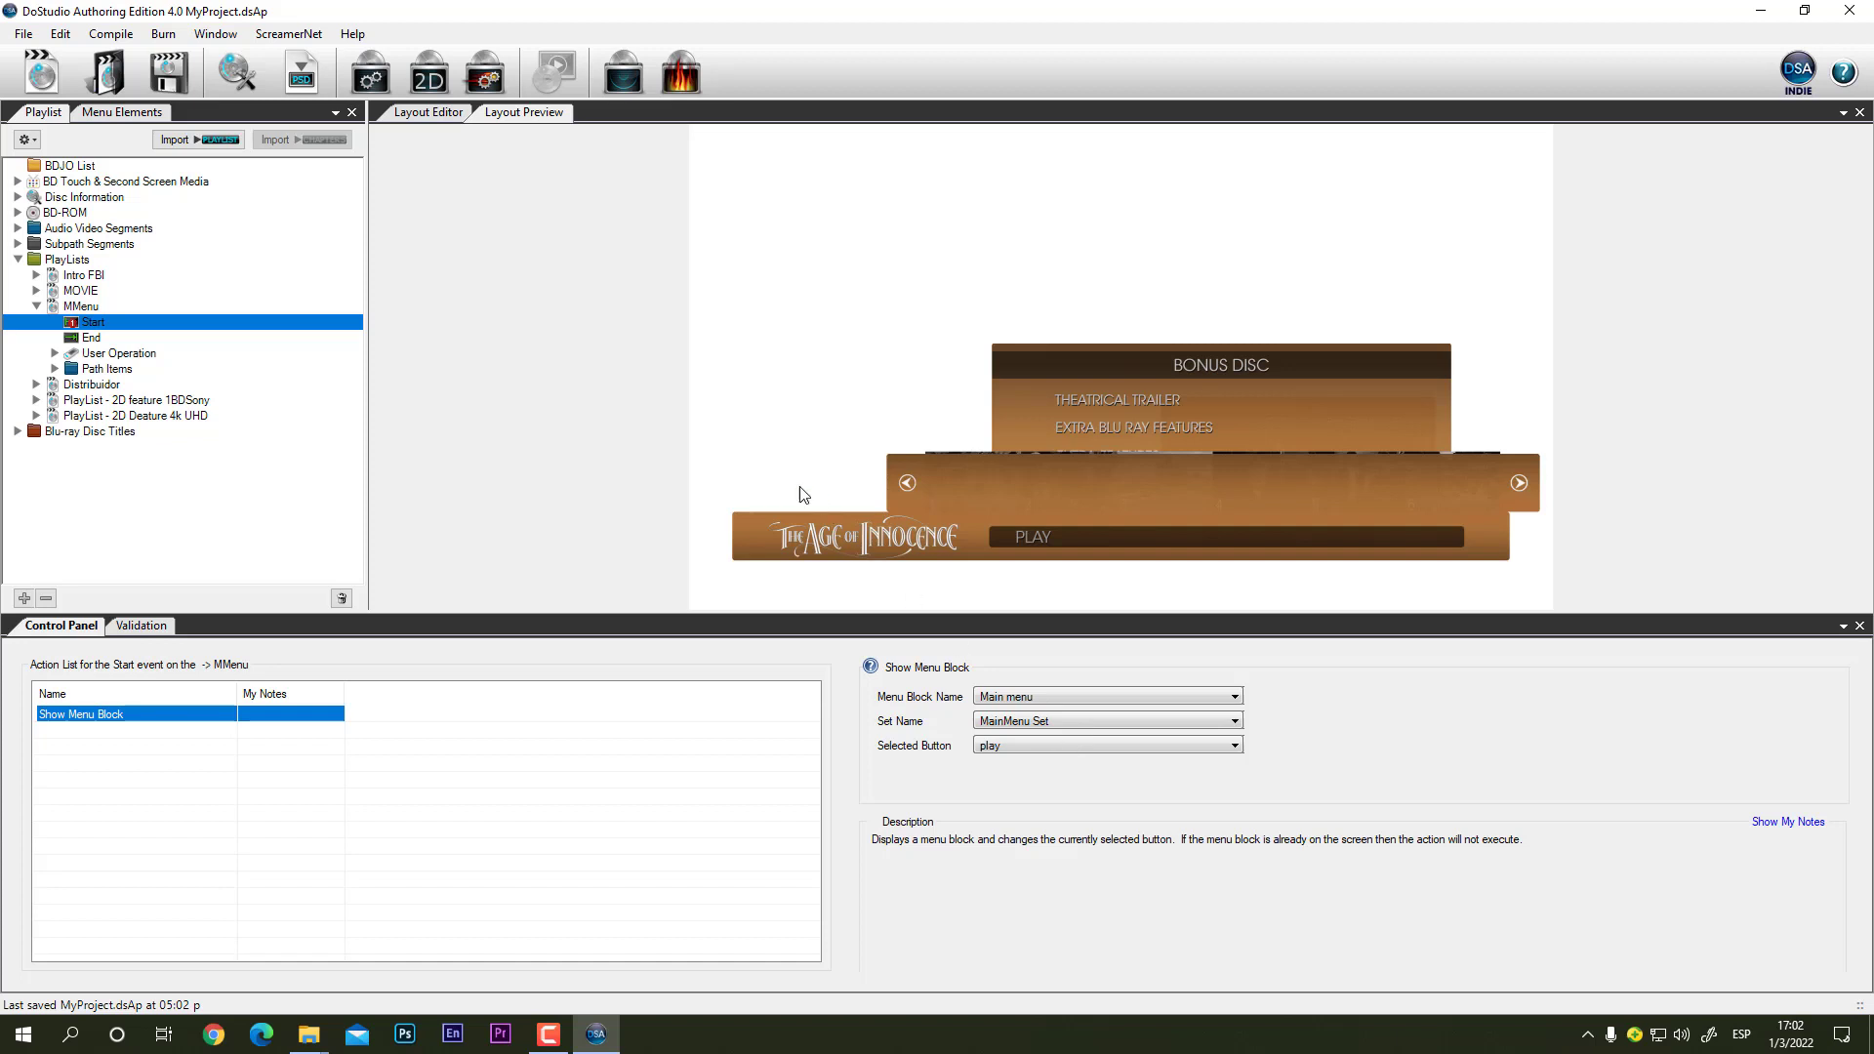
left_click(19, 260)
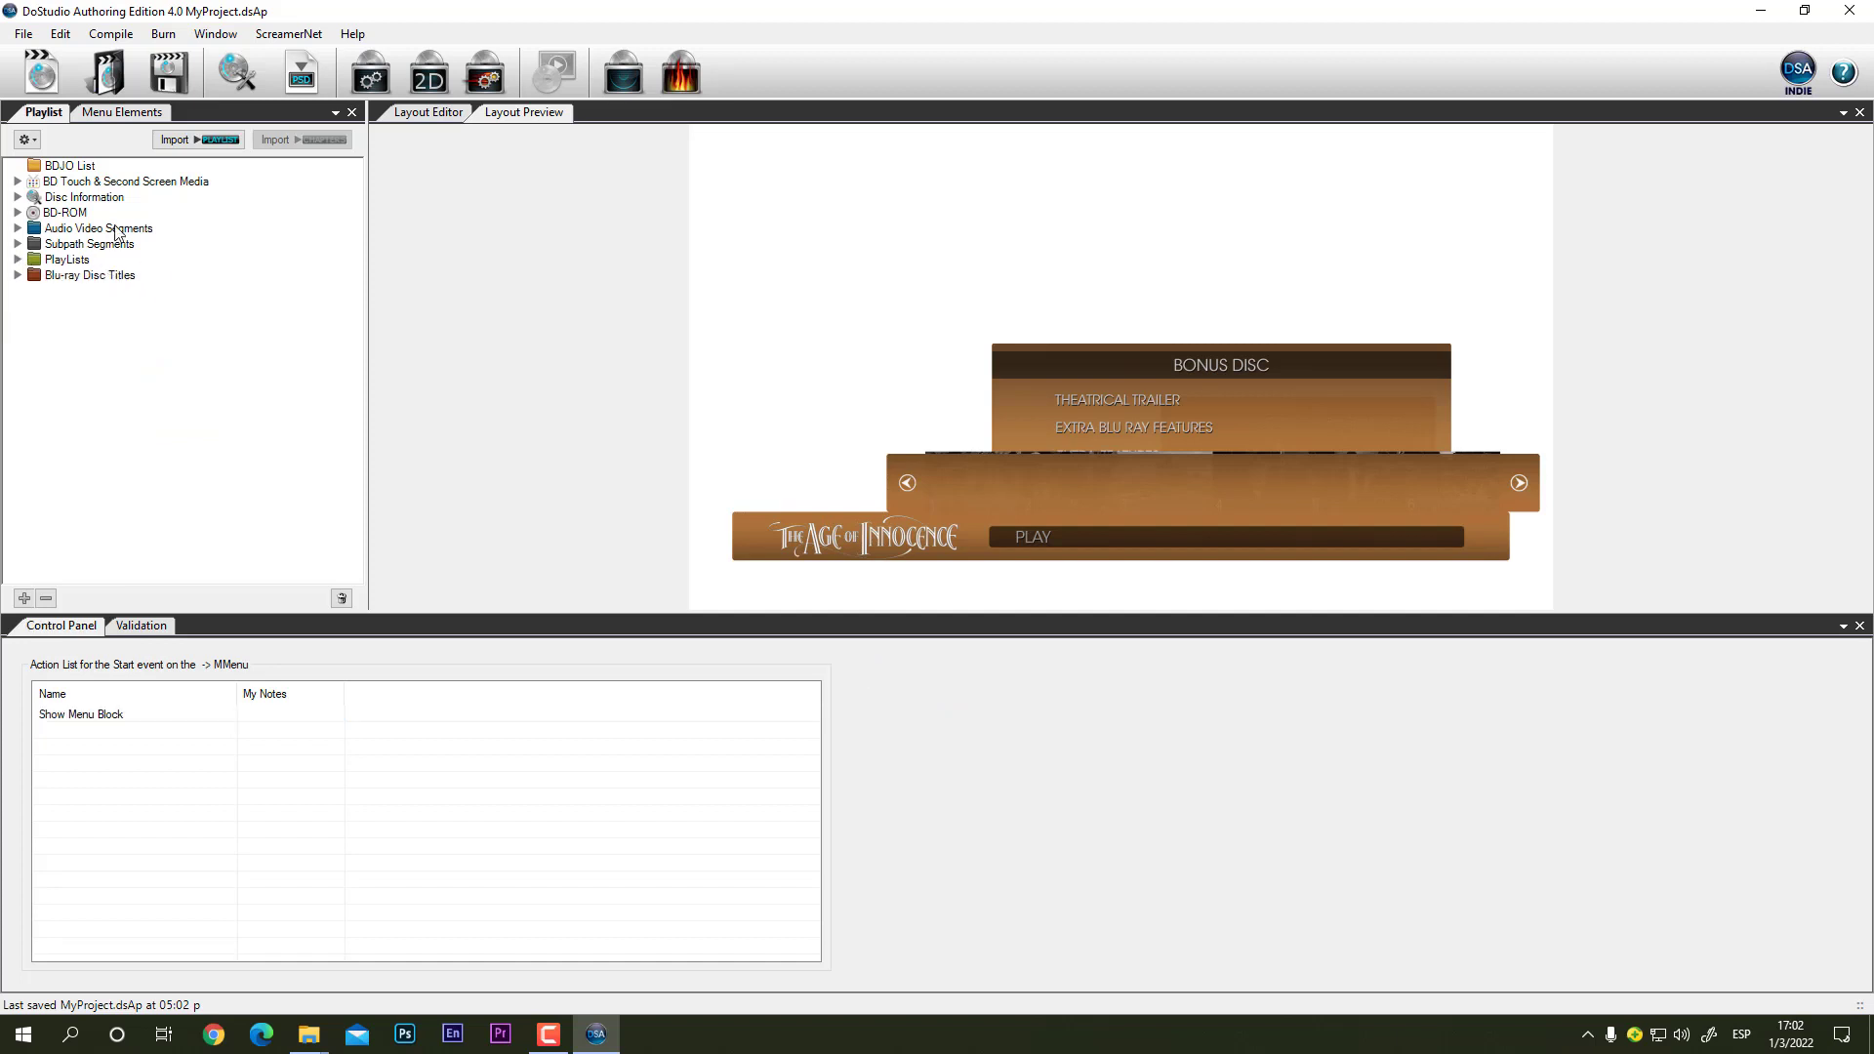
Step: Examine the properties of the Popup, Main menu and settings menu blocks, including the Settings Set, and collapse the blocks again
left_click(154, 115)
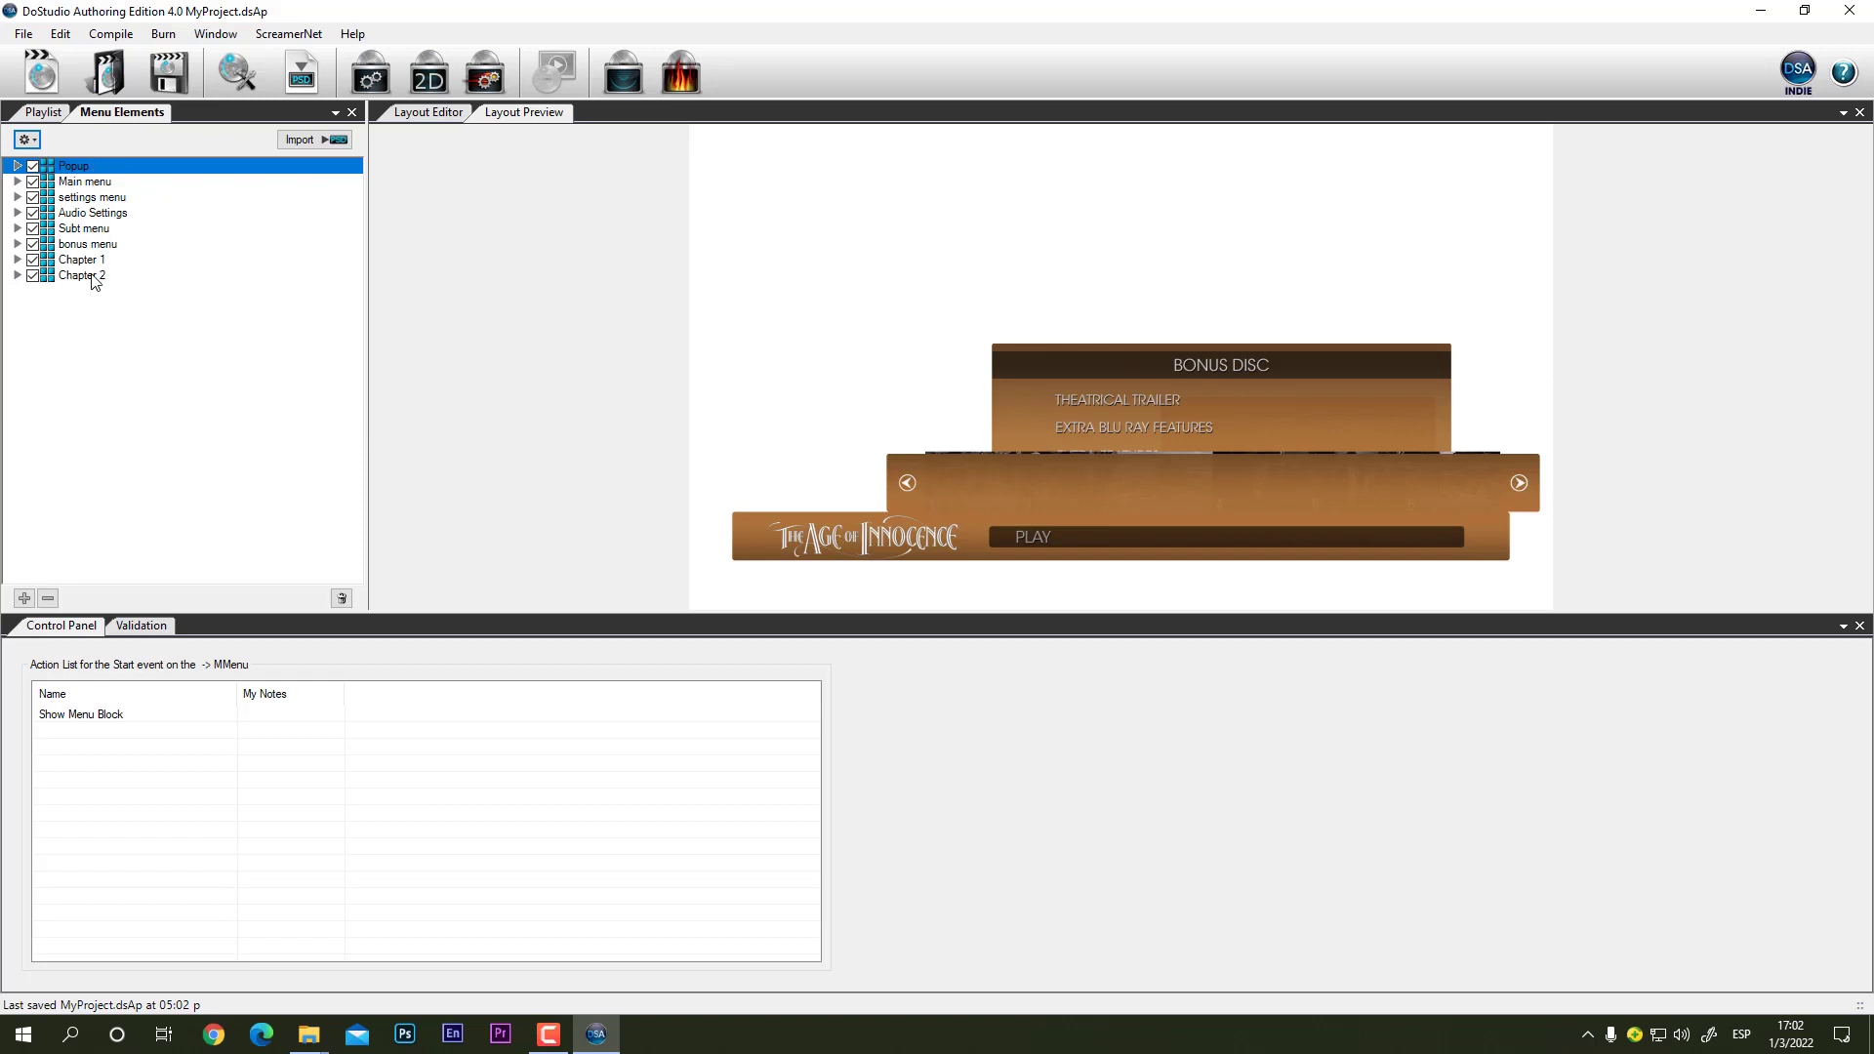
left_click(78, 168)
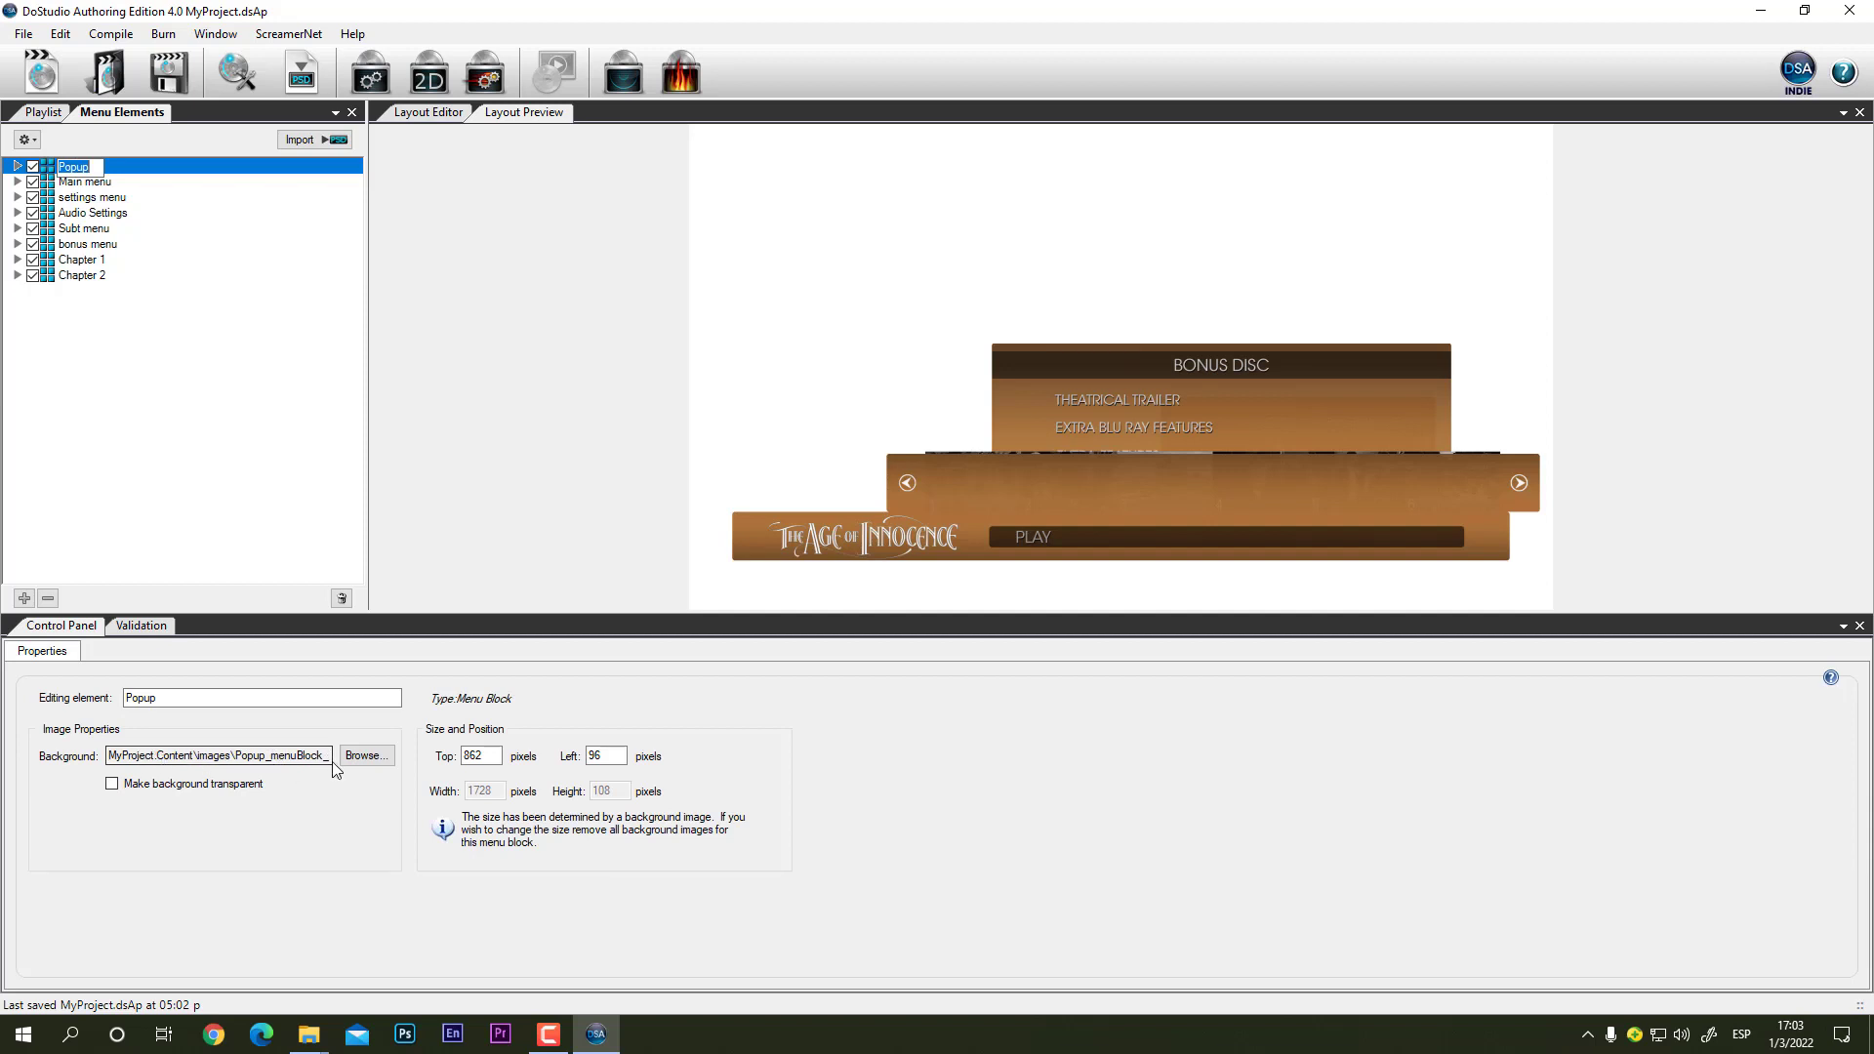
left_click(91, 183)
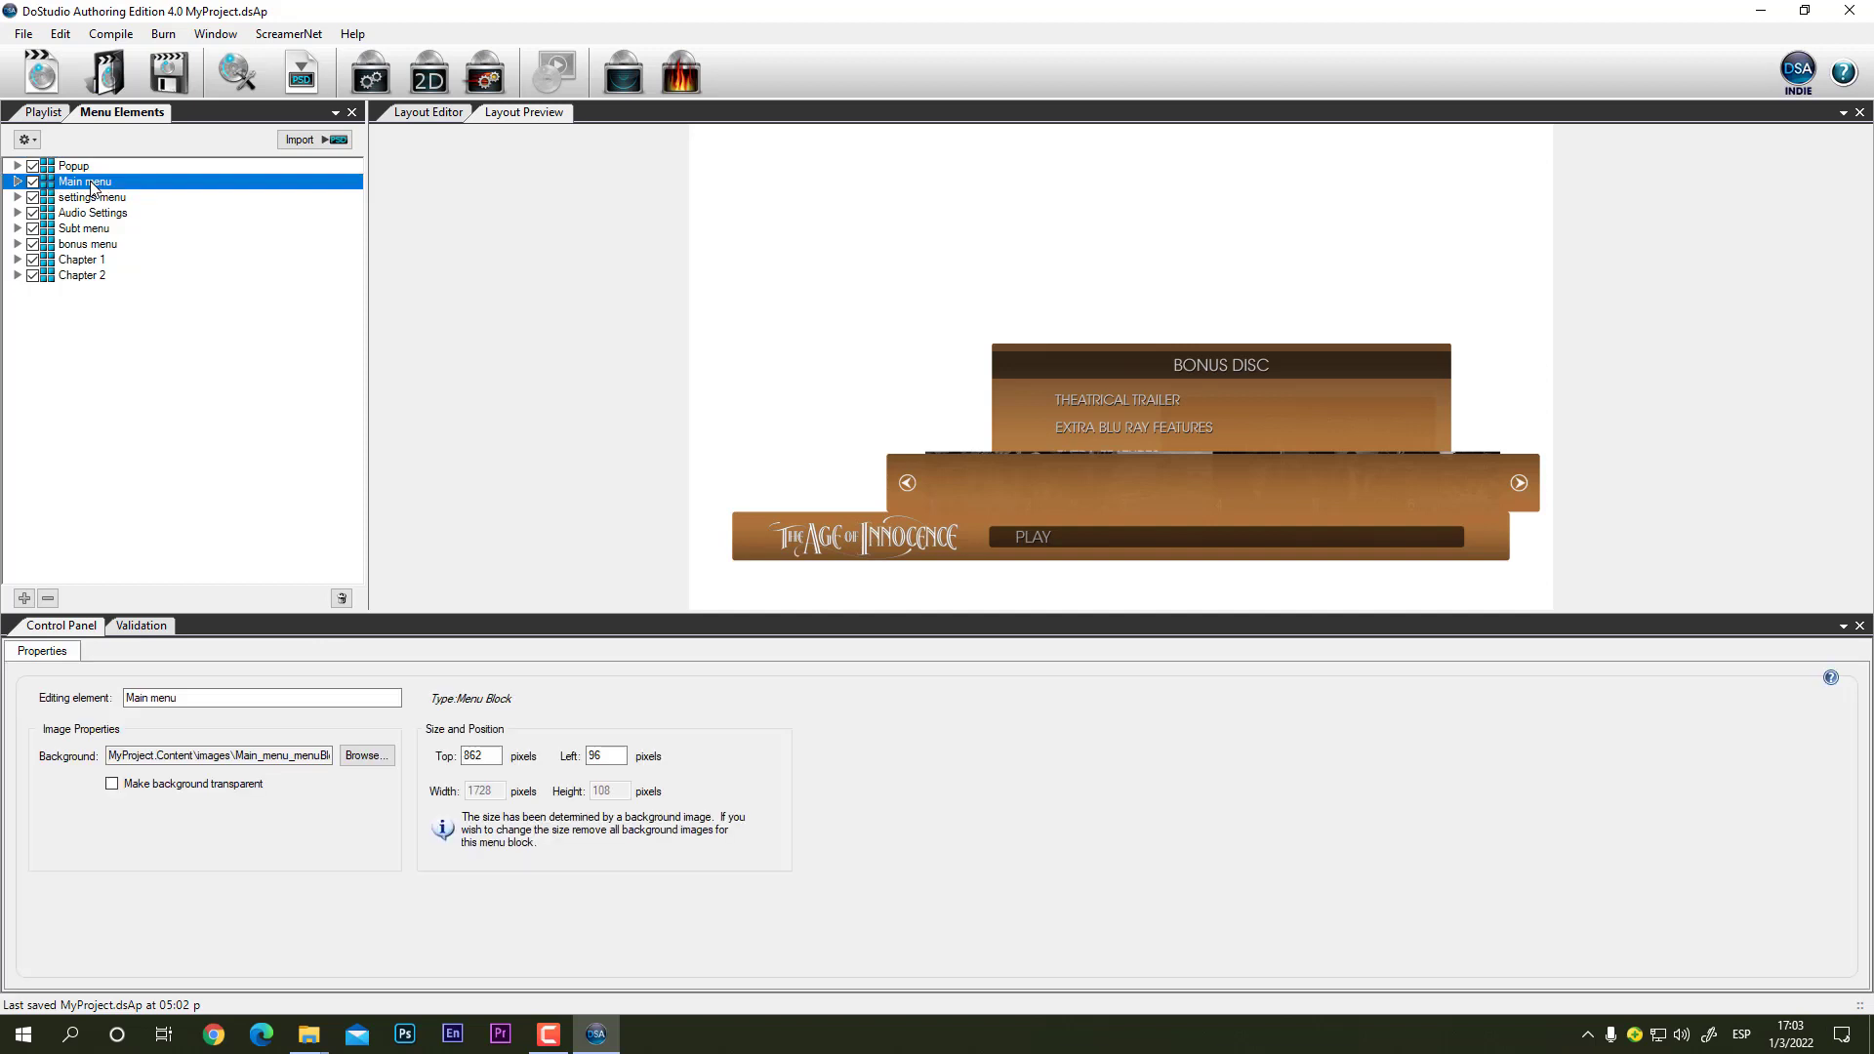
left_click(18, 181)
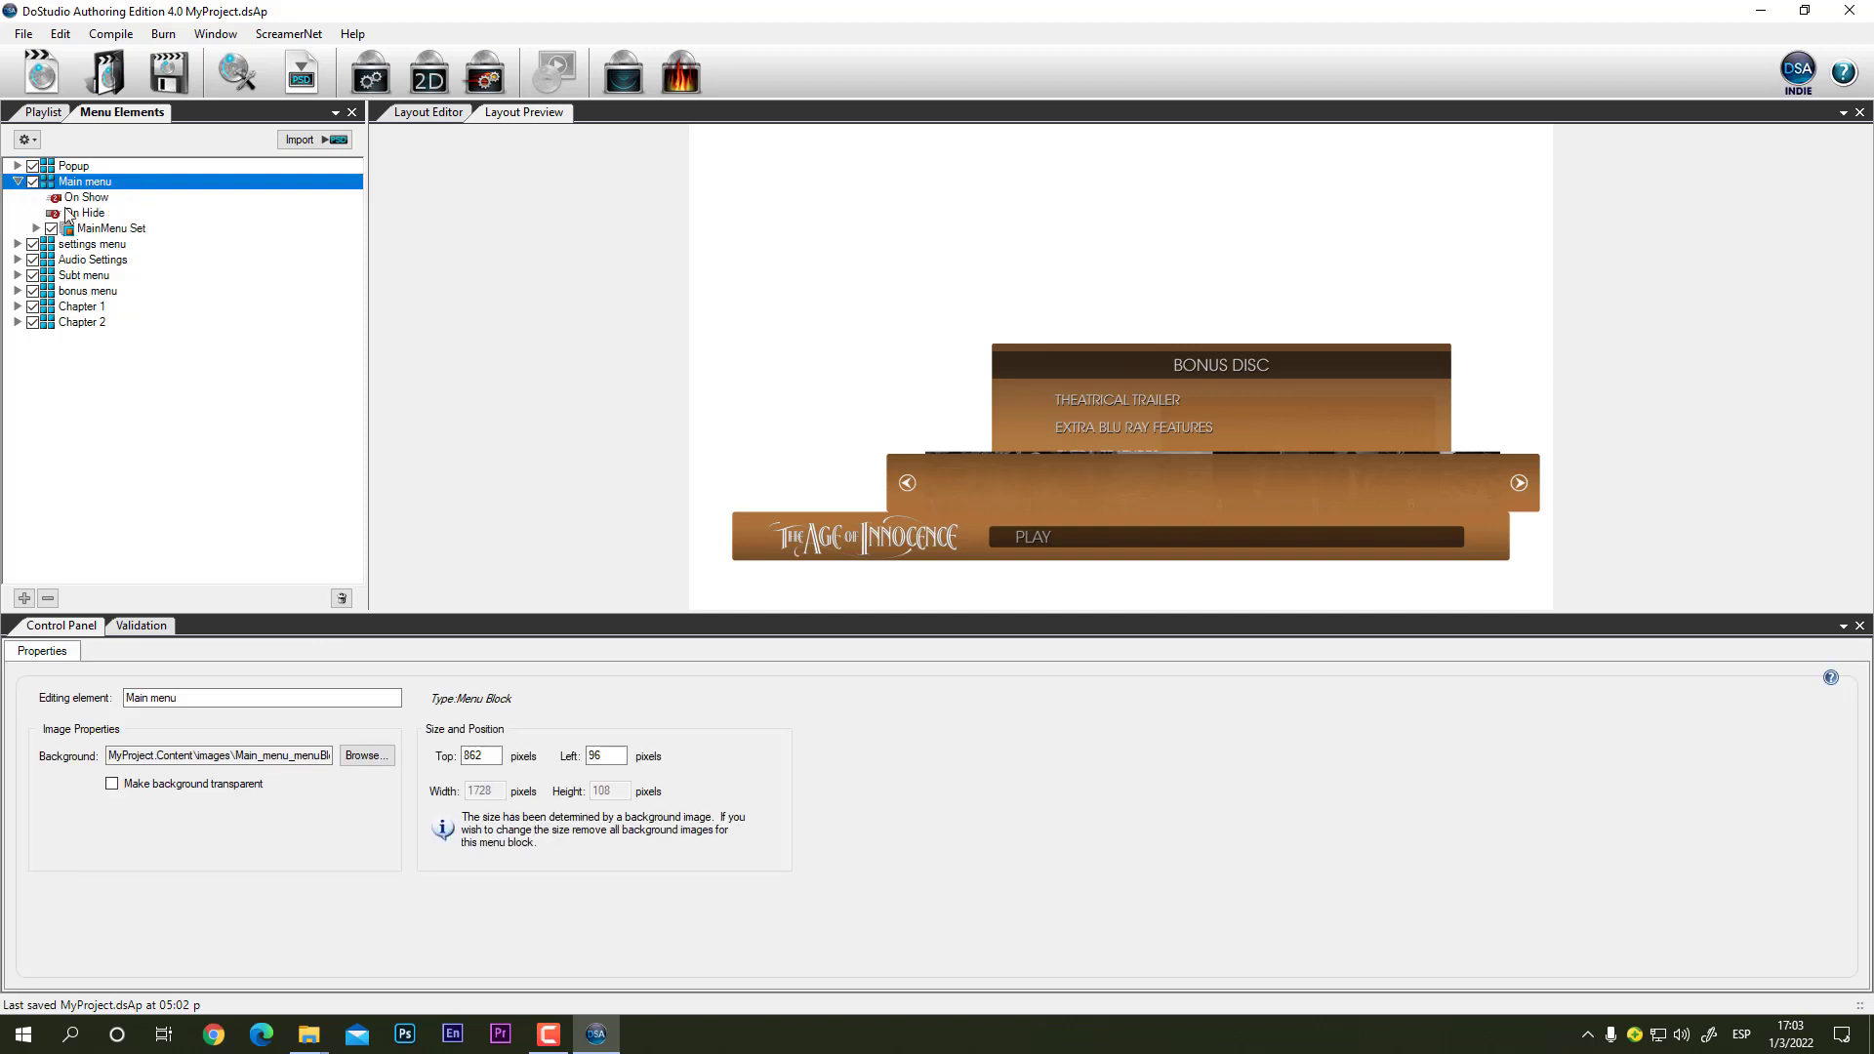
left_click(84, 199)
left_click(101, 246)
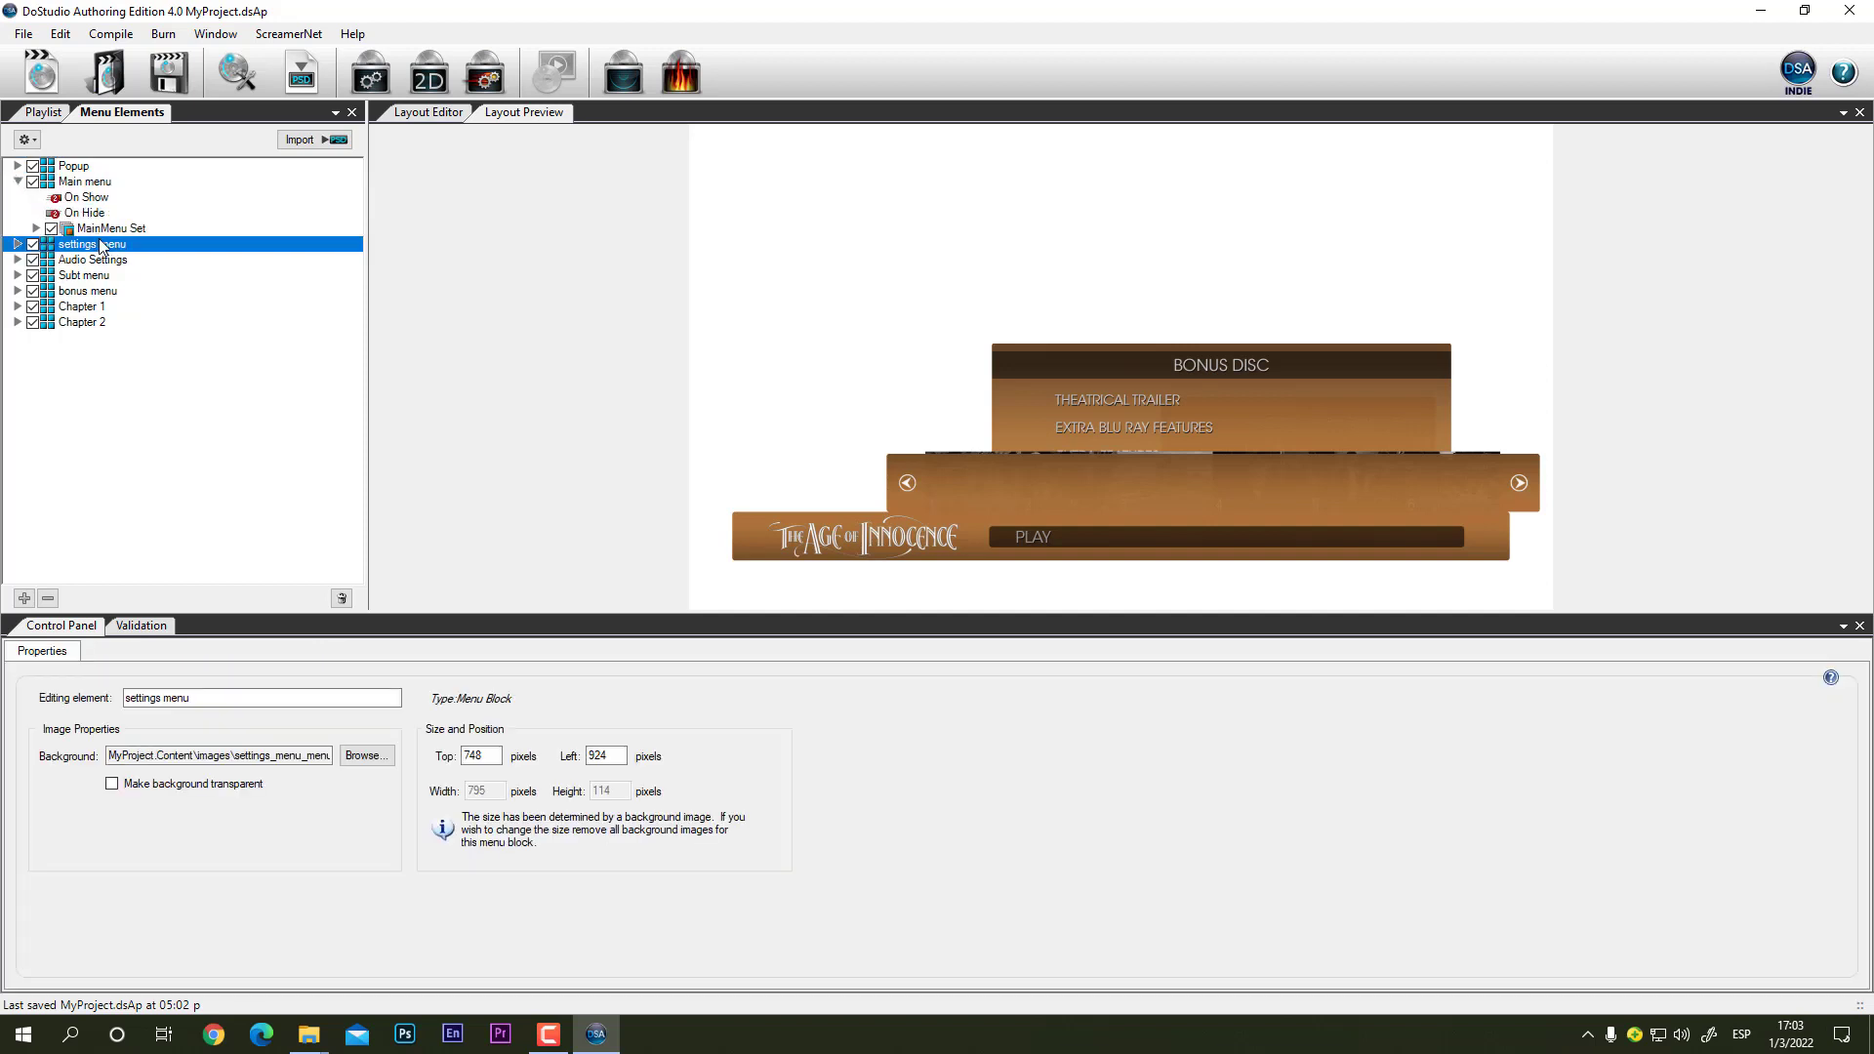
left_click(18, 244)
left_click(96, 290)
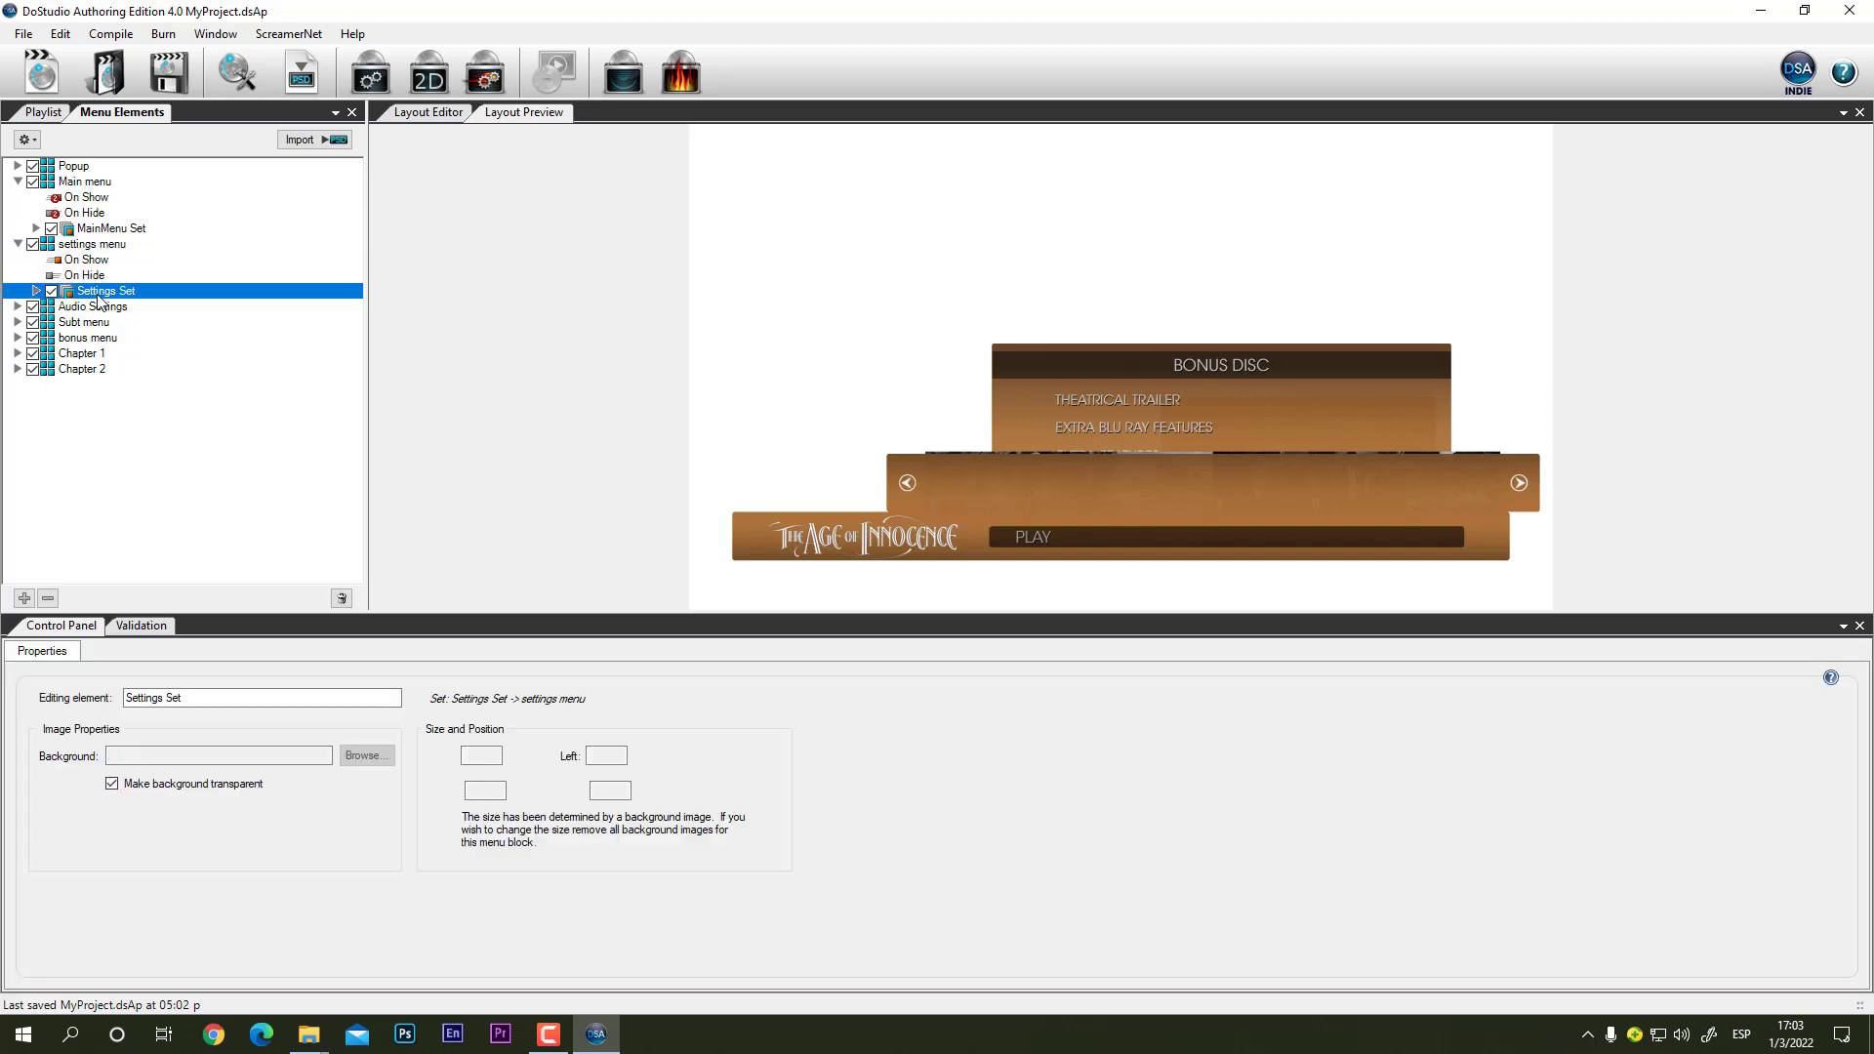
left_click(18, 182)
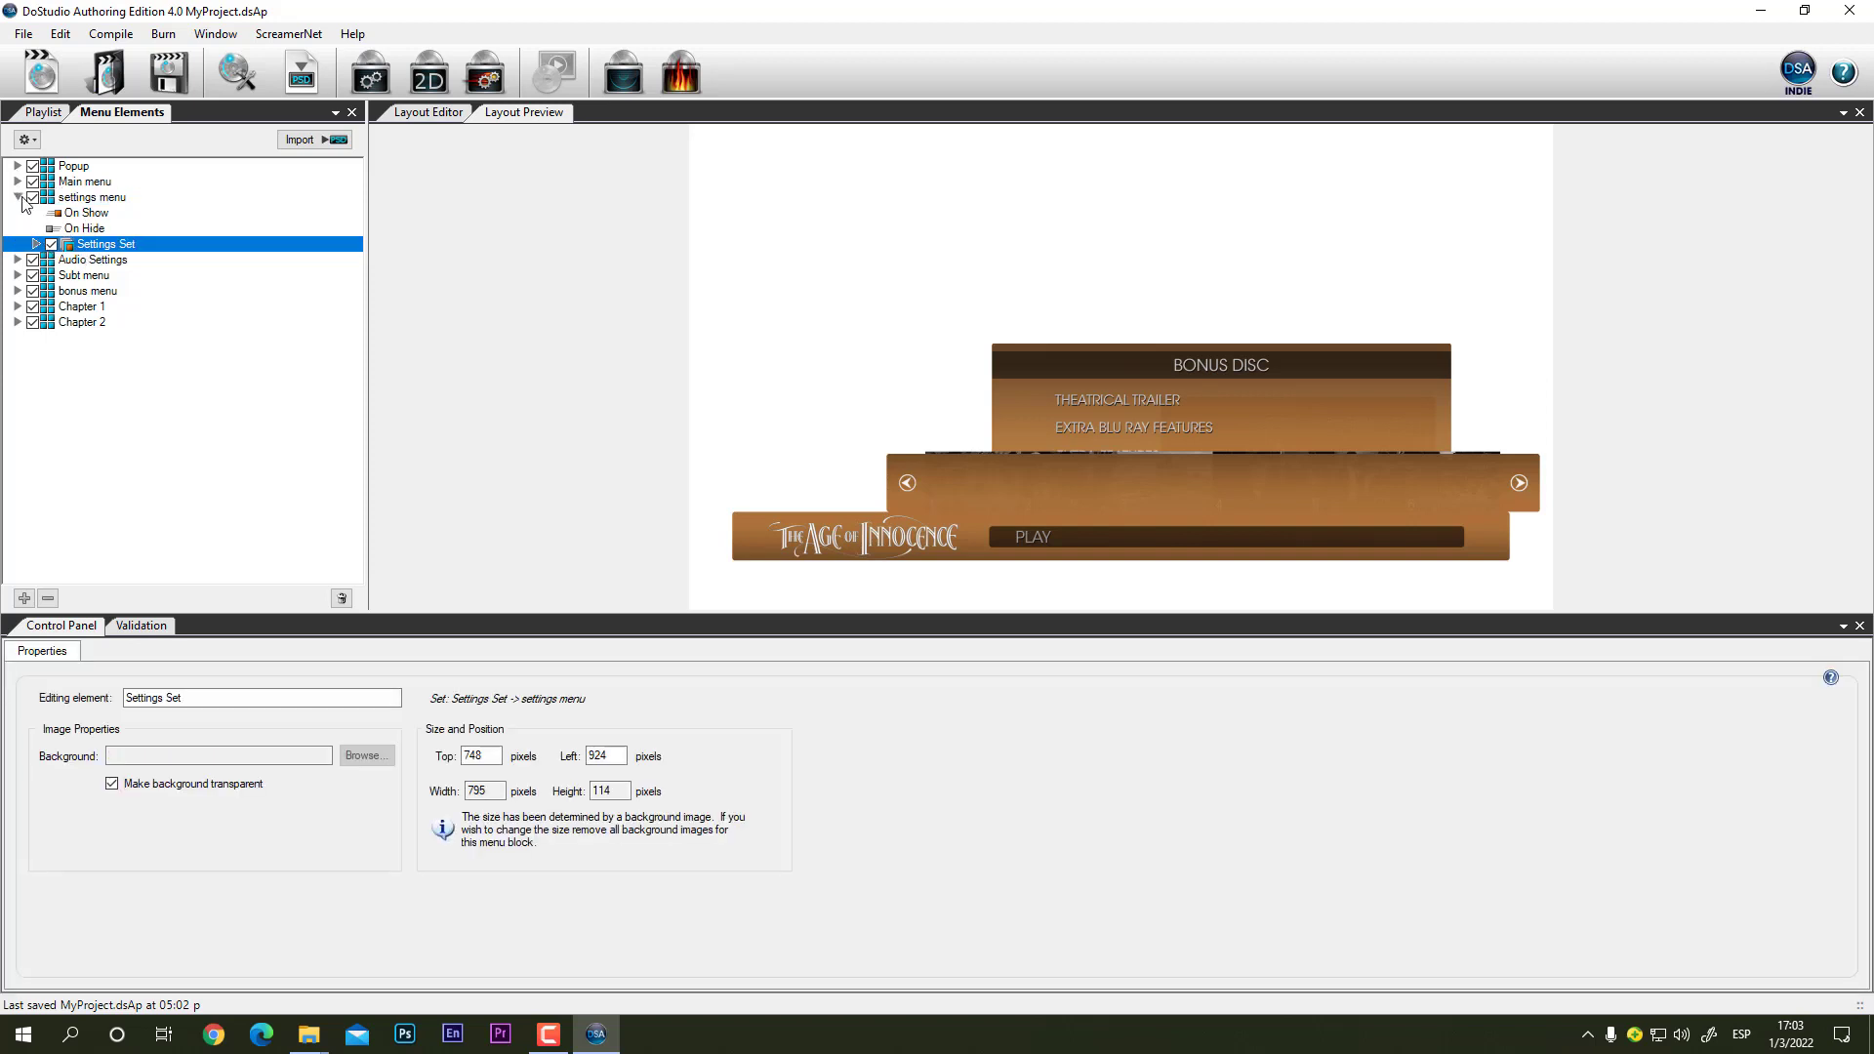
left_click(18, 197)
Step: Set the disc output folder in the Disc Information to D:\MenuSTDBD-J.Content\MyProject.BD
left_click(42, 113)
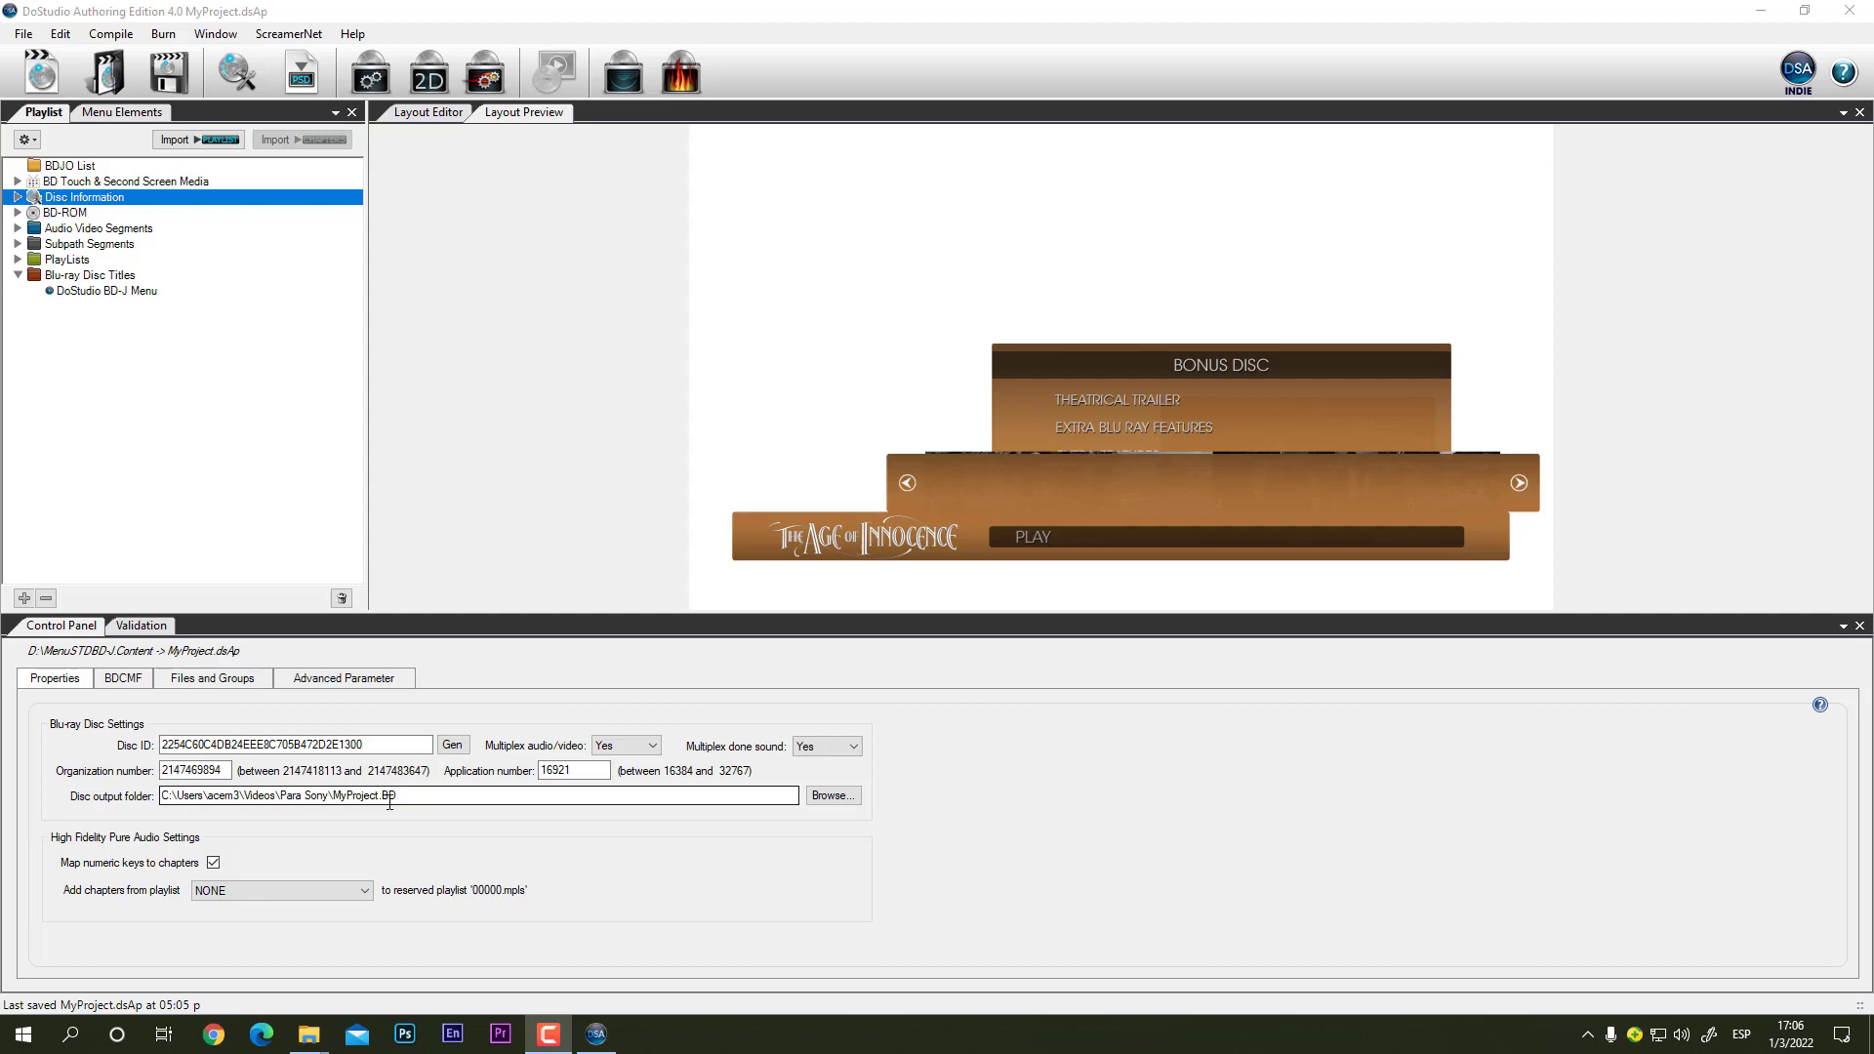
left_click(845, 796)
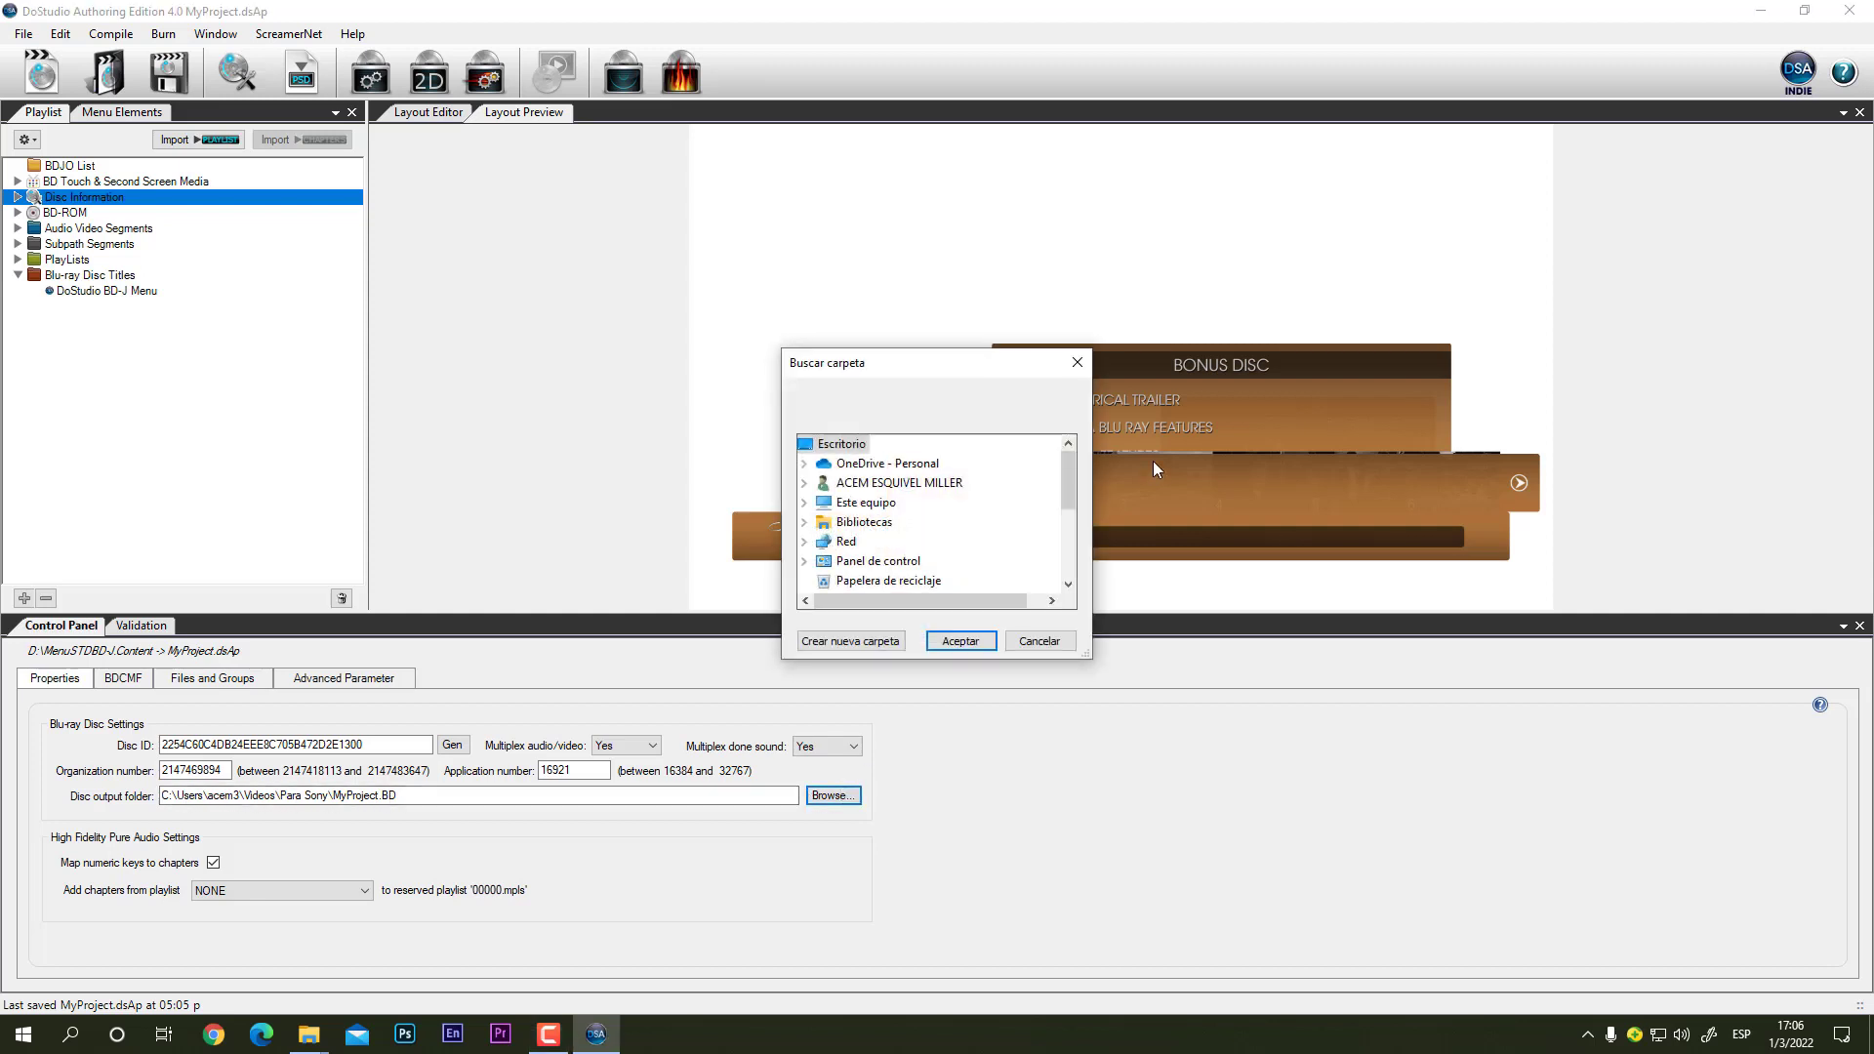
mouse_move(1066, 478)
left_mouse_down()
mouse_move(1060, 559)
mouse_move(1058, 476)
left_mouse_up()
left_click(866, 502)
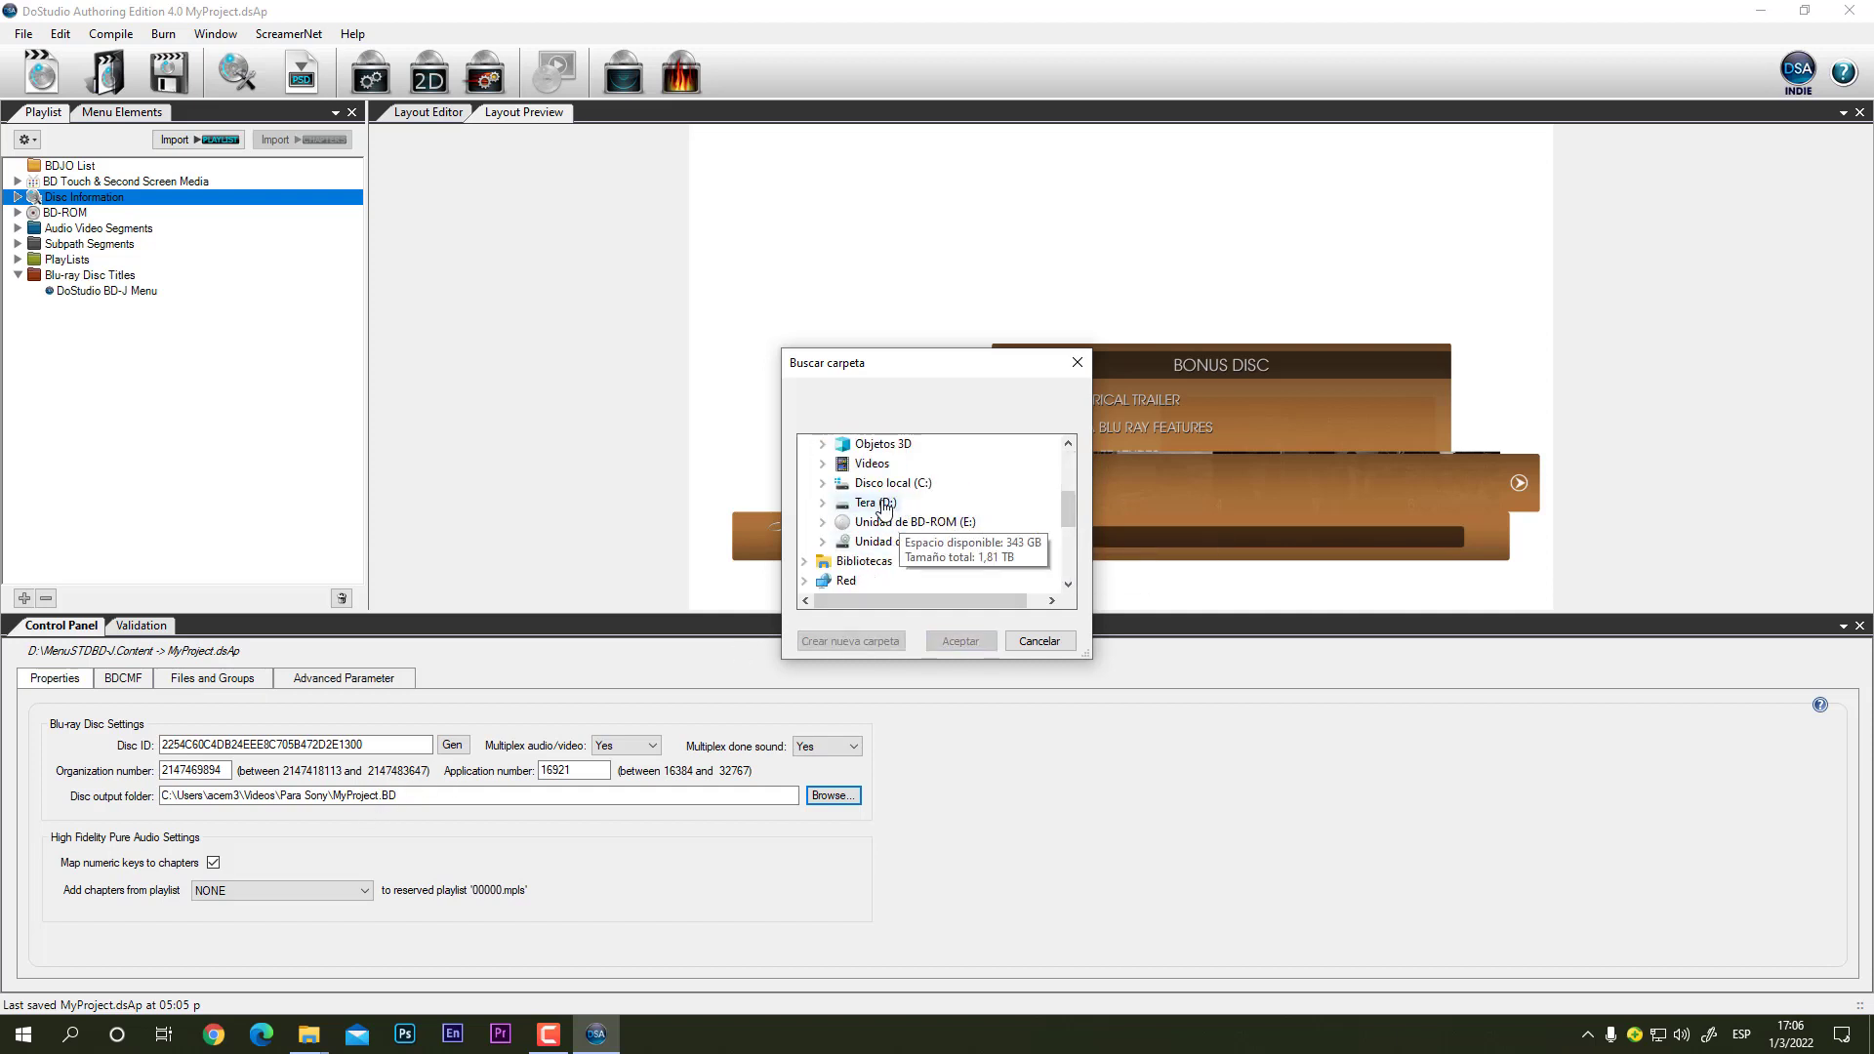
double_click(879, 503)
scroll(973, 507, "down", 8)
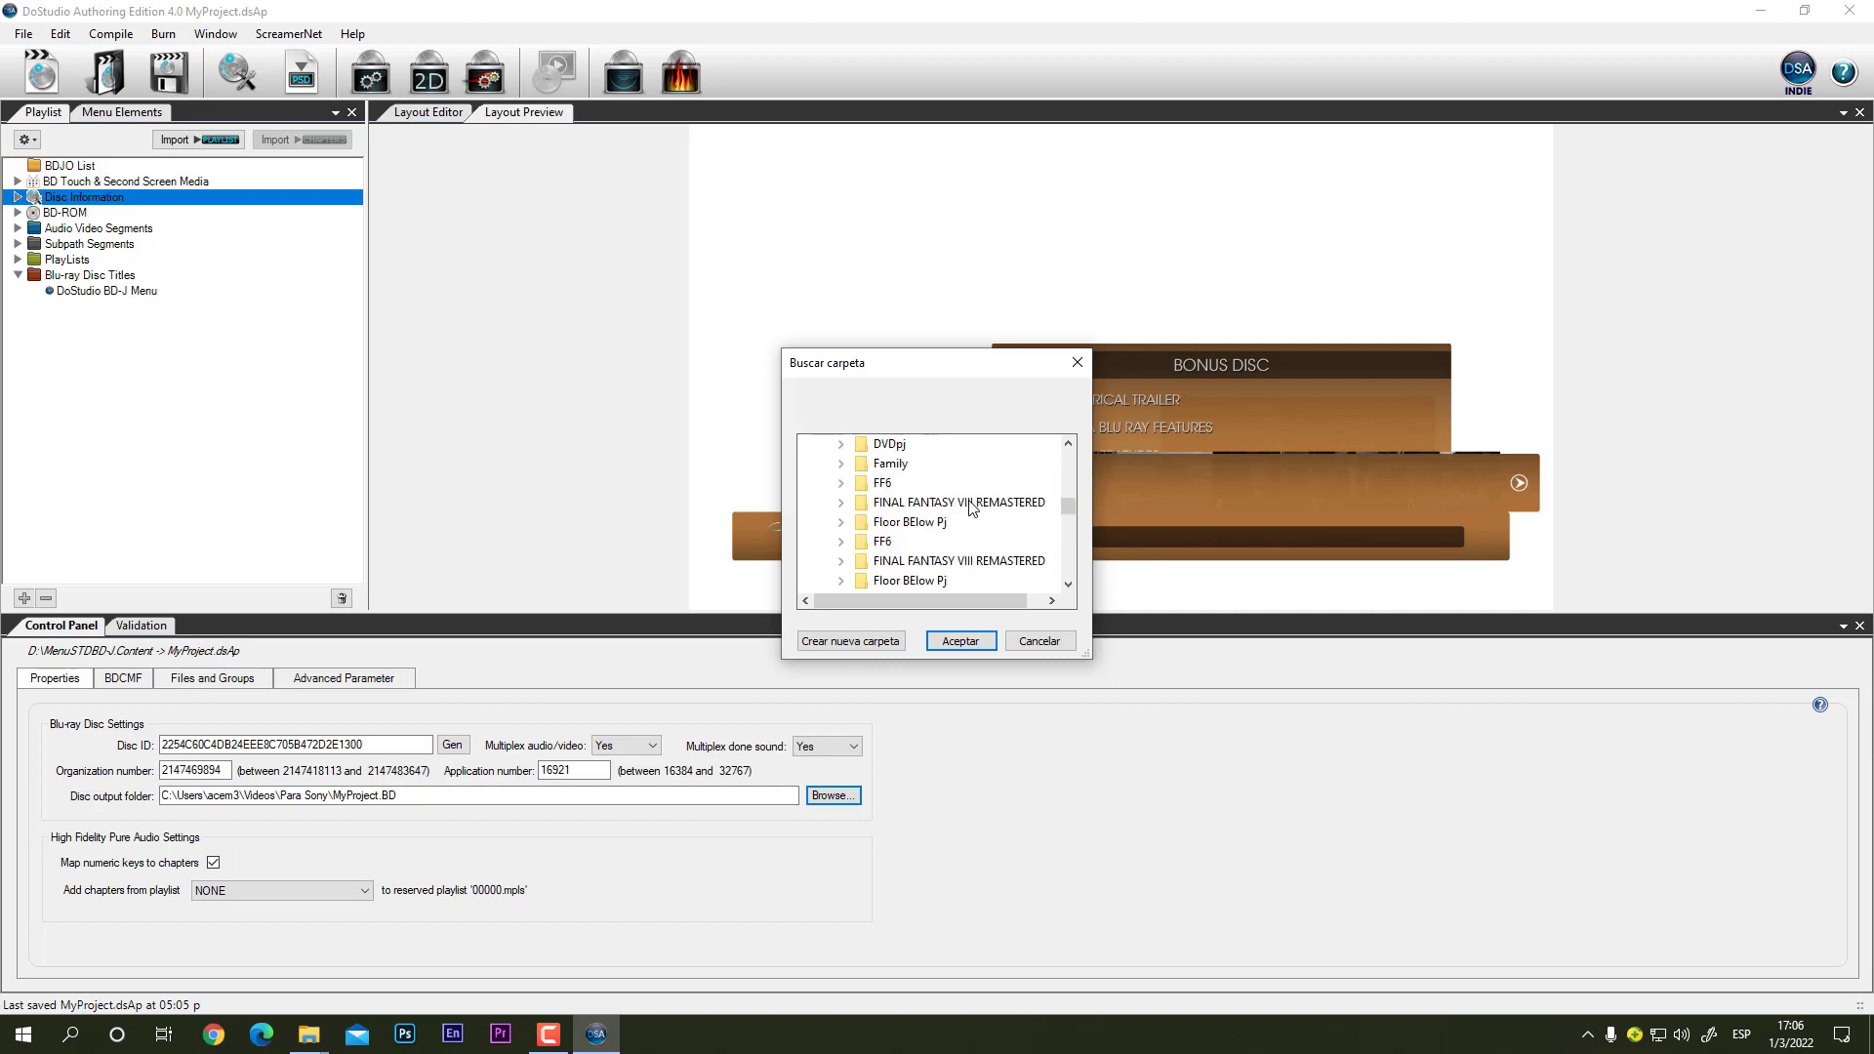
scroll(972, 507, "down", 5)
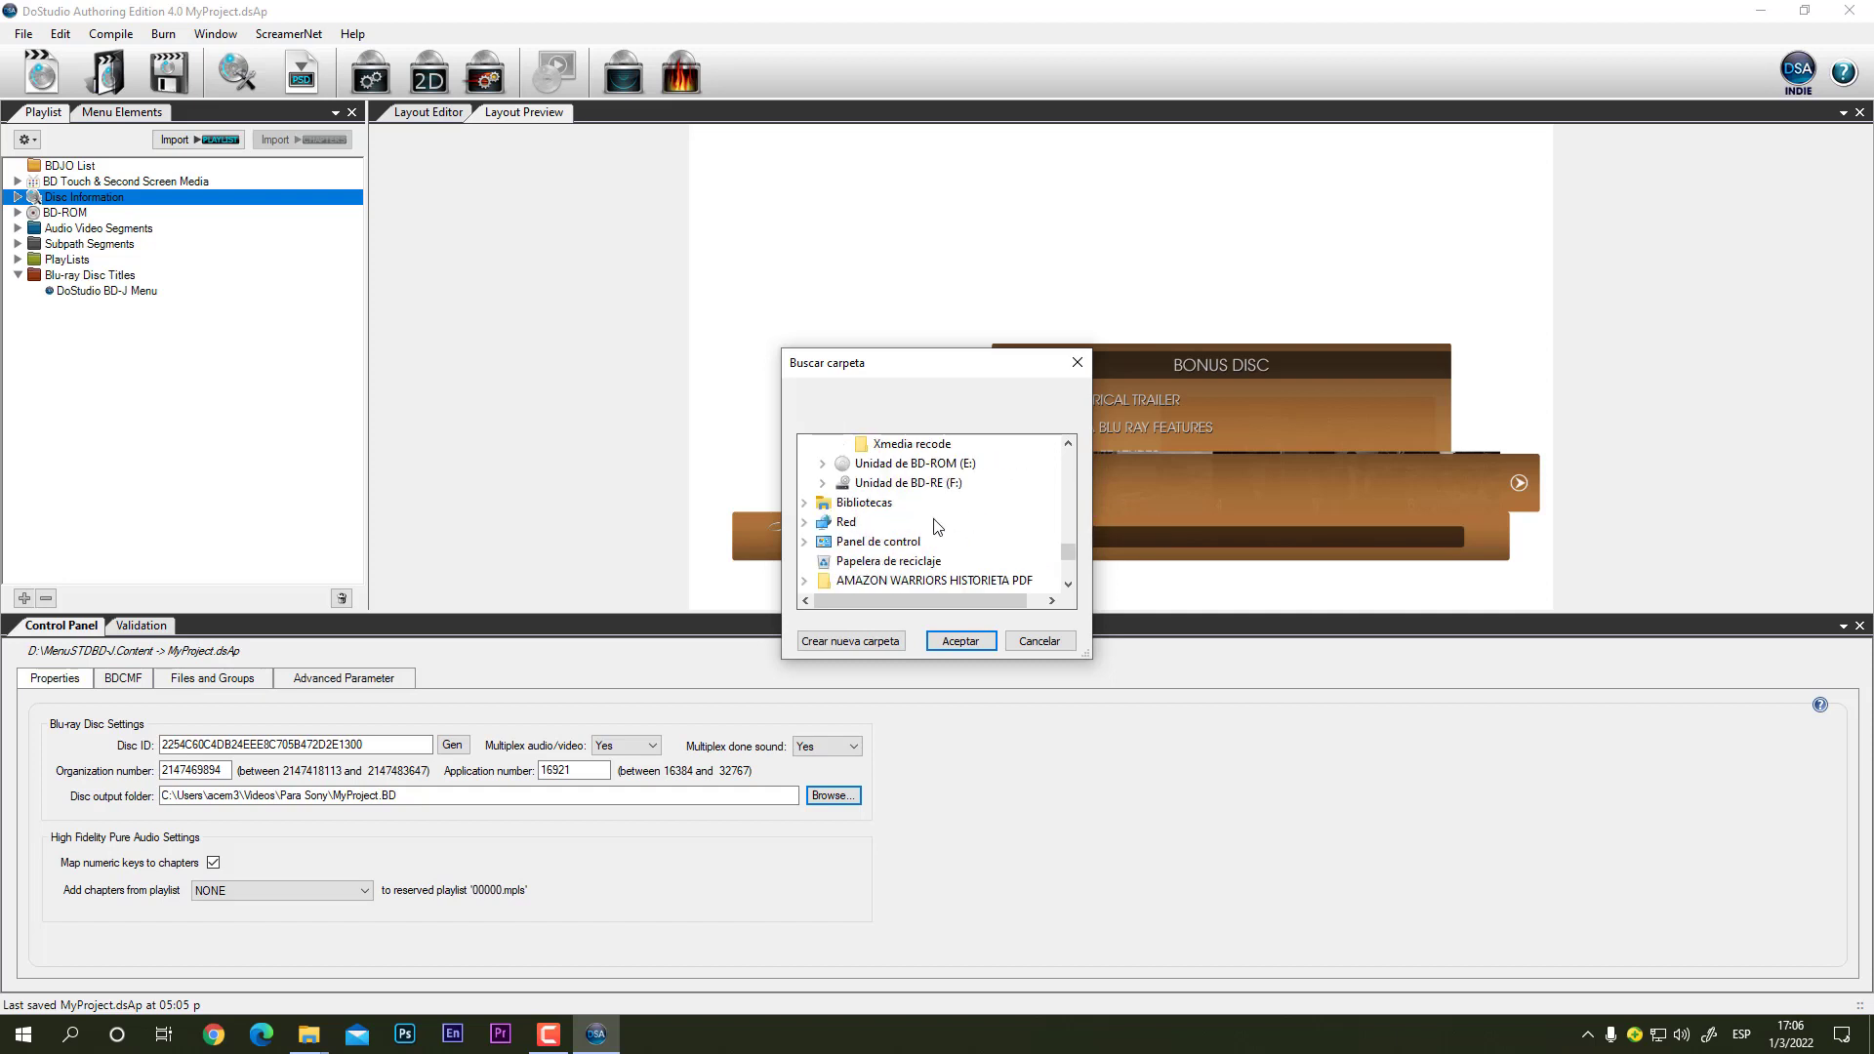
double_click(861, 503)
scroll(944, 515, "down", 2)
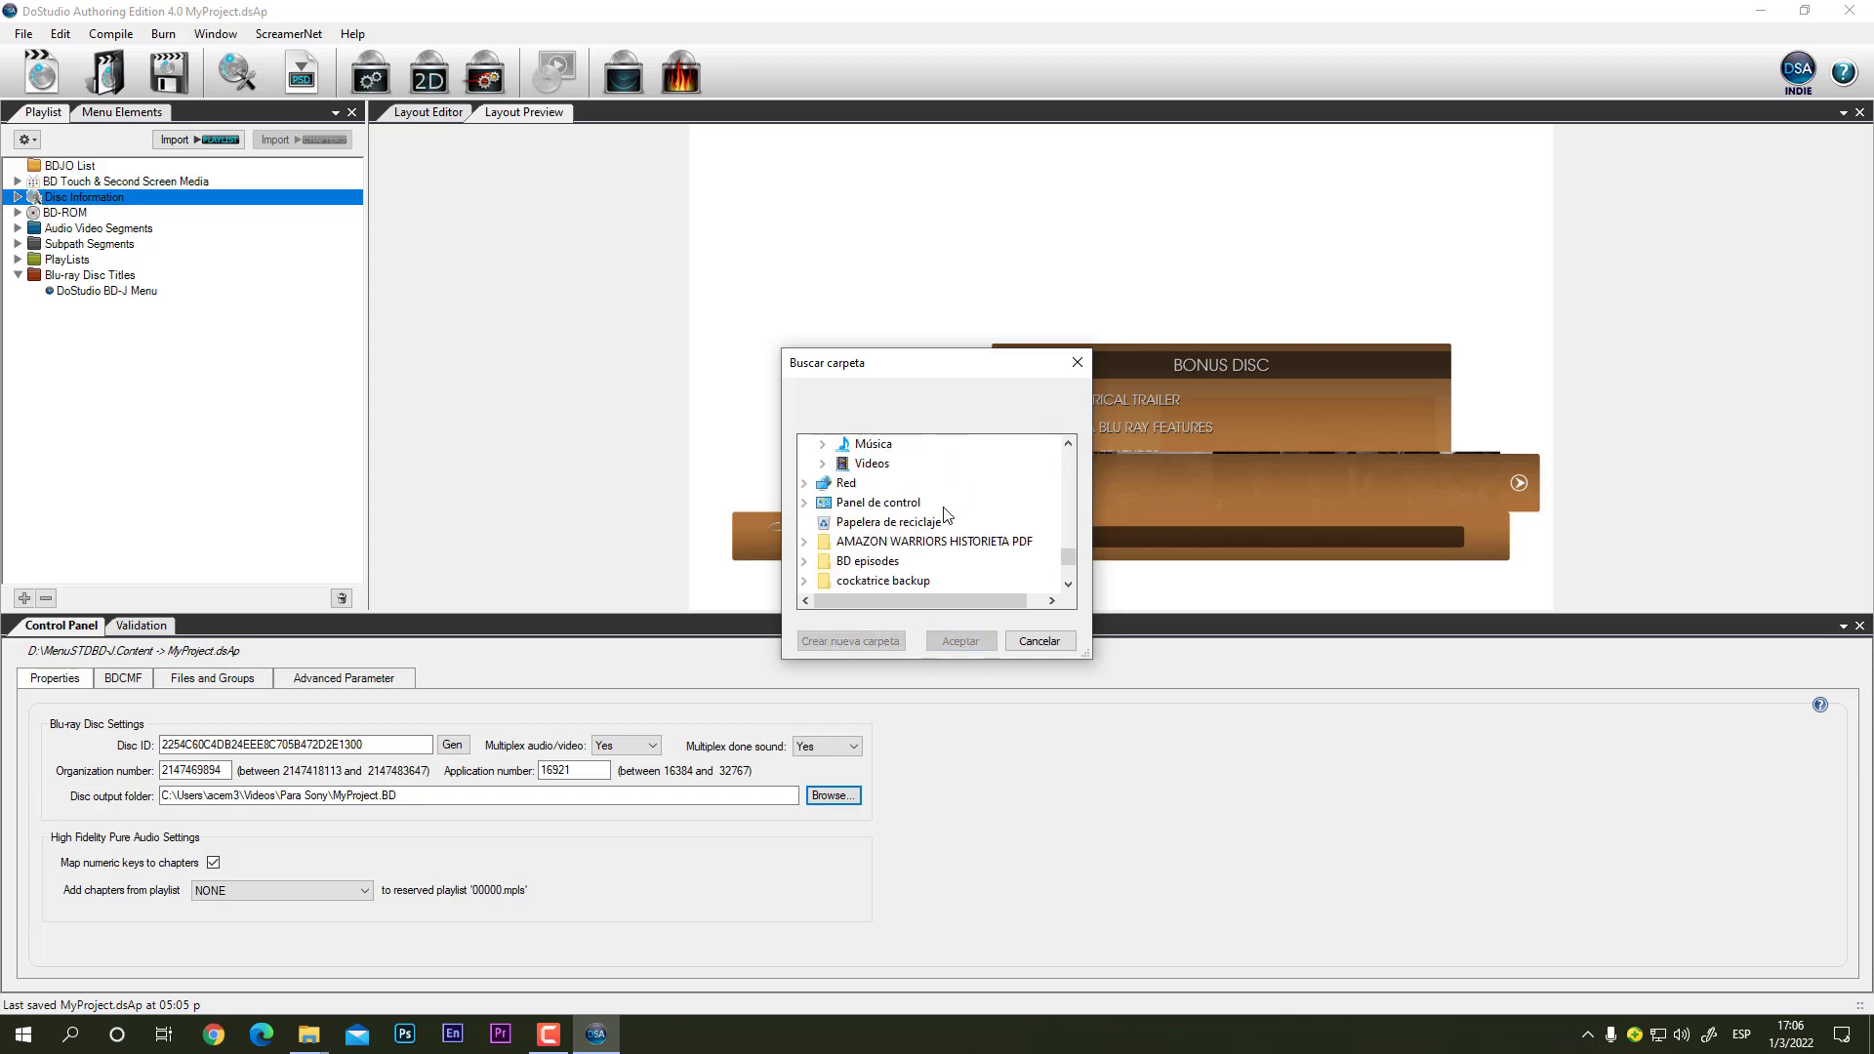
scroll(945, 514, "up", 6)
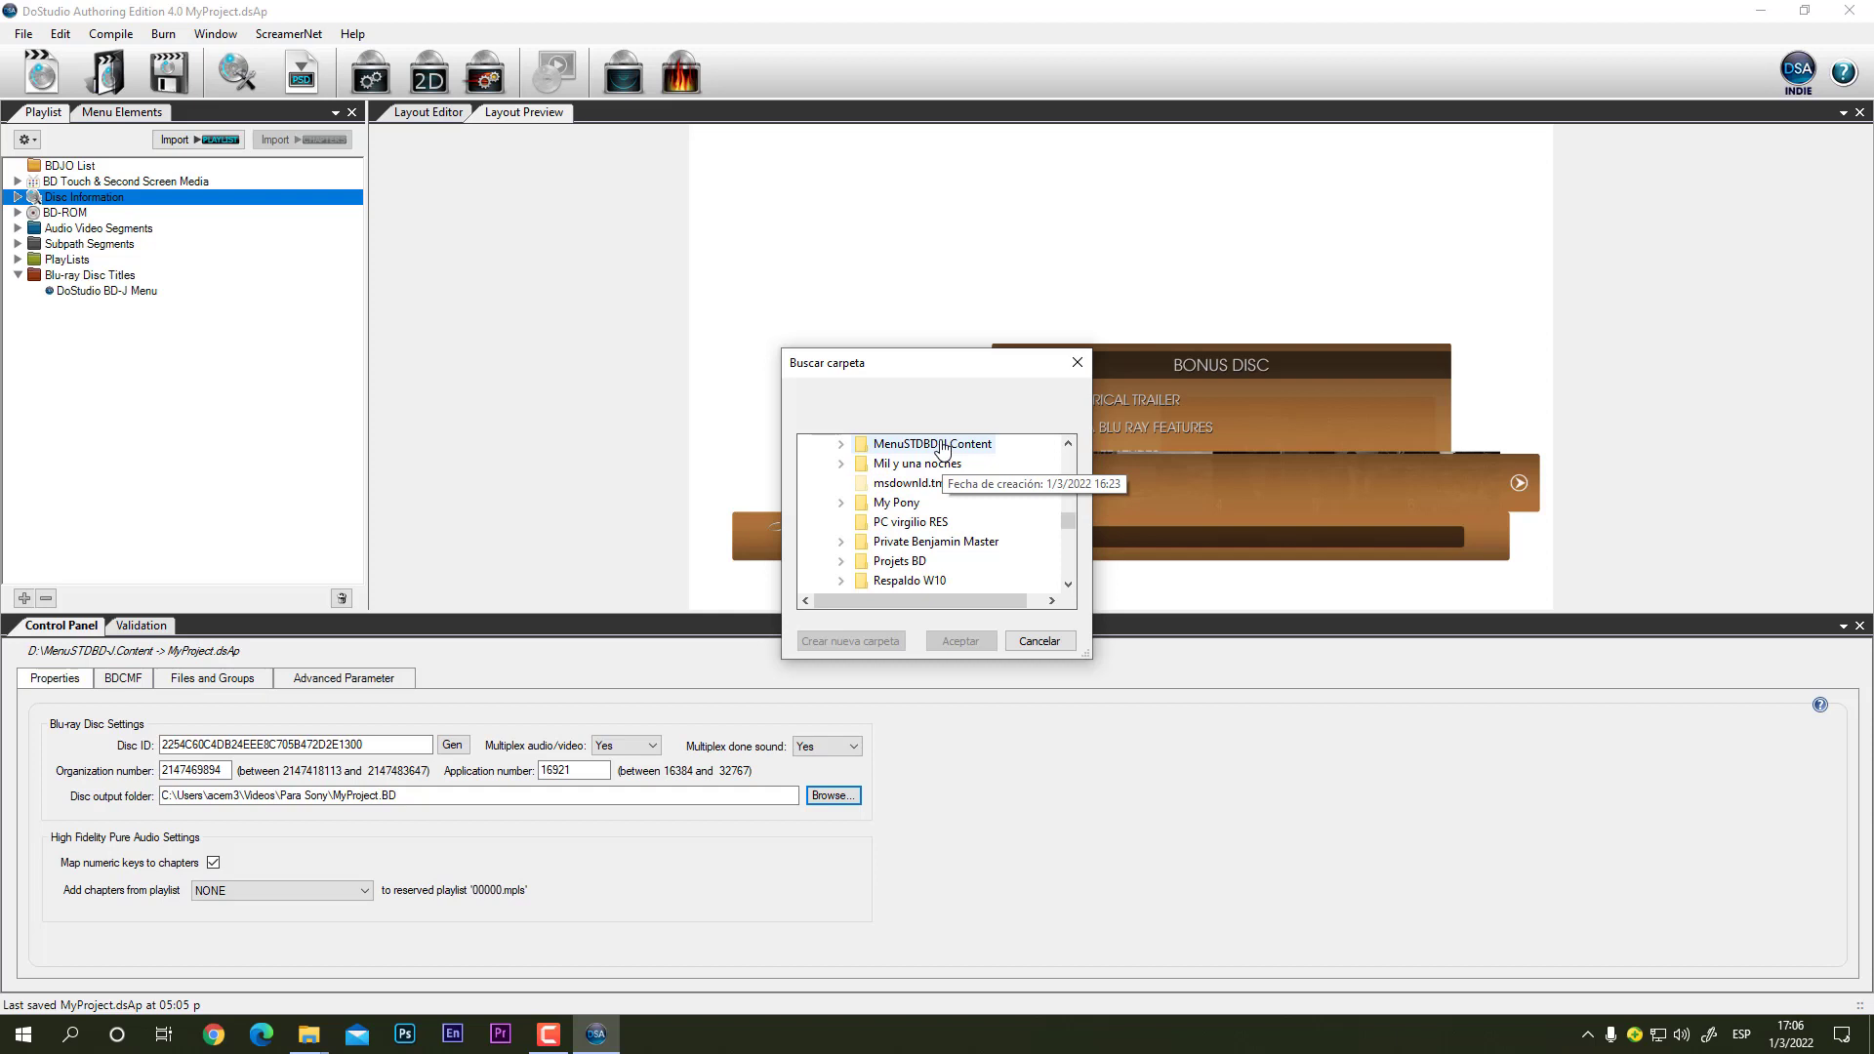
double_click(935, 444)
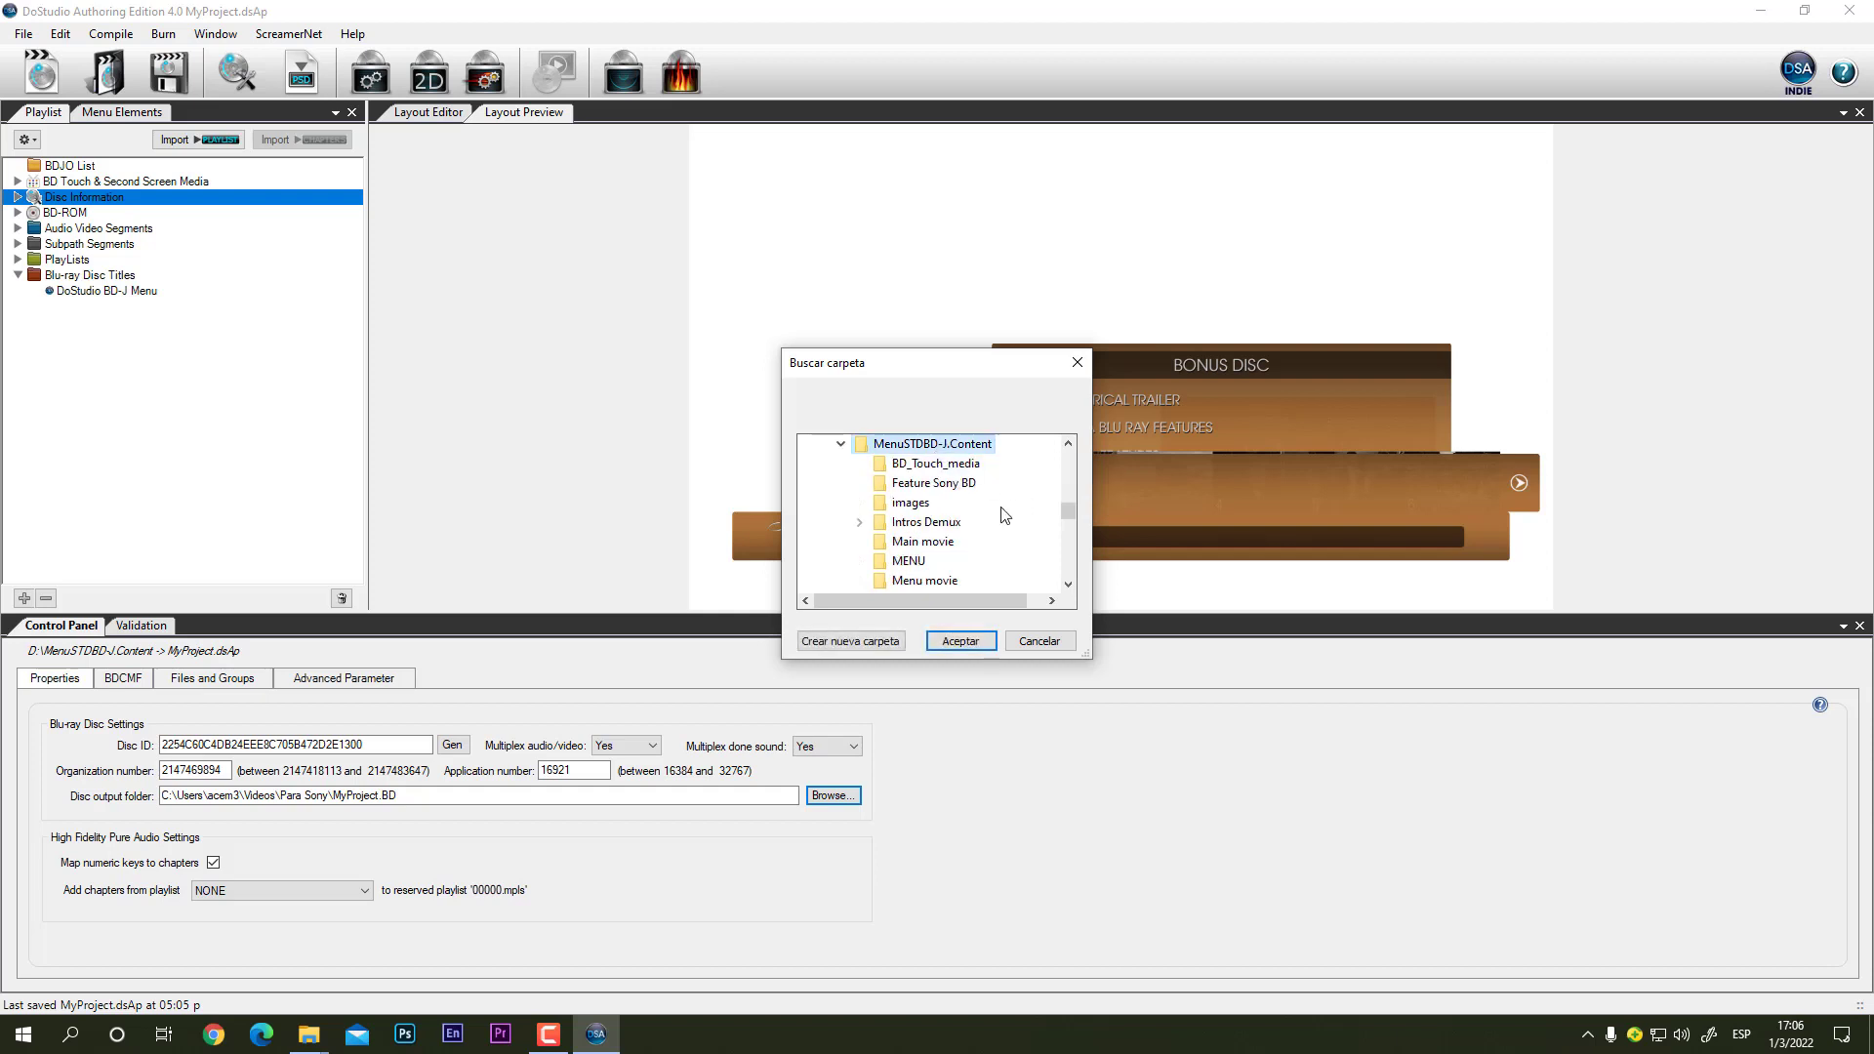
scroll(1005, 515, "down", 1)
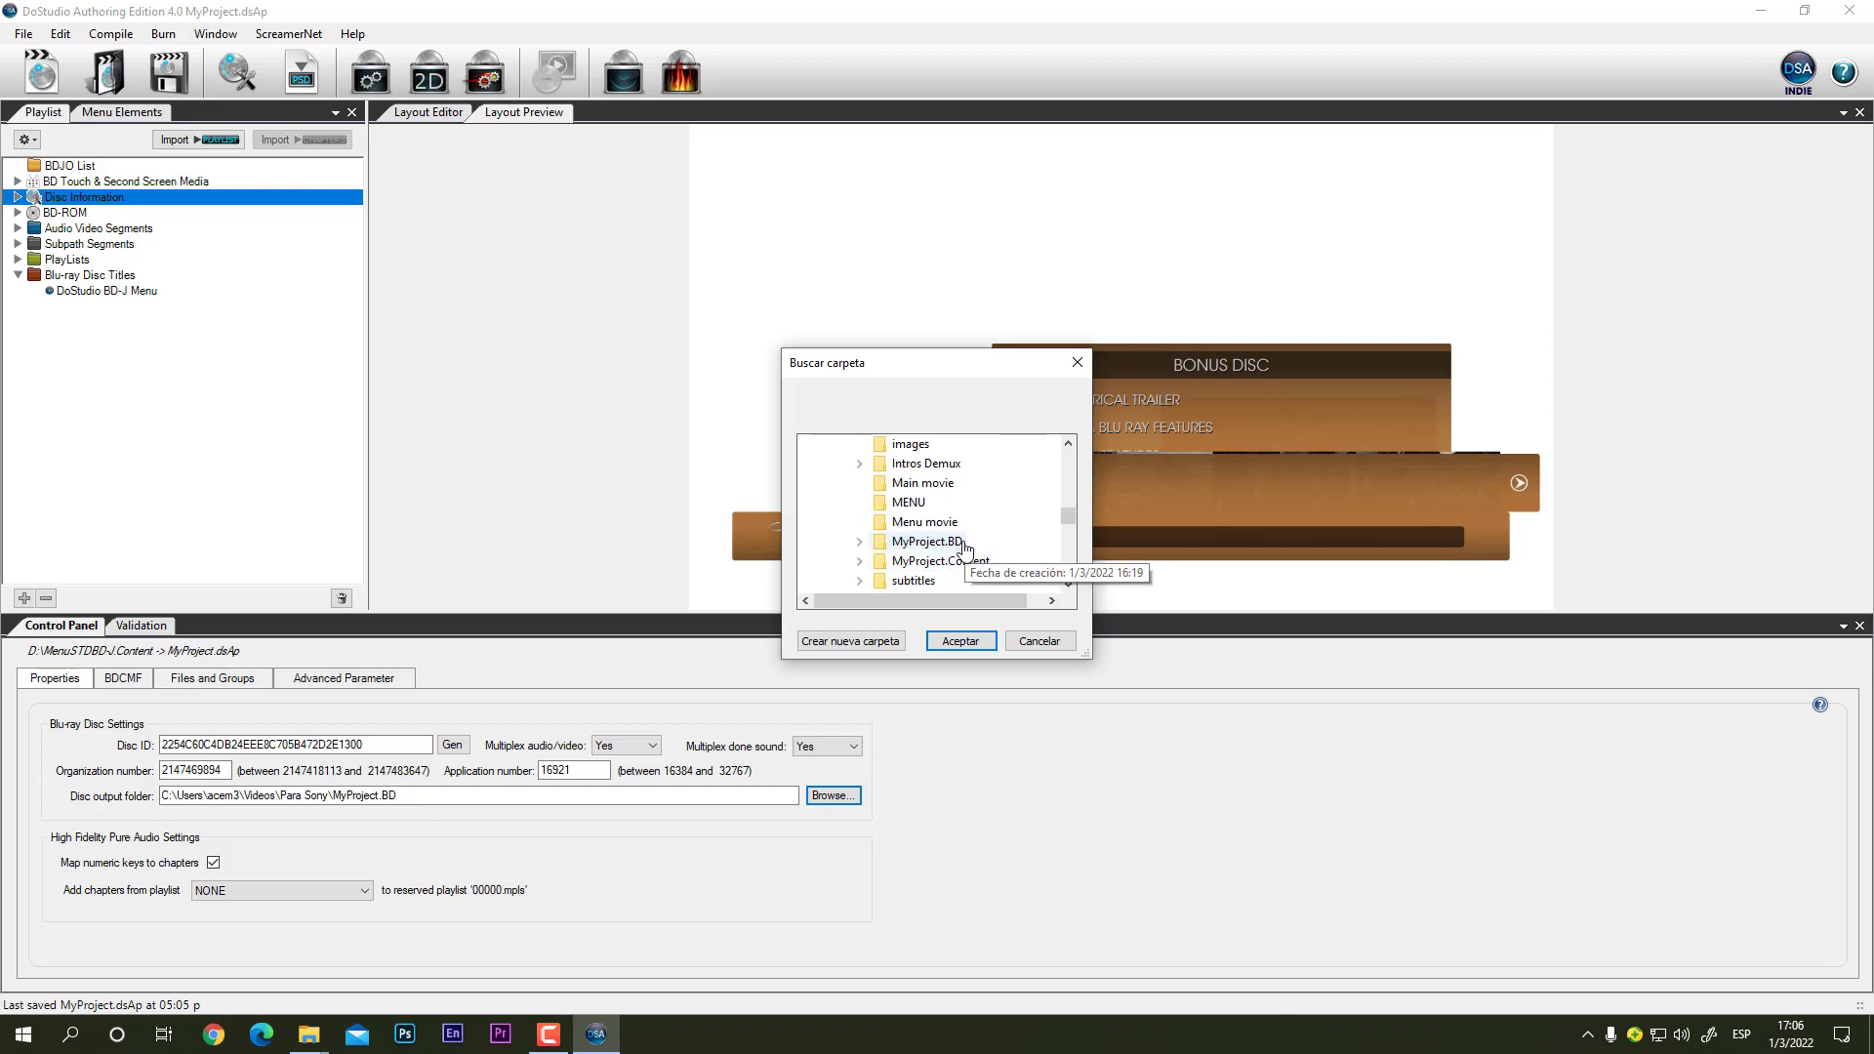
double_click(959, 543)
left_click(961, 642)
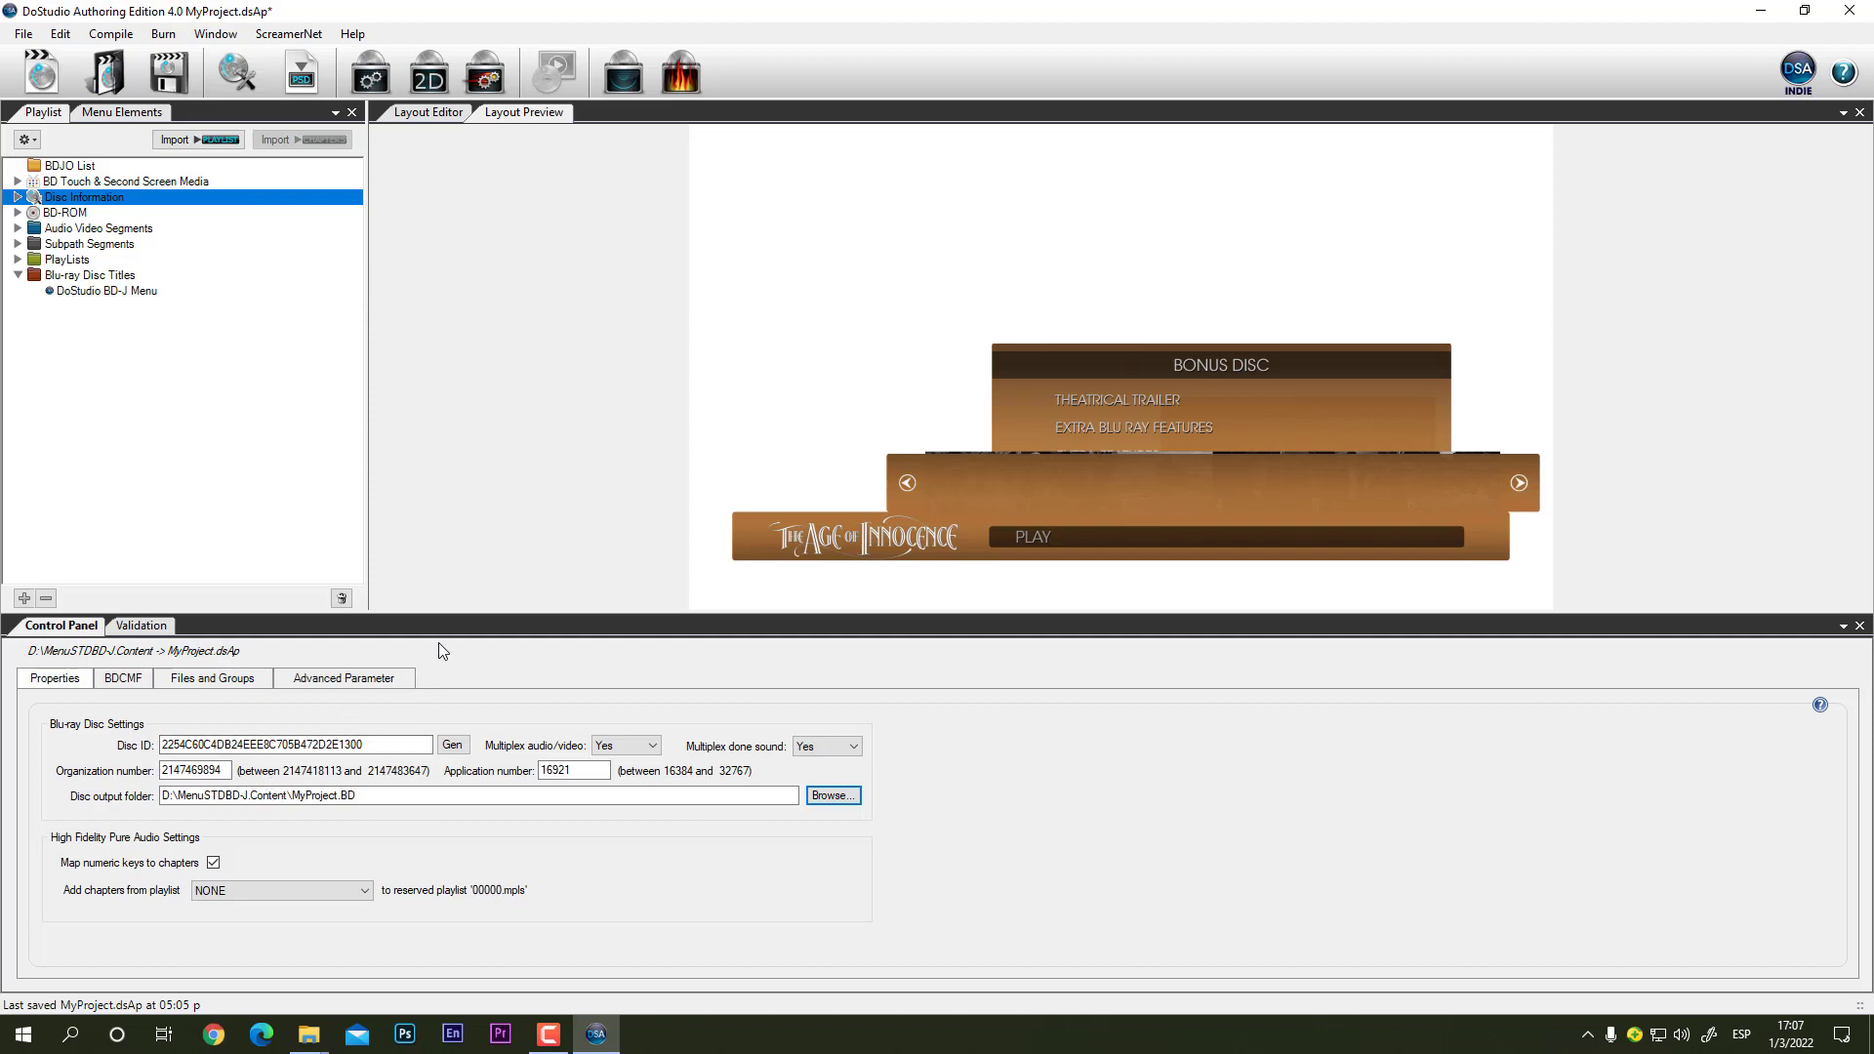
Step: Compile the Blu-ray project and open its output folder
left_click(372, 76)
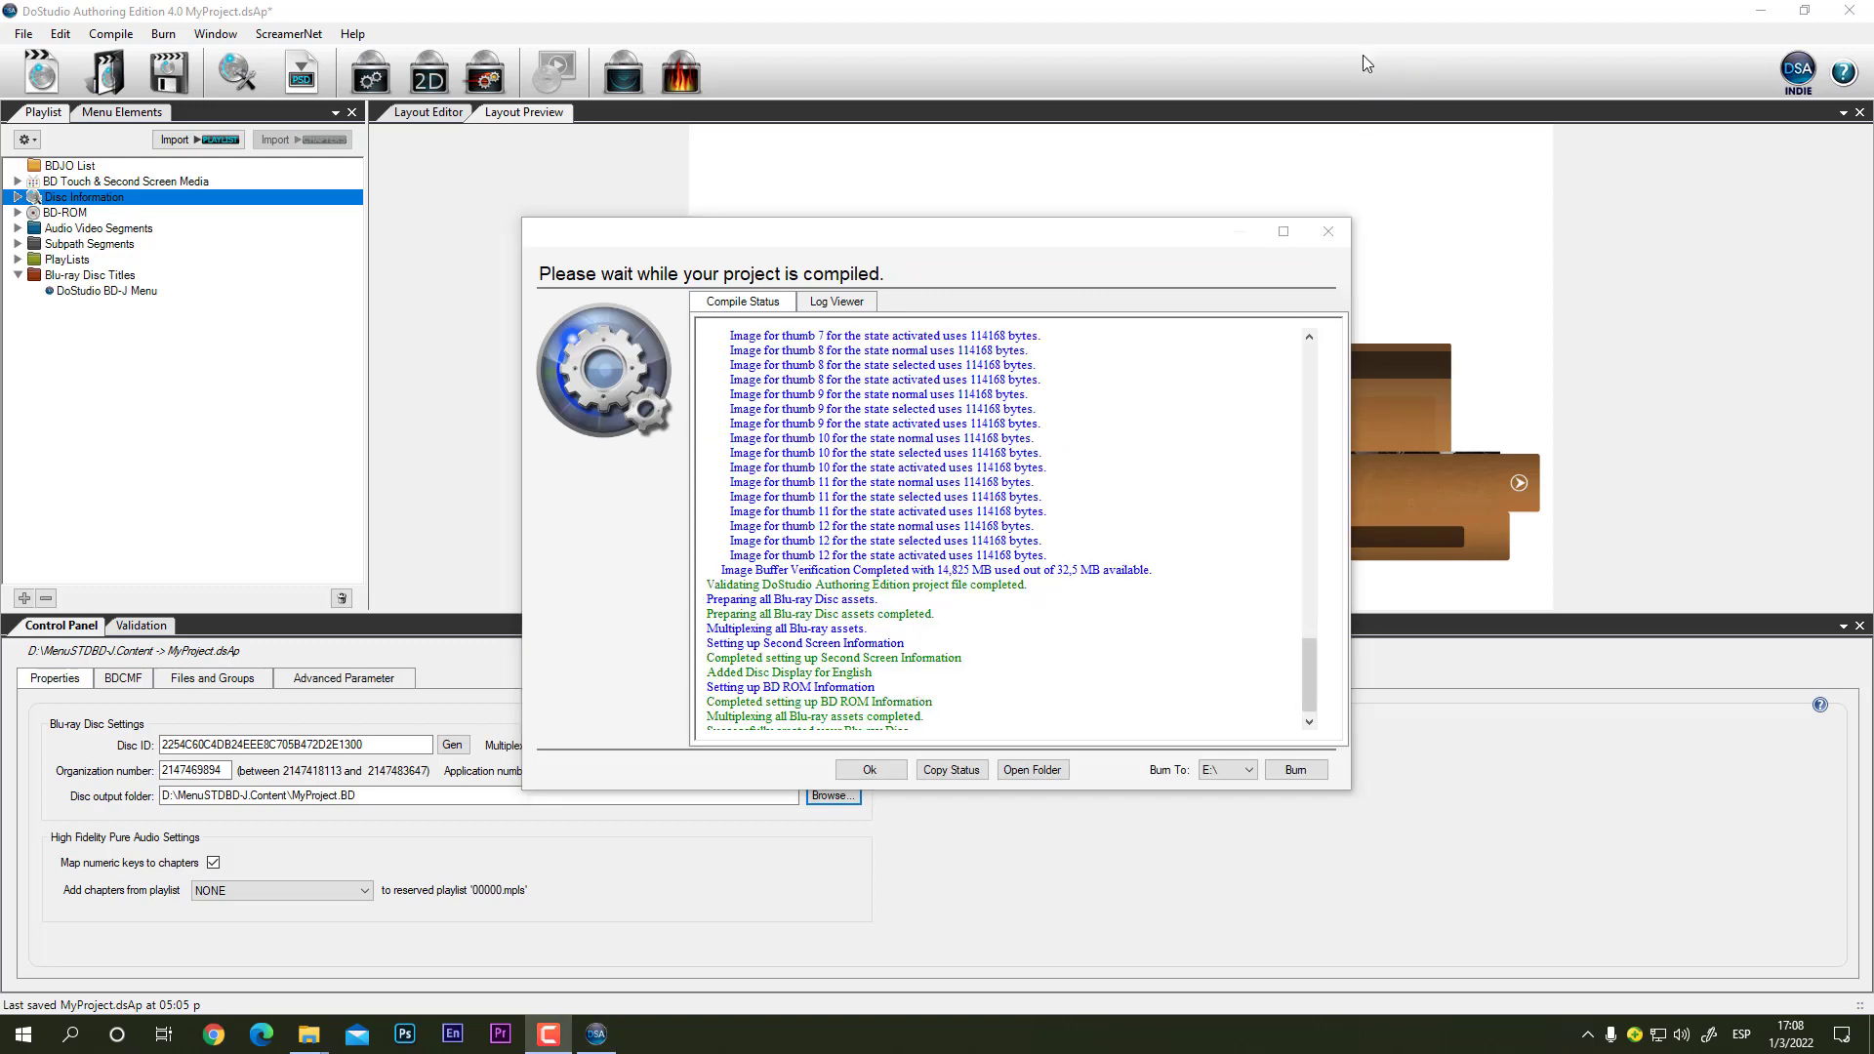
left_click(1032, 773)
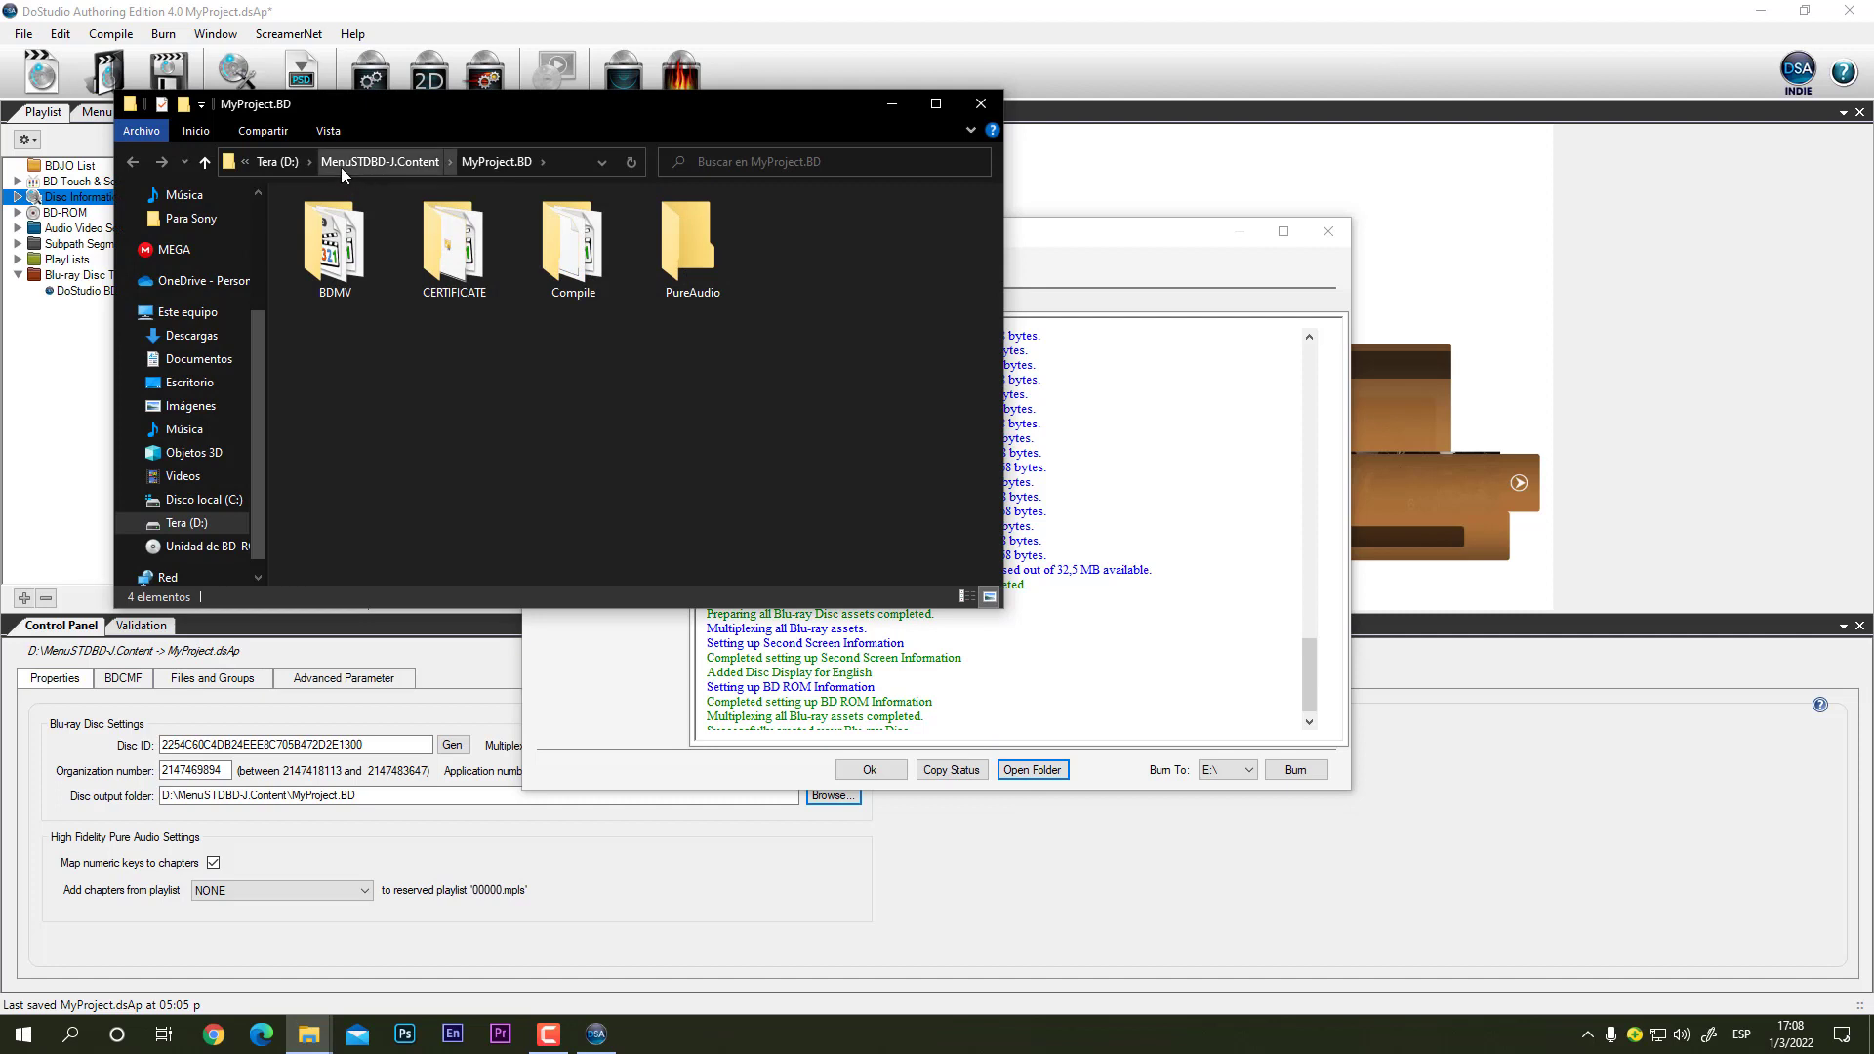
Step: Create a new folder named Disc inside the MyProject.BD folder
right_click(449, 381)
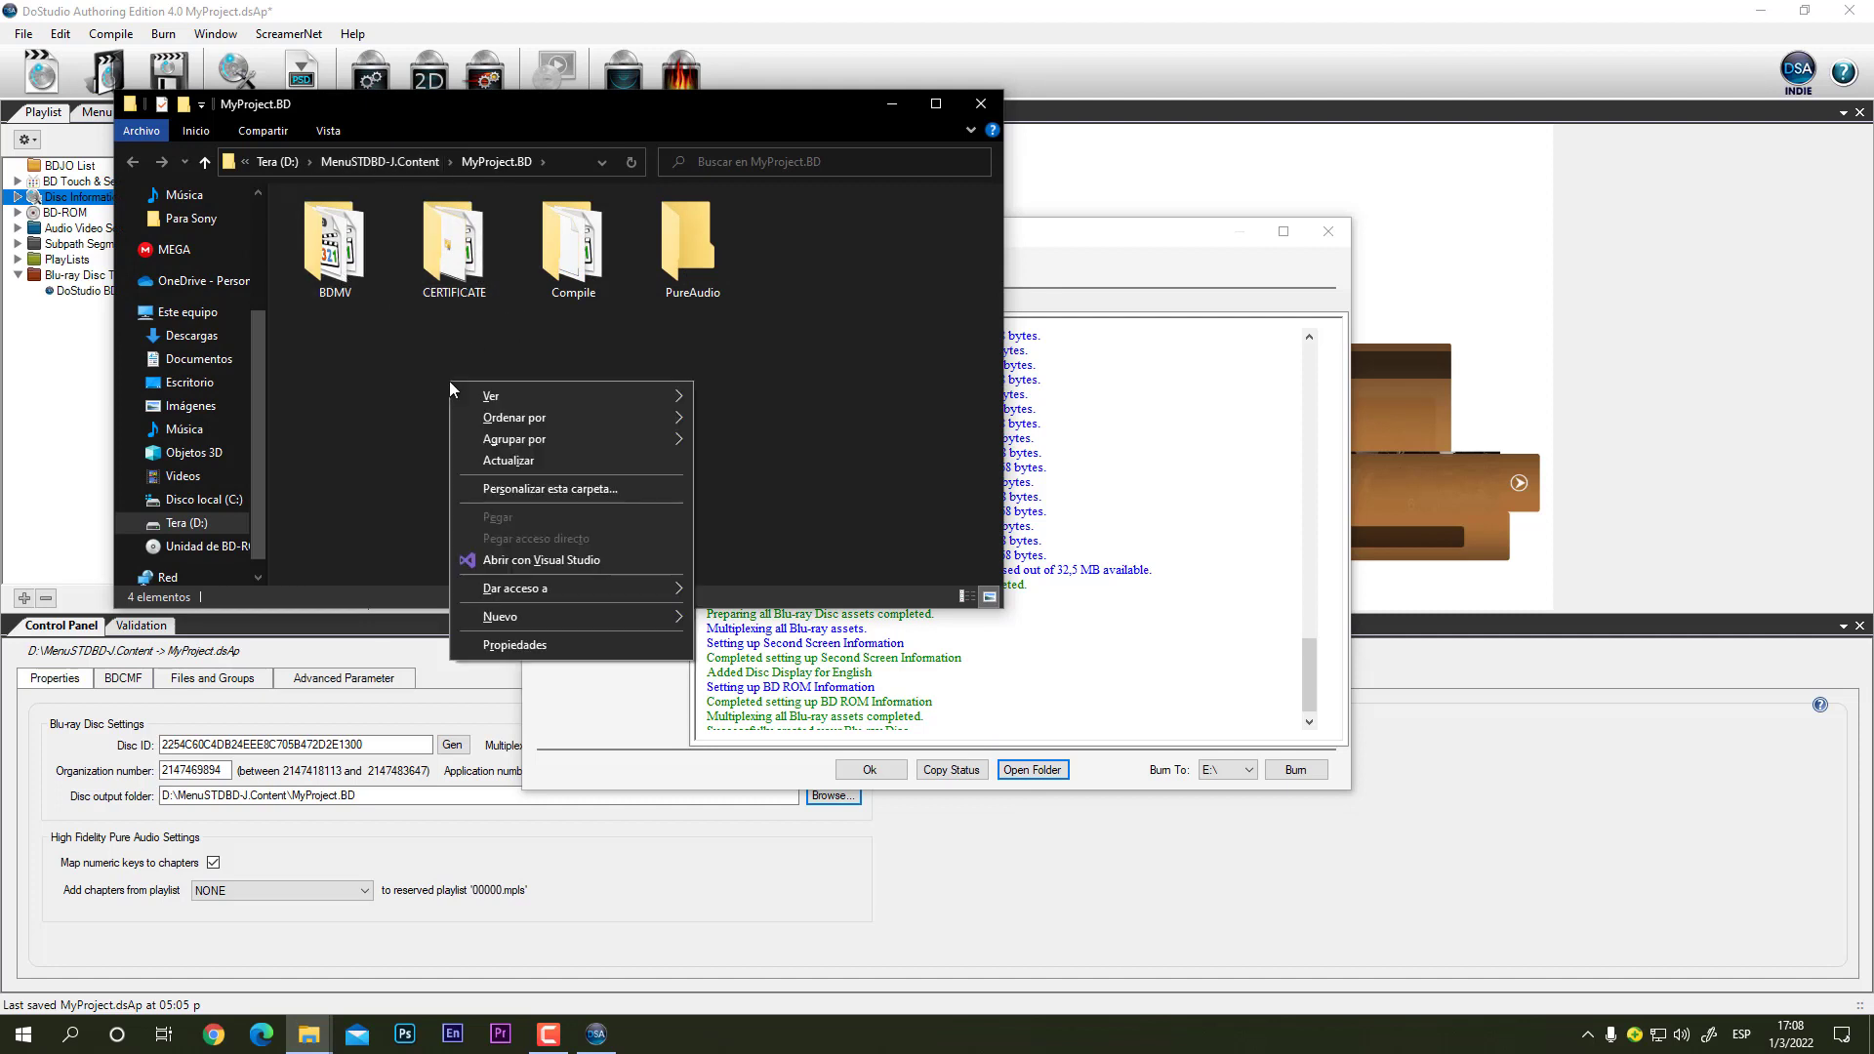
mouse_move(527, 617)
left_click(740, 619)
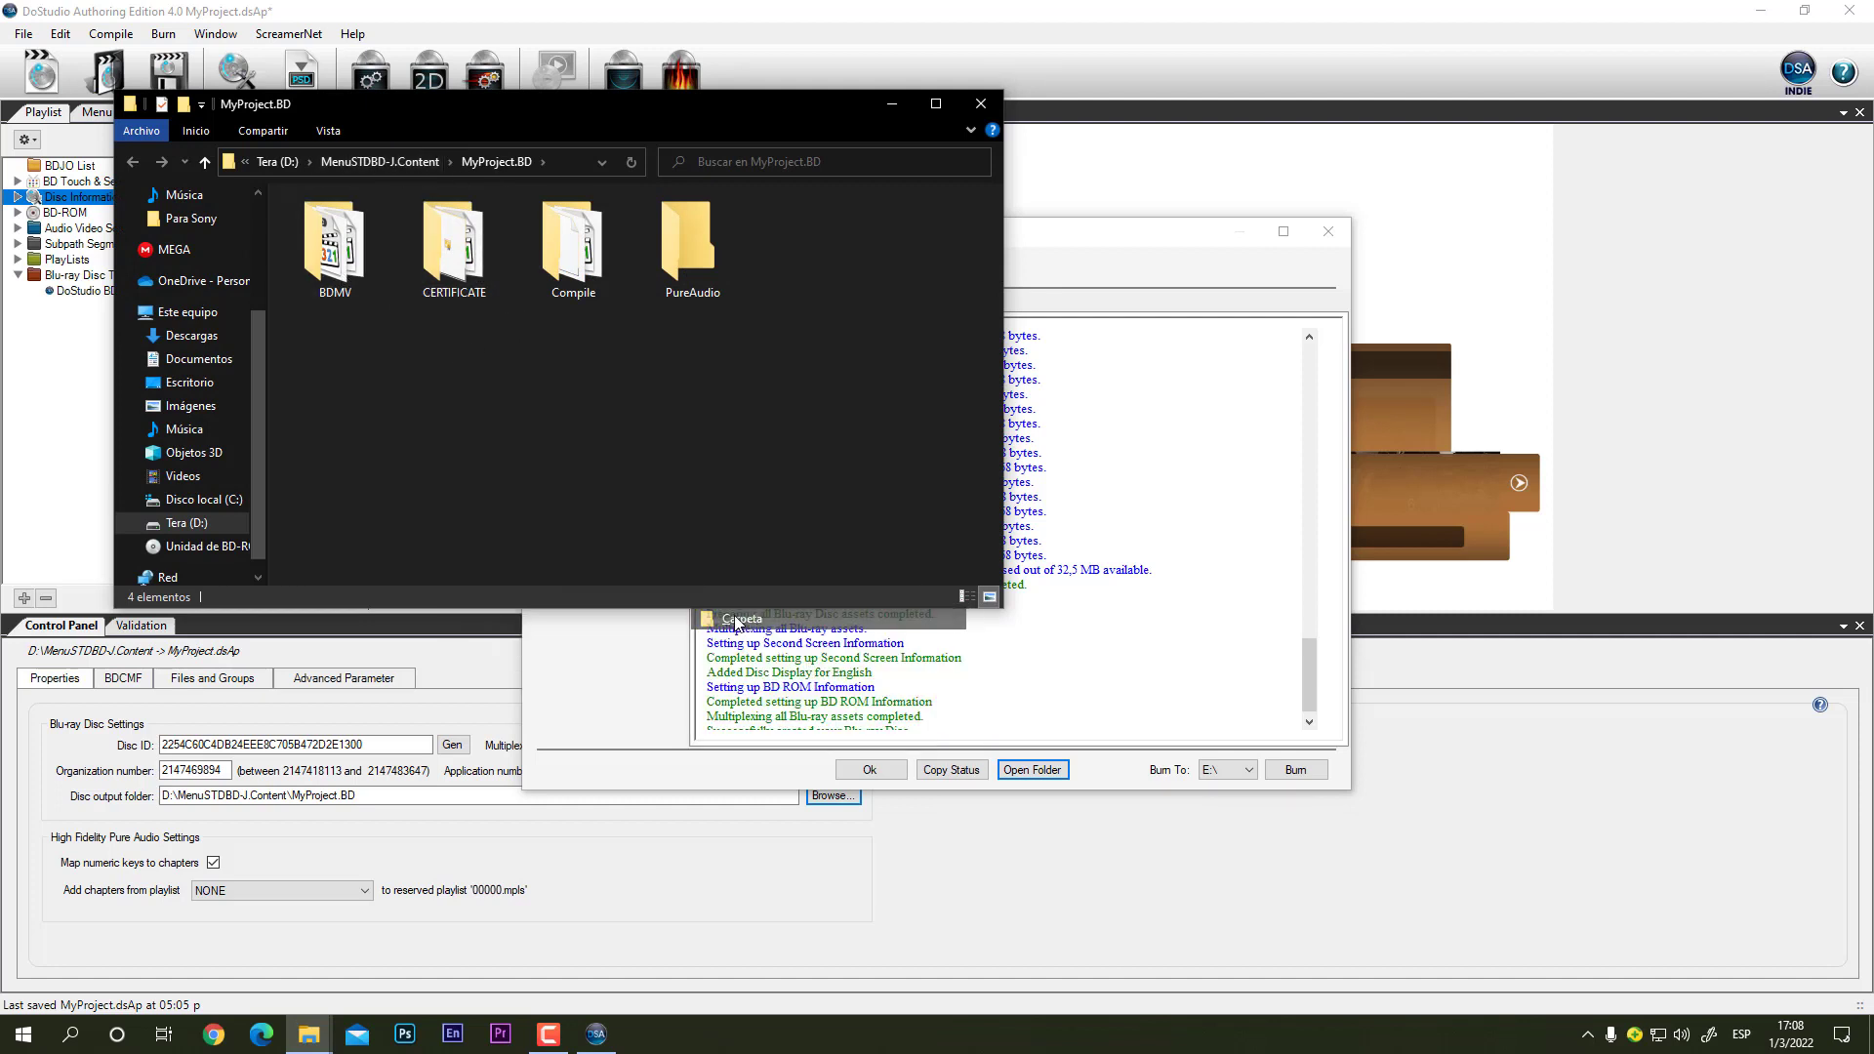
type("Disc")
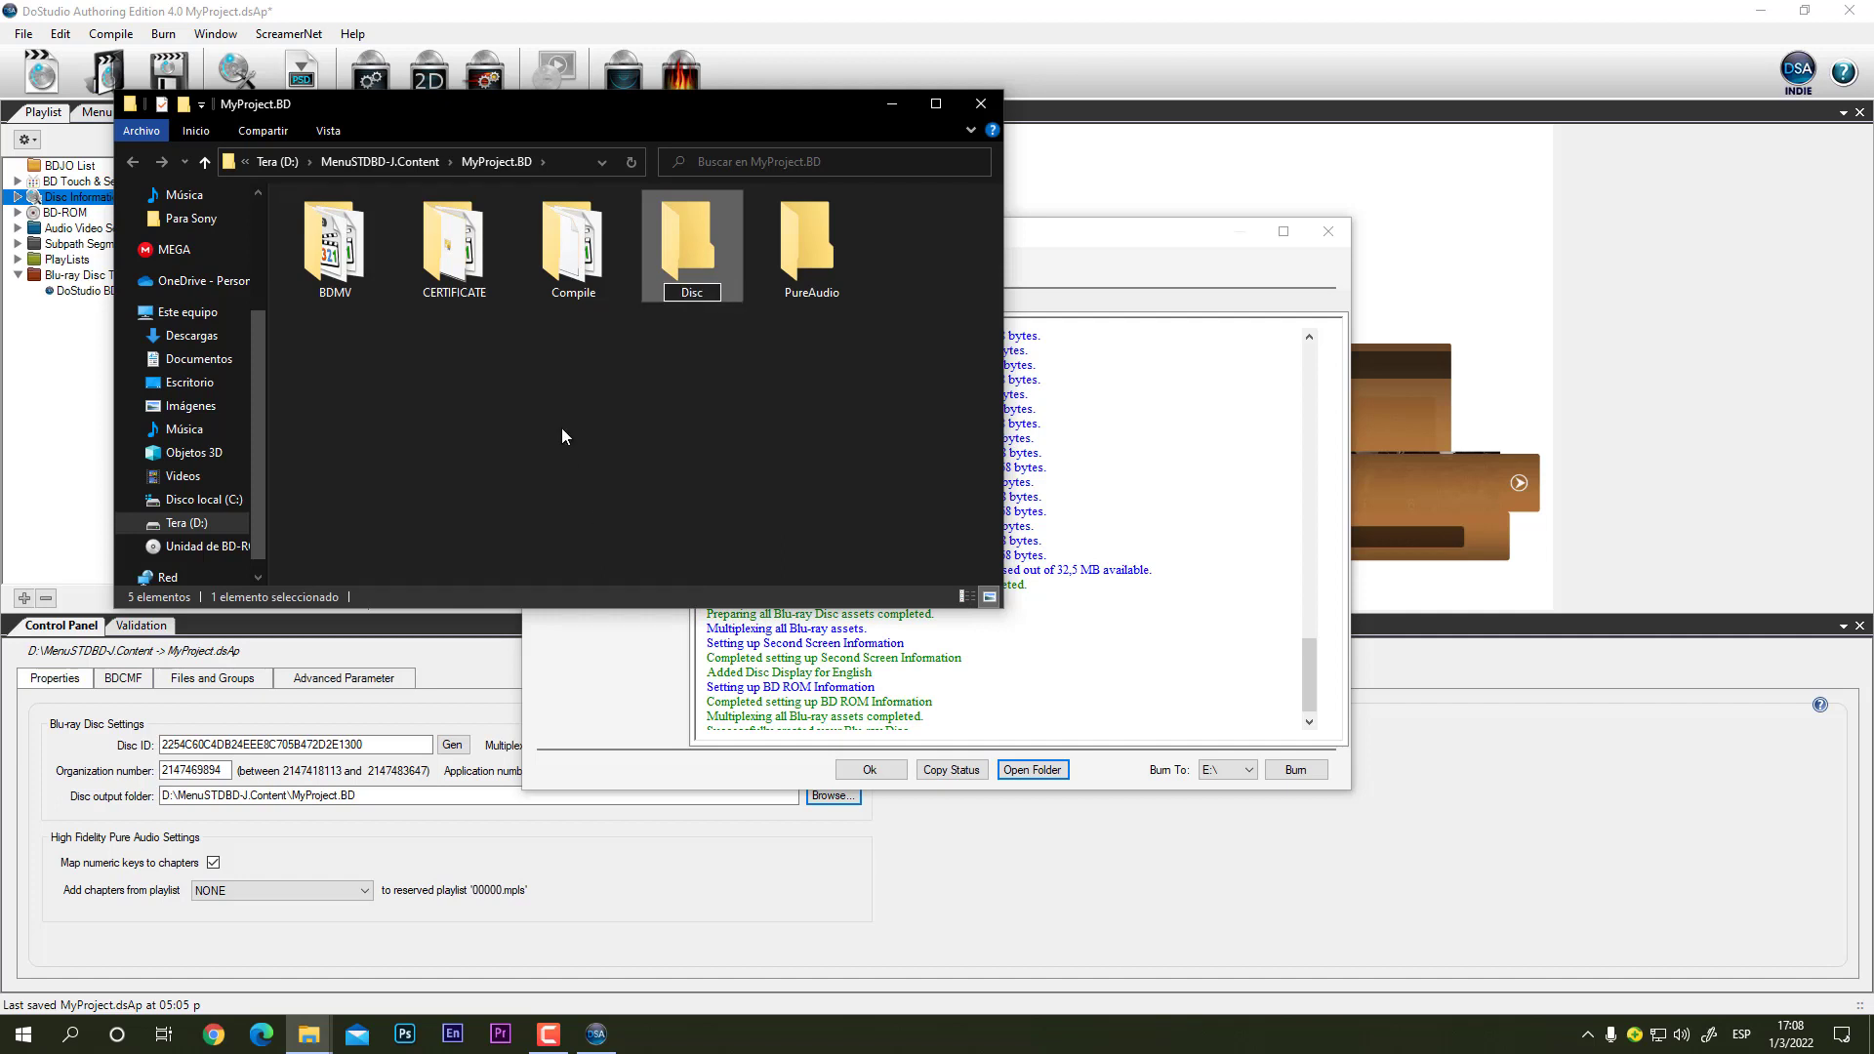
left_click(824, 359)
Step: Move the BDMV and CERTIFICATE folders into the Disc folder
left_click(339, 262)
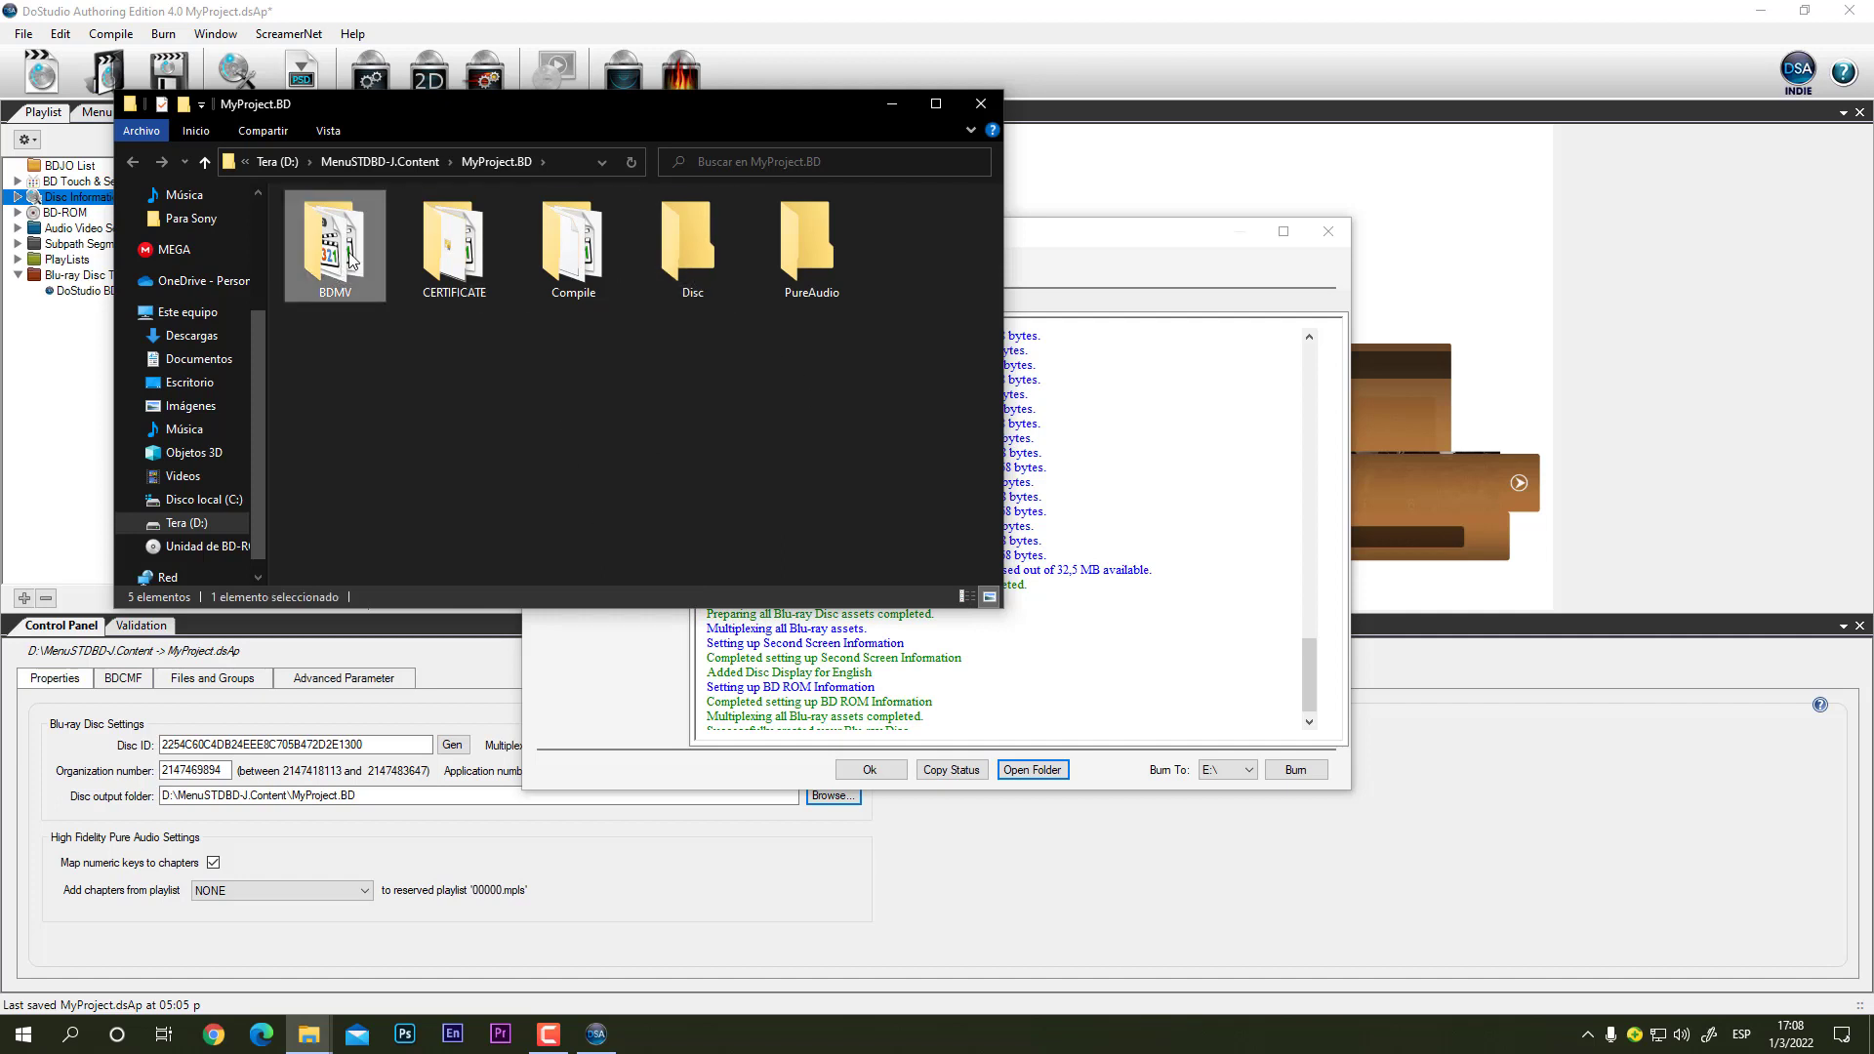
left_click(435, 274, "ctrl")
left_click_drag(444, 265, 701, 289)
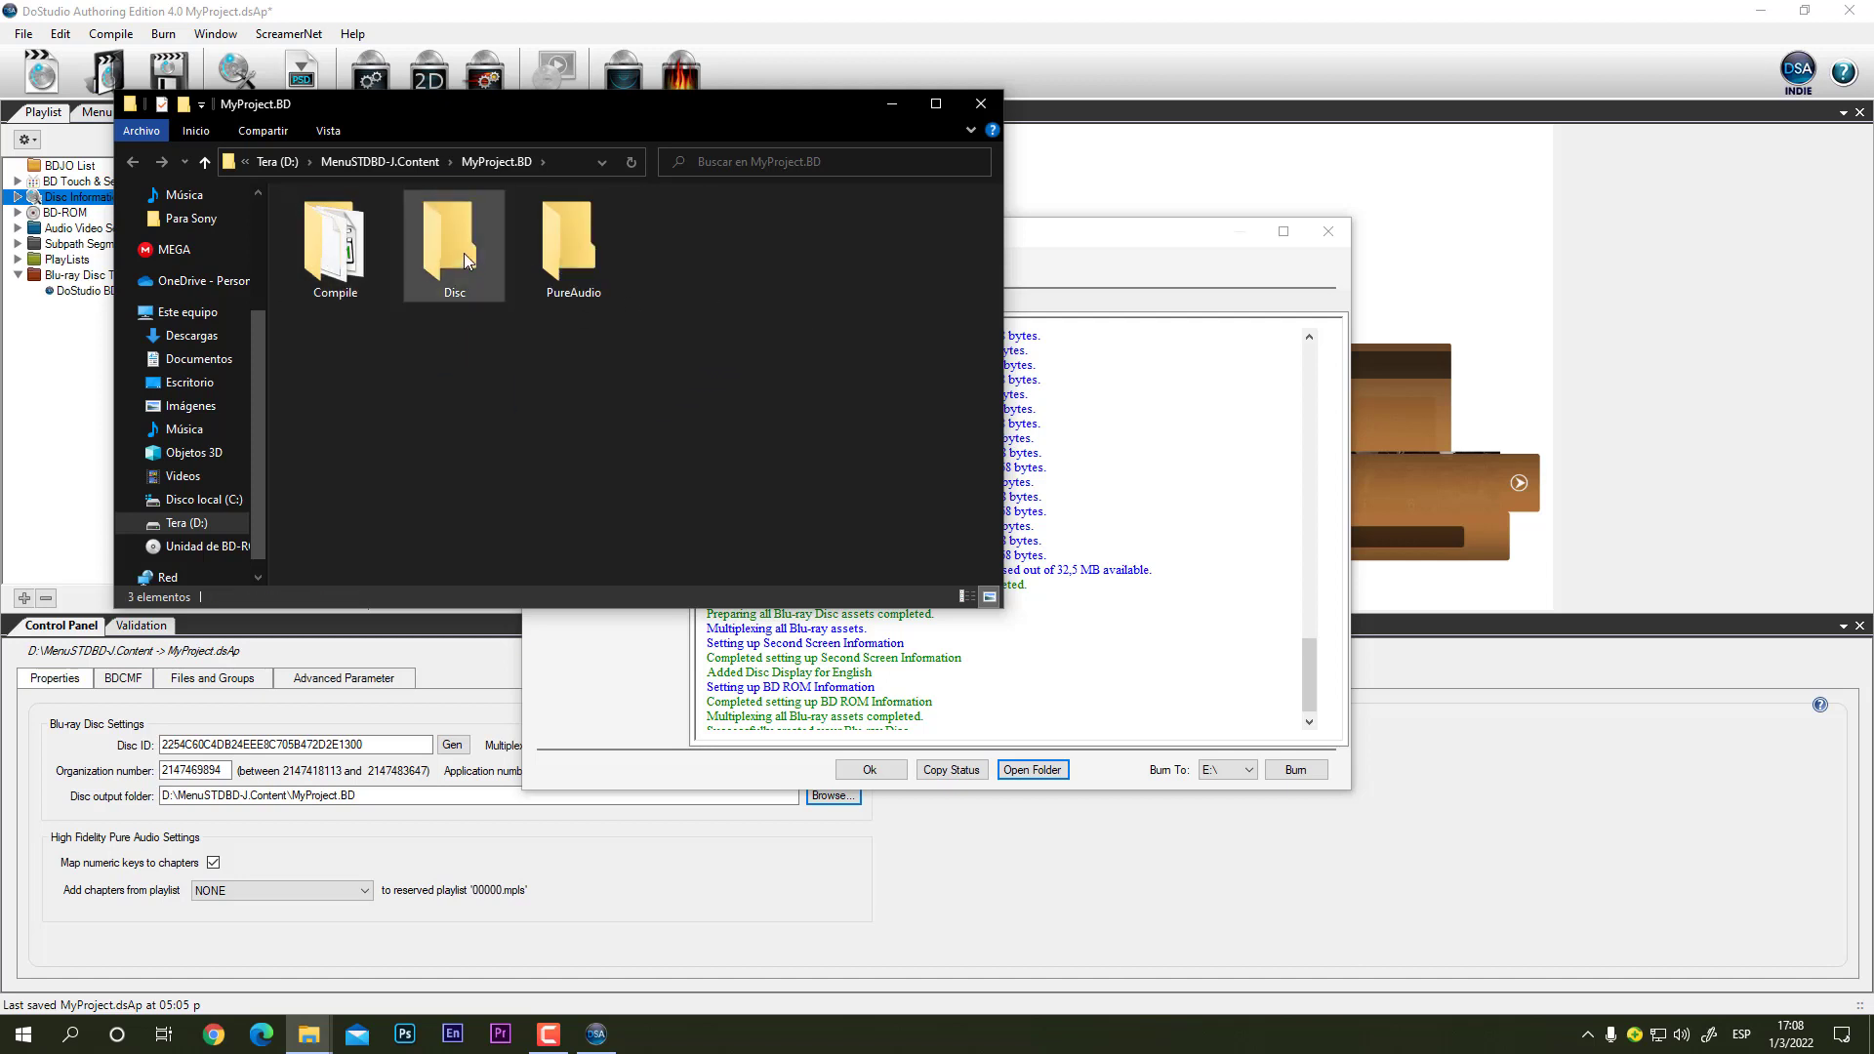
mouse_move(447, 260)
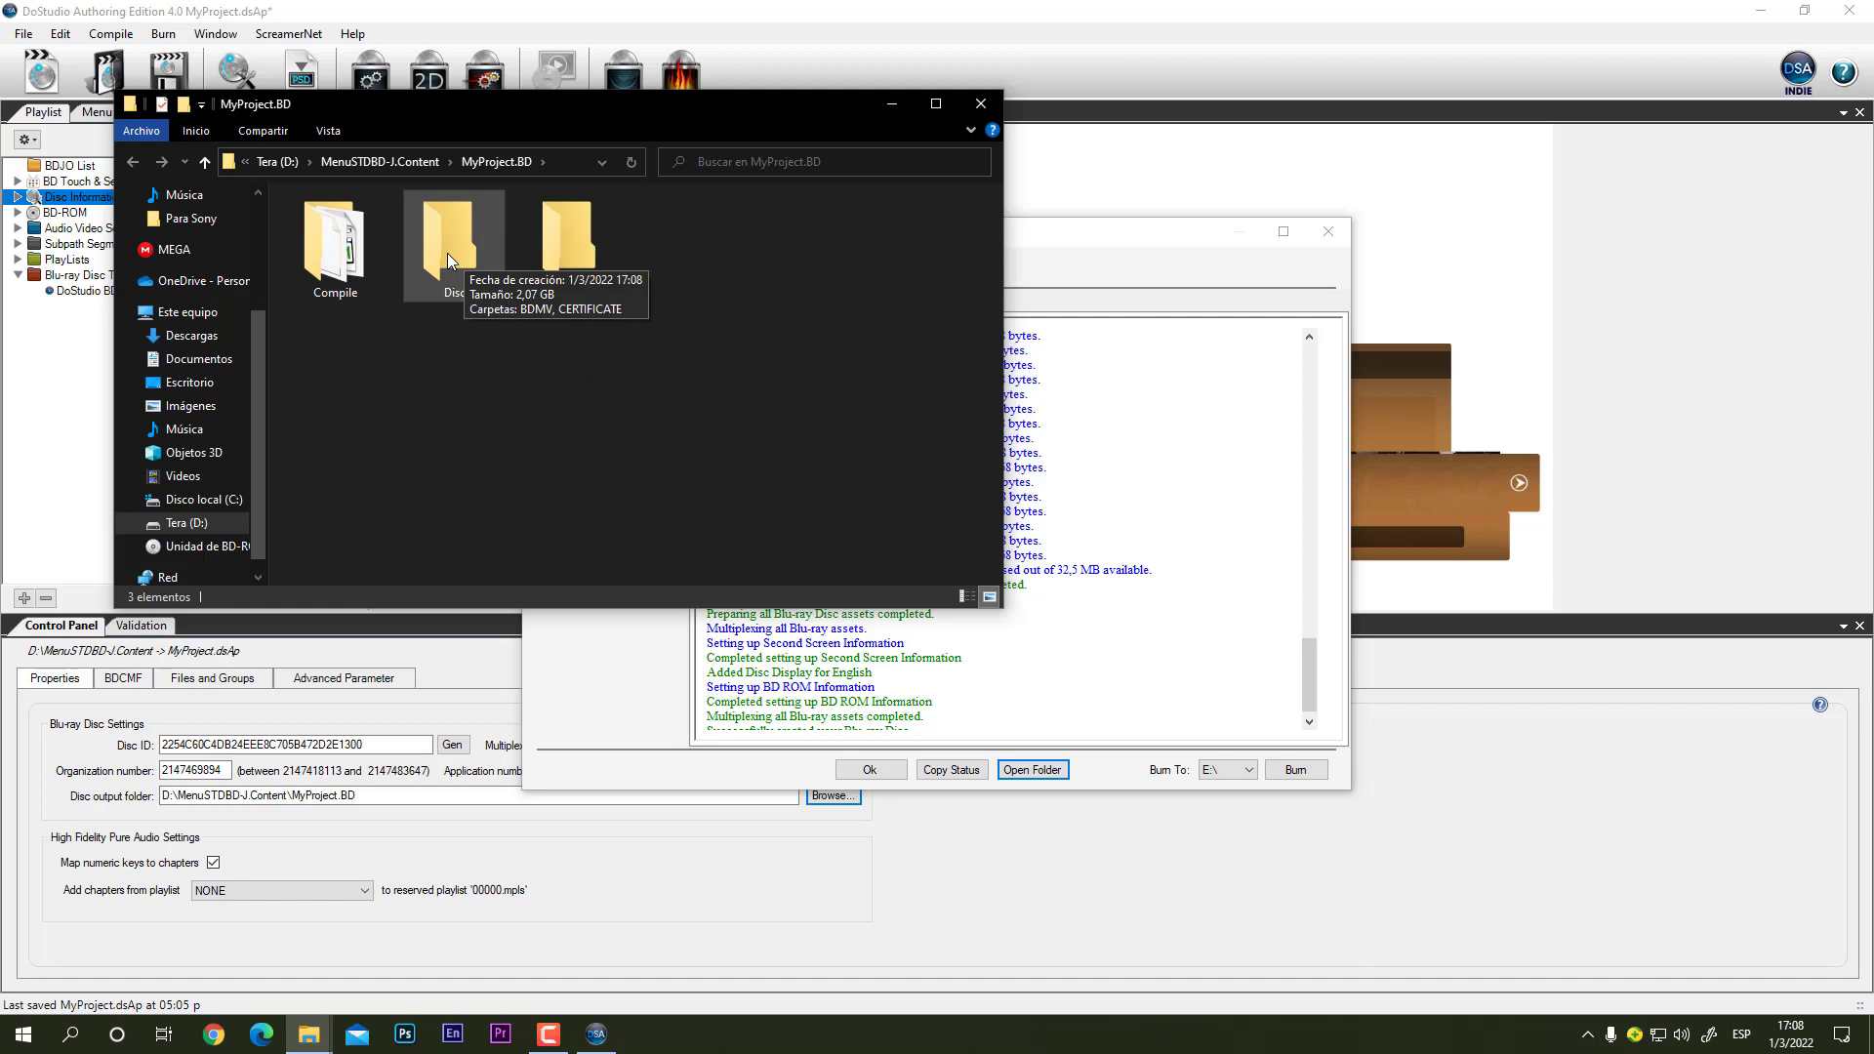
right_click(447, 254)
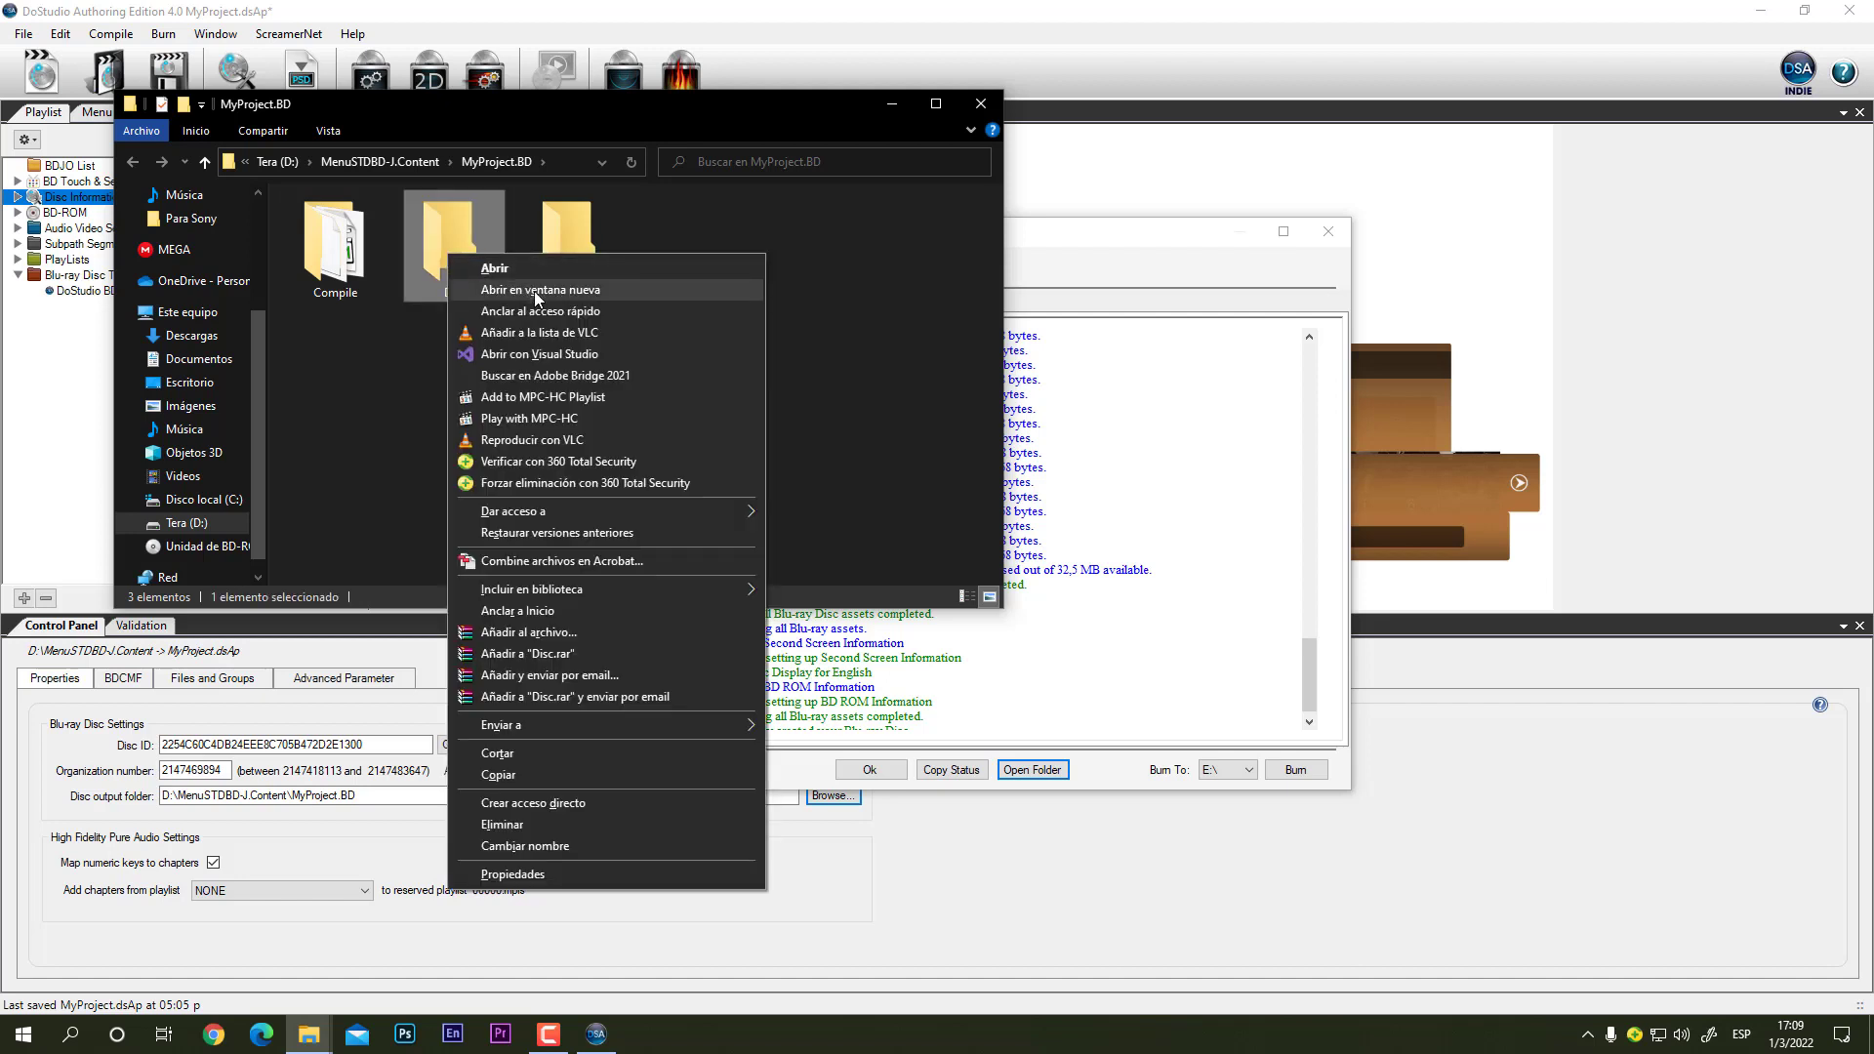
left_click(909, 366)
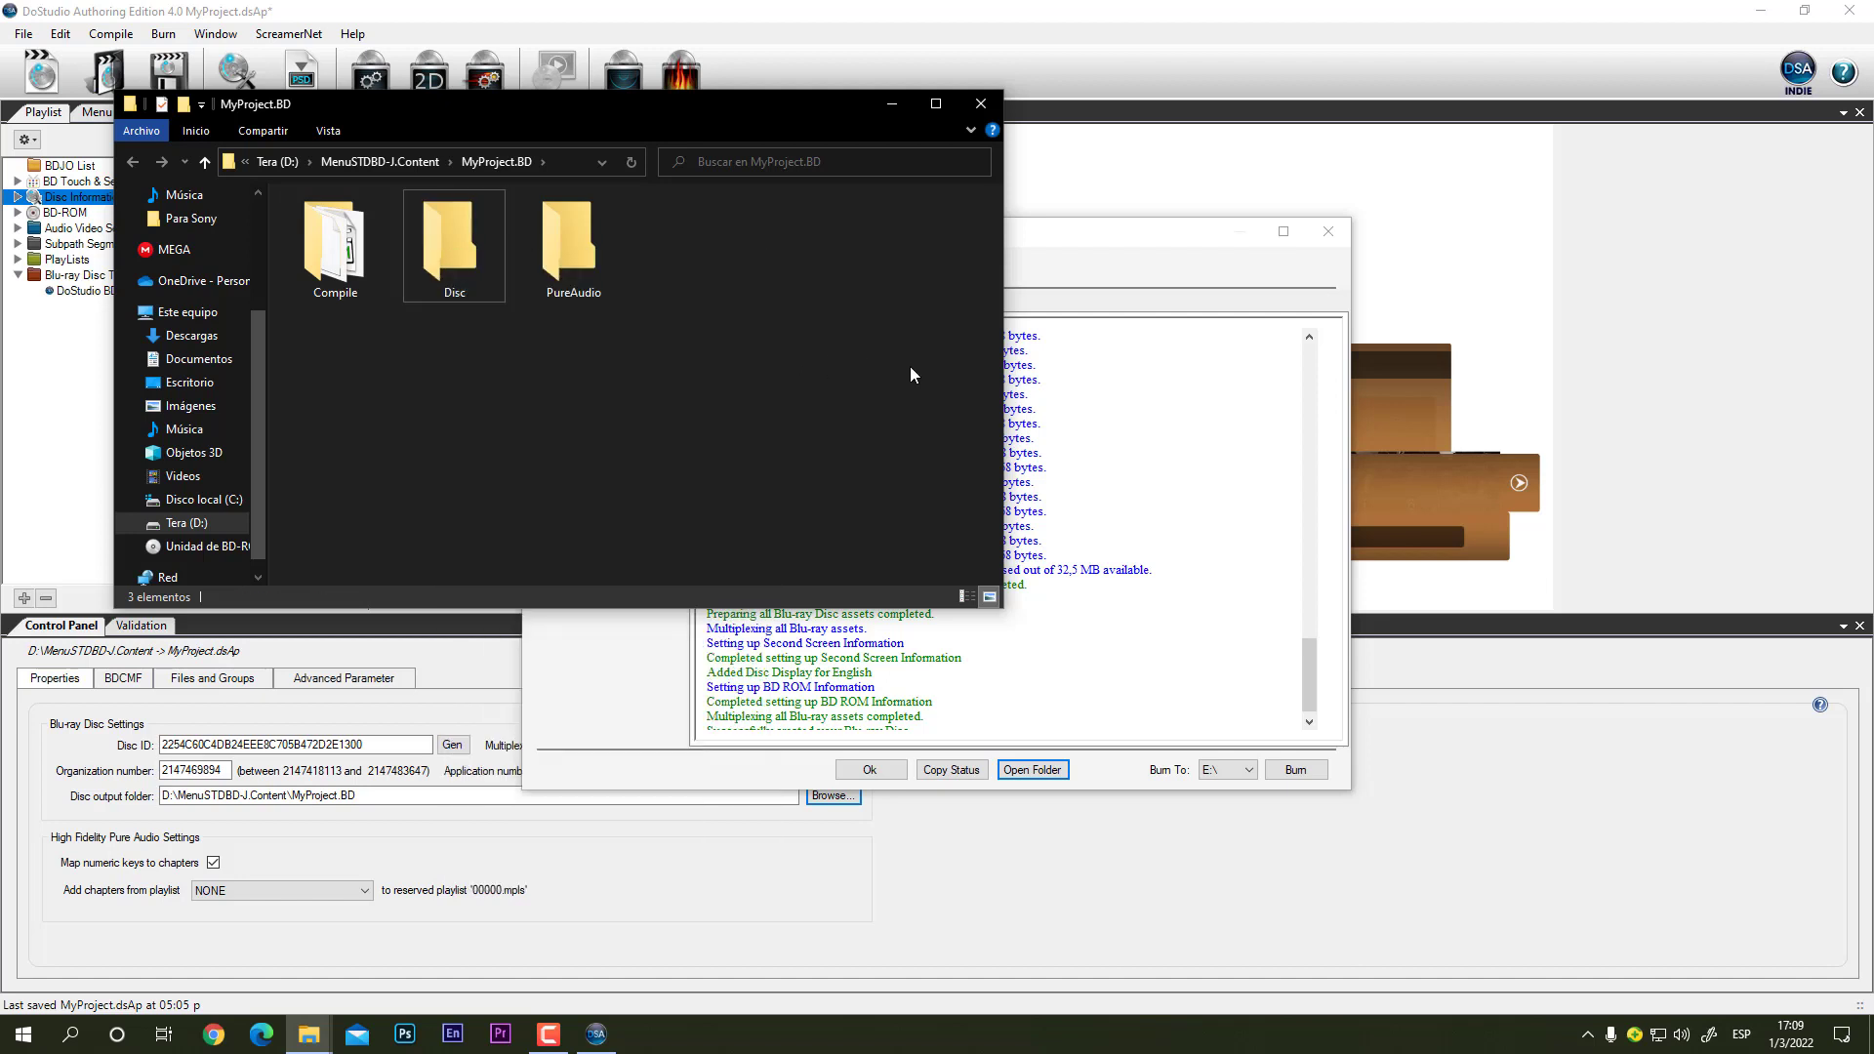
Step: Dismiss the compile status window, minimize the authoring program, and close the MenuSTDBD-J.Content and Para Sony folder windows
left_click(869, 769)
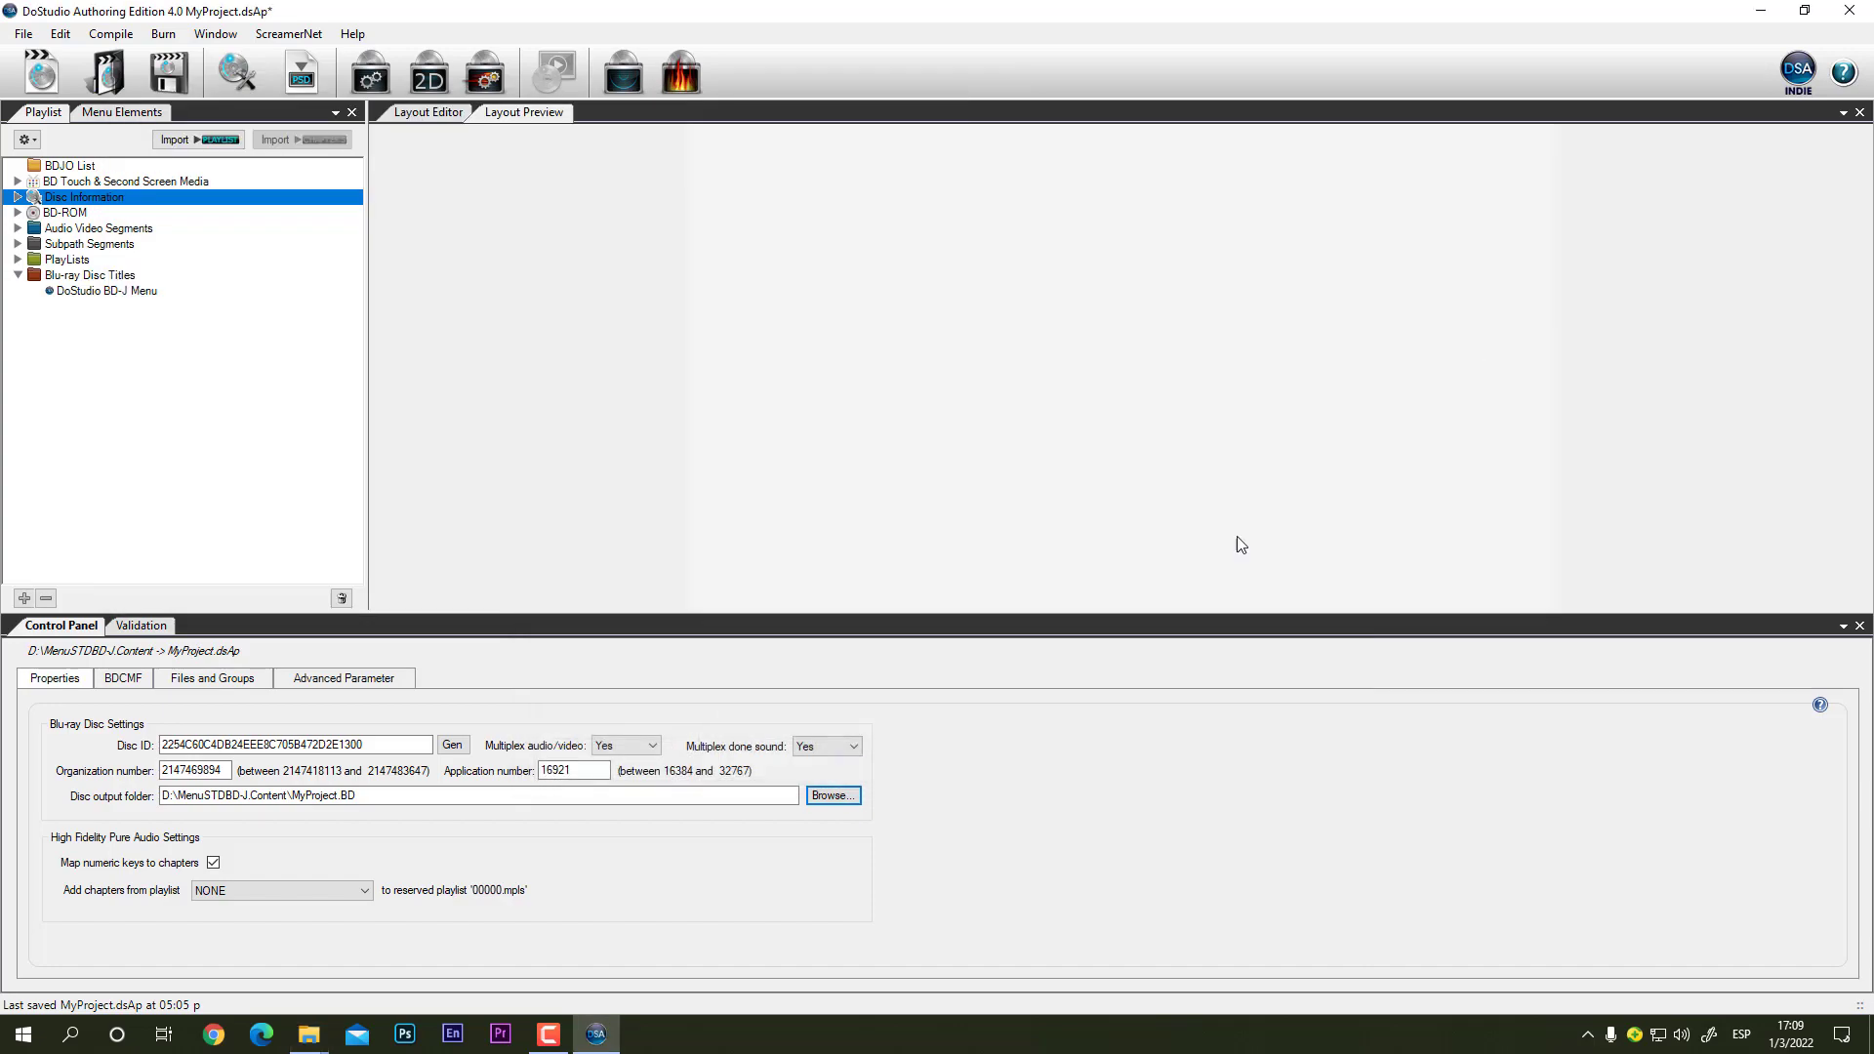
left_click(1758, 14)
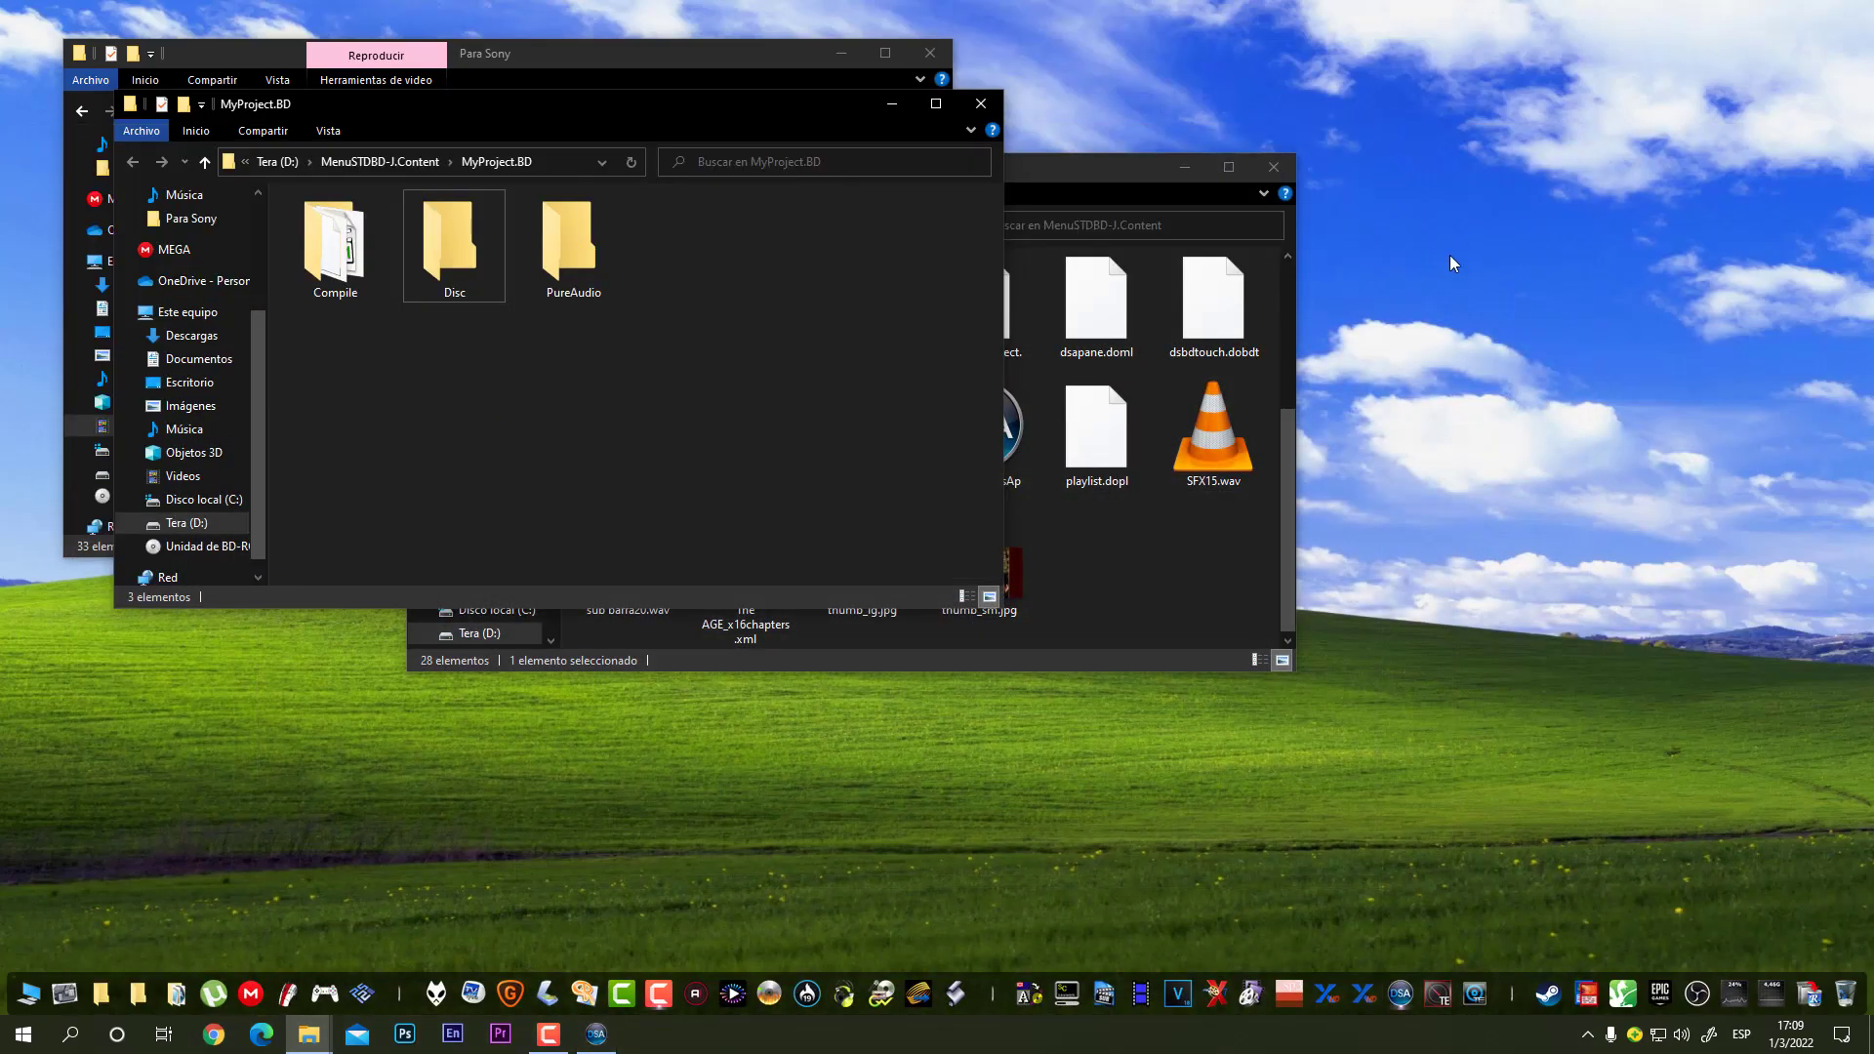
left_click(1273, 168)
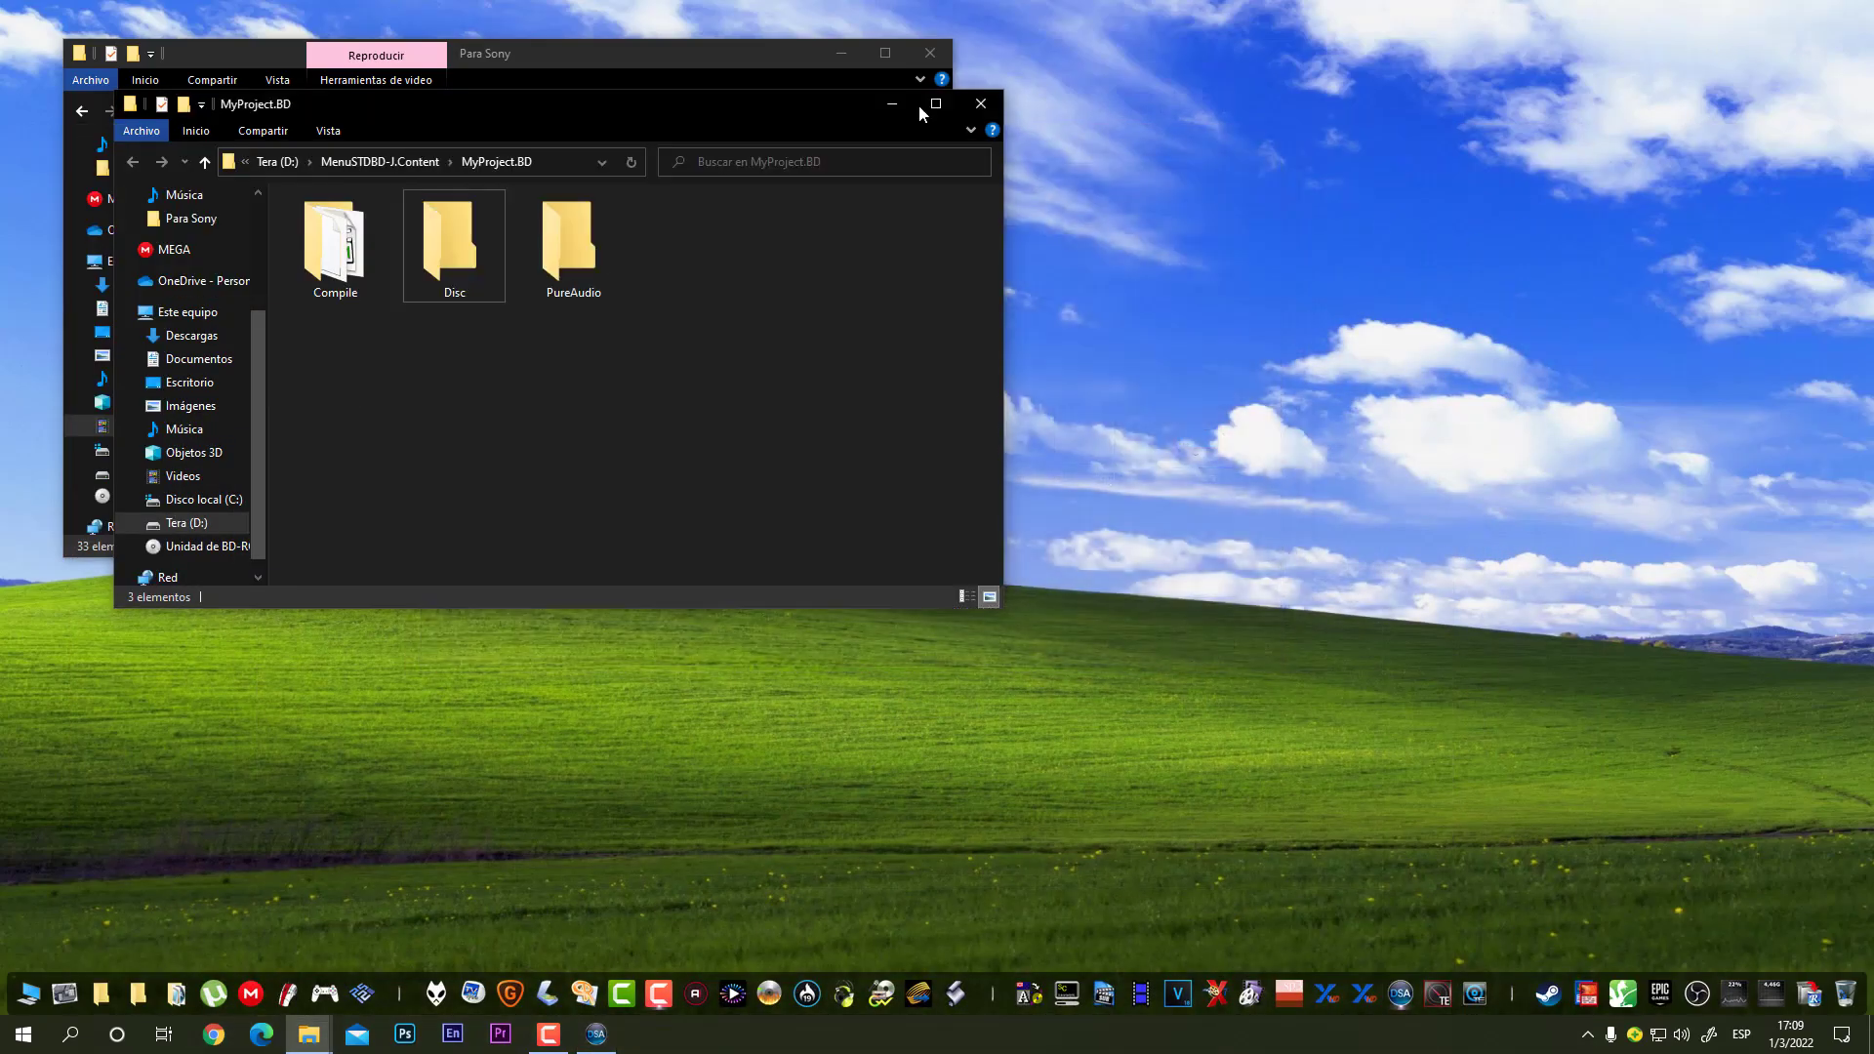
left_click(787, 53)
left_click(930, 55)
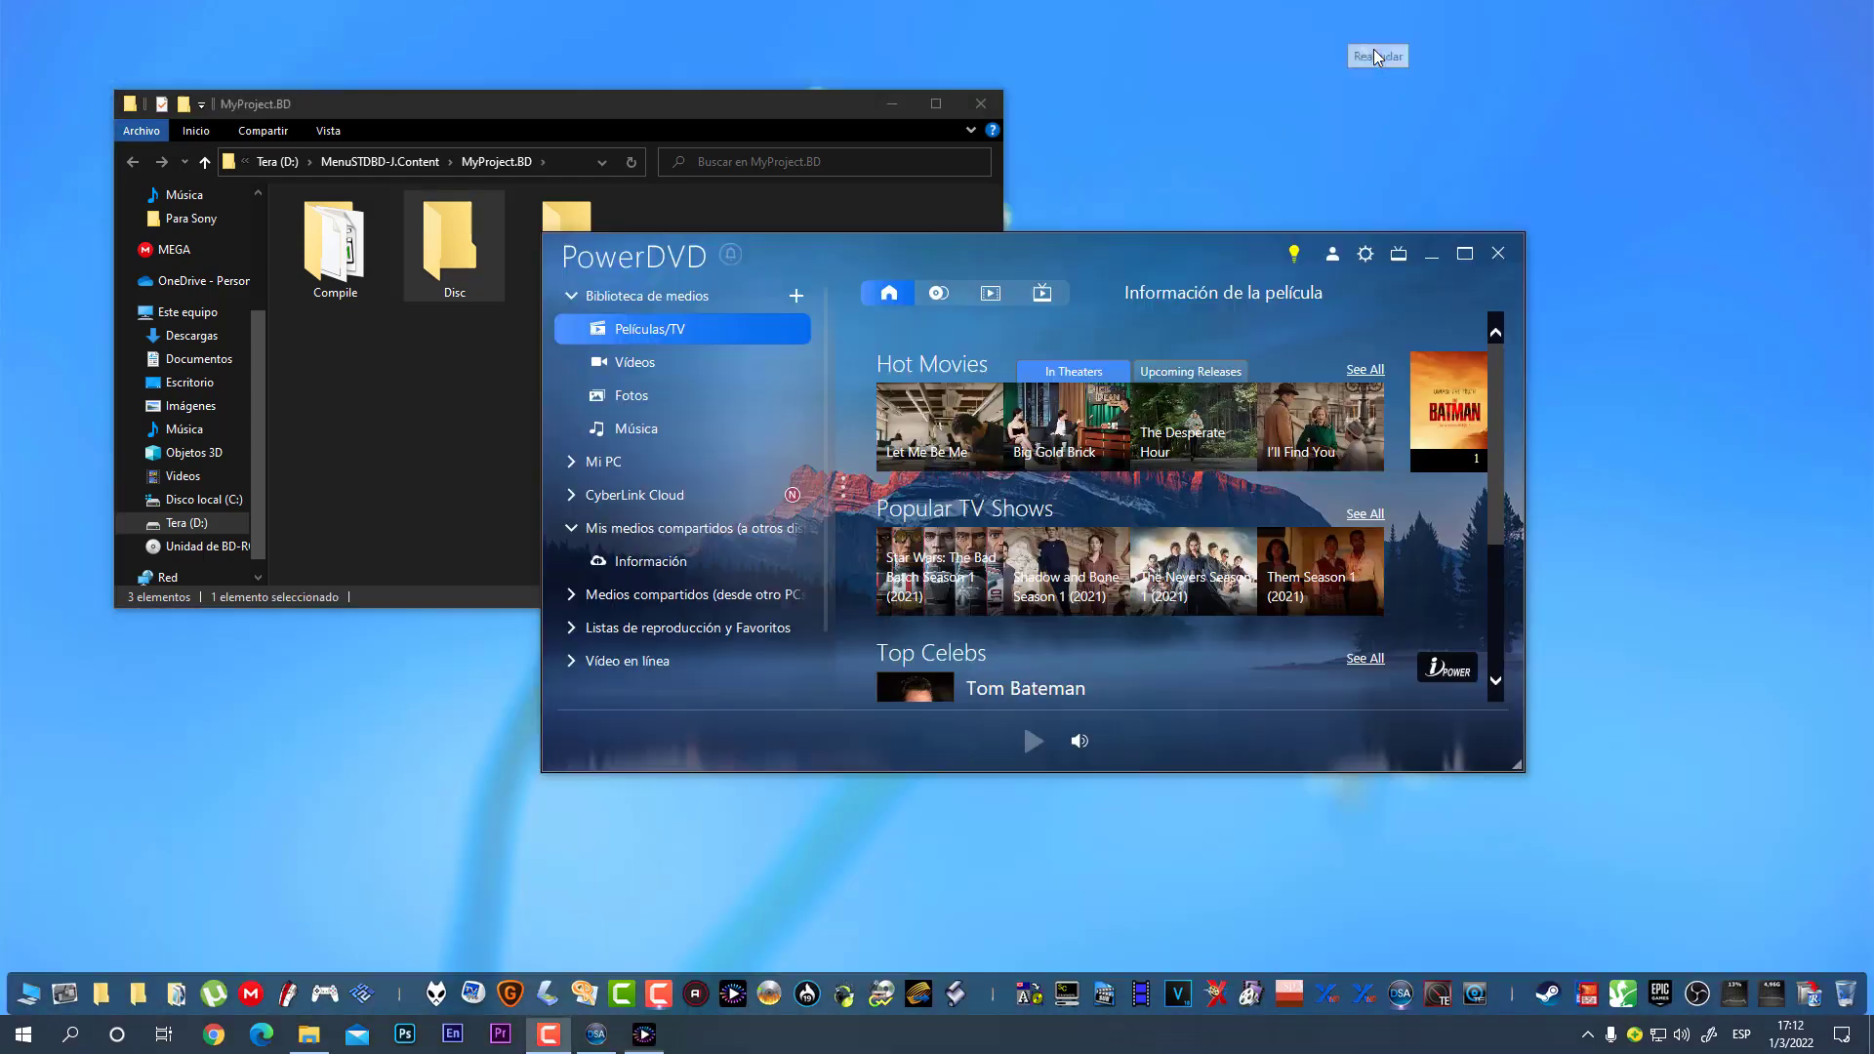
Step: Close PowerDVD and move the MyProject.BD folder window to the middle of the desktop
left_click(1499, 254)
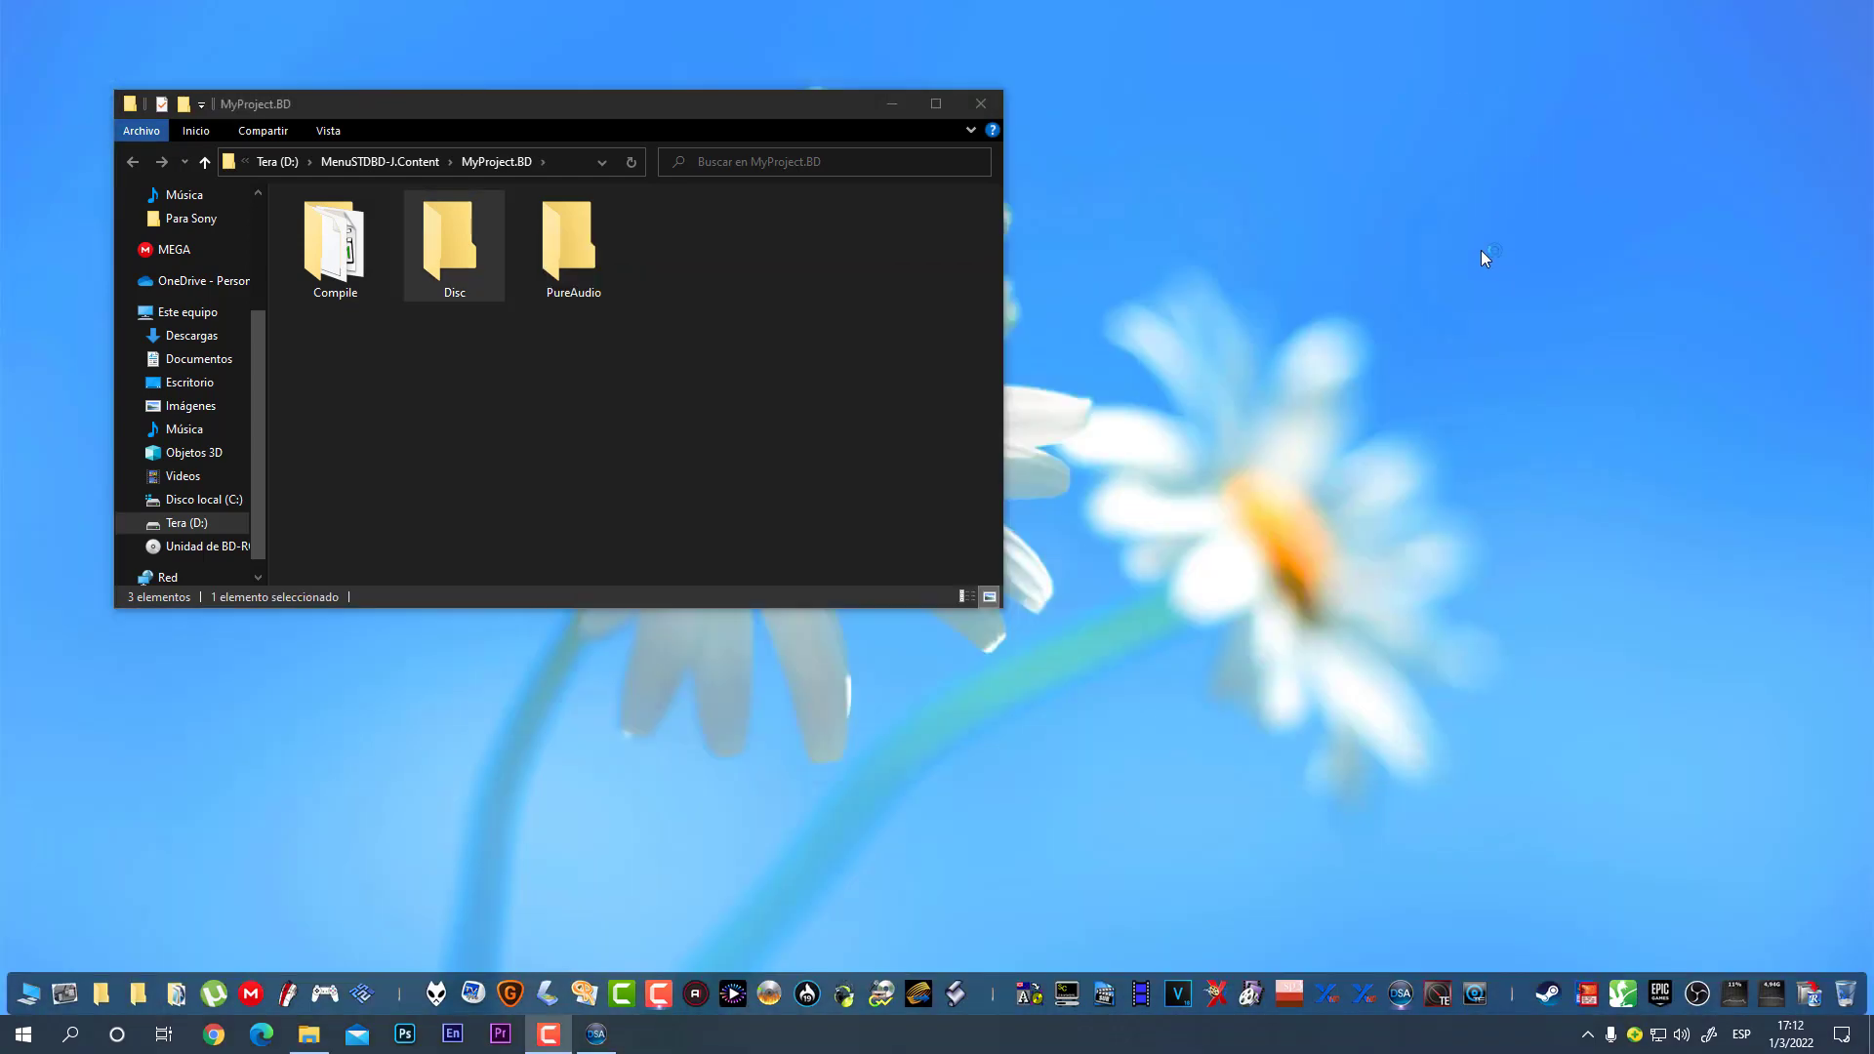
left_click(1001, 257)
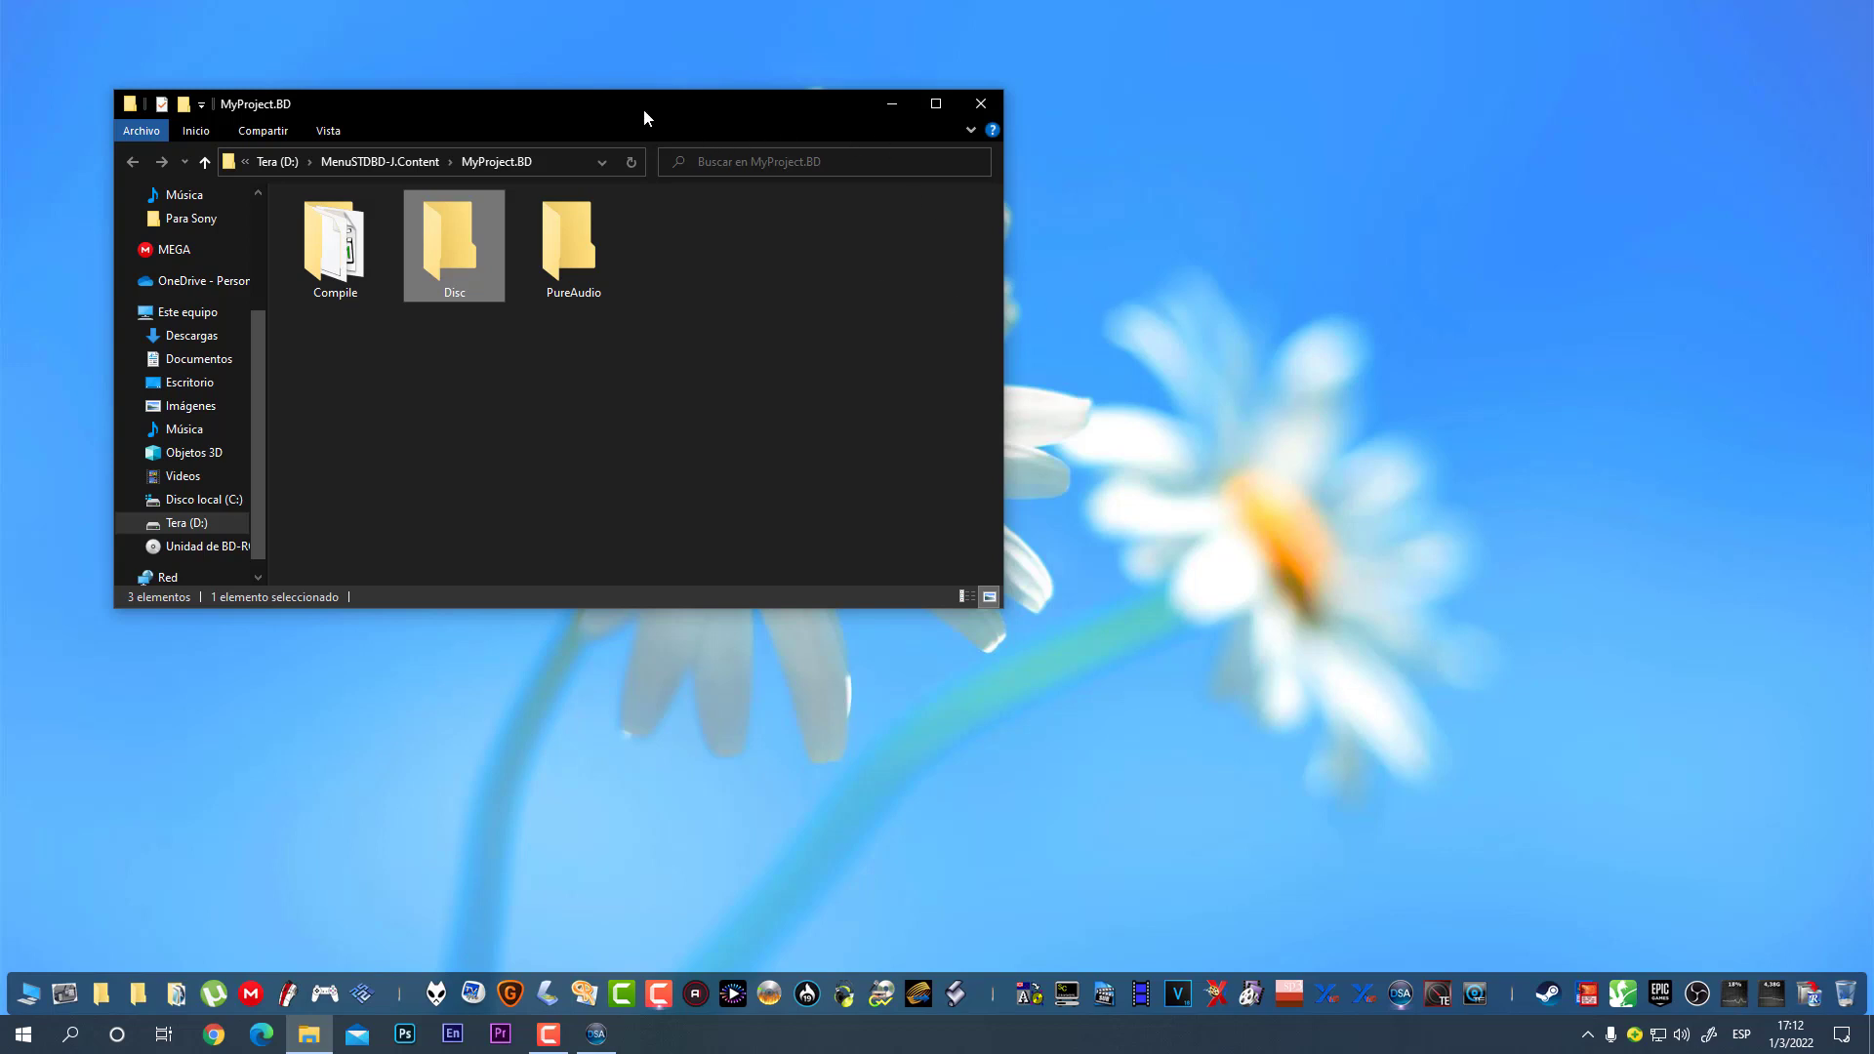
left_click_drag(643, 109, 1079, 248)
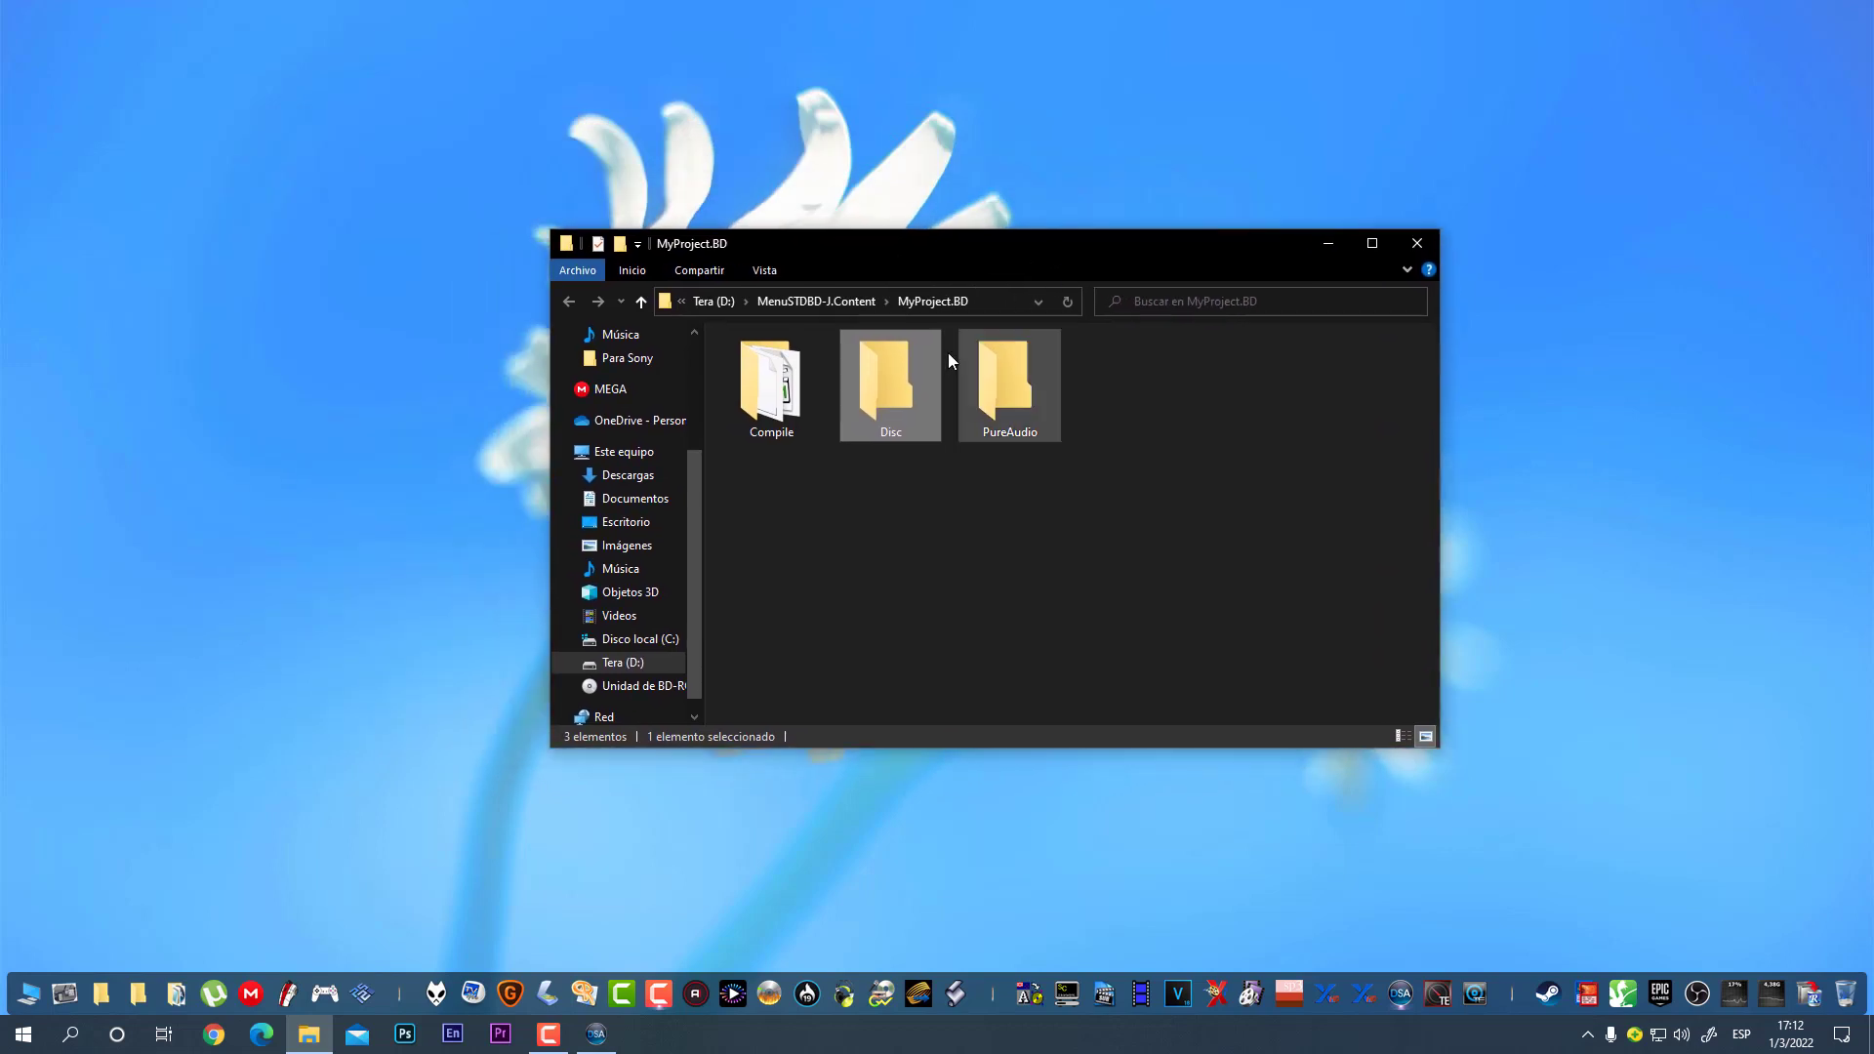
Step: Delete the BDMV and CERTIFICATE folders inside the Disc folder and close the folder window
double_click(894, 387)
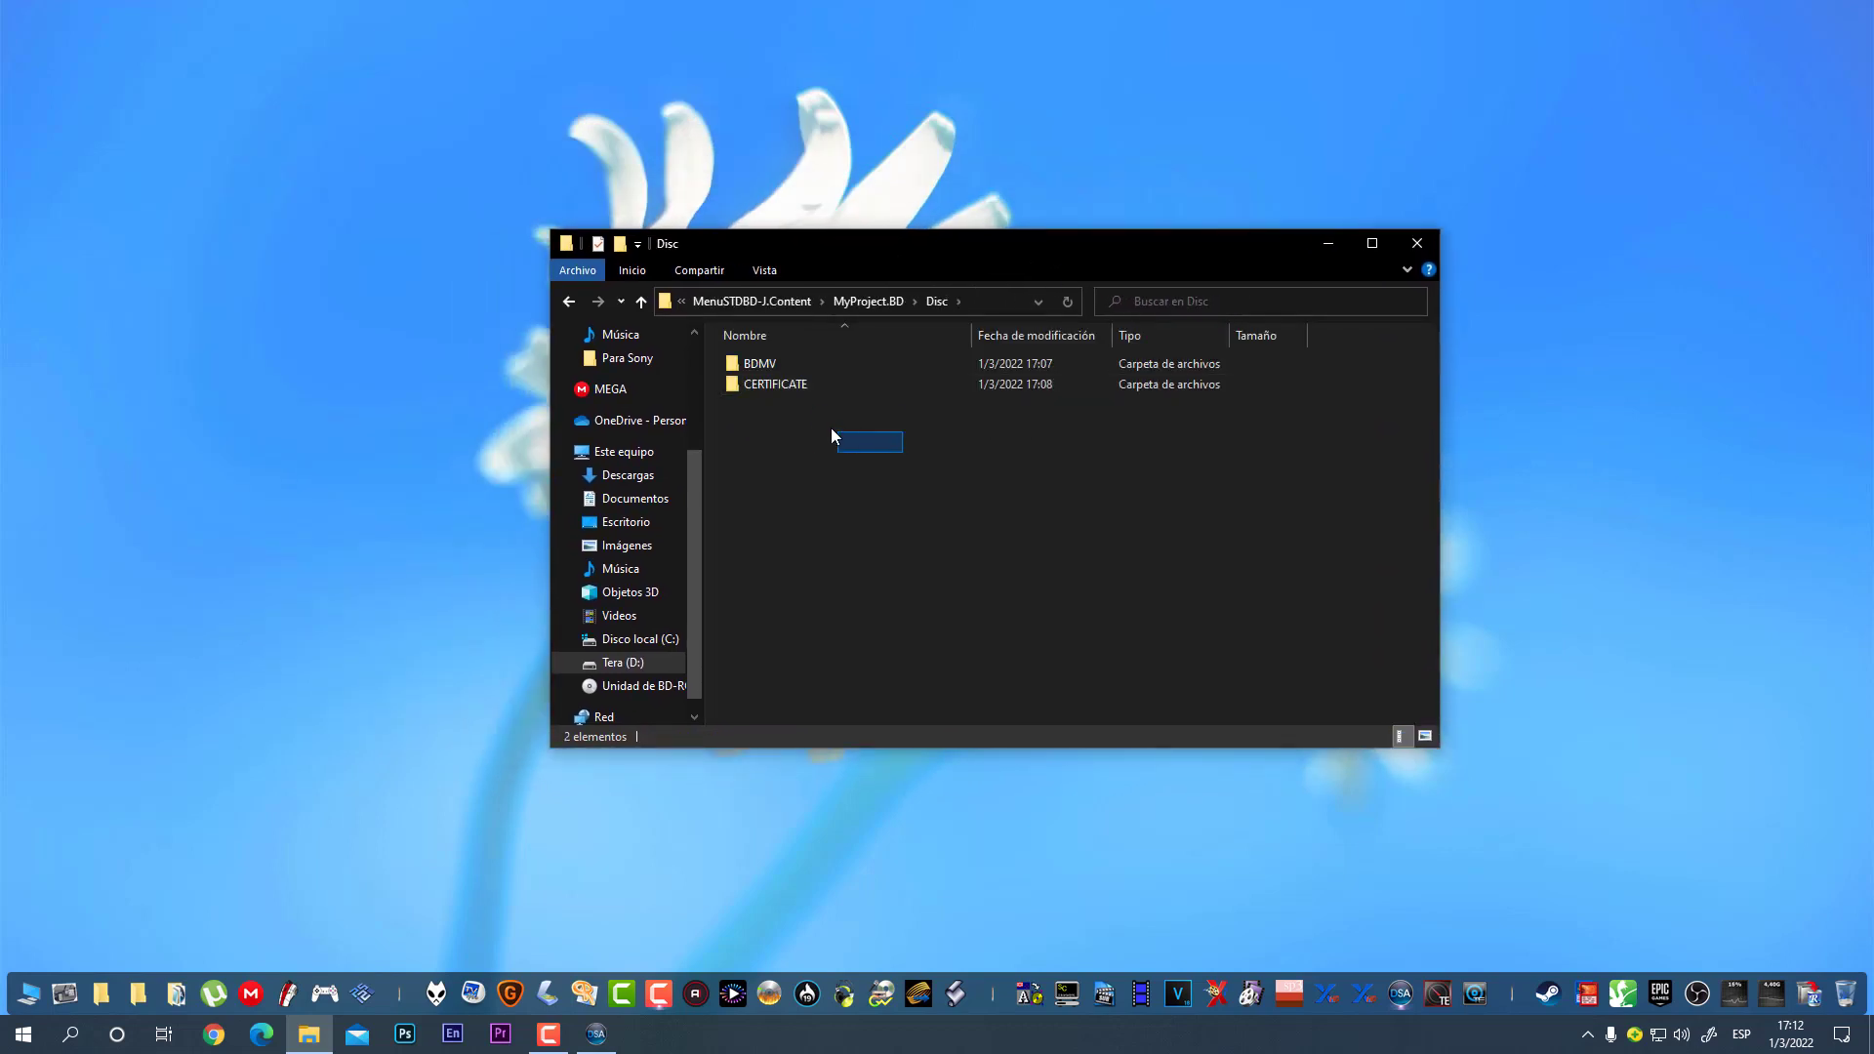
left_click_drag(831, 436, 776, 358)
right_click(775, 357)
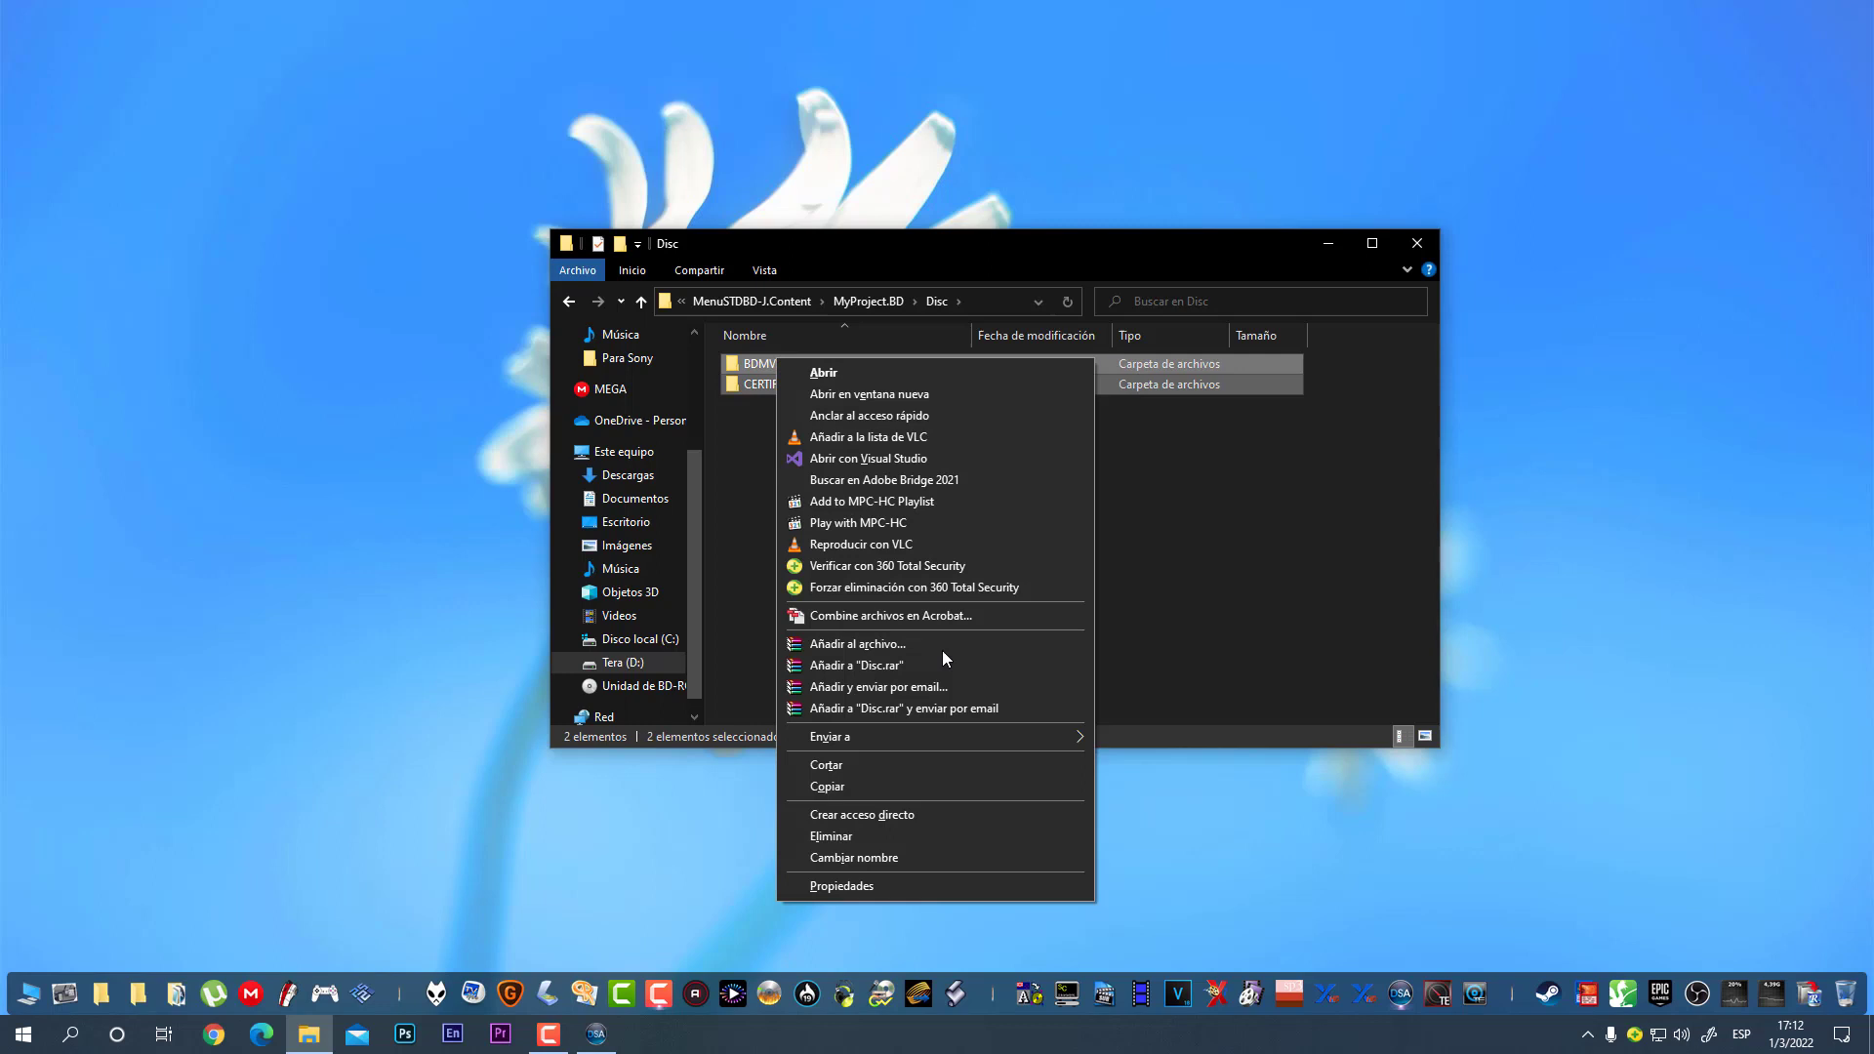
left_click(886, 831)
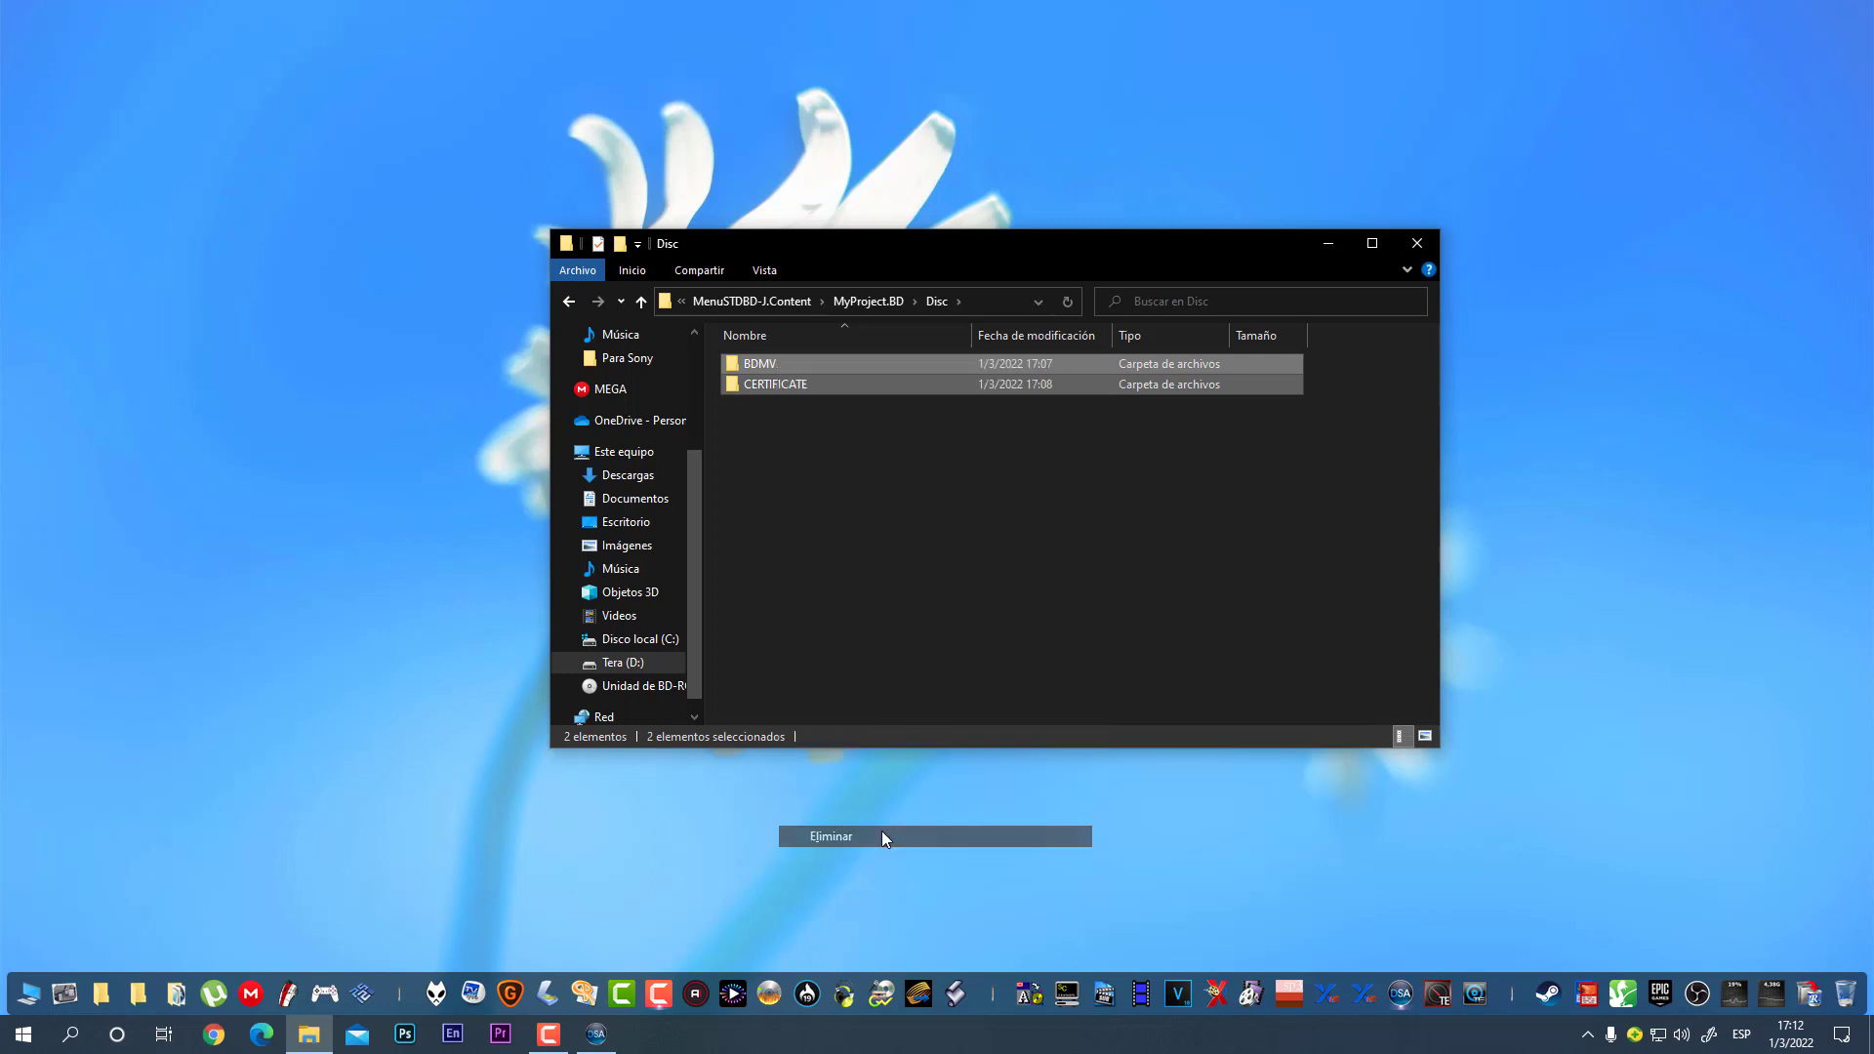
left_click(1407, 246)
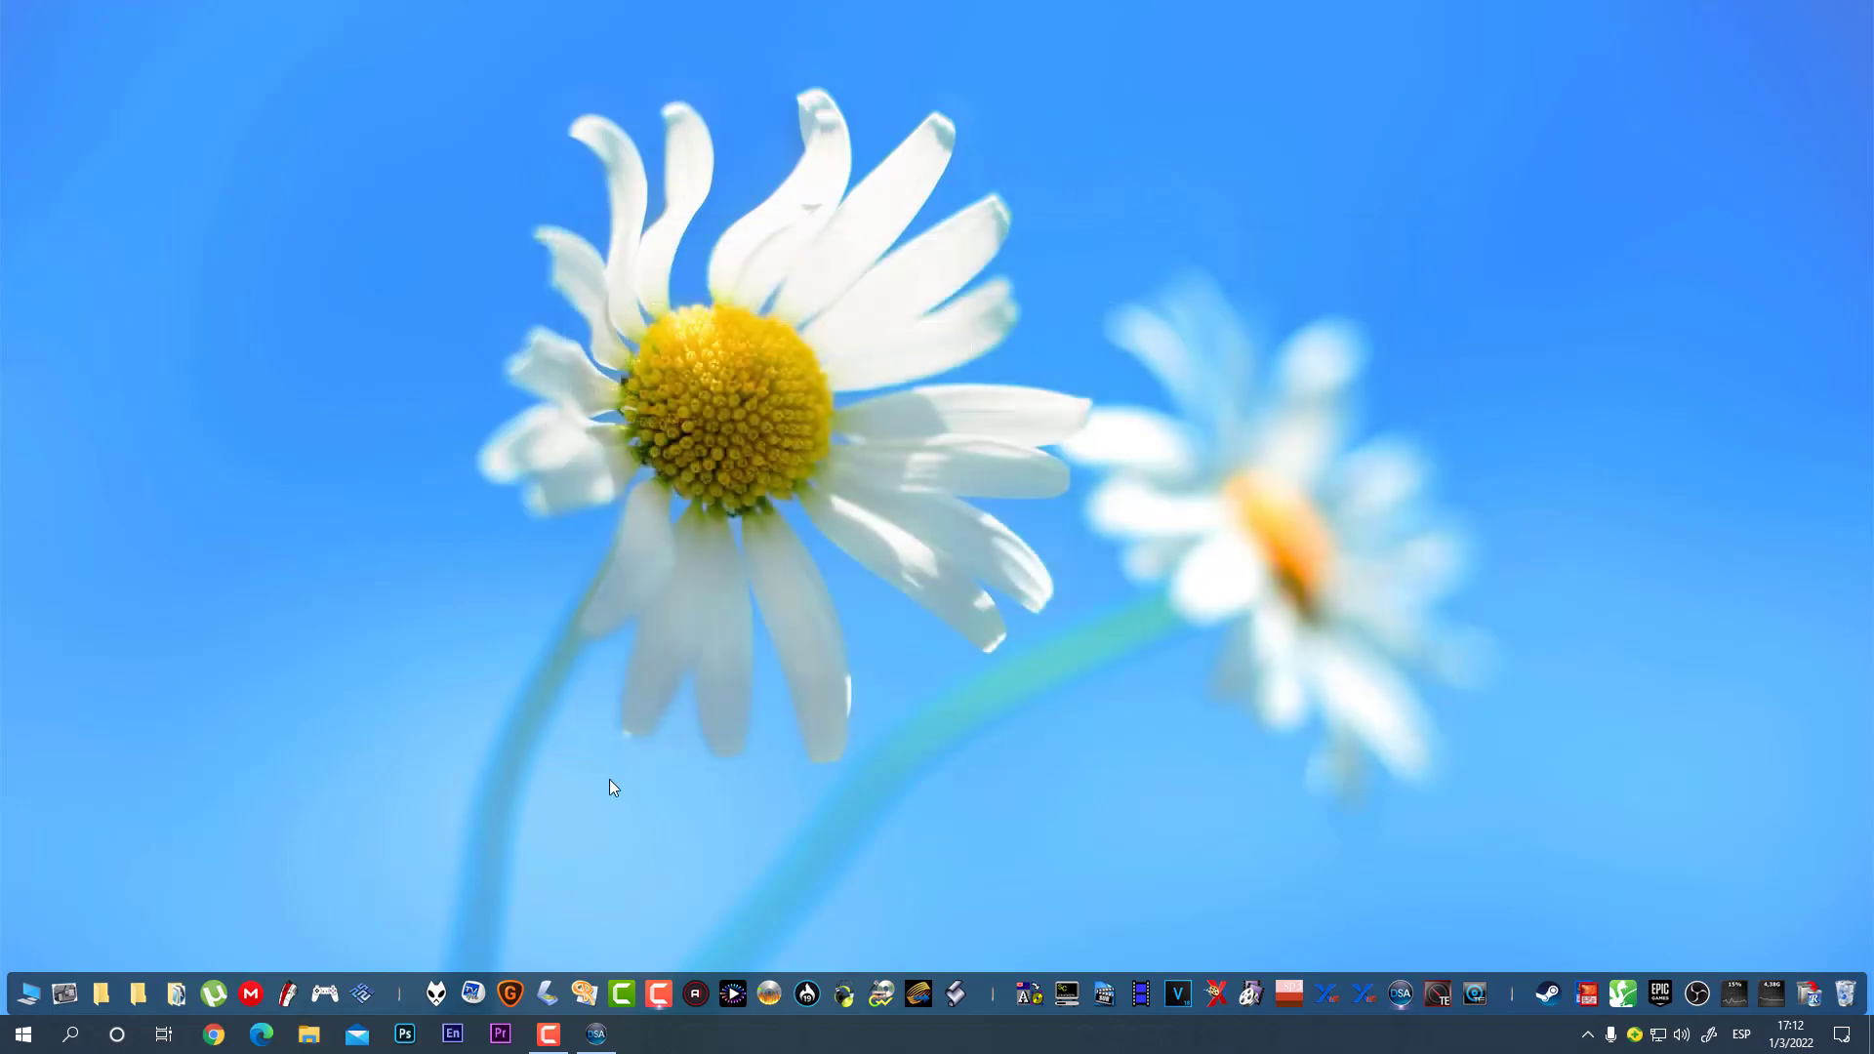
Step: Switch back to DoStudio Authoring and save the MyProject.dsAp project
left_click(596, 1035)
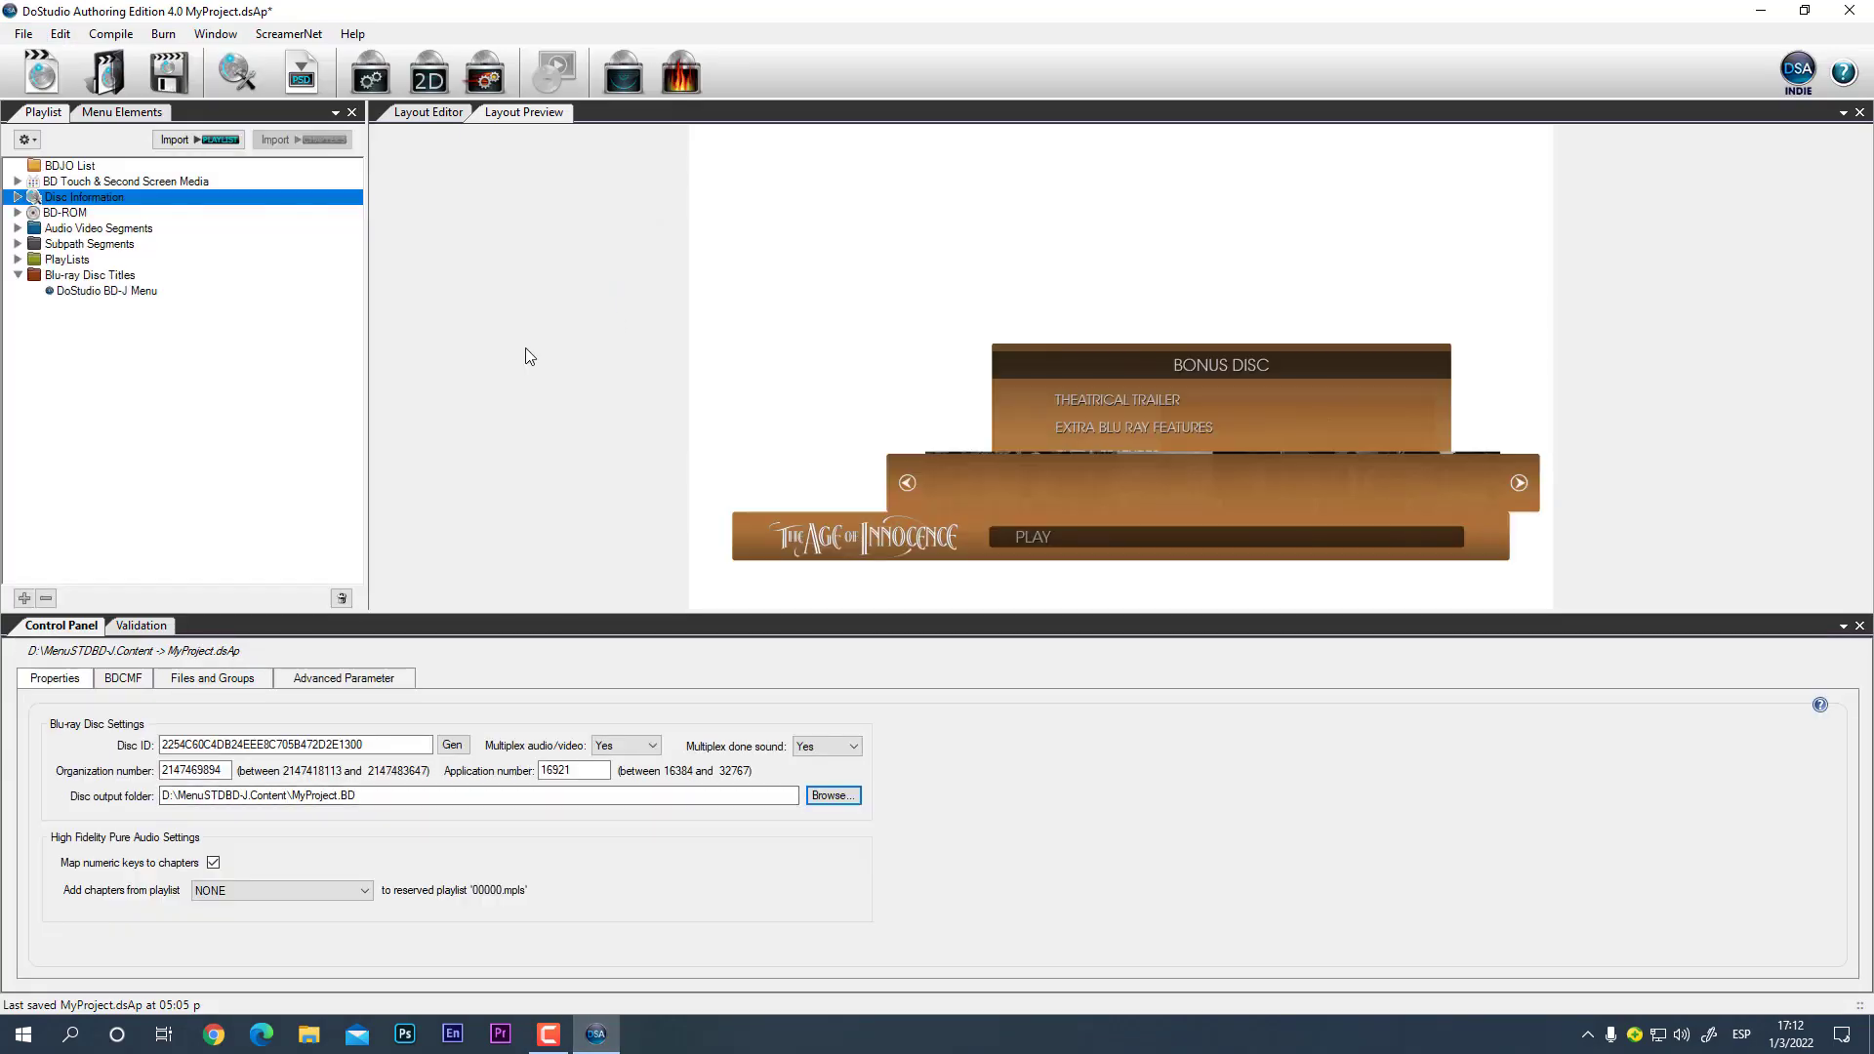
left_click(33, 39)
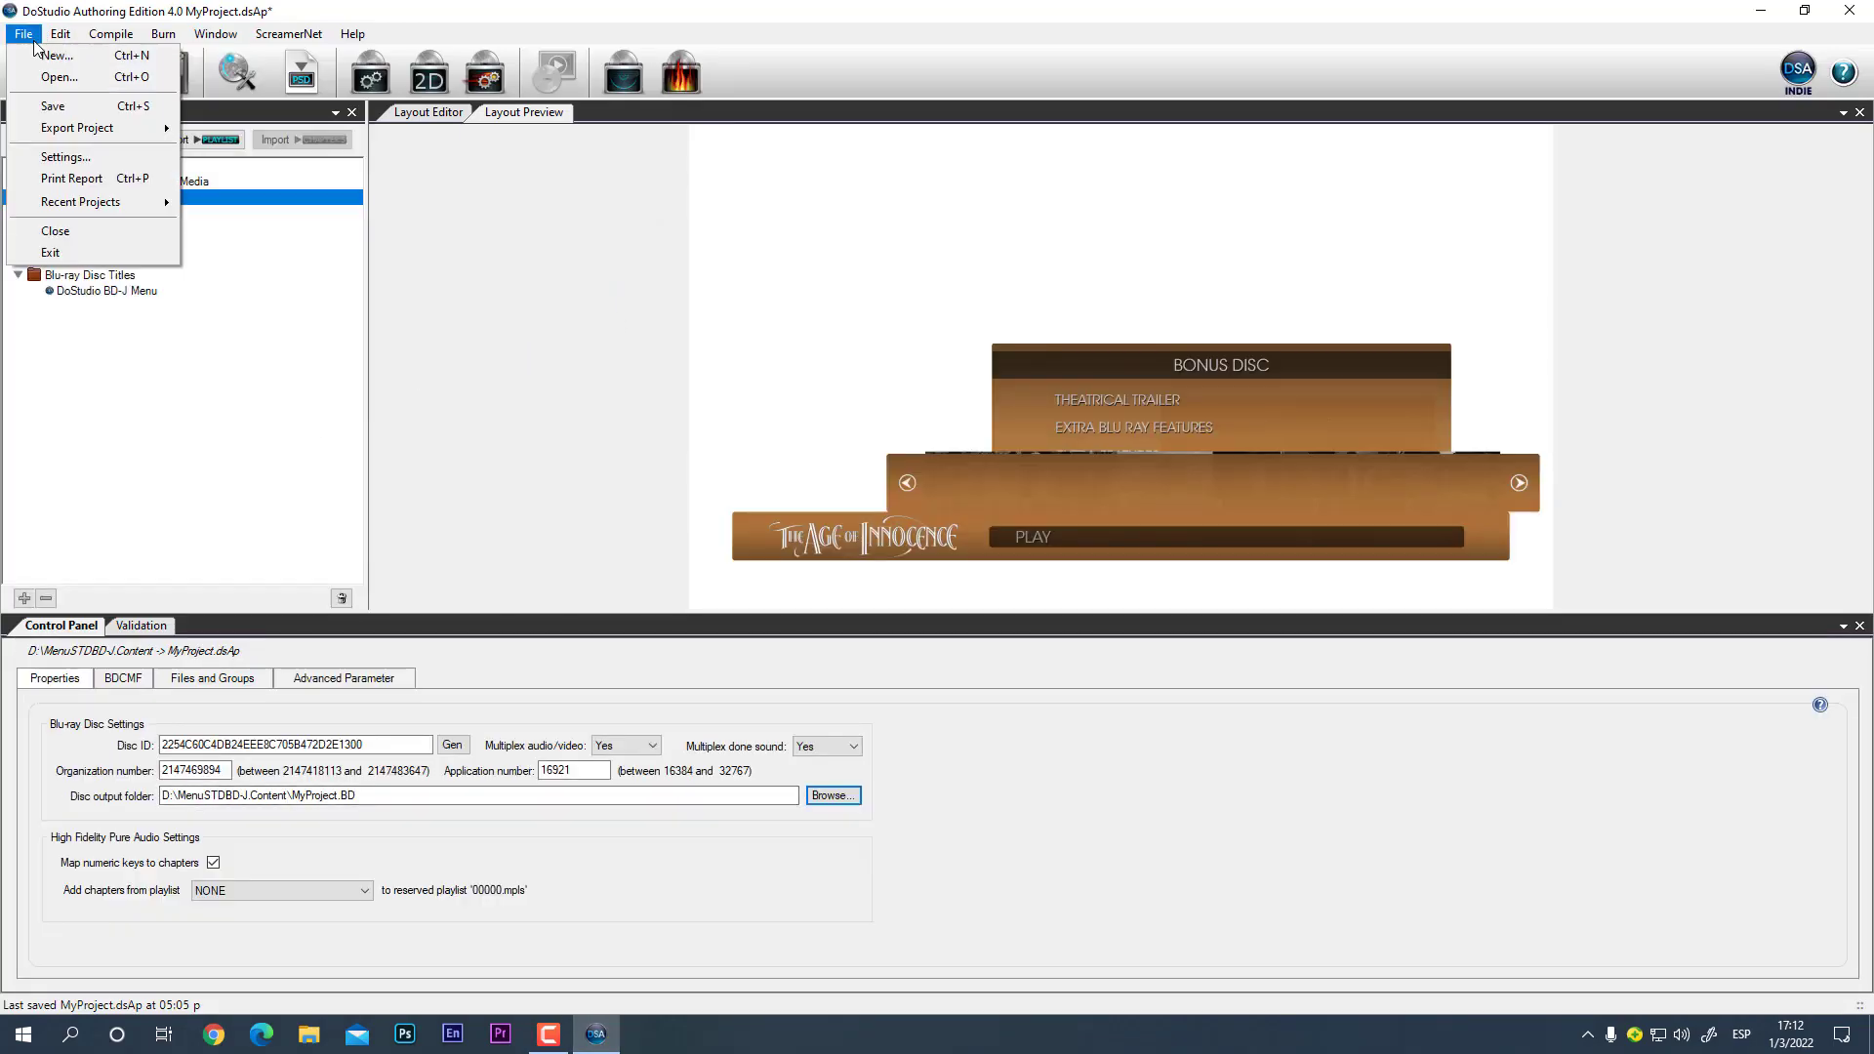
left_click(61, 111)
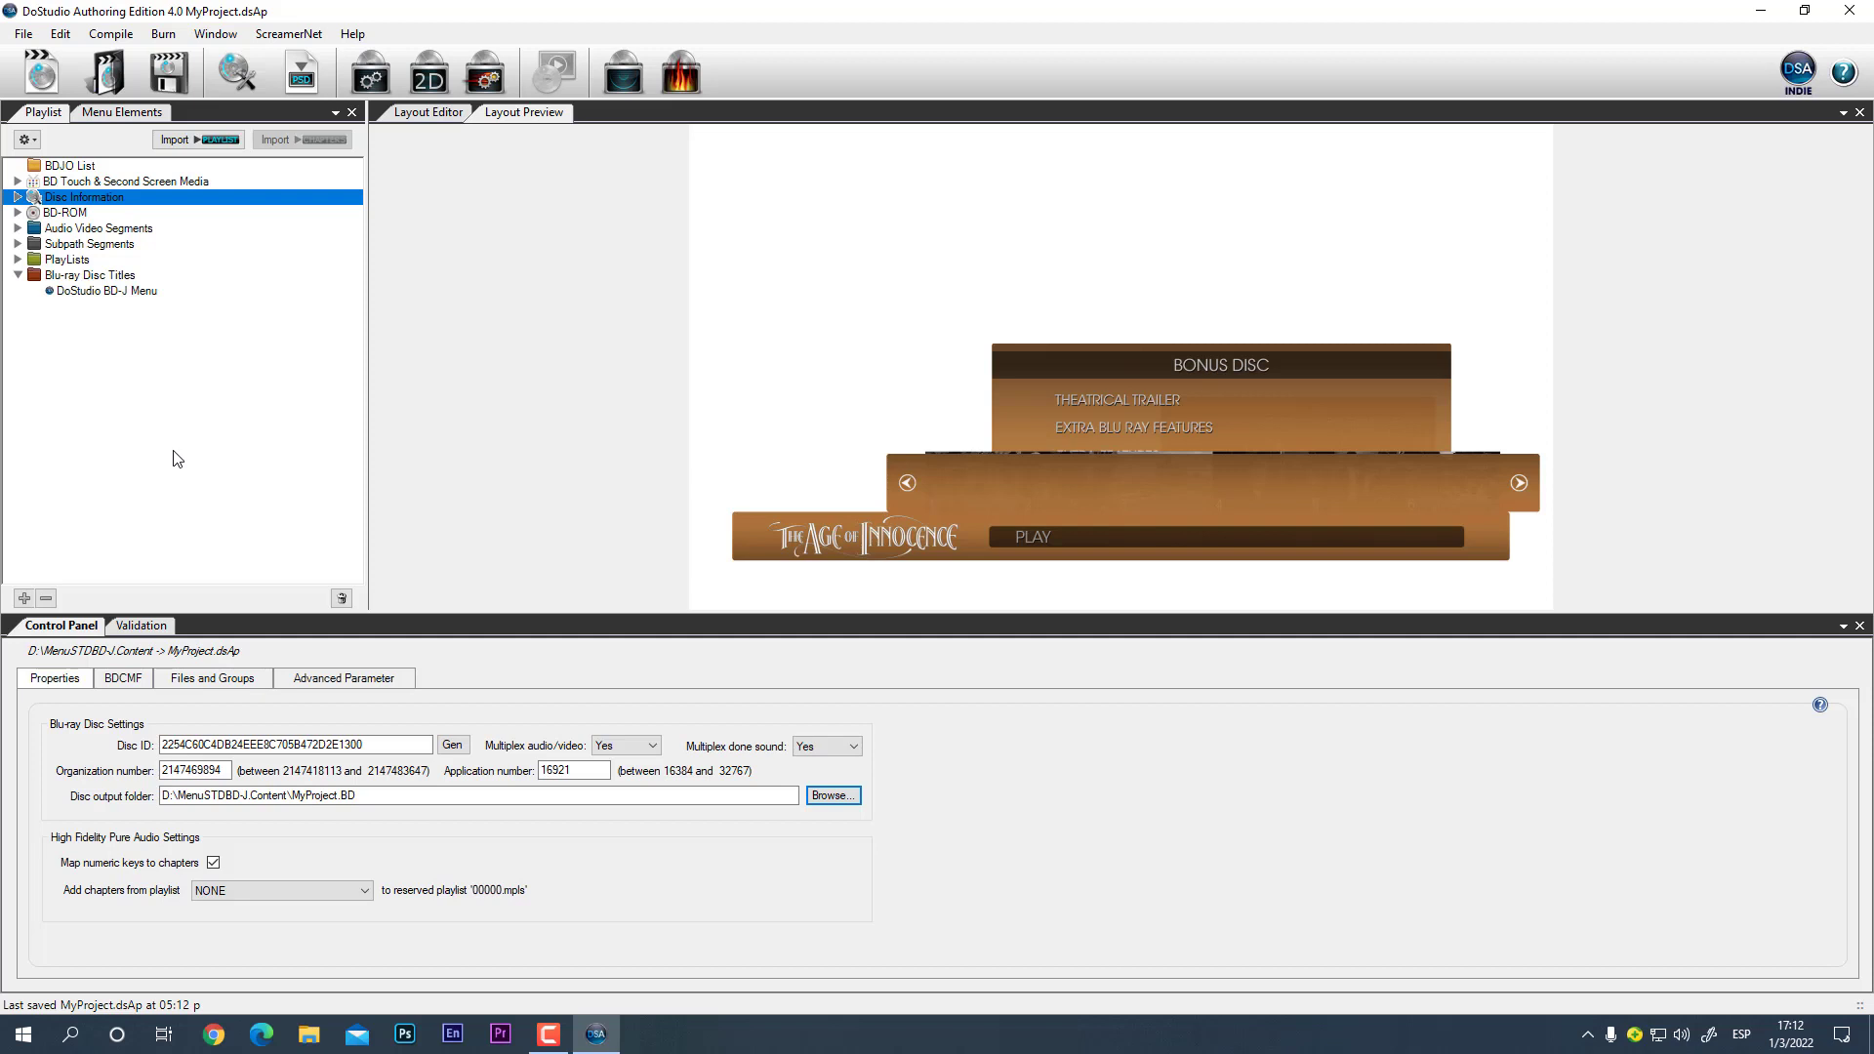
Step: Expand the Popup, Main menu, settings menu and Audio Settings blocks, down to the conditions under the AUD setings button's Down Key
left_click(125, 115)
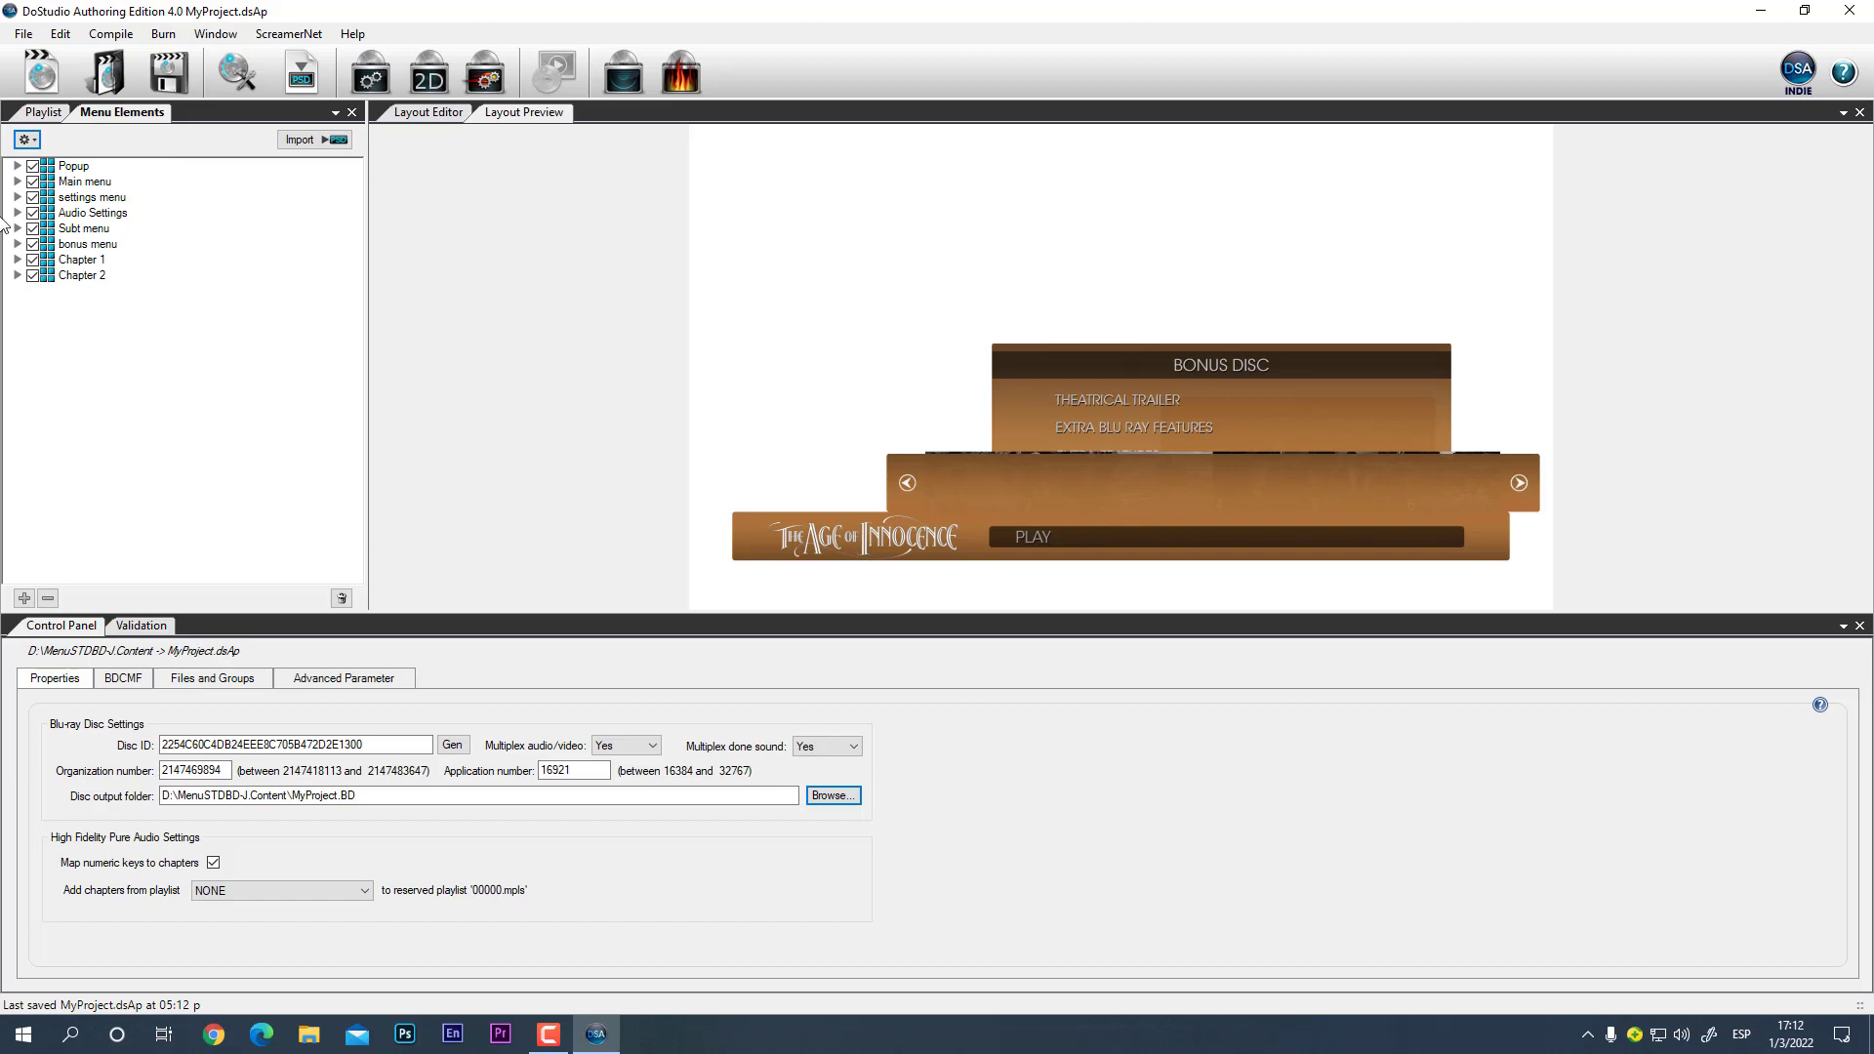
left_click(17, 166)
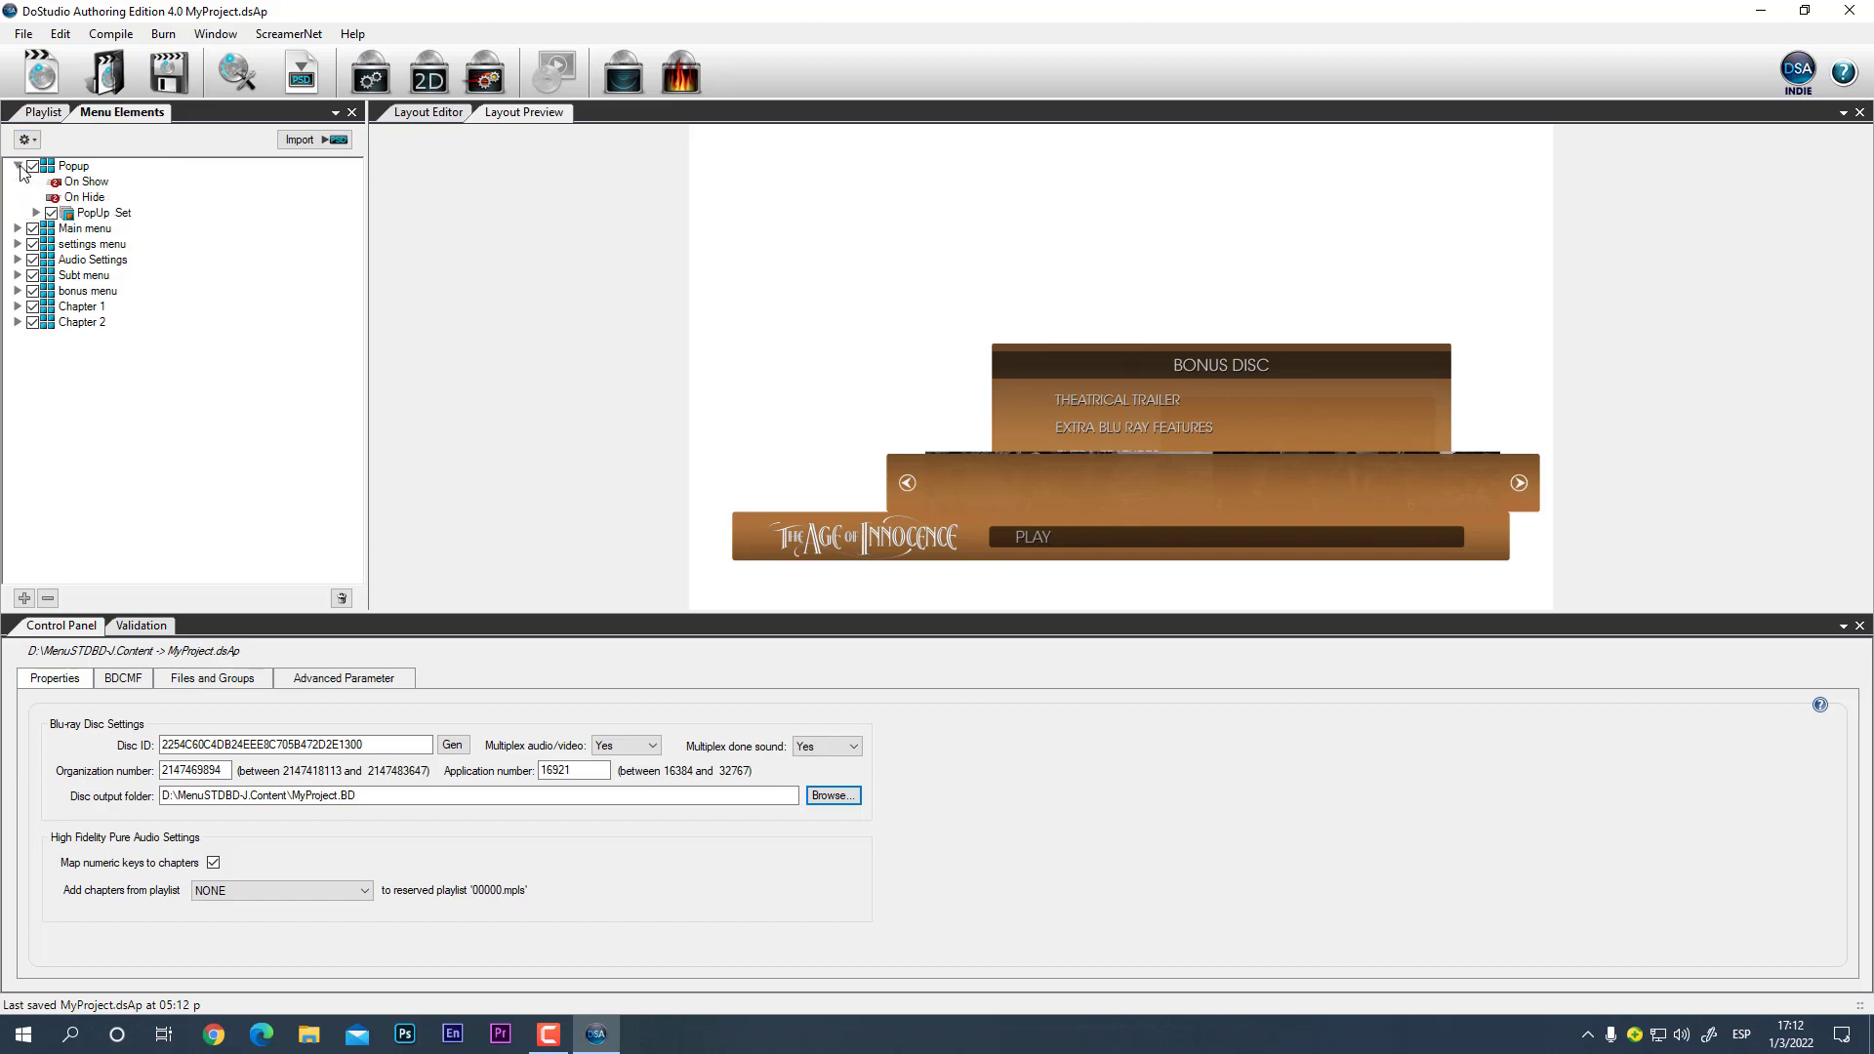
left_click(18, 228)
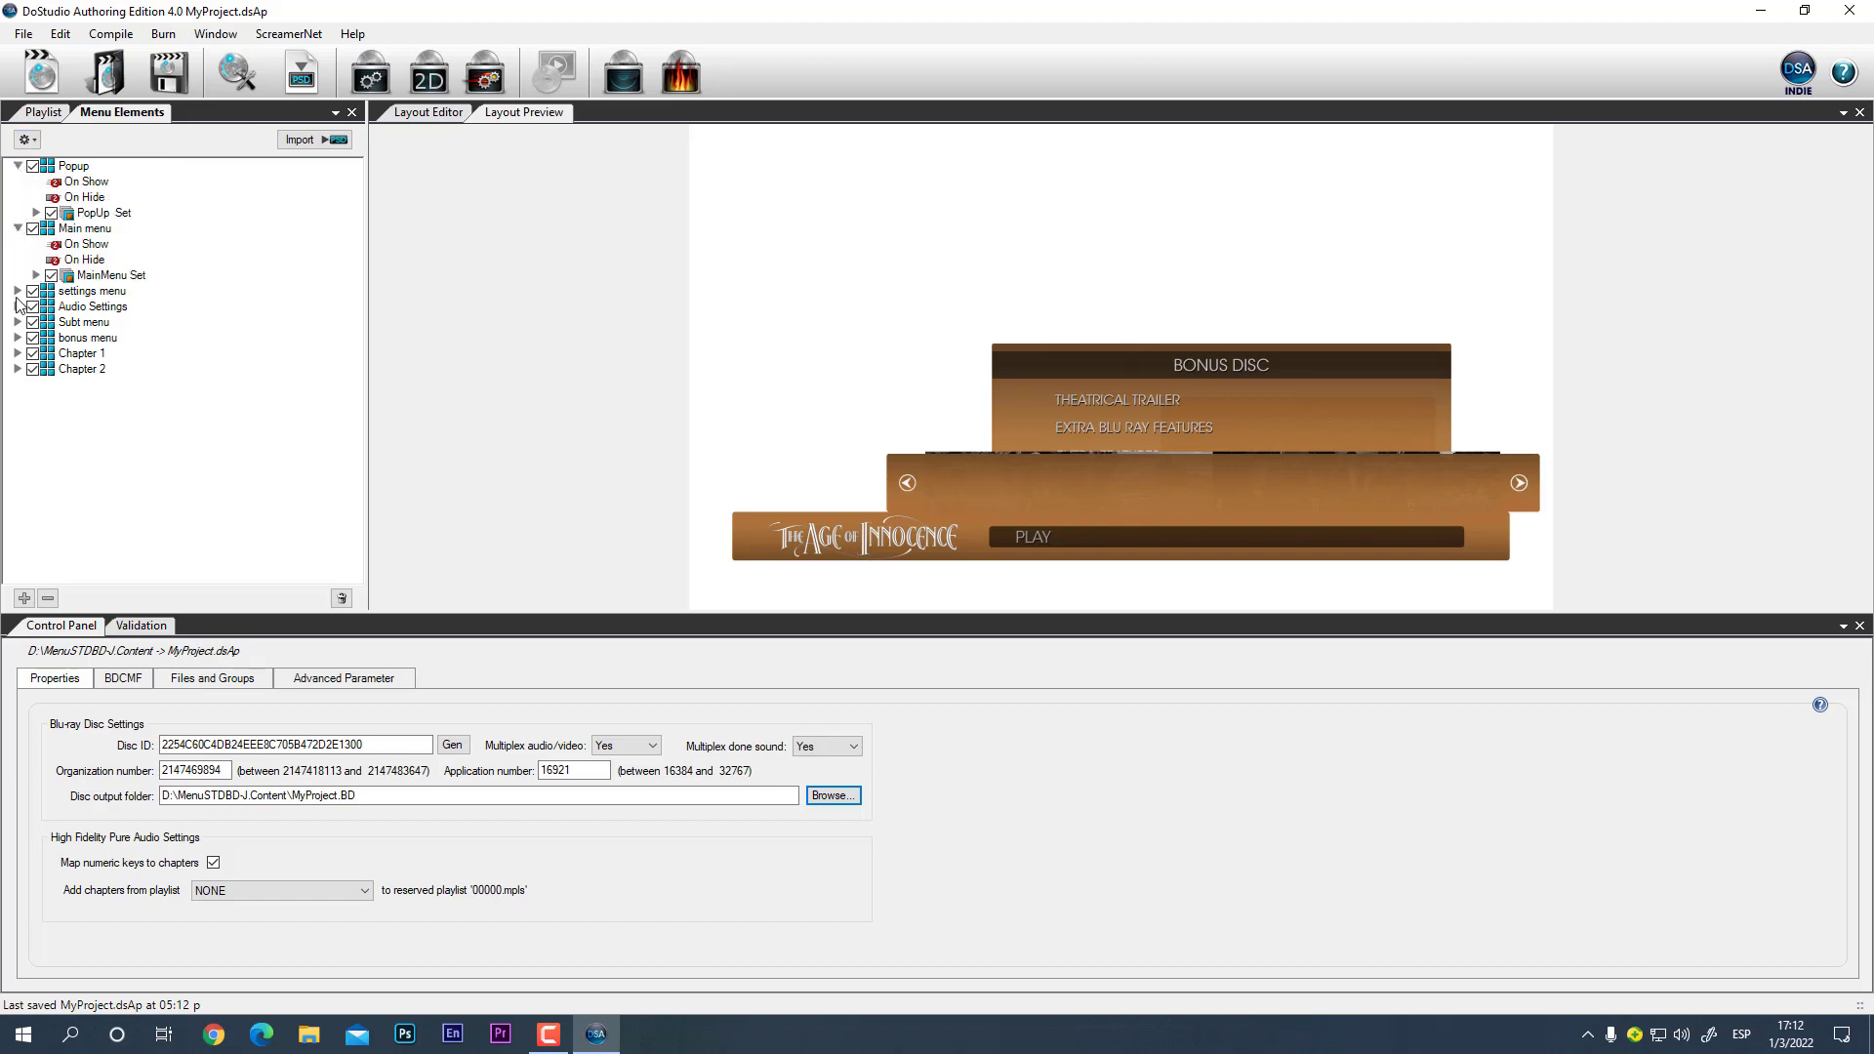
left_click(17, 290)
left_click(19, 355)
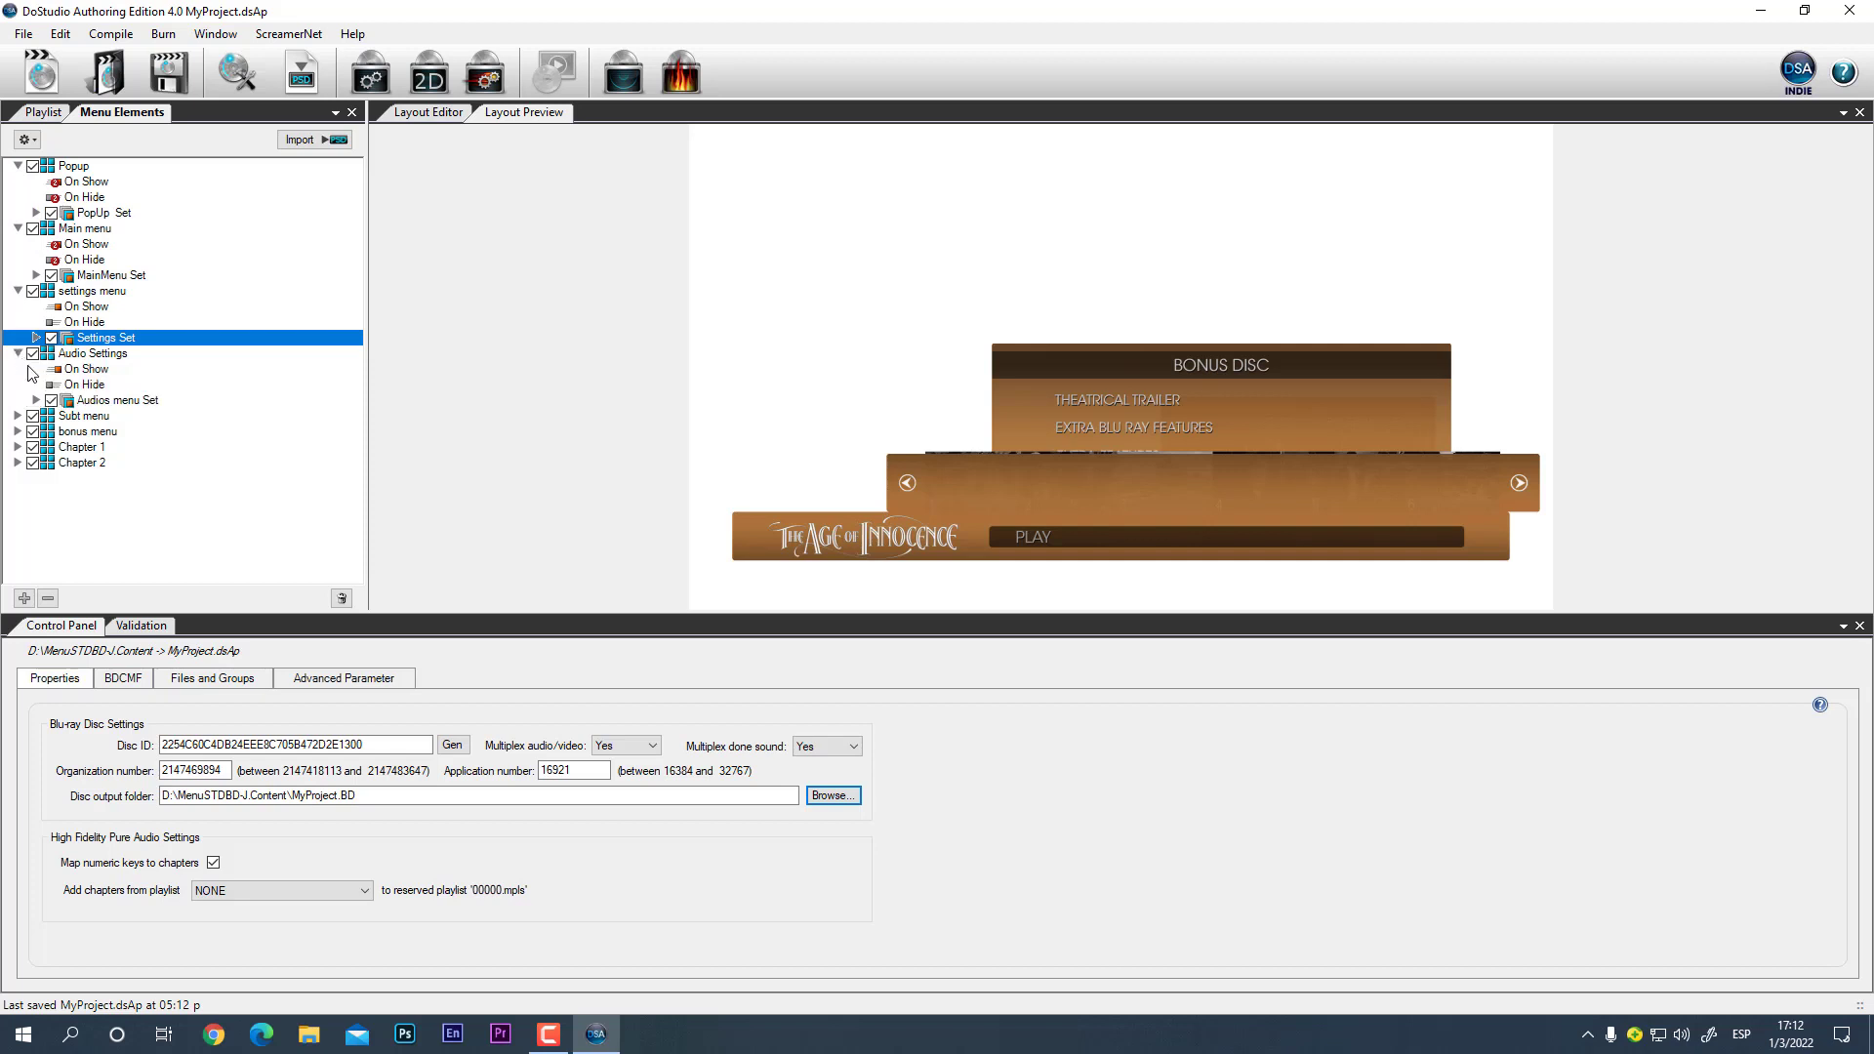
left_click(37, 338)
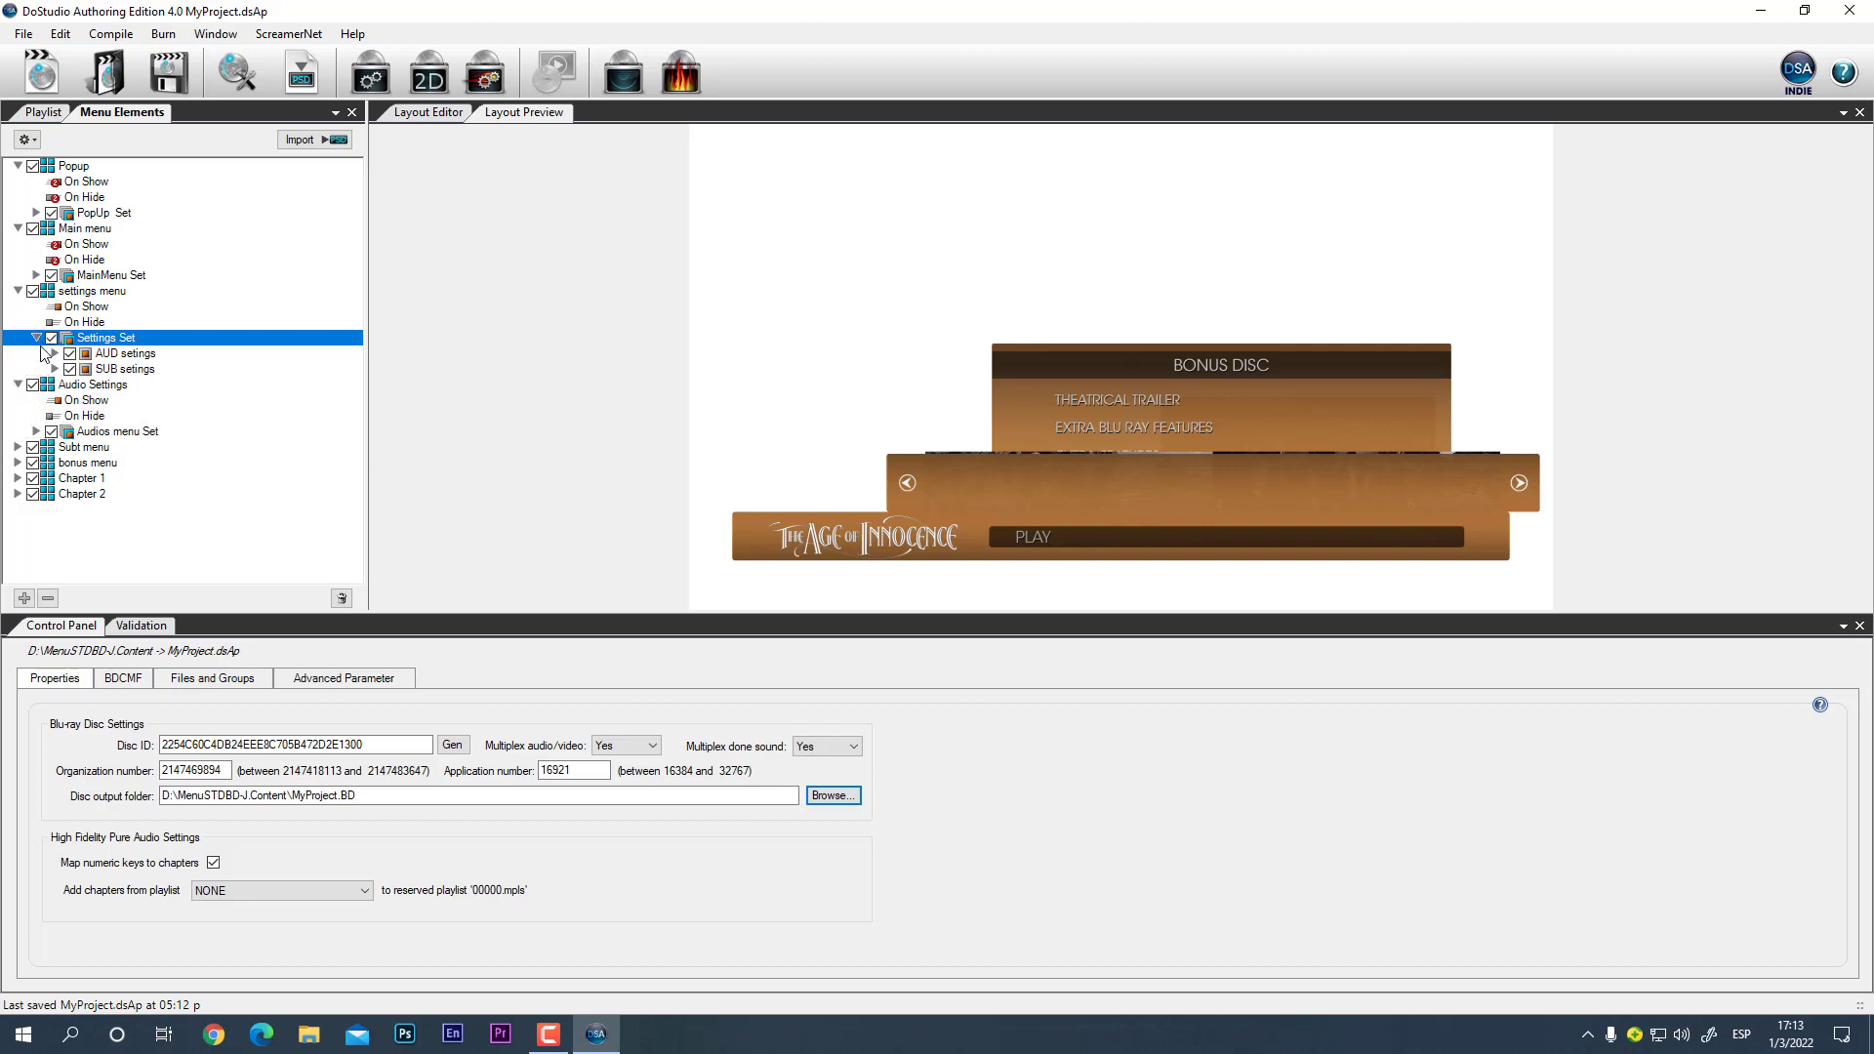
left_click(55, 354)
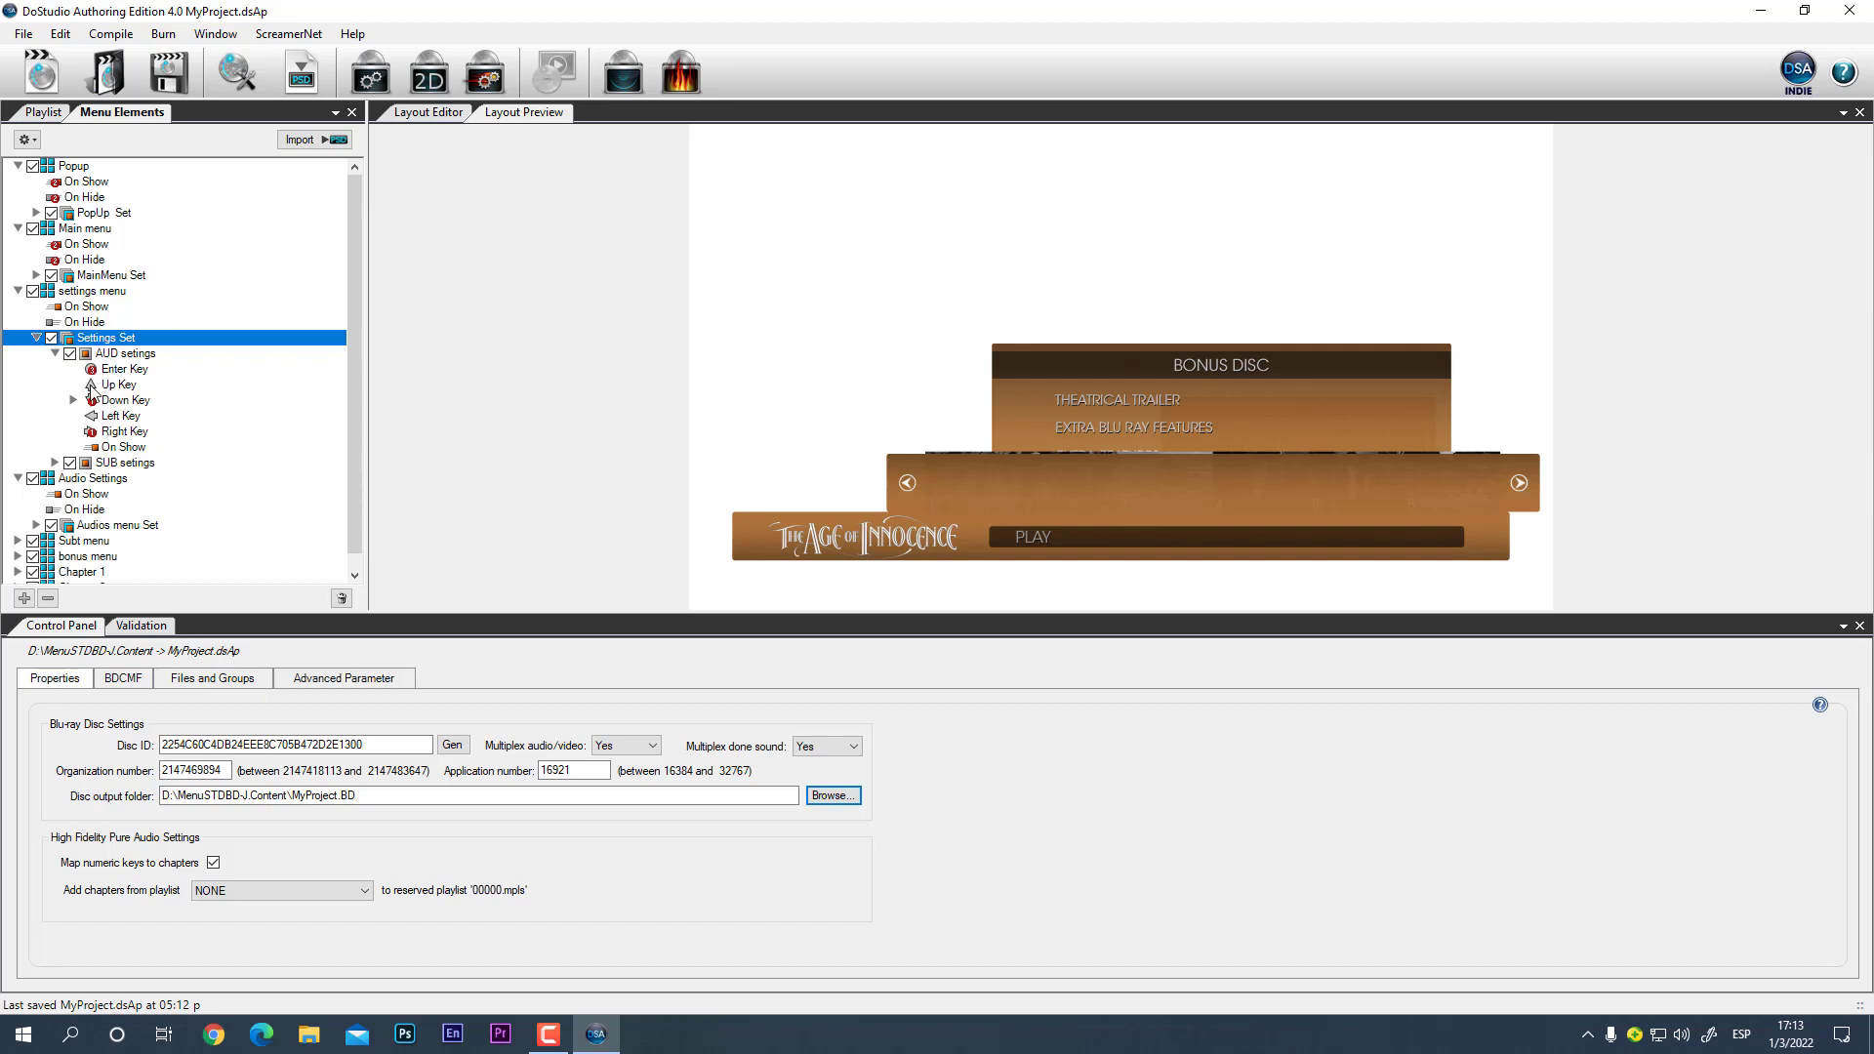
left_click(74, 400)
left_click(92, 416)
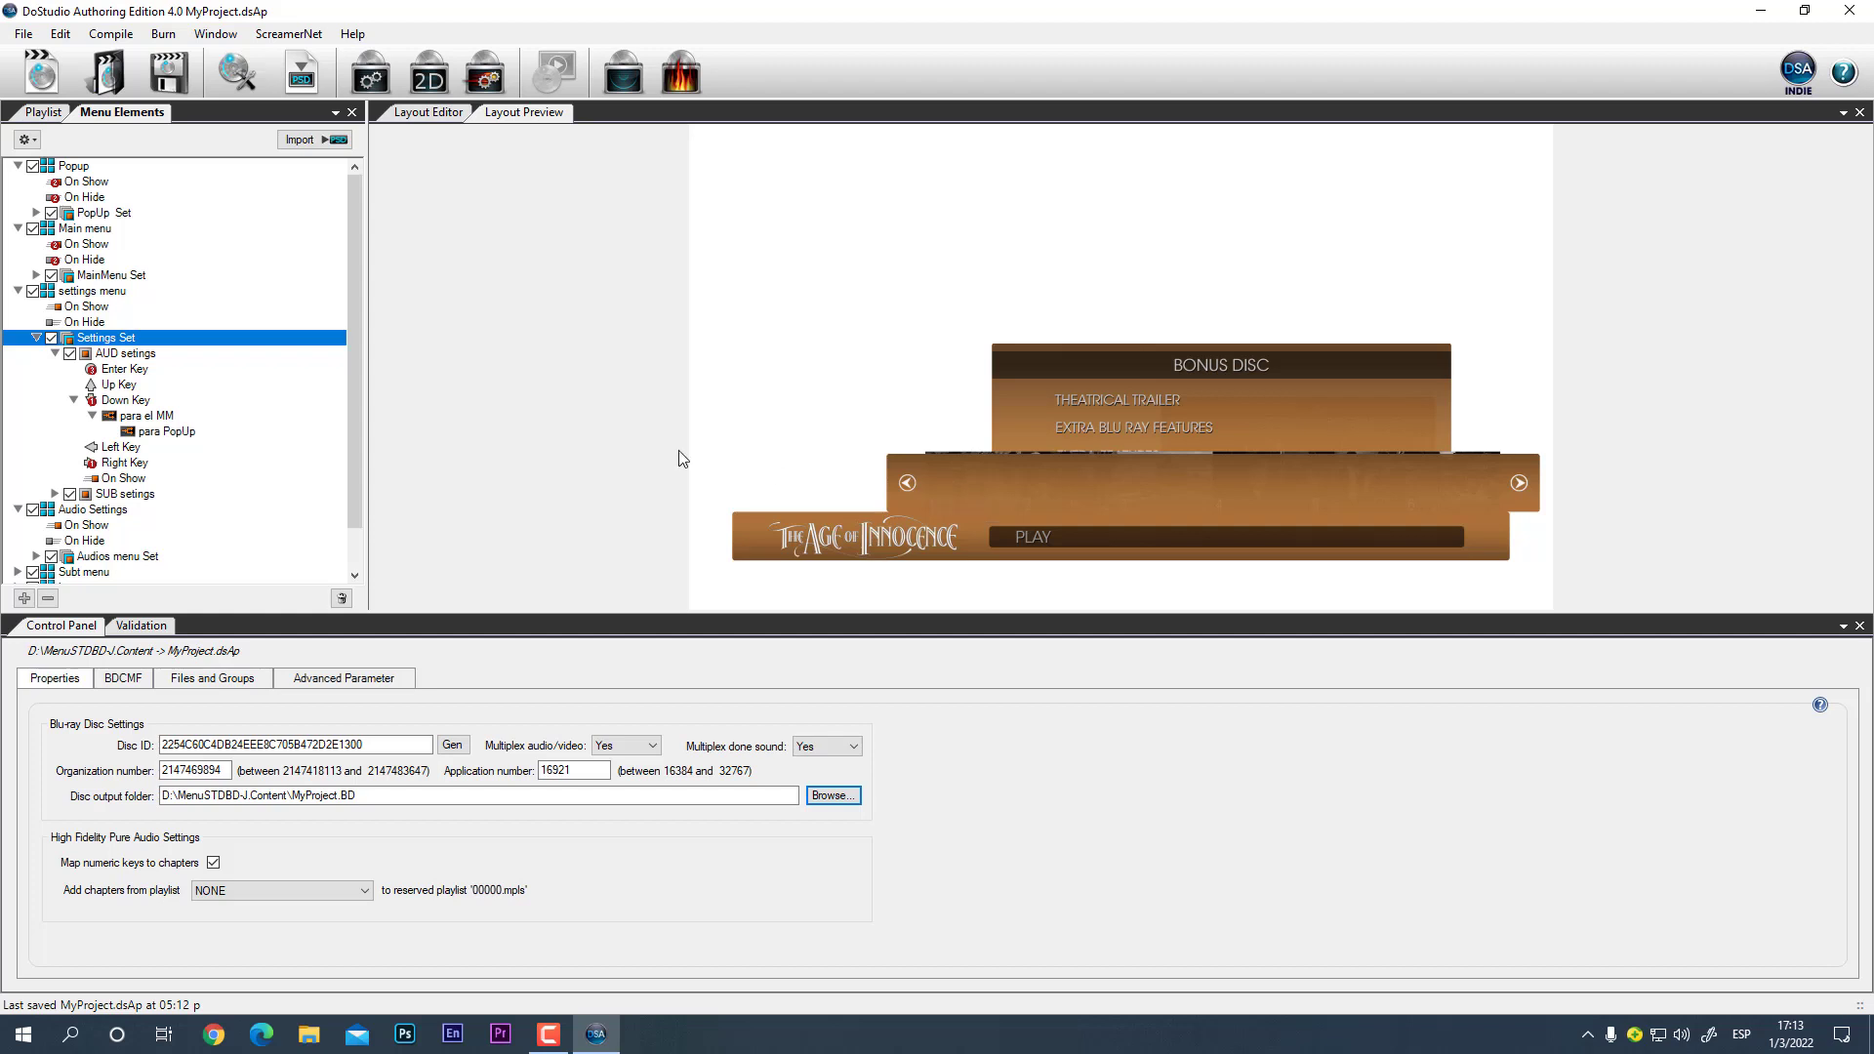
Step: Review the Play Sound, Hide Menu Block and Show Menu Block actions of the AUD setings button's Enter Key event
left_click(125, 370)
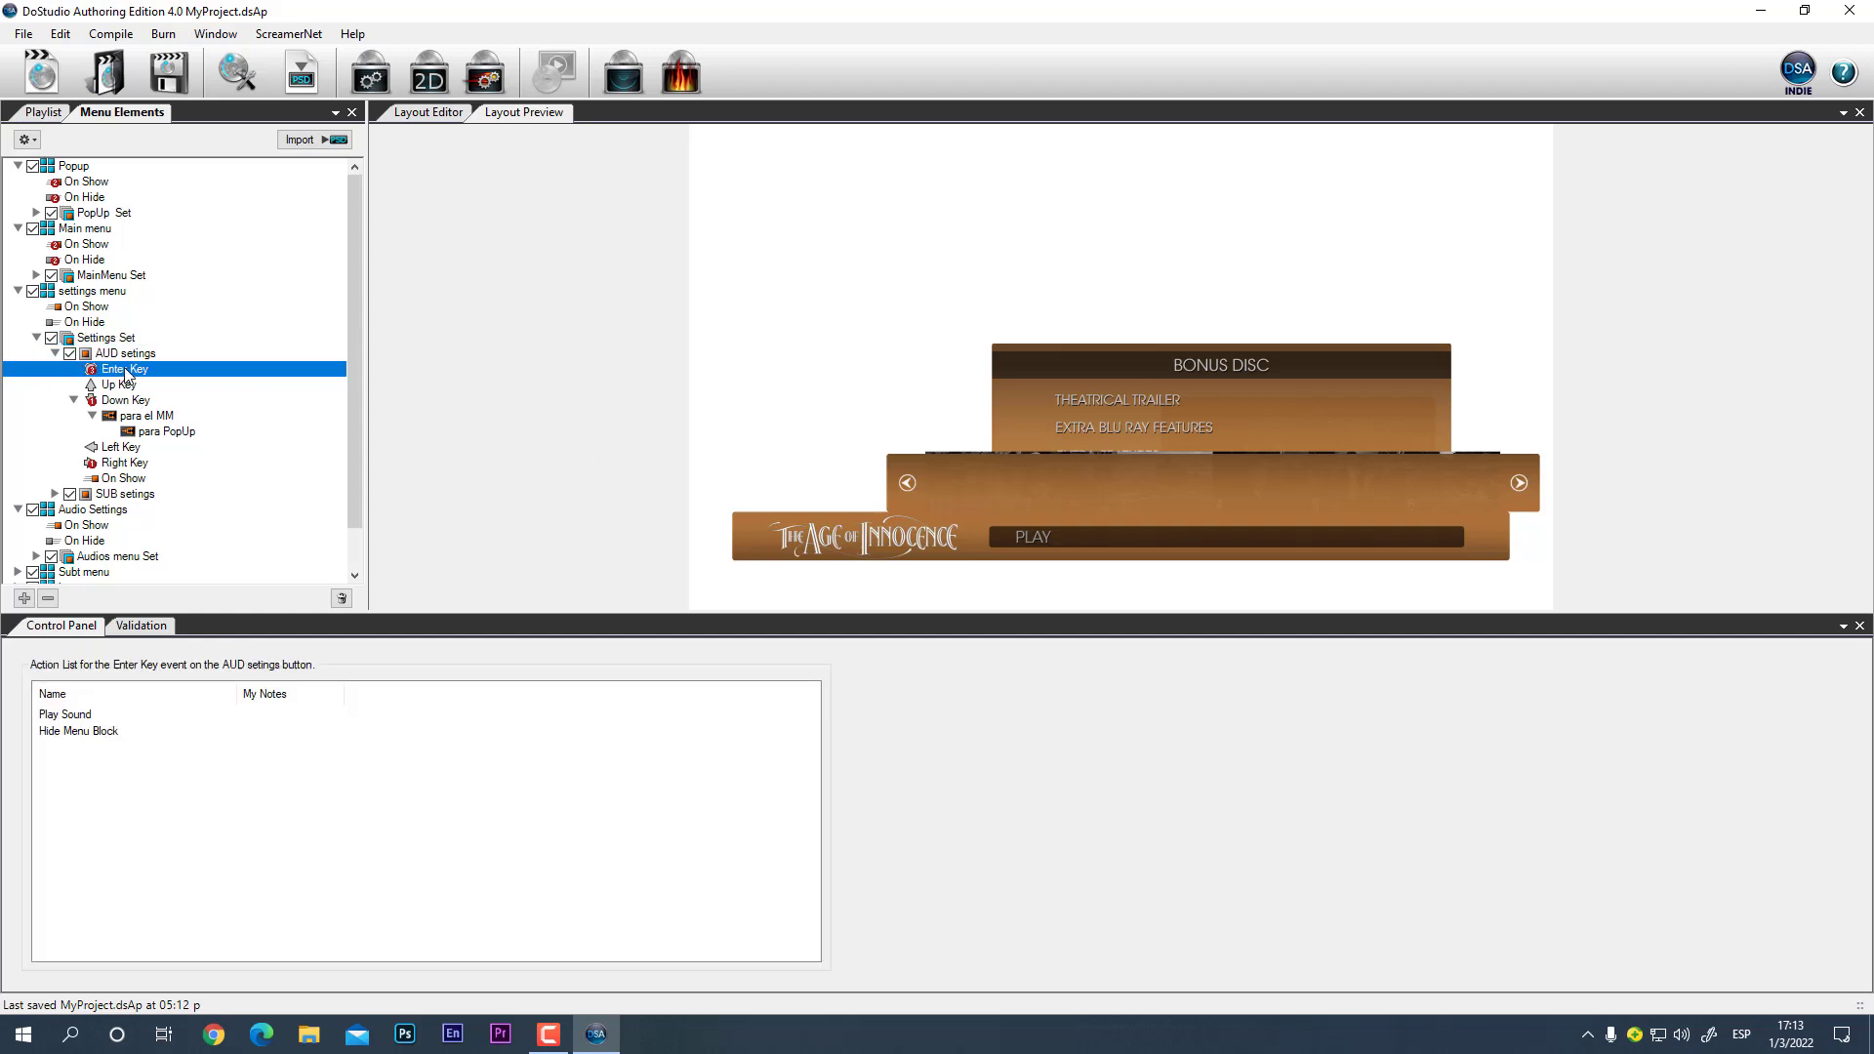
left_click(78, 721)
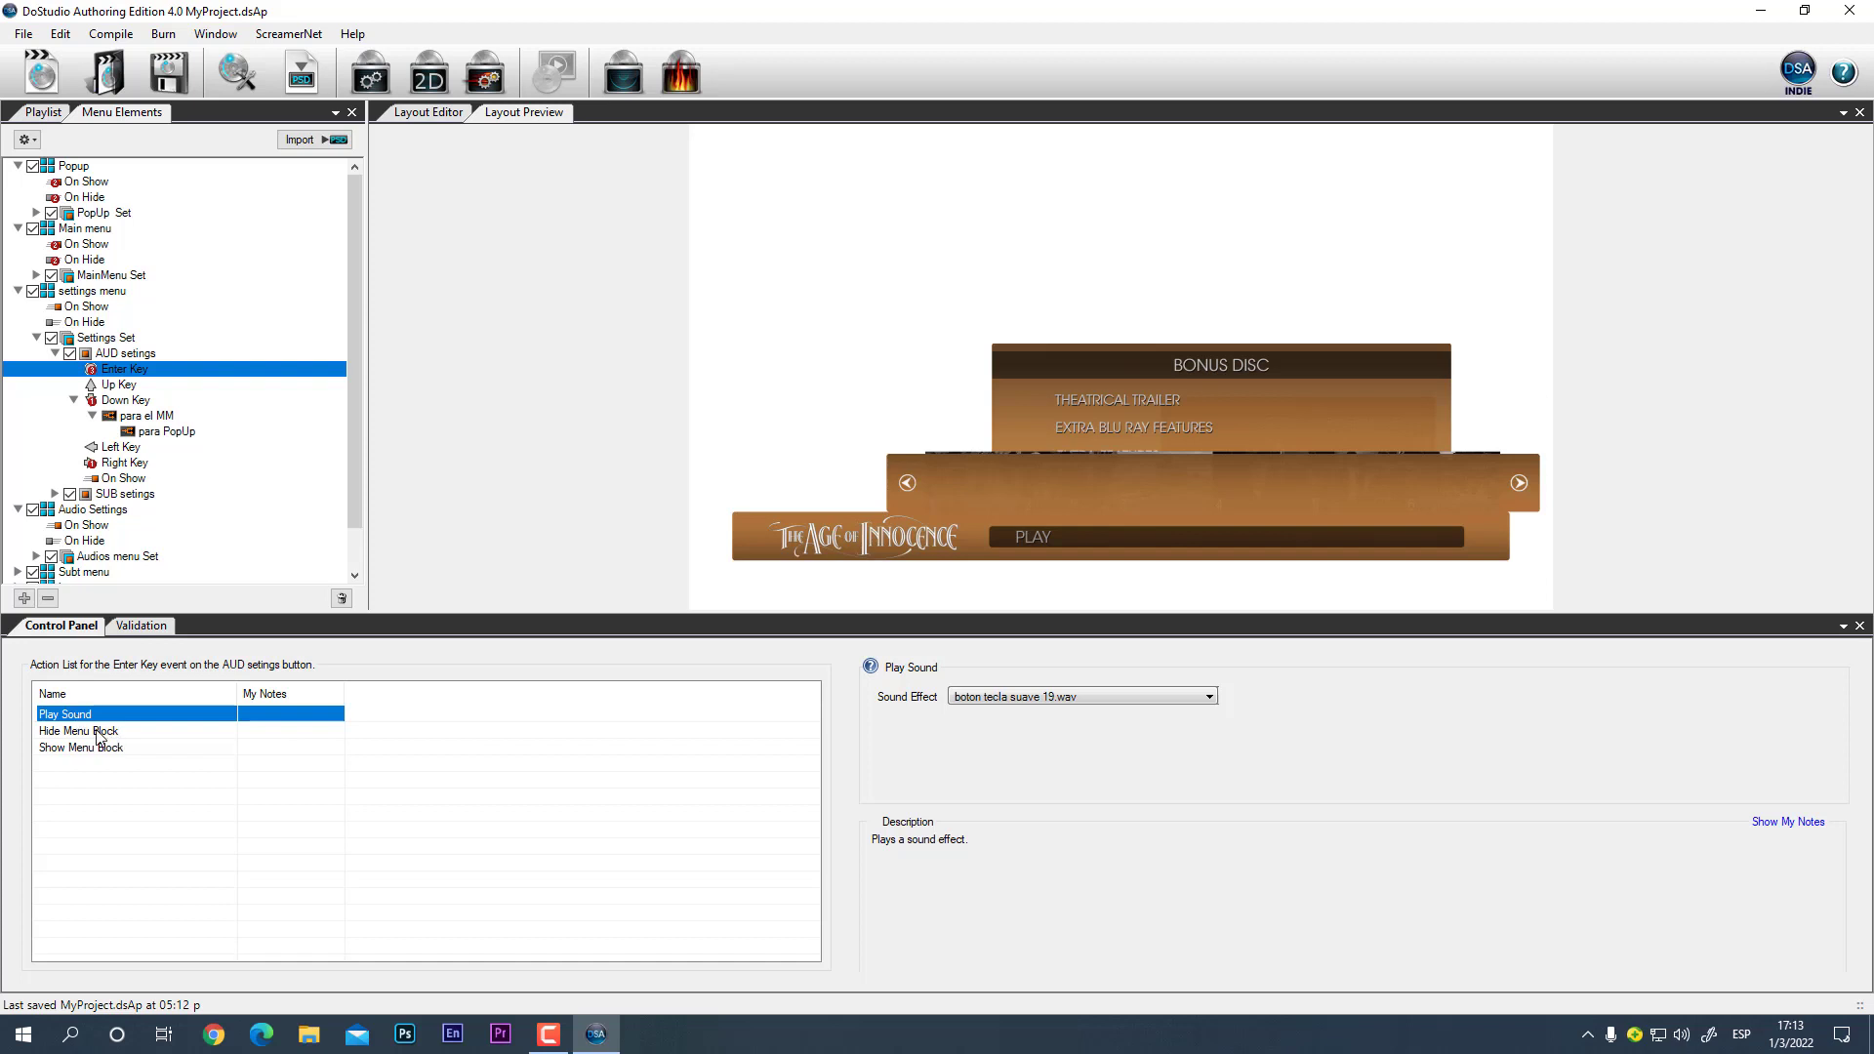
left_click(98, 733)
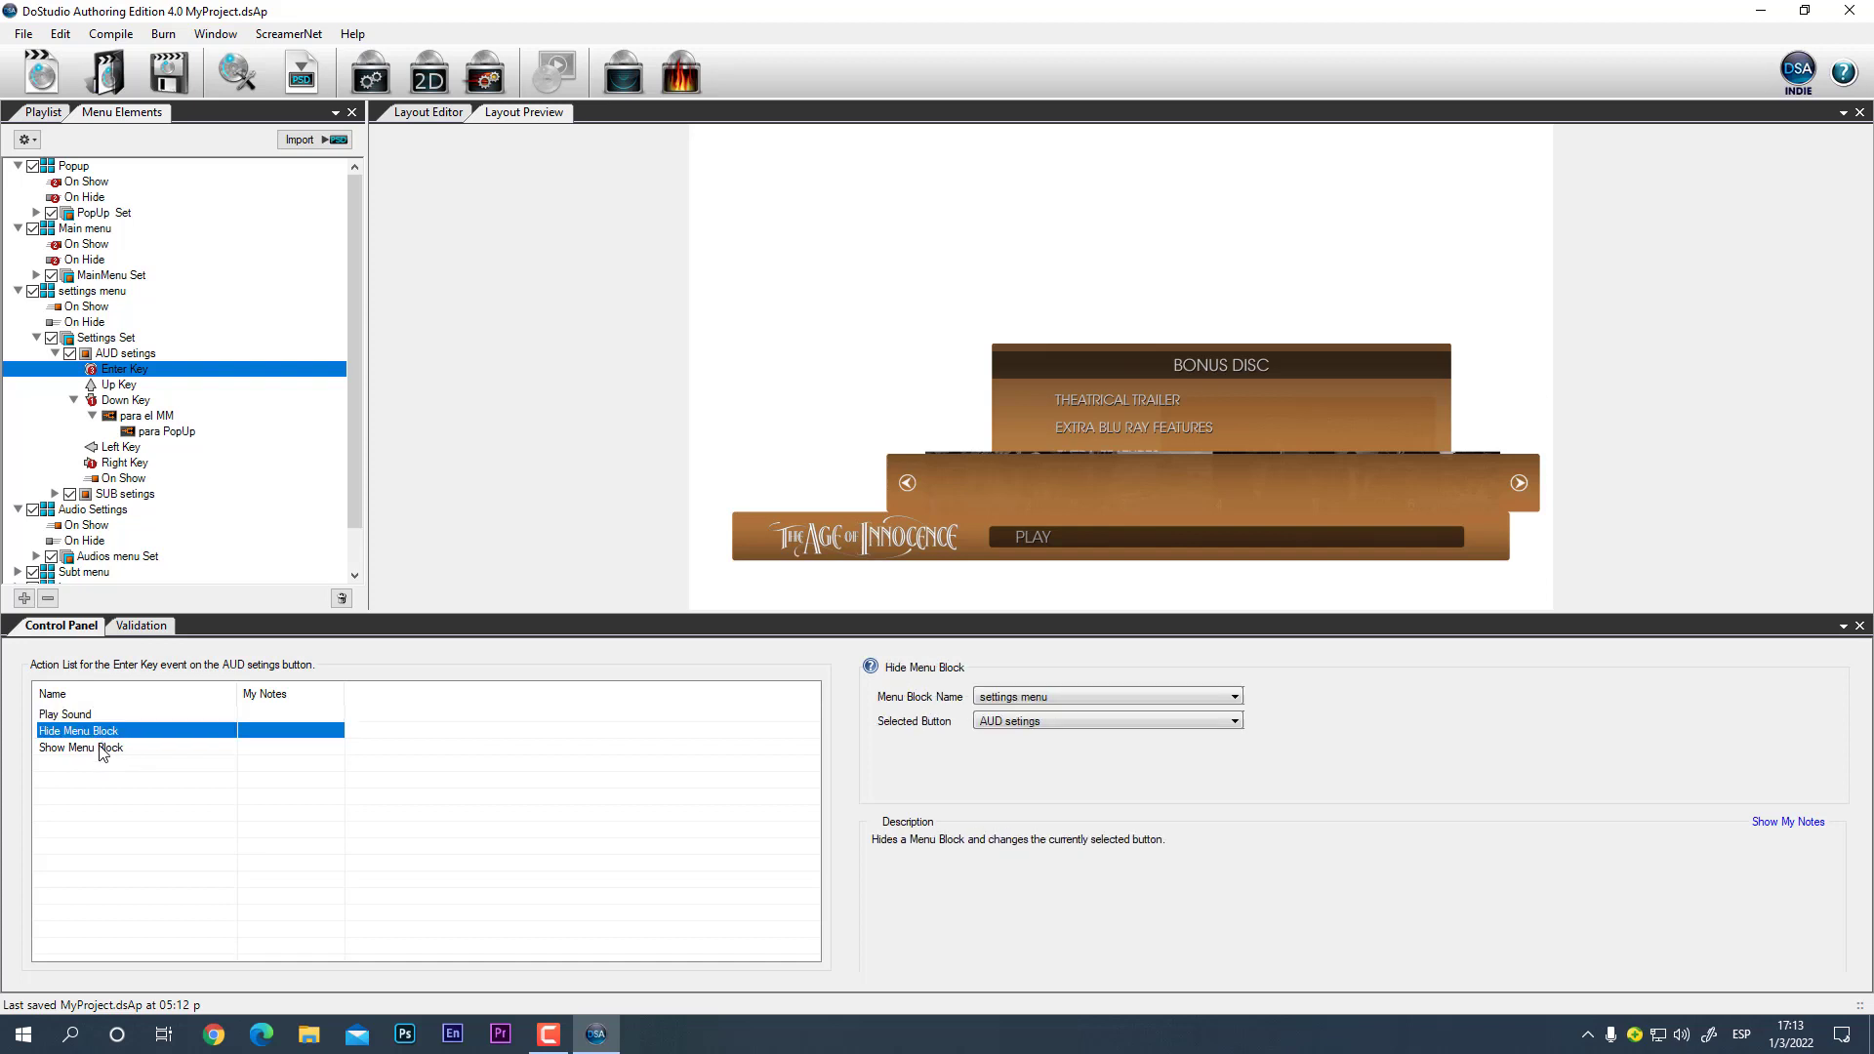
left_click(101, 748)
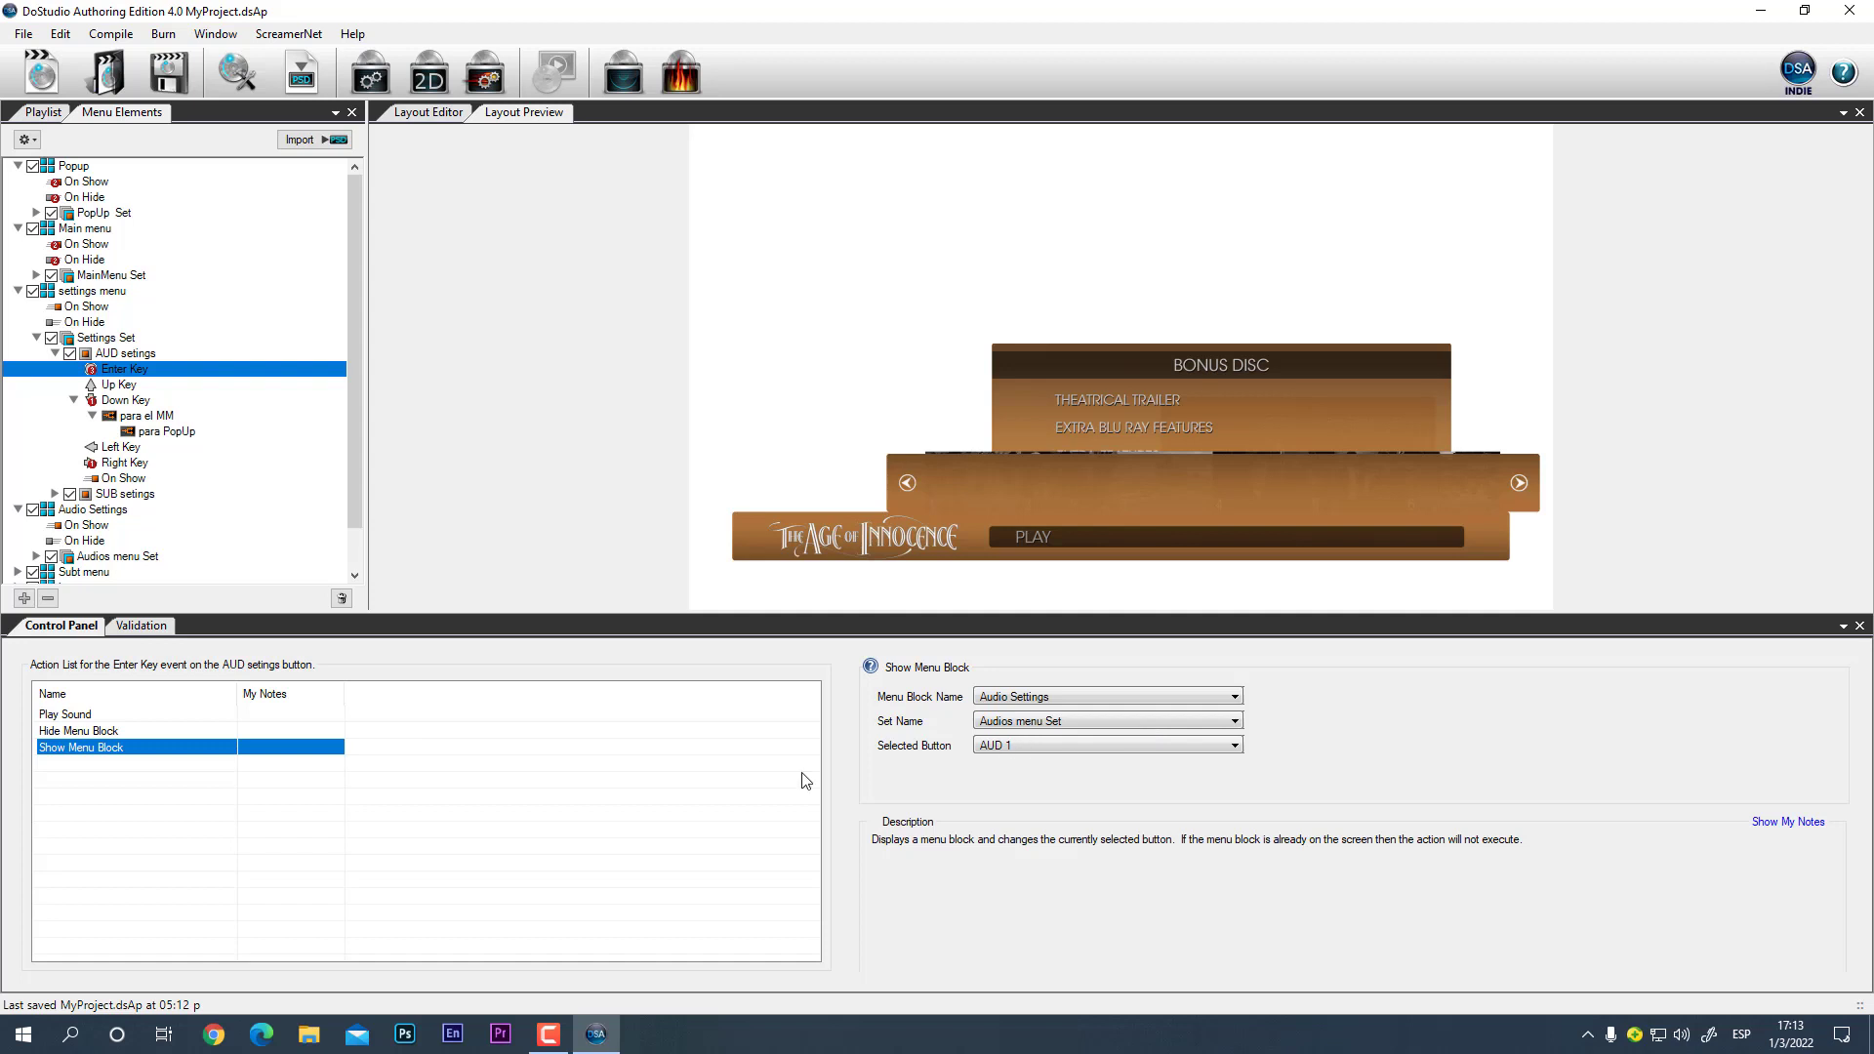
left_click(78, 716)
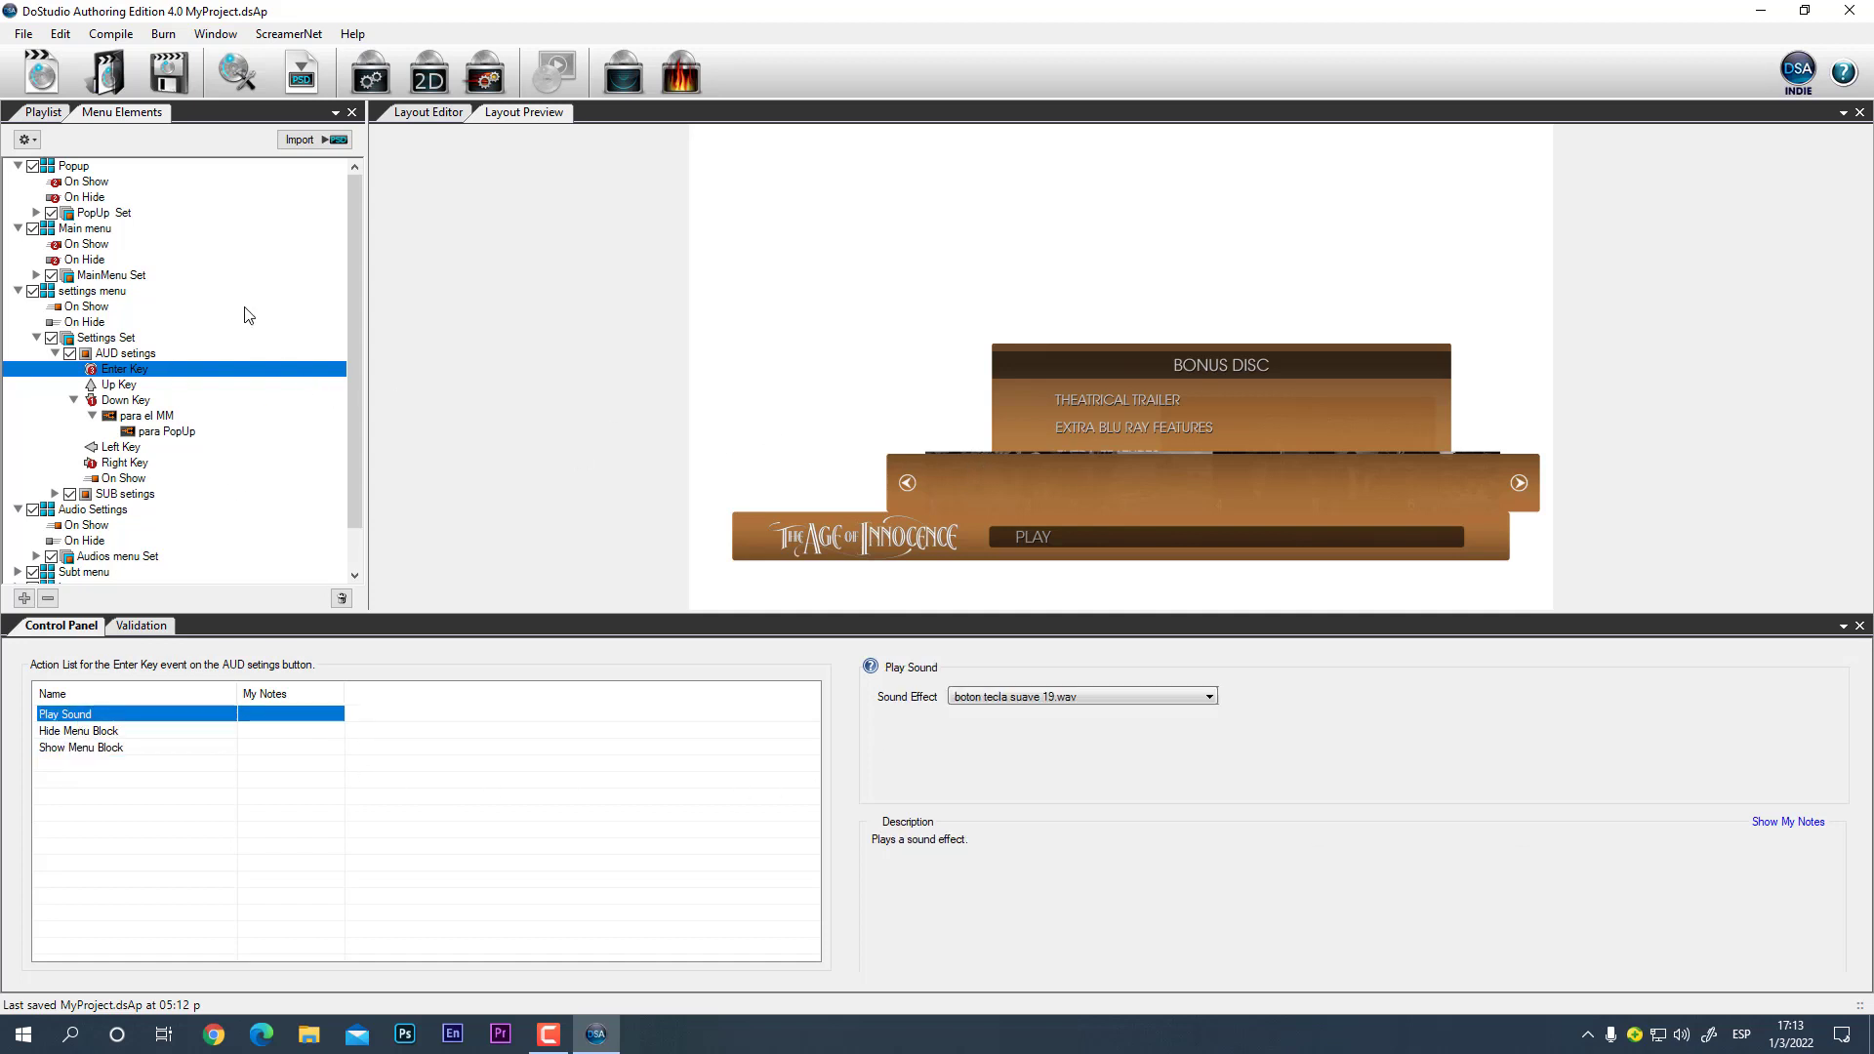
Step: Collapse the Popup, Main menu, settings menu and Audio Settings blocks in the menu elements tree
left_click(17, 166)
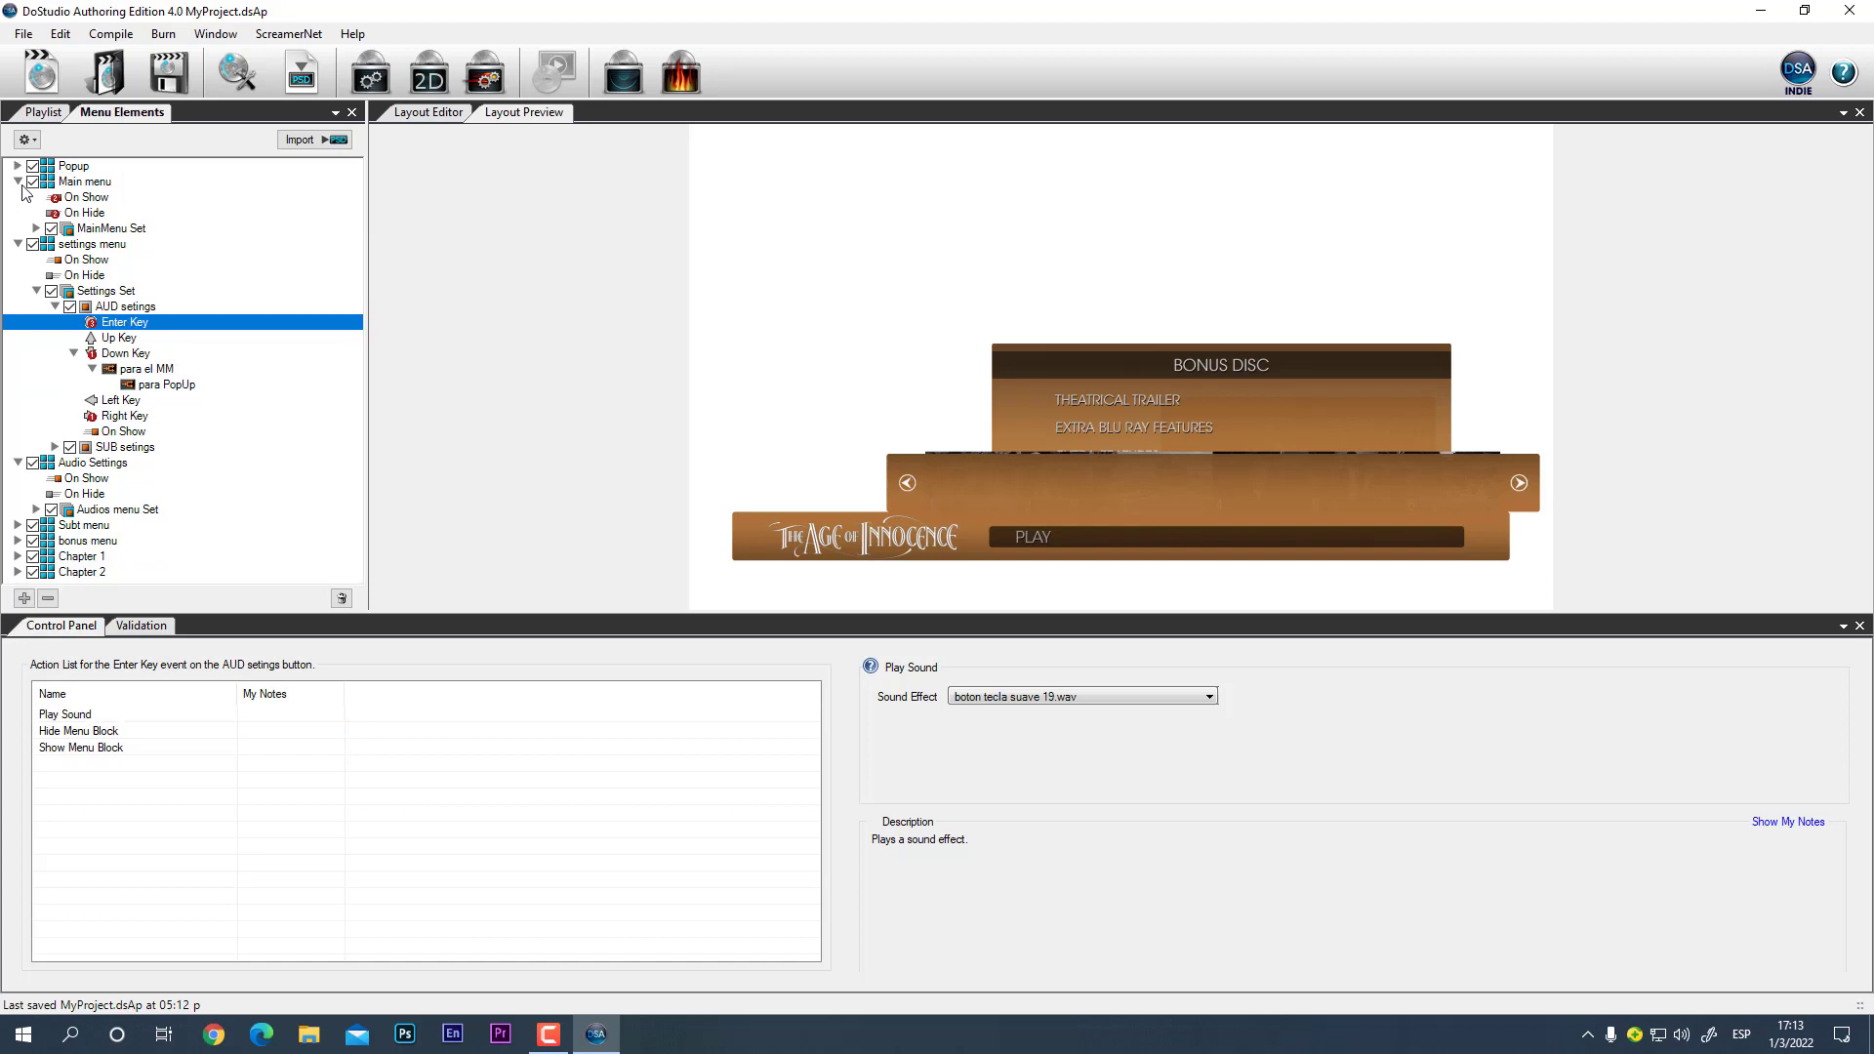
left_click(18, 181)
left_click(18, 197)
left_click(17, 213)
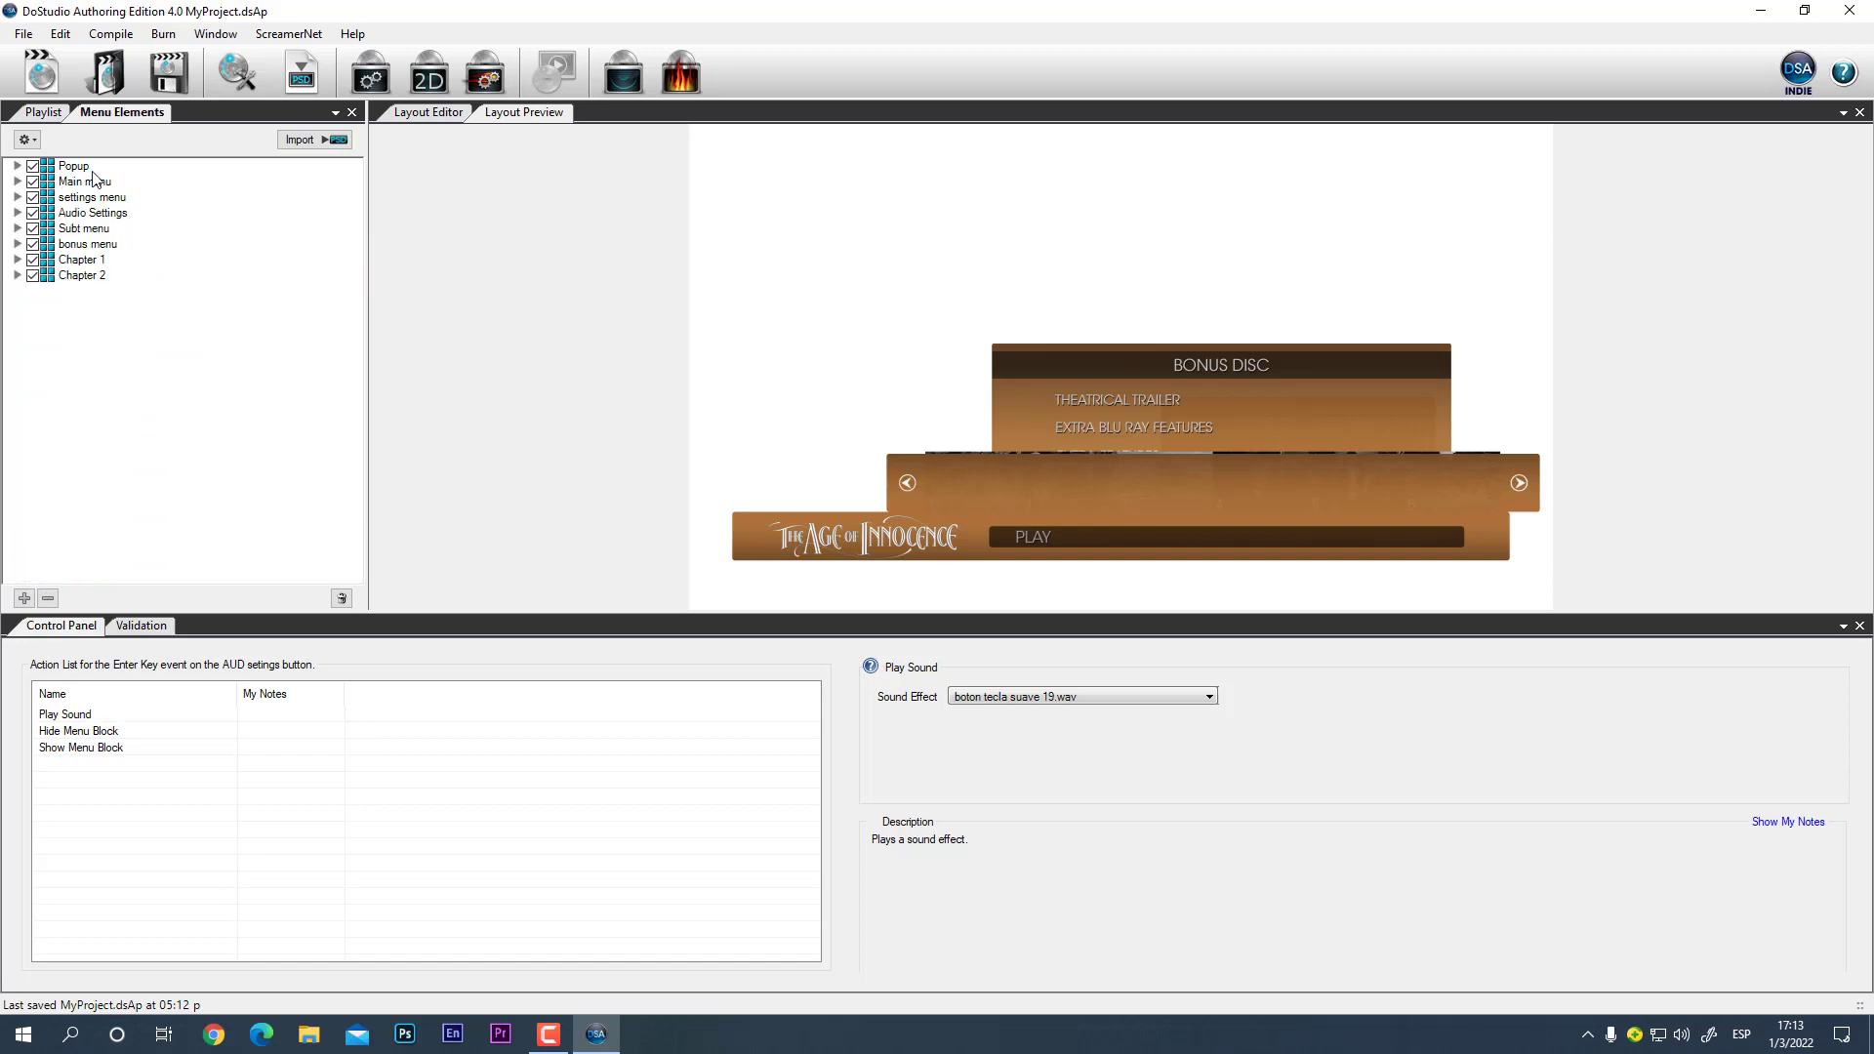
Step: Hide the Chapter 1, Chapter 2, bonus menu, Subt menu, Audio Settings and settings menu blocks in the layout preview
left_click(33, 261)
left_click(32, 275)
left_click(32, 244)
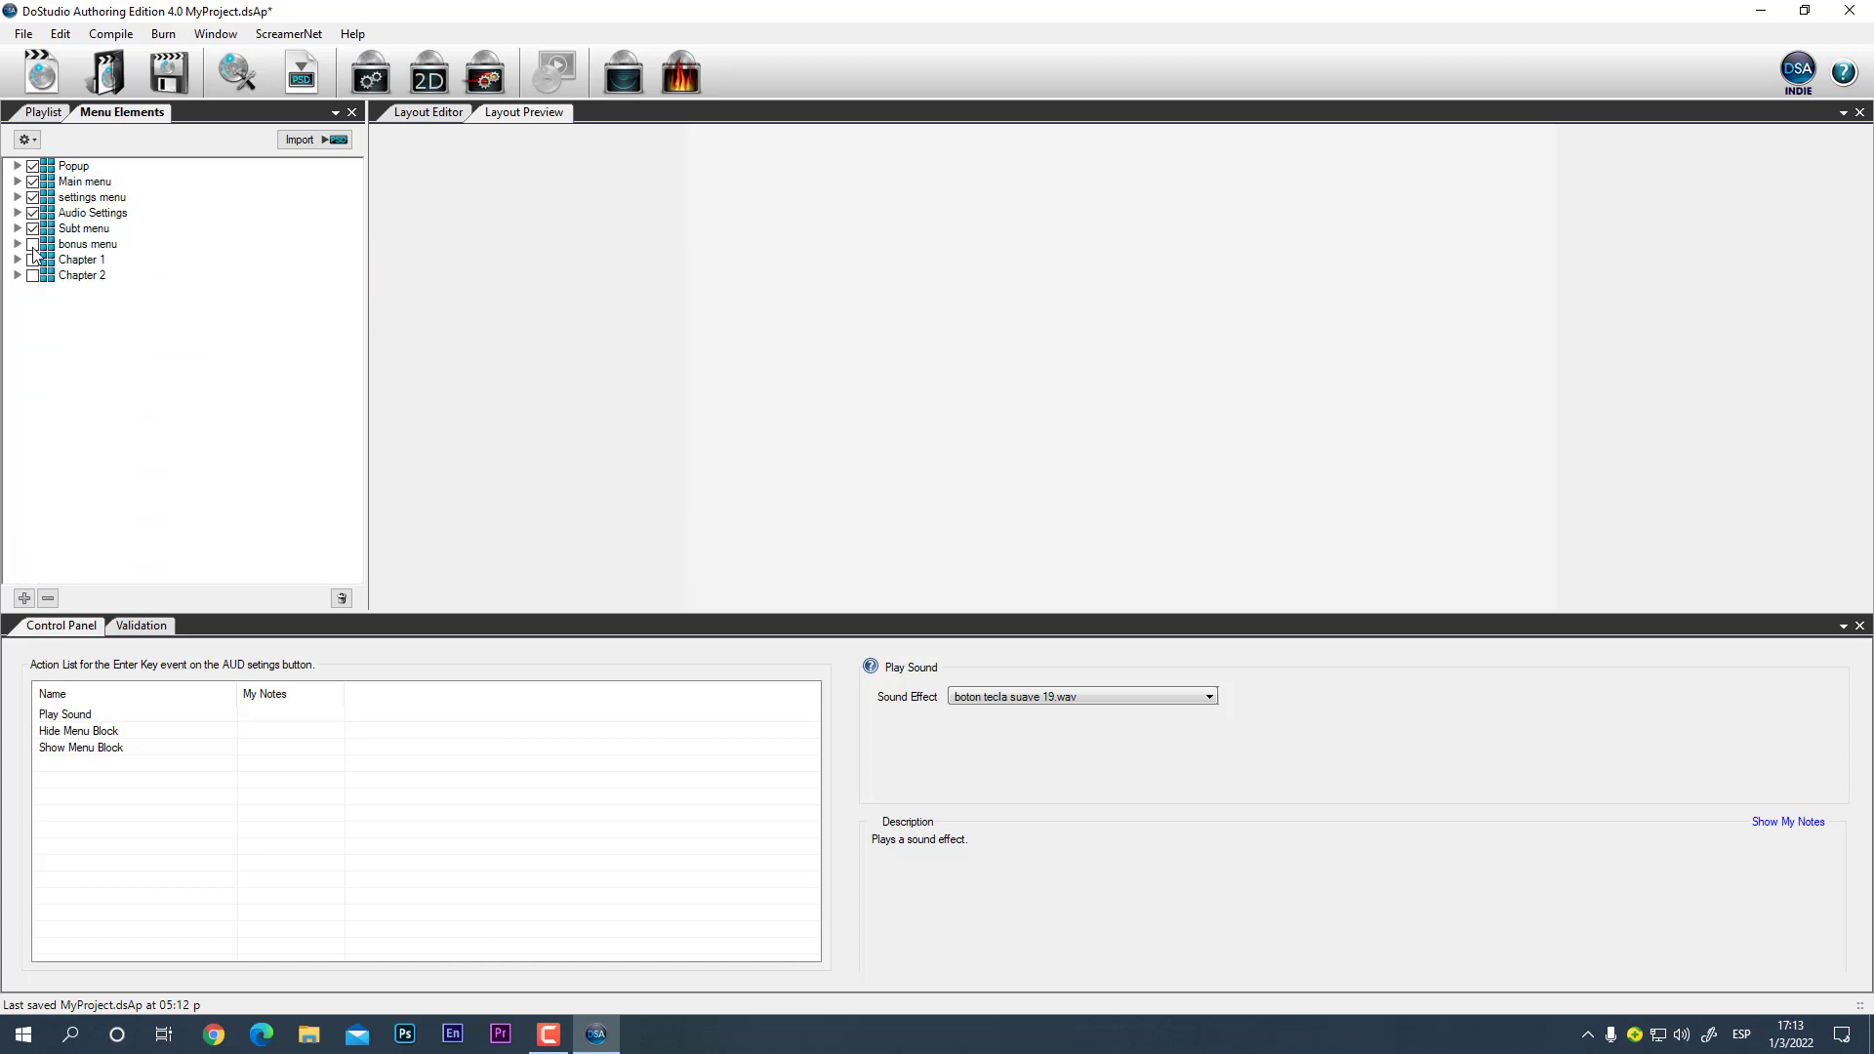
left_click(33, 228)
left_click(32, 213)
left_click(32, 197)
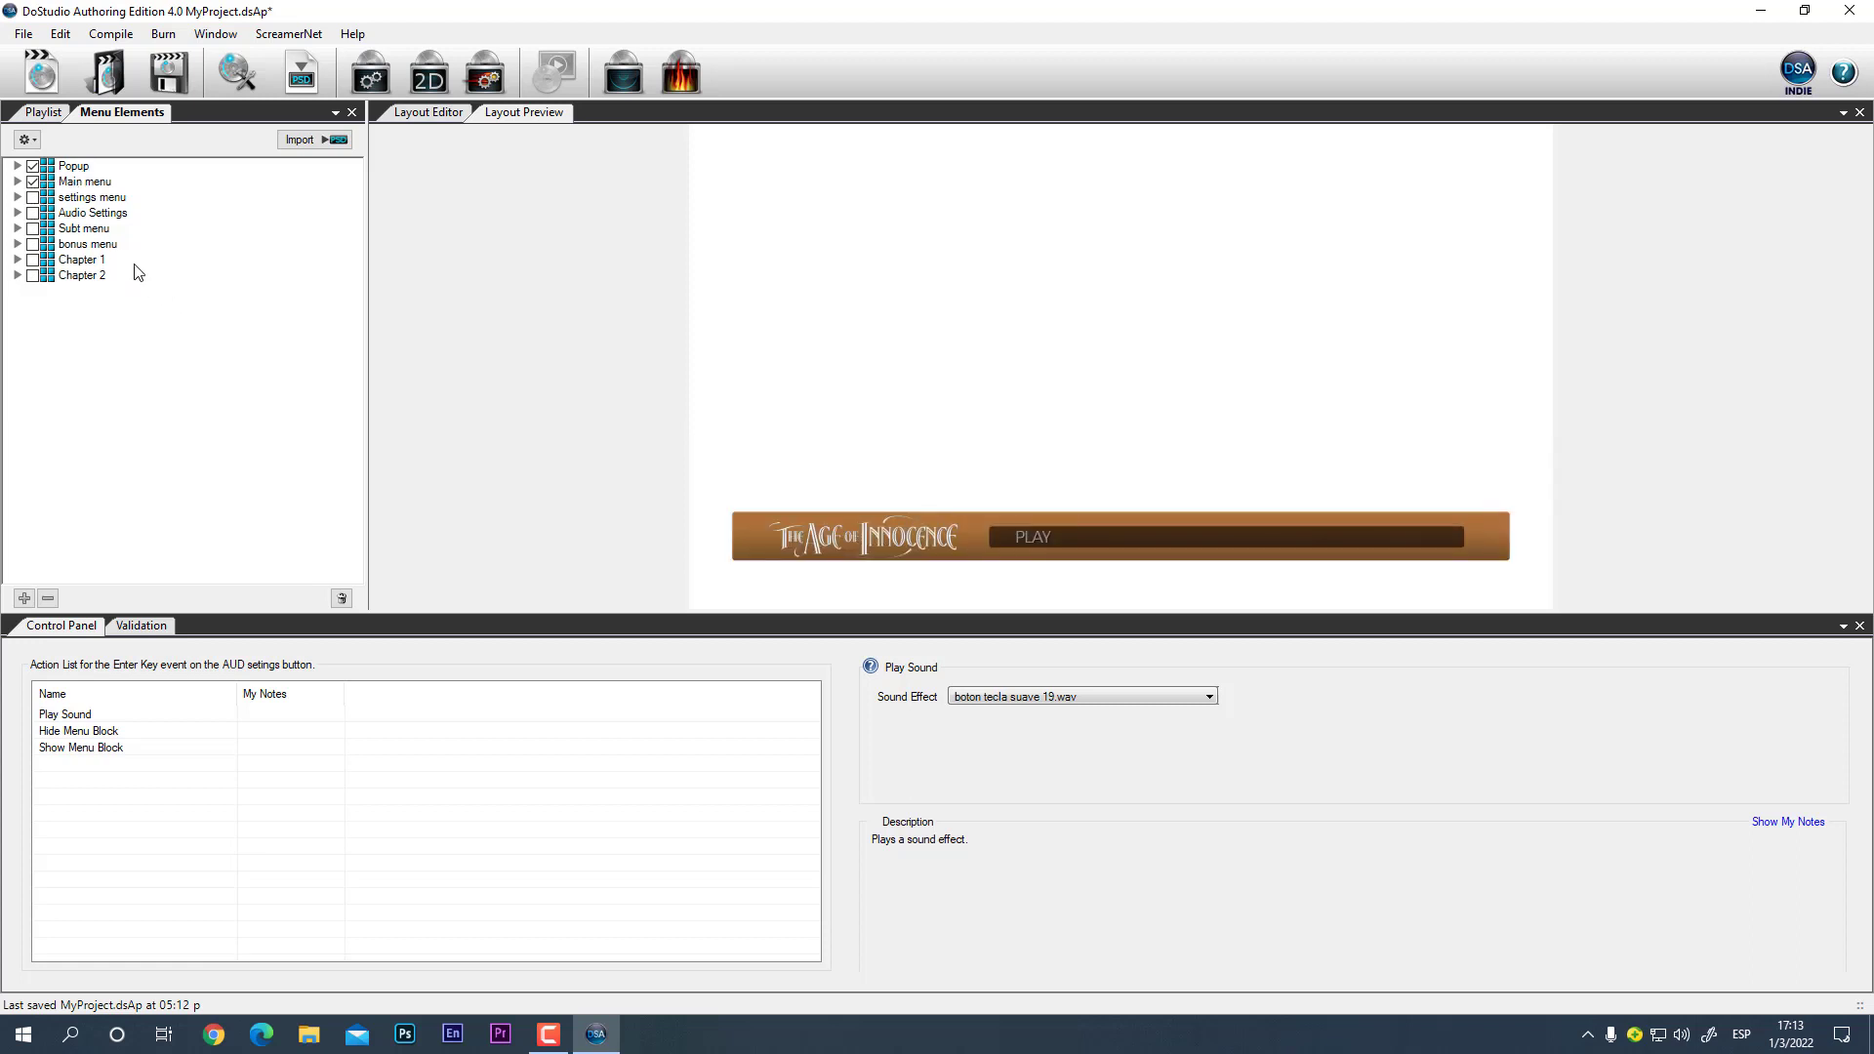
Step: Preview the Popup block on its own, and switch the layout preview to show only the Main menu block
left_click(33, 182)
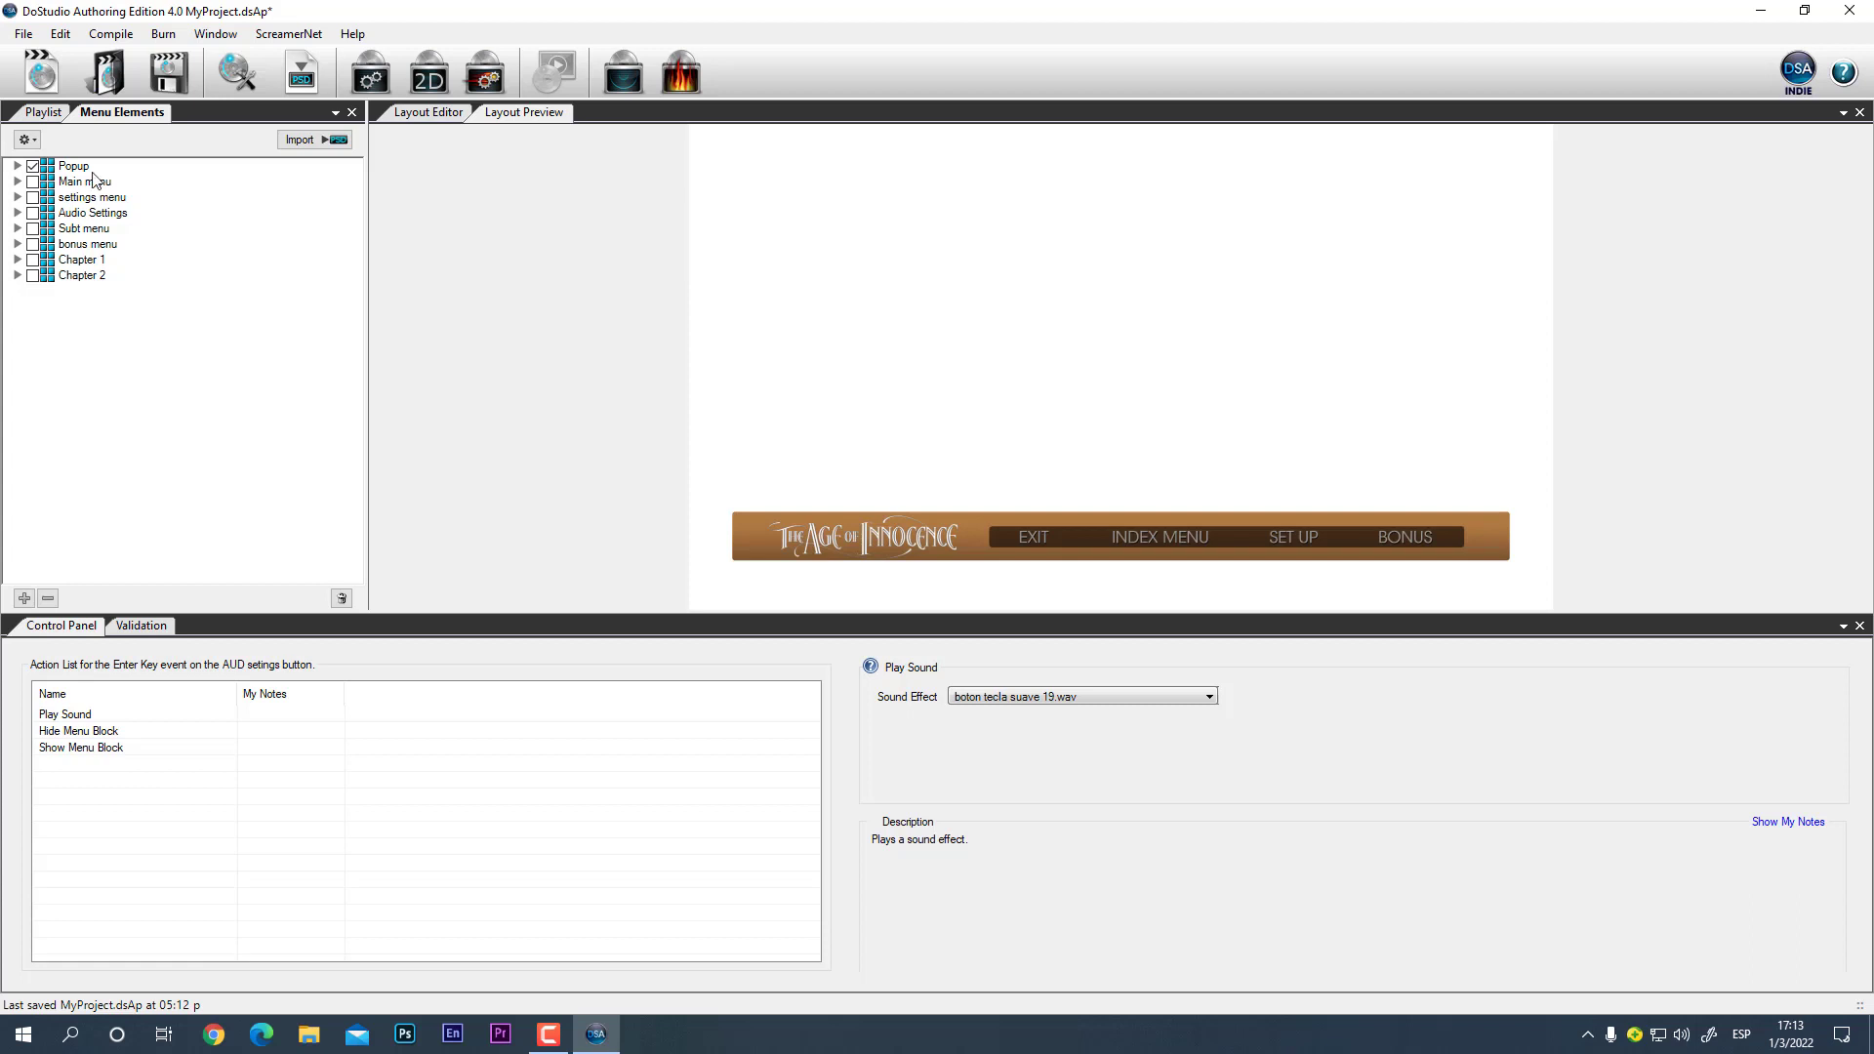
left_click(32, 166)
left_click(33, 181)
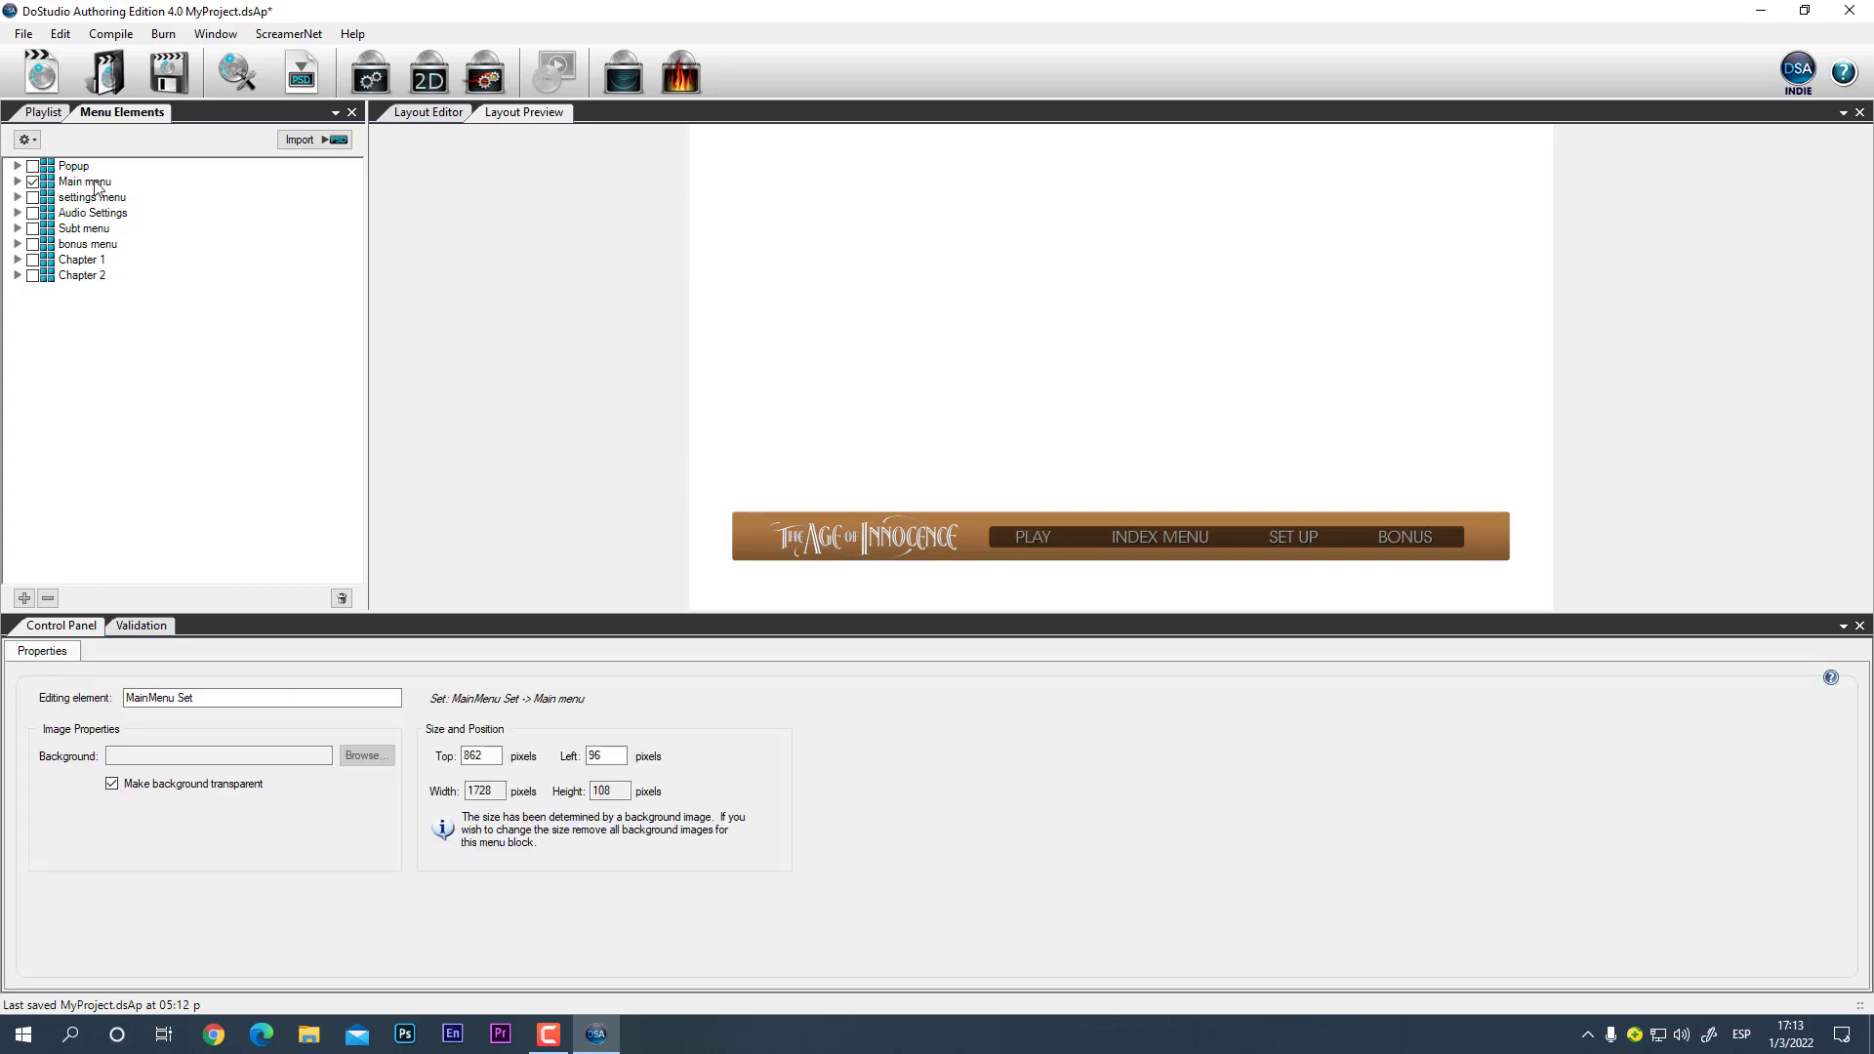
Step: Expand the Main menu block down to the events of its play, index, setup and bonus buttons in the menu elements tree
left_click(19, 182)
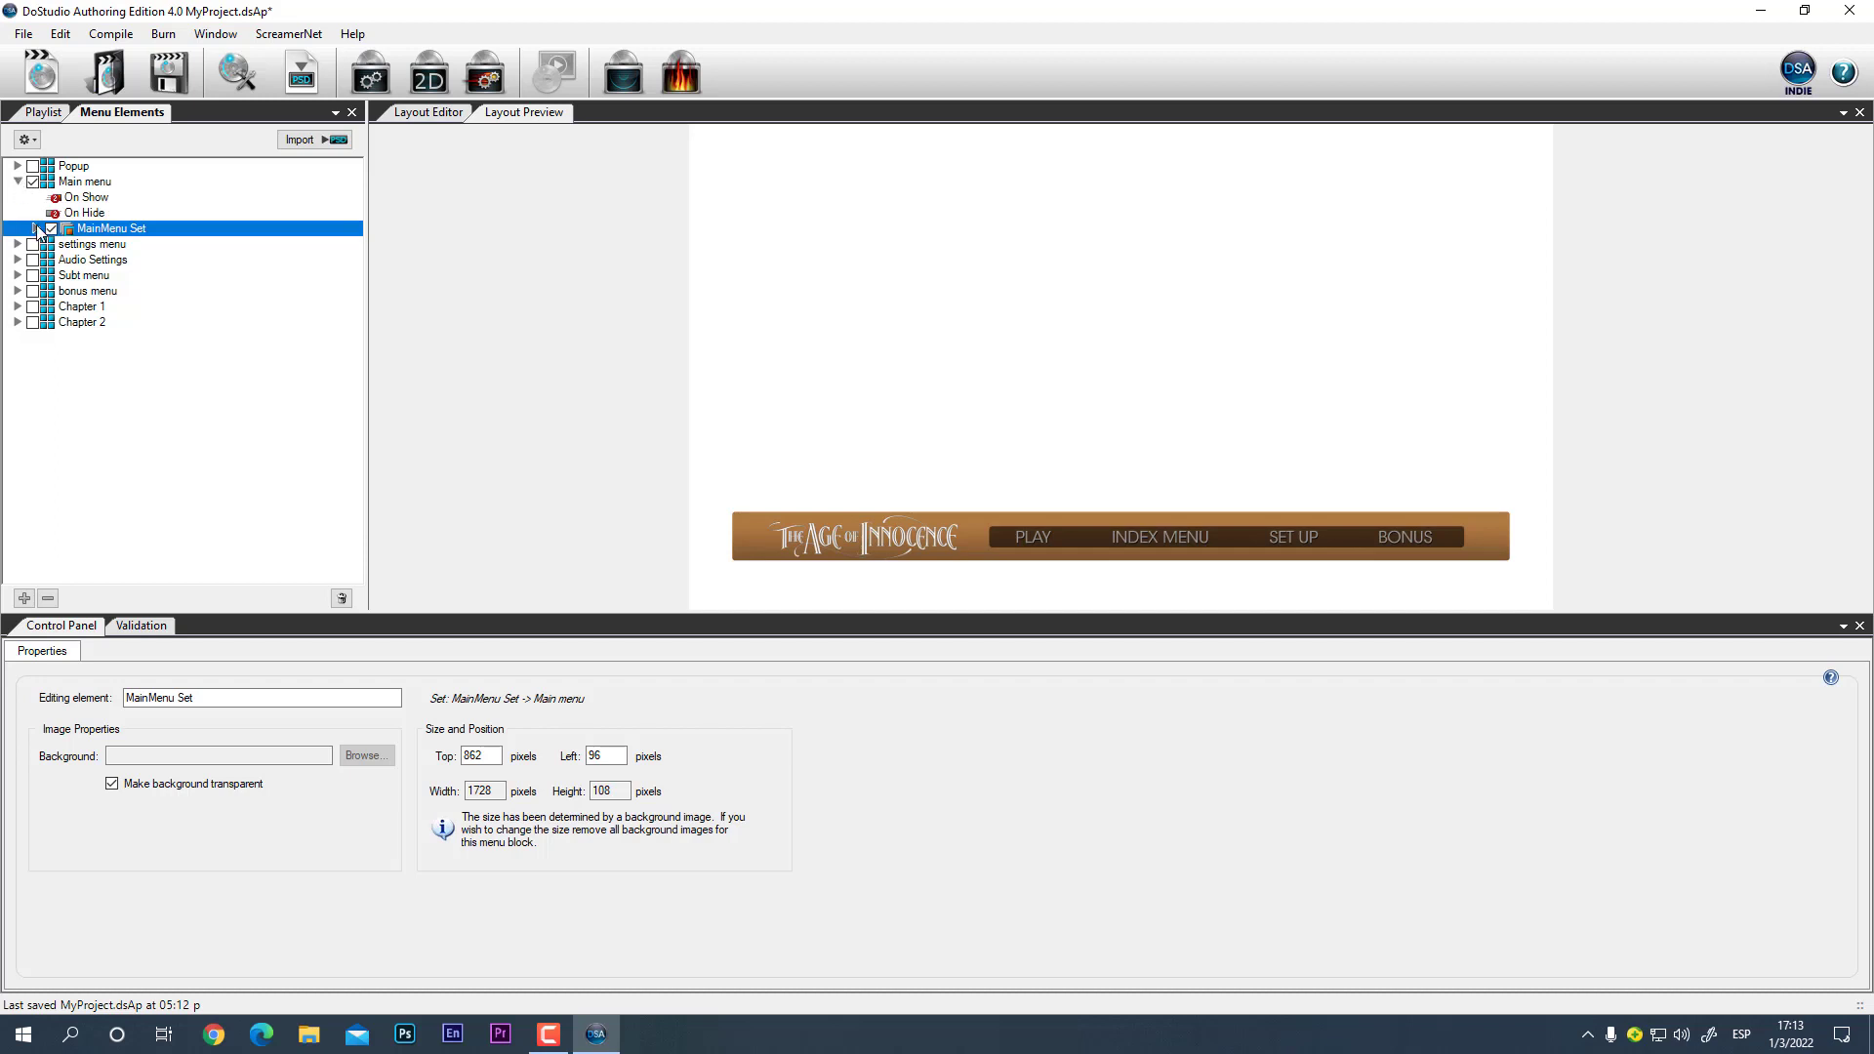
left_click(36, 229)
left_click(55, 245)
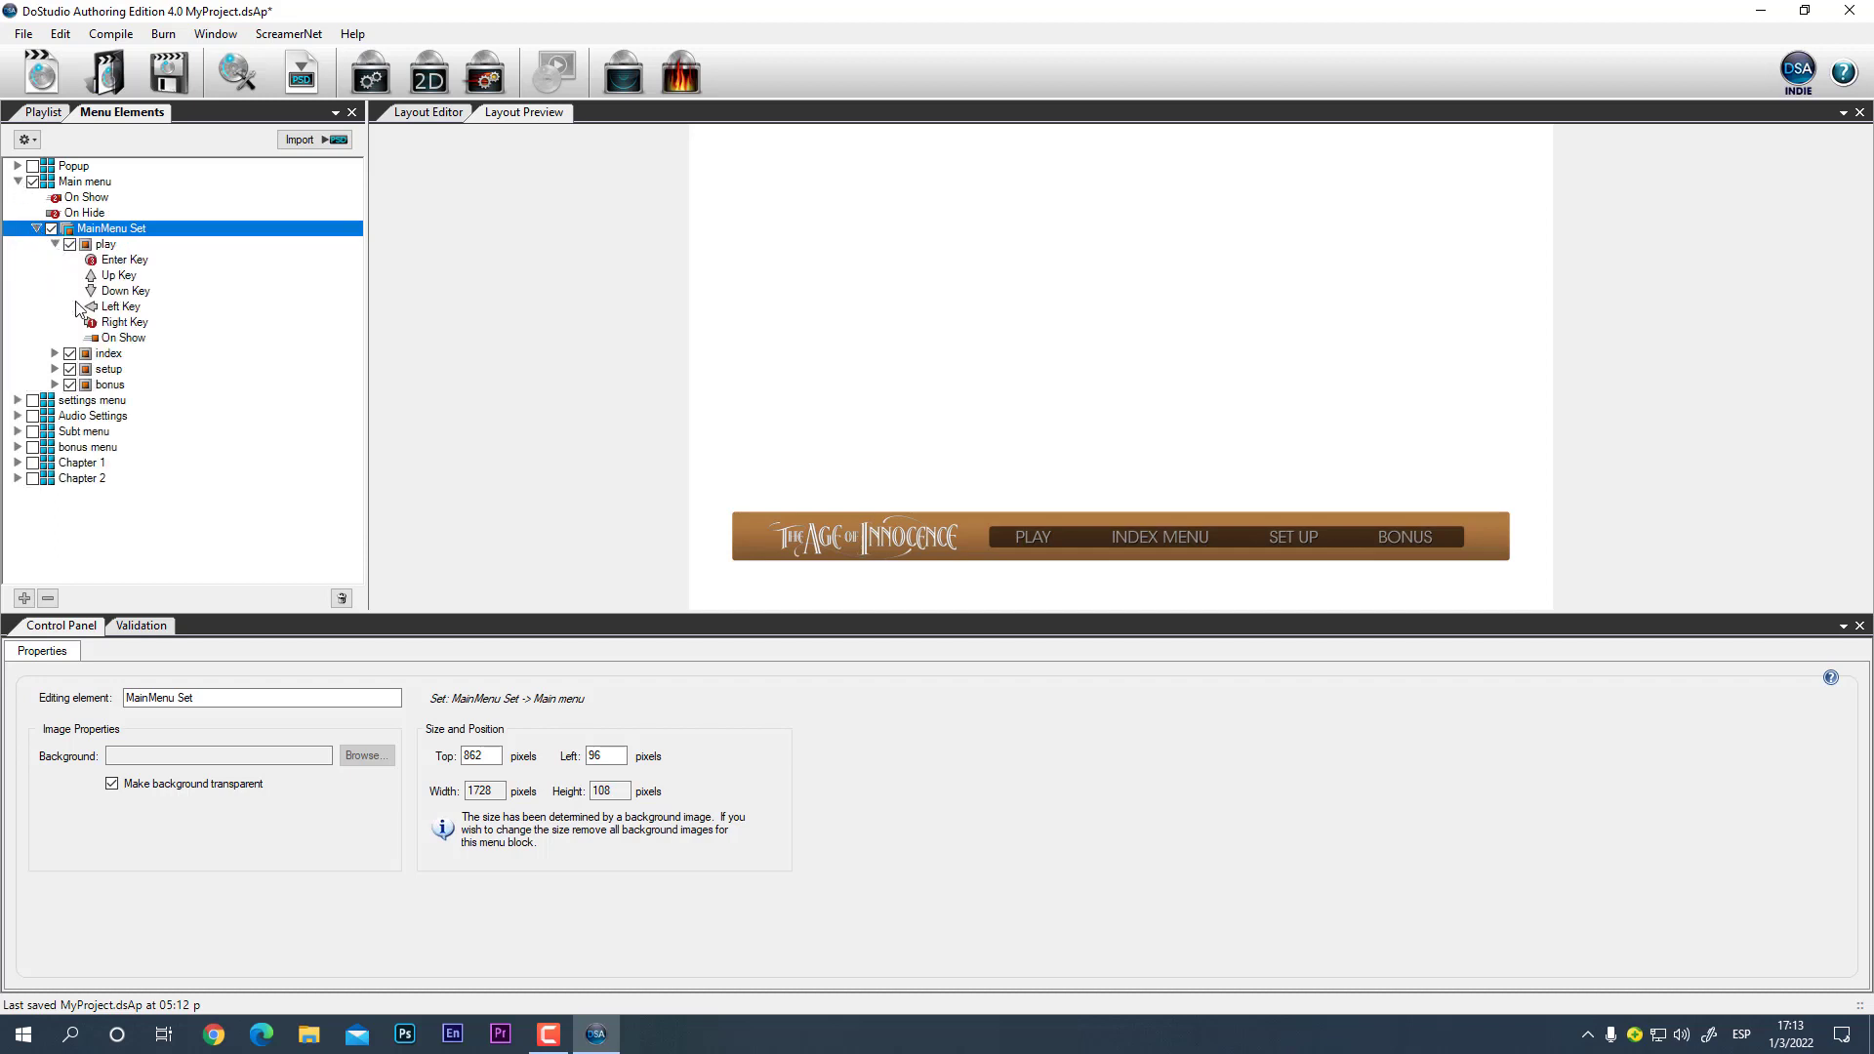
left_click(56, 354)
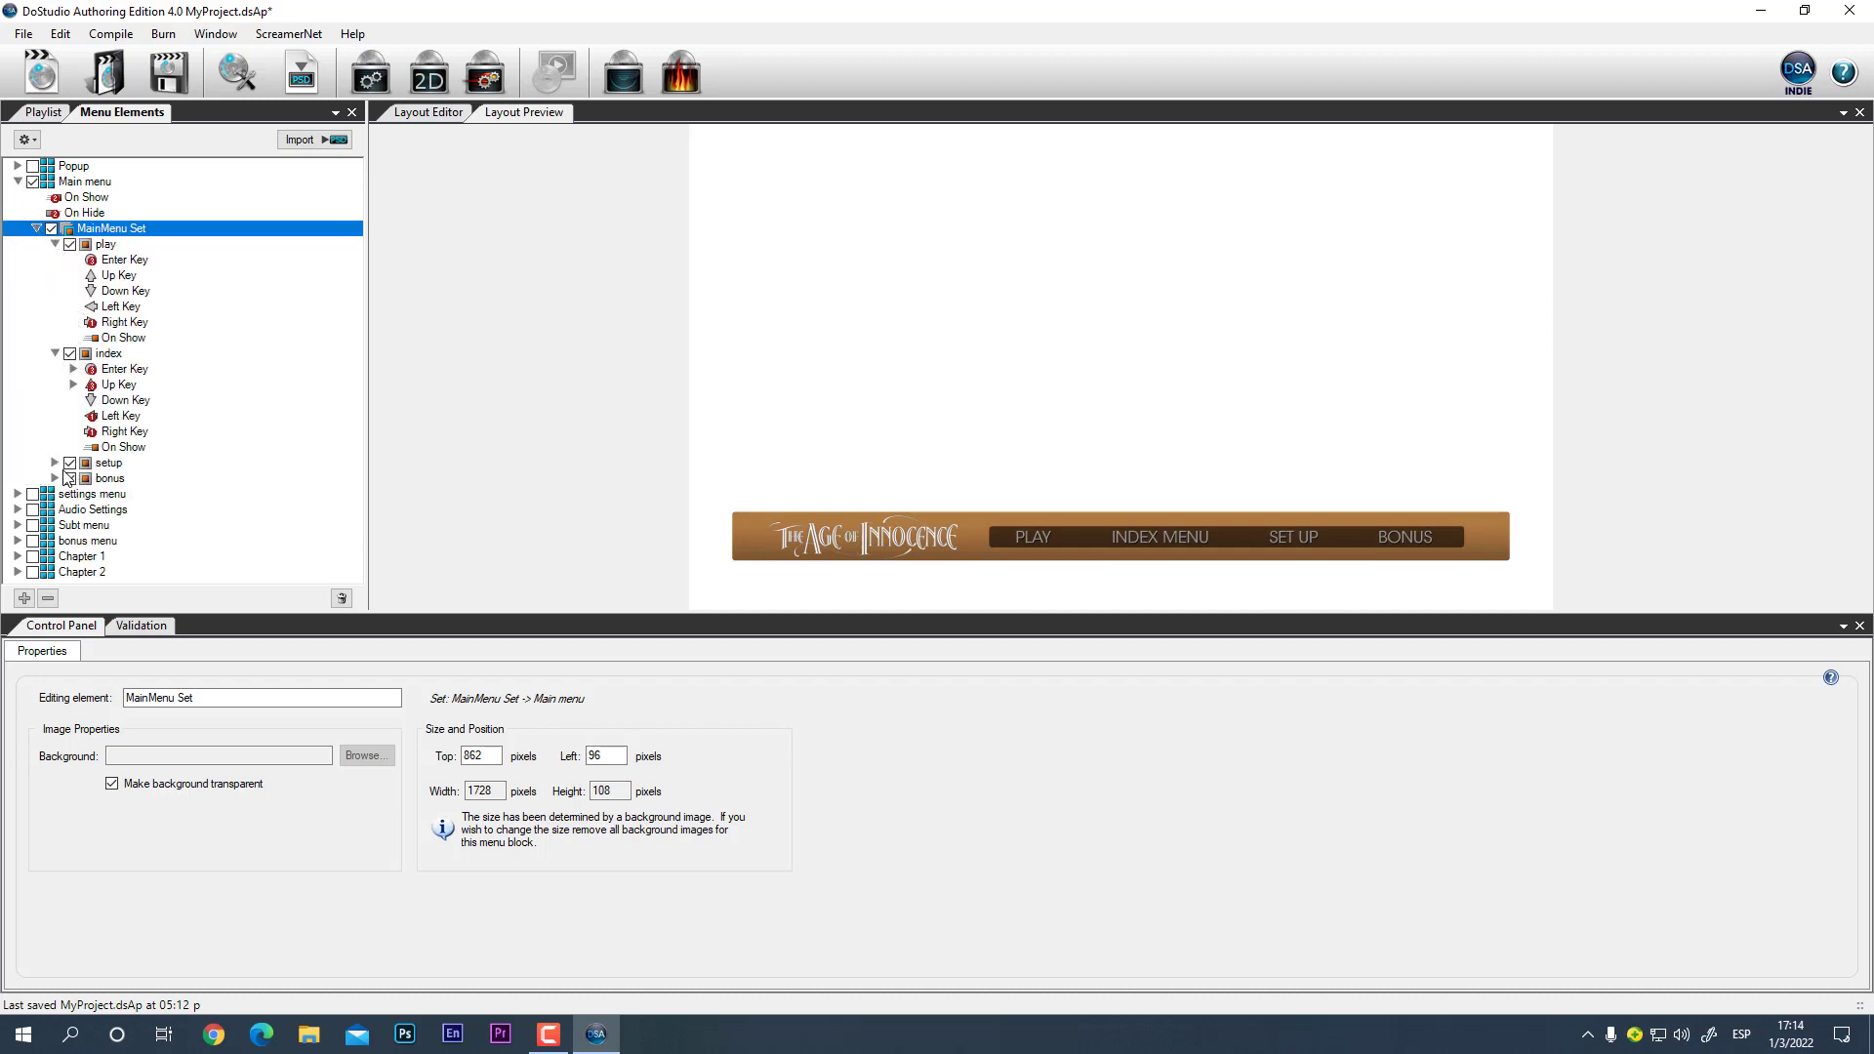
left_click(56, 464)
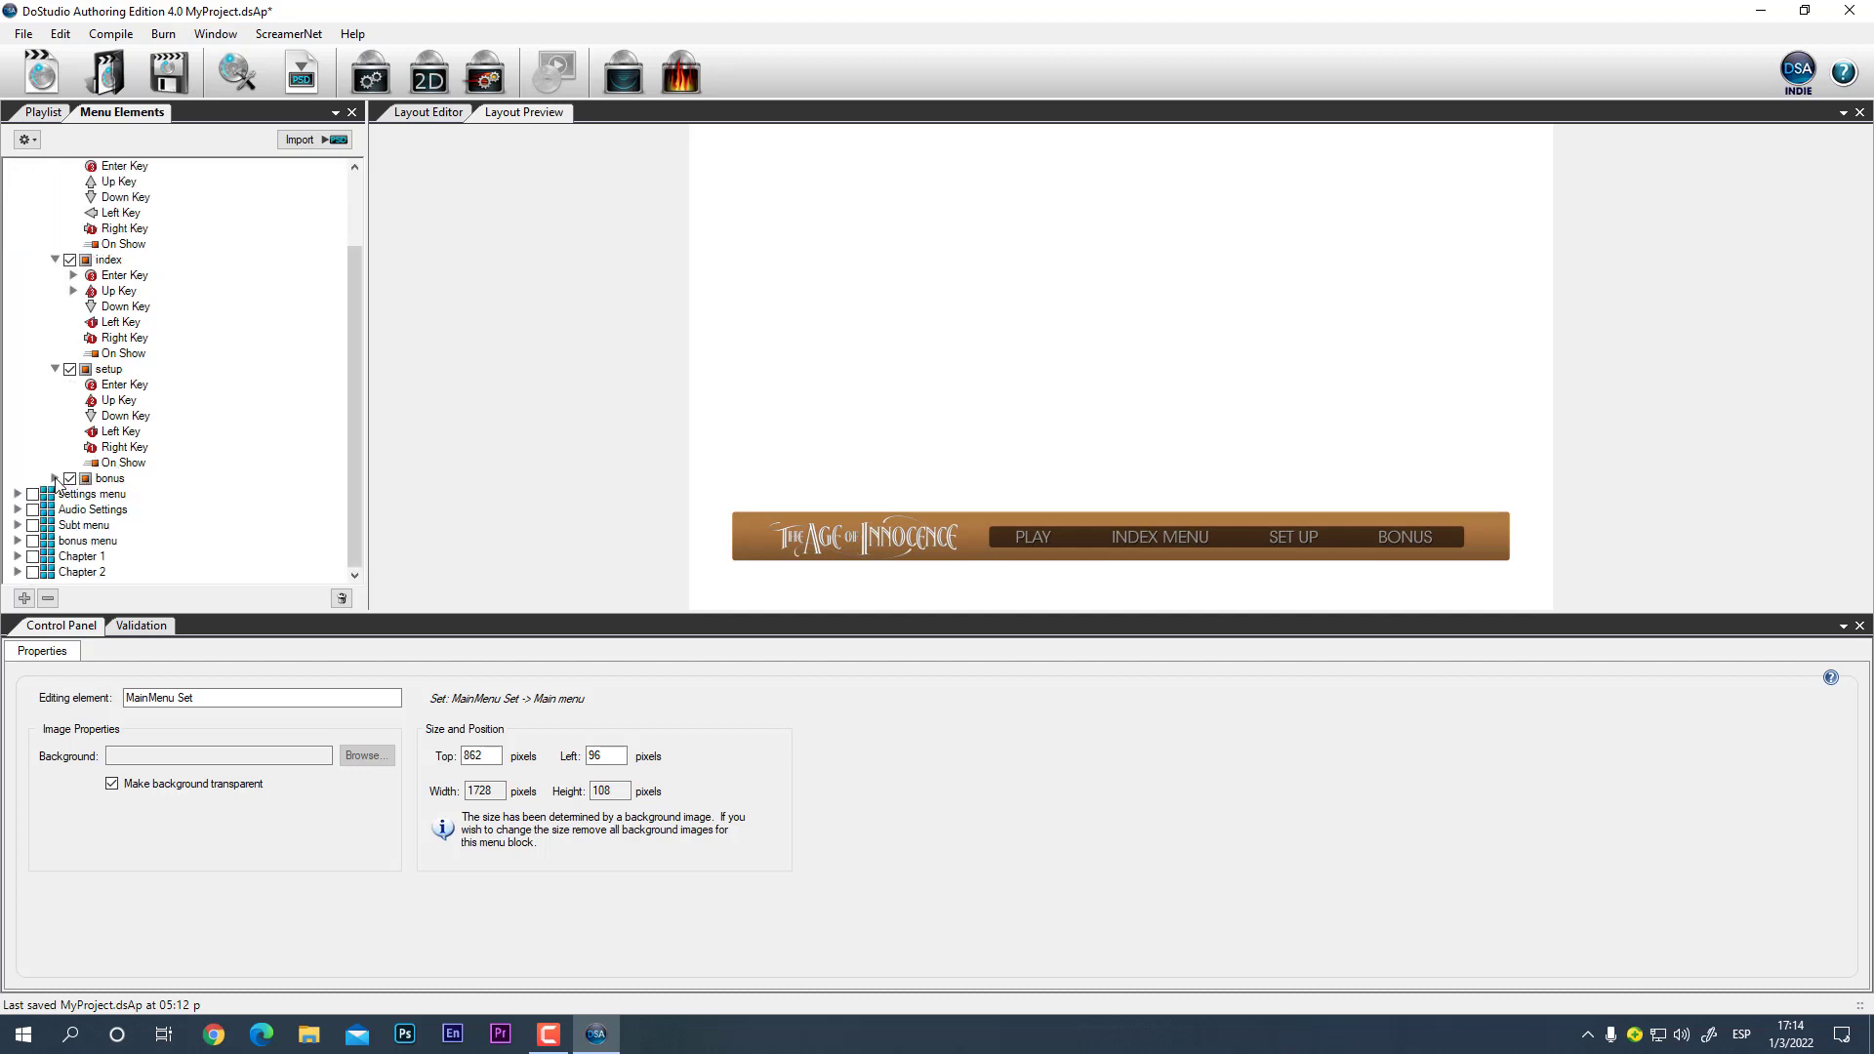
left_click(56, 478)
scroll(151, 381, "up", 1)
scroll(151, 380, "up", 1)
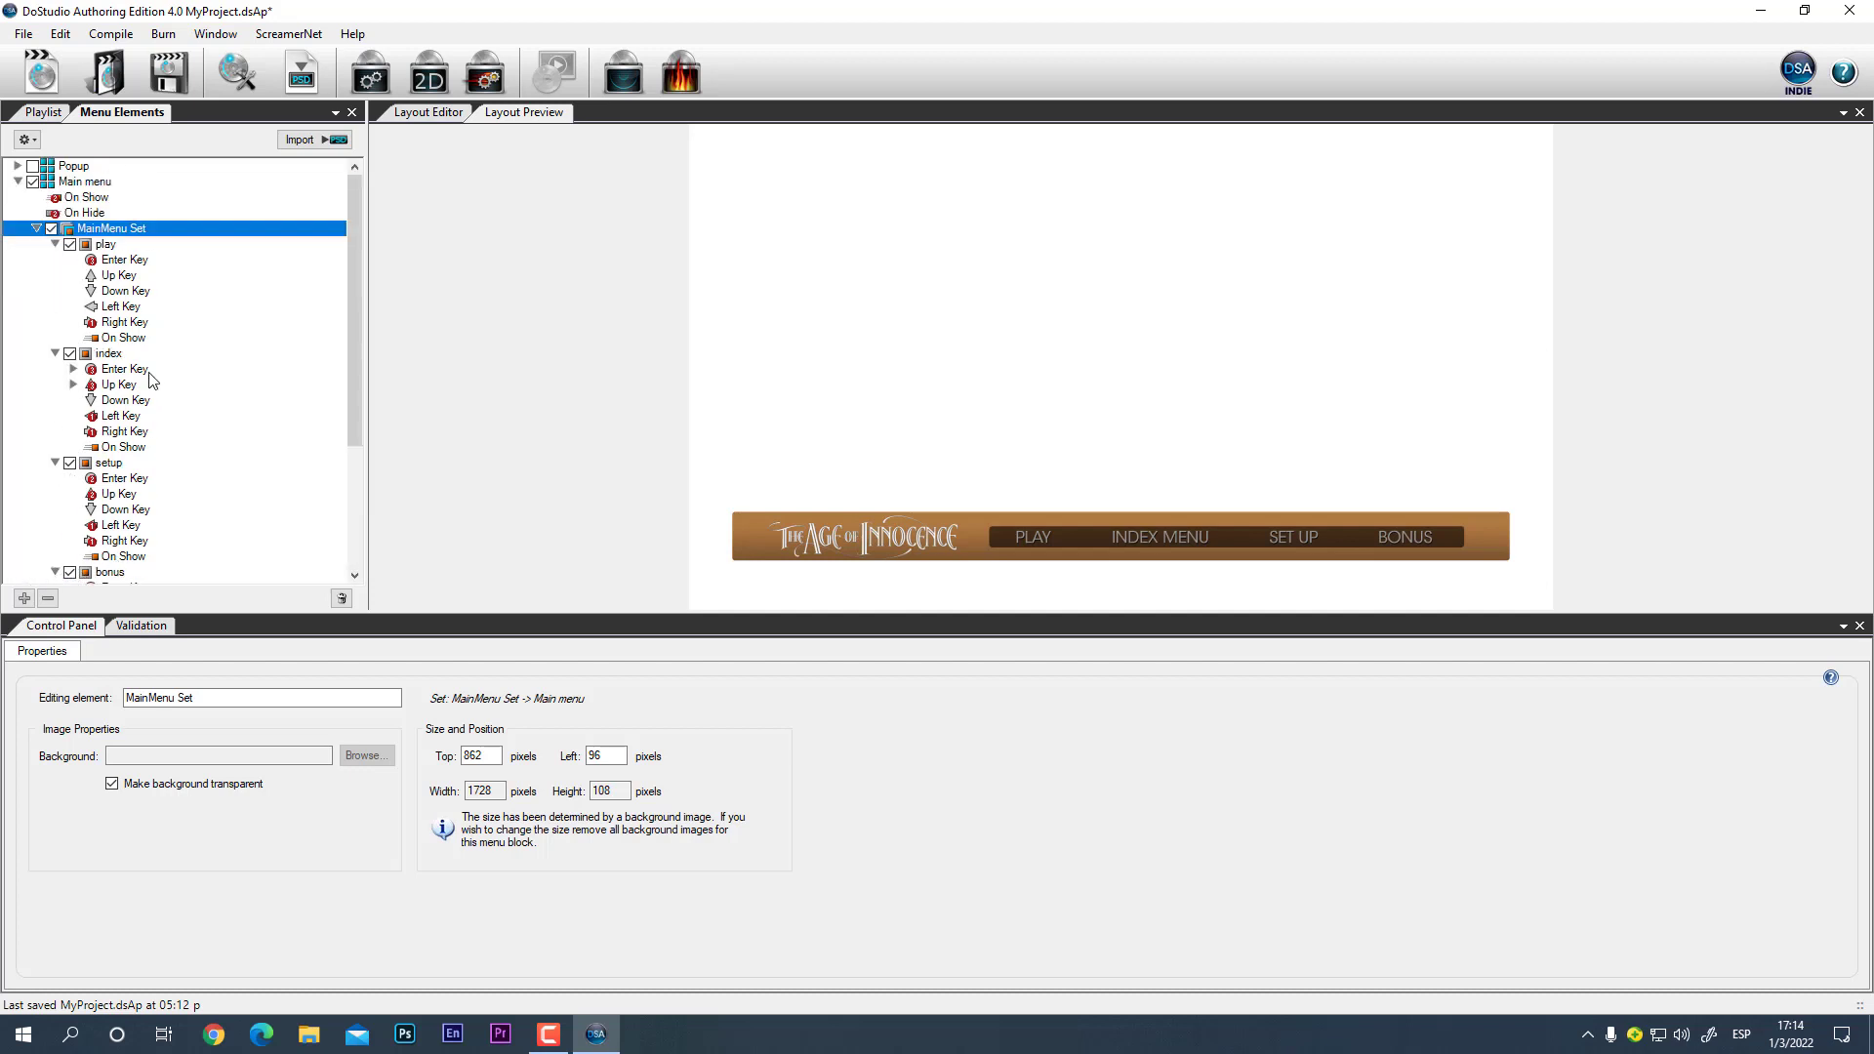
Step: View the button properties and state images of the play and index buttons in the Main menu
left_click(1022, 545)
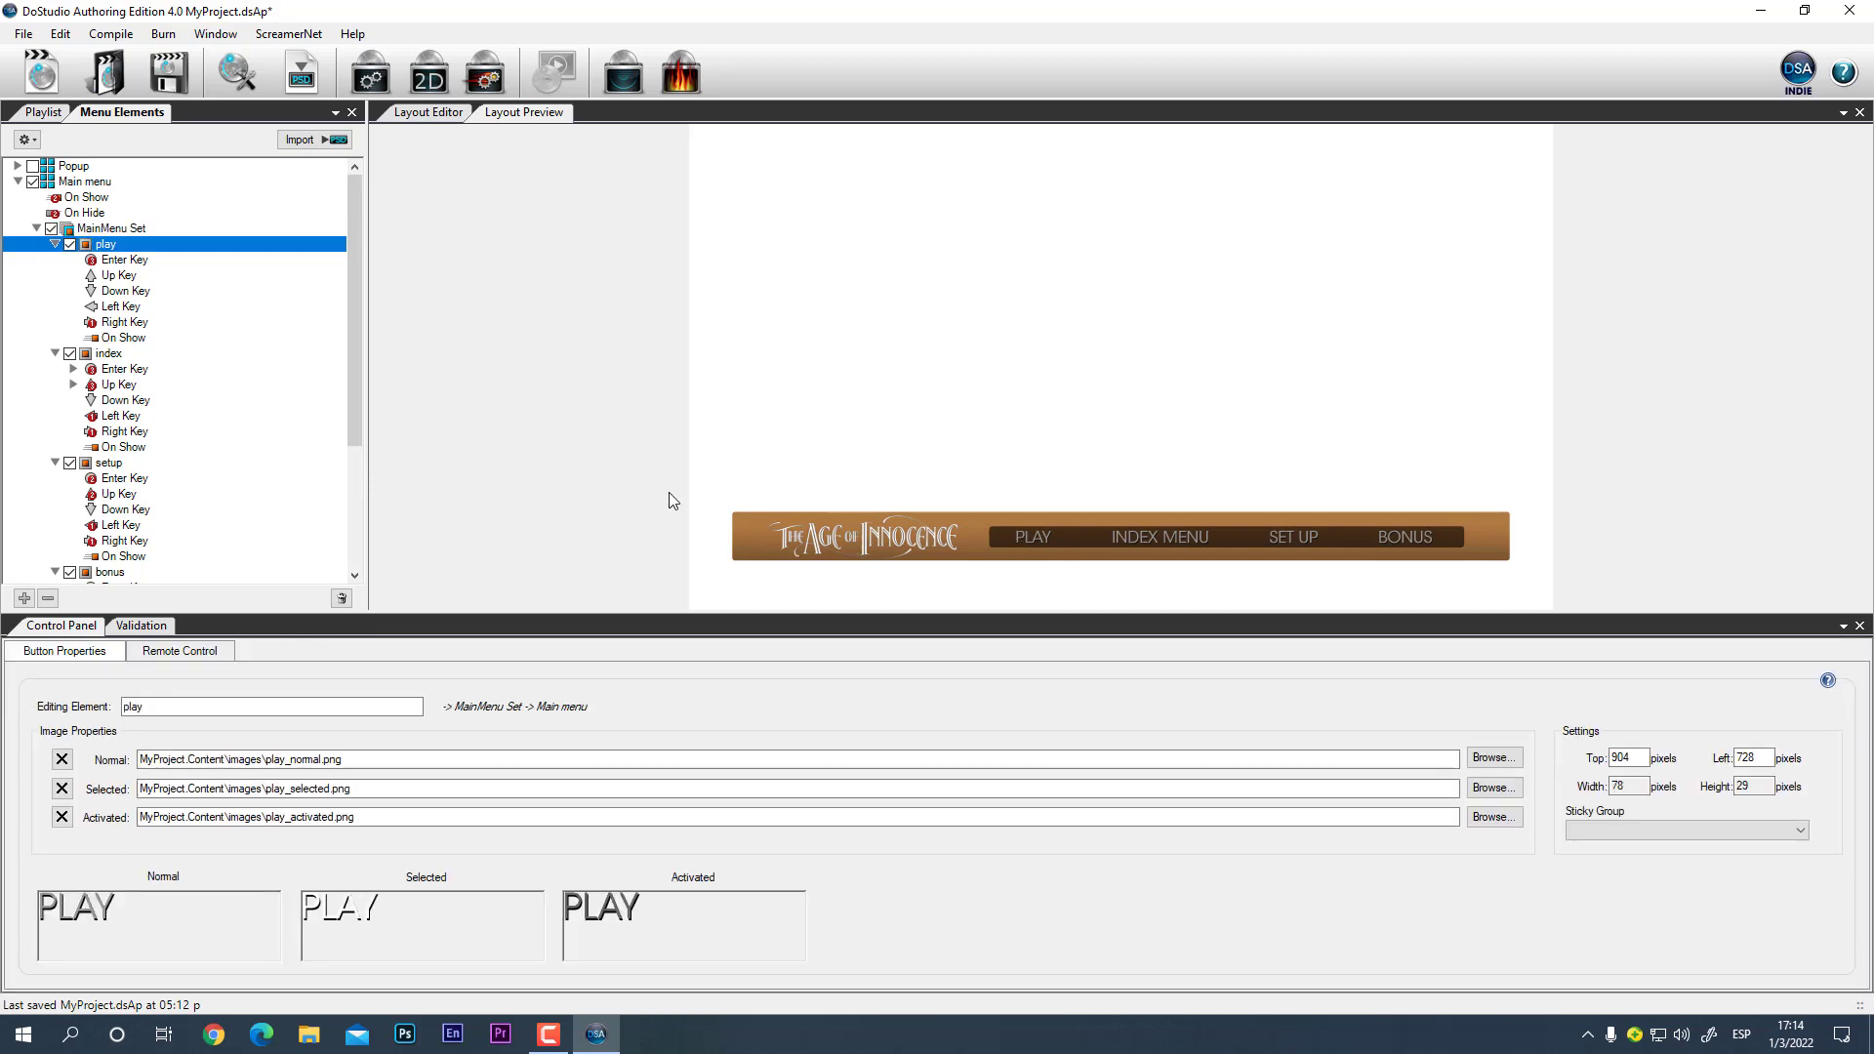
left_click(1161, 547)
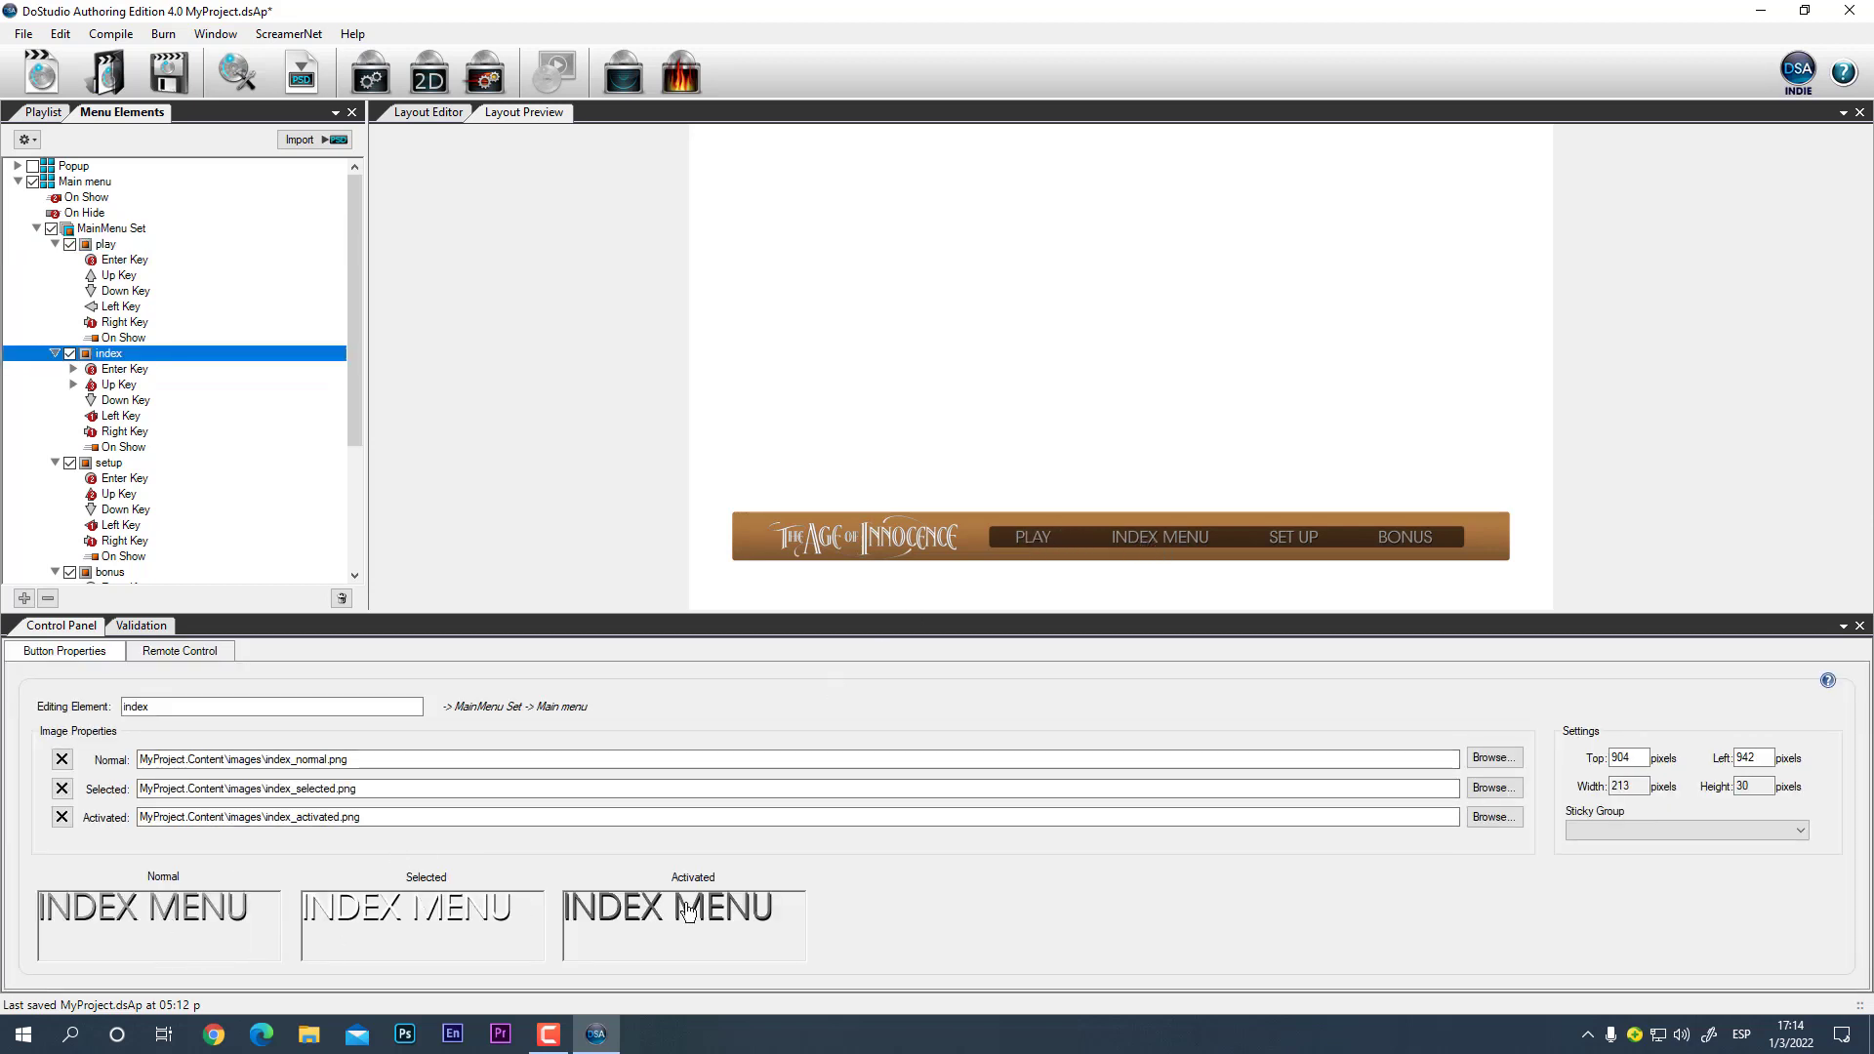
left_click(1021, 545)
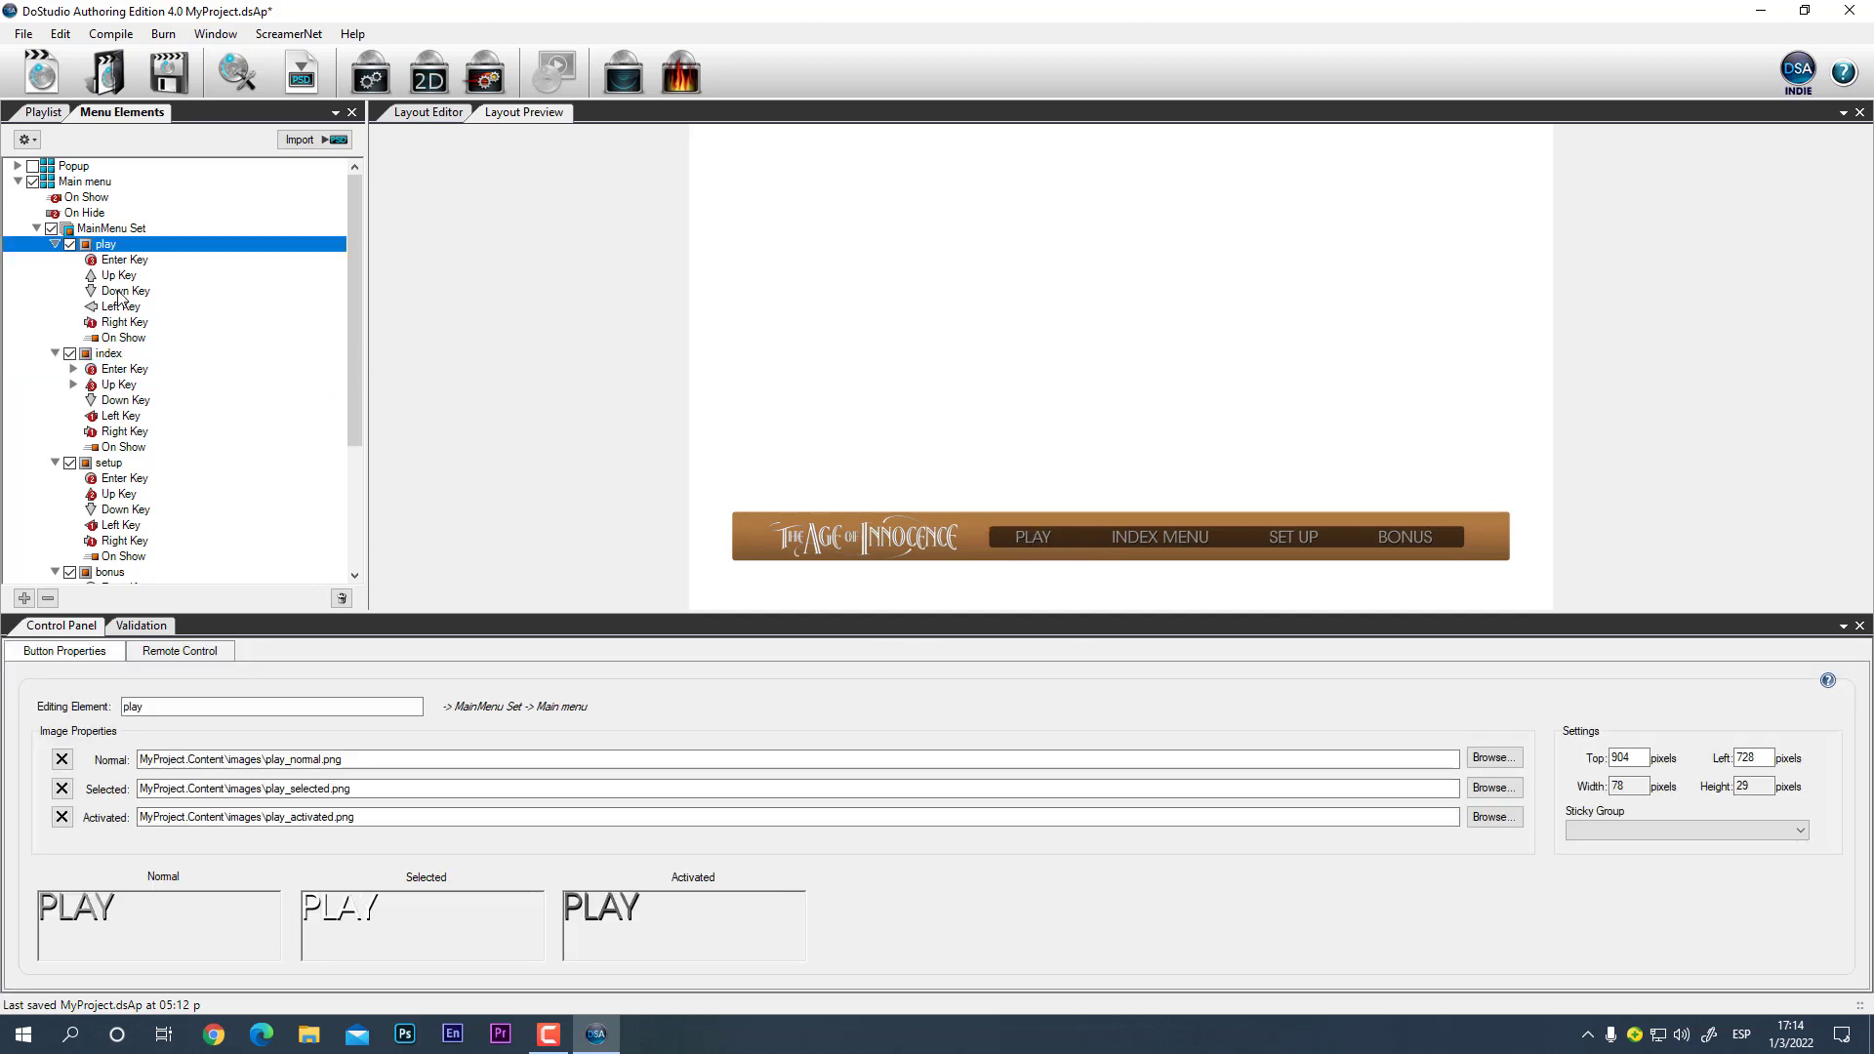
Step: Review the Play Sound, Clear Menu Blocks from Screen and Play PlayList actions of the play button's Enter Key event
left_click(121, 264)
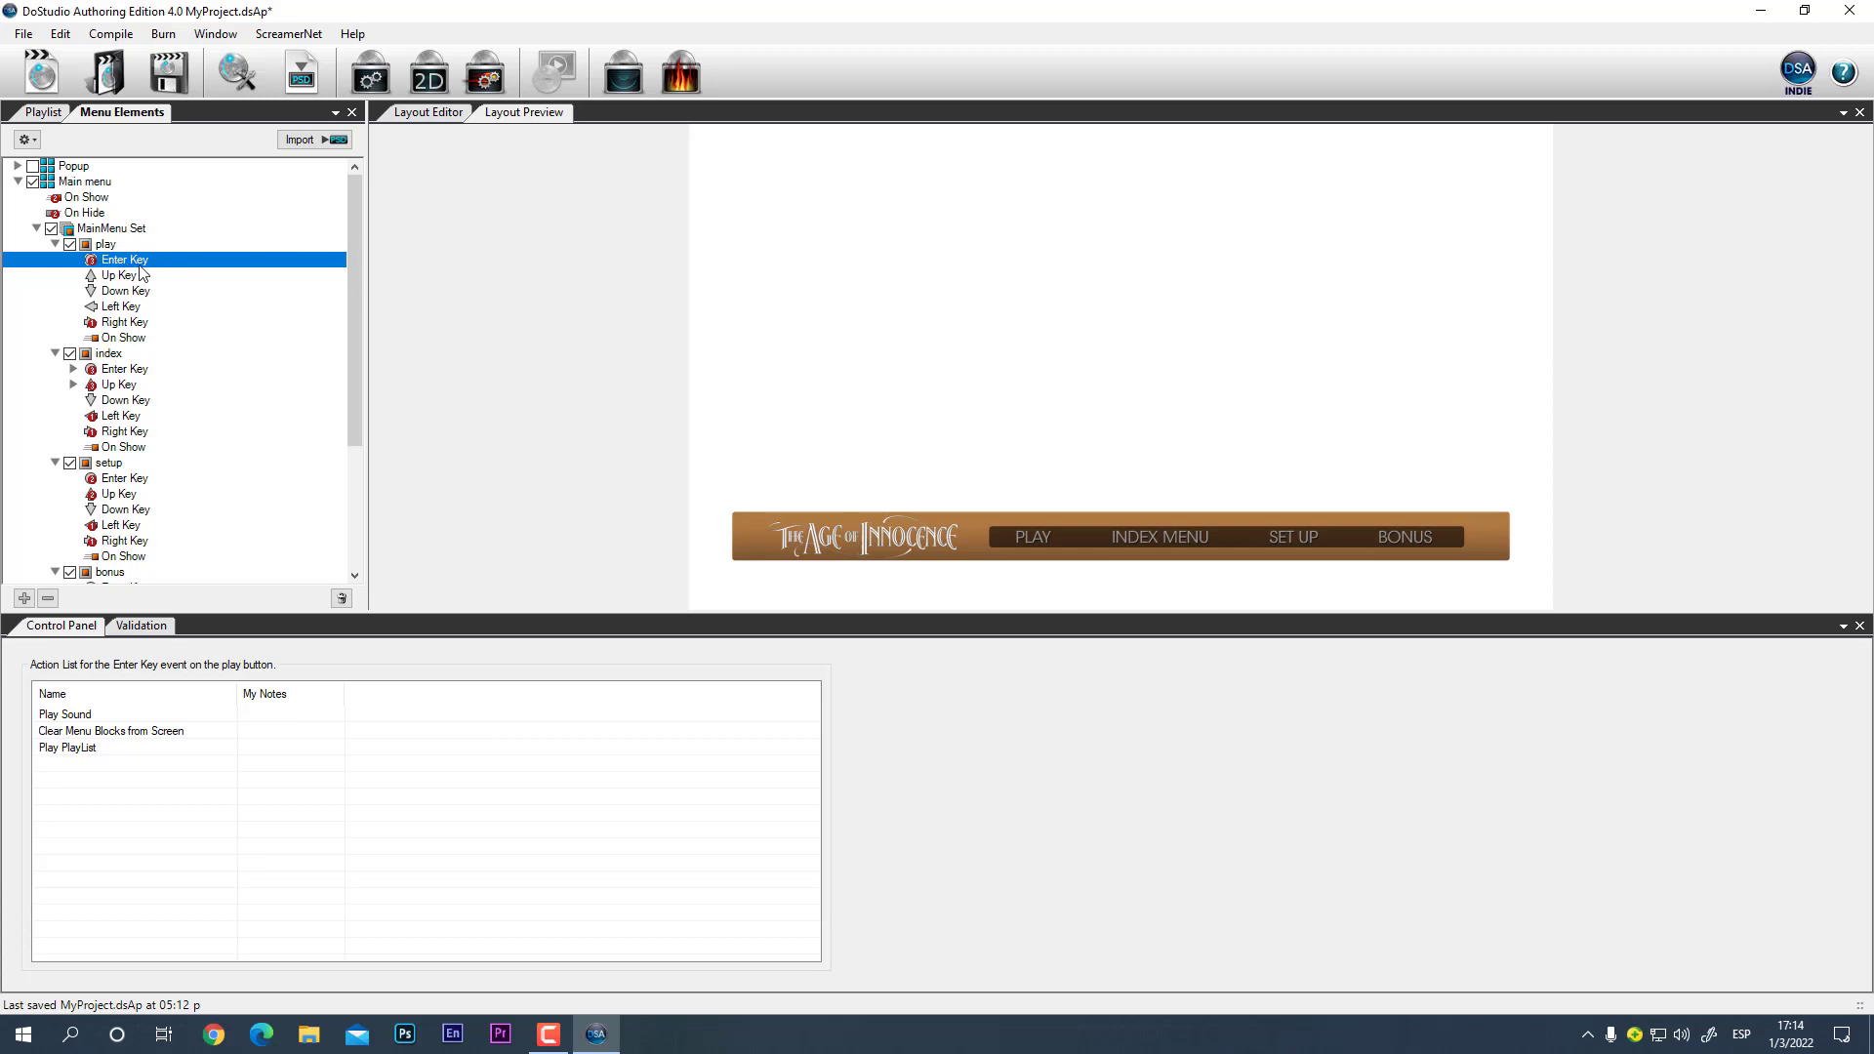
left_click(78, 714)
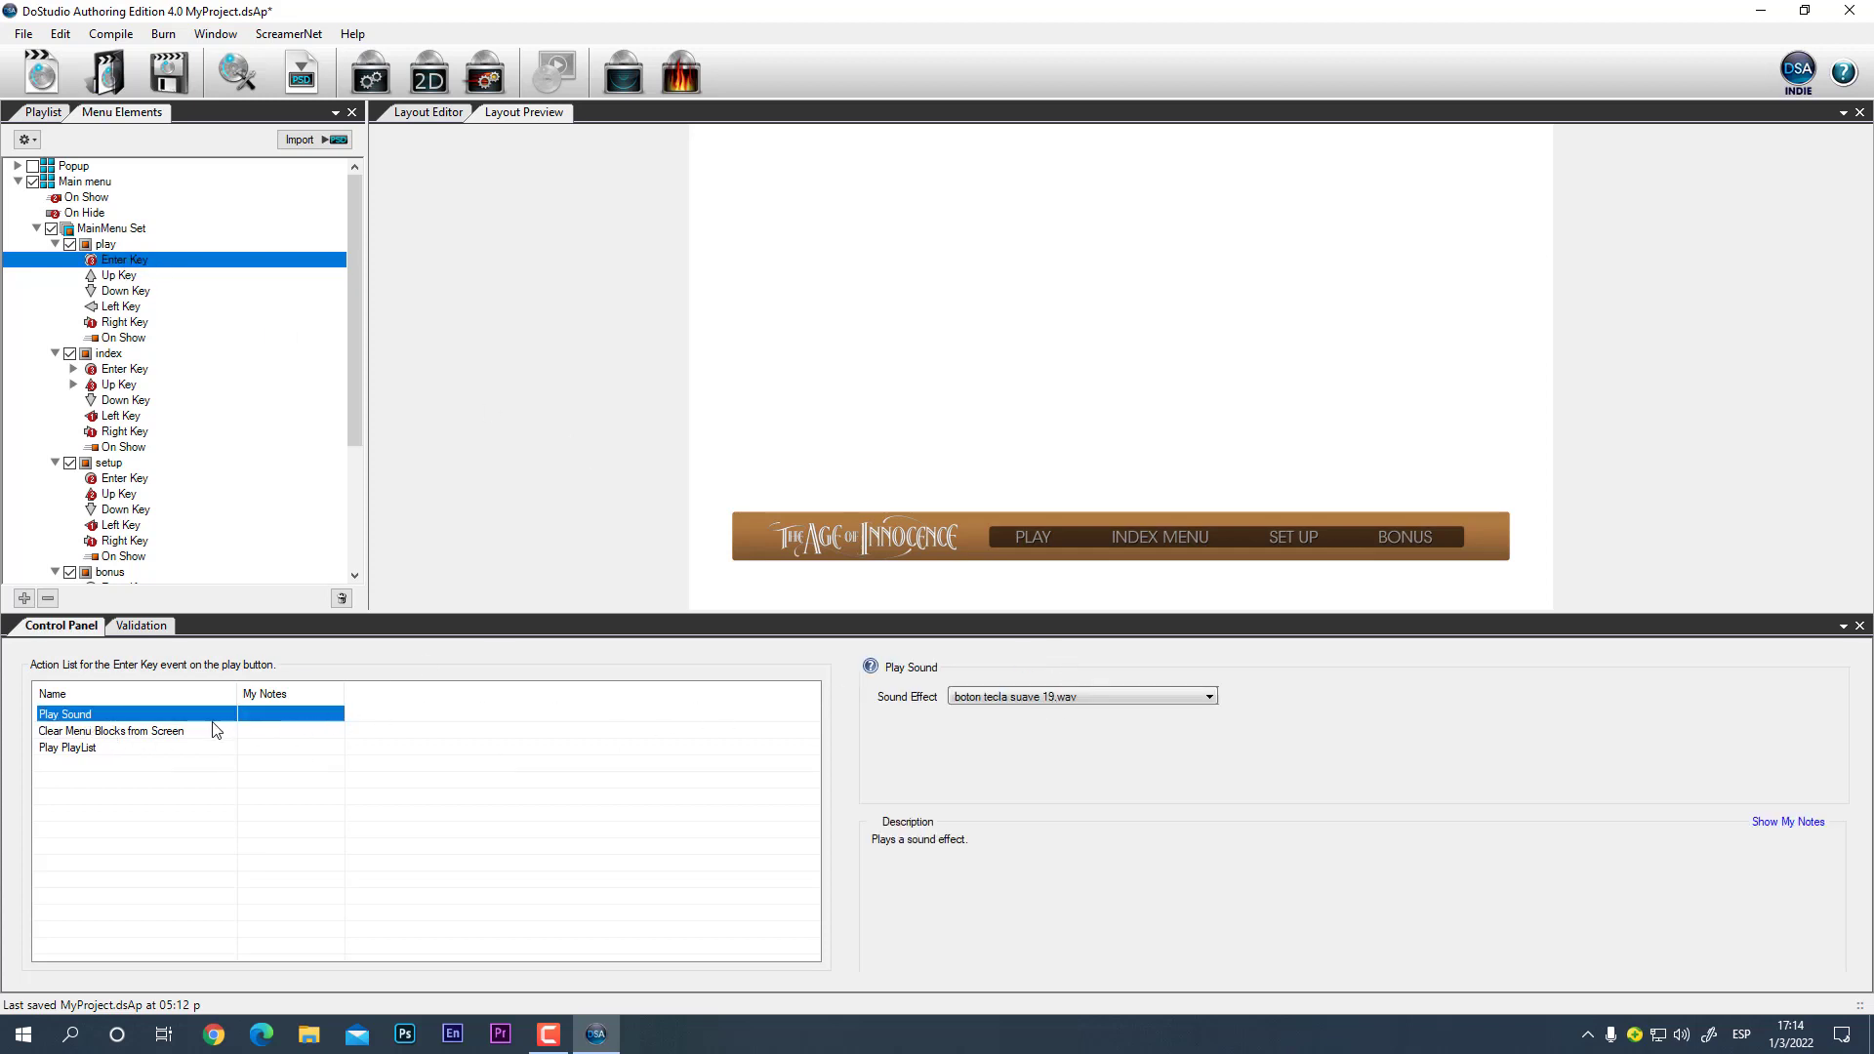
left_click(157, 731)
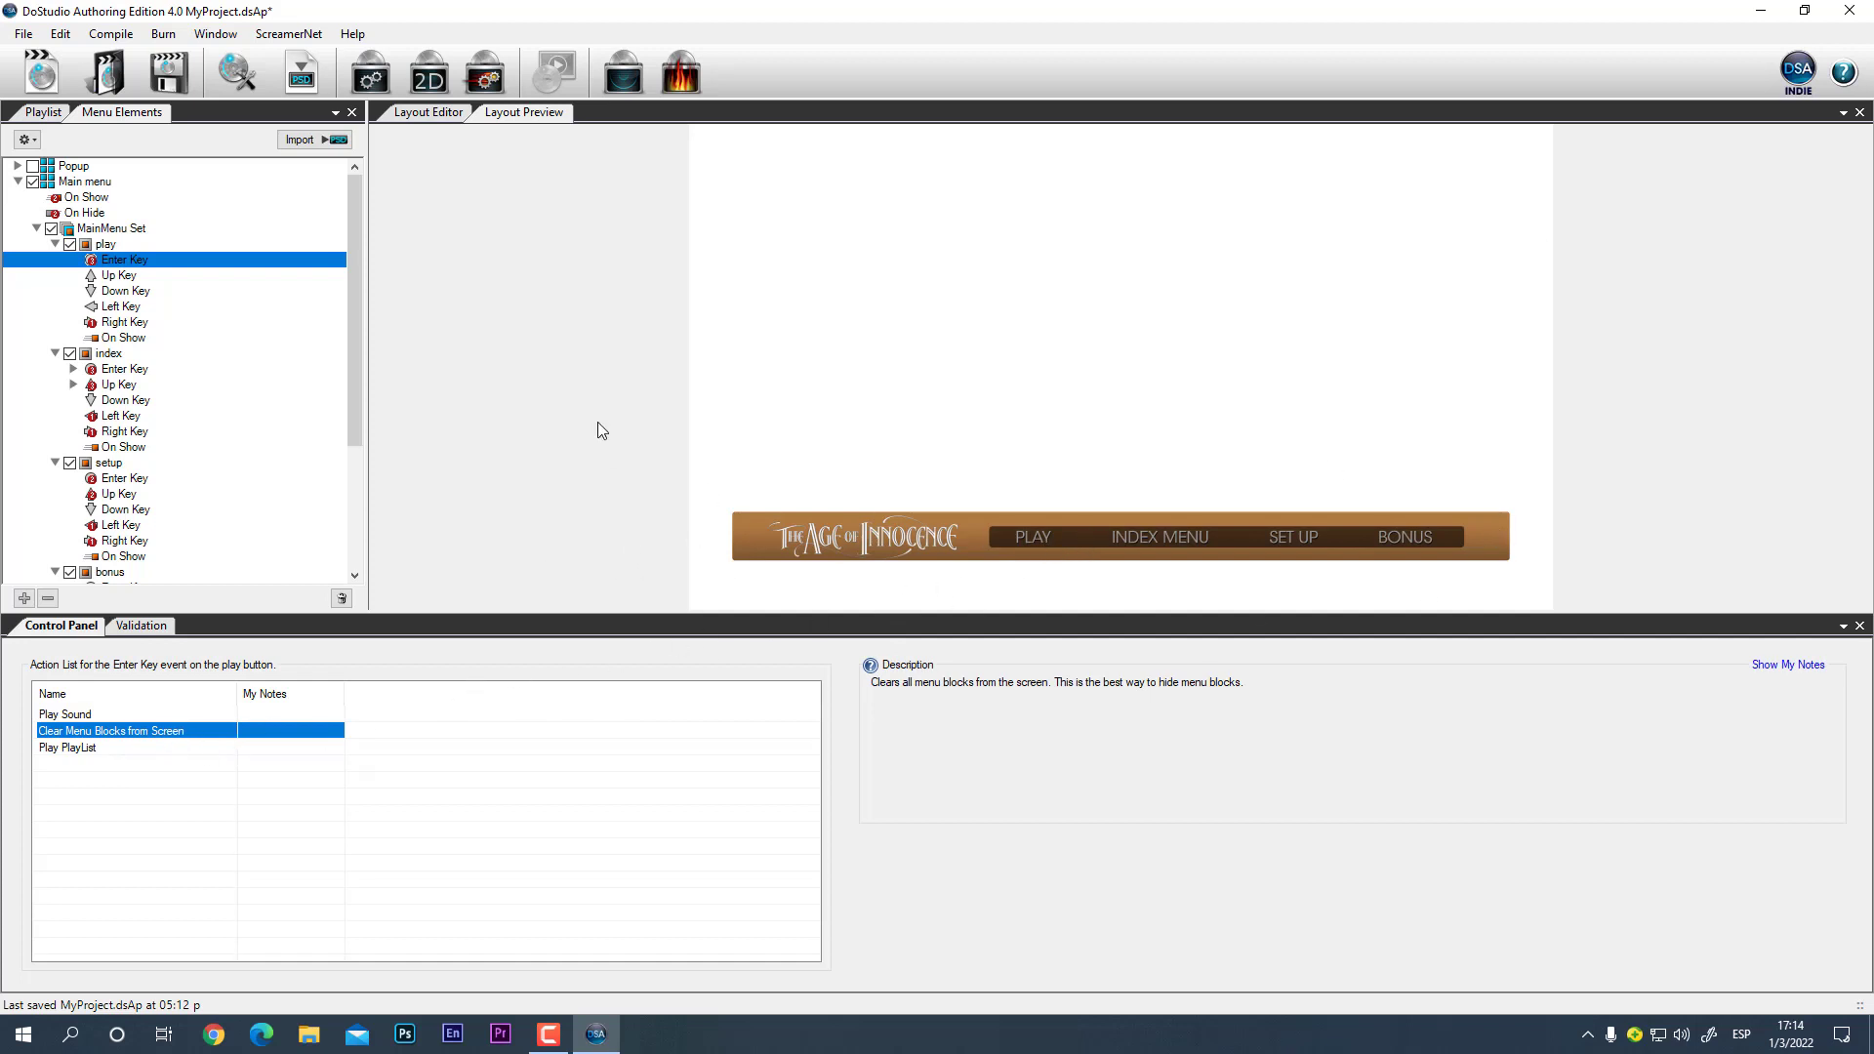
left_click(88, 748)
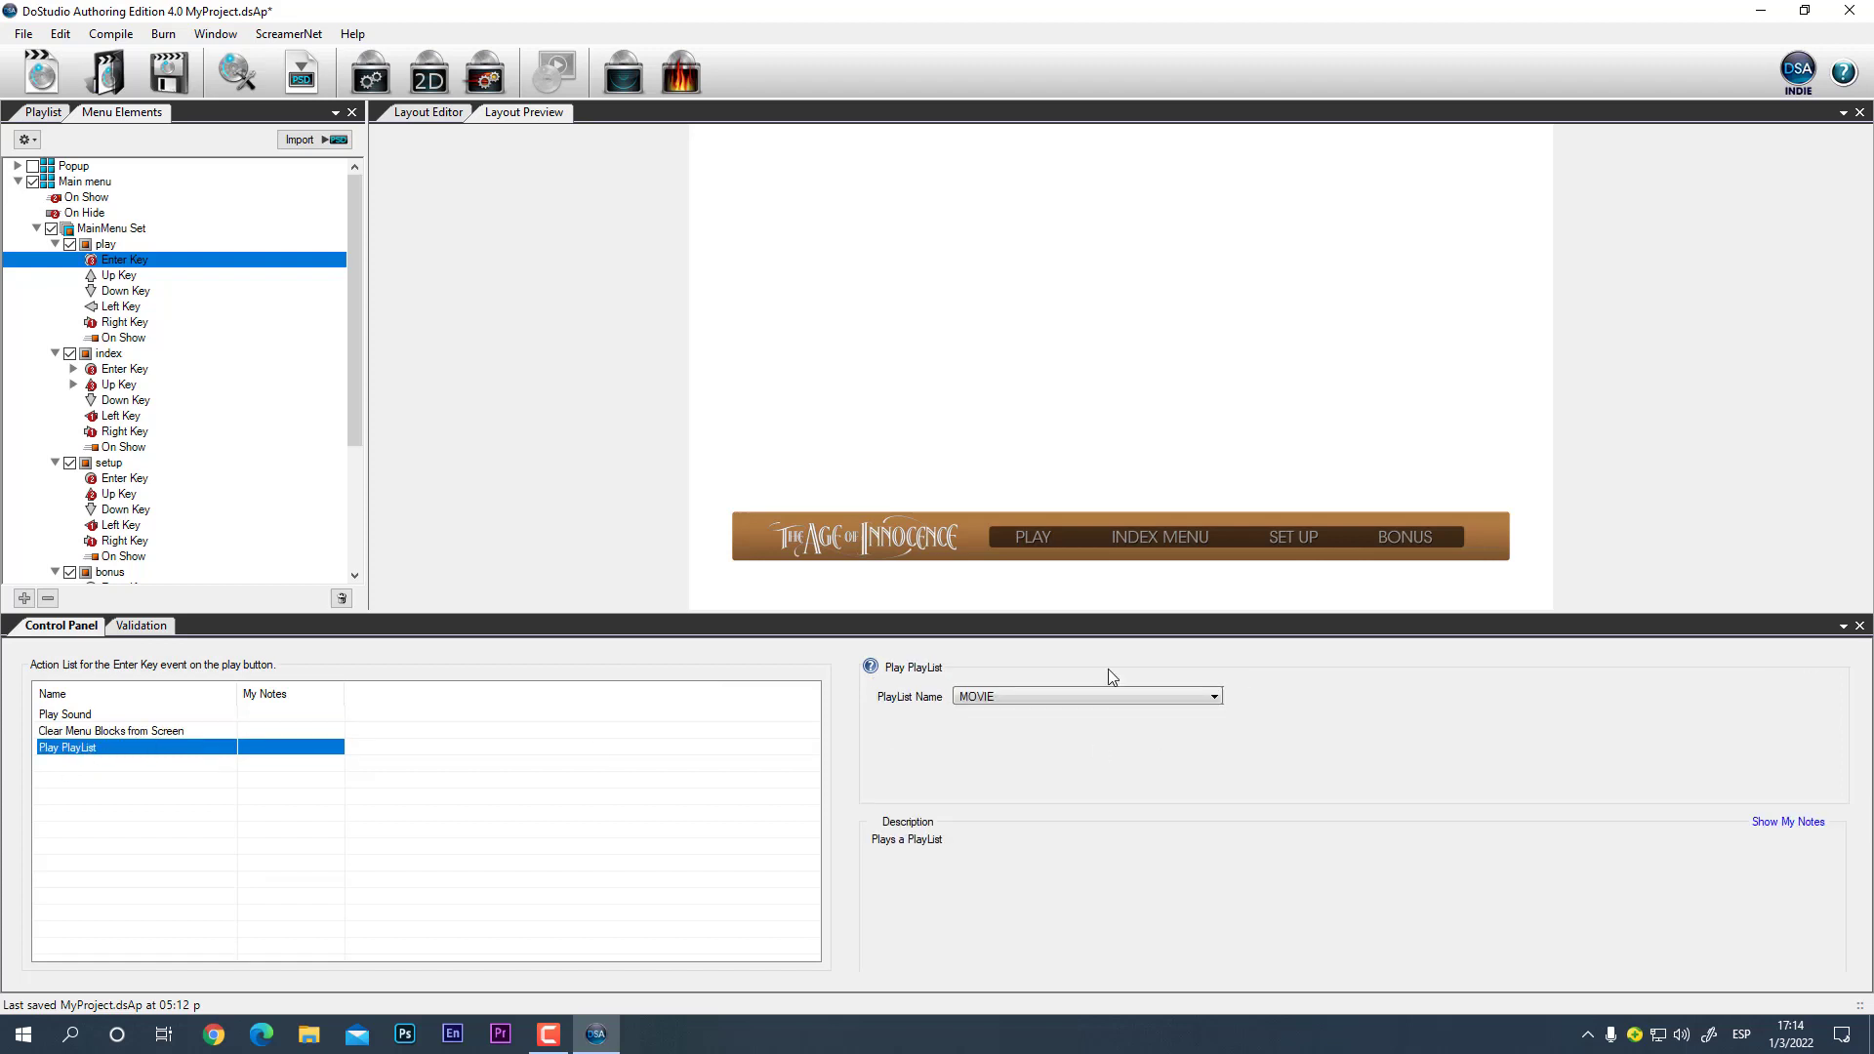
left_click(138, 733)
left_click(68, 715)
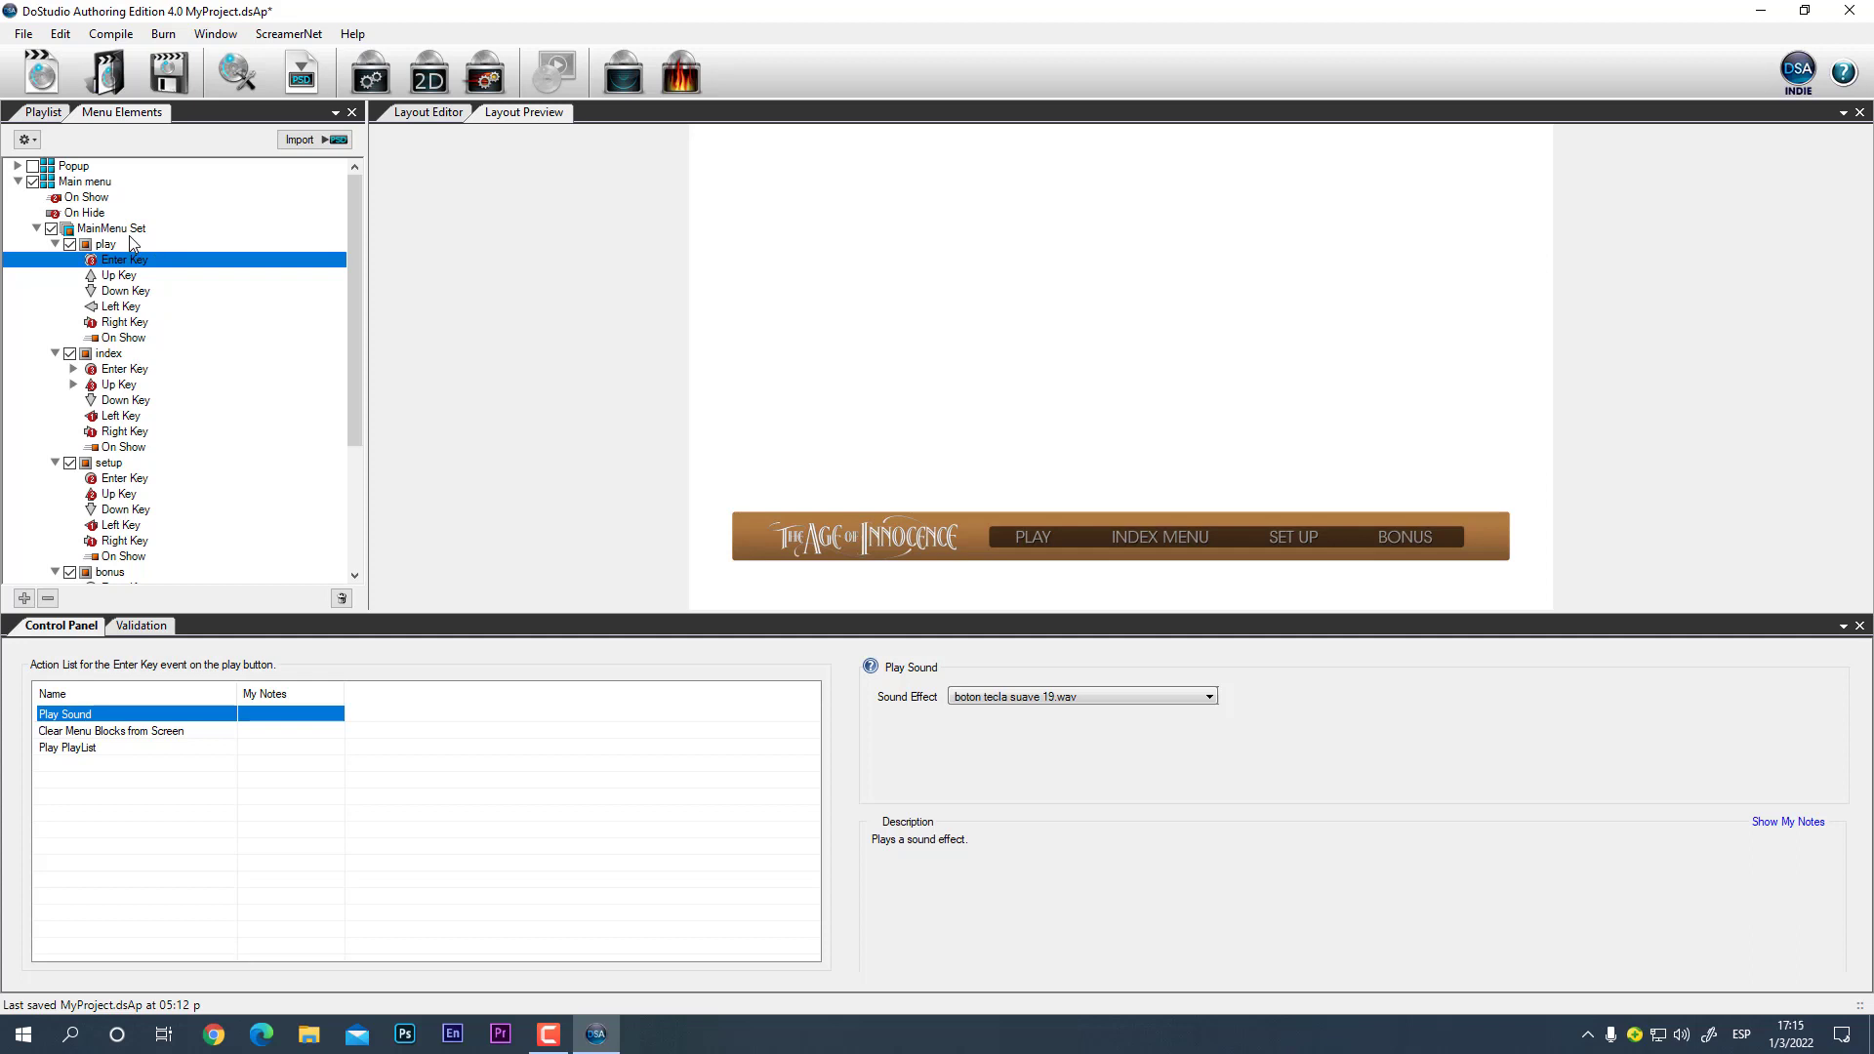
Step: Collapse the play, index, setup and bonus buttons under MainMenu Set in the menu elements tree
left_click(36, 228)
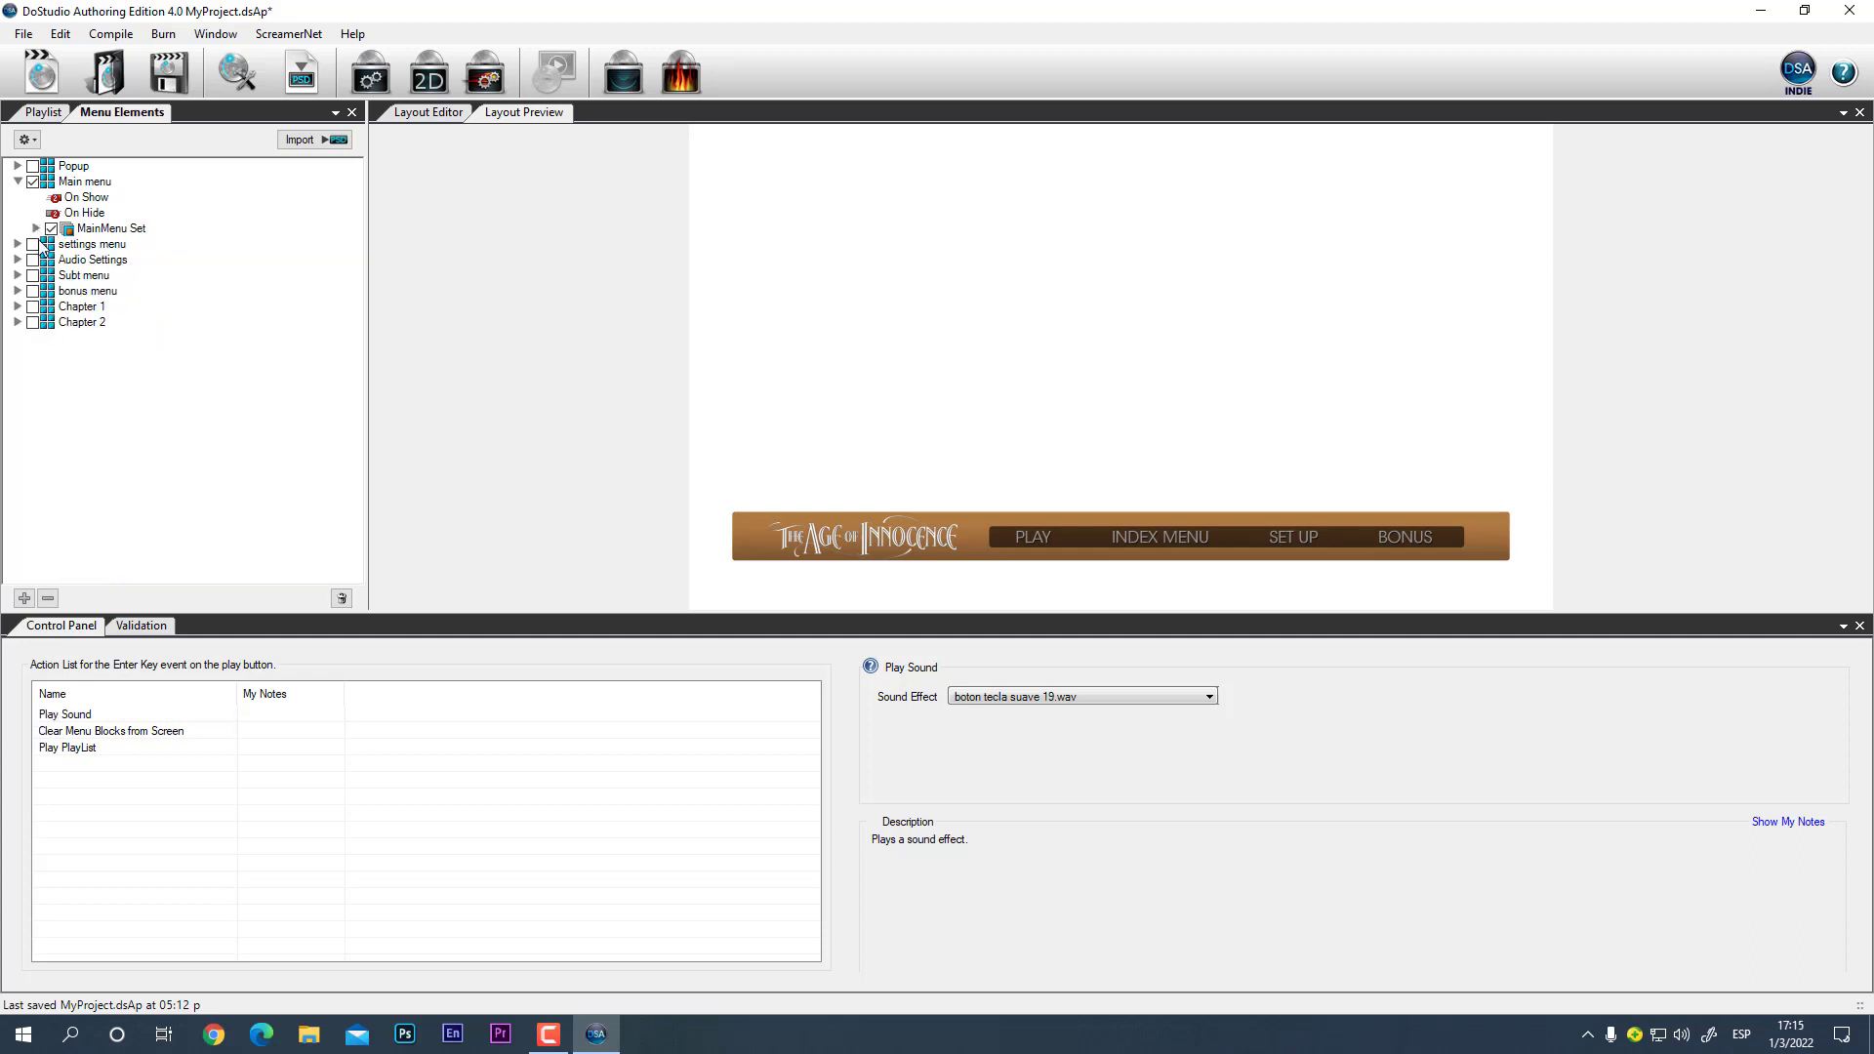
left_click(35, 228)
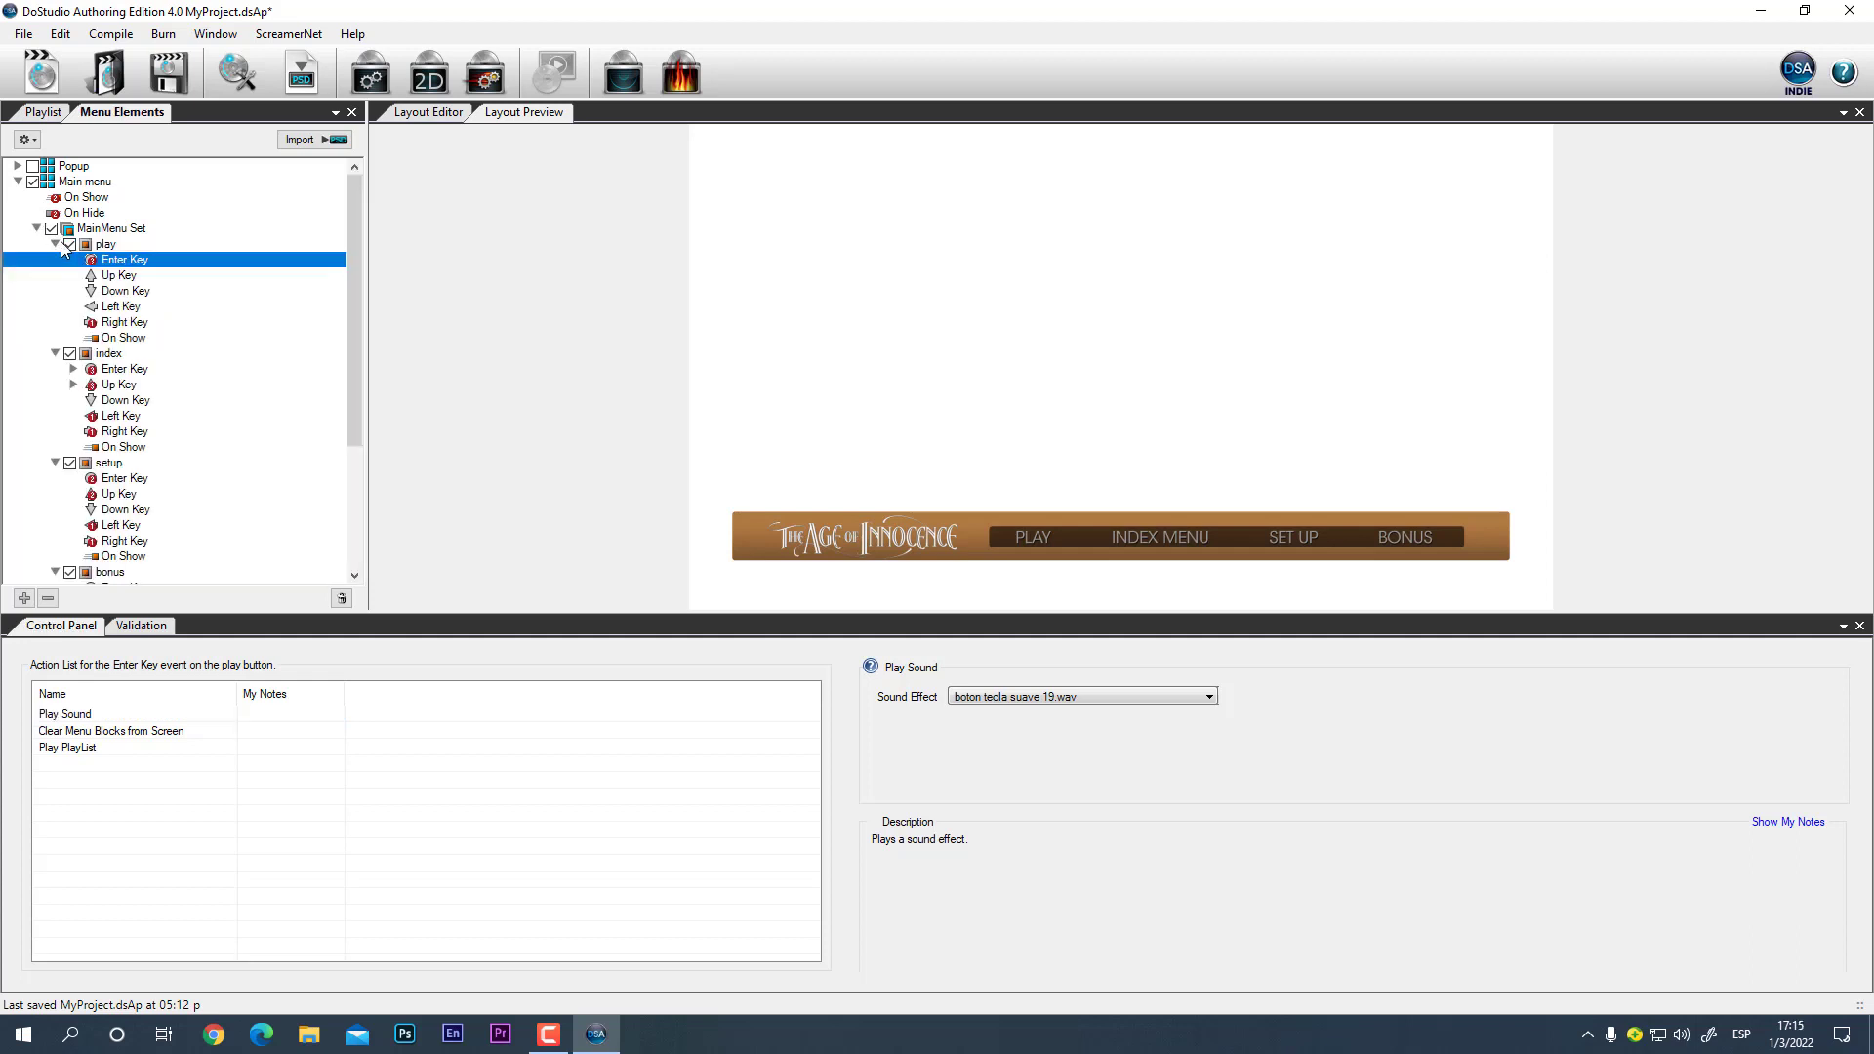
left_click(56, 245)
left_click(56, 259)
left_click(56, 275)
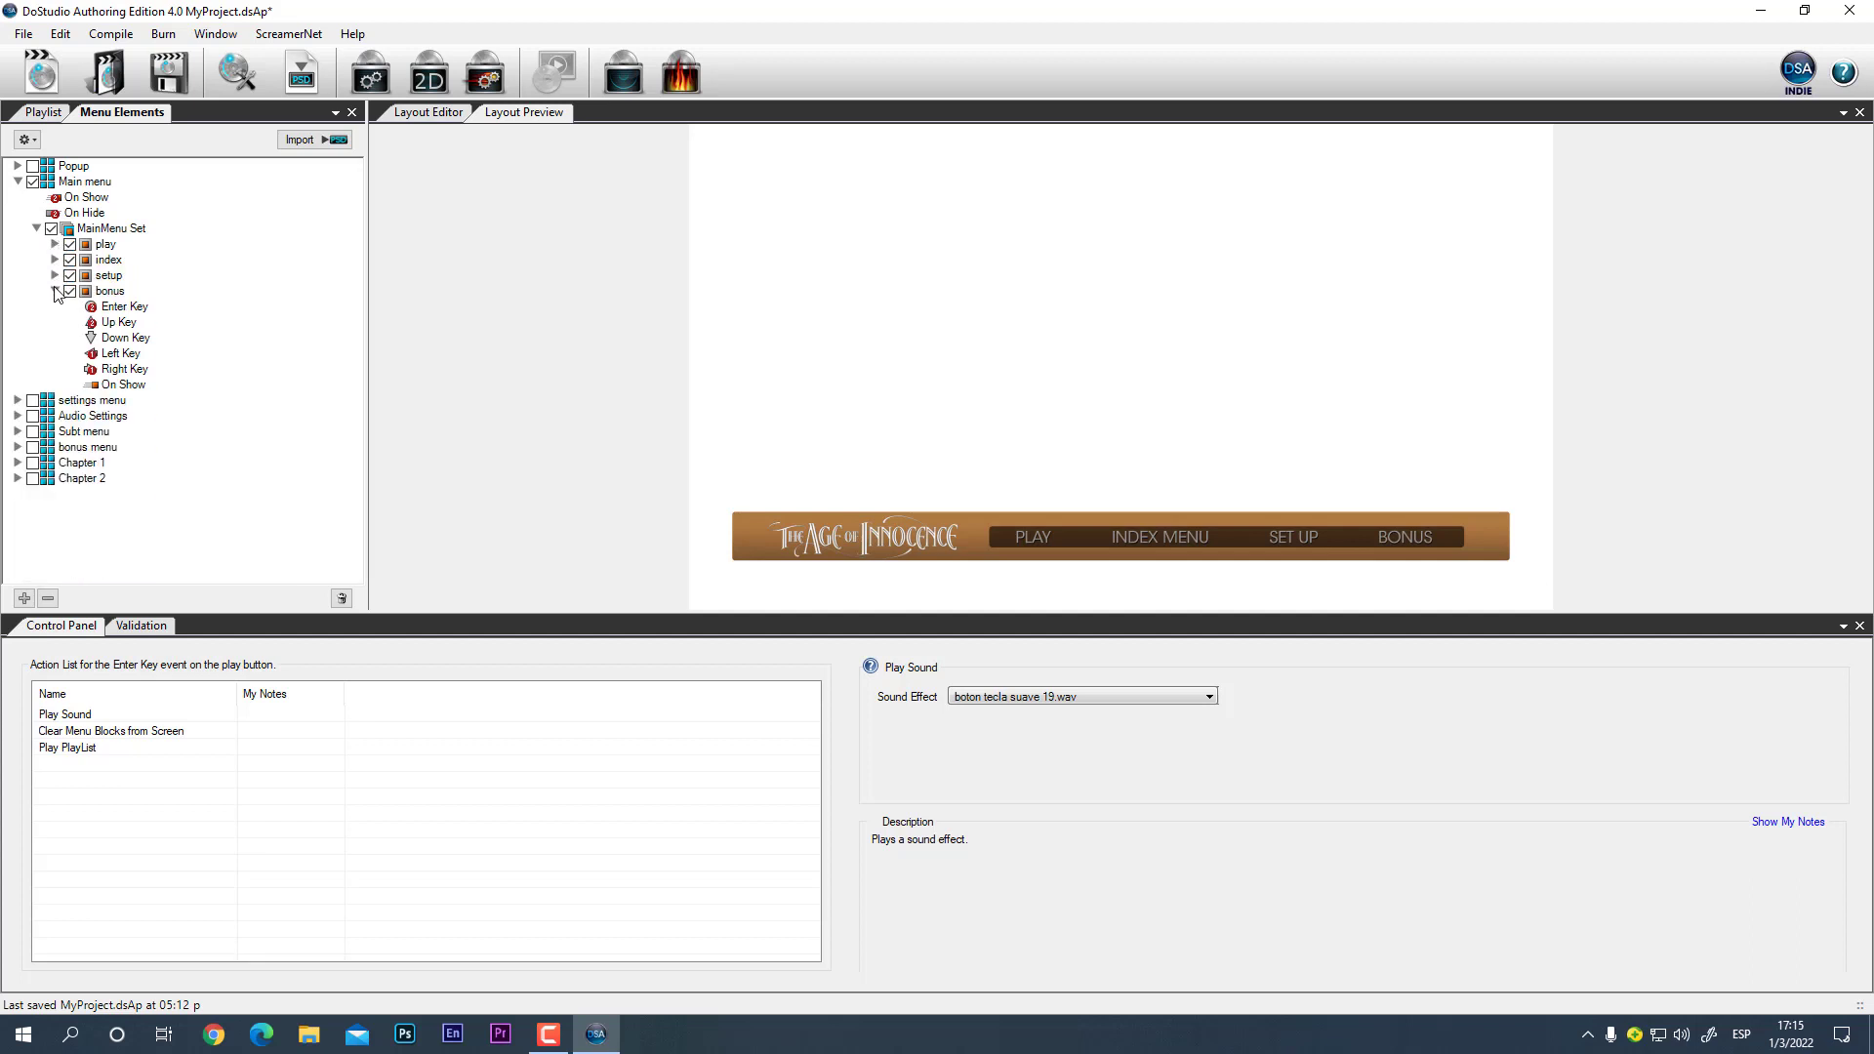
left_click(56, 291)
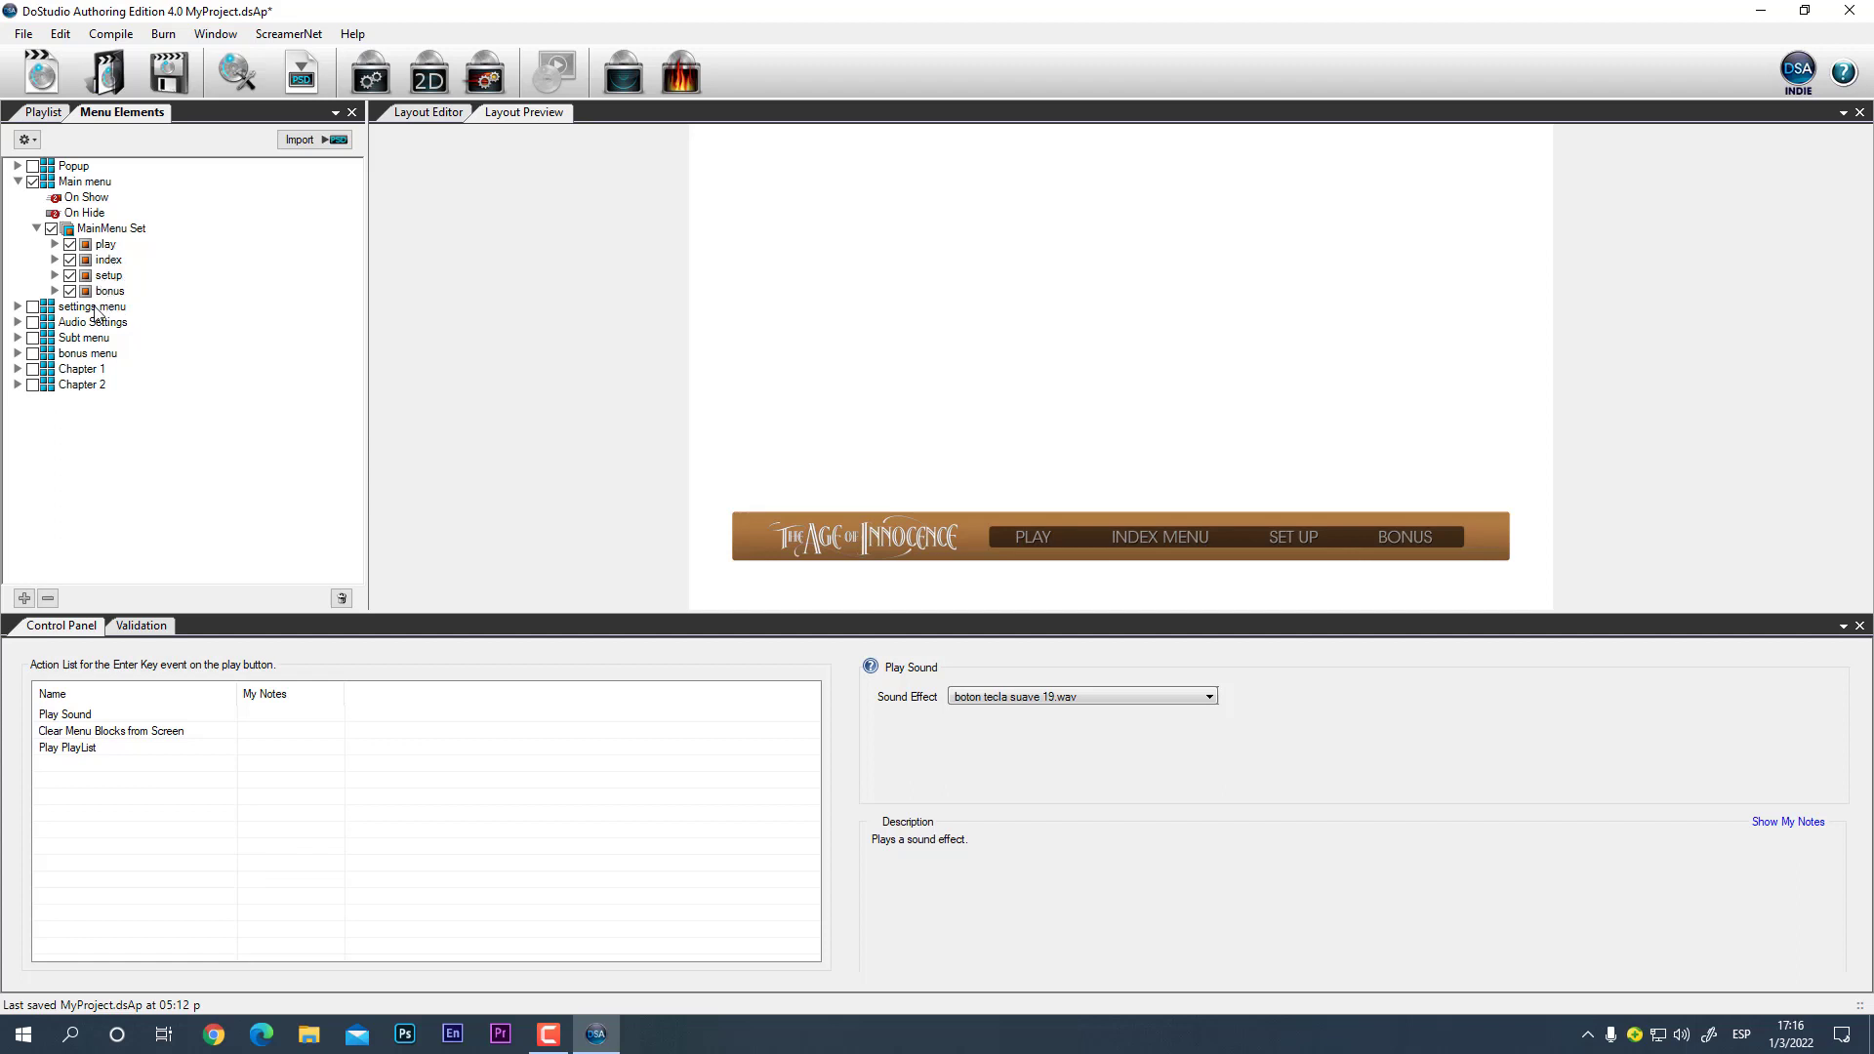
Step: Review the Show Menu Block action of the bonus button's Enter Key event and the action list of its Up Key event
left_click(55, 291)
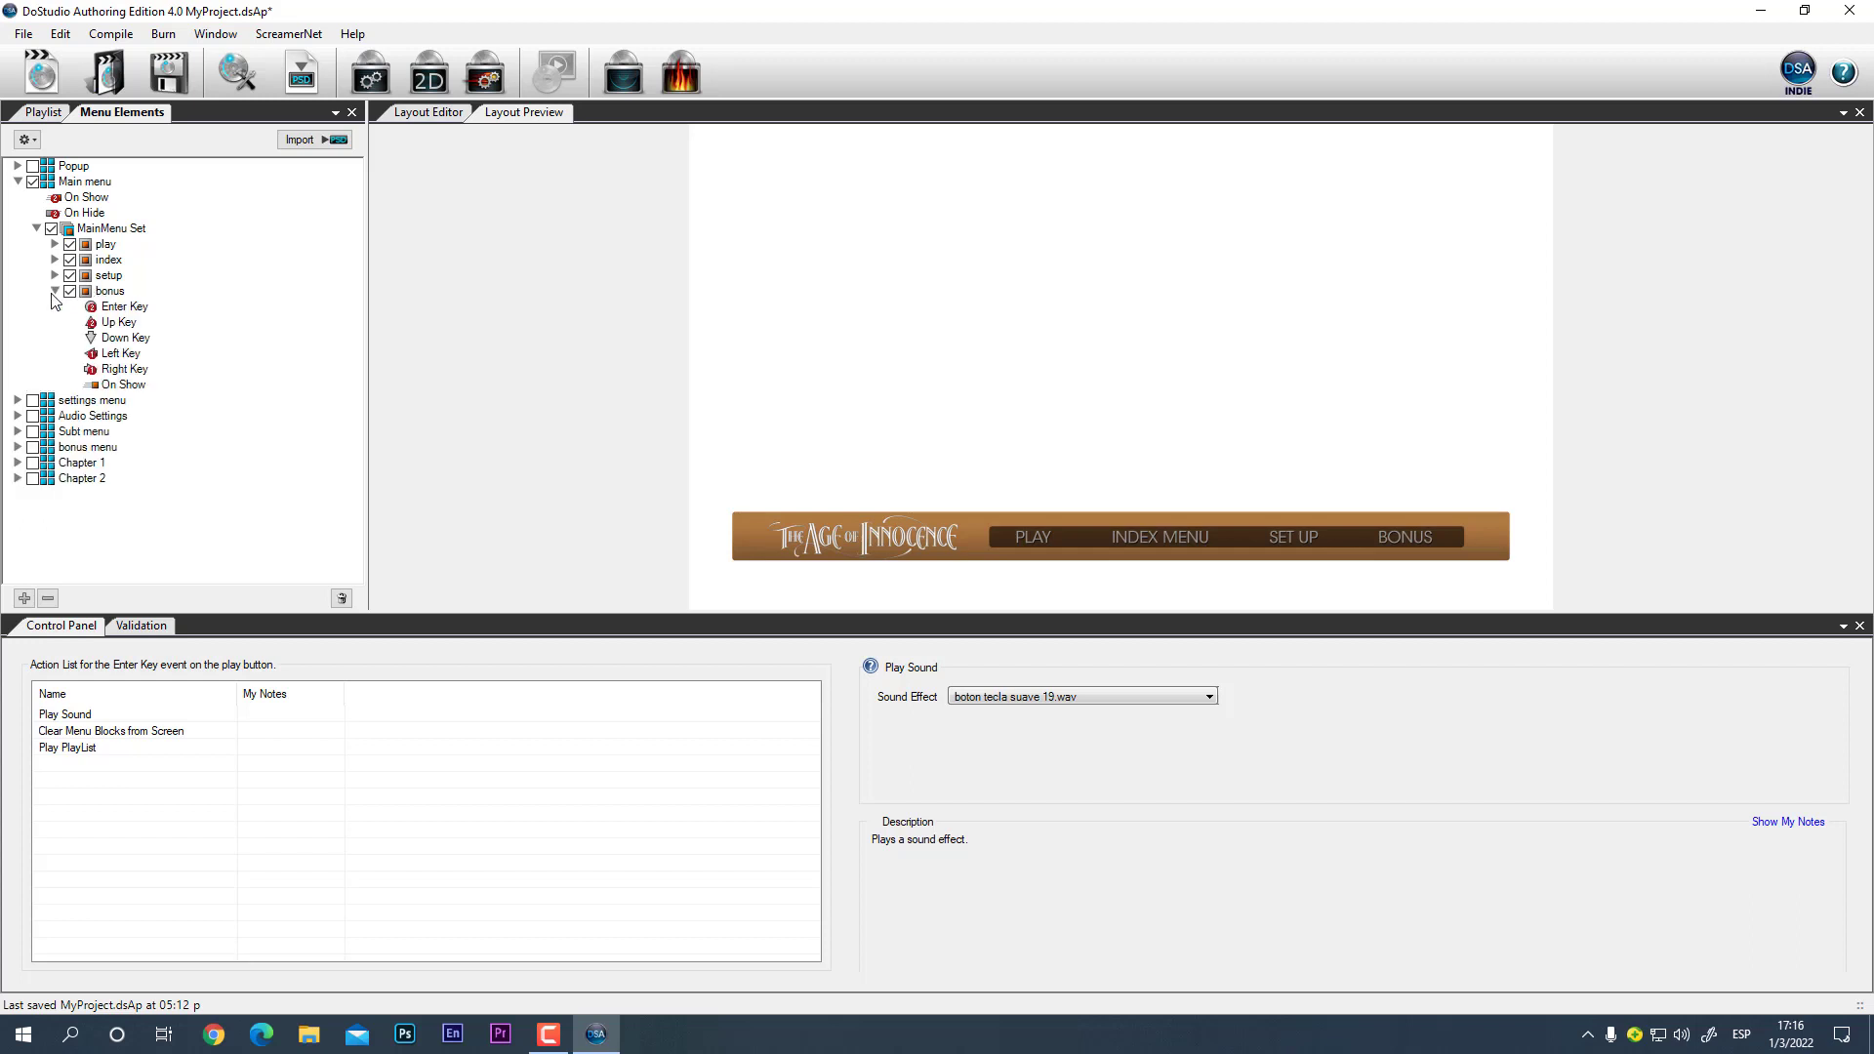
left_click(125, 306)
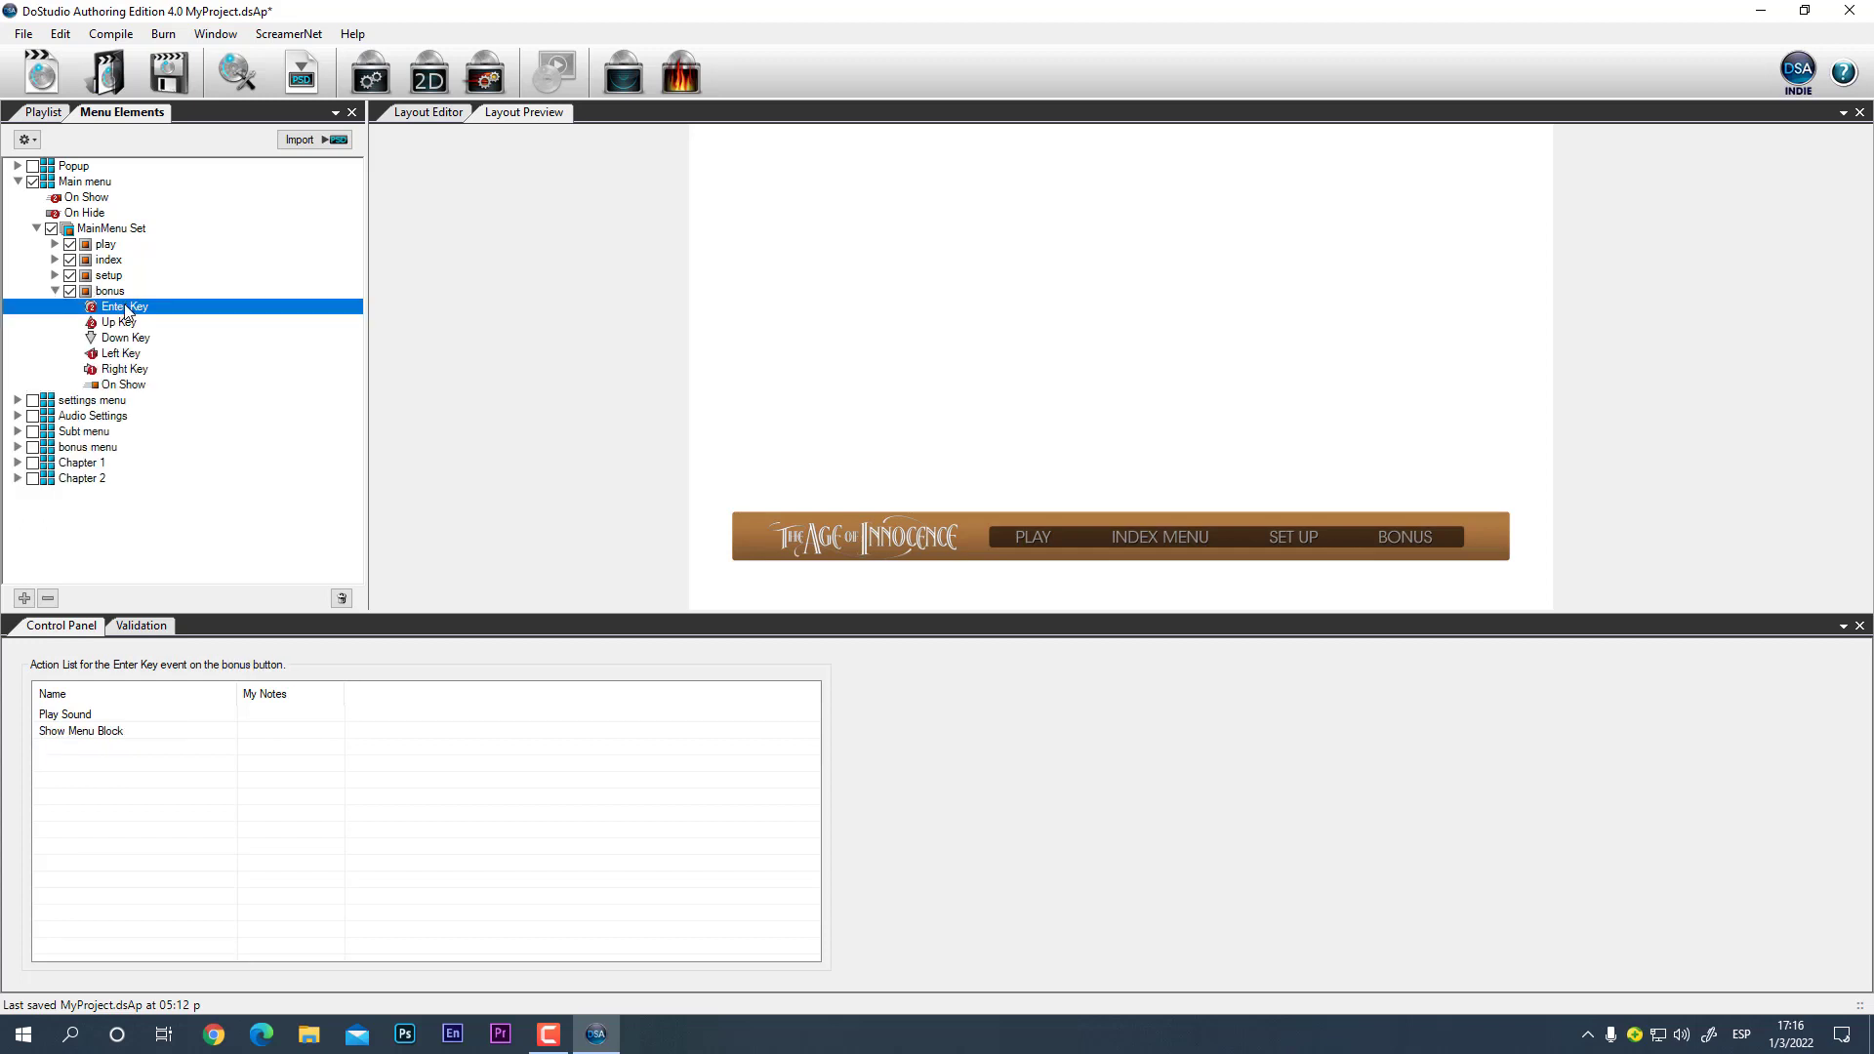
left_click(89, 734)
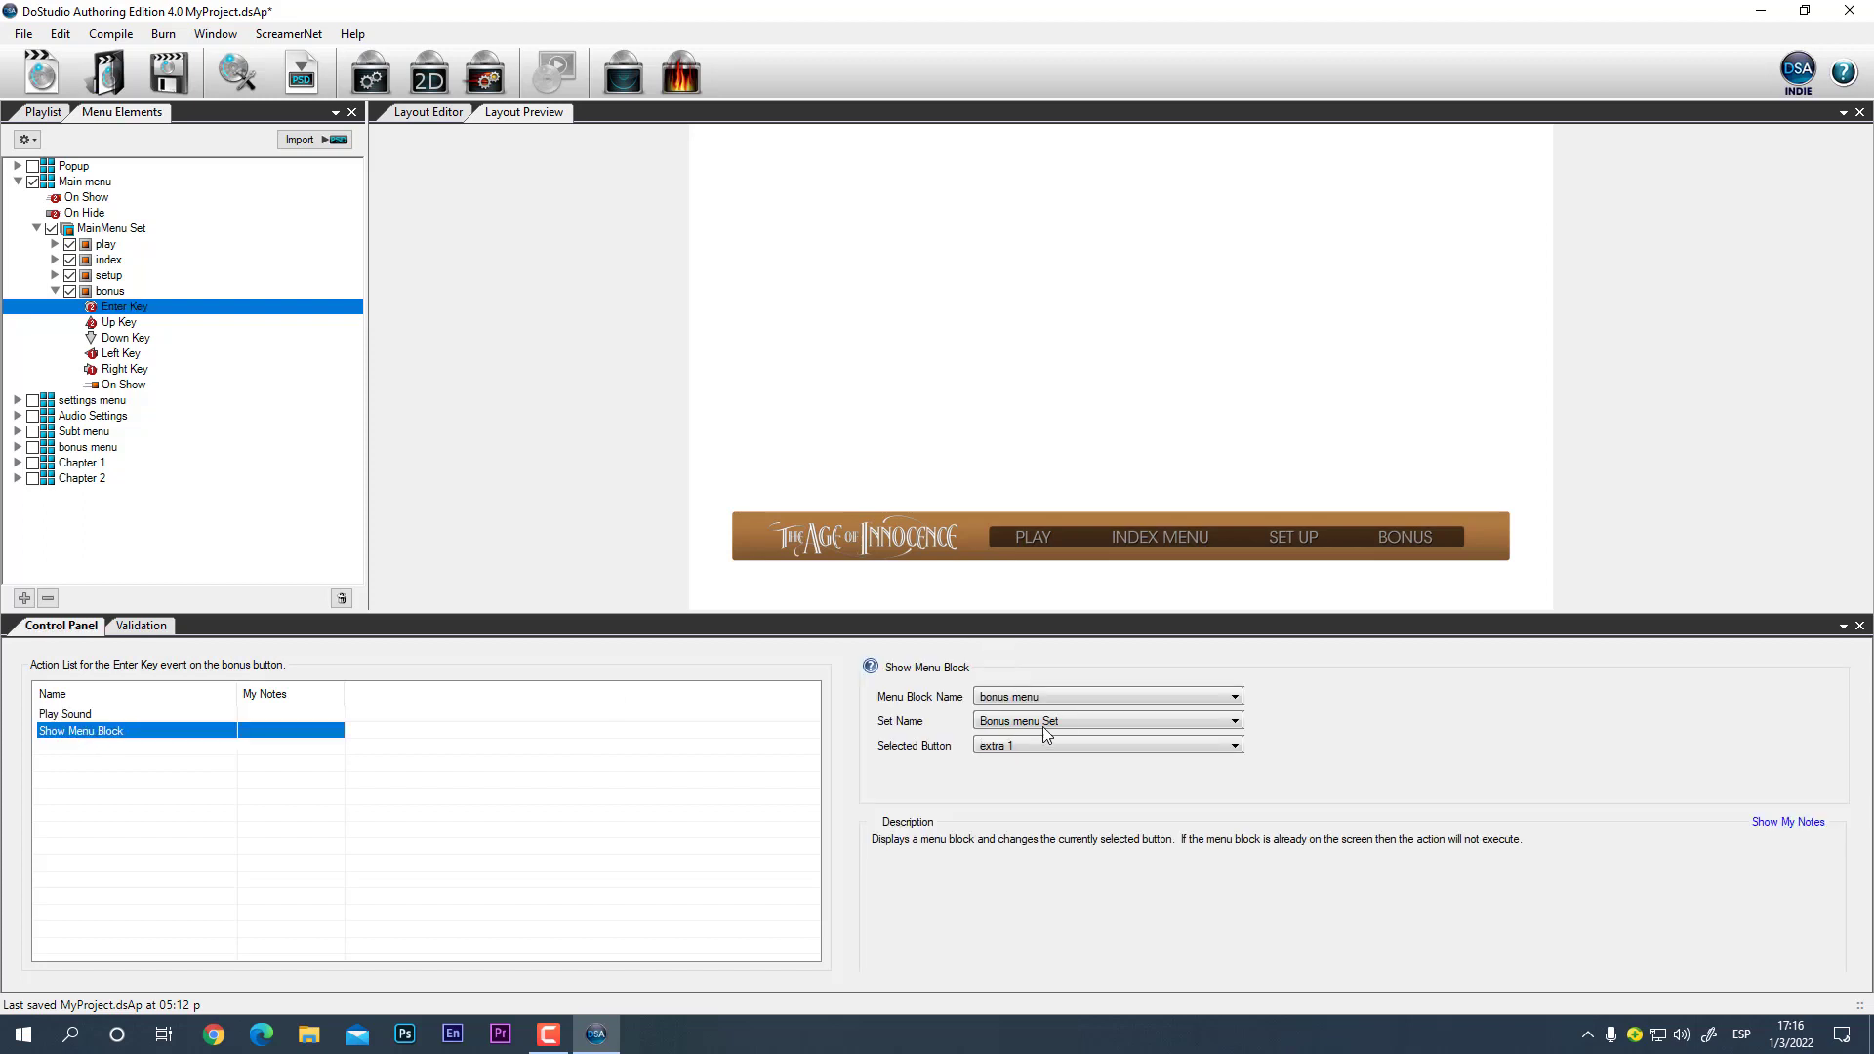
left_click(121, 323)
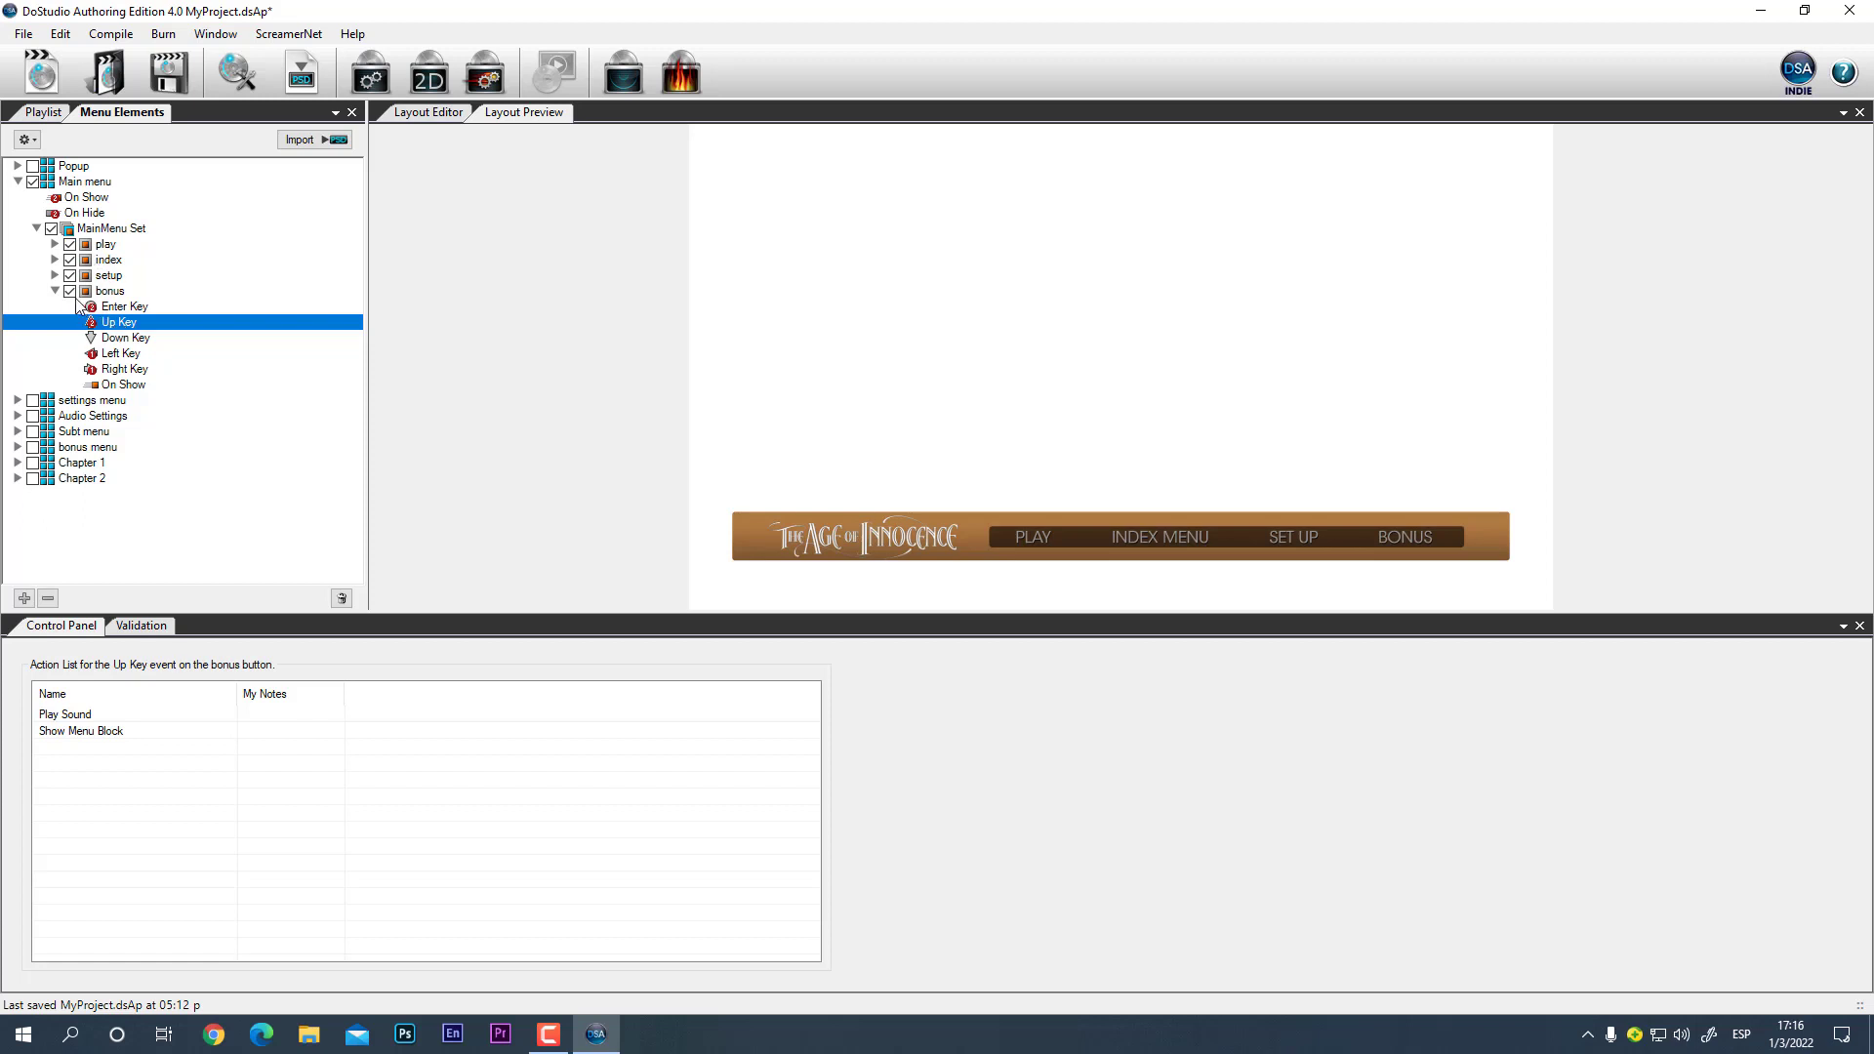
Step: Collapse the bonus button and the Main menu block, and hide the Main menu in the layout preview
left_click(56, 291)
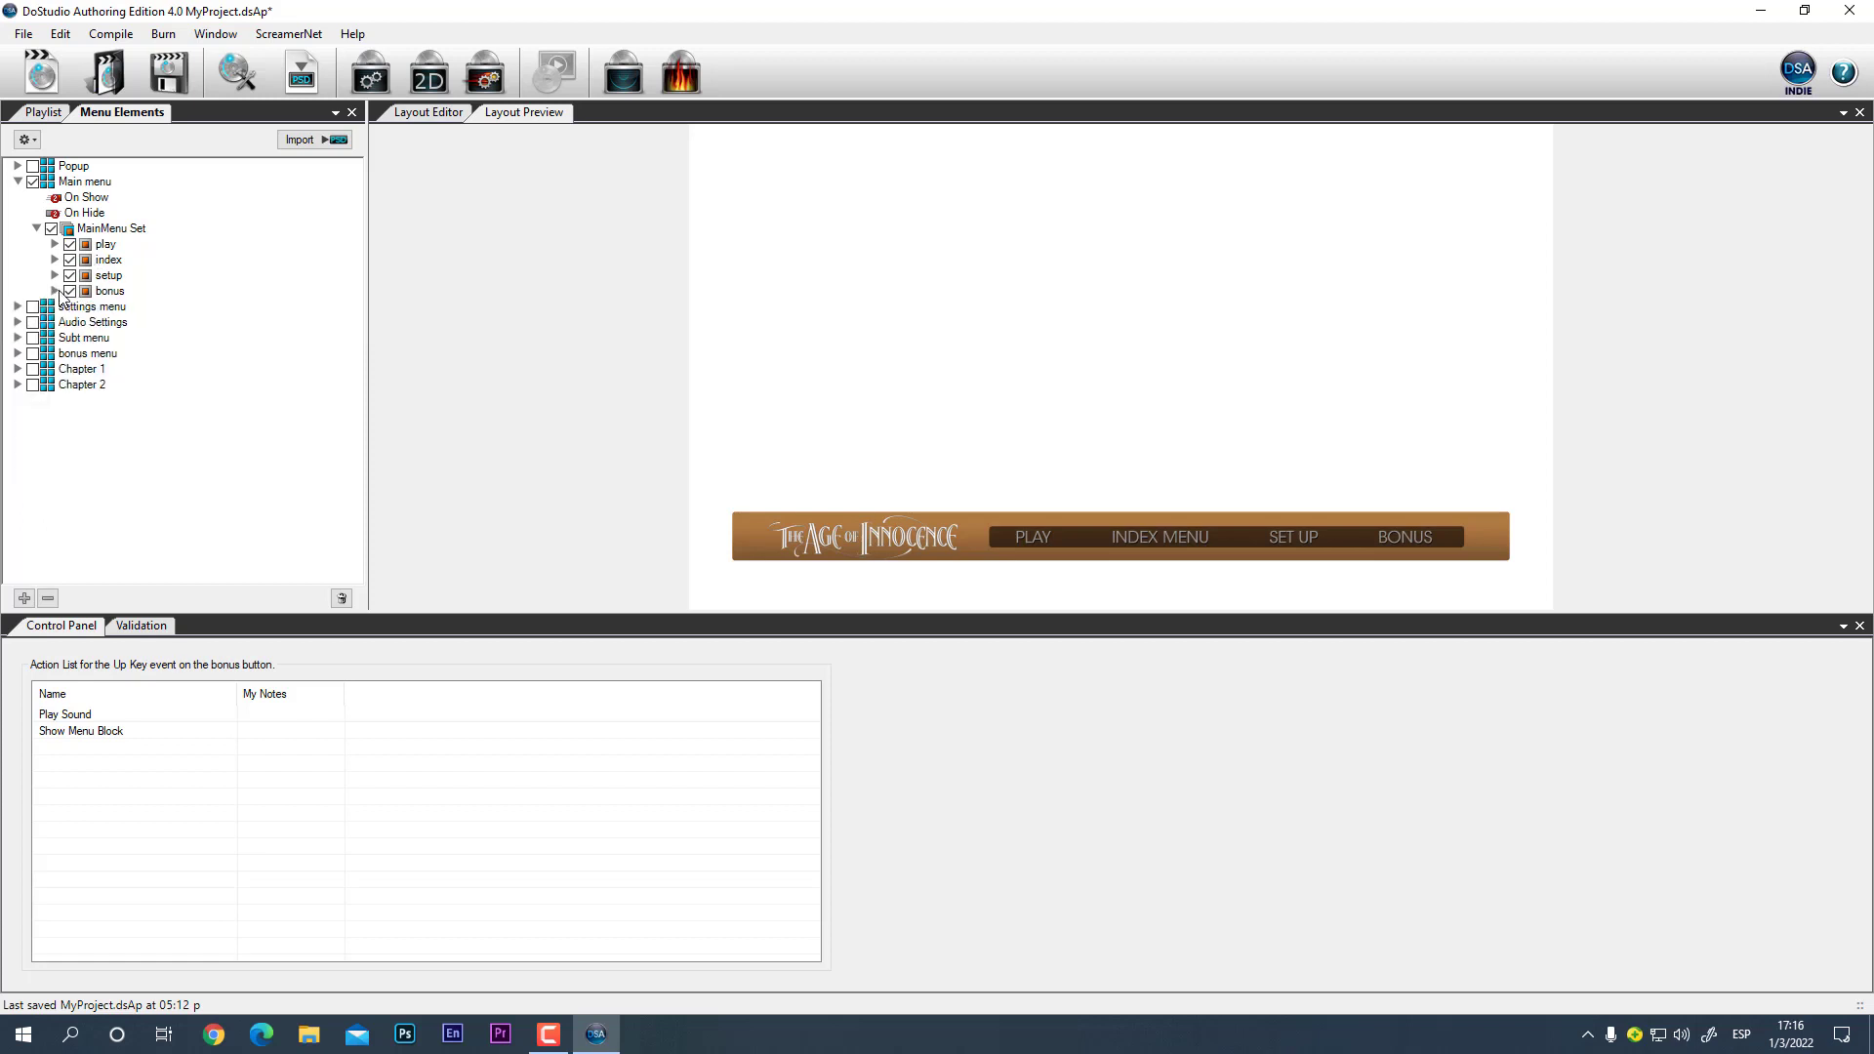
left_click(19, 181)
left_click(33, 182)
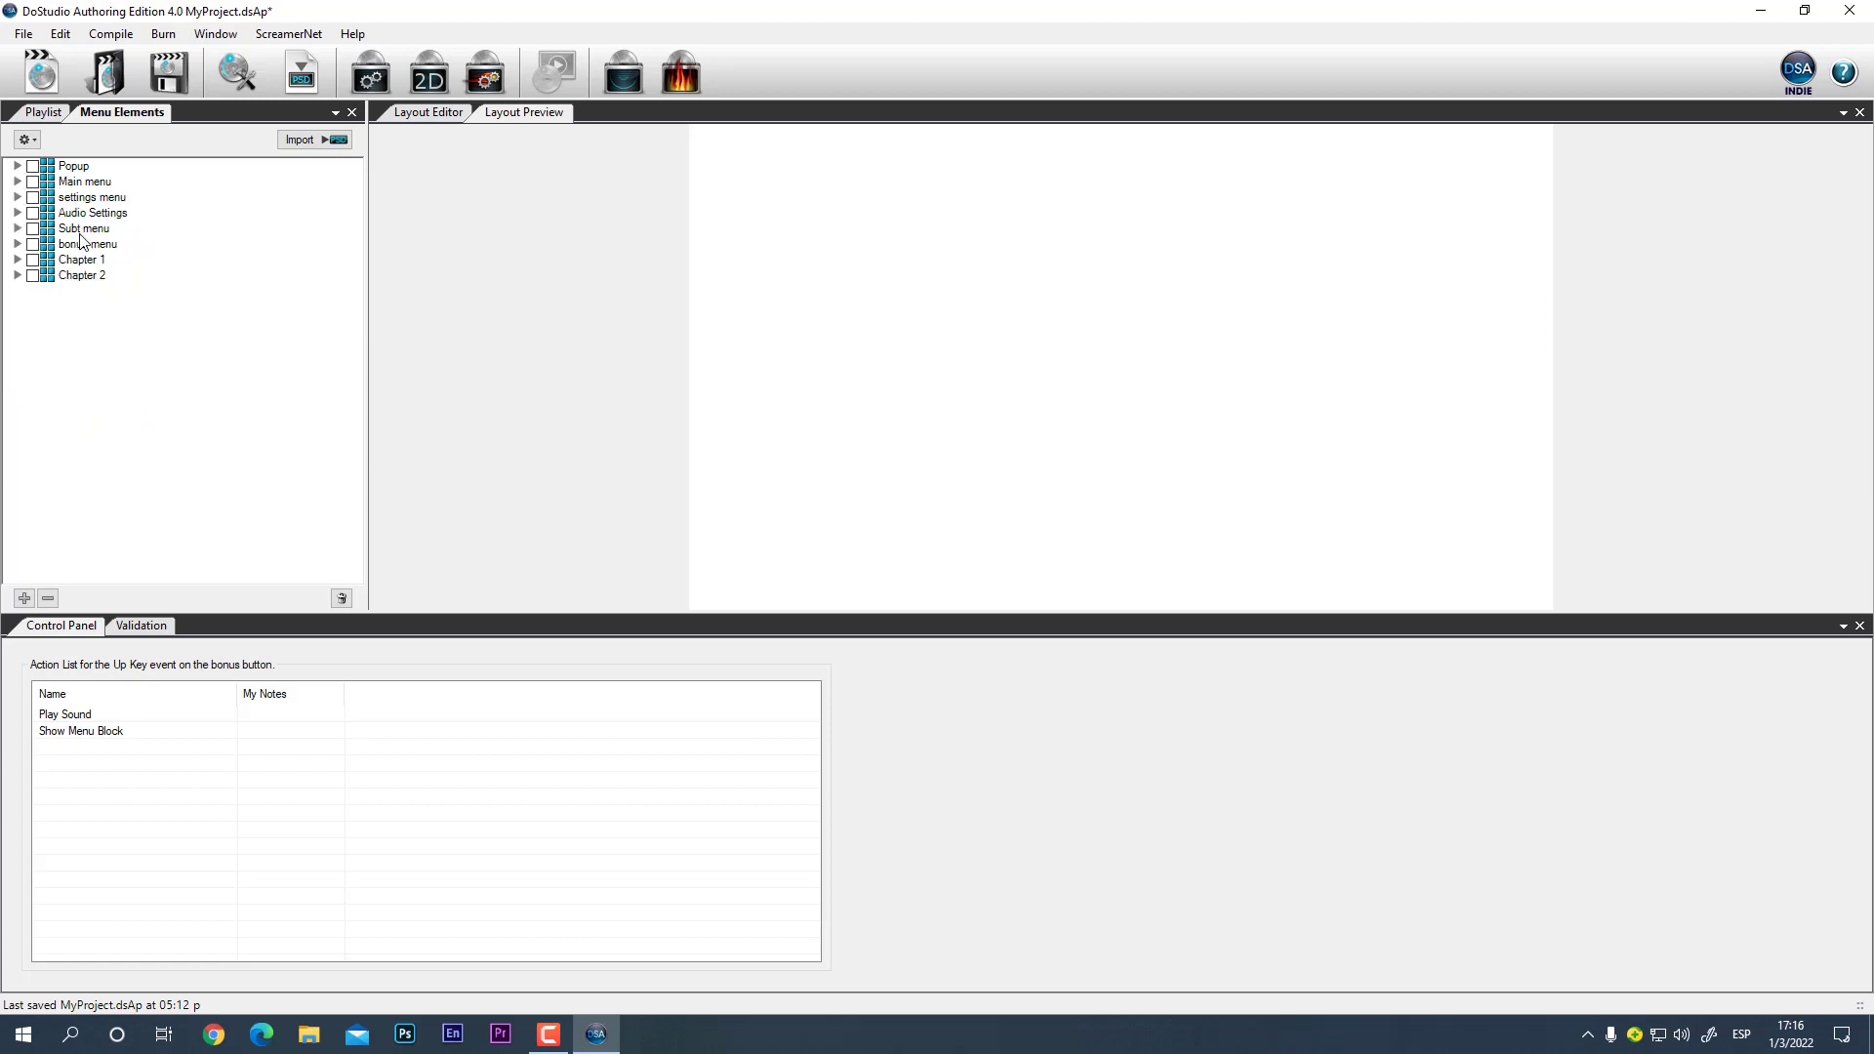
Step: Show the Chapter 1 block in the layout preview and expand it in the menu elements tree
left_click(34, 259)
left_click(17, 260)
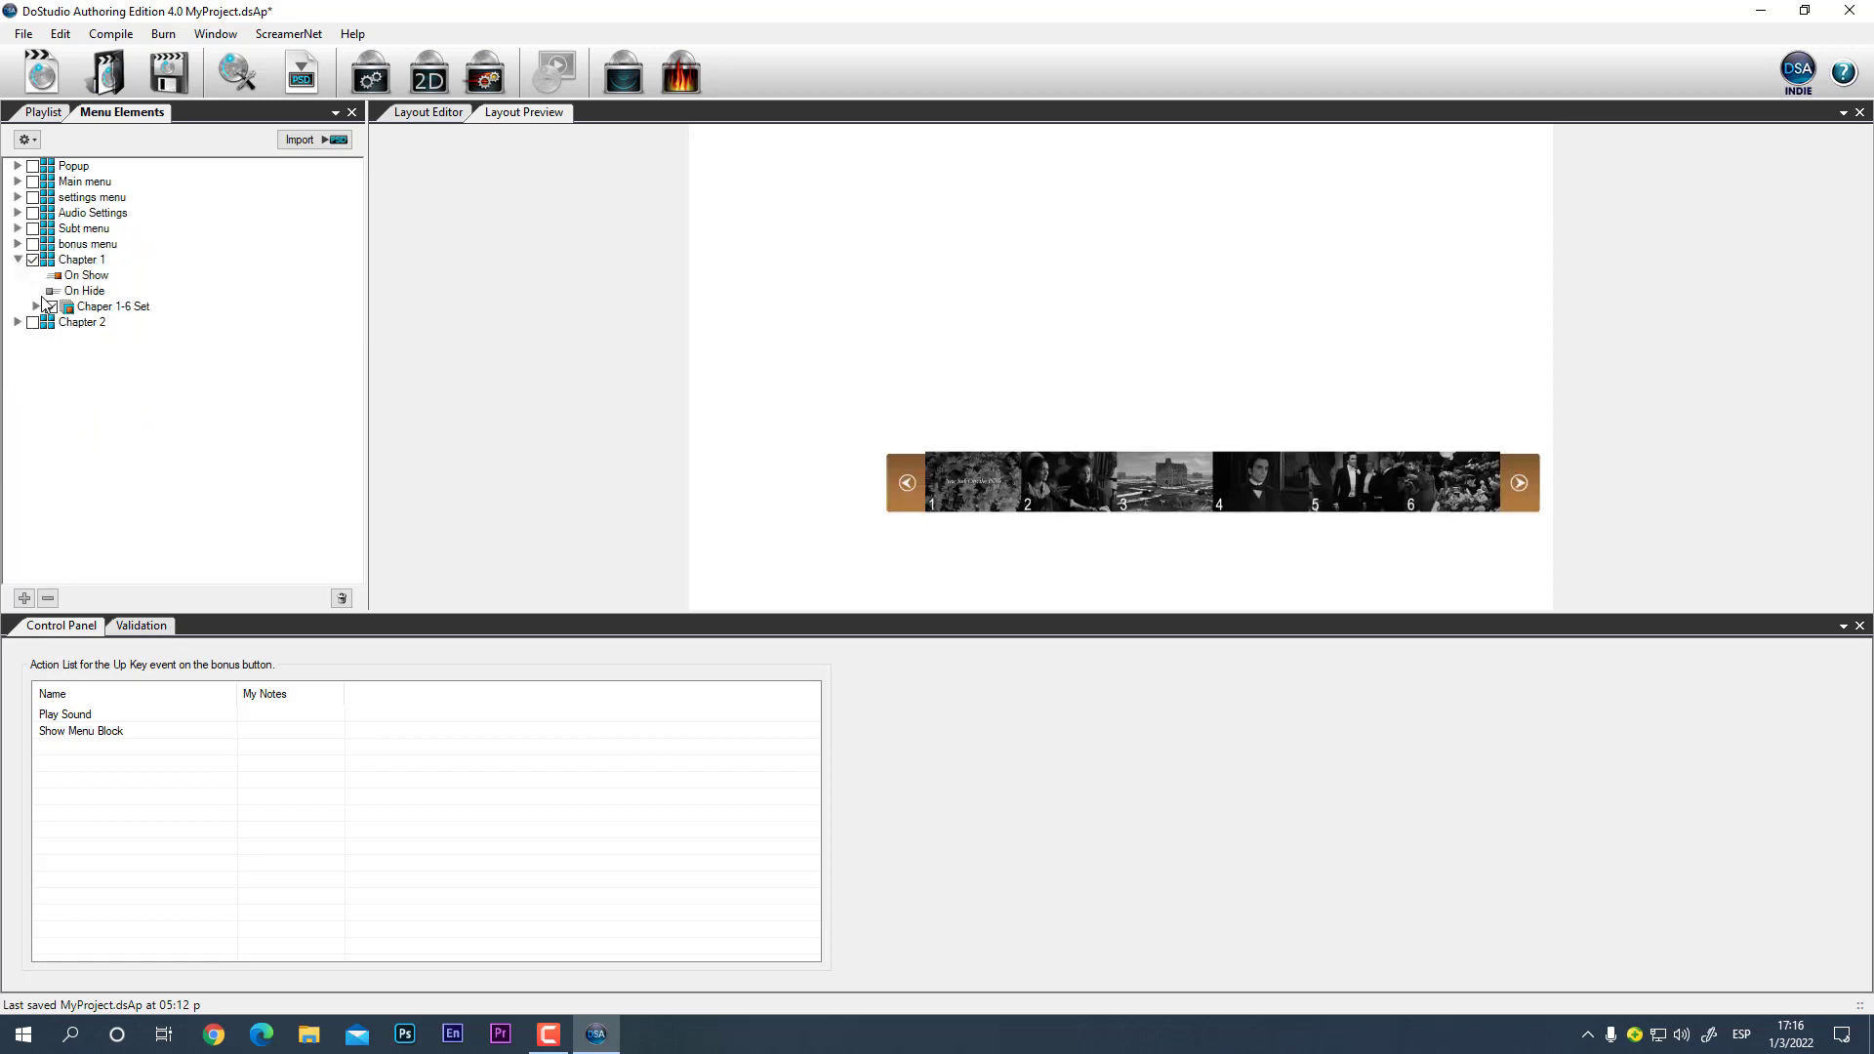
left_click(18, 323)
left_click(17, 323)
Step: Review the action list of the Enter Key event on the thumb 1 button in Chaper 1-6 Set
left_click(37, 307)
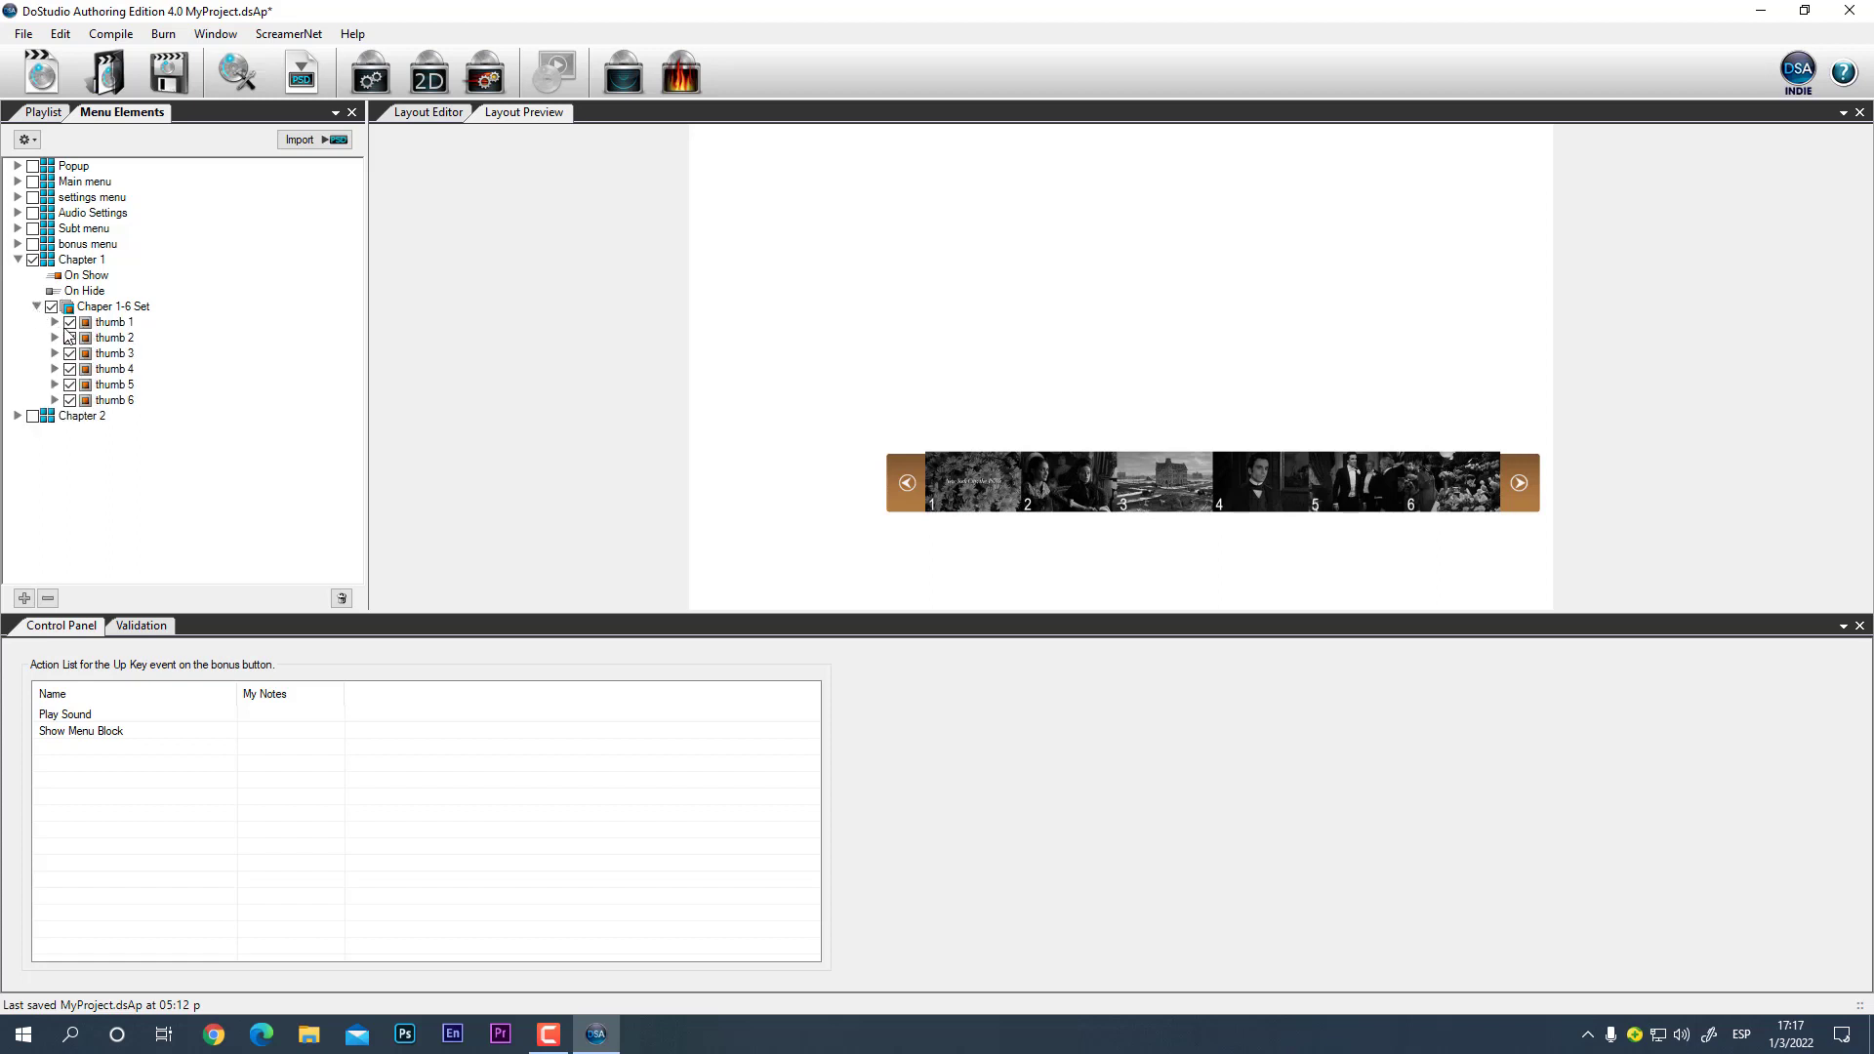
left_click(55, 322)
left_click(125, 339)
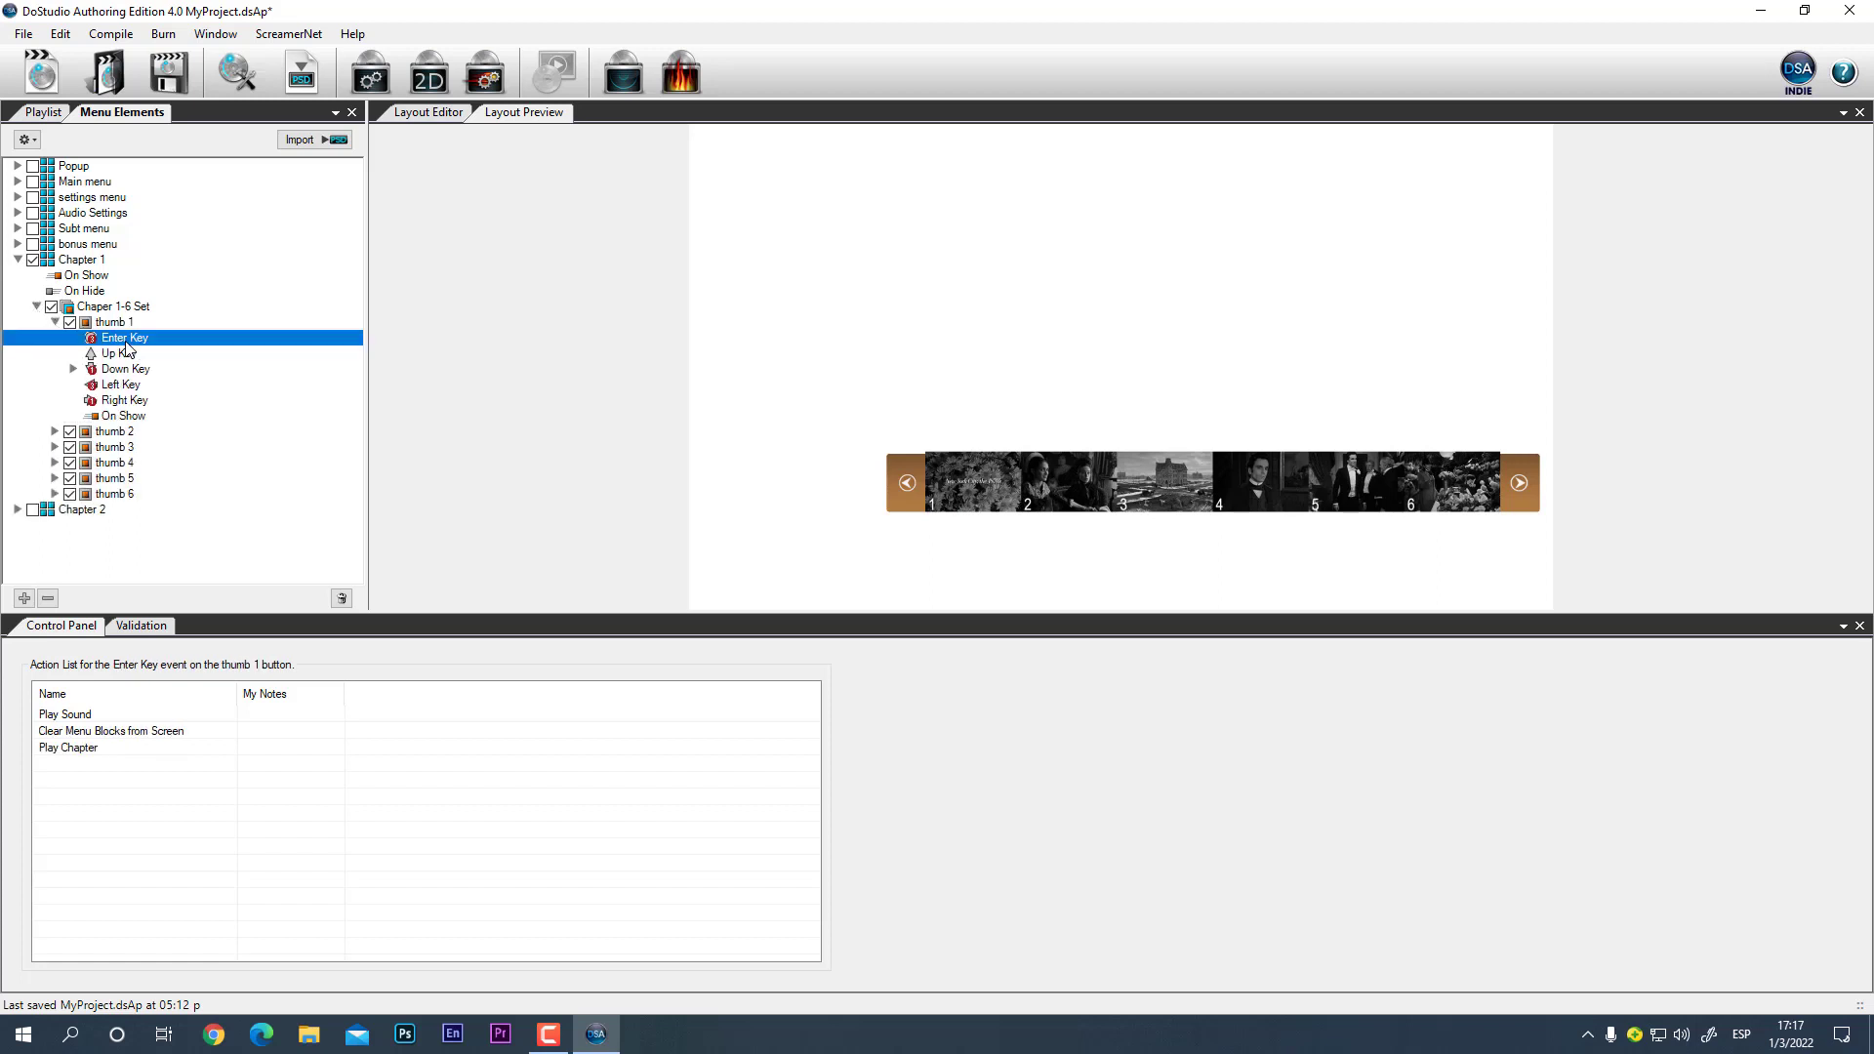